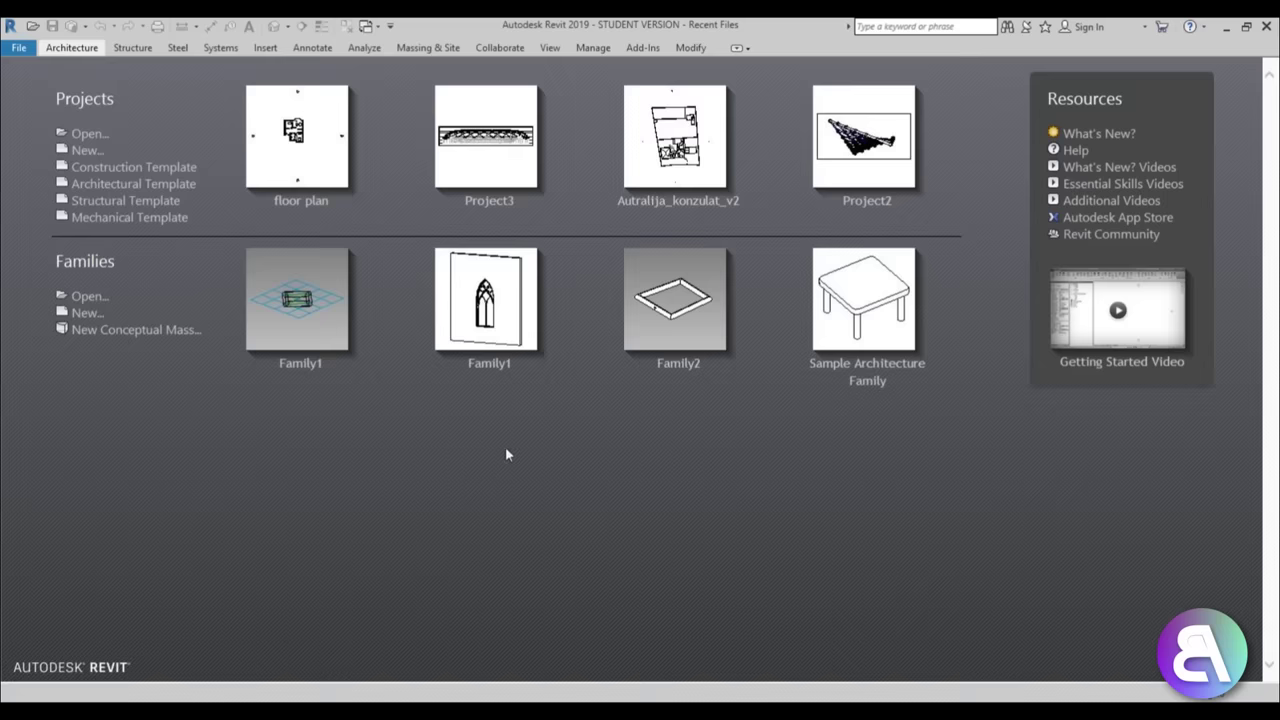
- Create a project from the Architectural Template and set the project's length units to centimeters
left_click(135, 186)
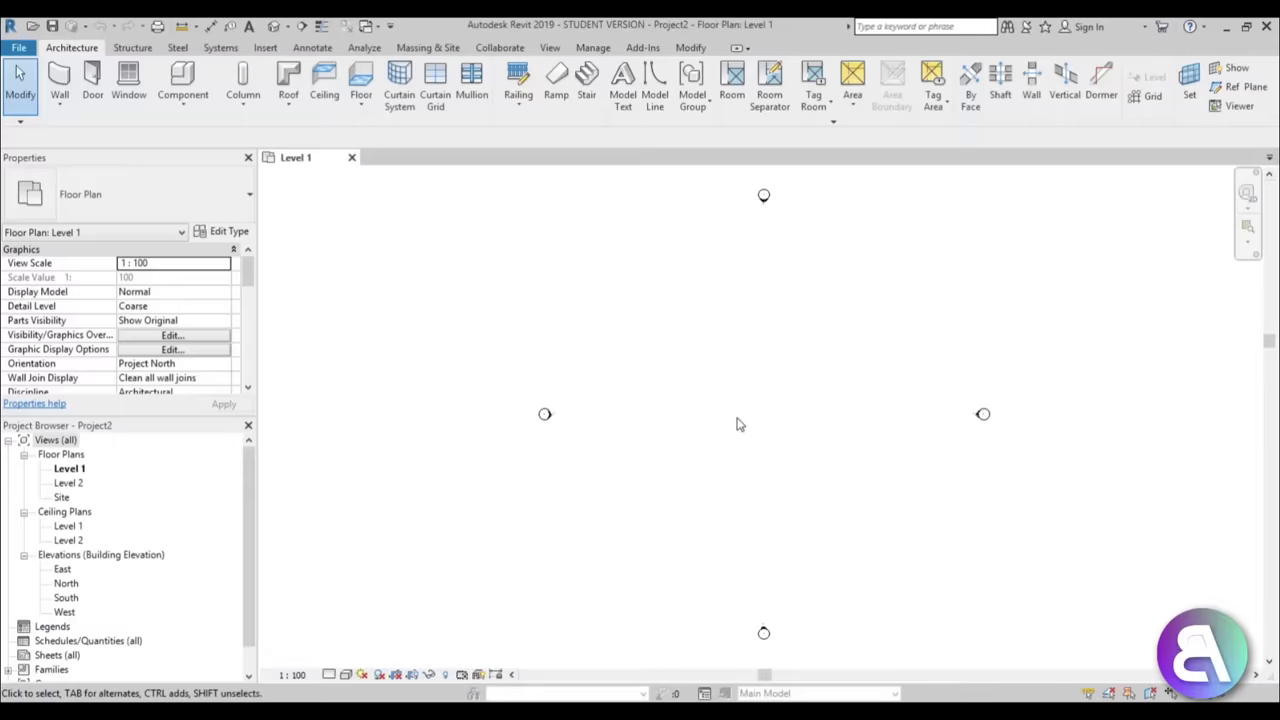
middle_click_drag(723, 403, 600, 414)
key("u")
key("n")
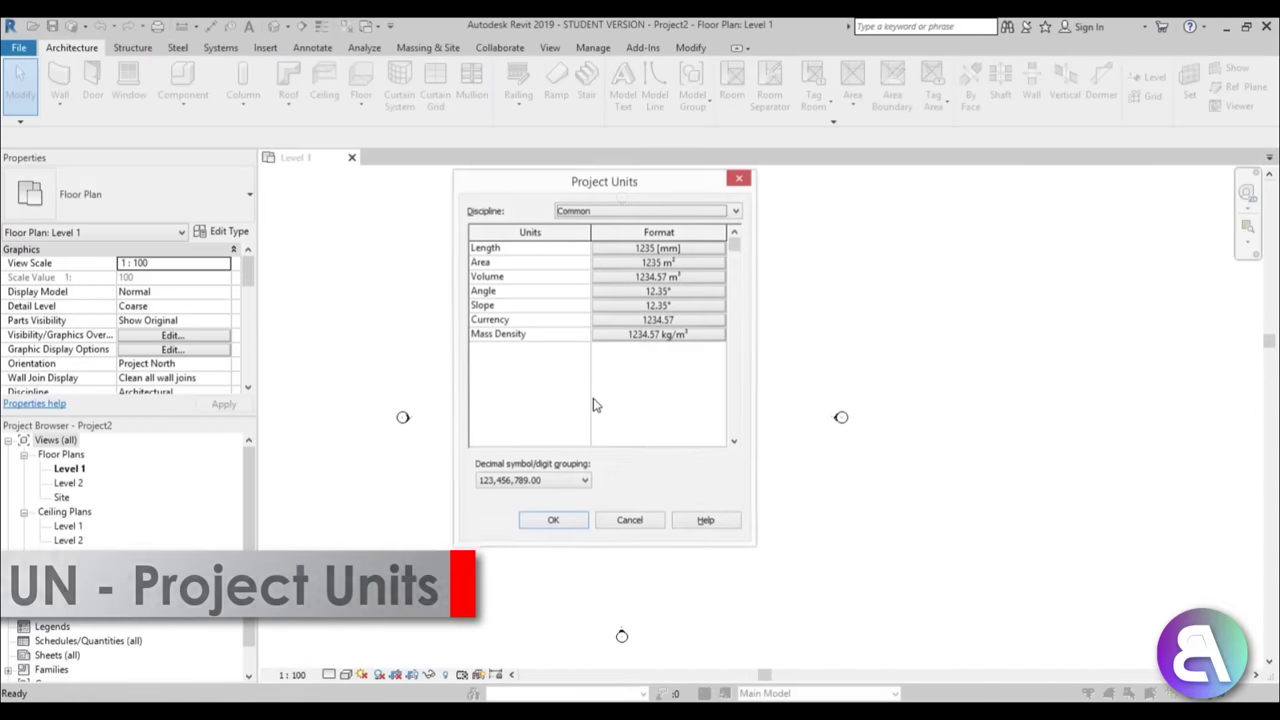
left_click(630, 249)
left_click(630, 276)
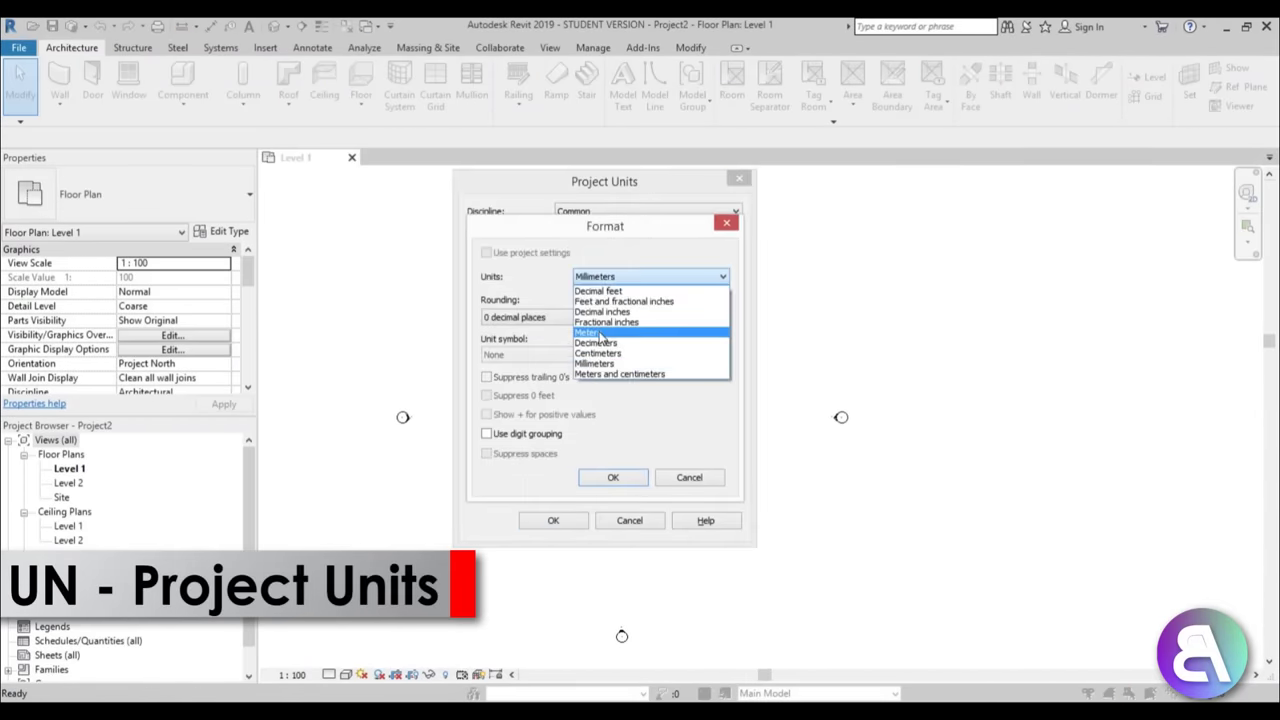
left_click(640, 348)
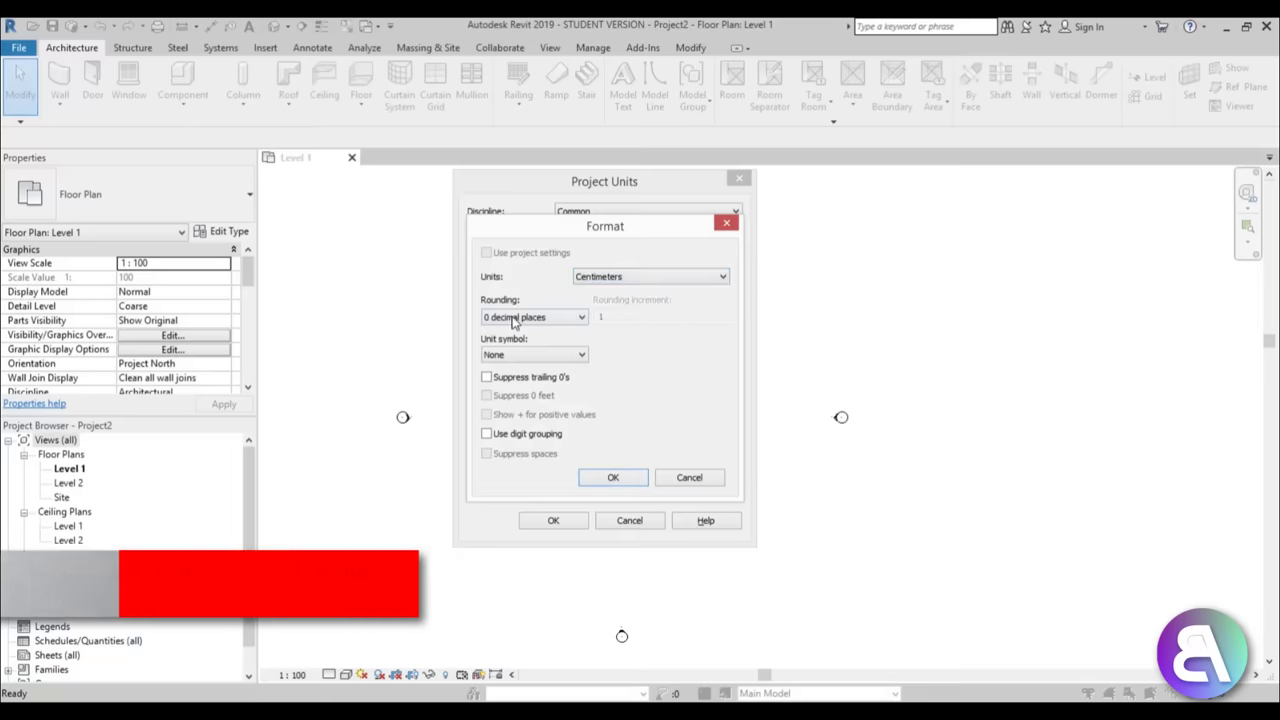
left_click(610, 479)
left_click(566, 522)
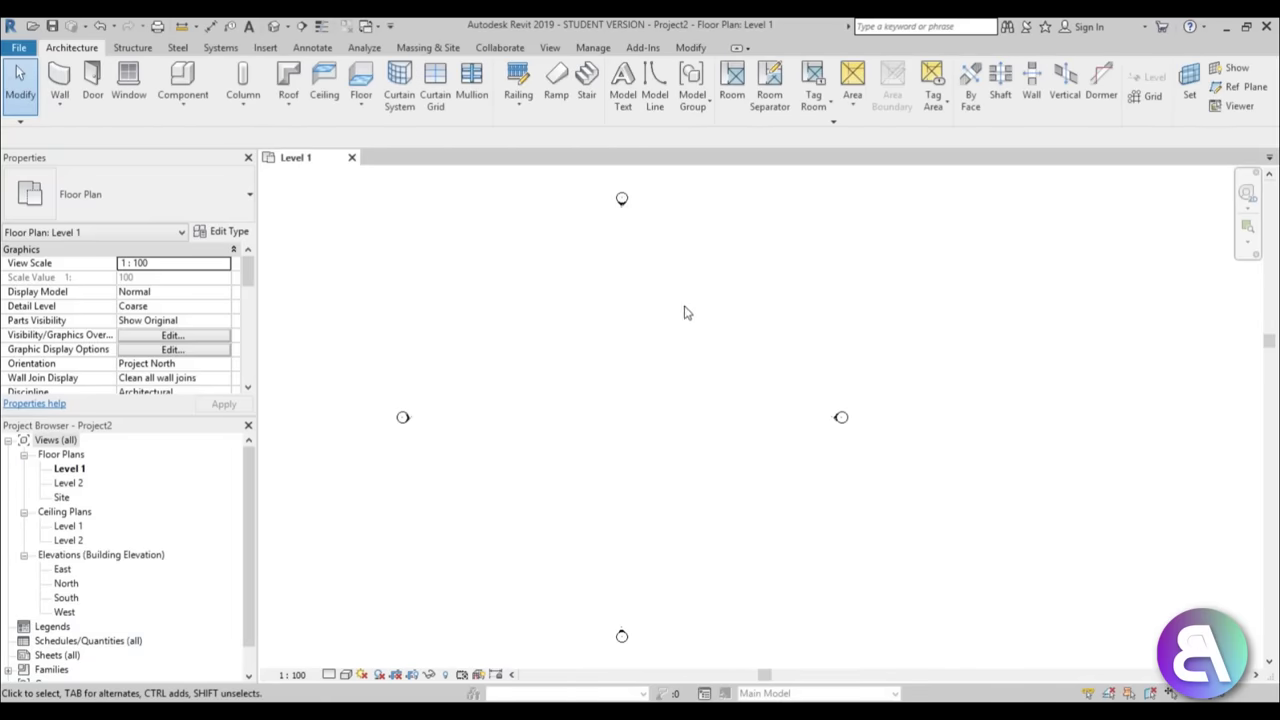
- Draw a square of Generic - 300mm walls about 1470 cm on each side between the elevation markers on Level 1
middle_click_drag(664, 323, 648, 342)
middle_click_drag(674, 391, 677, 403)
key("w")
key("a")
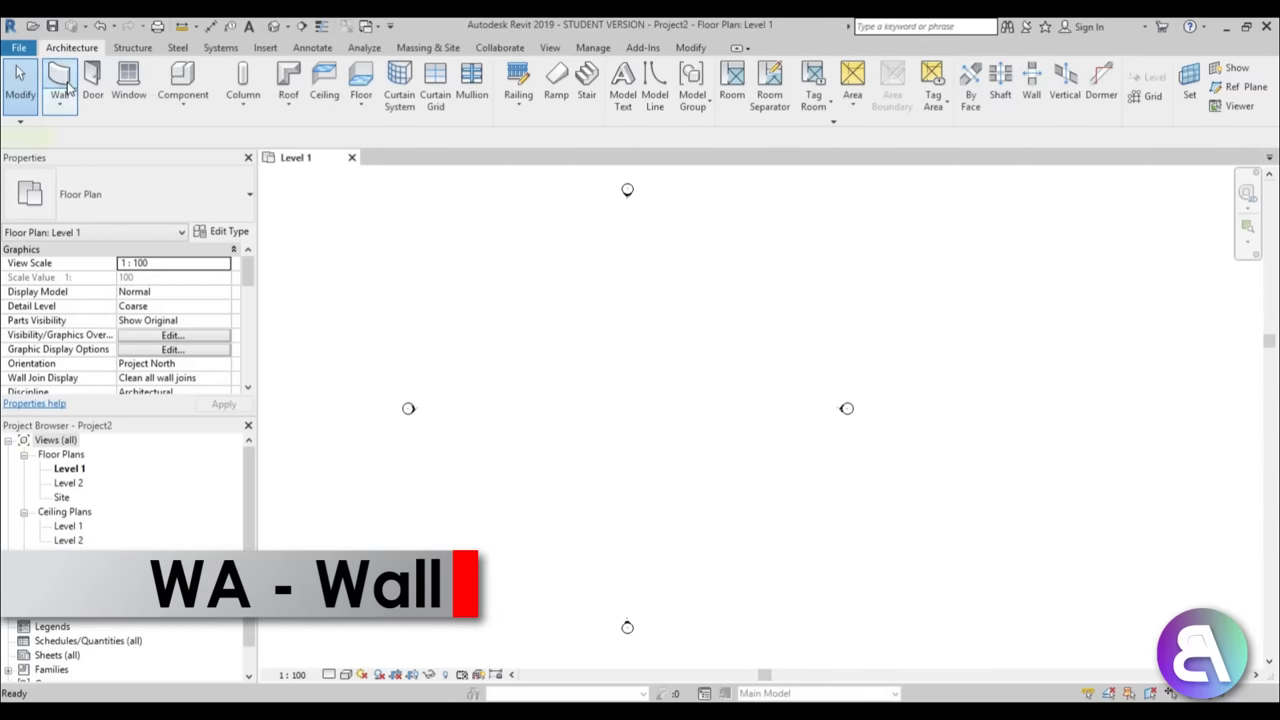
left_click(180, 205)
scroll(100, 310, "down", 1)
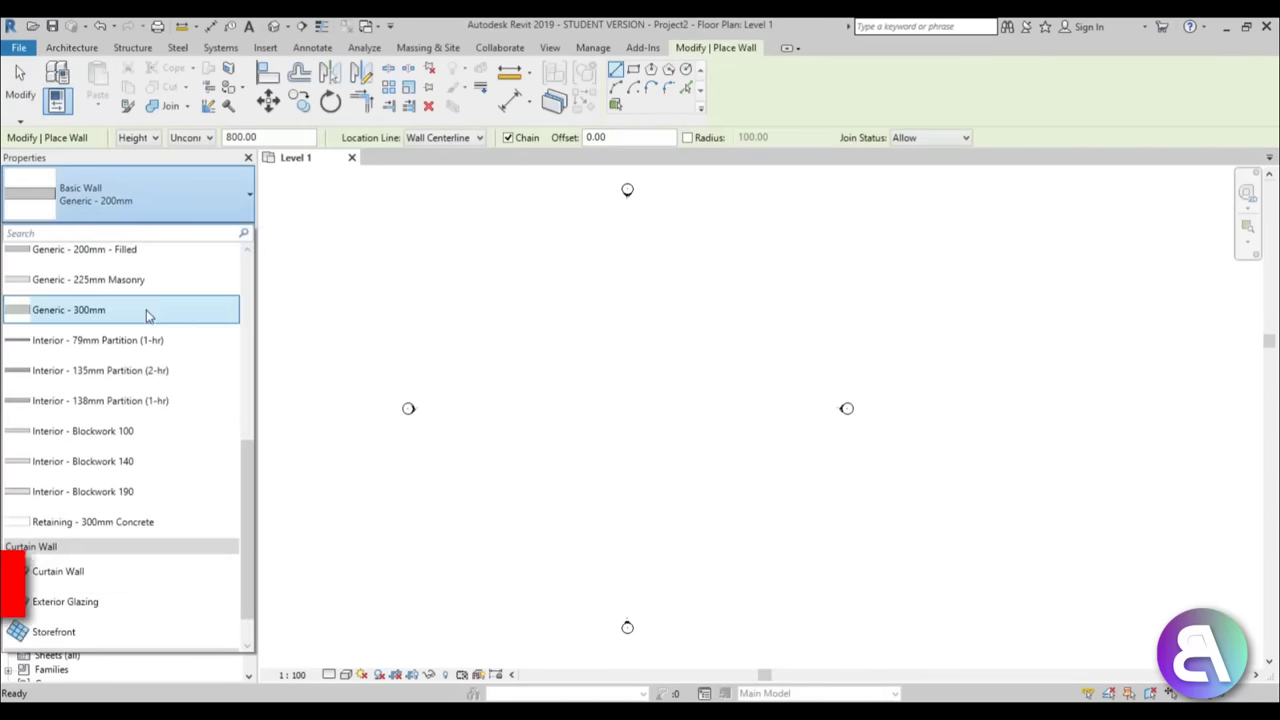
left_click(37, 315)
left_click(634, 69)
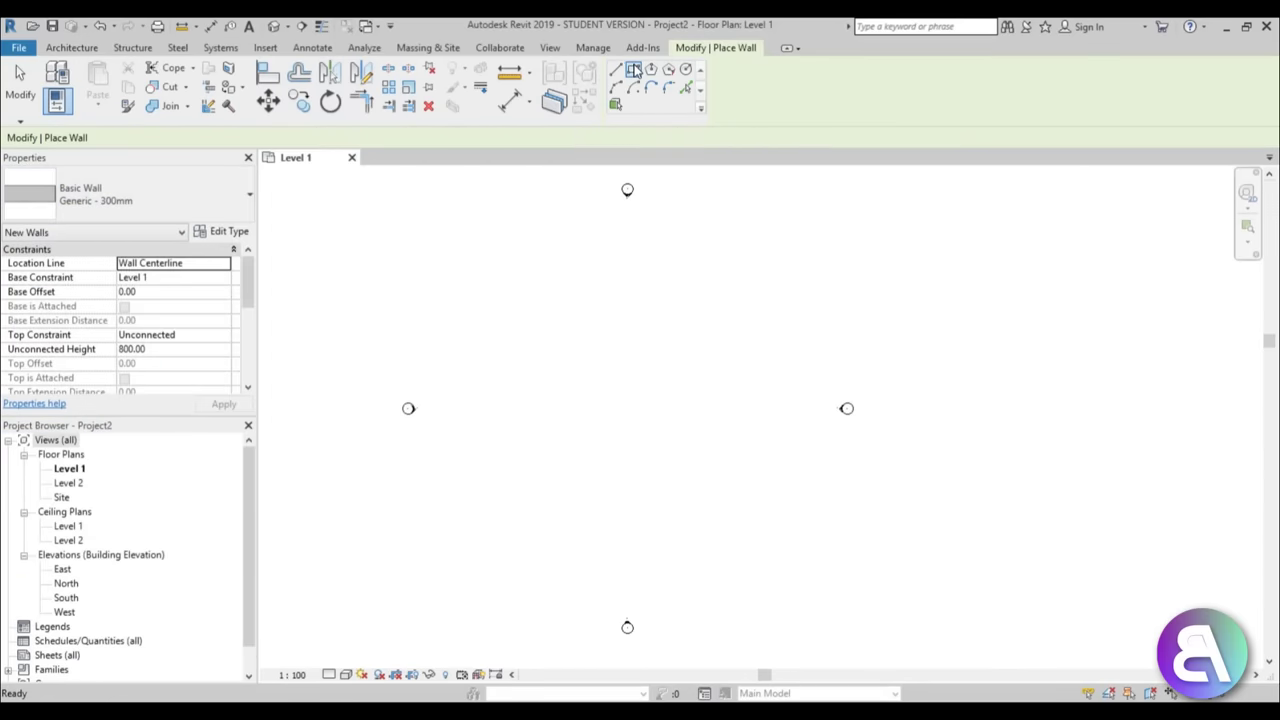
left_click(550, 326)
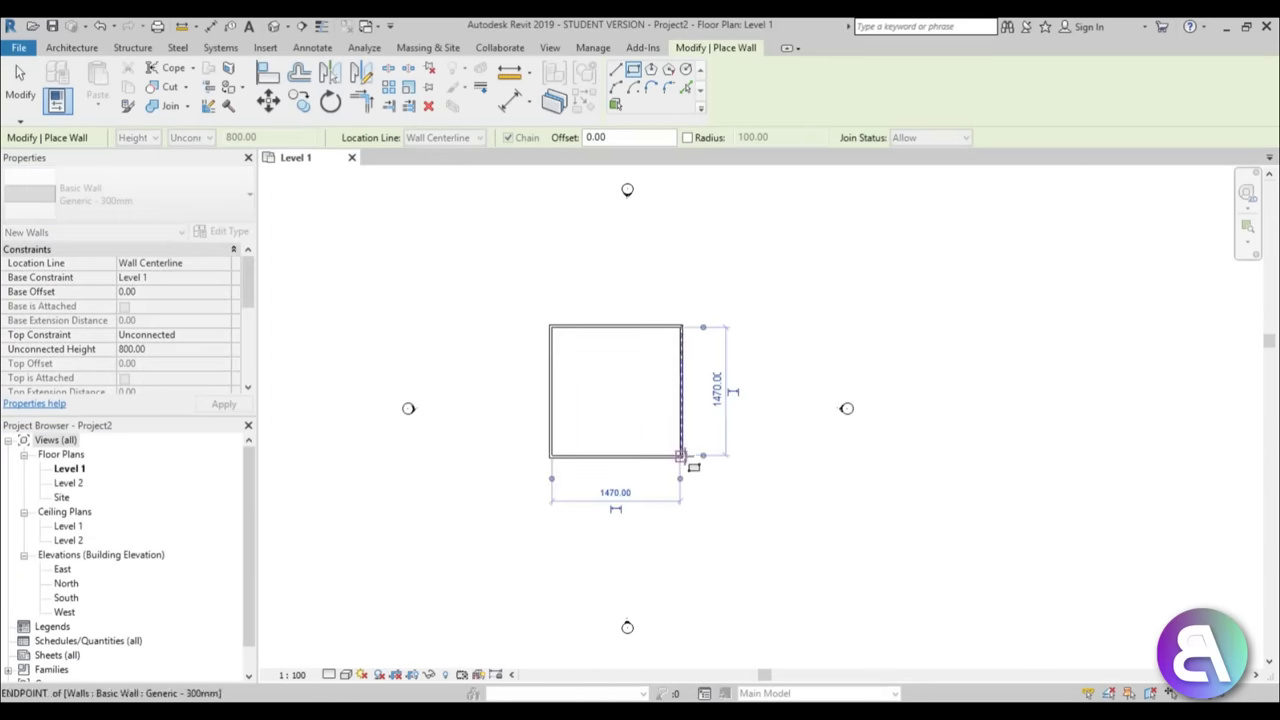
left_click(683, 457)
scroll(629, 425, "up", 3)
key("Escape")
key("Escape")
middle_click_drag(629, 367, 639, 405)
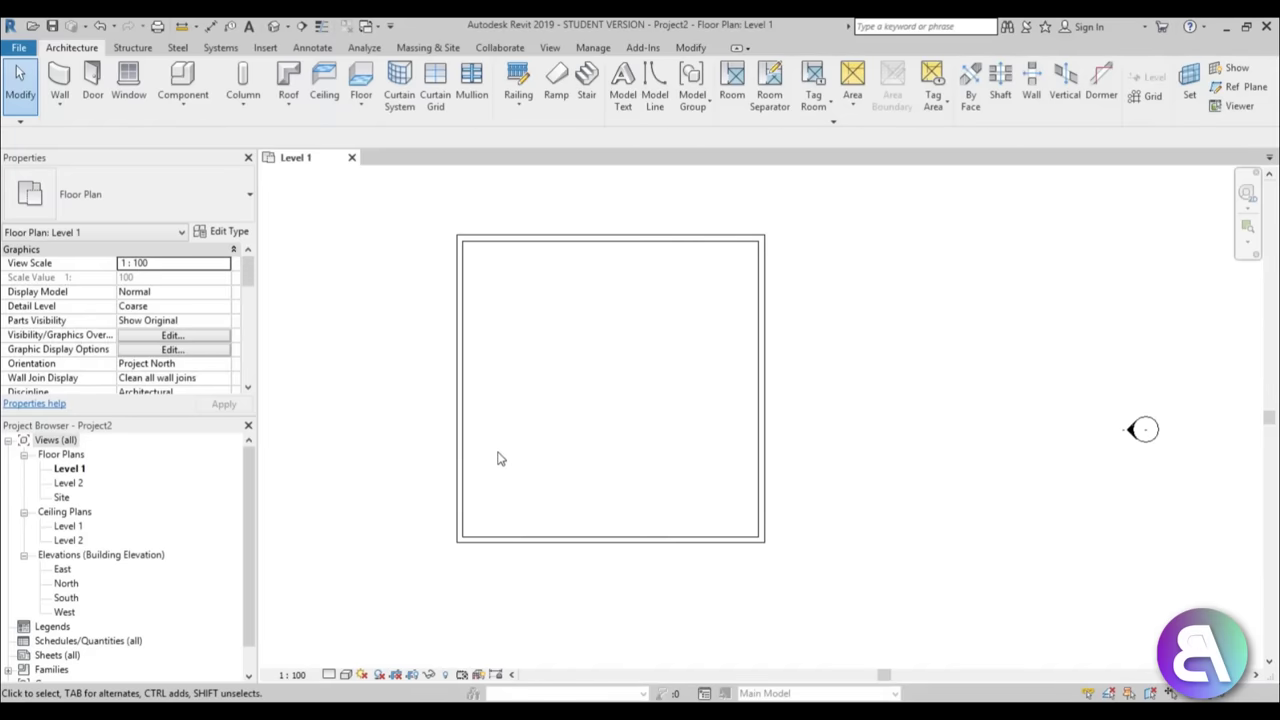
- Draw two Generic - 300mm walls that box off the southwest corner of the square outline
key("w")
key("a")
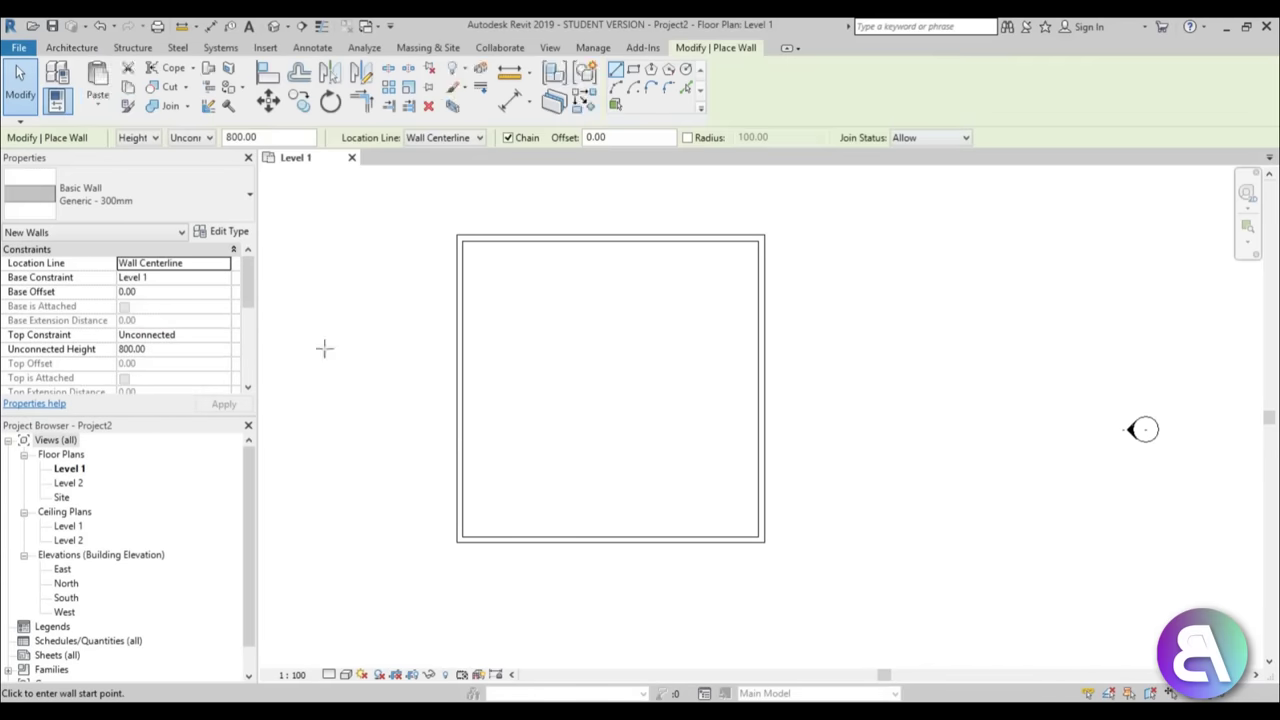
left_click(461, 472)
left_click(540, 472)
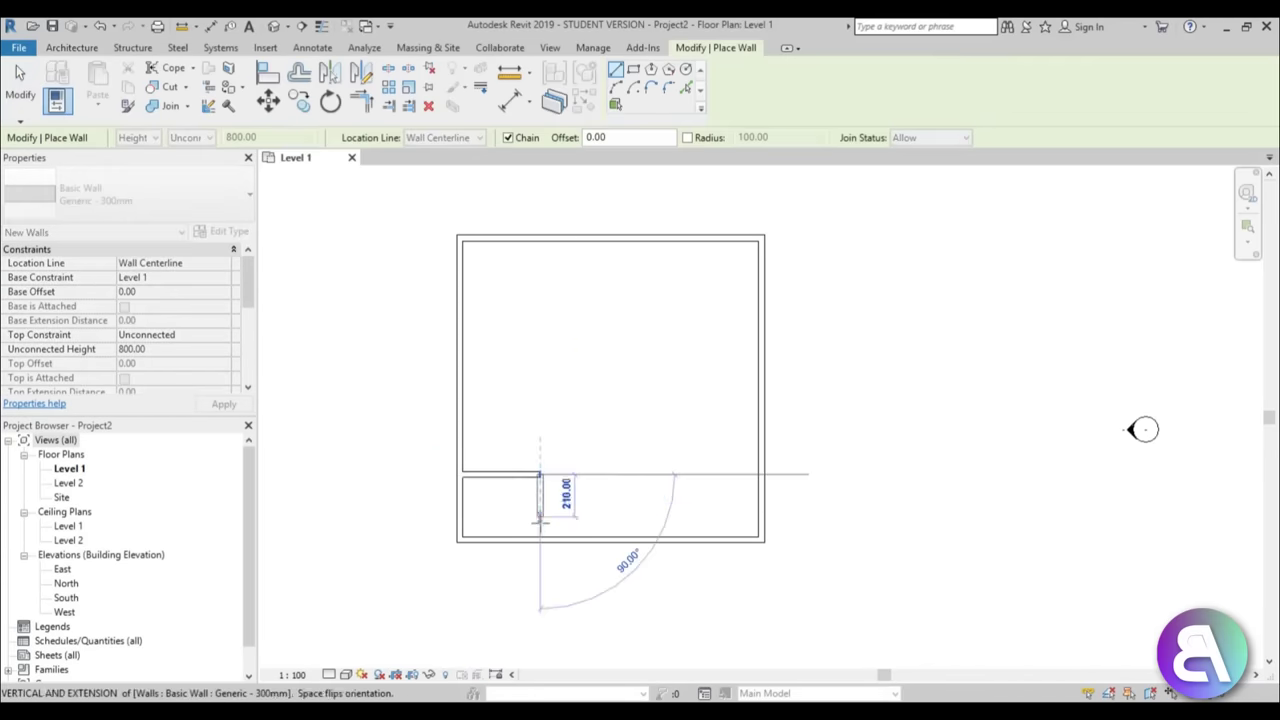
left_click(540, 540)
scroll(540, 520, "up", 2)
key("Escape")
key("Escape")
- Move the east and north exterior walls inward to shrink the outline into a rectangle wider than it is tall
left_click_drag(818, 466, 760, 466)
left_click_drag(669, 189, 664, 306)
key("Escape")
scroll(569, 489, "up", 3)
scroll(405, 530, "down", 2)
scroll(463, 349, "down", 1)
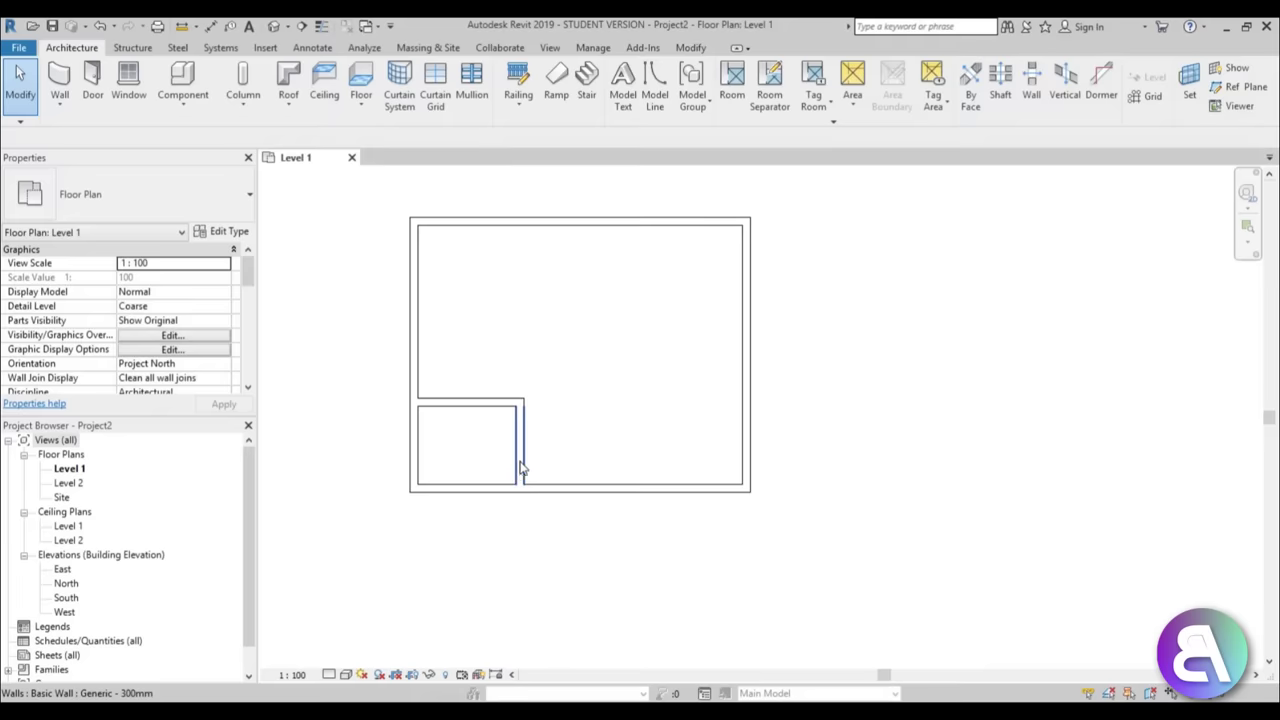
- Trim the walls around the southwest box to corners, cutting it out so the exterior outline becomes L-shaped
key("t")
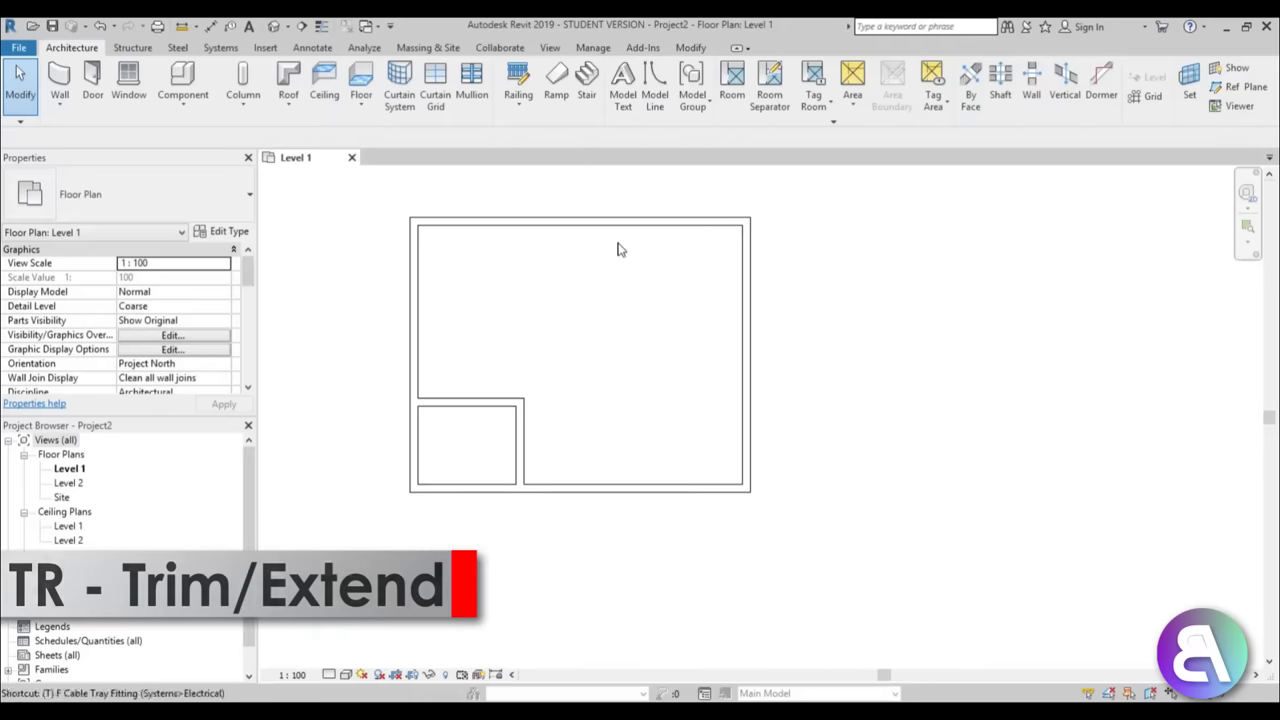
key("r")
left_click(522, 445)
left_click(560, 487)
left_click(463, 410)
left_click(420, 374)
key("Escape")
key("Escape")
scroll(555, 400, "up", 2)
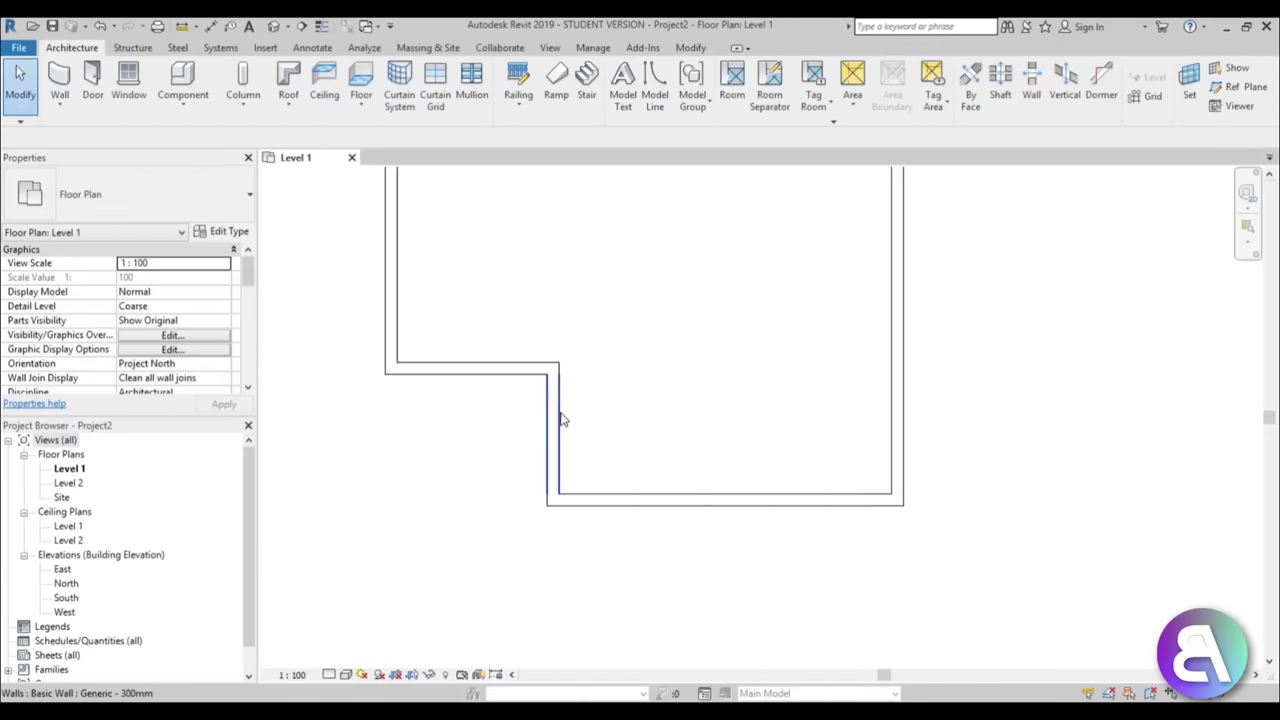
- Move the north exterior wall slightly outward, to about 680 cm from the horizontal wall of the southwest notch
left_click(562, 420)
key("Escape")
scroll(580, 443, "down", 3)
mouse_move(540, 247)
left_mouse_down()
mouse_move(546, 209)
mouse_move(540, 227)
left_mouse_up()
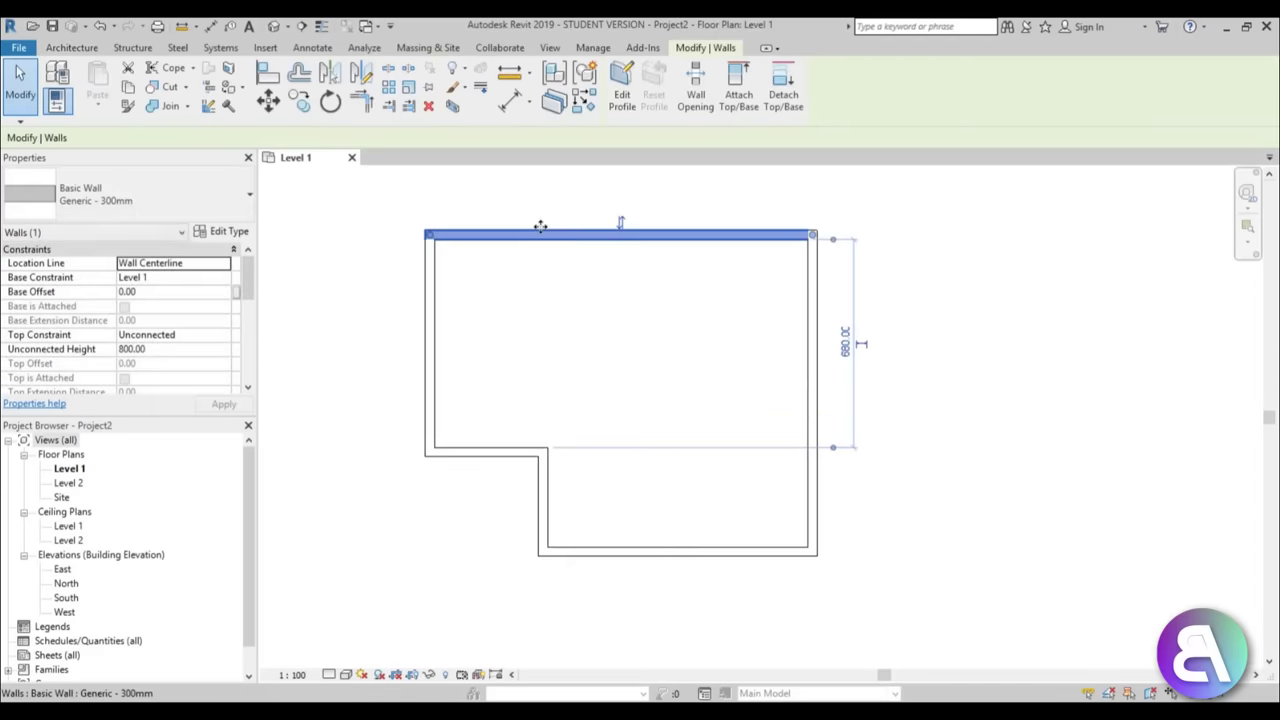
key("Escape")
middle_click_drag(629, 371, 588, 375)
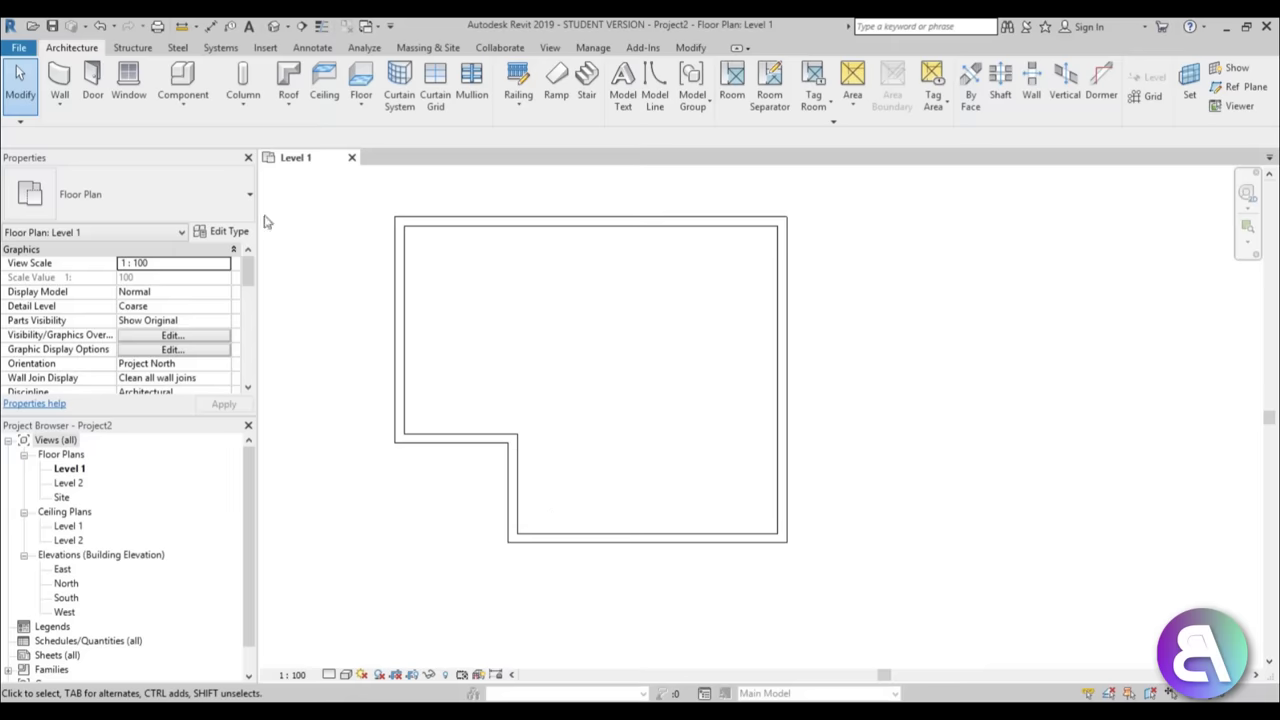
- Duplicate the Generic - 200mm wall type as Generic - 100mm for the interior walls
left_click(59, 82)
left_click(127, 202)
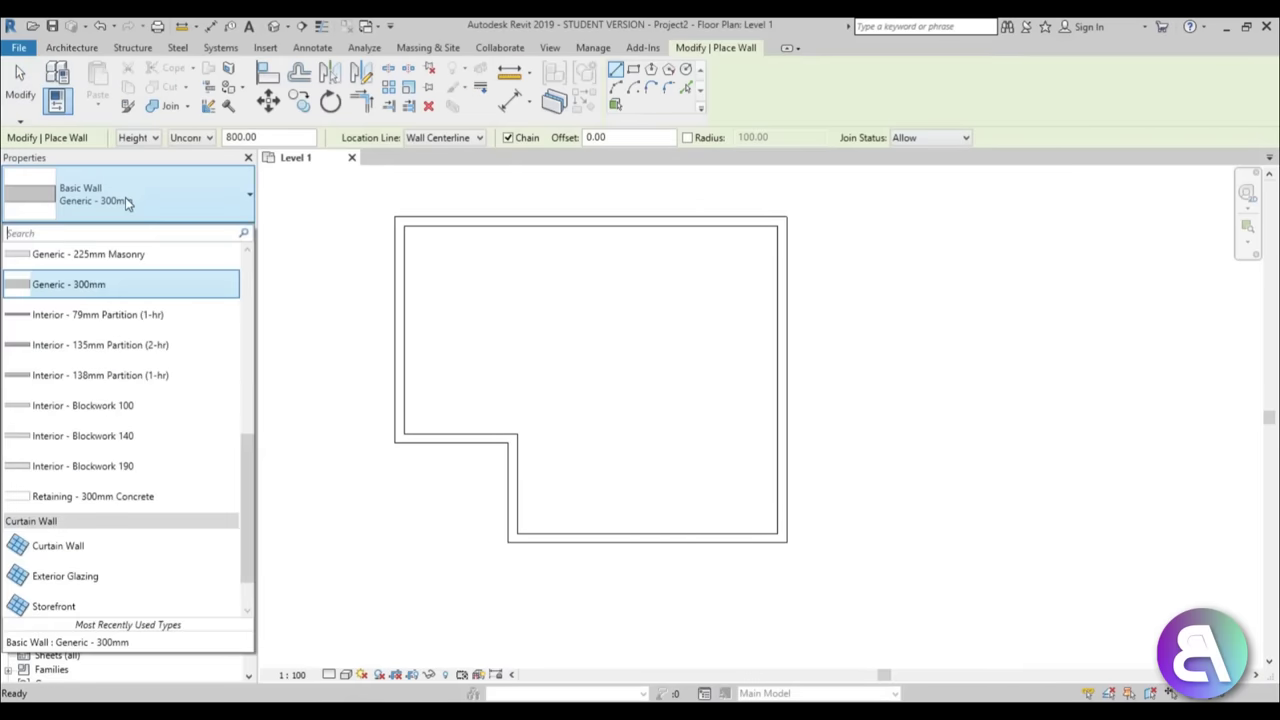
scroll(120, 405, "up", 2)
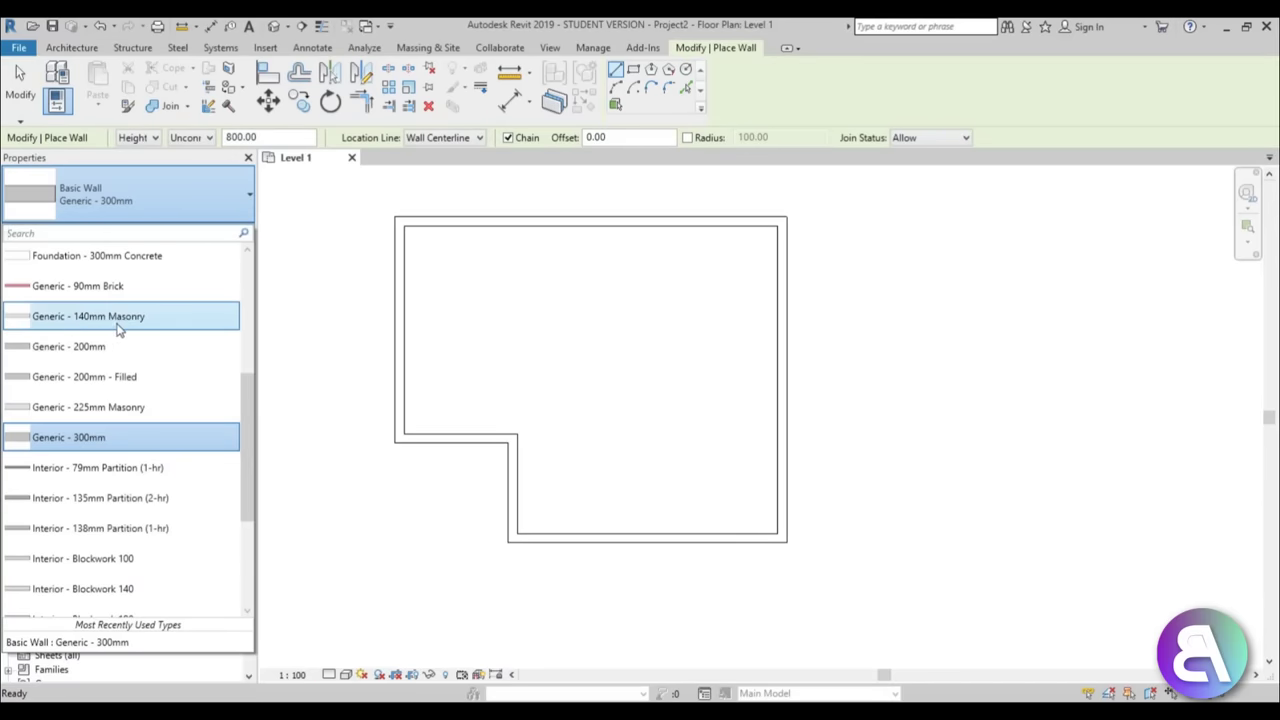
left_click(47, 352)
left_click(226, 233)
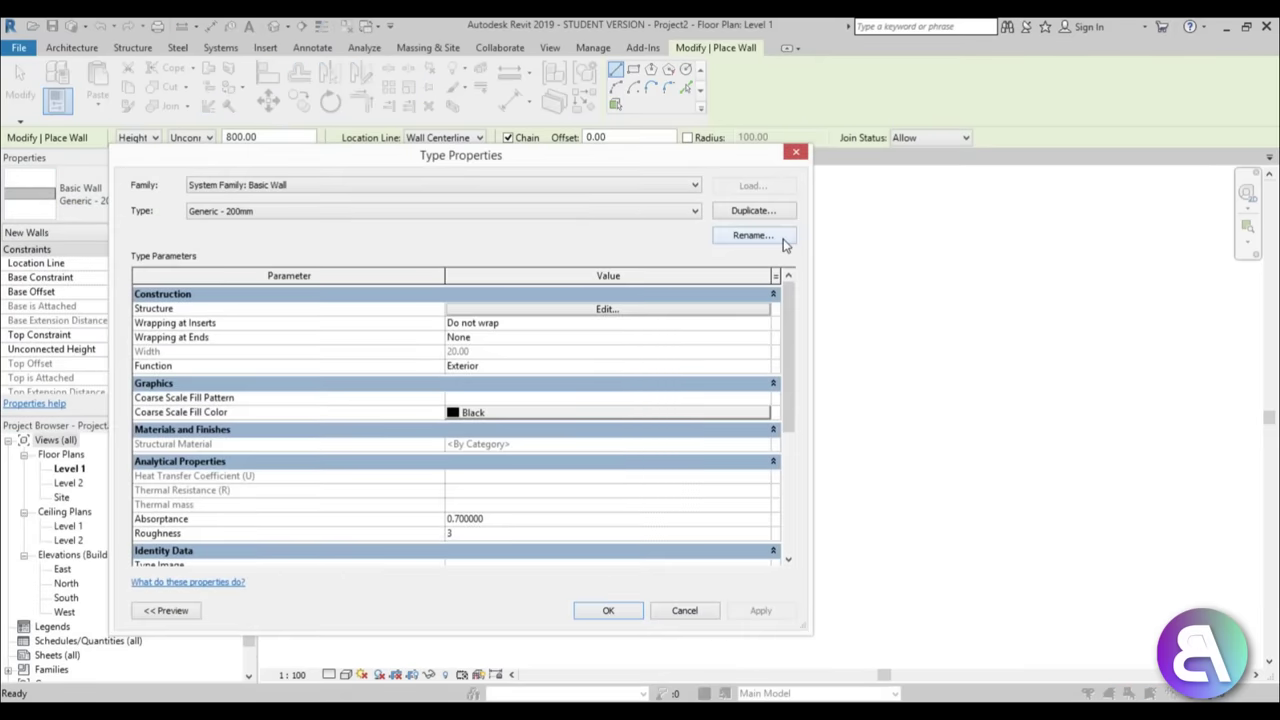
left_click(768, 211)
left_click(605, 414)
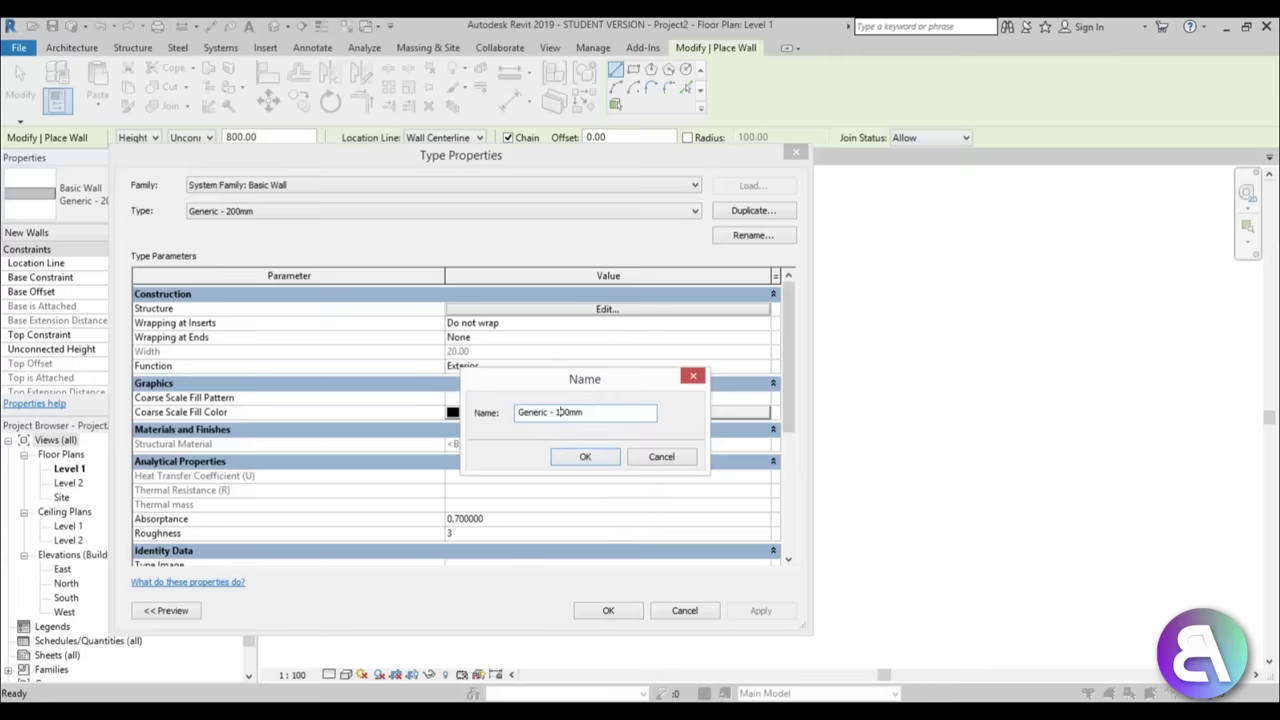
left_click(572, 456)
- Set the structure layer thickness of the Generic - 100mm wall type to 10 cm
left_click(610, 309)
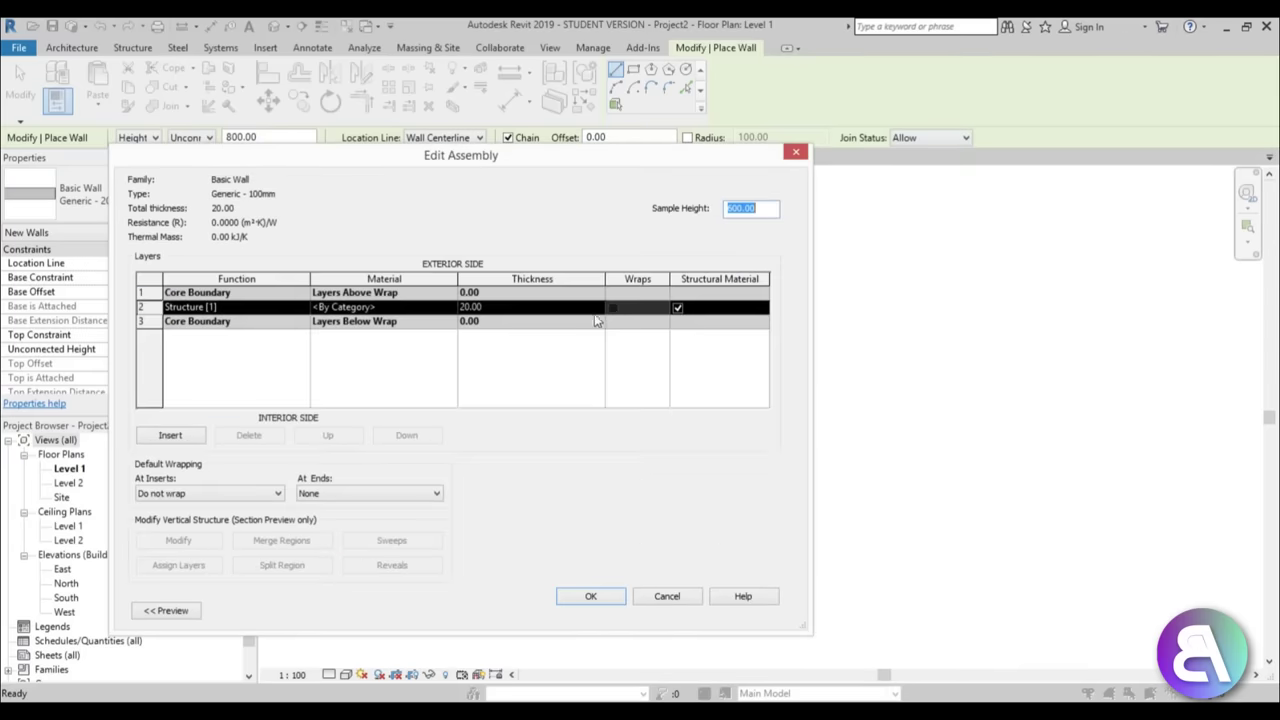
left_click(551, 308)
type("10")
key("Tab")
left_click(591, 596)
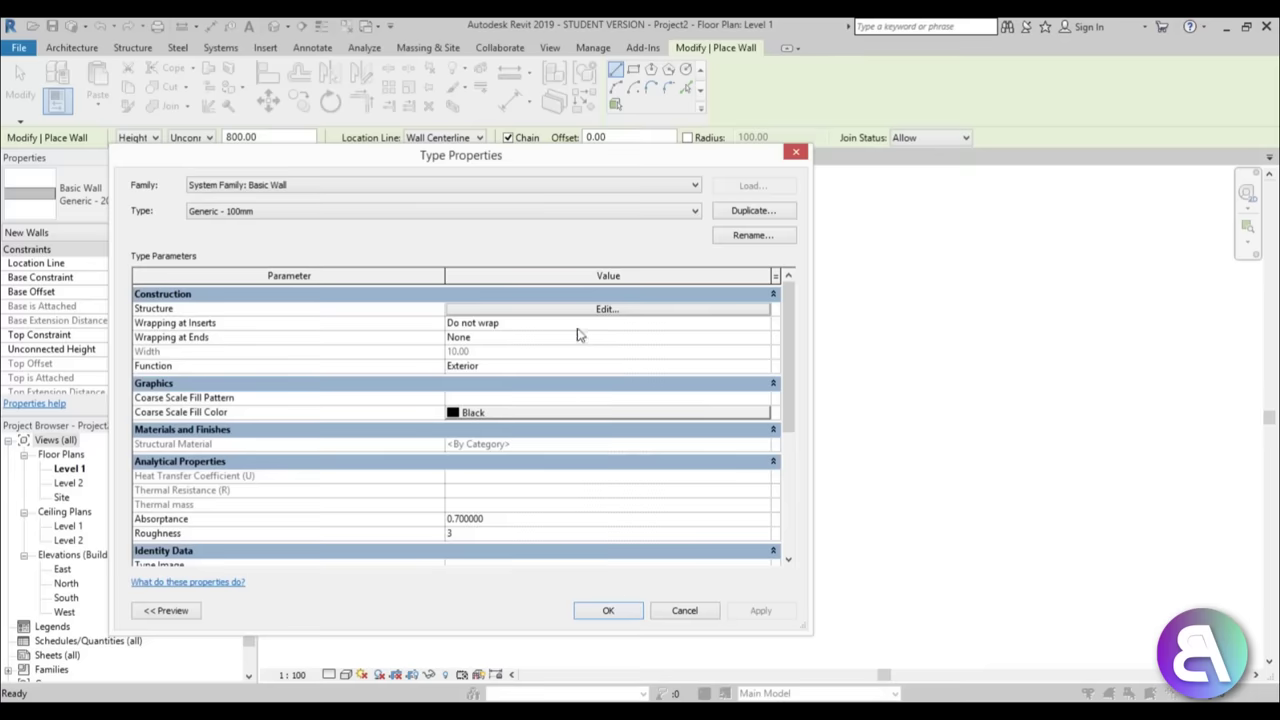
left_click(610, 611)
- Draw 100 mm partitions from the notch's inner corner up and across to the east wall, plus a divider down to the south wall
scroll(474, 411, "up", 2)
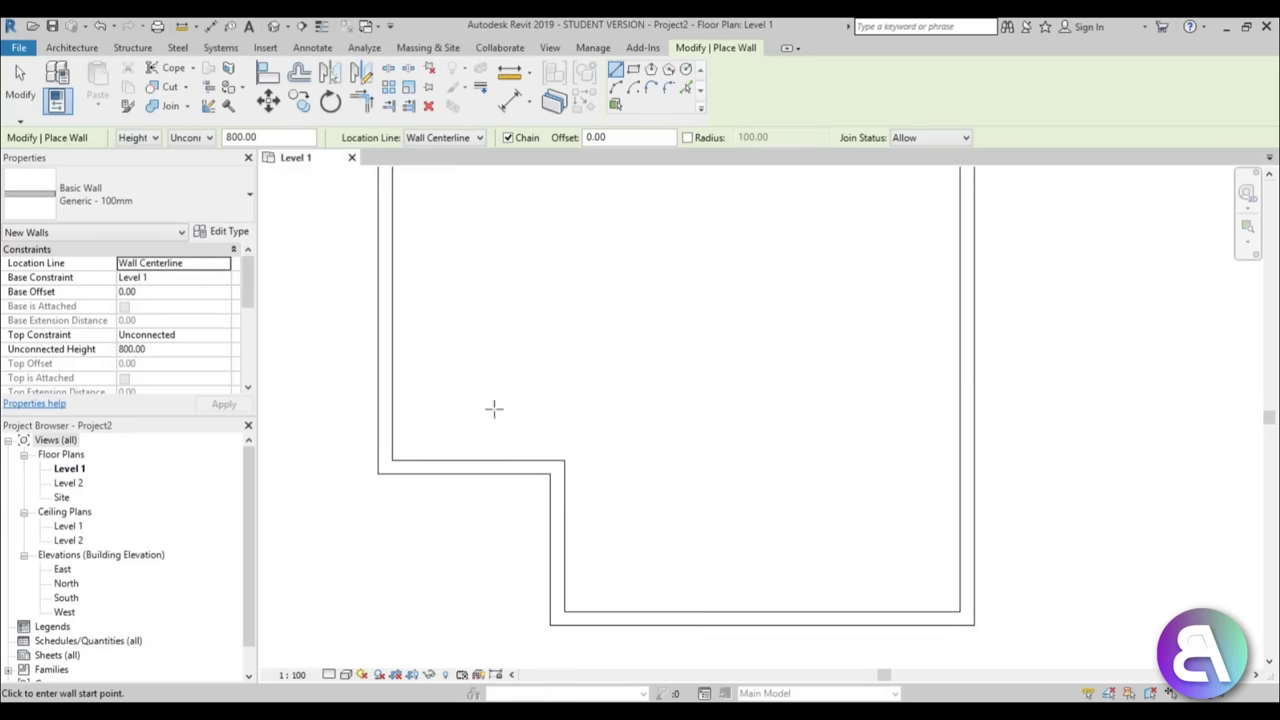
scroll(554, 432, "up", 1)
left_click(557, 463)
left_click(557, 426)
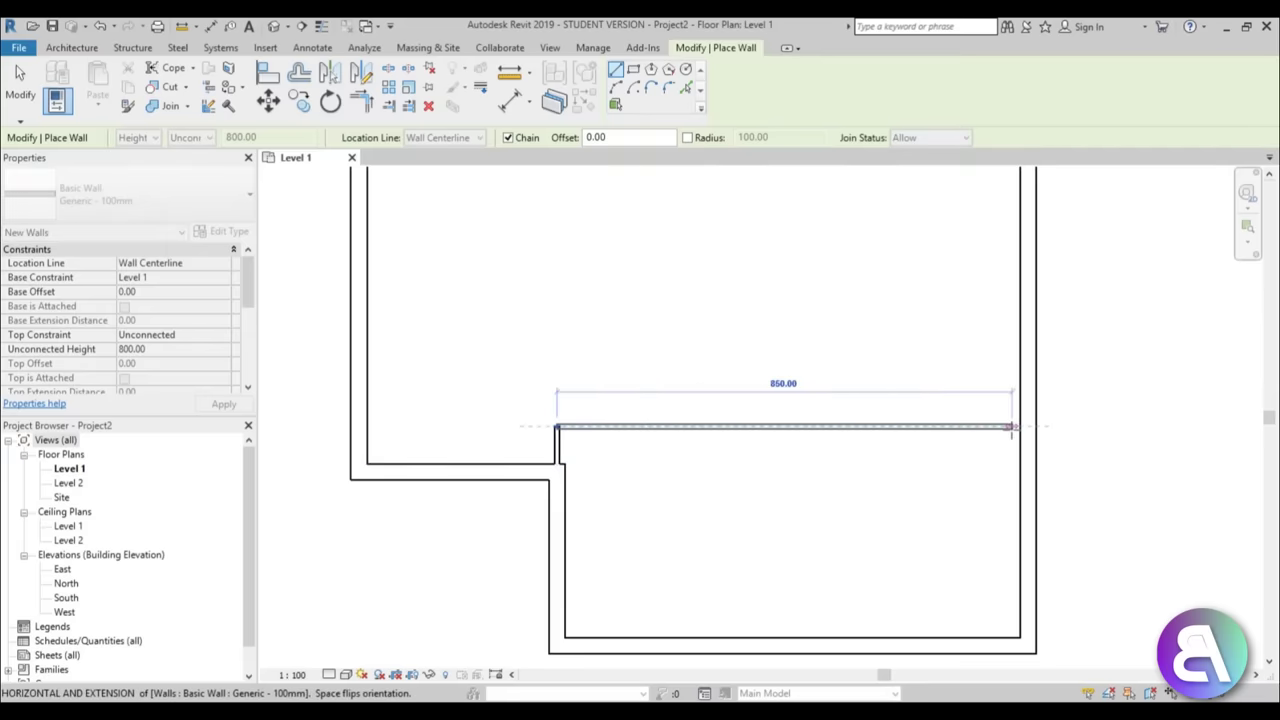
left_click(1020, 427)
left_click(752, 427)
left_click(752, 637)
key("Escape")
scroll(746, 500, "down", 2)
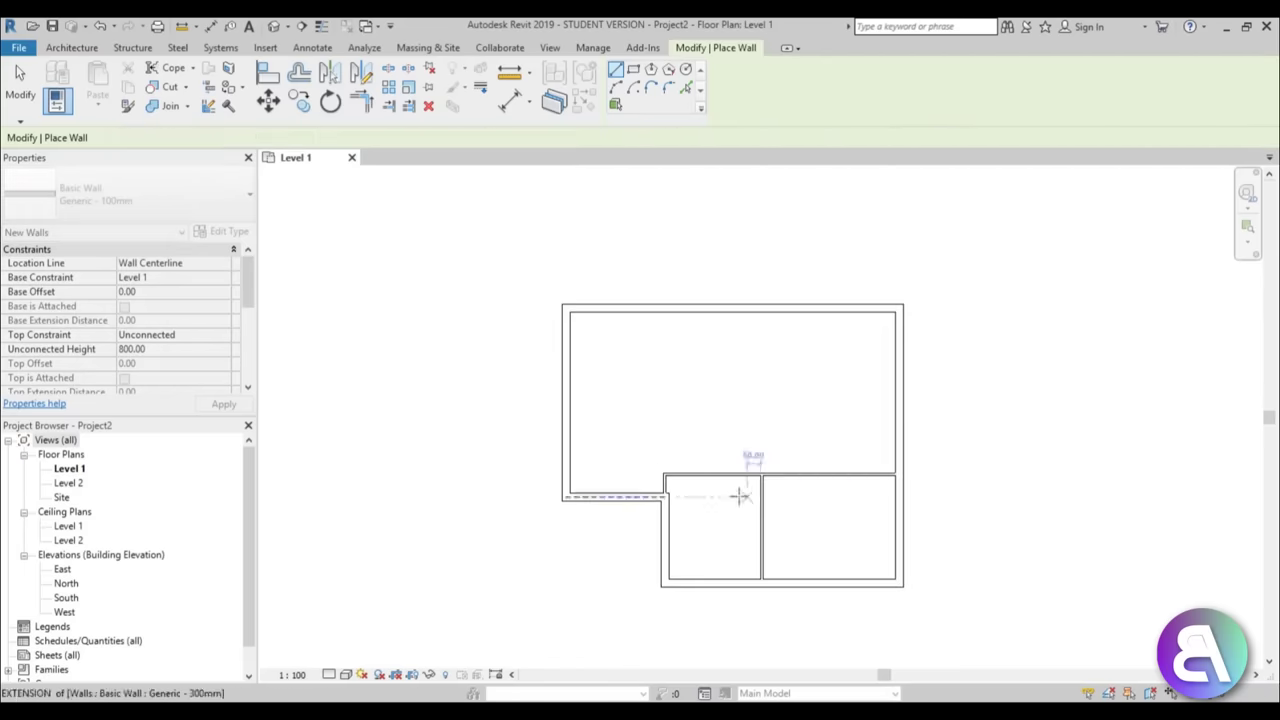
- Enclose a room in the northwest corner with two 100 mm partitions running from the west wall to the north wall
middle_click_drag(634, 429, 621, 442)
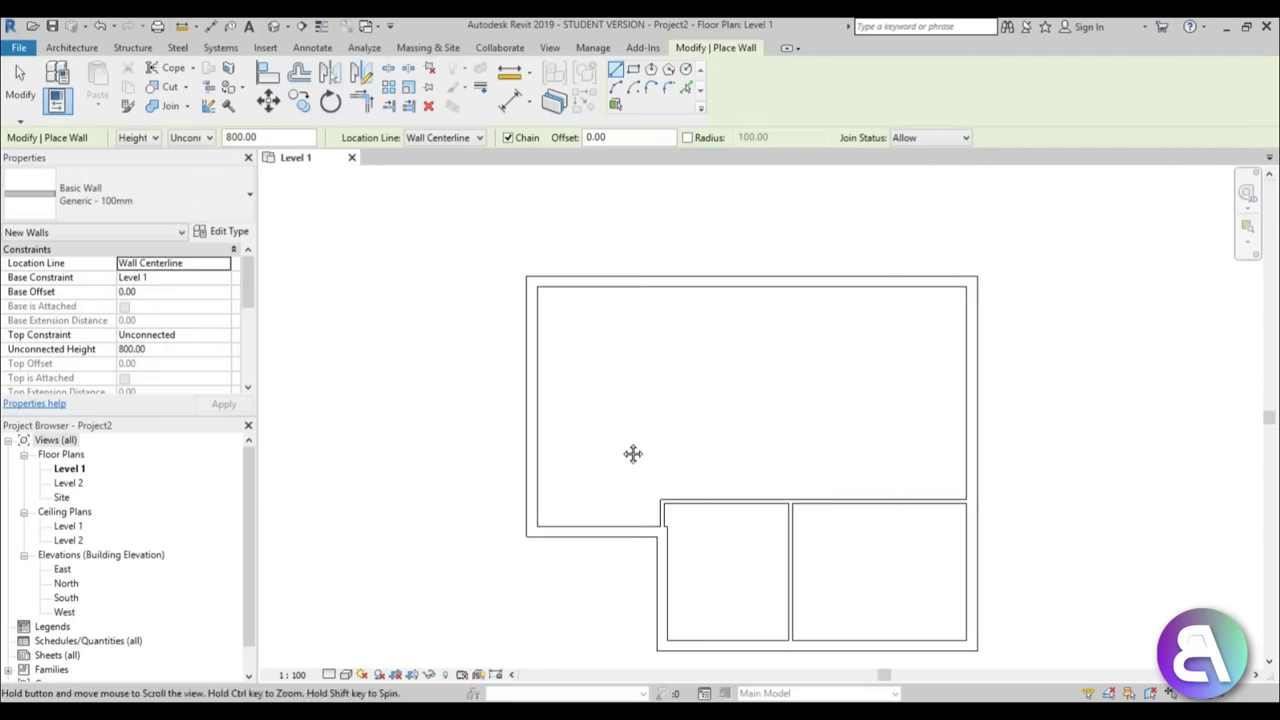
left_click(531, 432)
left_click(686, 432)
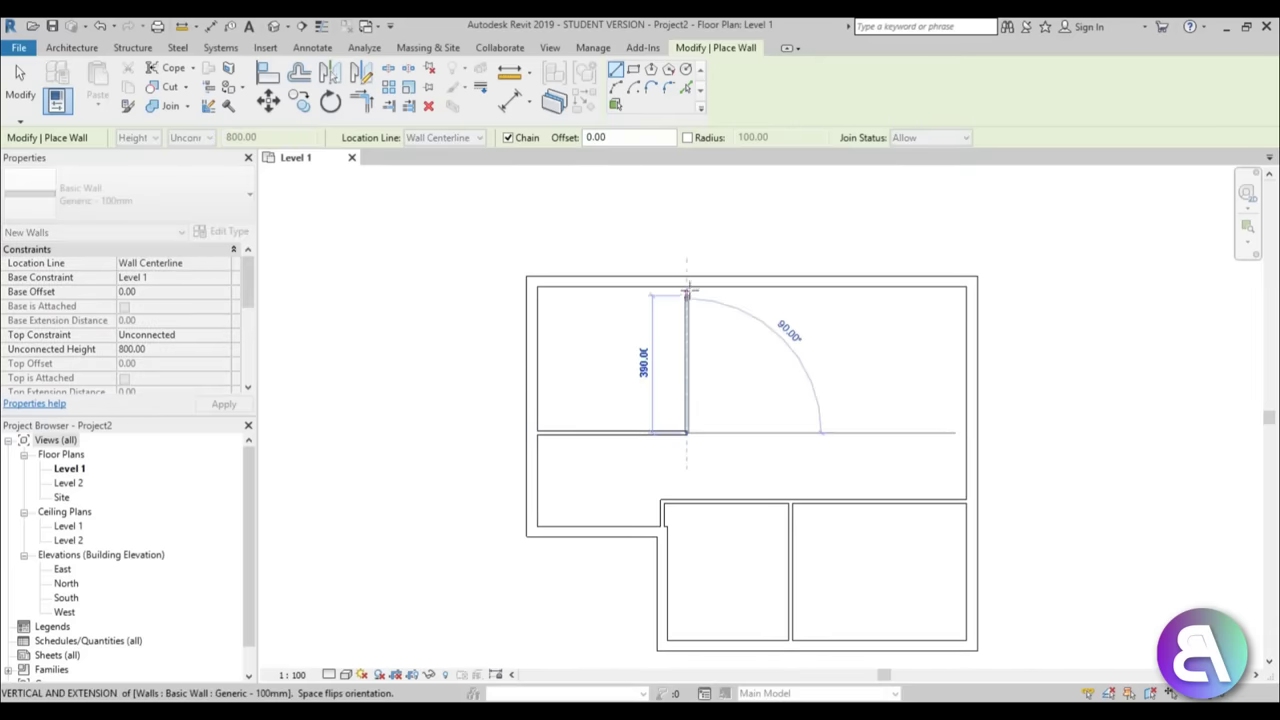
left_click(686, 287)
key("Escape")
scroll(734, 380, "down", 2)
key("Escape")
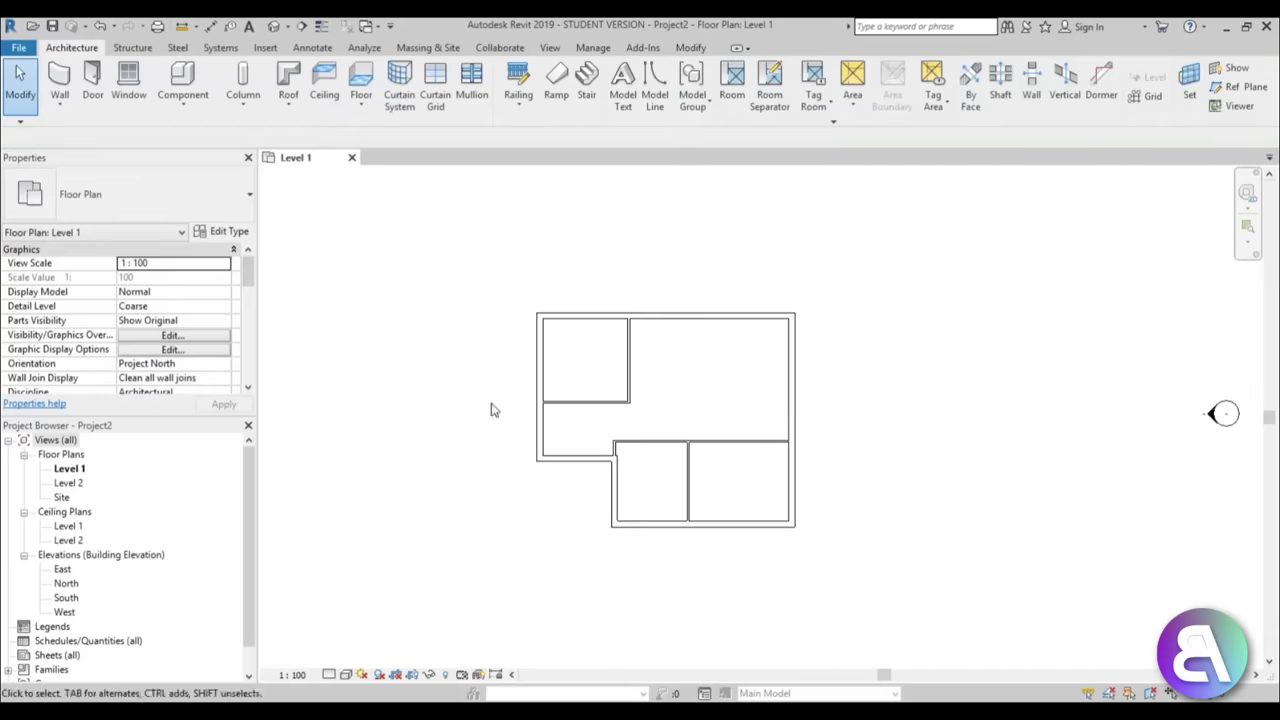
- Pull the lower end of the short partition above the notch corner away from the exterior wall, leaving it about 56 cm long
scroll(645, 320, "up", 3)
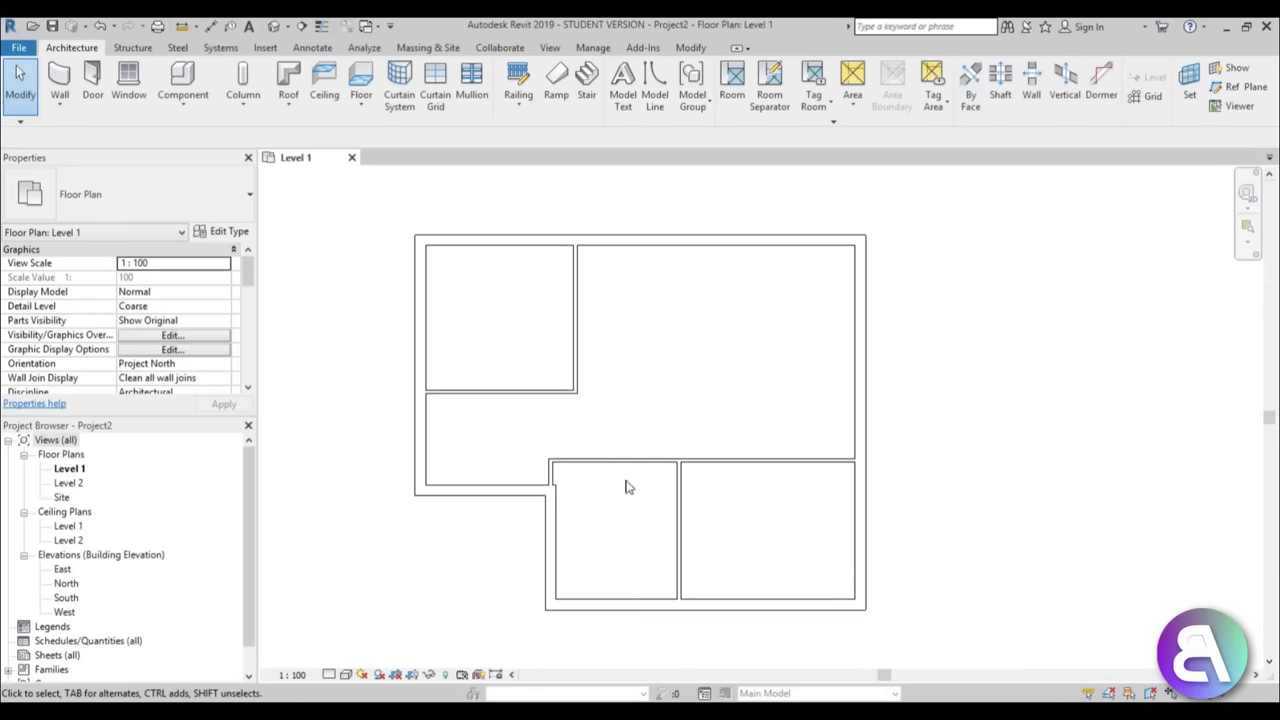
scroll(575, 460, "up", 2)
scroll(566, 423, "up", 3)
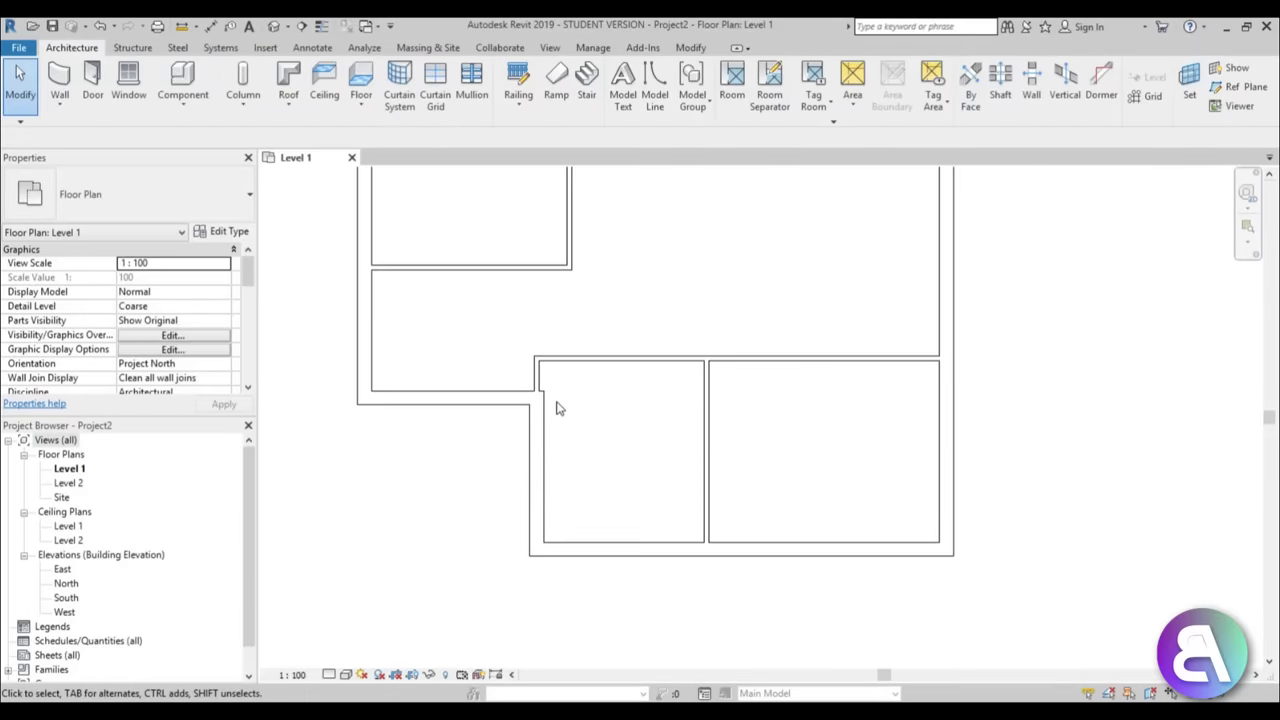
left_click(525, 420)
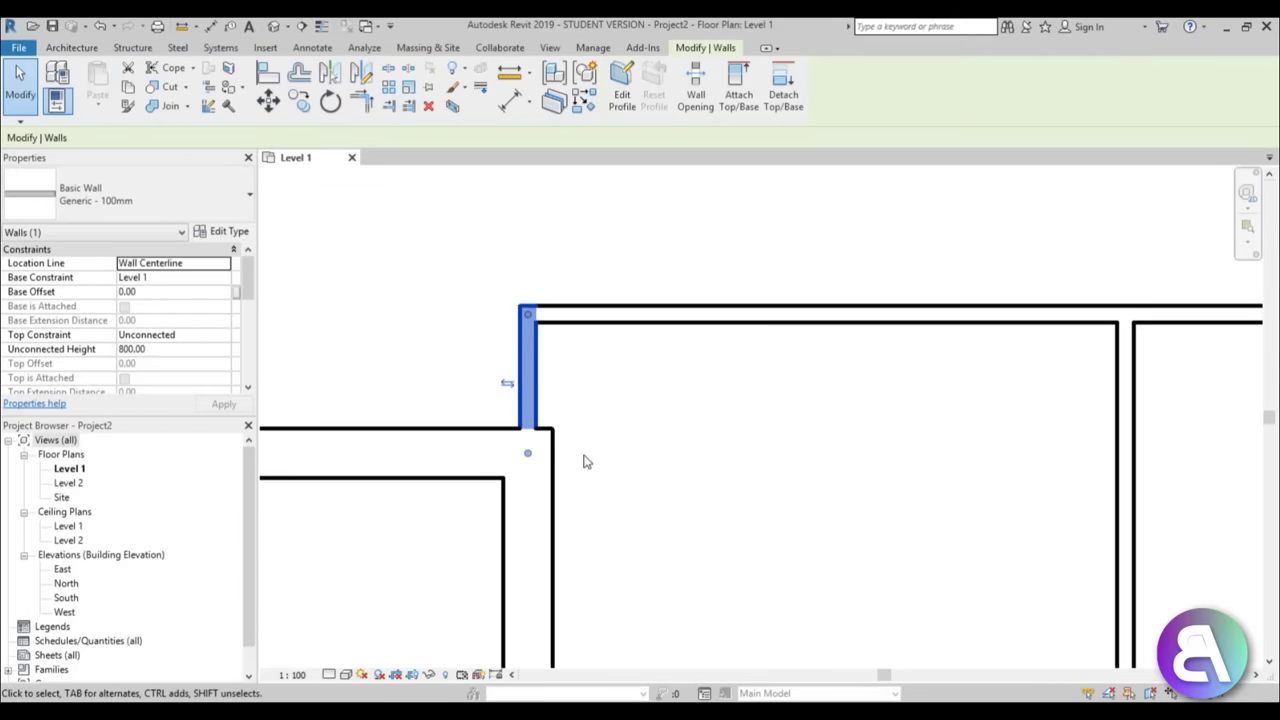
key("Escape")
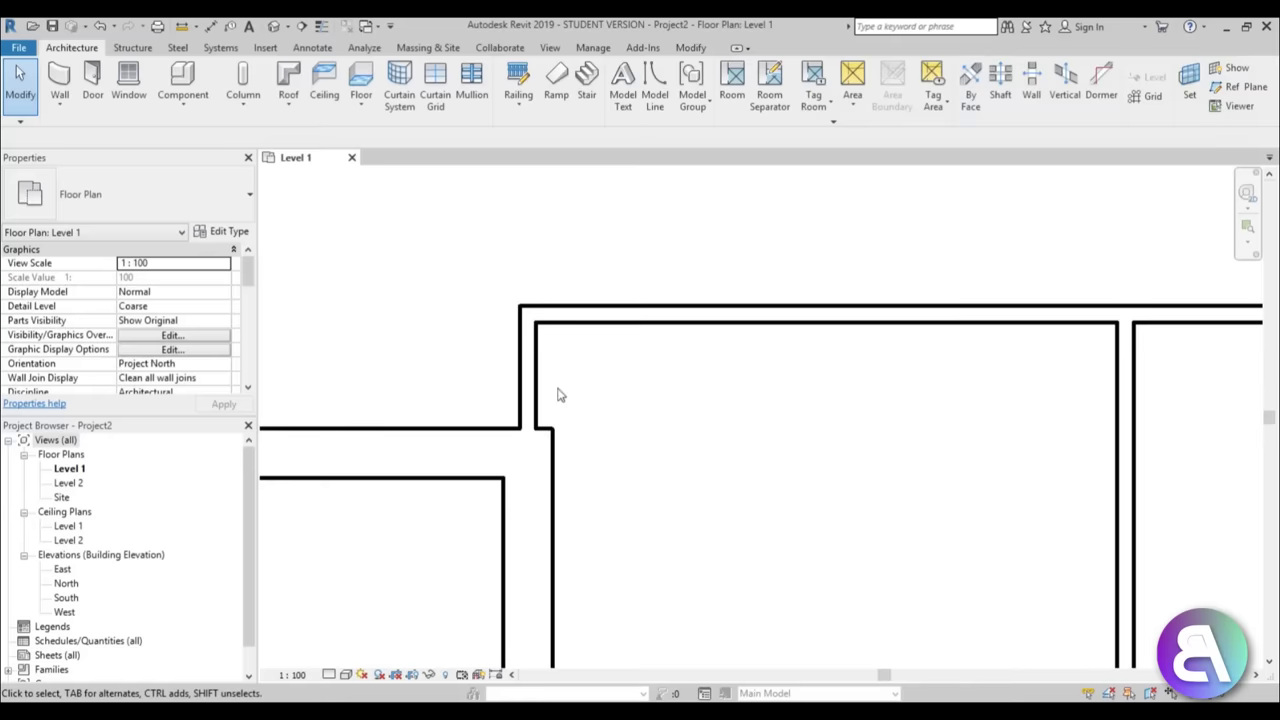
left_click(527, 420)
left_click_drag(526, 432, 527, 408)
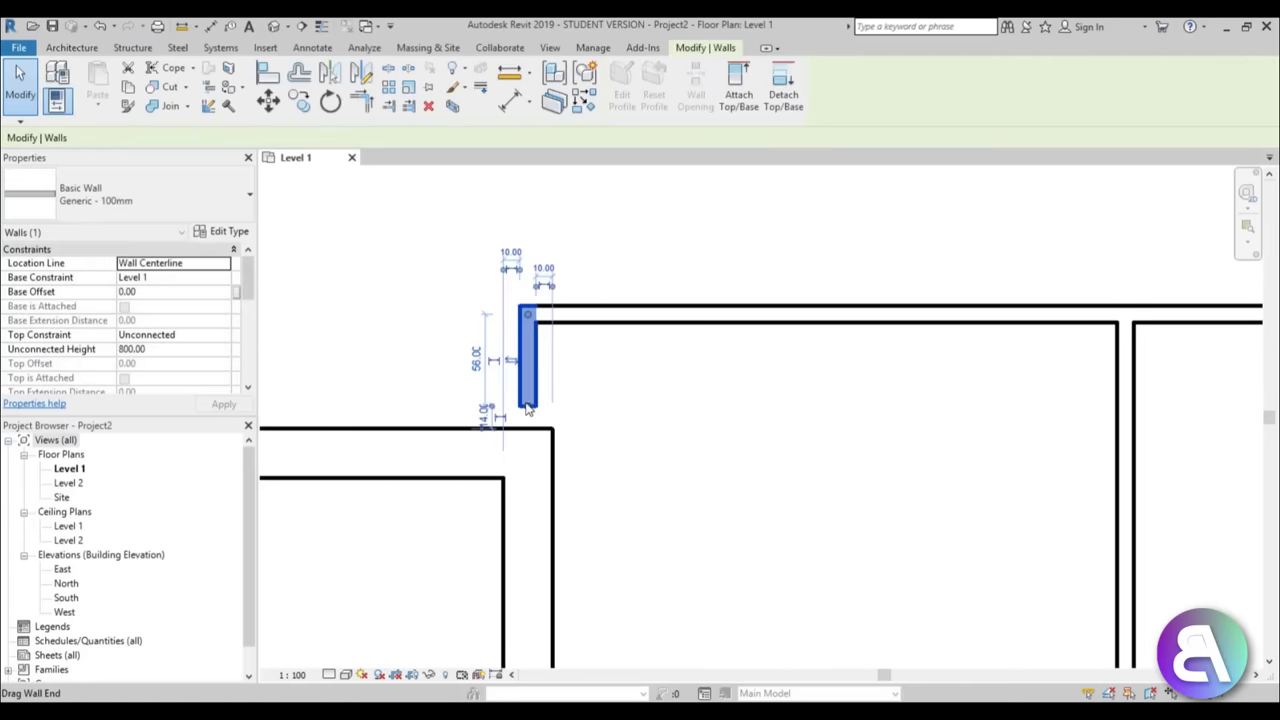
left_click(712, 400)
- Align the inner face of the short partition with the inner face of the exterior wall below it
key("a")
key("l")
left_click(552, 480)
left_click(540, 408)
key("Escape")
key("Escape")
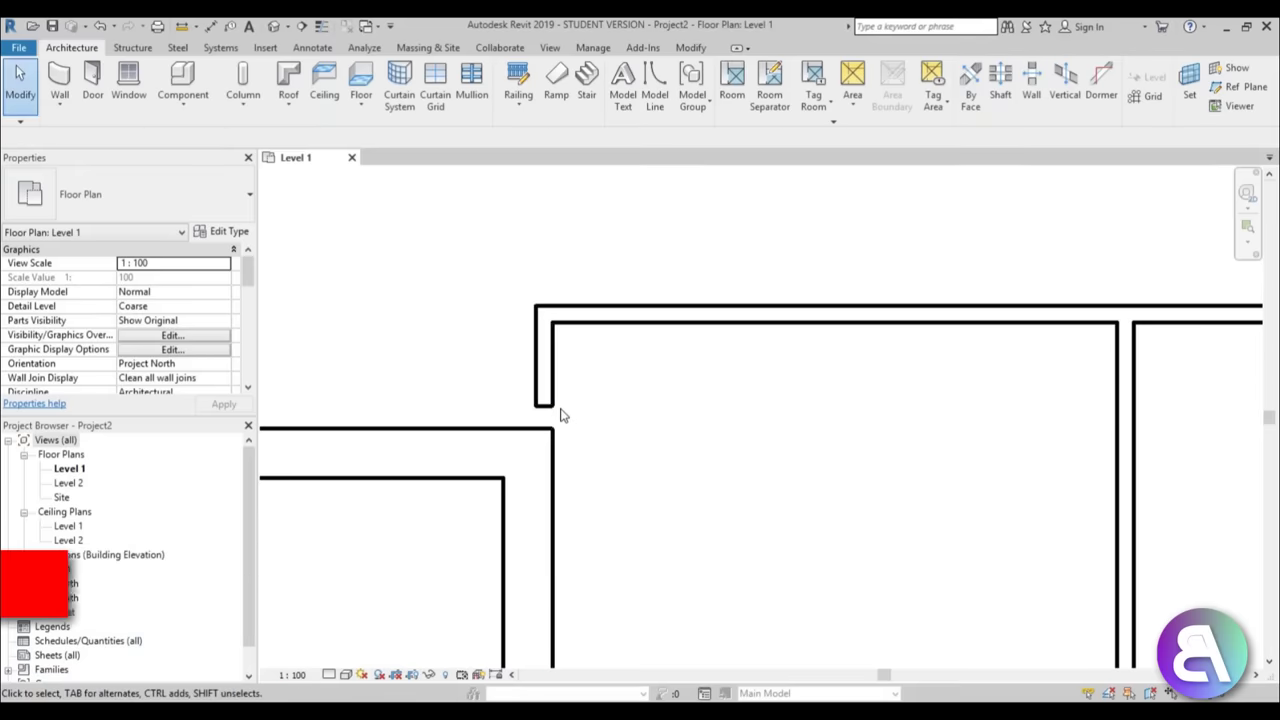
- Align the short partition's inner face with the exterior wall below and extend its lower end to meet that wall
key("a")
key("l")
left_click(556, 500)
left_click(563, 371)
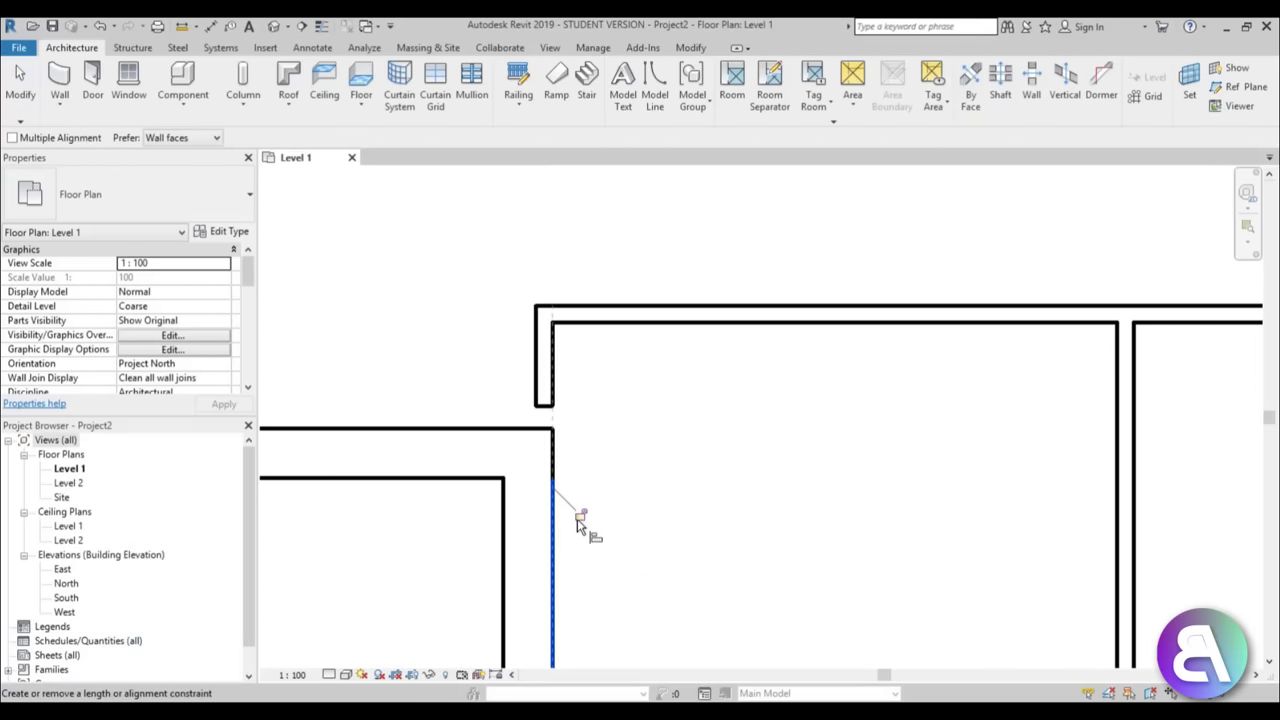
left_click(582, 515)
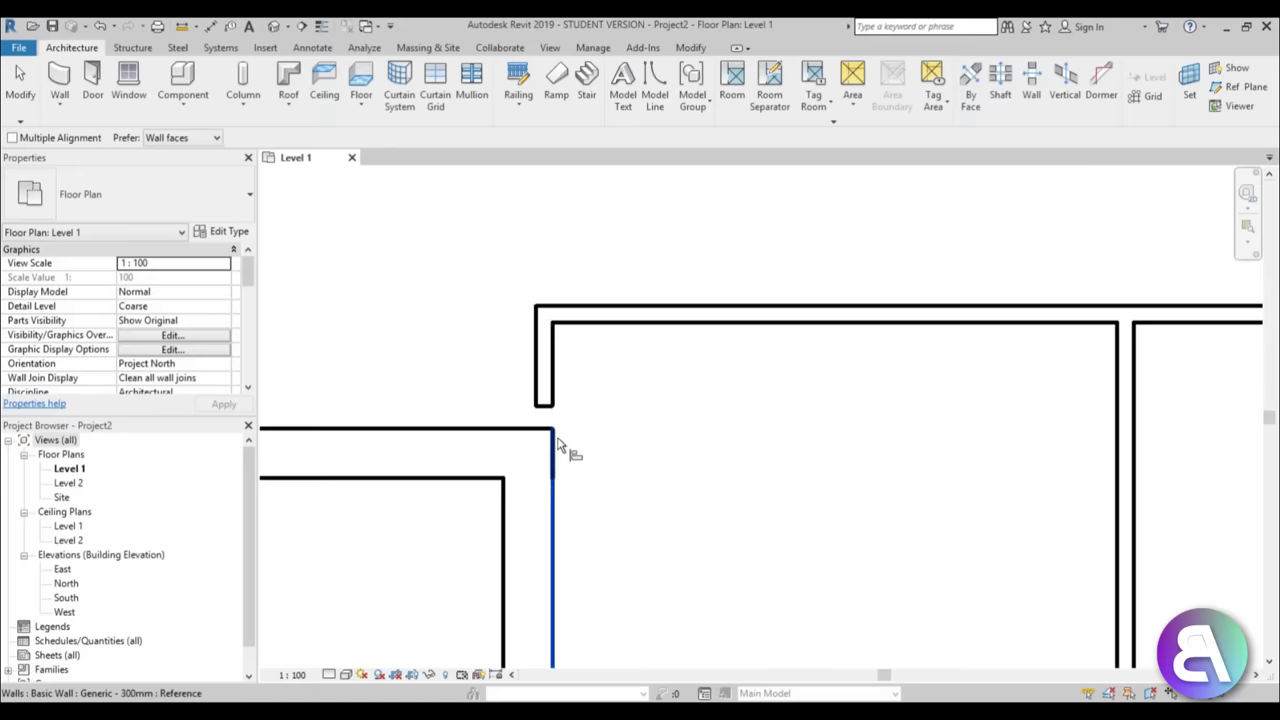
key("Escape")
left_click(543, 390)
left_click_drag(543, 405, 543, 428)
left_click(641, 450)
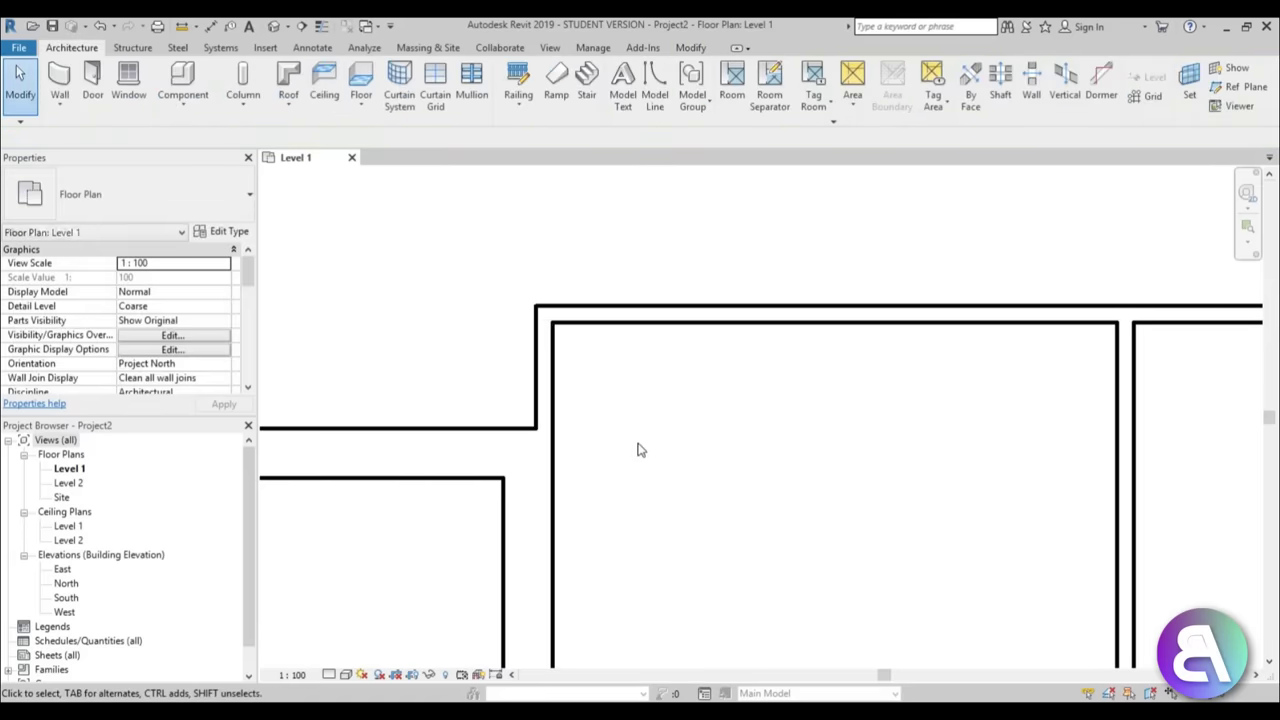
scroll(641, 450, "down", 4)
middle_click_drag(586, 346, 614, 429)
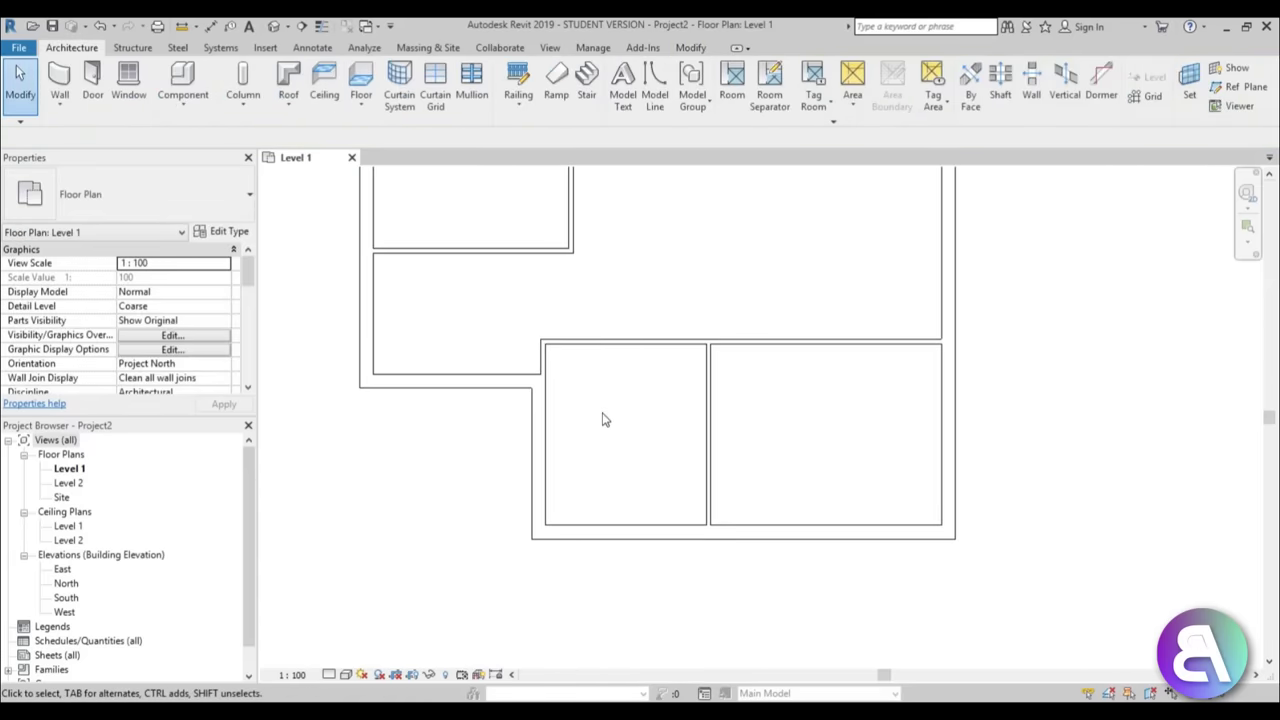
left_click(600, 531)
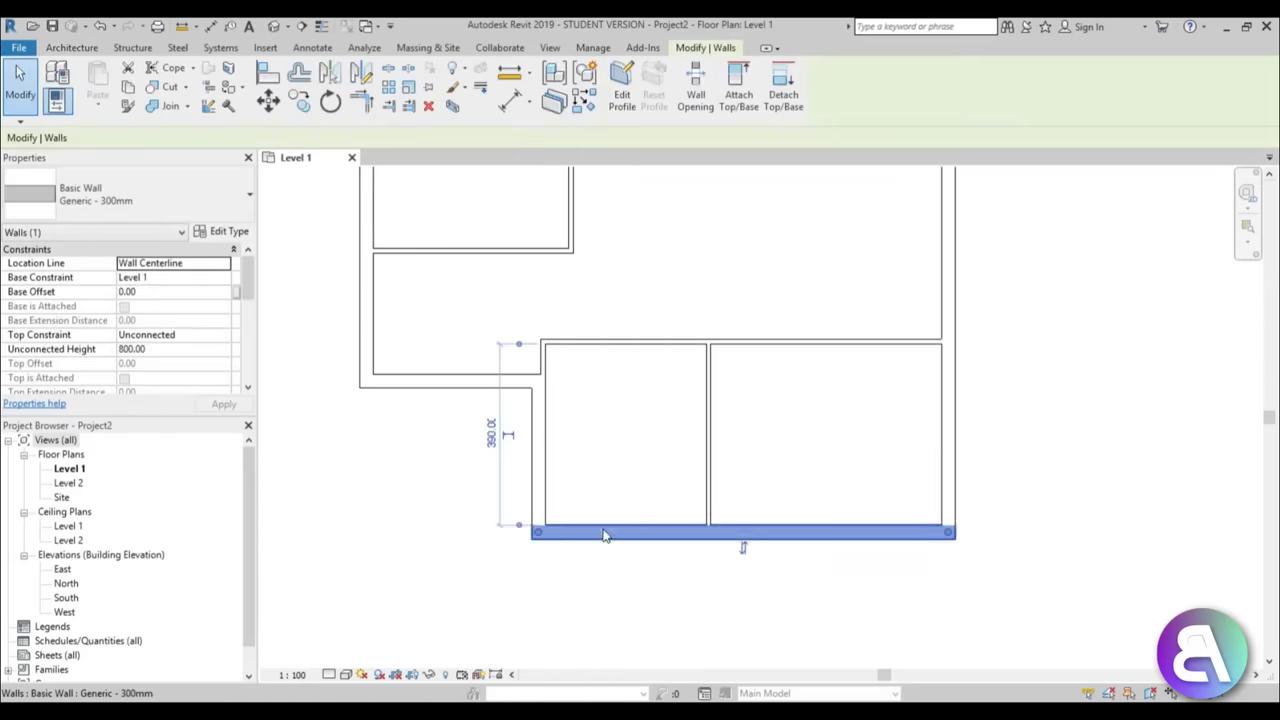
left_click(491, 433)
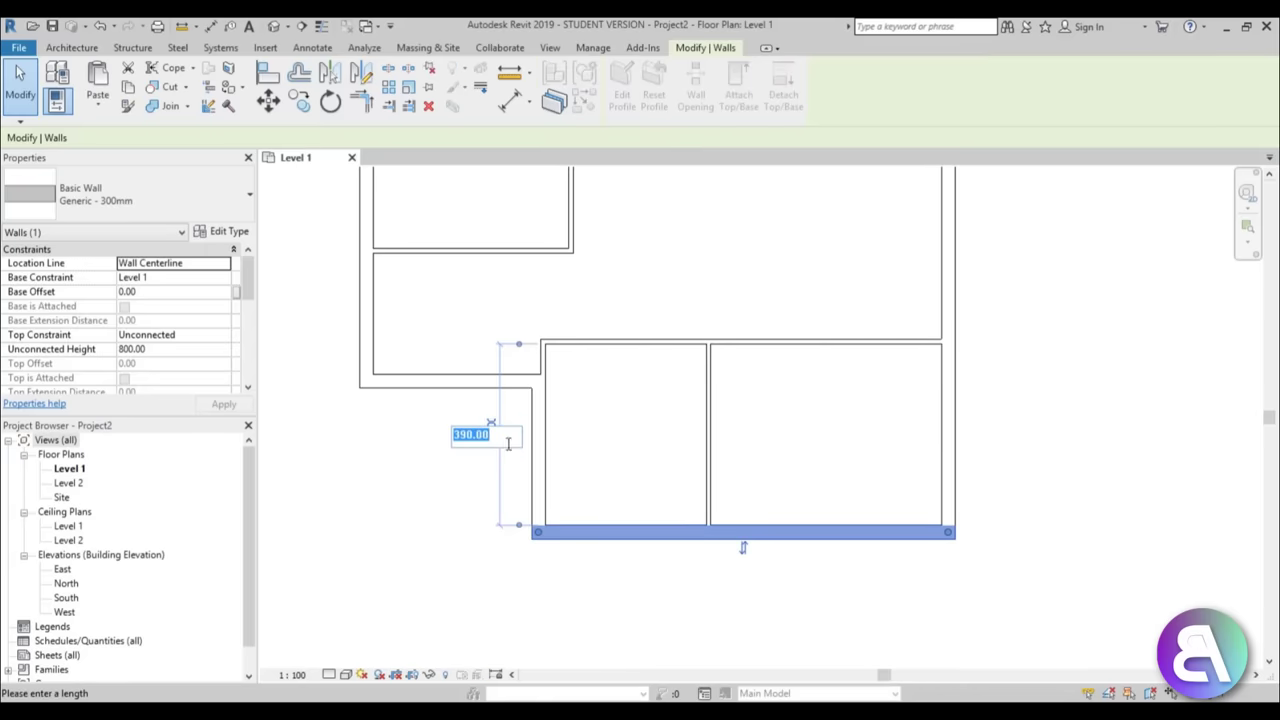
type("3")
key("Return")
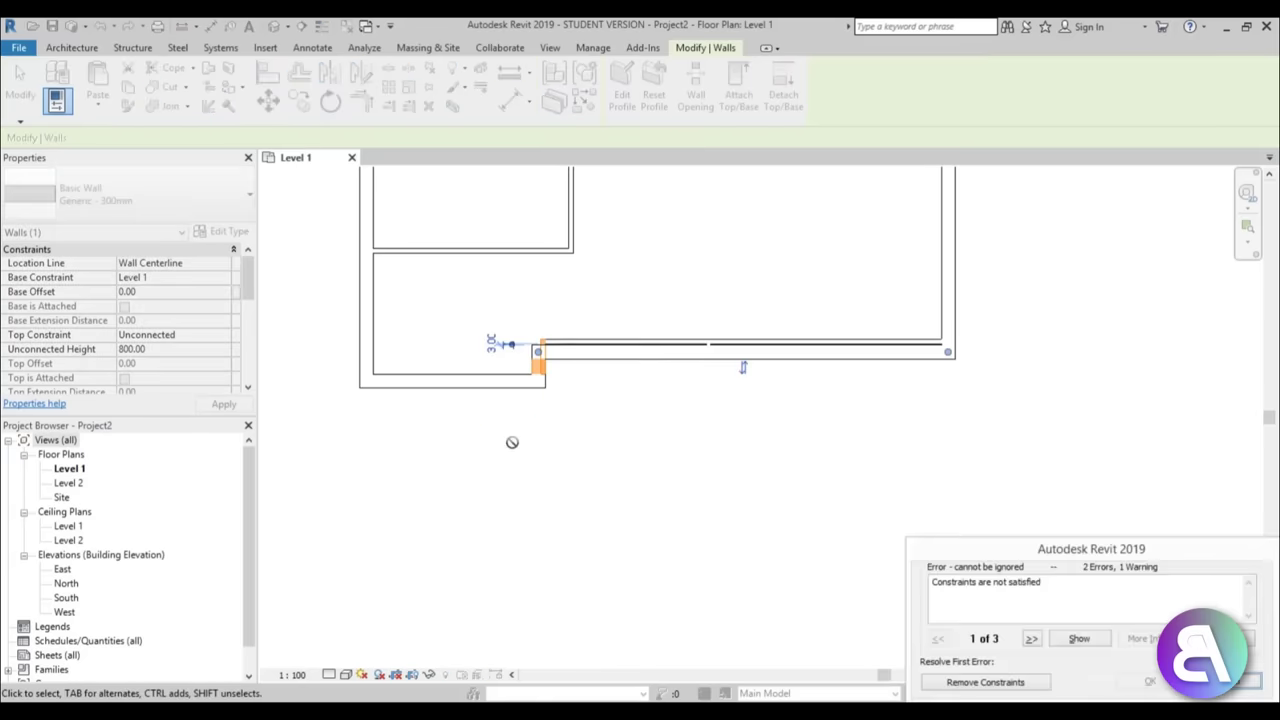
left_click(1250, 682)
- Set the south exterior wall's distance from the horizontal partition to 300 cm and revise it to 320 cm
left_click(623, 532)
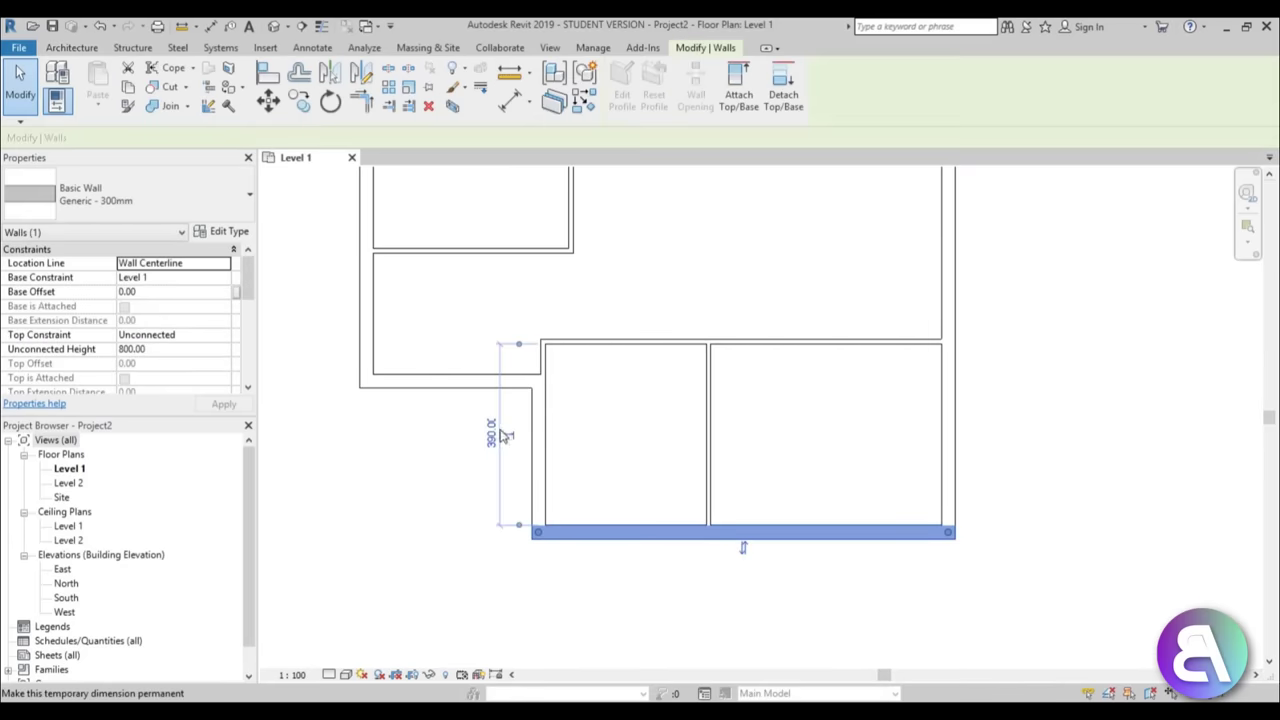
key("Return")
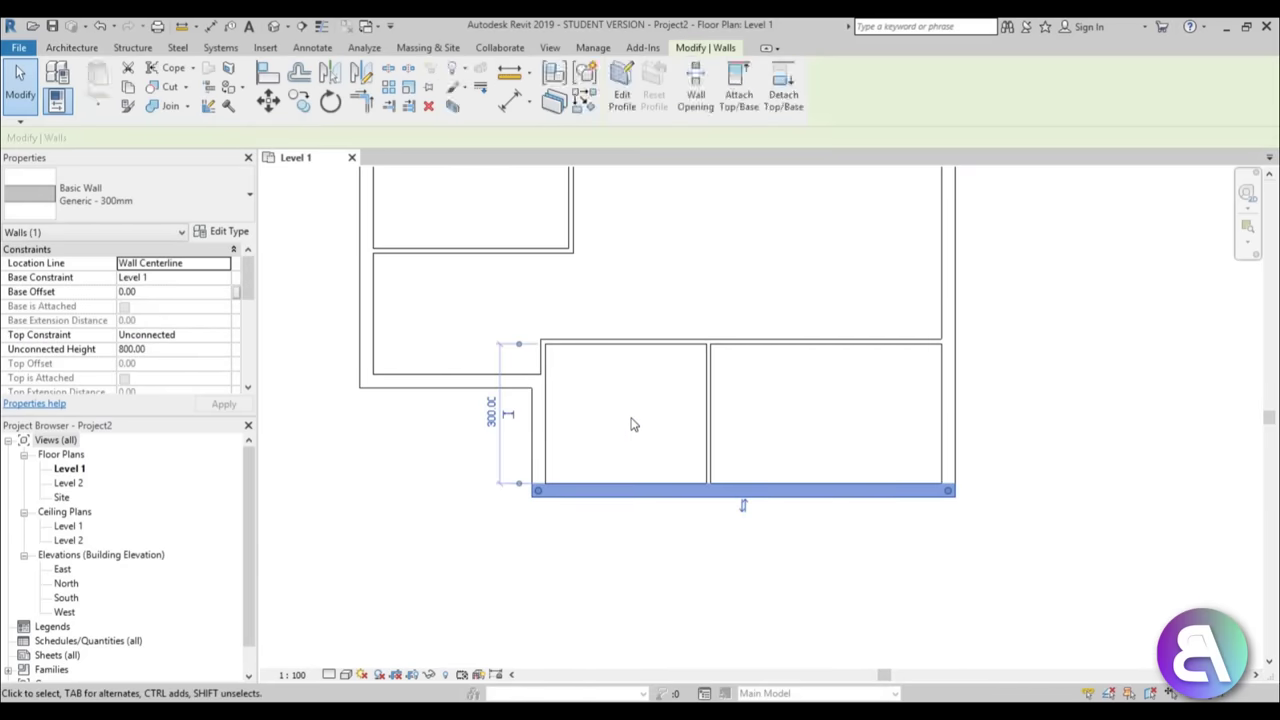
left_click(632, 424)
left_click(617, 489)
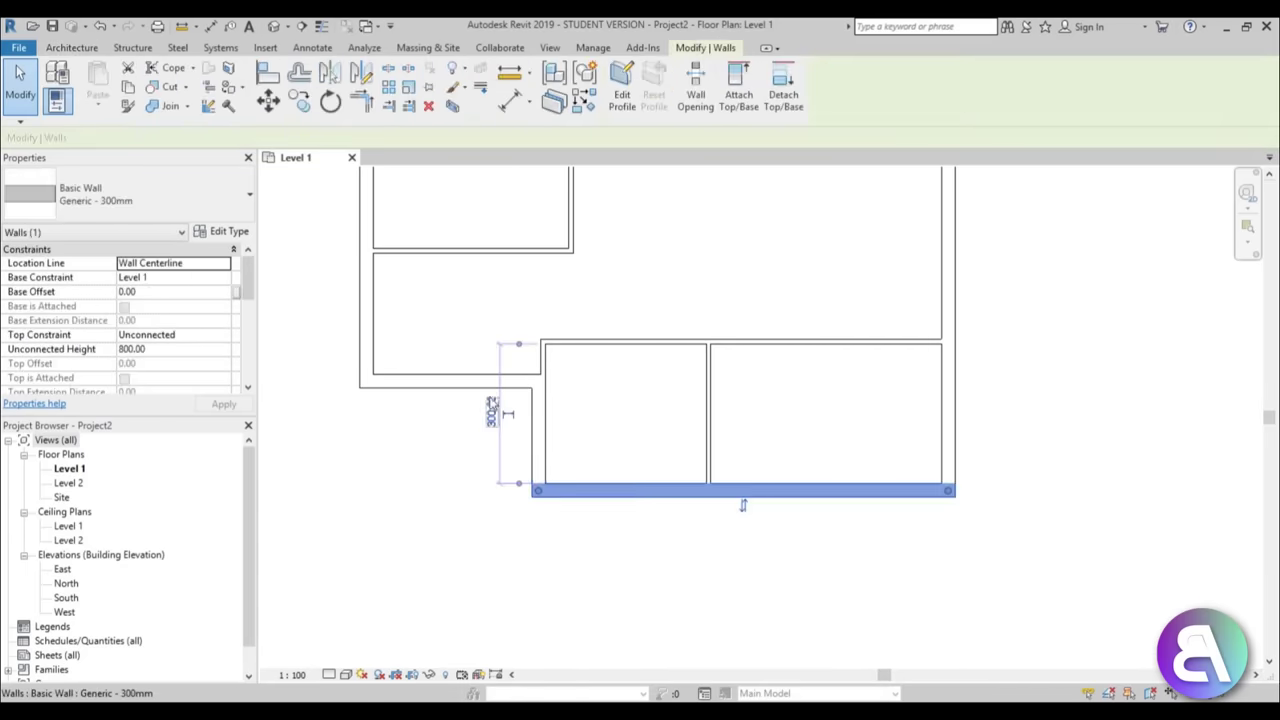
left_click(591, 429)
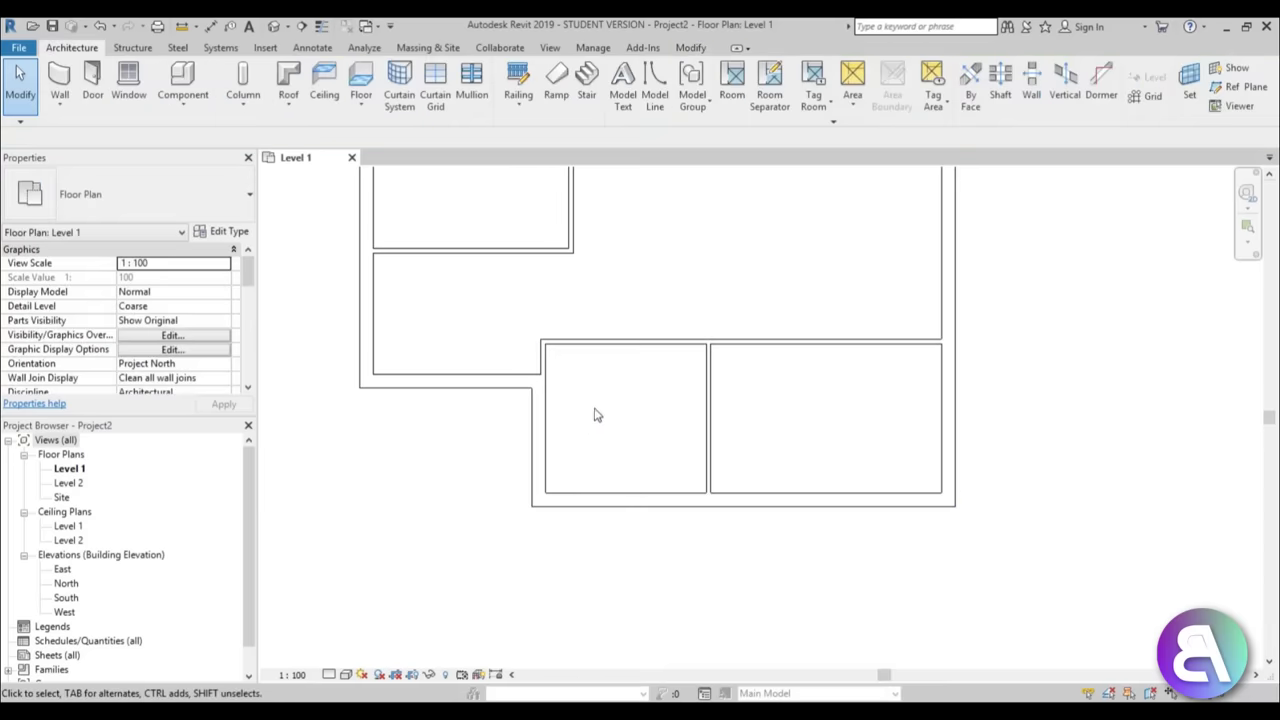
- Move the divider between the two south rooms so that the western room is 260 cm wide
scroll(569, 340, "up", 3)
scroll(620, 410, "down", 4)
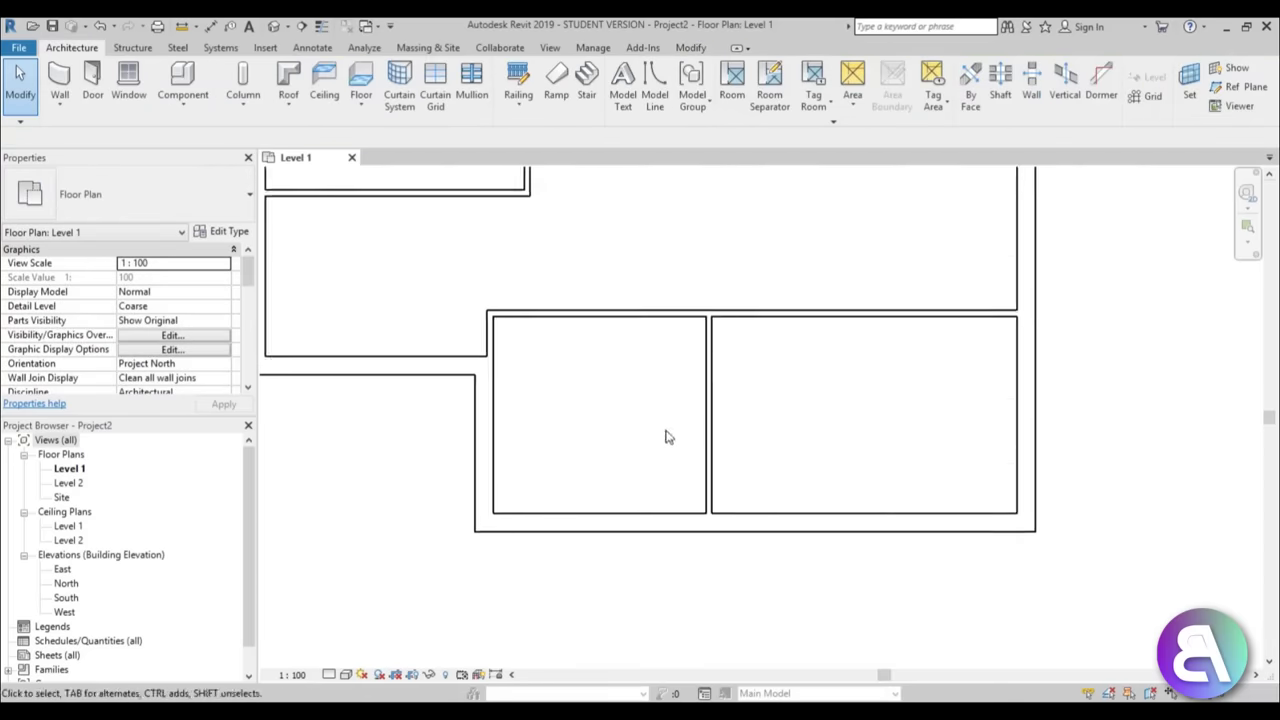
left_click(703, 430)
left_click(603, 540)
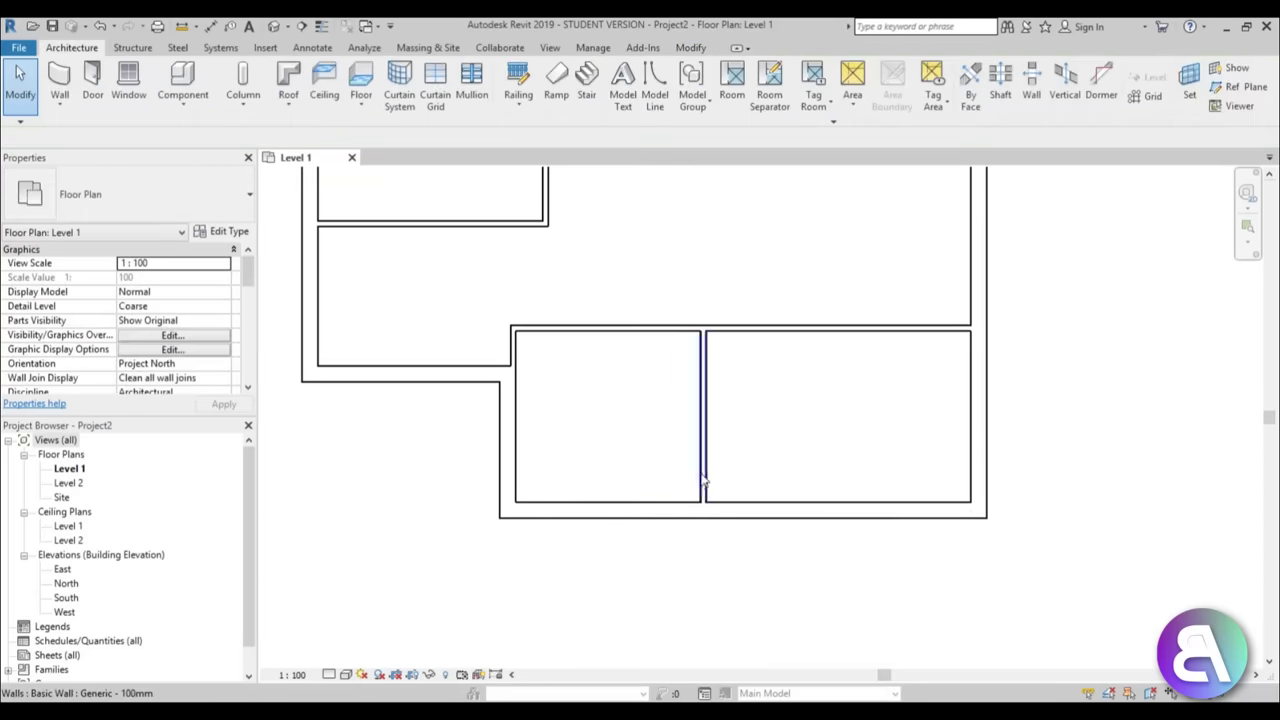
left_click(701, 485)
left_click(607, 540)
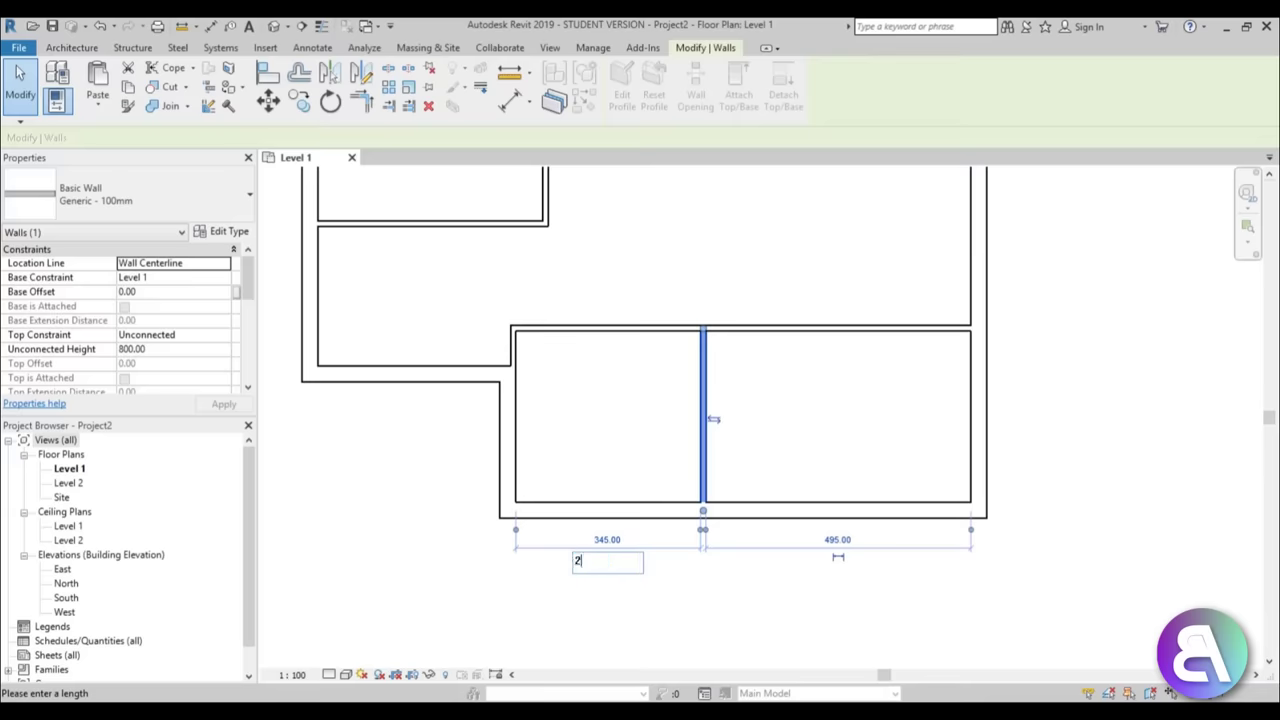
type("260")
key("Return")
left_click(620, 411)
- Move the east exterior wall inward and set its distance from the divider partition to 400 cm
scroll(620, 411, "down", 3)
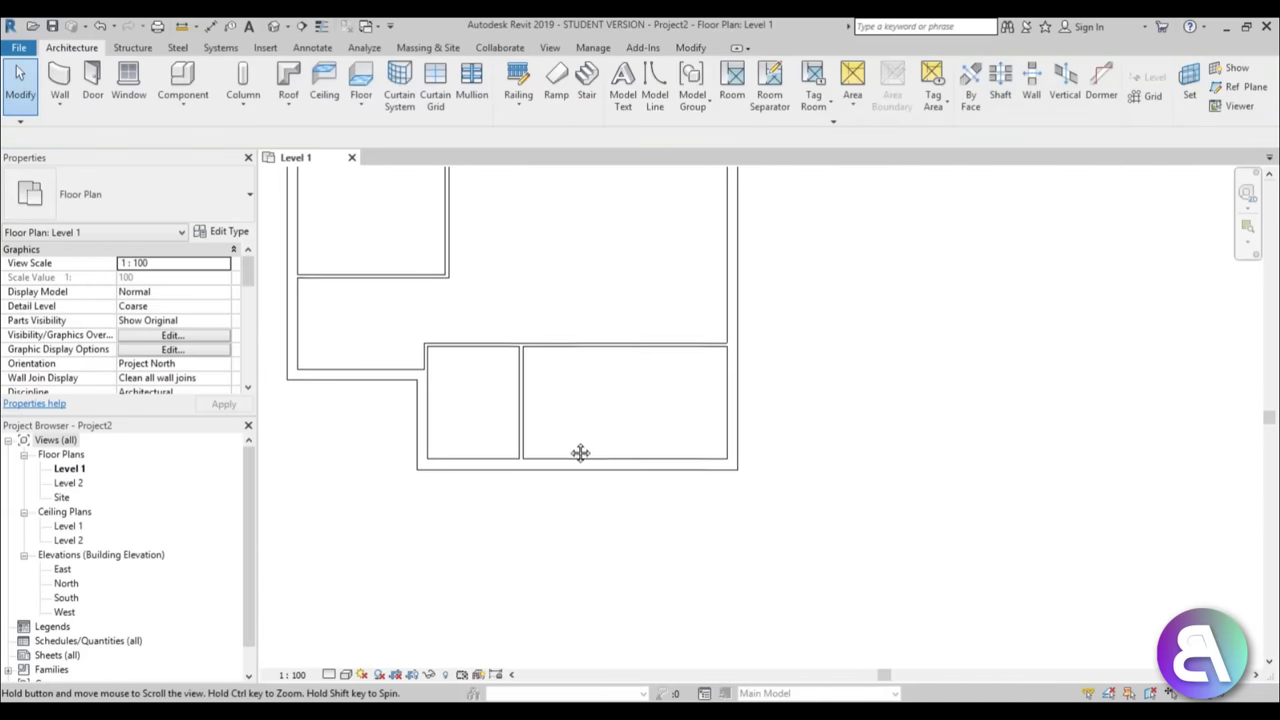
scroll(660, 466, "down", 4)
left_click(748, 457)
left_click_drag(748, 457, 698, 460)
left_click(648, 520)
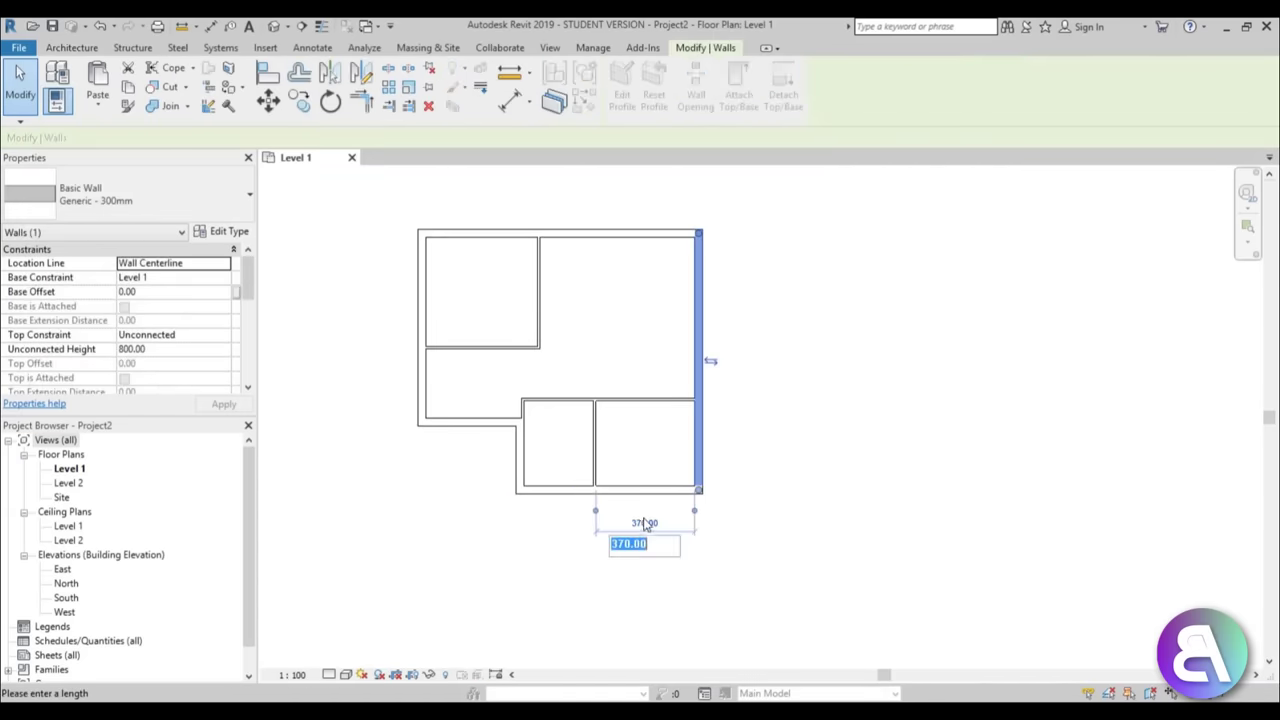
type("4")
key("Return")
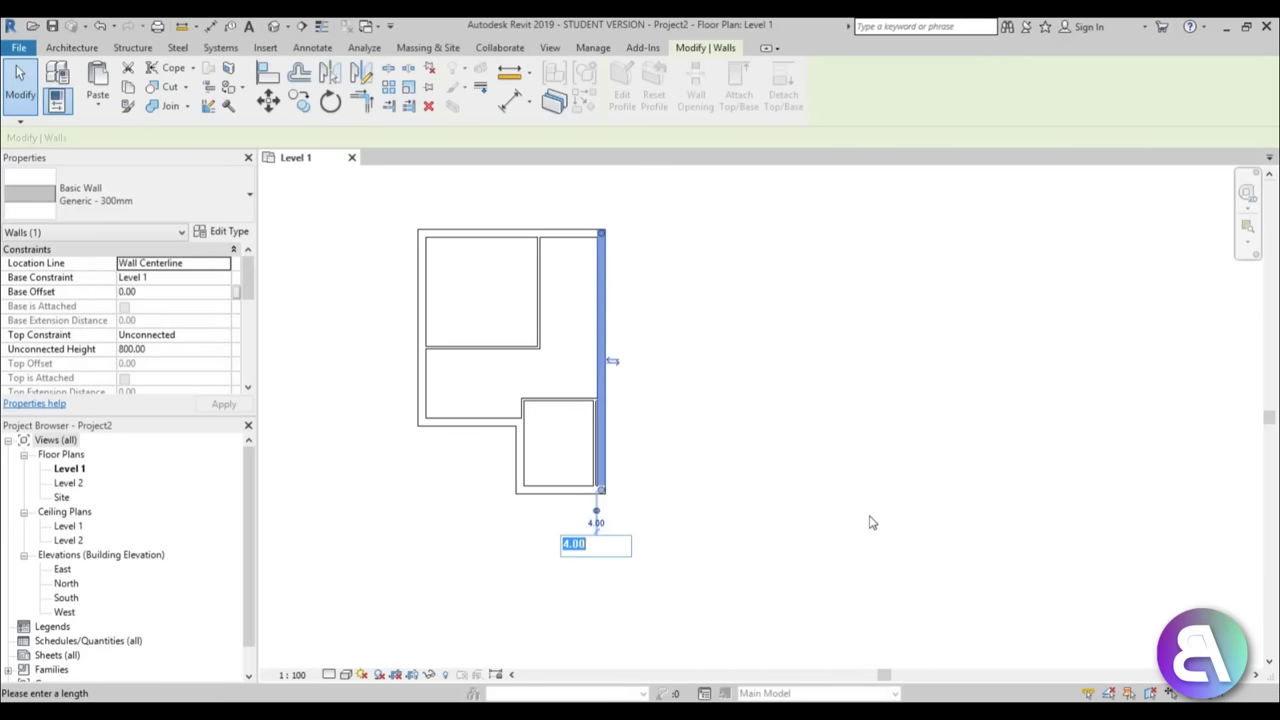
key("Return")
key("Escape")
- Check the distances from the horizontal partition above the south rooms and from the south wall to their neighbours
scroll(623, 491, "up", 2)
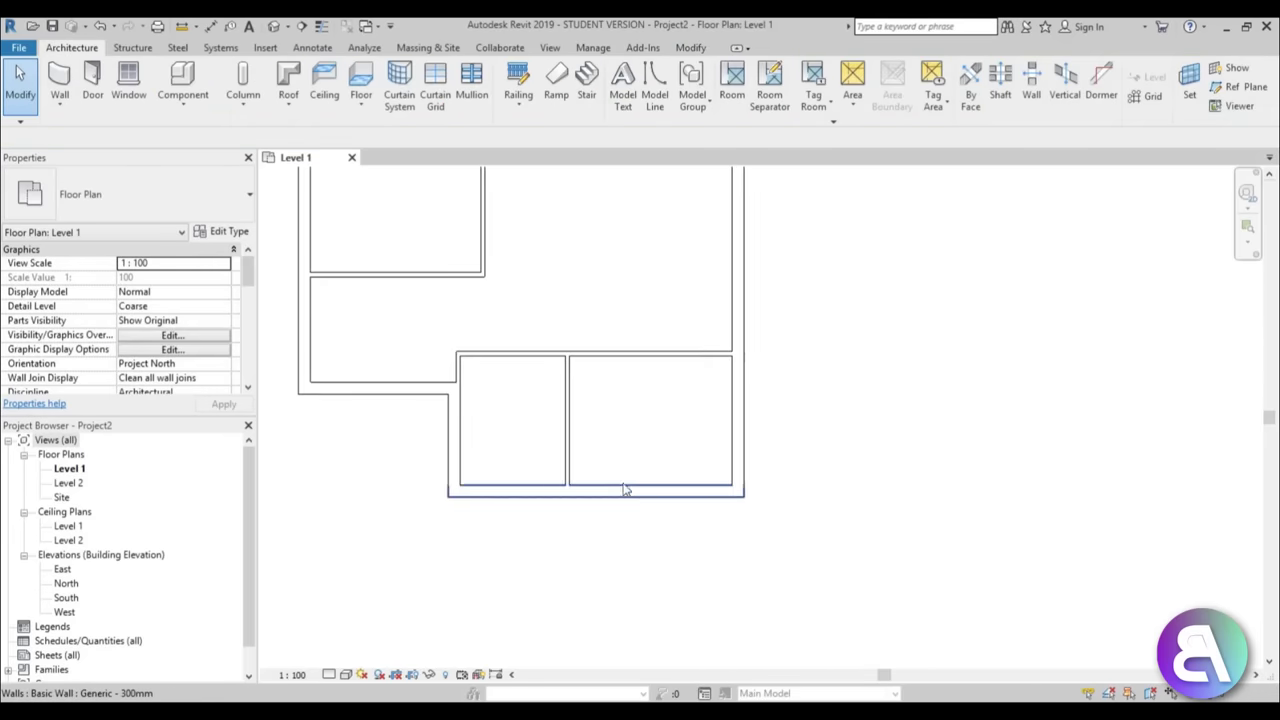
left_click(660, 355)
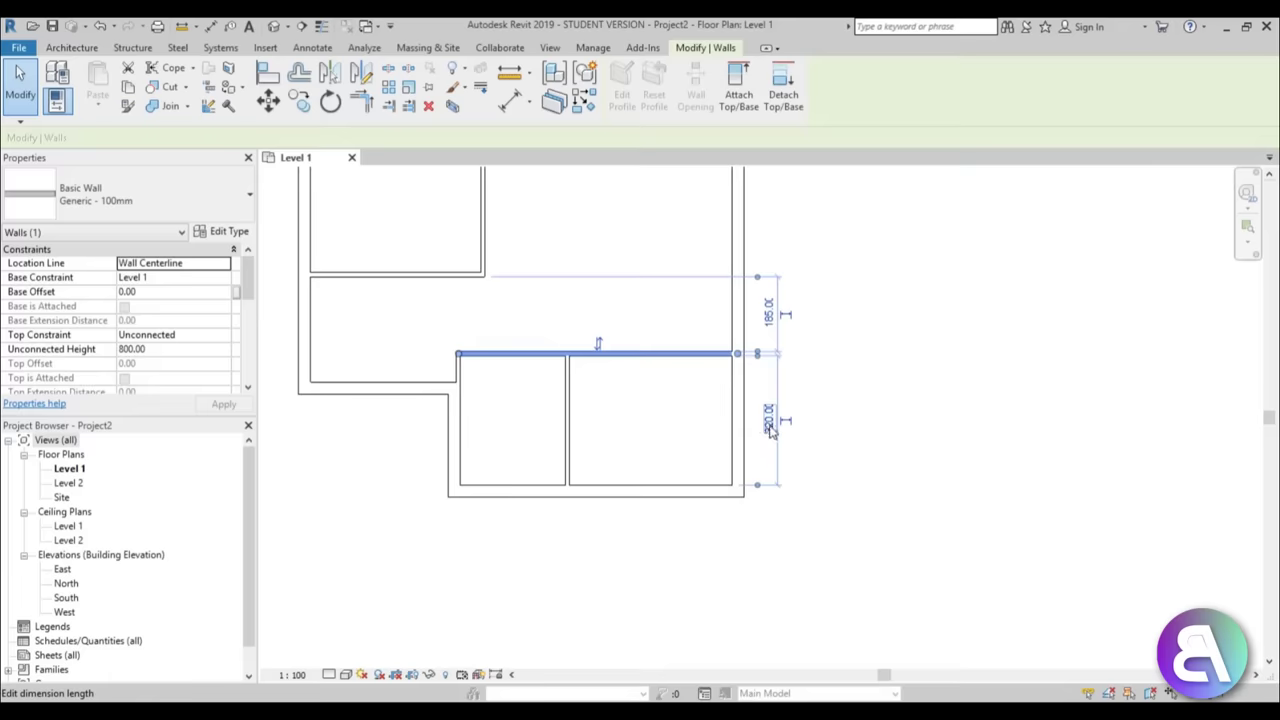
left_click(710, 410)
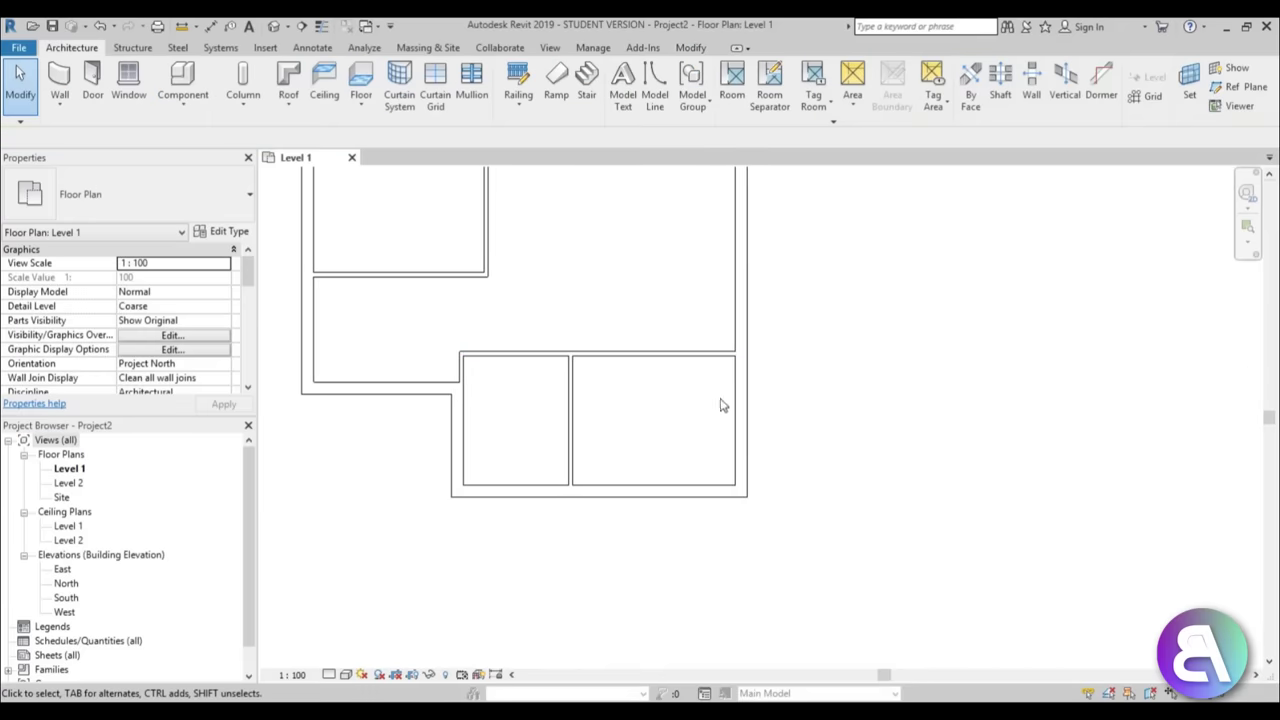
scroll(623, 470, "up", 2)
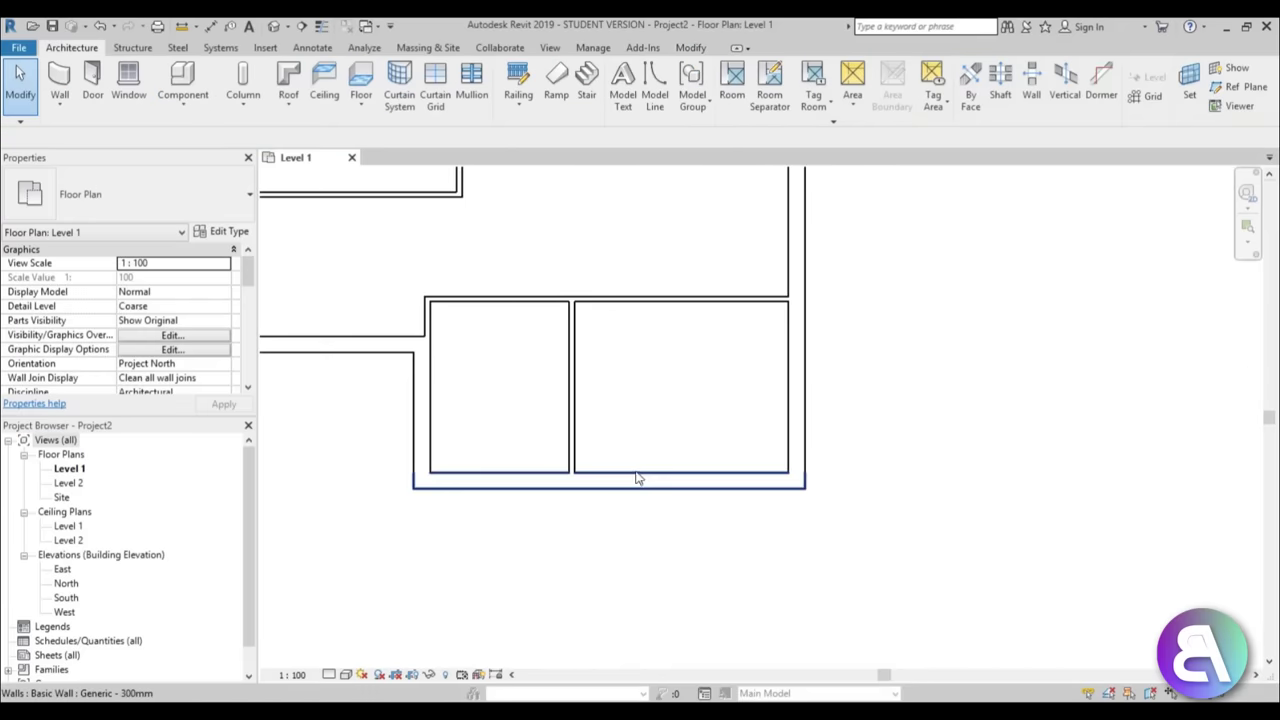
left_click(635, 477)
left_click(631, 422)
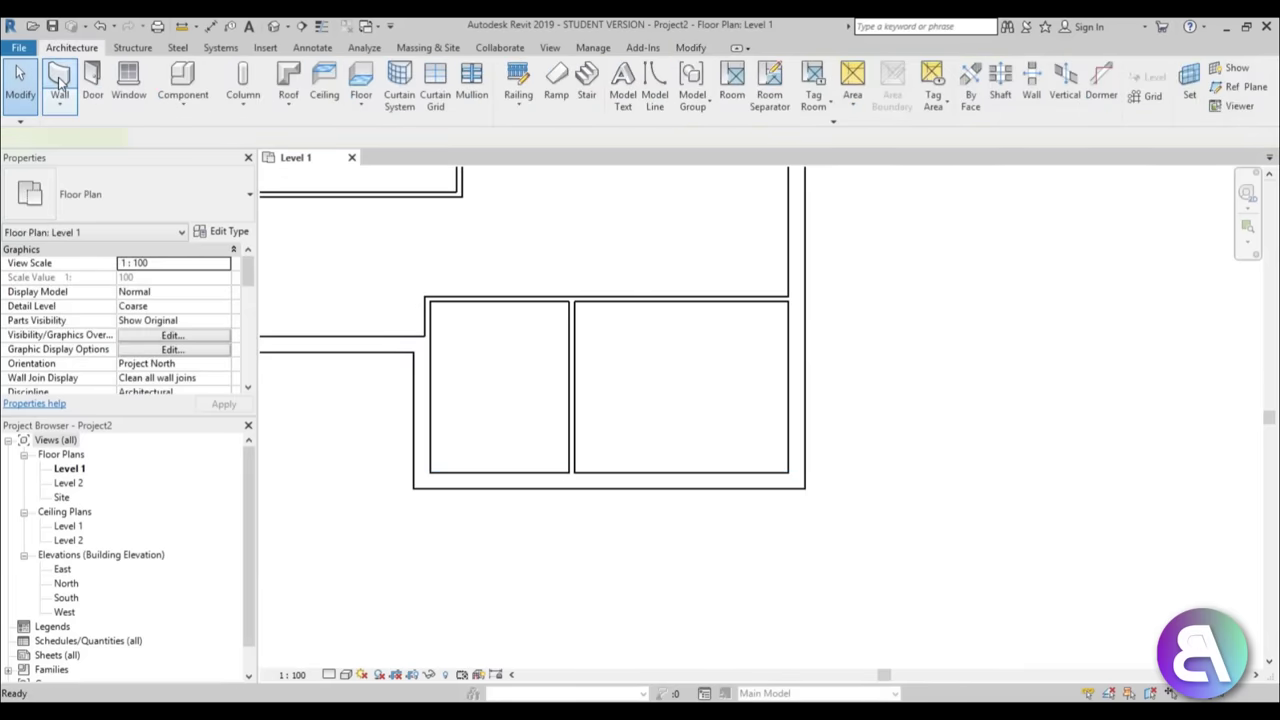
- Draw Generic - 300mm walls stepping down from the south wall below the southeast room and running east to near the east wall
left_click(58, 77)
left_click(120, 200)
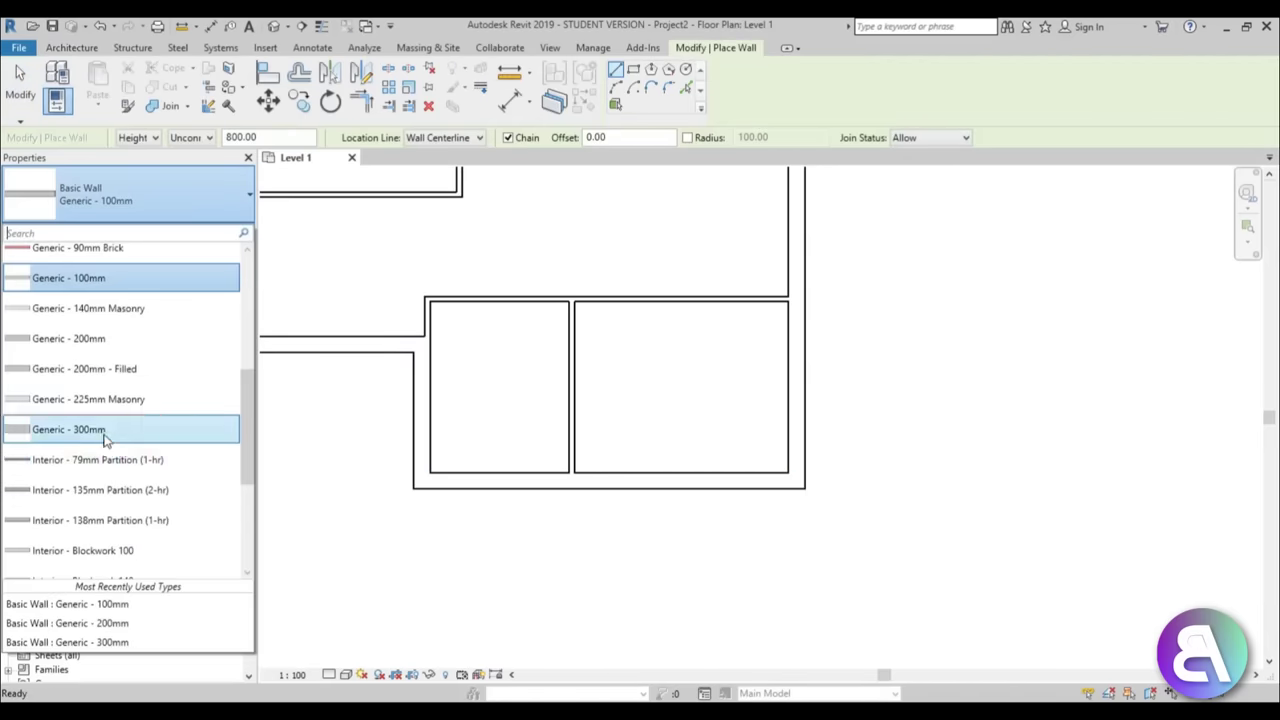
left_click(105, 438)
left_click(627, 484)
left_click(627, 528)
left_click(796, 530)
key("Escape")
key("Escape")
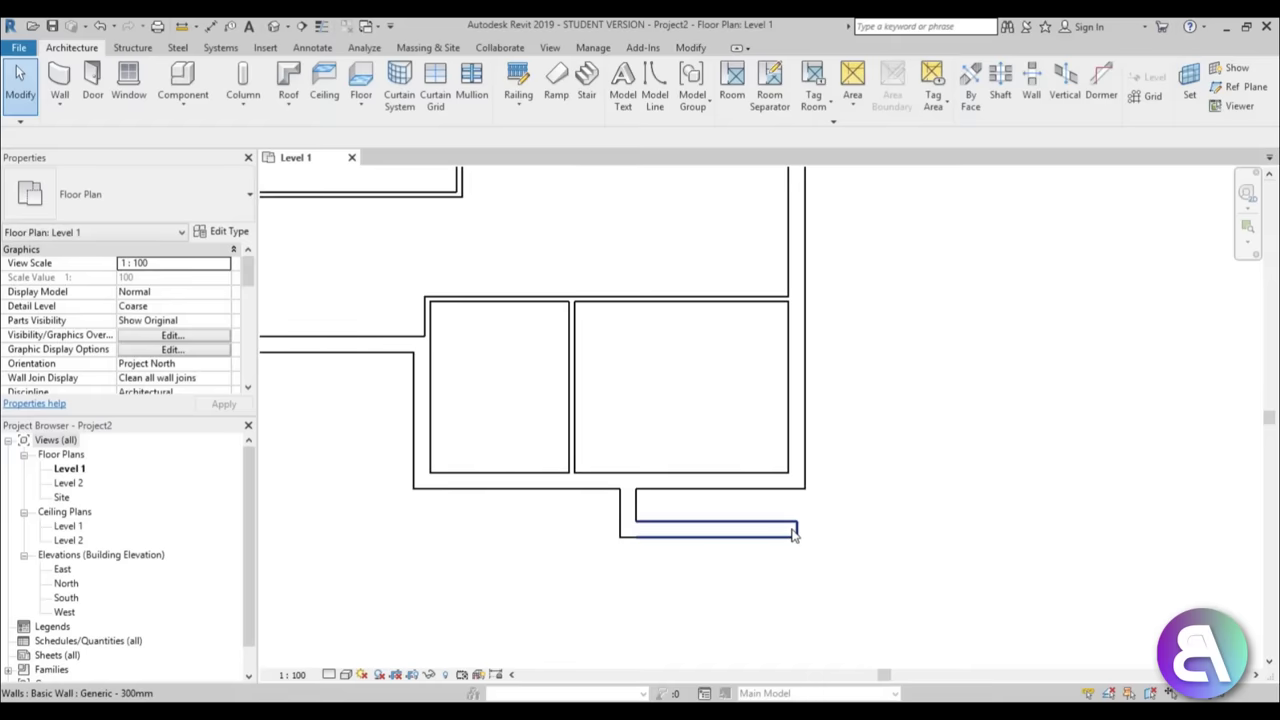
- Trim the new walls into corners with the western part of the south wall and with the east wall
key("t")
key("r")
left_click(627, 502)
left_click(520, 480)
left_click(745, 530)
left_click(797, 460)
key("Escape")
key("Escape")
- Set the distance between the divider partition and the new short vertical wall to 60 cm
scroll(618, 505, "up", 2)
left_click(605, 510)
left_click_drag(603, 510, 604, 510)
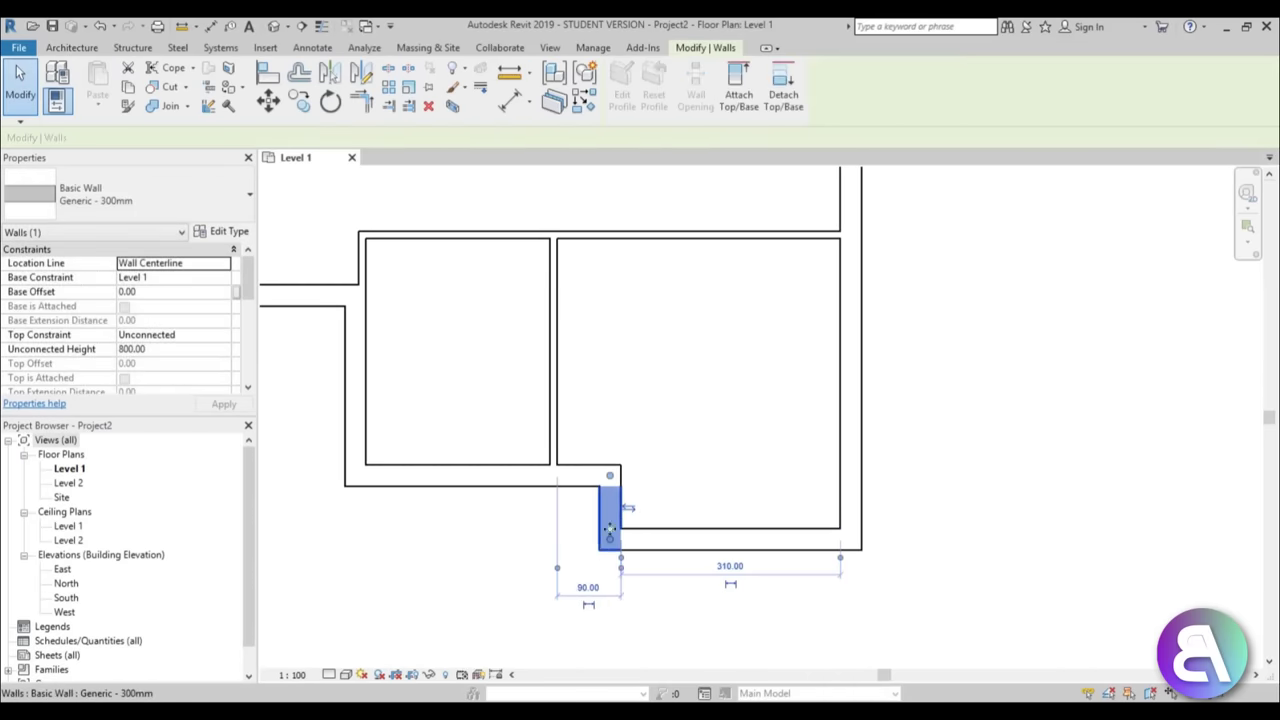
left_click(588, 587)
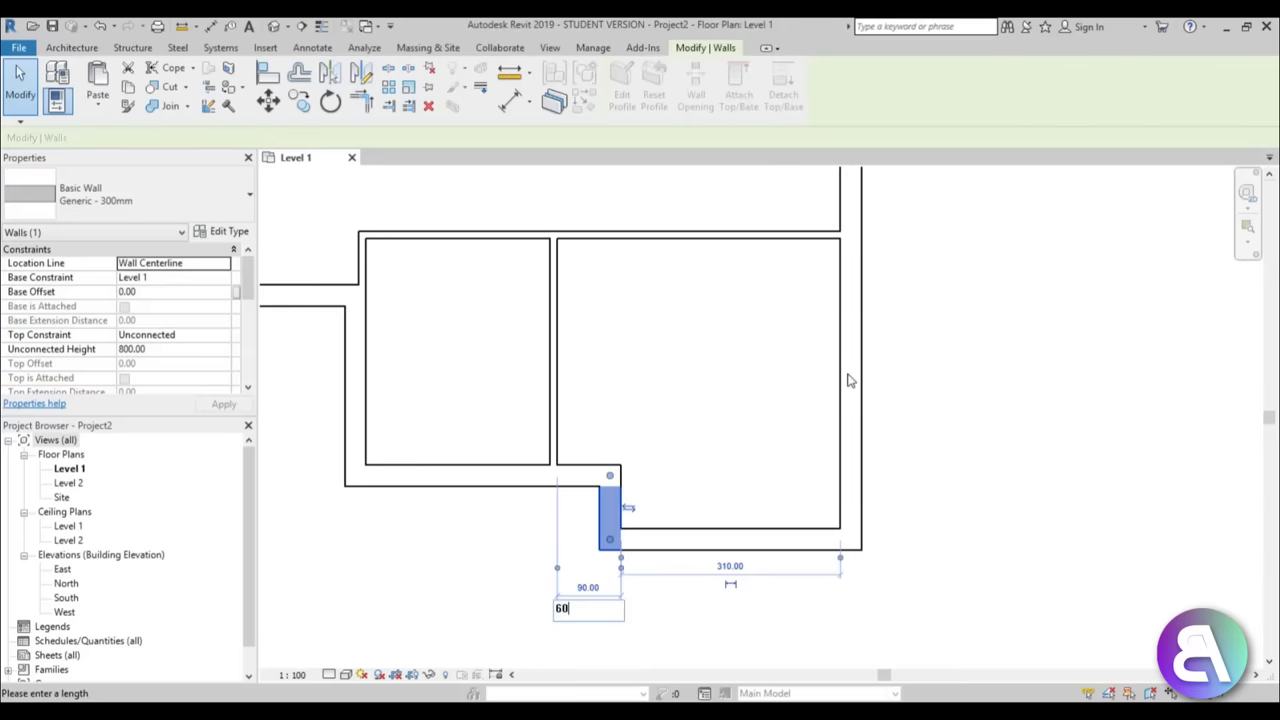
key("Return")
key("Escape")
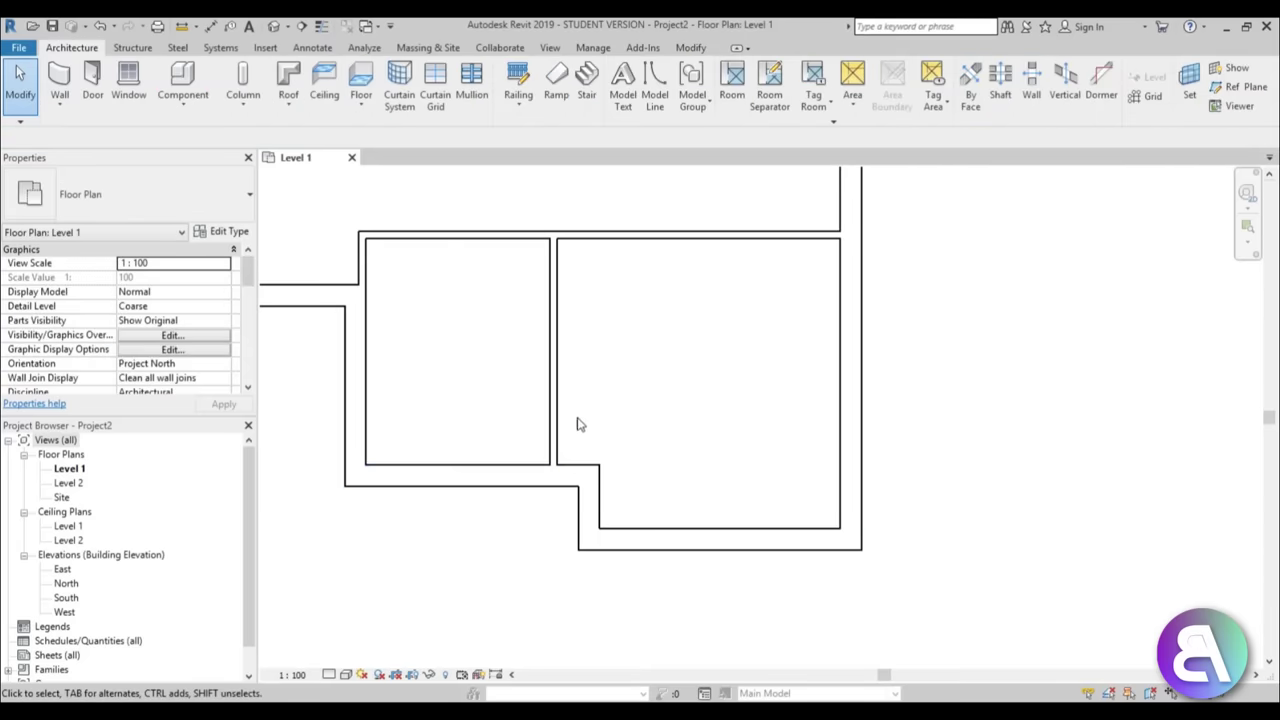
- Measure the southeast room's width at the step and its depth from the lower wall to the horizontal partition
scroll(703, 446, "down", 2)
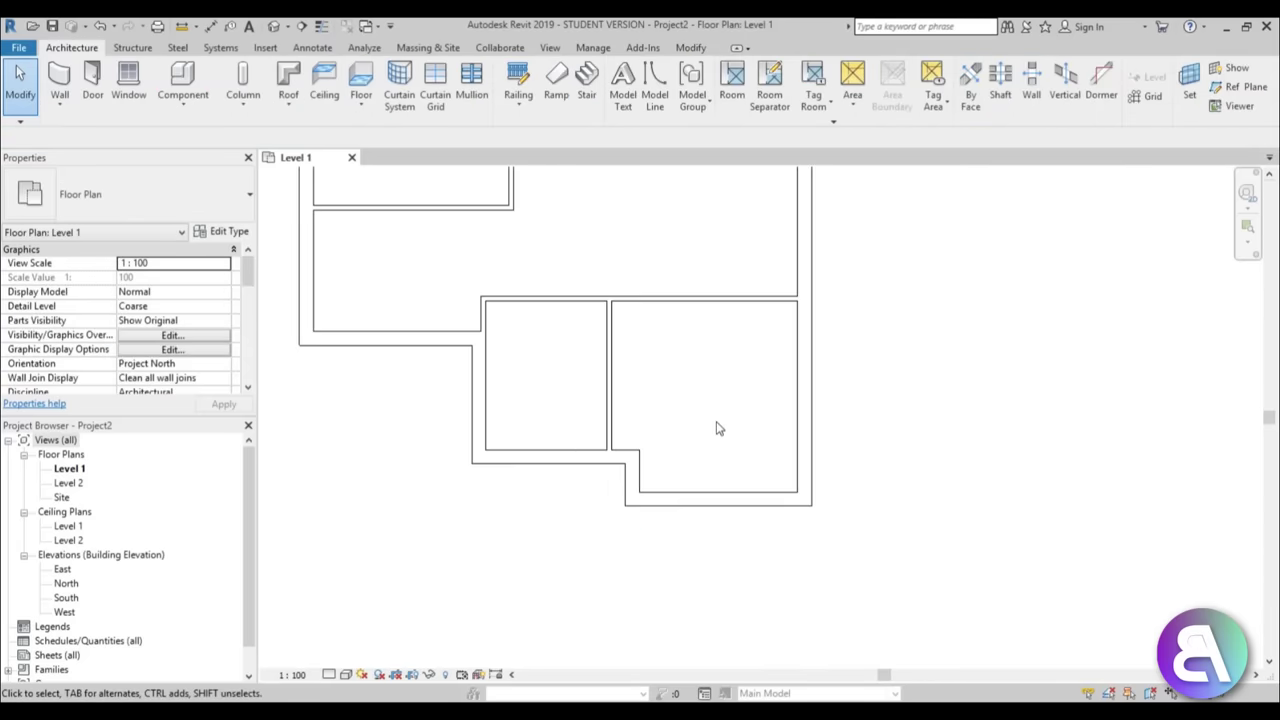
left_click(806, 475)
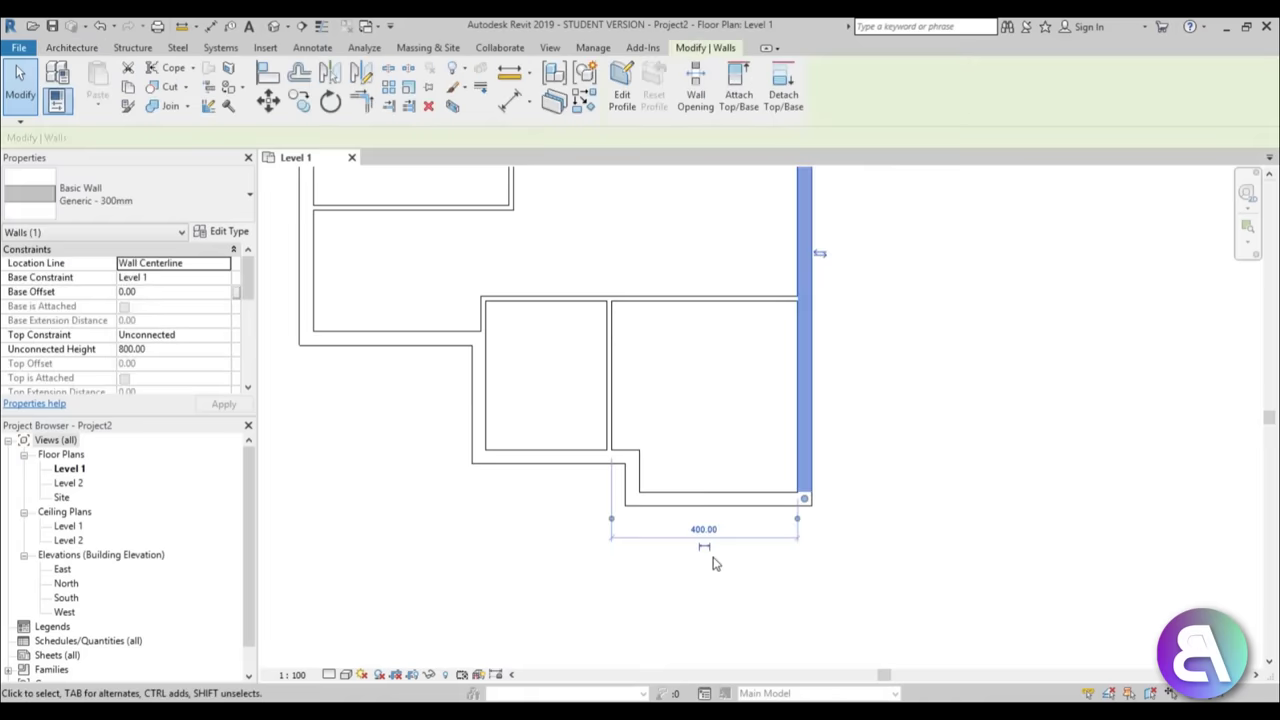
left_click_drag(612, 519, 639, 518)
scroll(724, 415, "down", 2)
key("Escape")
left_click(706, 574)
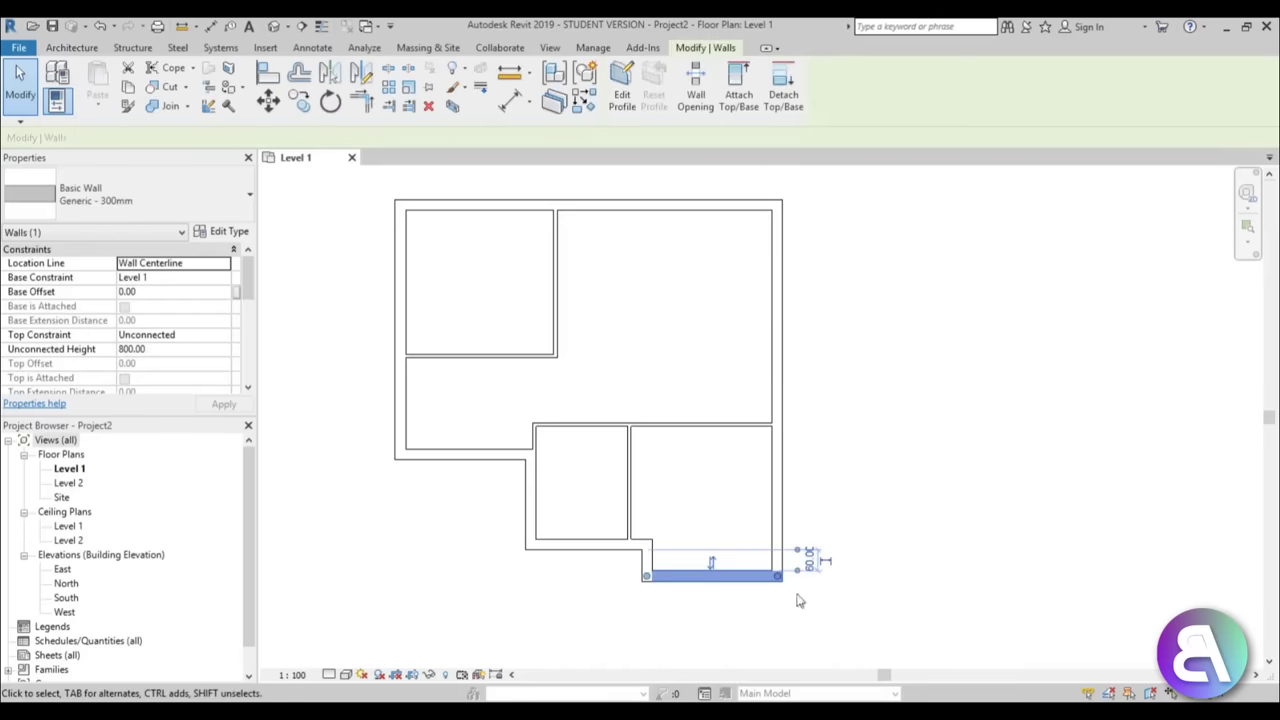
left_click_drag(797, 551, 756, 436)
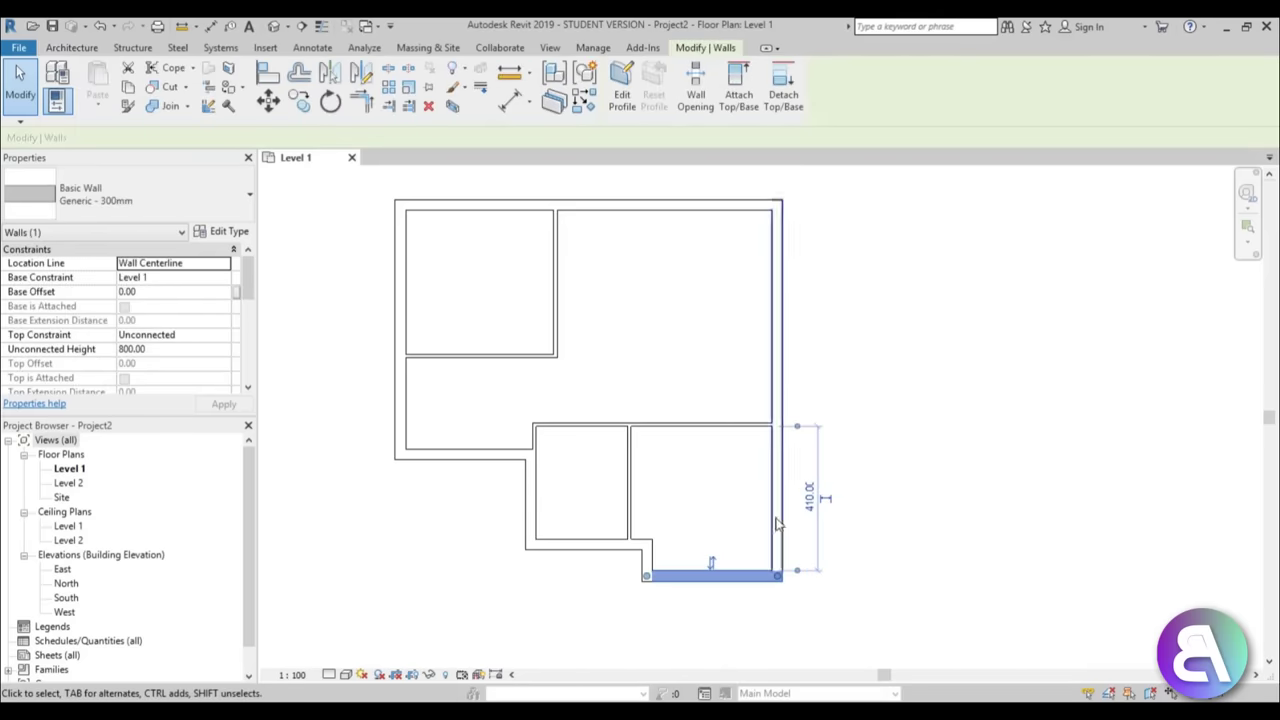
key("Escape")
- Move the west exterior wall inward to narrow the northwest room and the space below it
scroll(710, 470, "down", 1)
scroll(640, 405, "up", 3)
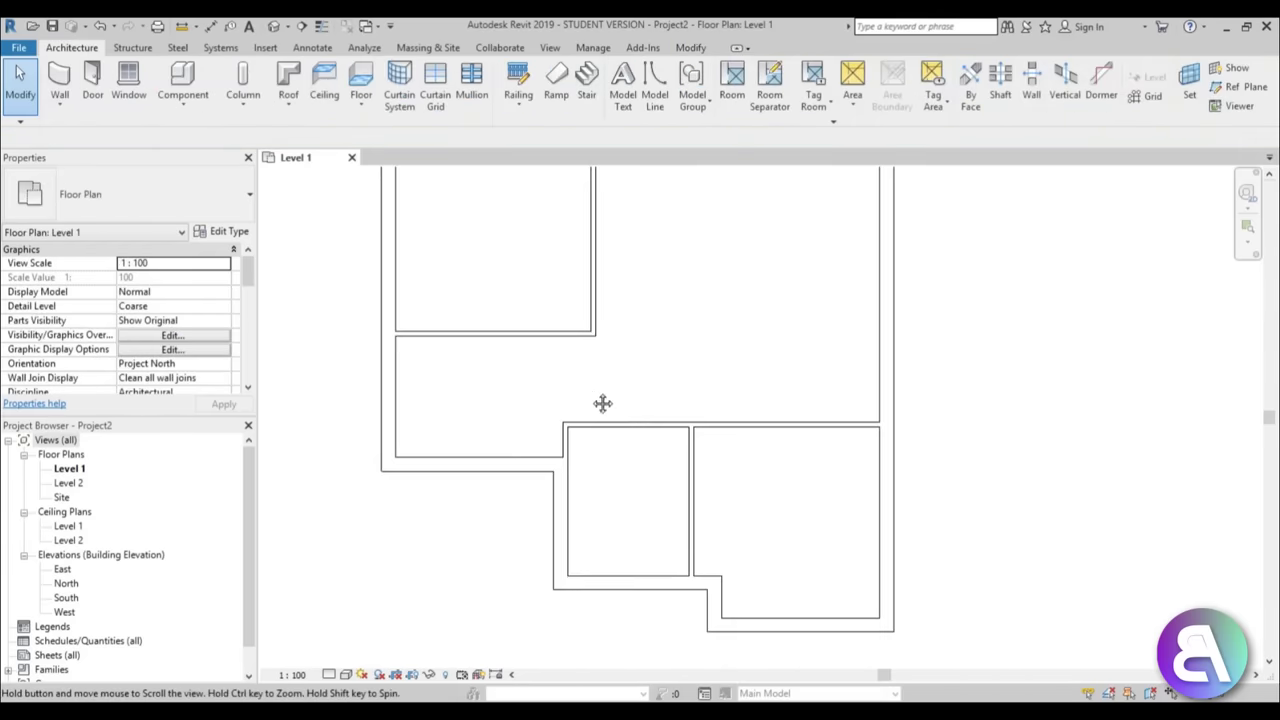
scroll(632, 437, "down", 1)
middle_click_drag(509, 437, 503, 486)
left_click_drag(492, 486, 545, 487)
scroll(577, 533, "up", 1)
key("Escape")
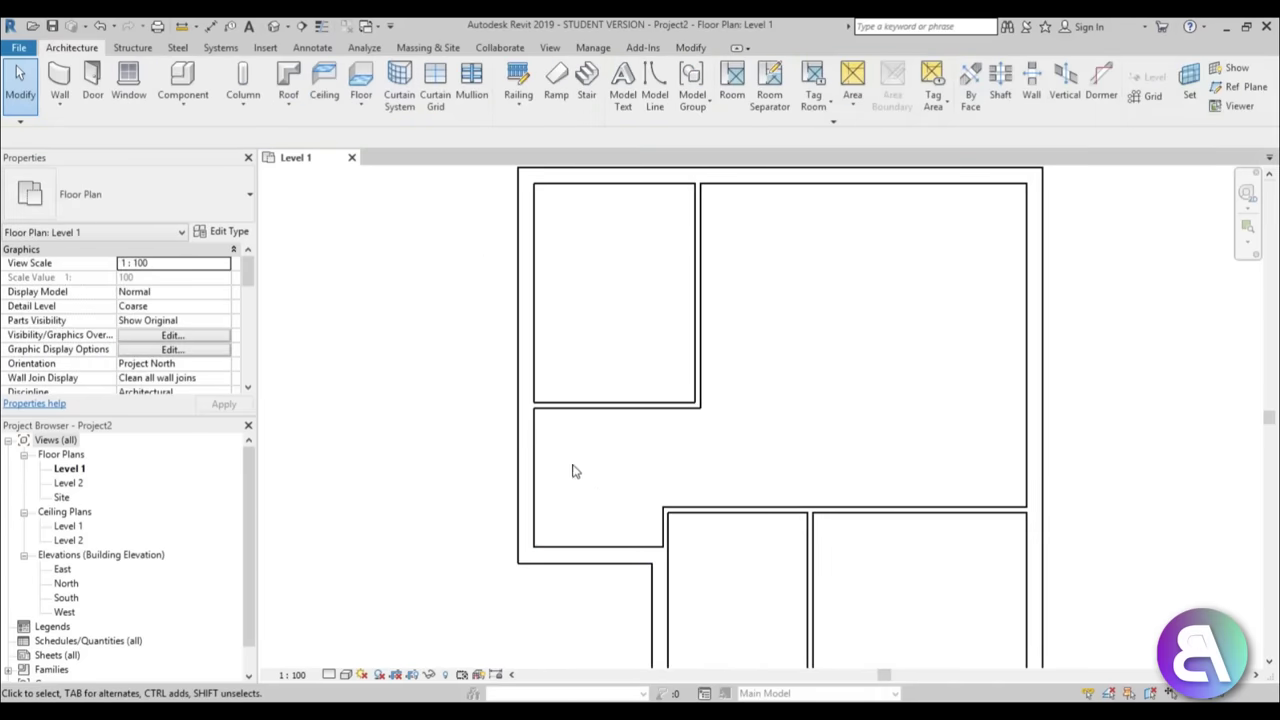
- Measure the gap between the northwest room's lower partition and the horizontal partition above the southern rooms
scroll(562, 460, "down", 1)
middle_click_drag(656, 393, 646, 440)
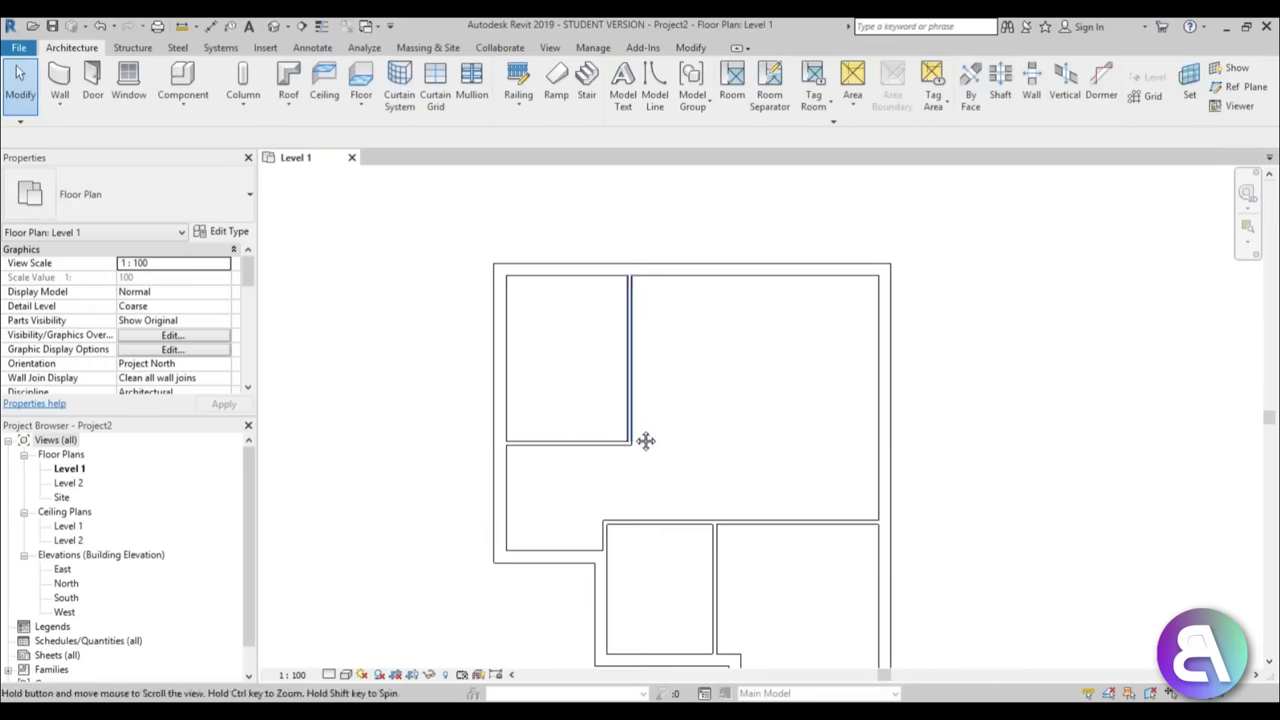
left_click(548, 268)
left_click(575, 450)
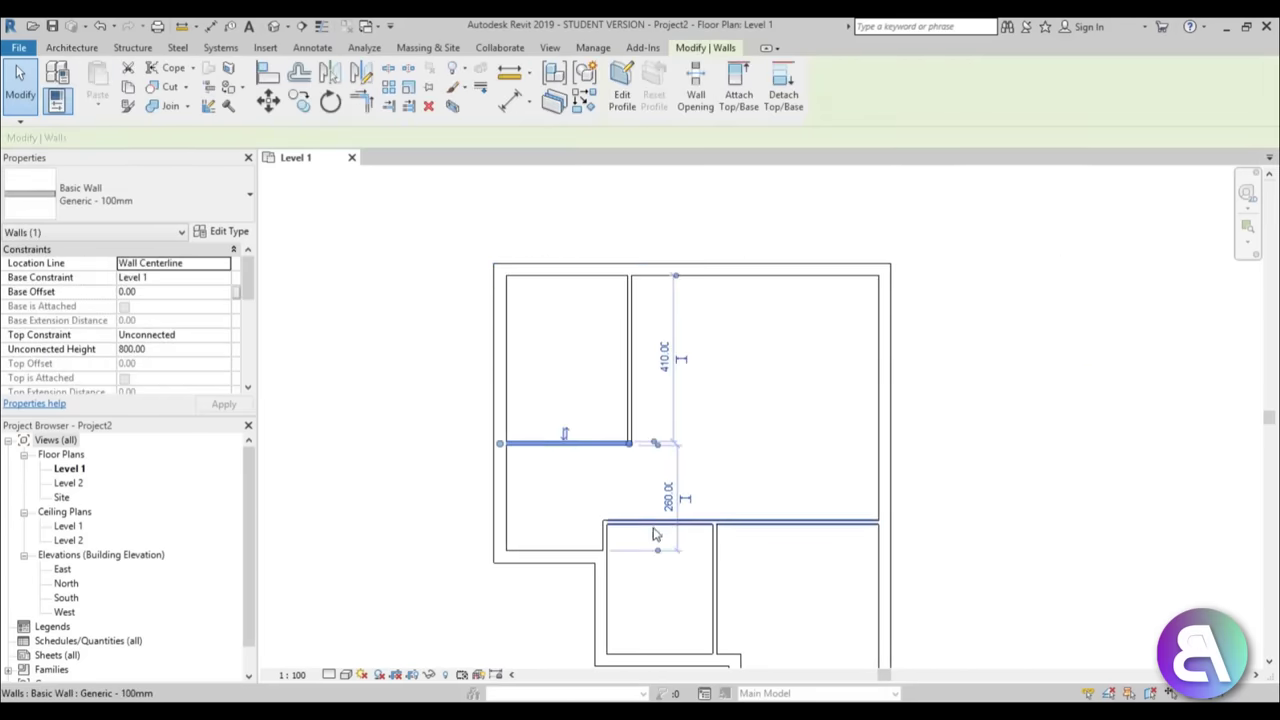
left_click_drag(662, 549, 658, 521)
left_click(672, 483)
key("Return")
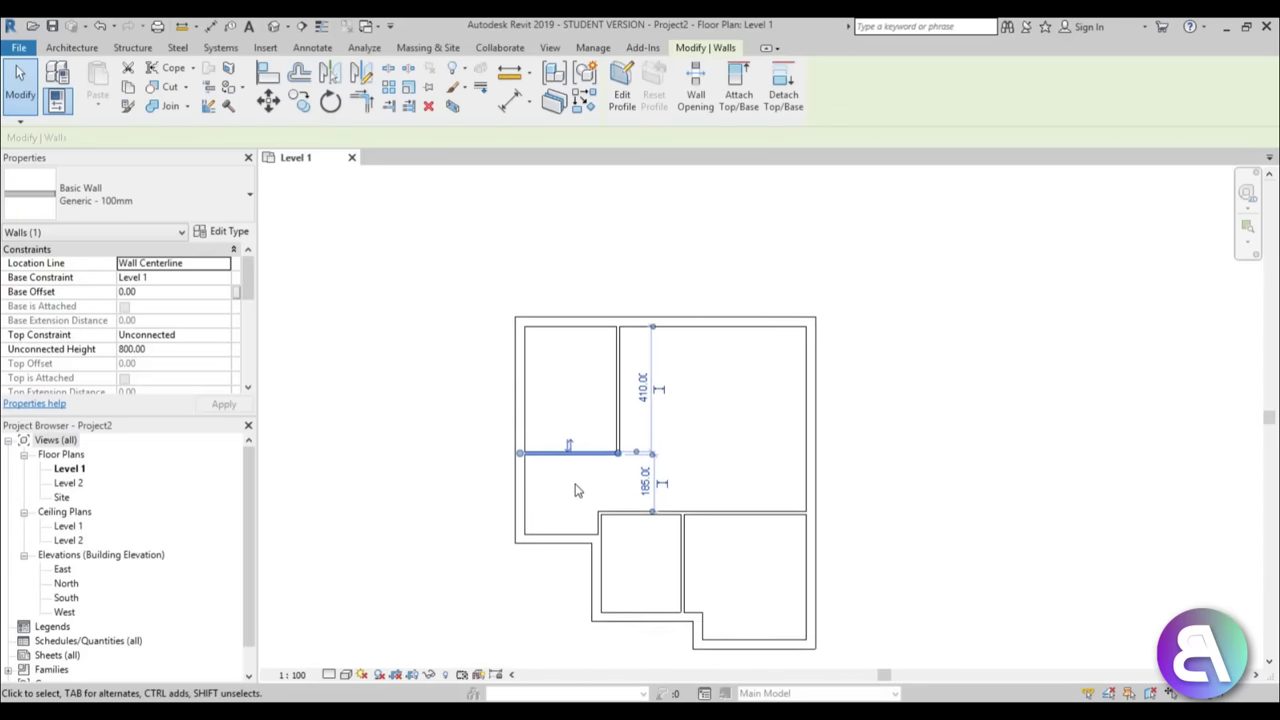
left_click(590, 387)
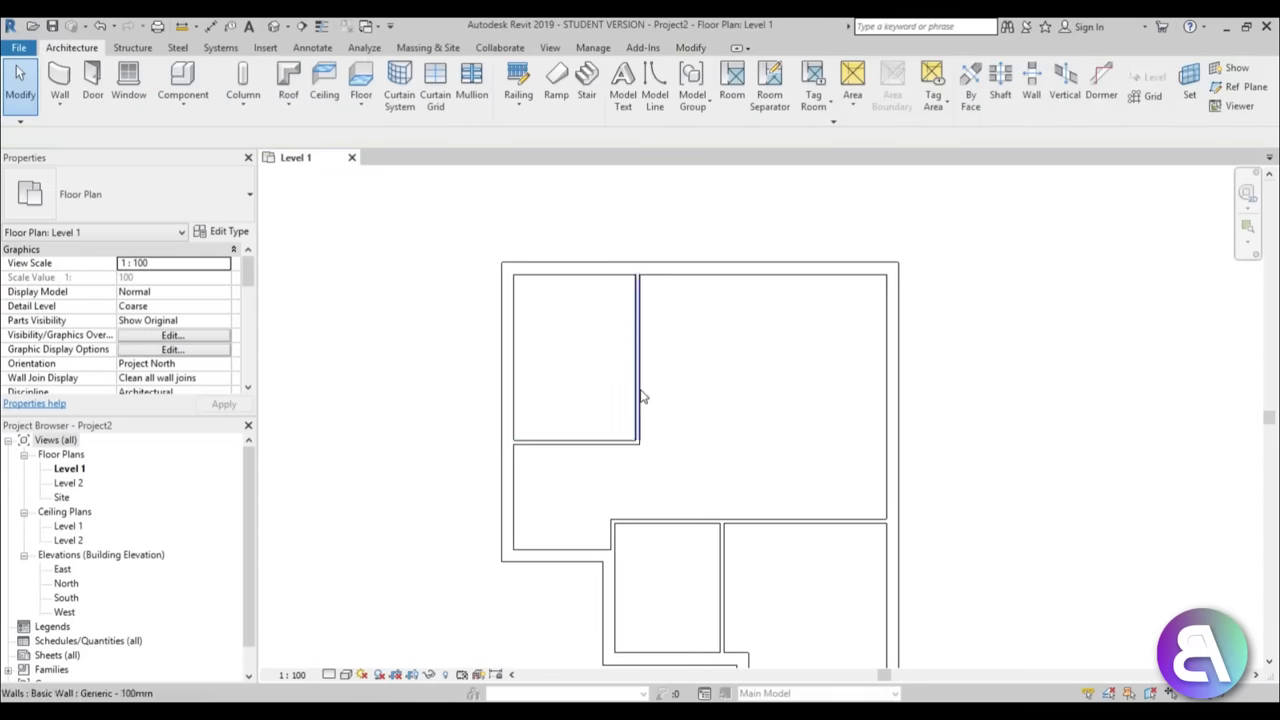
- Move the northwest room's vertical partition slightly west, leaving the room about 290 cm wide
left_click(639, 396)
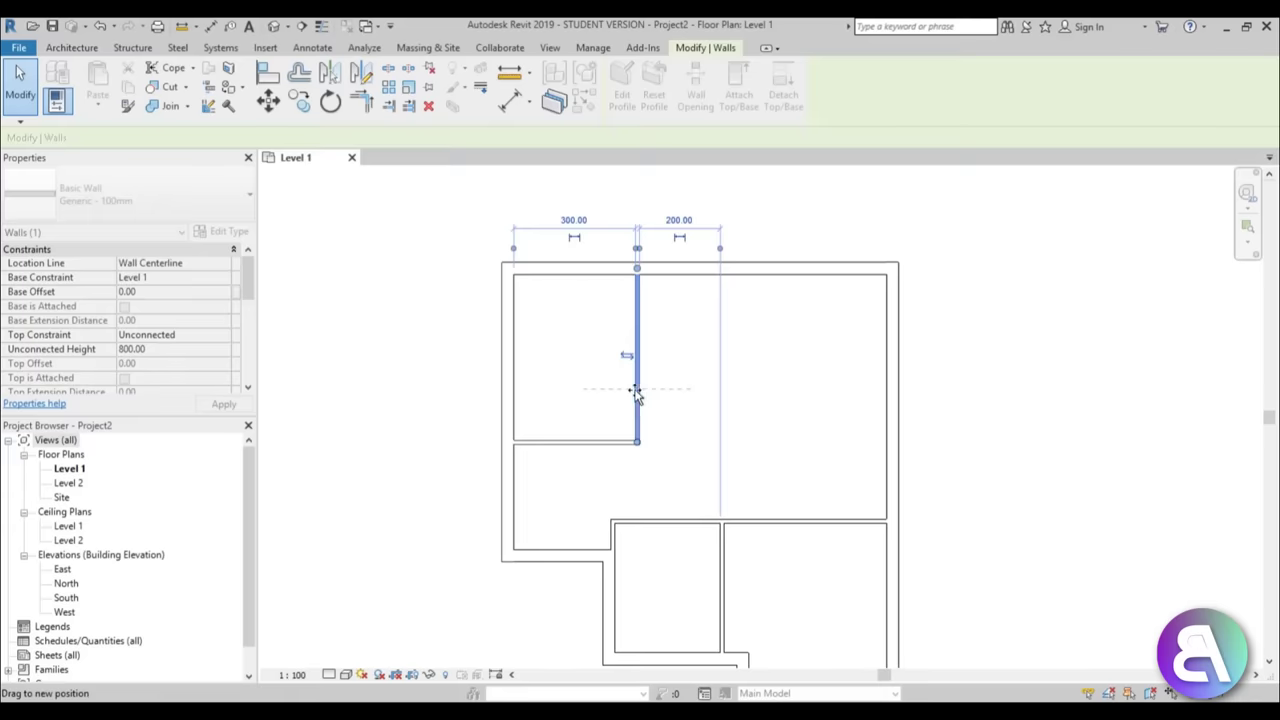
left_click_drag(632, 393, 630, 393)
- Try to set the northwest room's width to 3.50 by moving the west exterior wall
left_click(523, 320)
left_click(507, 330)
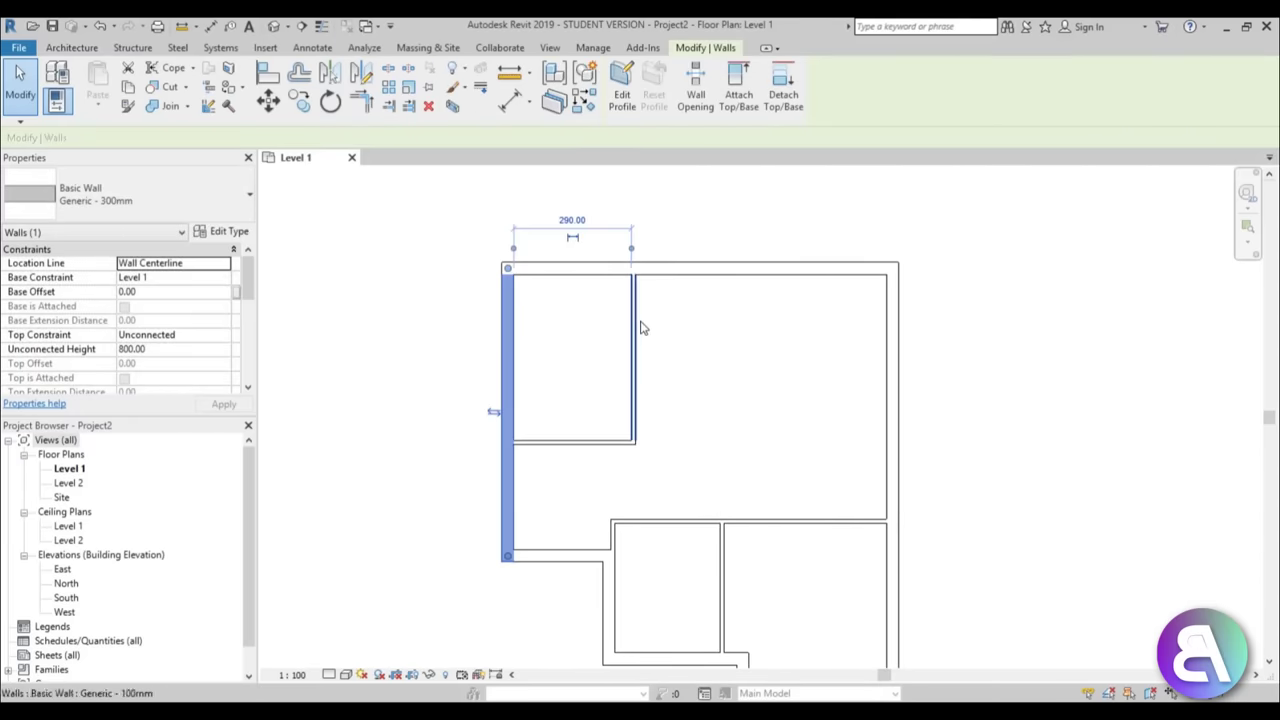
left_click(584, 220)
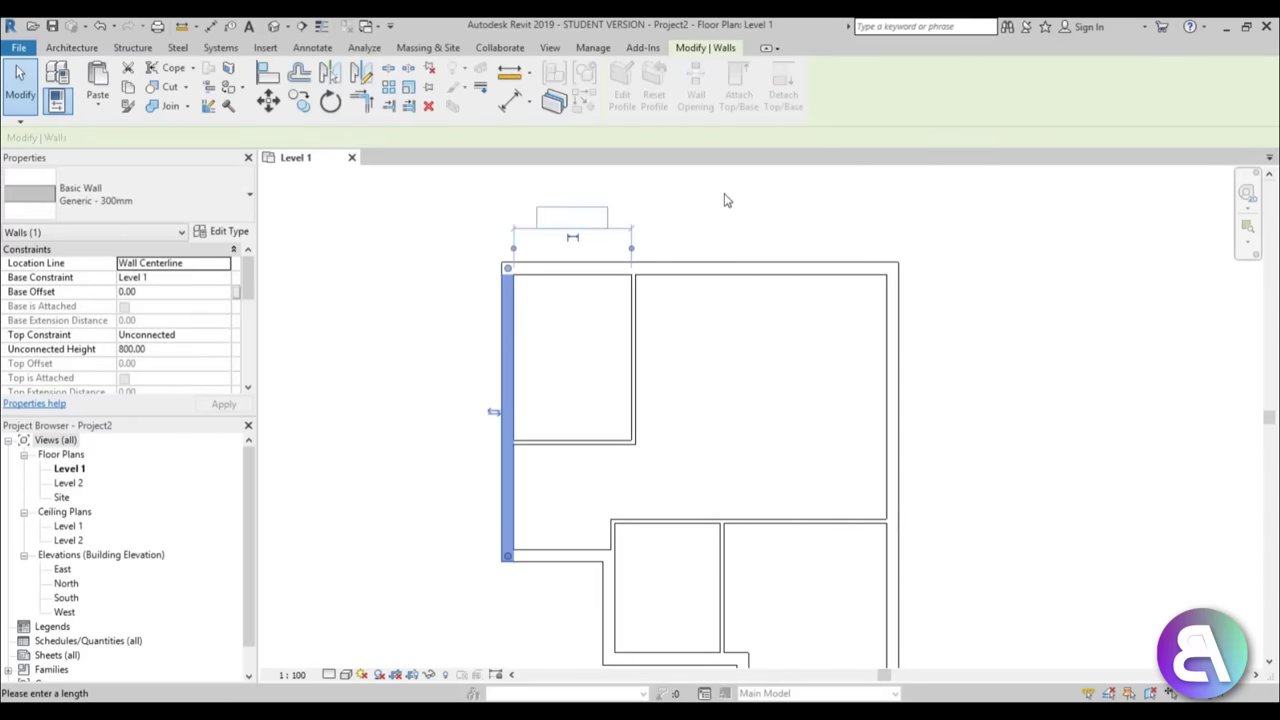
type("3.50")
key("Return")
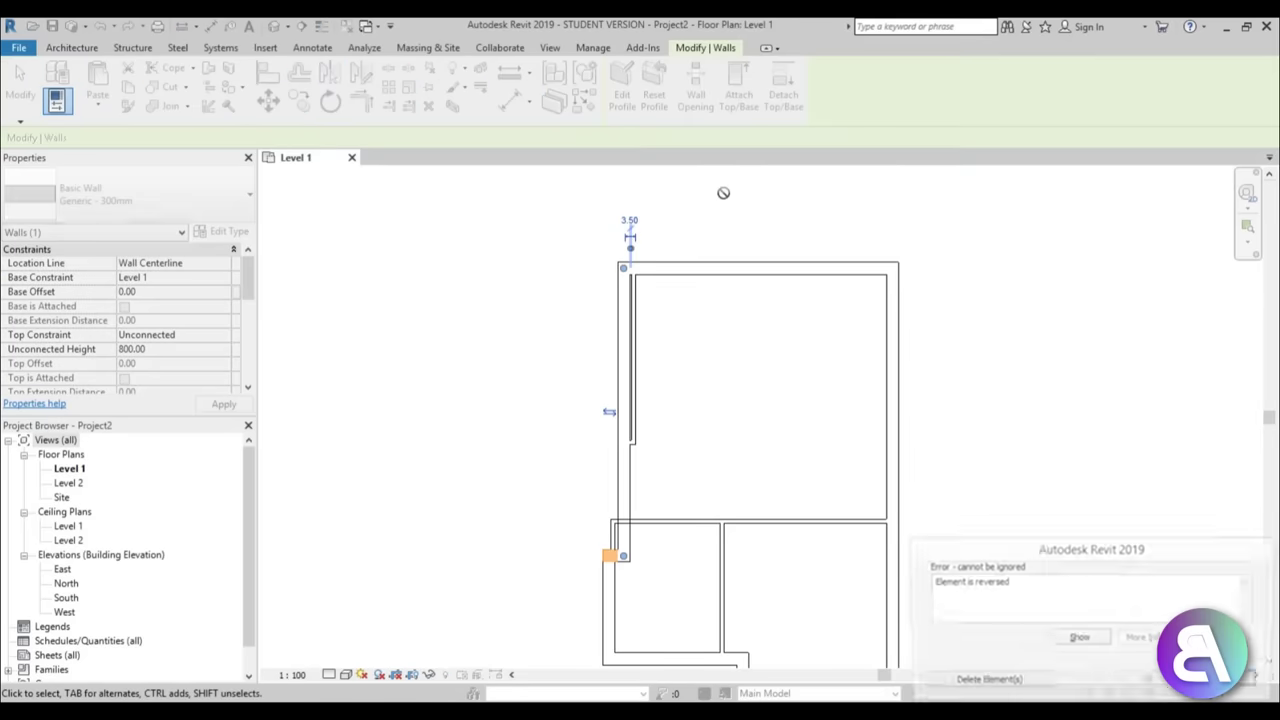
left_click(1248, 682)
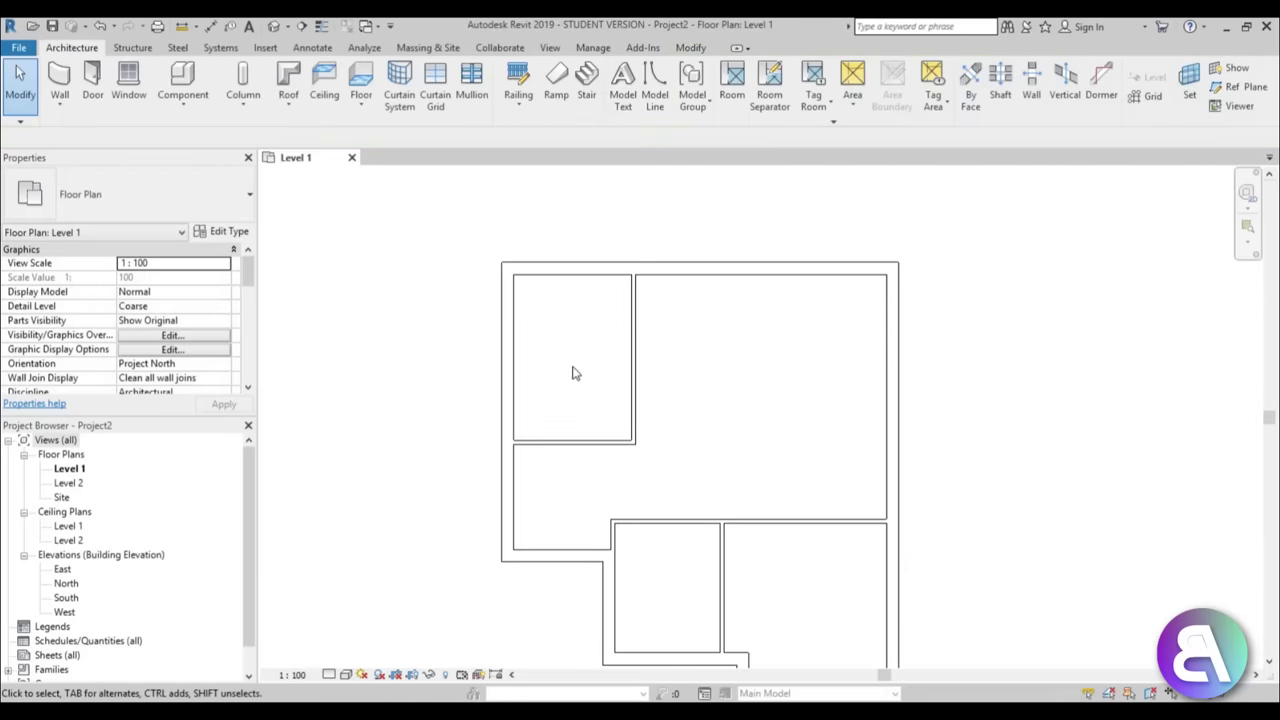
- Set the northwest room's inside width to 350 cm by moving the west exterior wall
left_click(508, 396)
left_click(576, 218)
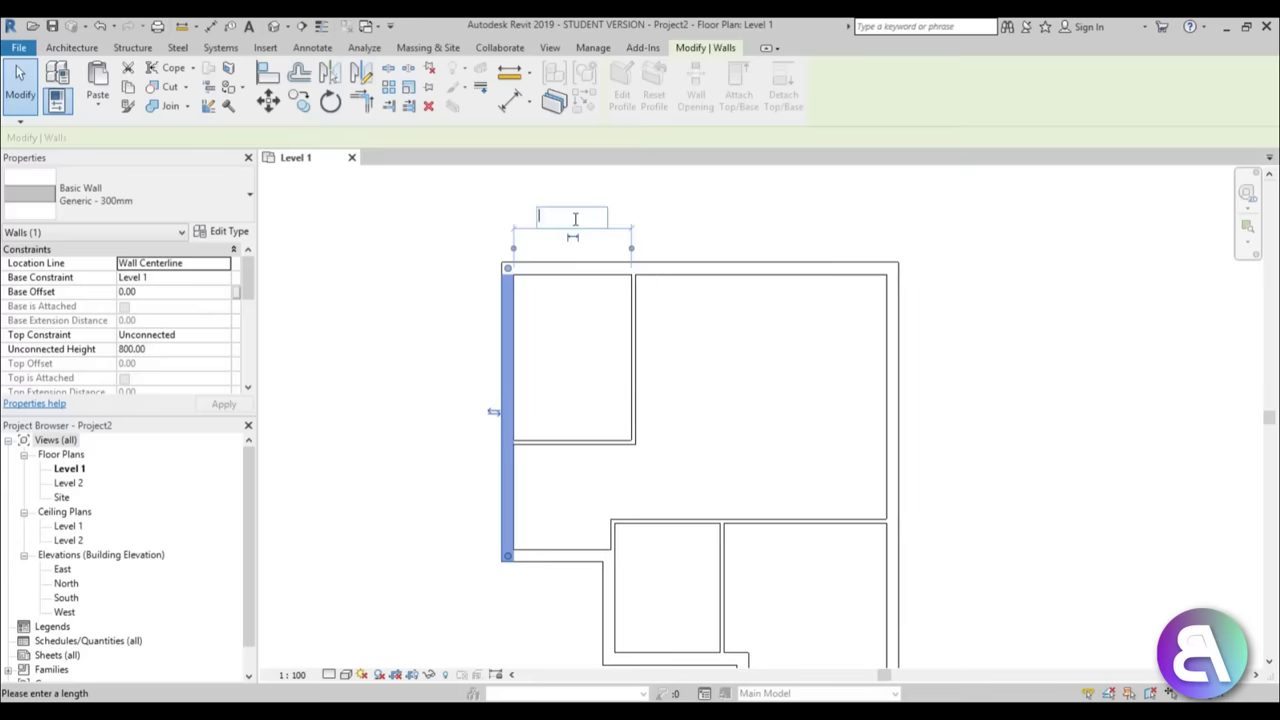
key("Return")
key("Return")
type("350")
key("Return")
left_click(580, 466)
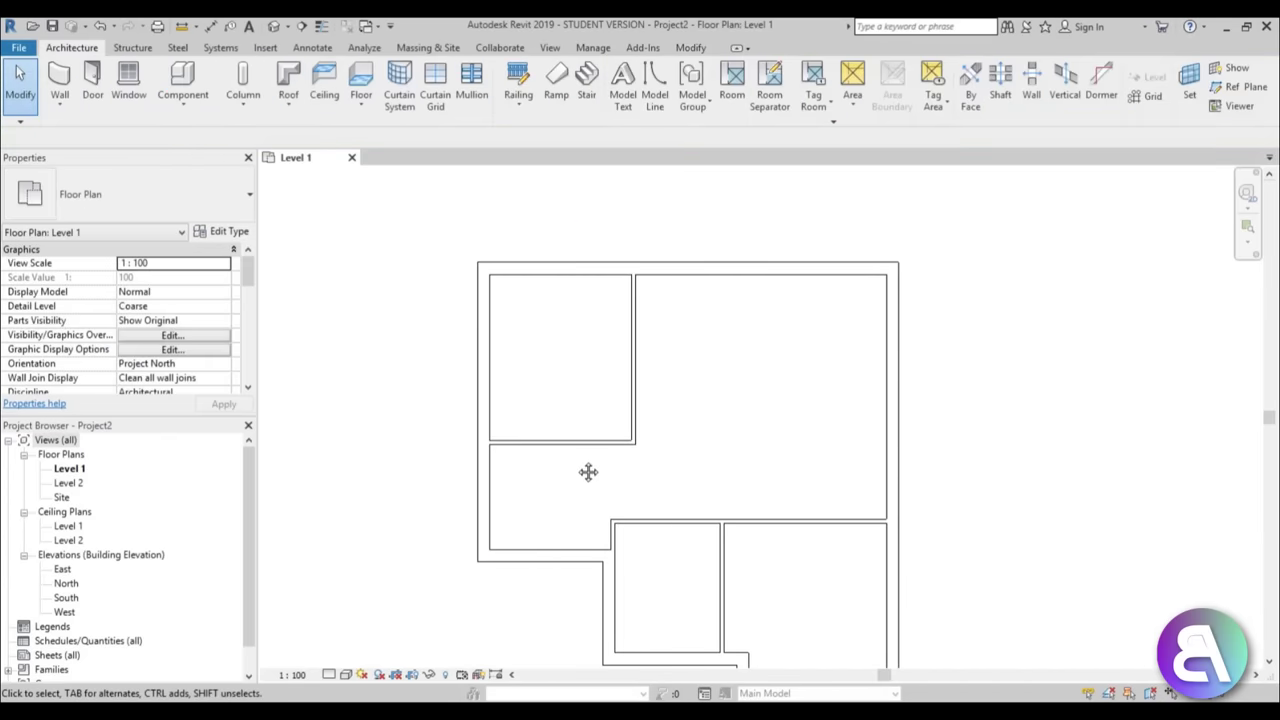
- Shift the west exterior wall and the northwest room's two partitions slightly east together
scroll(520, 490, "up", 2)
left_click_drag(713, 455, 380, 324)
key("Right")
key("Right")
key("Right")
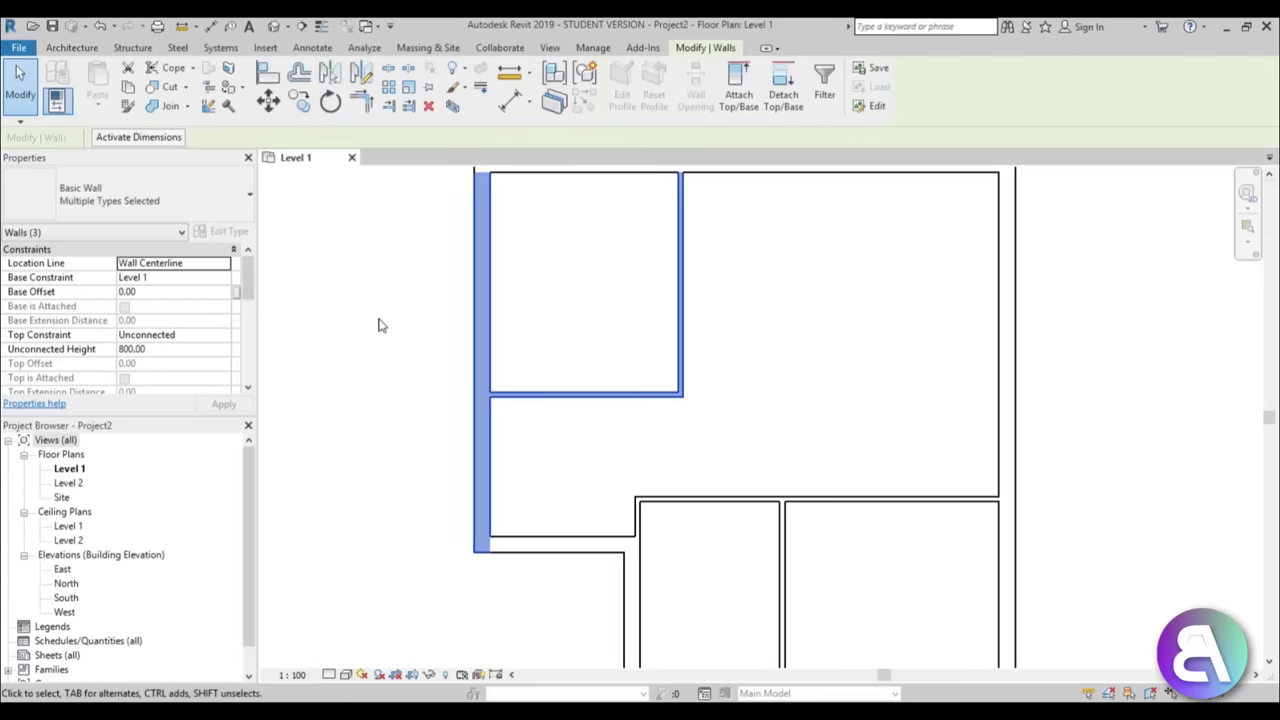
key("Escape")
scroll(477, 451, "down", 2)
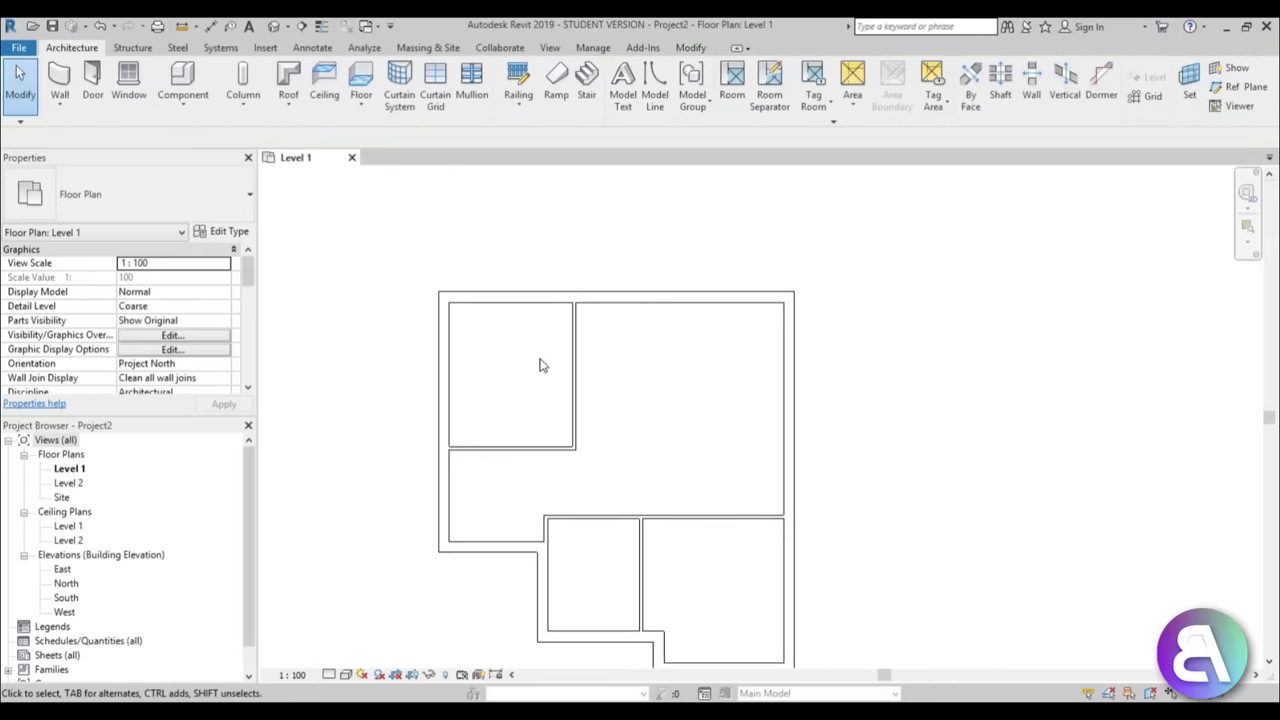
scroll(660, 380, "up", 2)
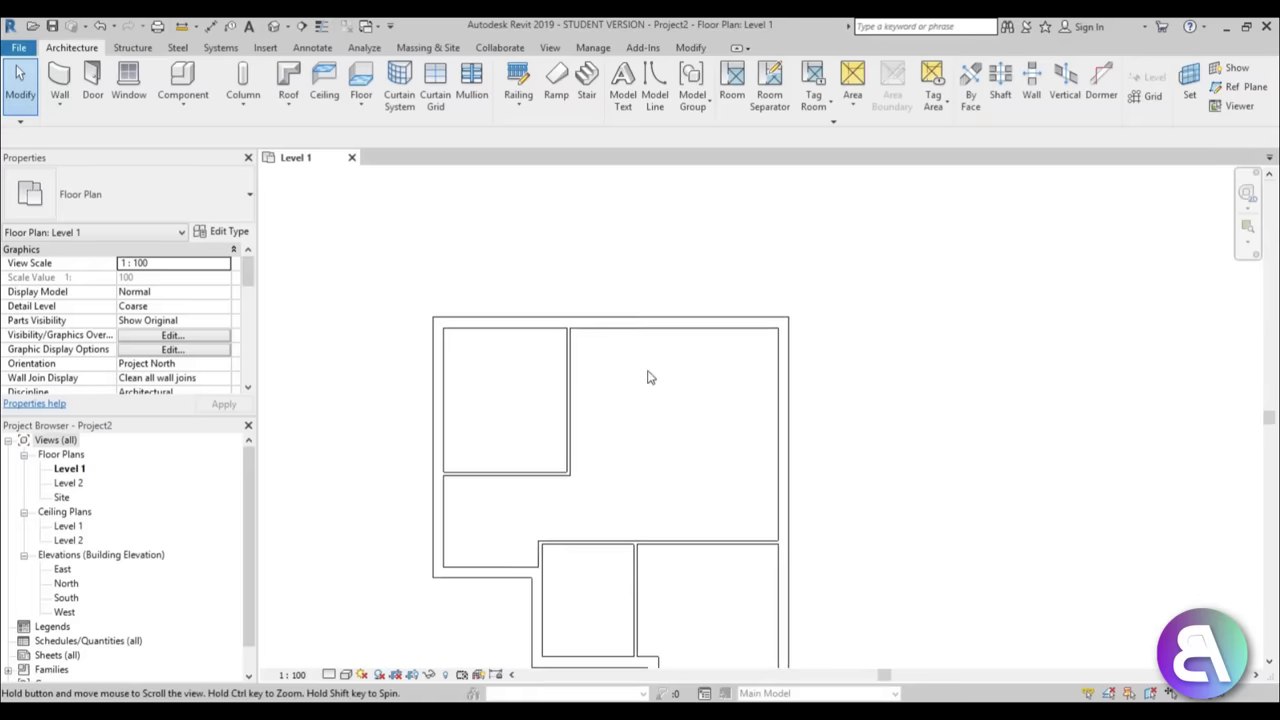
- Draw a trapezoidal bay of 300 mm walls projecting outward from the north wall of the large room
left_click(58, 78)
scroll(706, 329, "up", 2)
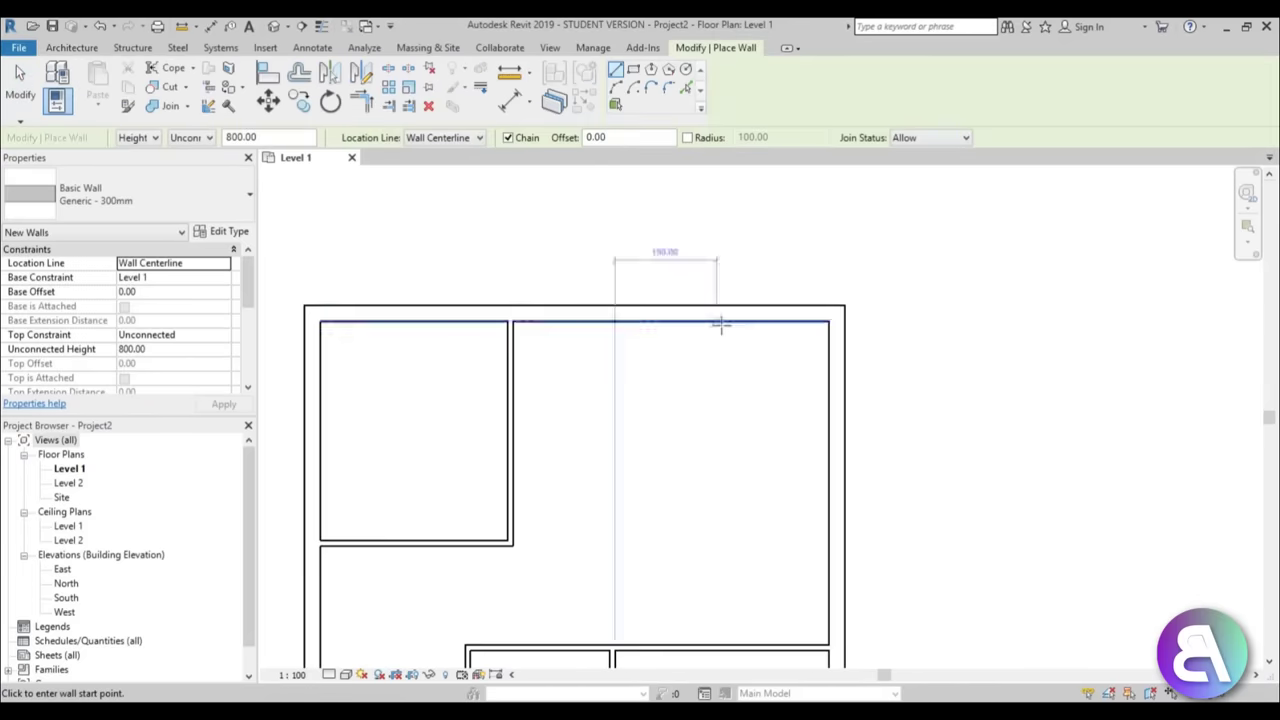
left_click(781, 314)
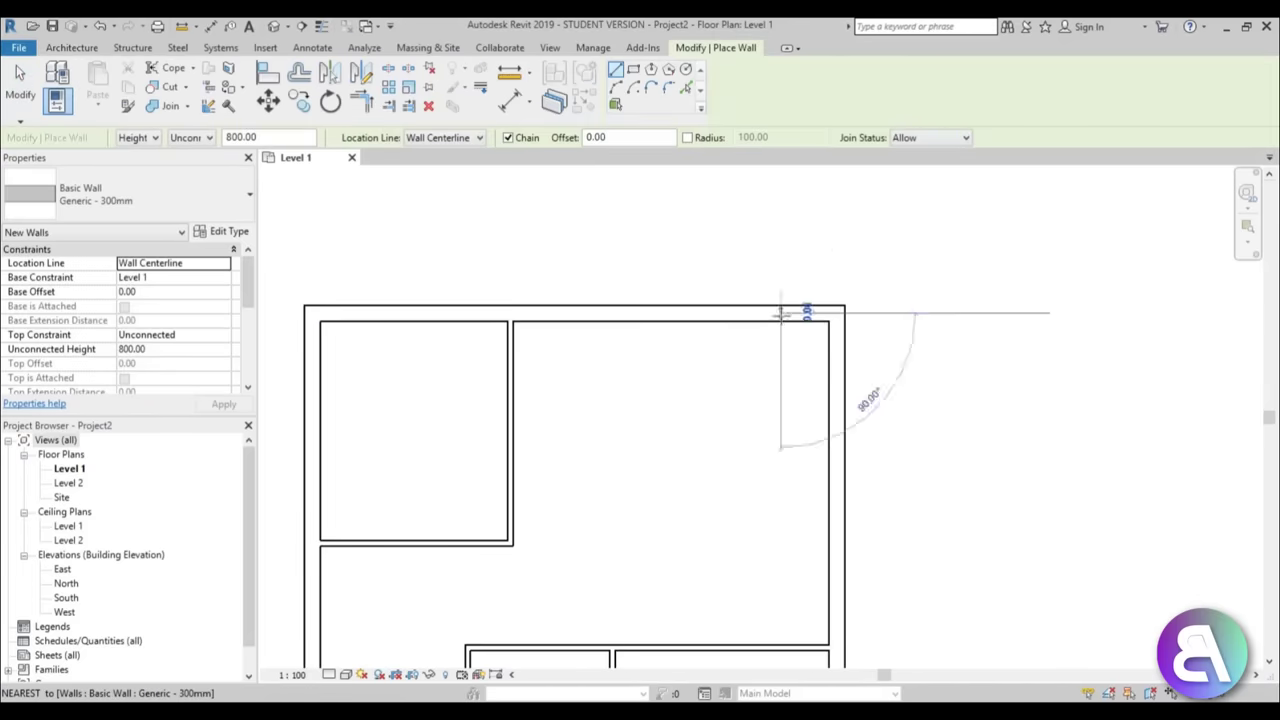
left_click(709, 241)
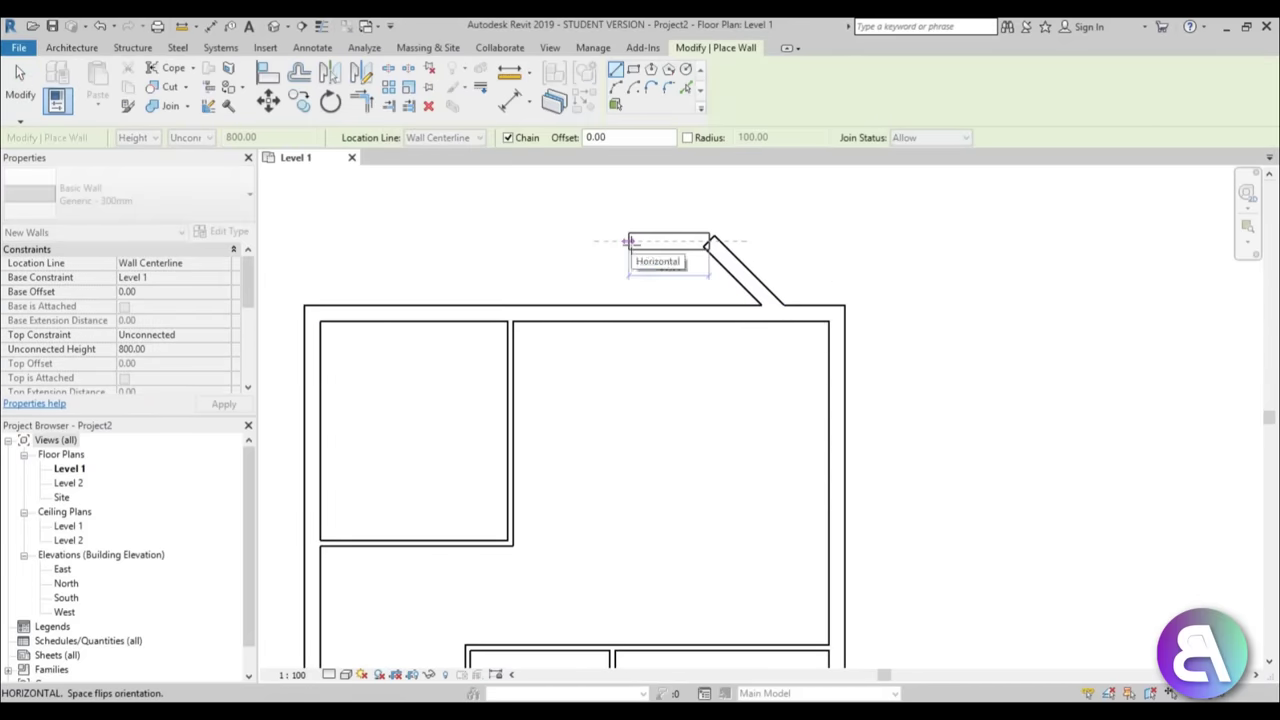
left_click(629, 241)
left_click(550, 308)
key("Escape")
key("Escape")
- Make the bay shallower by moving its outer wall toward the house, and shift the whole bay slightly east
scroll(674, 256, "up", 2)
left_click(674, 250)
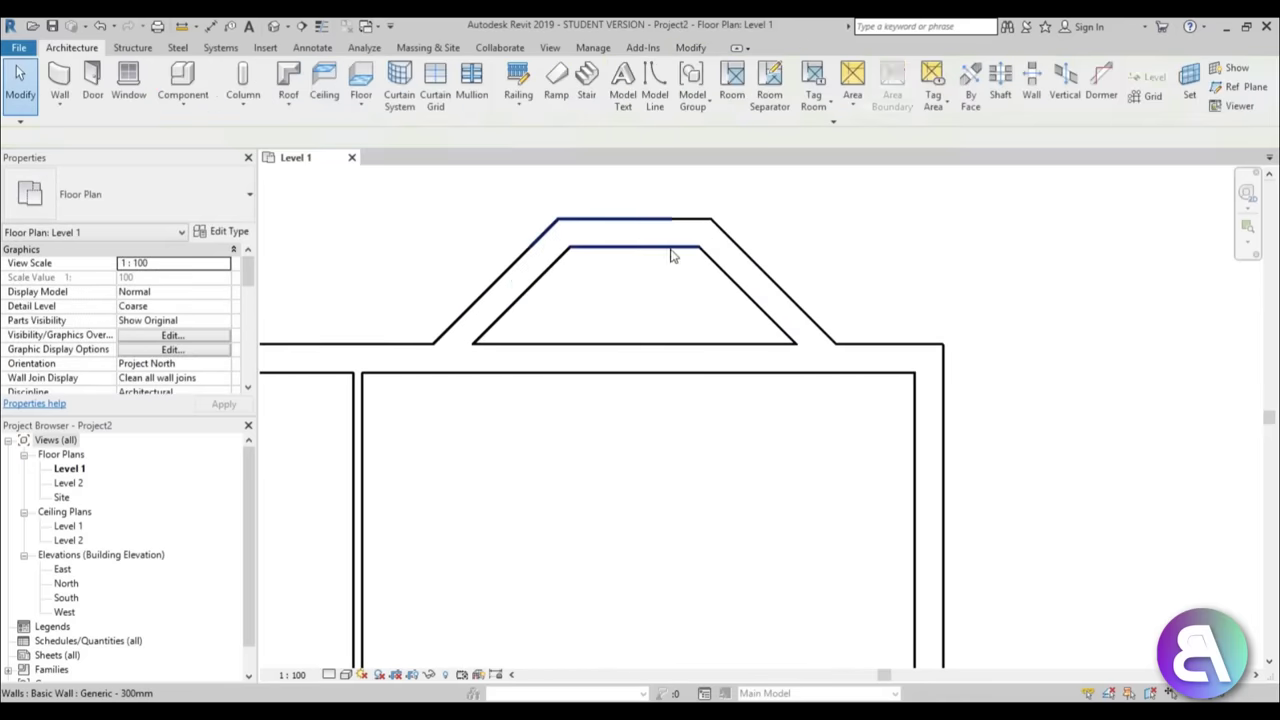
left_click(656, 292)
scroll(660, 303, "down", 1)
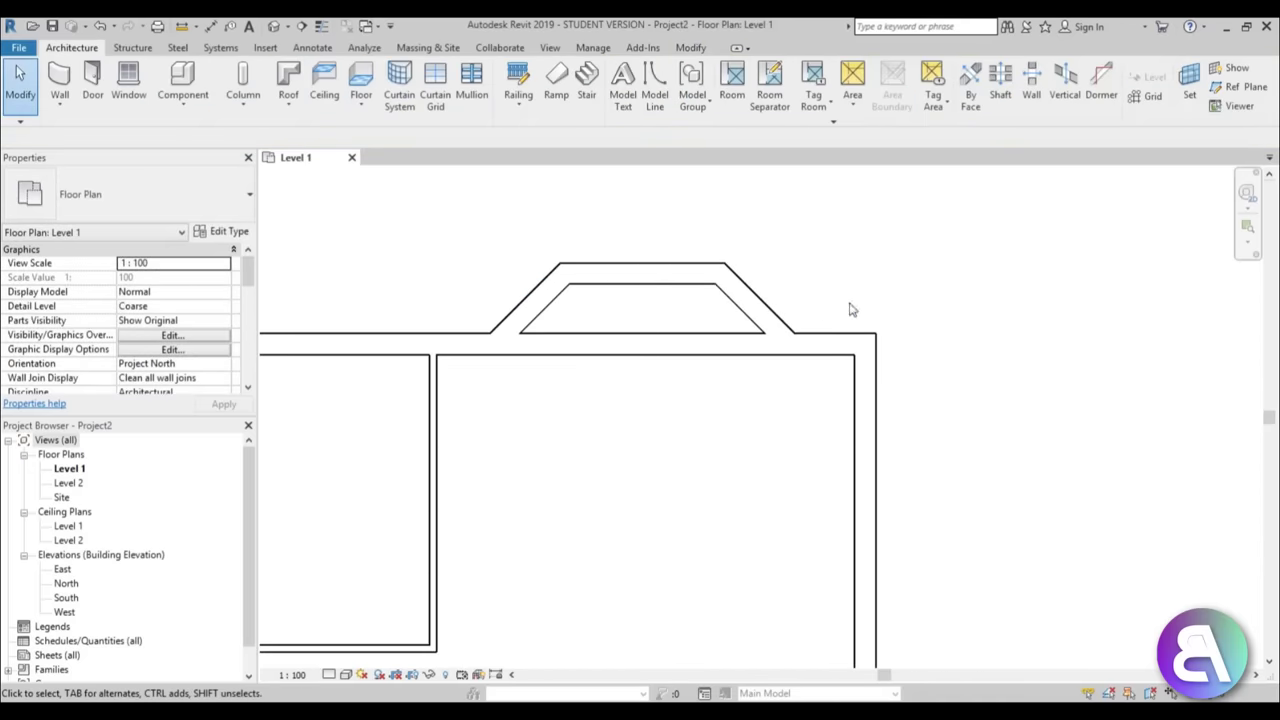
left_click_drag(814, 291, 463, 252)
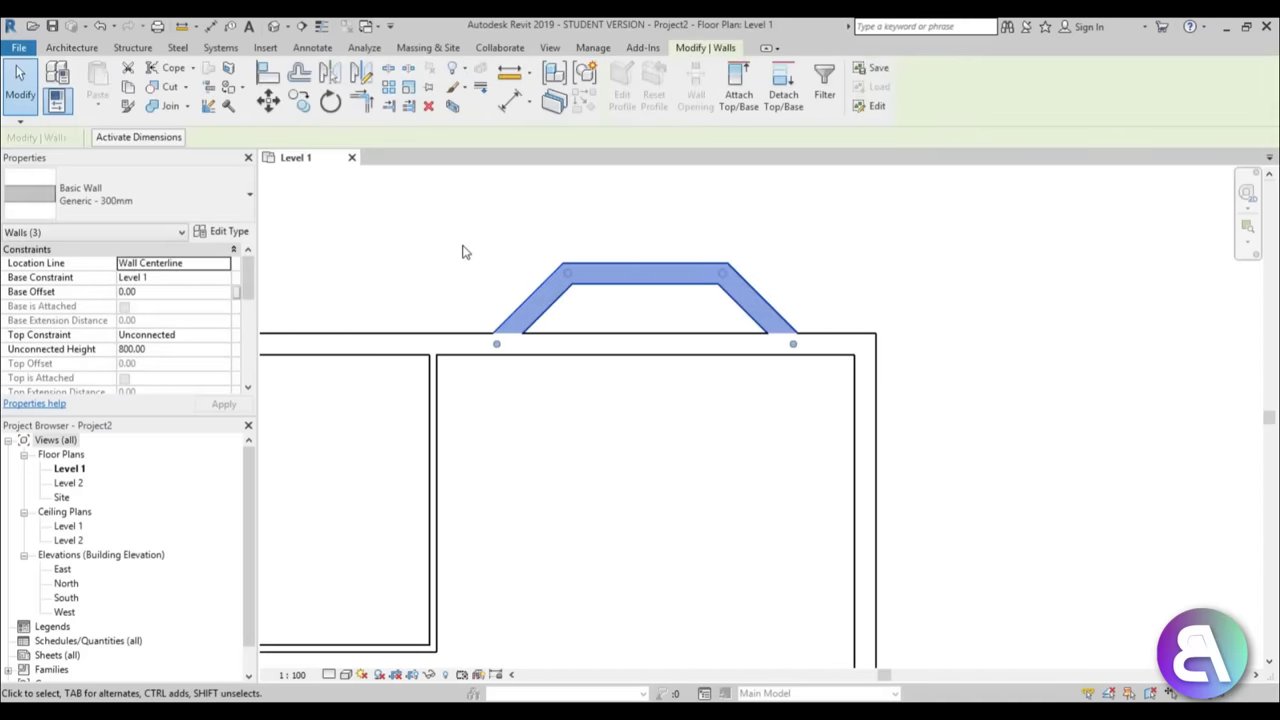
left_click(462, 252)
- Split the north wall behind the bay and trim both parts to the bay's diagonal walls, opening it to the room
key("s")
key("l")
left_click(643, 342)
key("Escape")
left_click(755, 333)
left_click(846, 350)
left_click(545, 308)
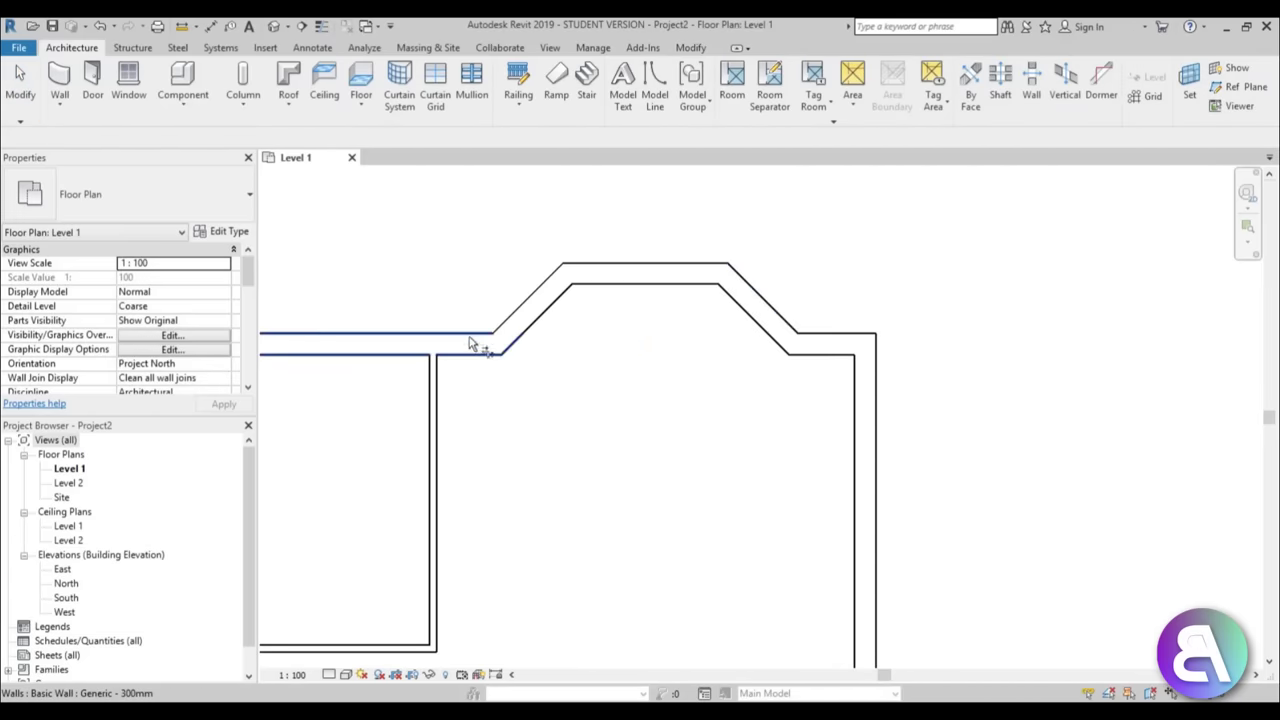
left_click(470, 343)
key("Escape")
scroll(654, 386, "down", 5)
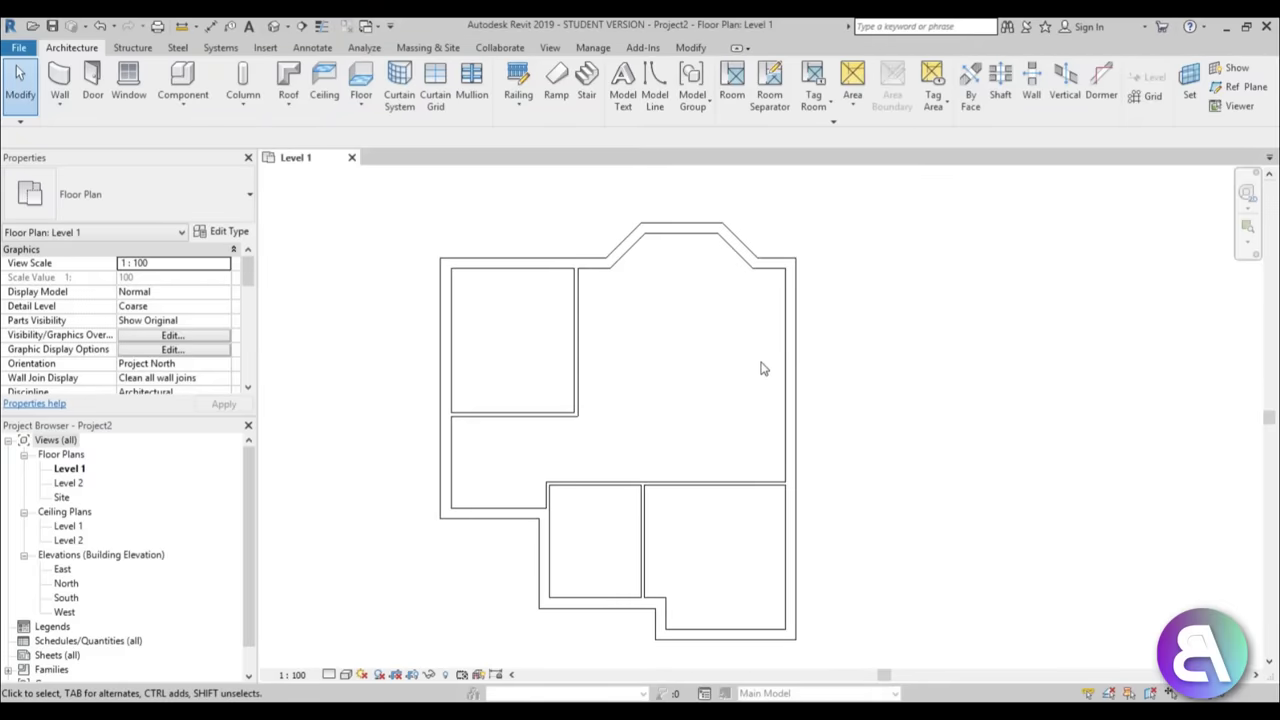
middle_click_drag(674, 399, 690, 416)
mouse_move(489, 348)
middle_mouse_down()
mouse_move(500, 323)
mouse_move(503, 374)
mouse_move(481, 370)
middle_mouse_up()
middle_click_drag(597, 503, 695, 551)
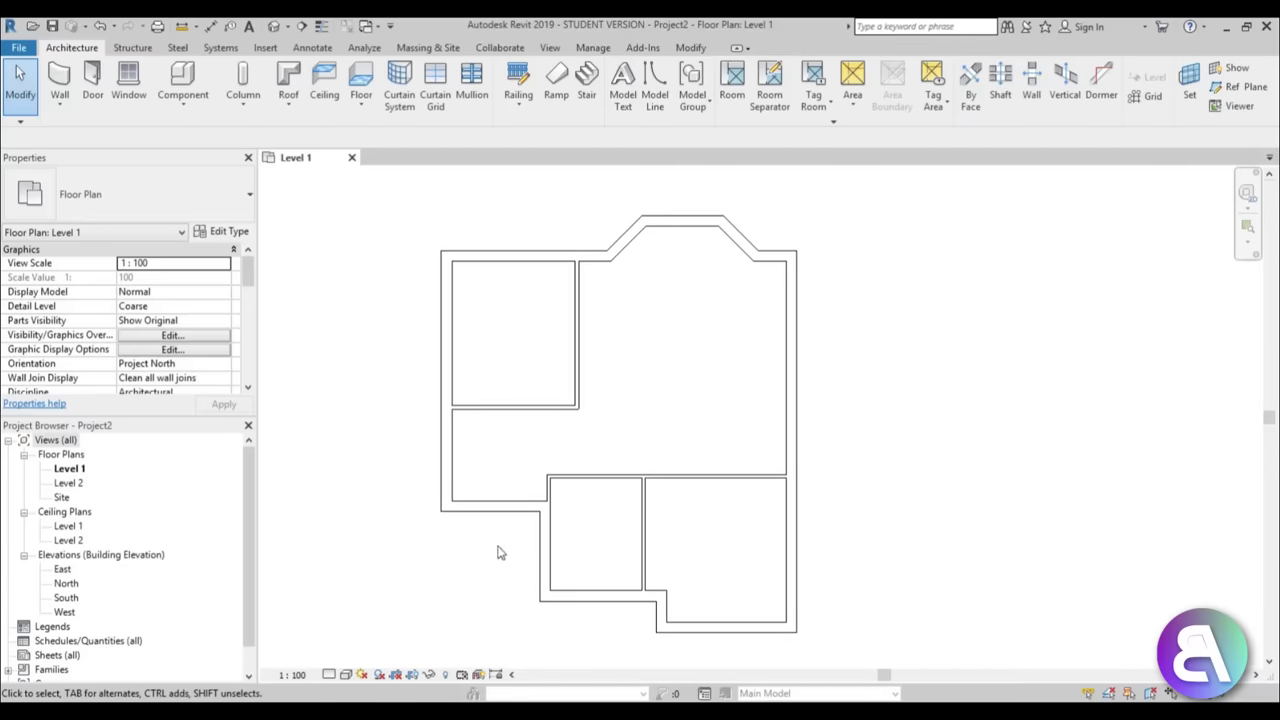
middle_click_drag(554, 543, 550, 539)
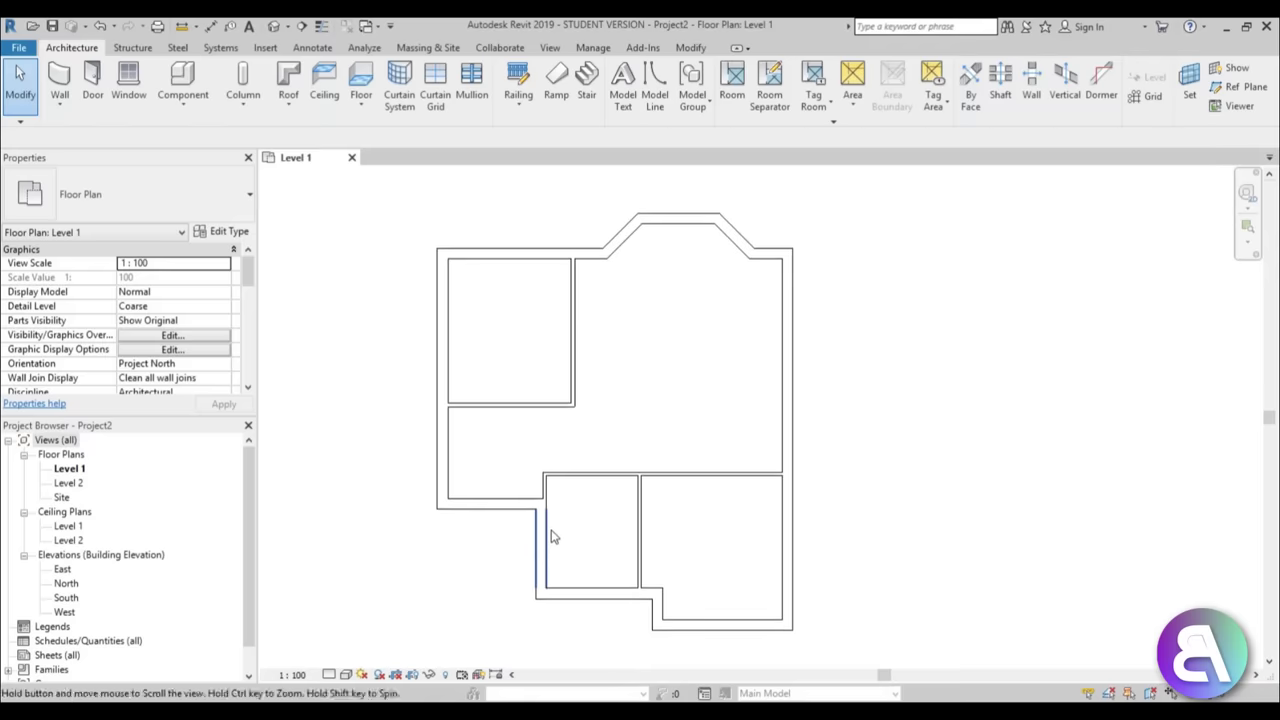
- Place a 0915 x 2134mm single-flush entrance door in the southwest exterior wall, swinging inward, 88.5 cm from the west wall
left_click(93, 91)
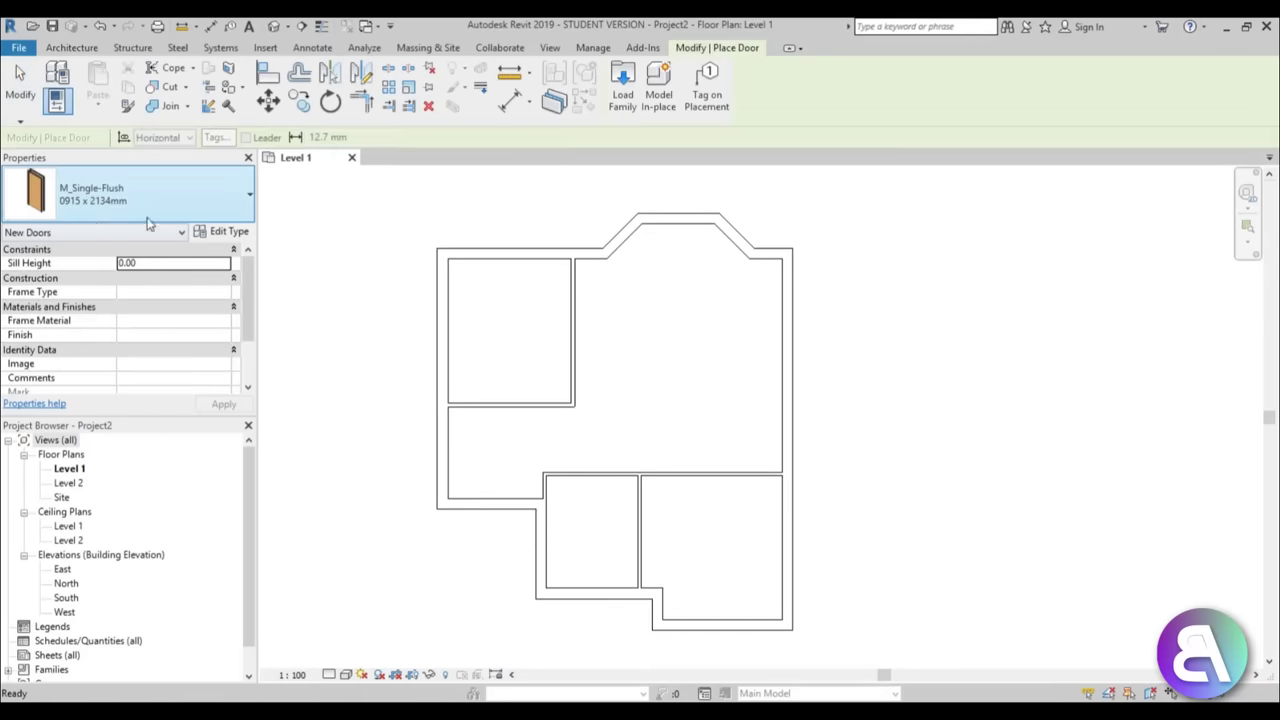
left_click(79, 212)
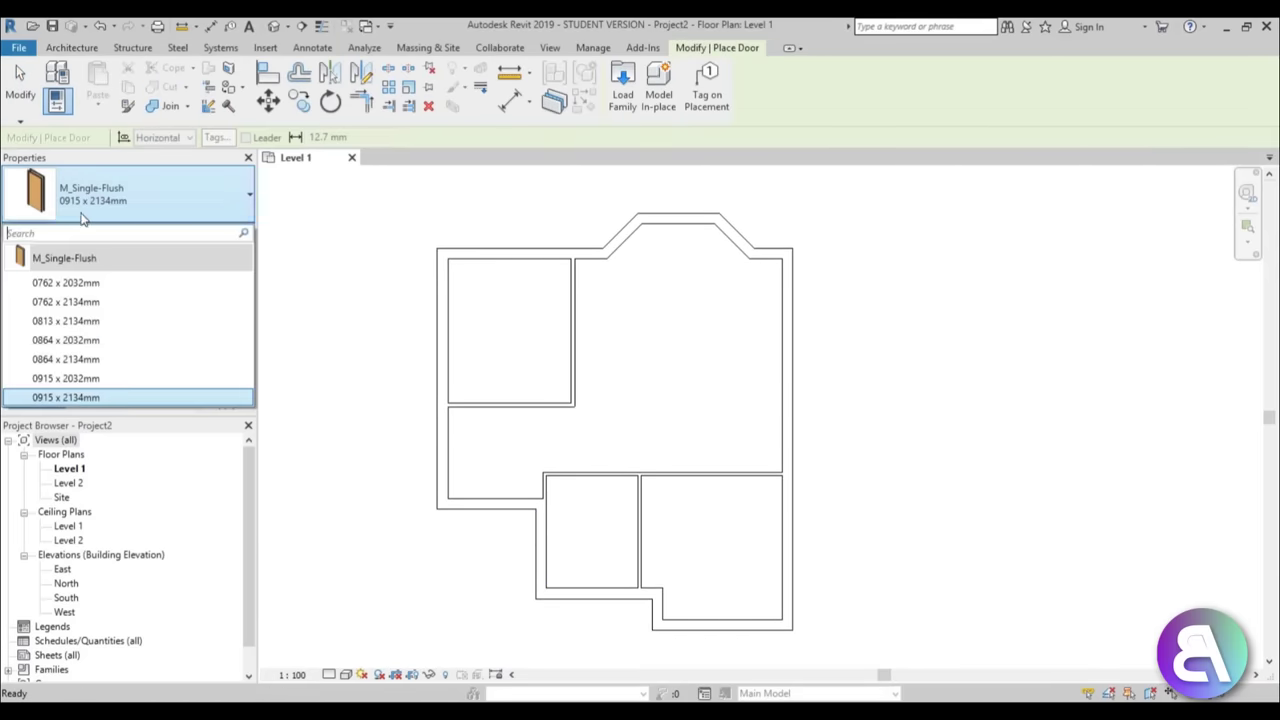
left_click(80, 397)
scroll(557, 528, "up", 3)
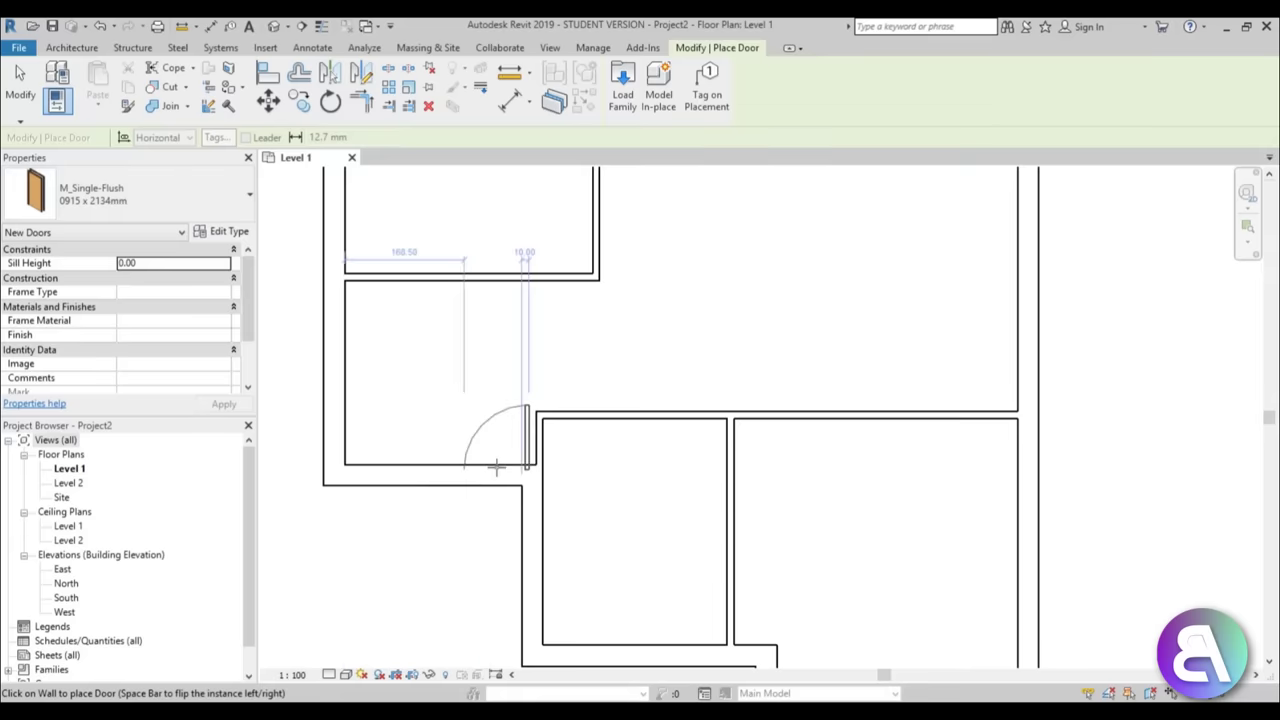
key("space")
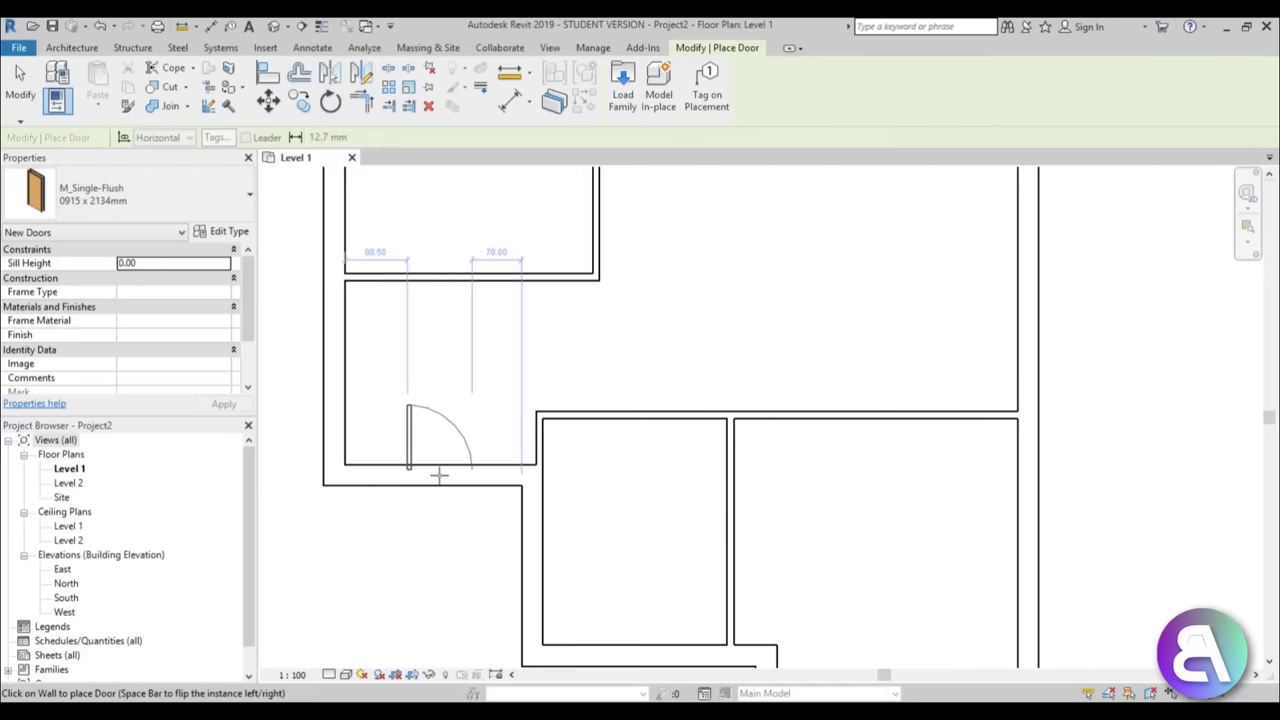
left_click(439, 476)
key("Escape")
key("Escape")
left_click(434, 418)
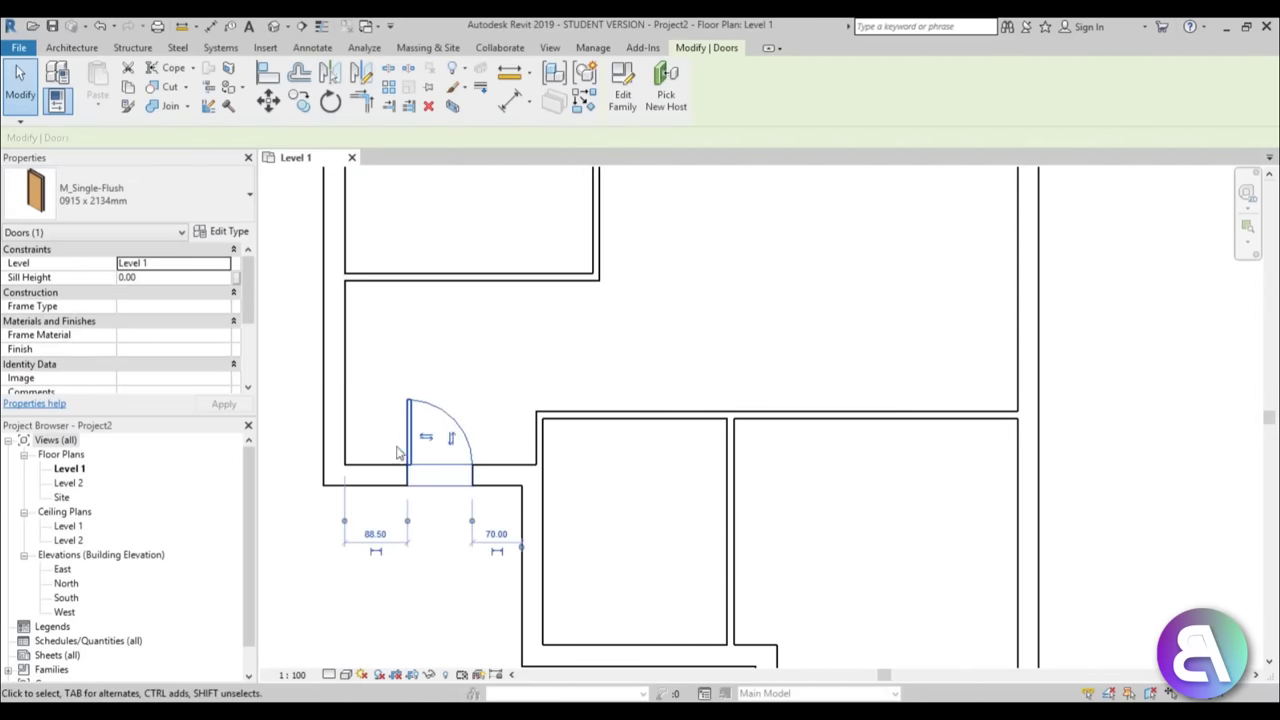
left_click(497, 343)
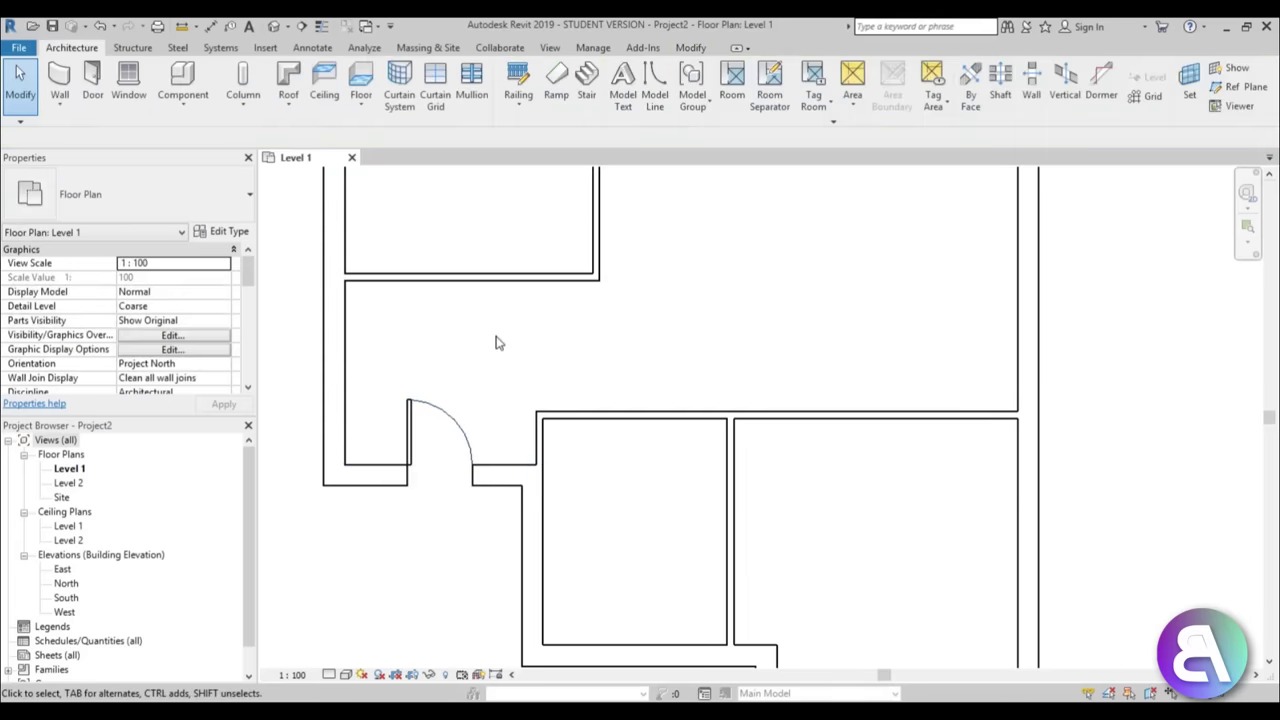
- Place a 0864 x 2134mm single-flush door in the northwest room's lower partition, opening into the room, 10 cm from its vertical partition
left_click(92, 80)
left_click(115, 197)
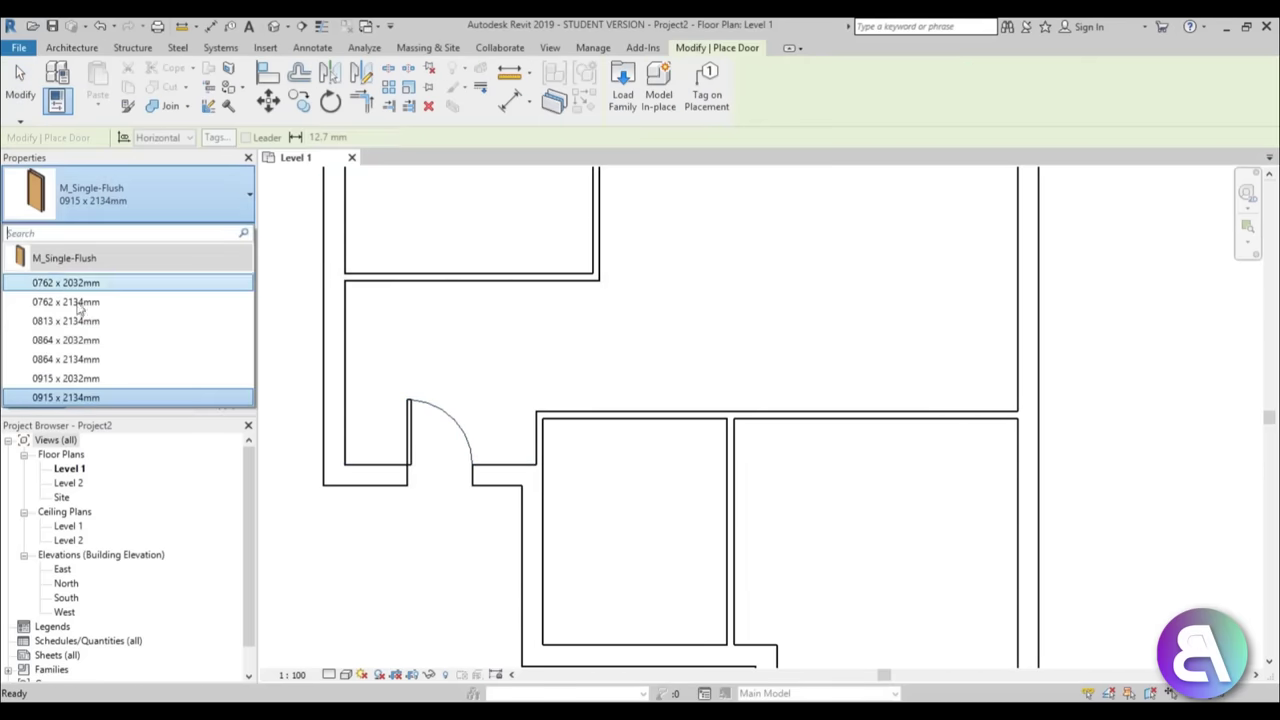
left_click(45, 365)
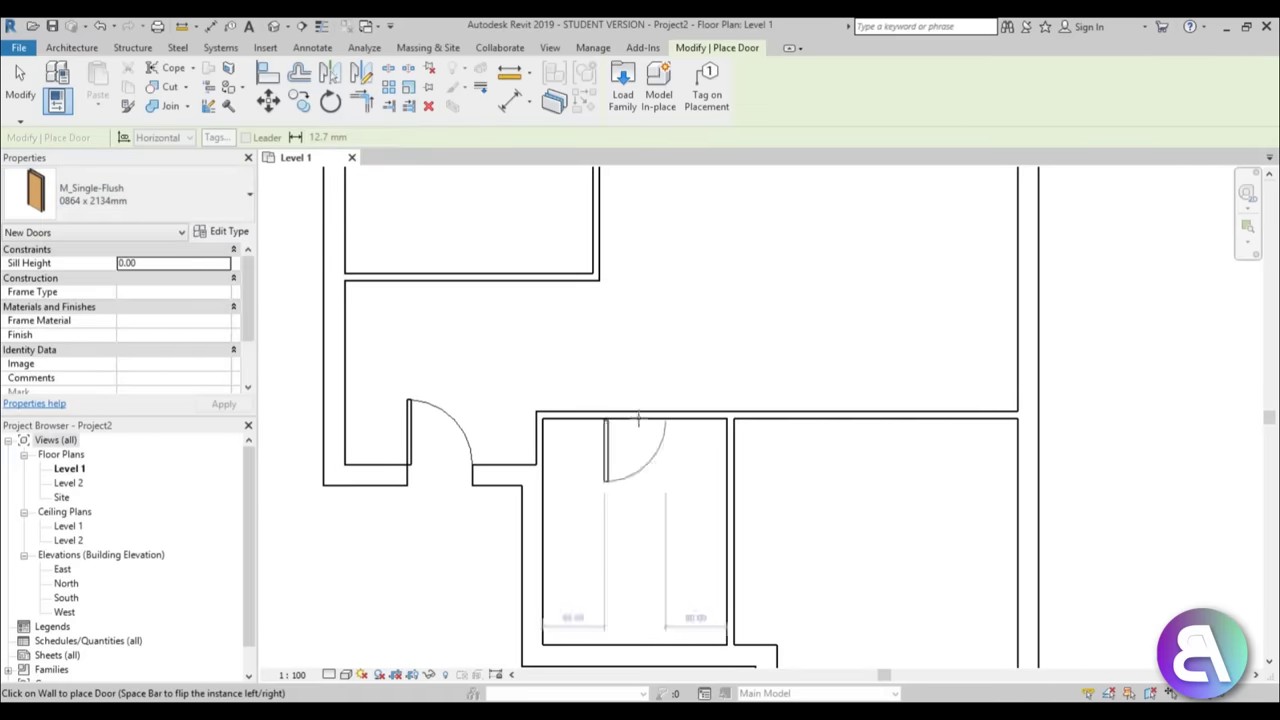
scroll(547, 270, "up", 1)
scroll(547, 270, "up", 2)
scroll(586, 545, "down", 3)
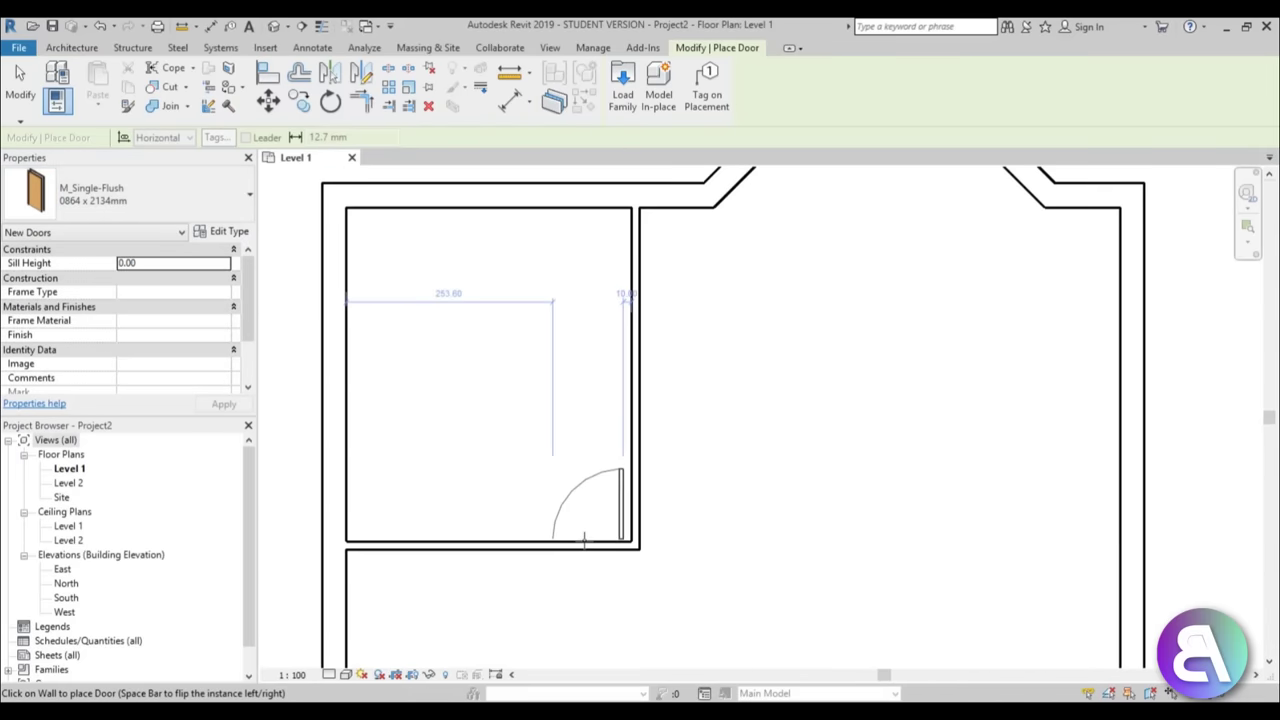
scroll(560, 300, "up", 1)
- Place another 0864 x 2134mm door near the west end of the southeast room's upper partition, opening into the room
middle_click_drag(560, 300, 428, 277)
scroll(689, 503, "up", 2)
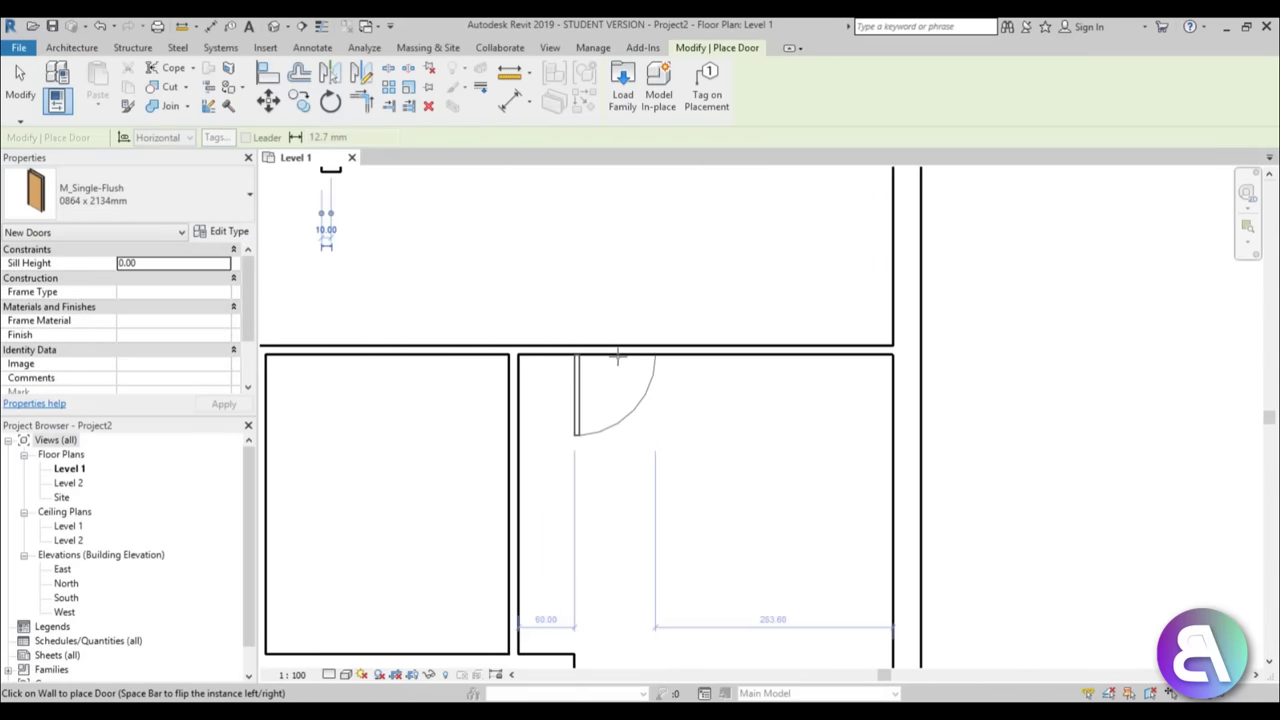
left_click(622, 358)
scroll(614, 357, "down", 2)
key("Escape")
key("Escape")
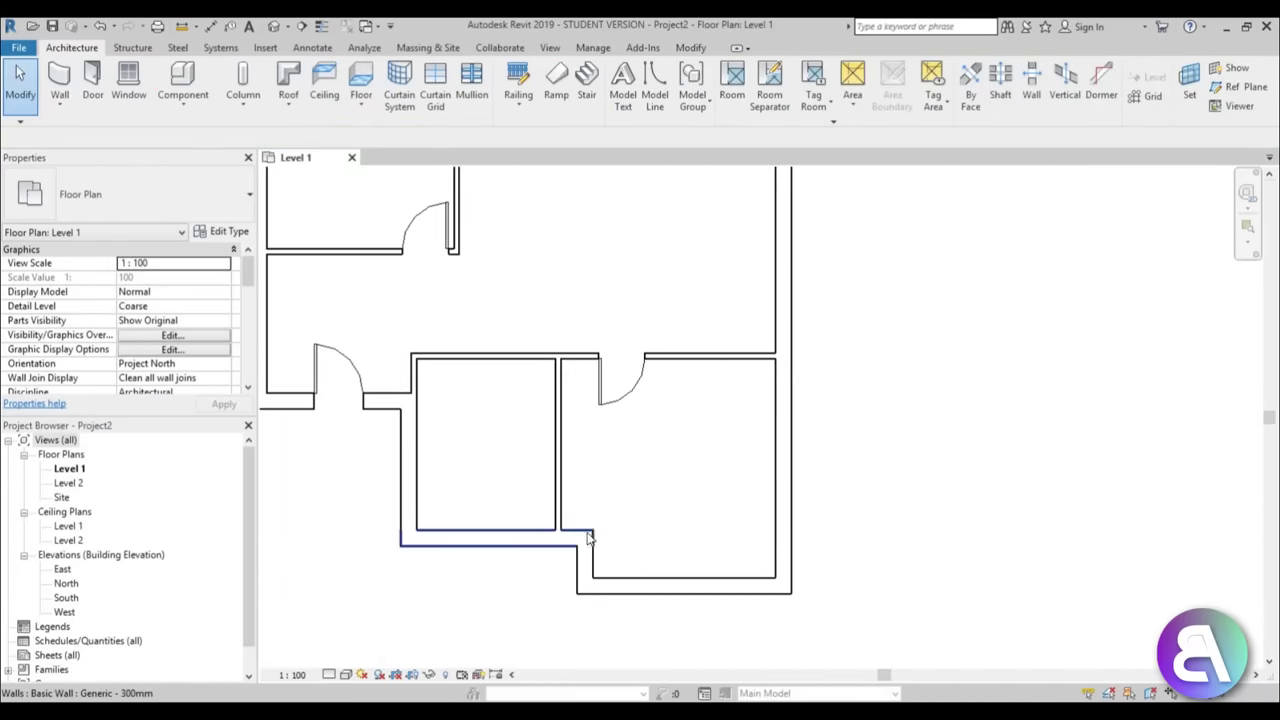
- Move the southeast room's upper door west along its partition to about 20 cm from the vertical partition
left_click(590, 366)
left_click_drag(590, 366, 566, 374)
scroll(570, 400, "up", 2)
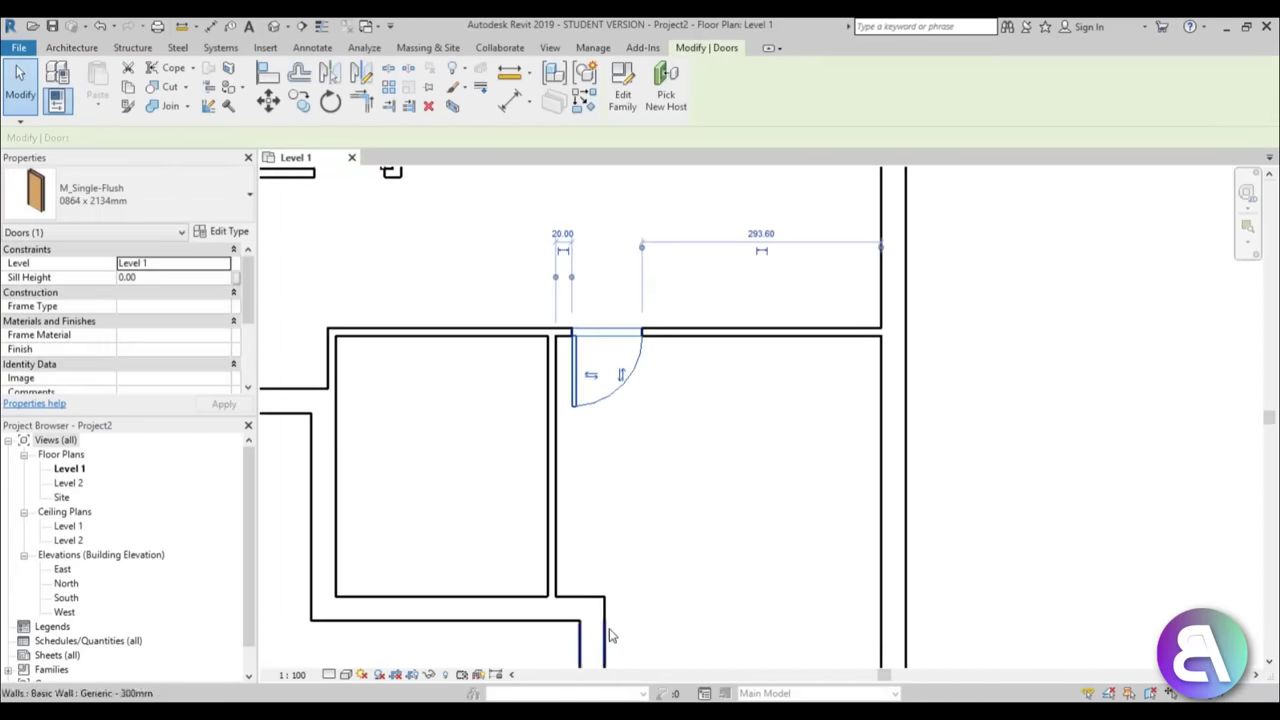
scroll(545, 475, "down", 3)
key("Escape")
scroll(545, 477, "down", 2)
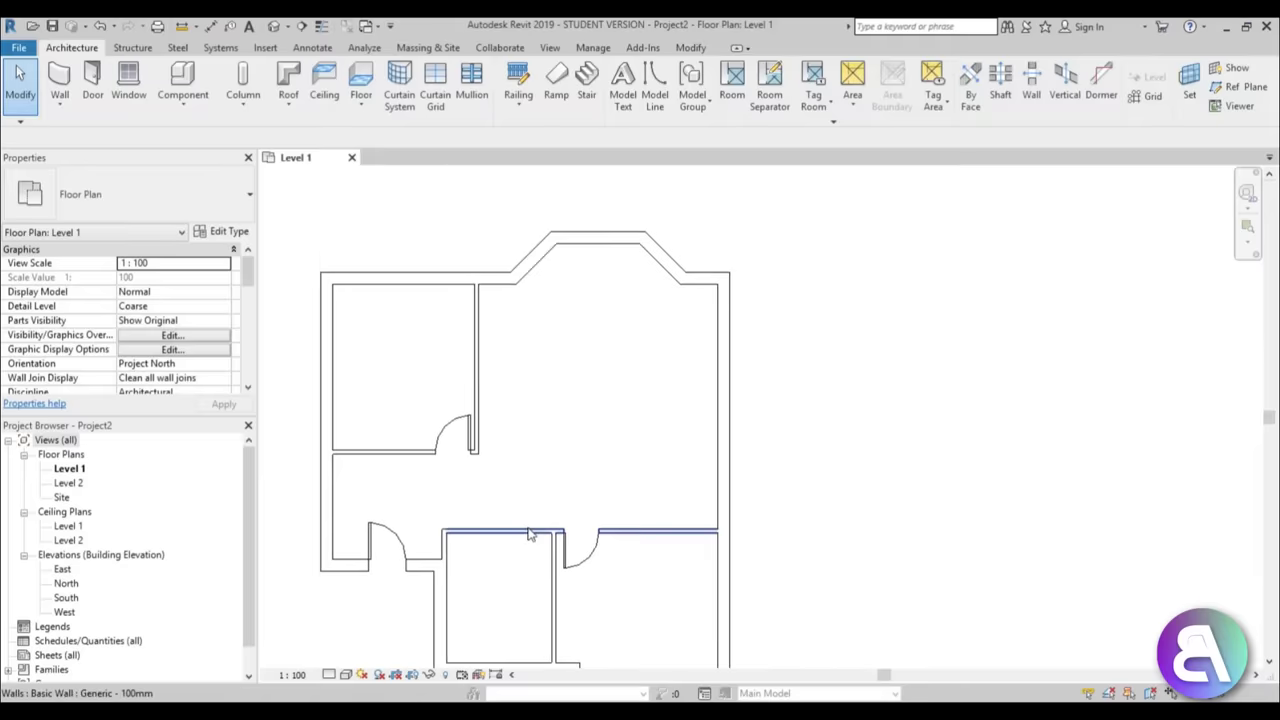
- Place a 0762 x 2134mm single-flush door in the small south room's upper partition, about 20 cm from its east partition, opening inward
left_click(88, 80)
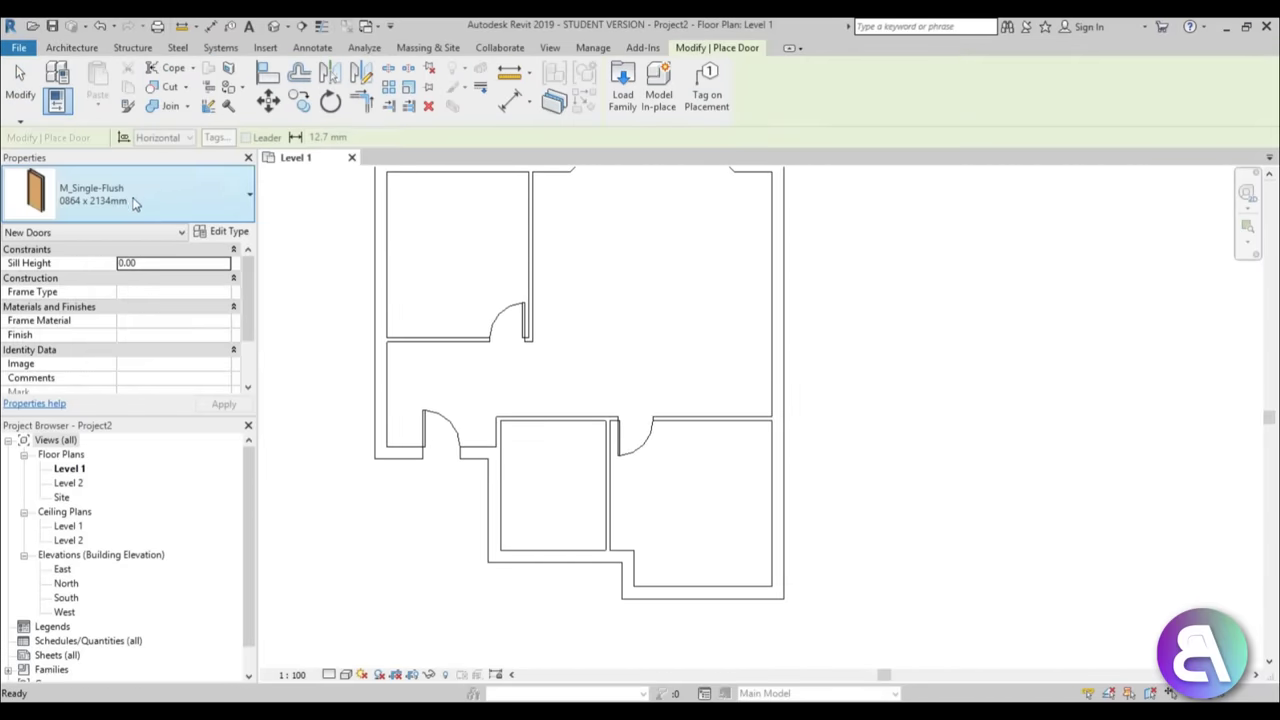
left_click(140, 195)
left_click(105, 312)
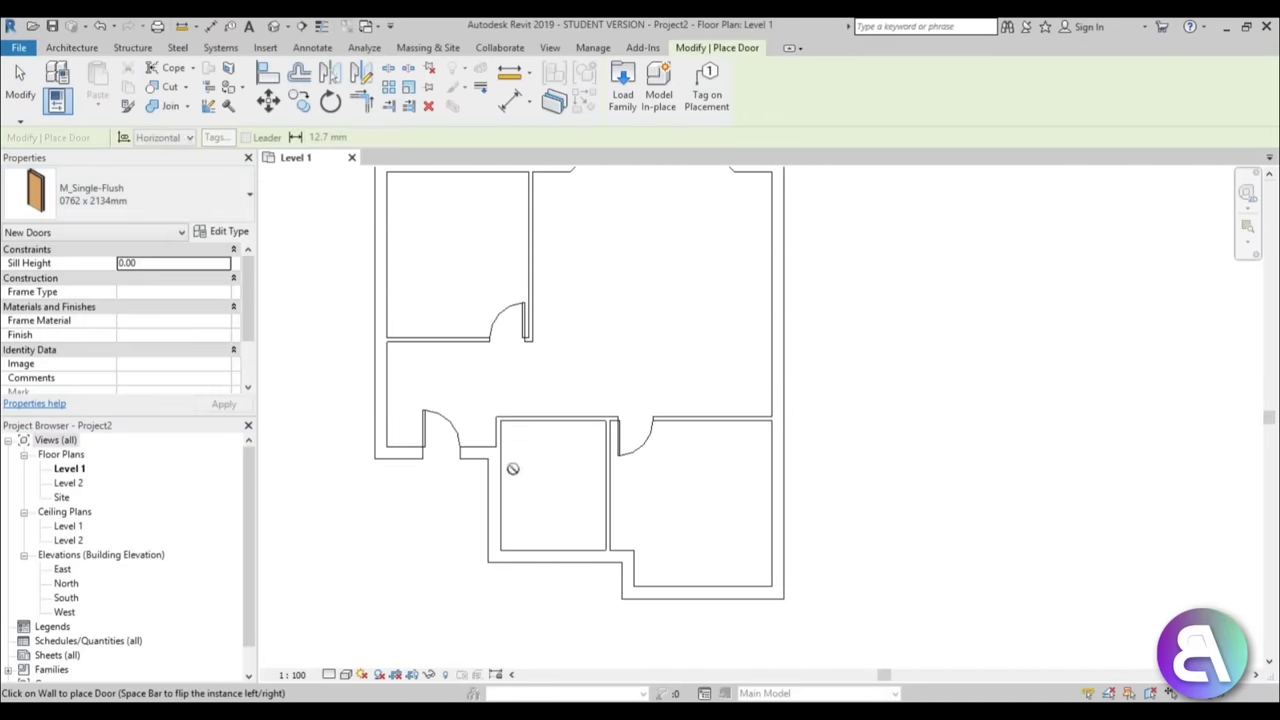
scroll(562, 440, "up", 3)
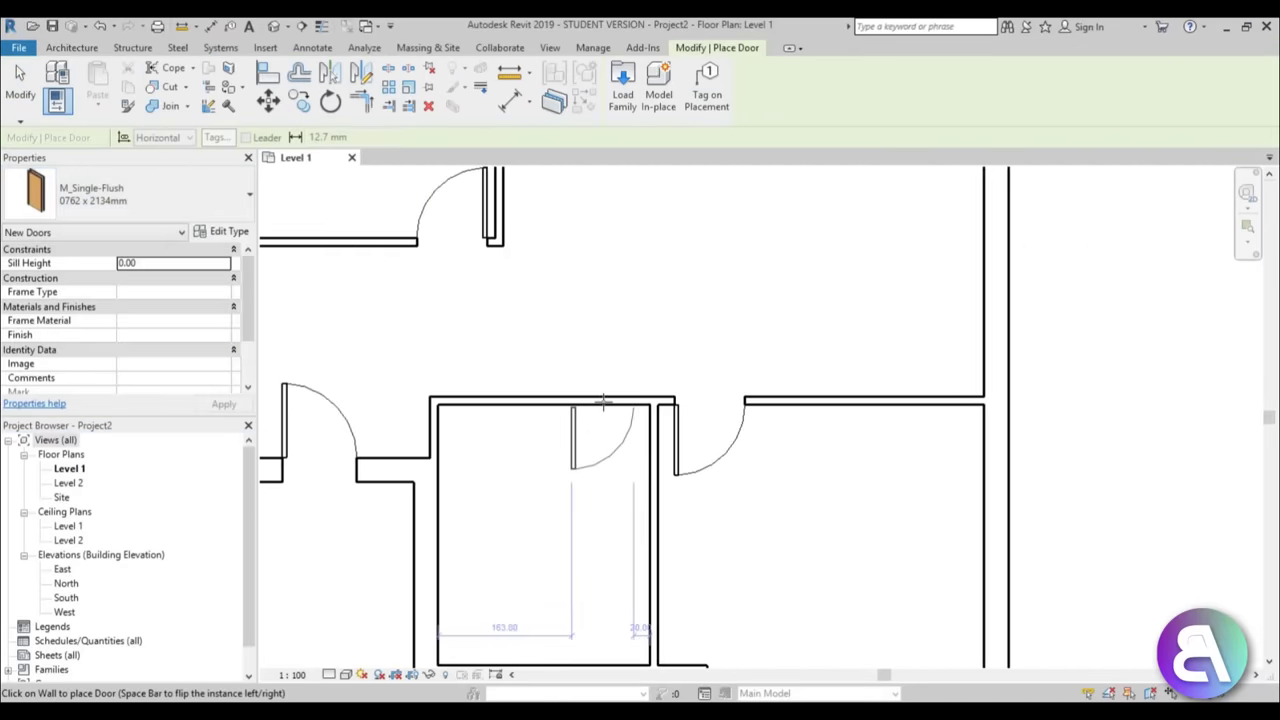
left_click(606, 402)
key("Escape")
key("Escape")
scroll(606, 430, "down", 5)
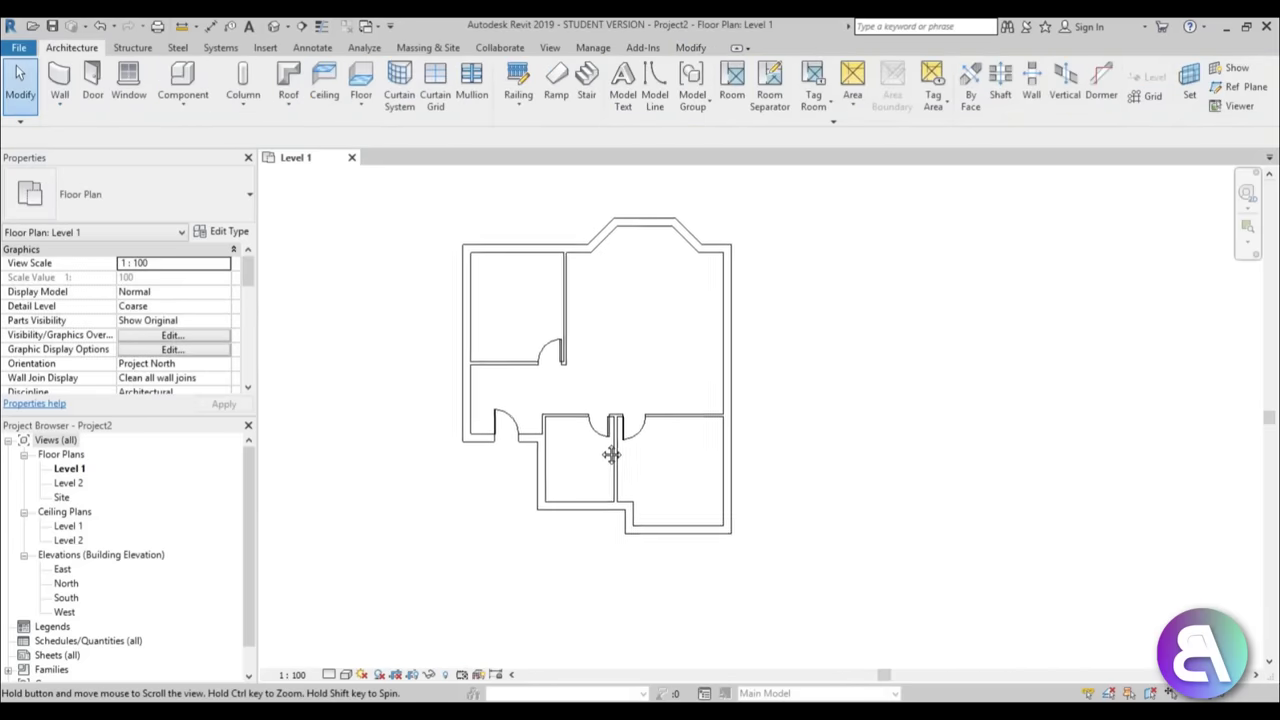
- Draw two Generic - 100mm walls that box off a narrow shaft in the small south room's northwest corner
scroll(617, 452, "up", 5)
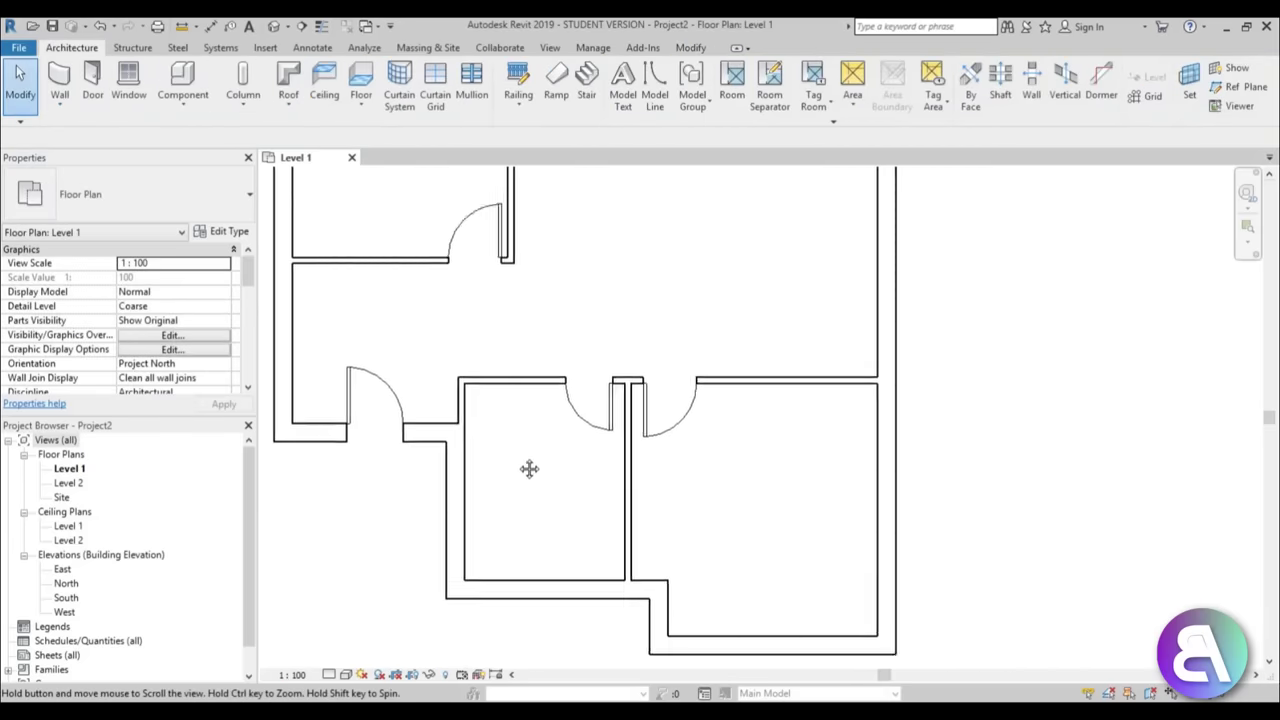
scroll(502, 331, "up", 1)
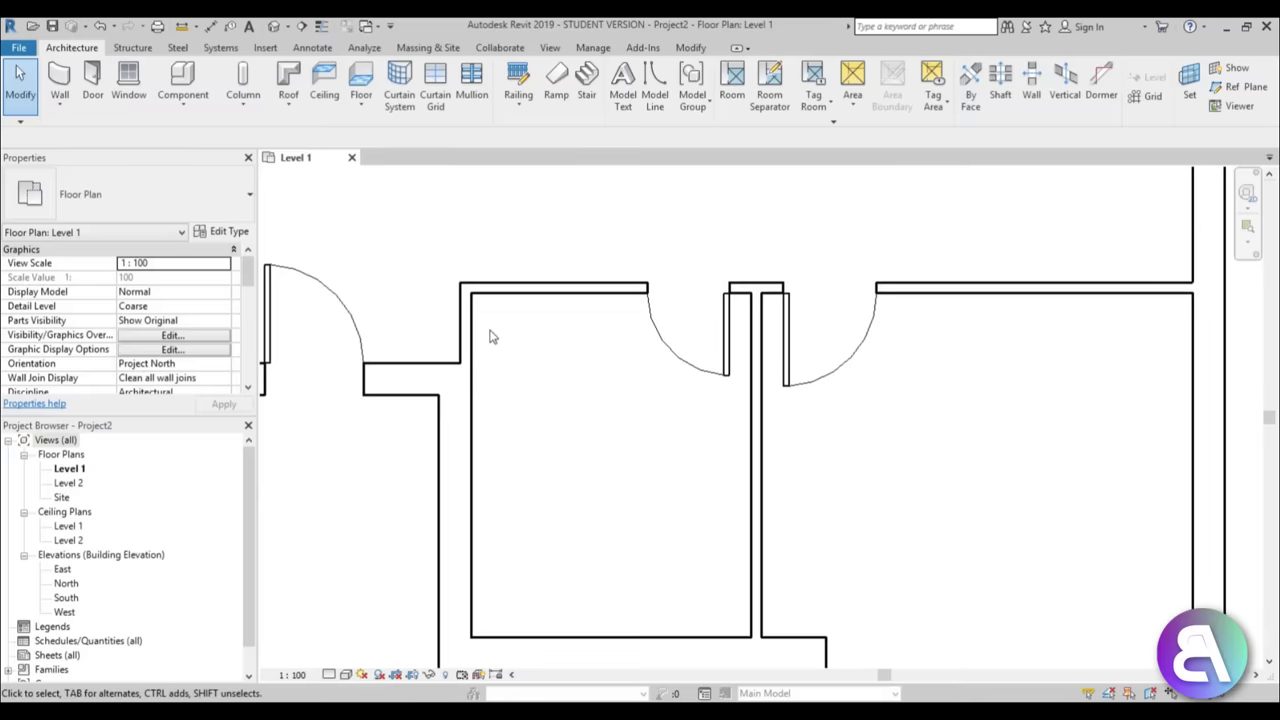
middle_click_drag(546, 327, 546, 291)
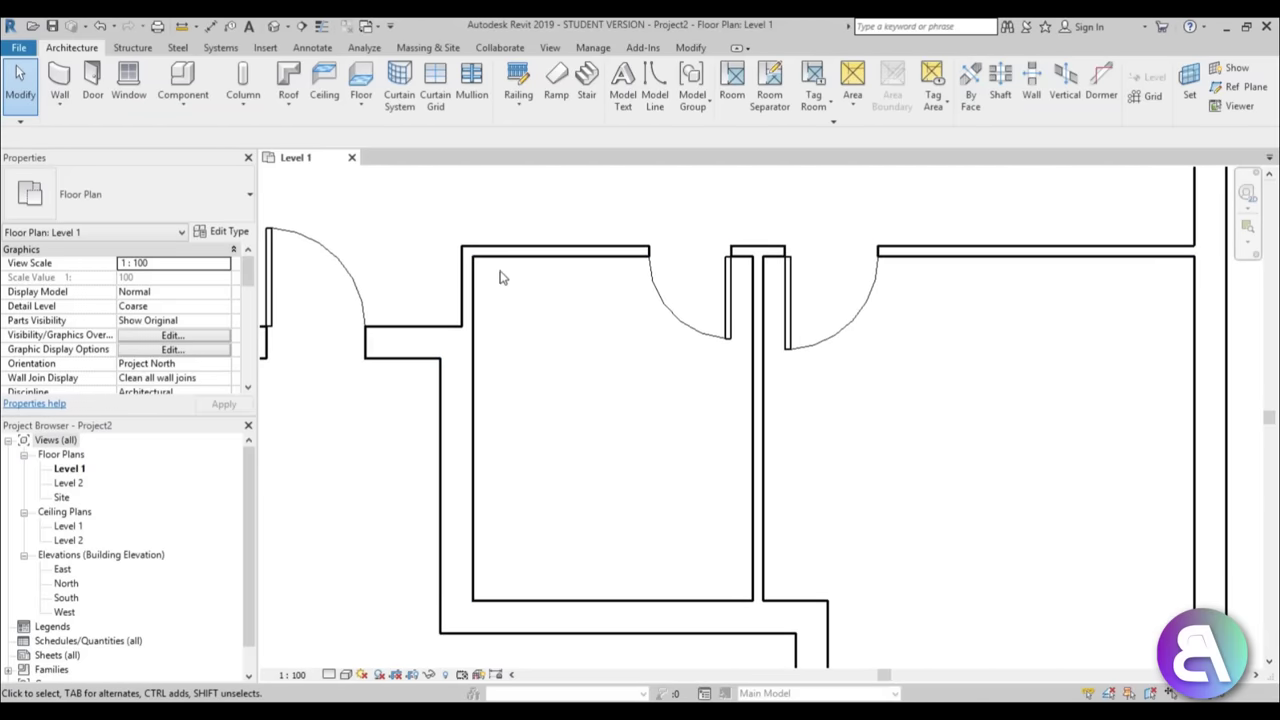
left_click(60, 85)
left_click(150, 195)
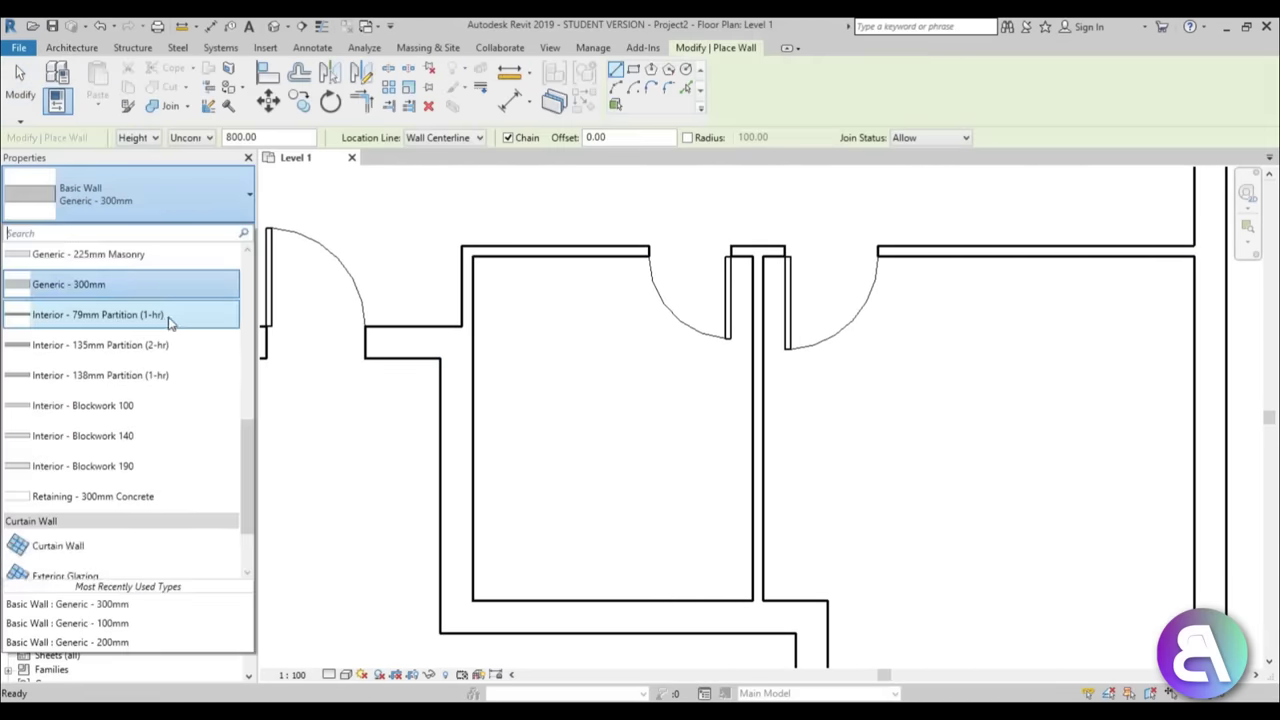
scroll(130, 343, "up", 3)
left_click(480, 315)
scroll(470, 290, "up", 1)
key("Escape")
left_click(496, 252)
left_click(490, 372)
key("Escape")
key("Escape")
- Try to move the shaft's short lower wall further south, and undo the move
left_click(481, 376)
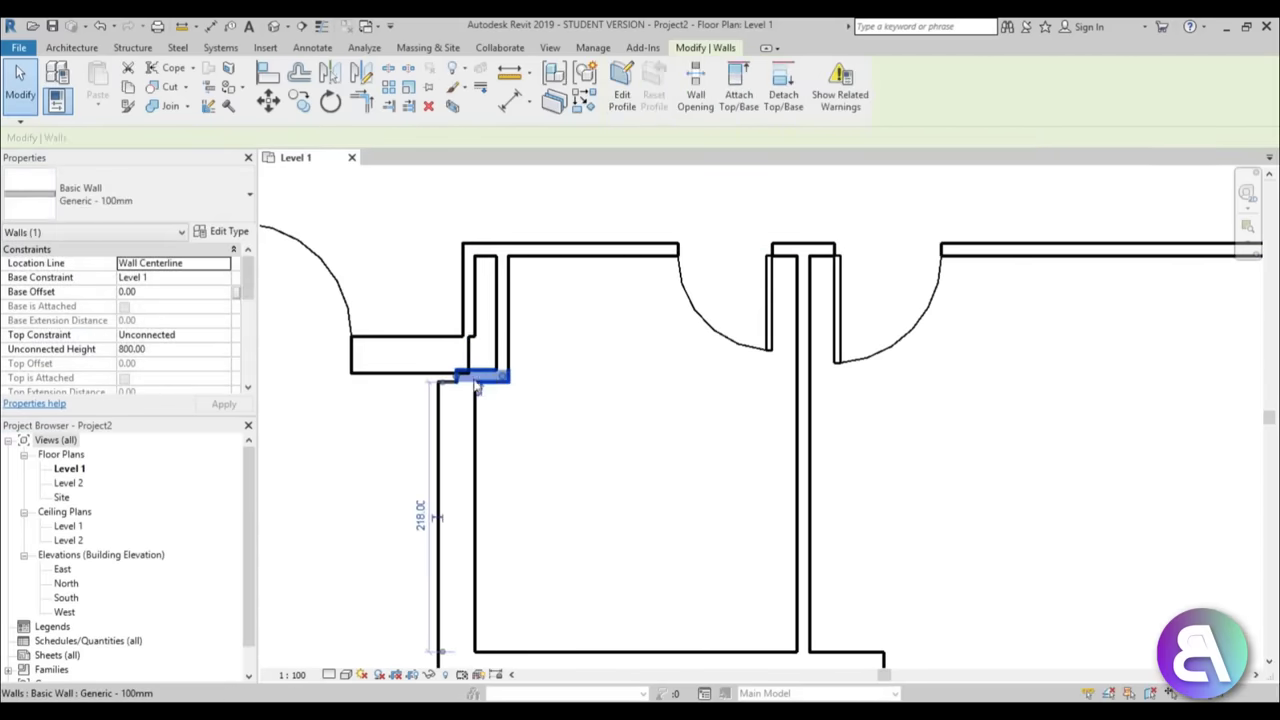
scroll(482, 378, "up", 2)
left_click_drag(522, 413, 512, 468)
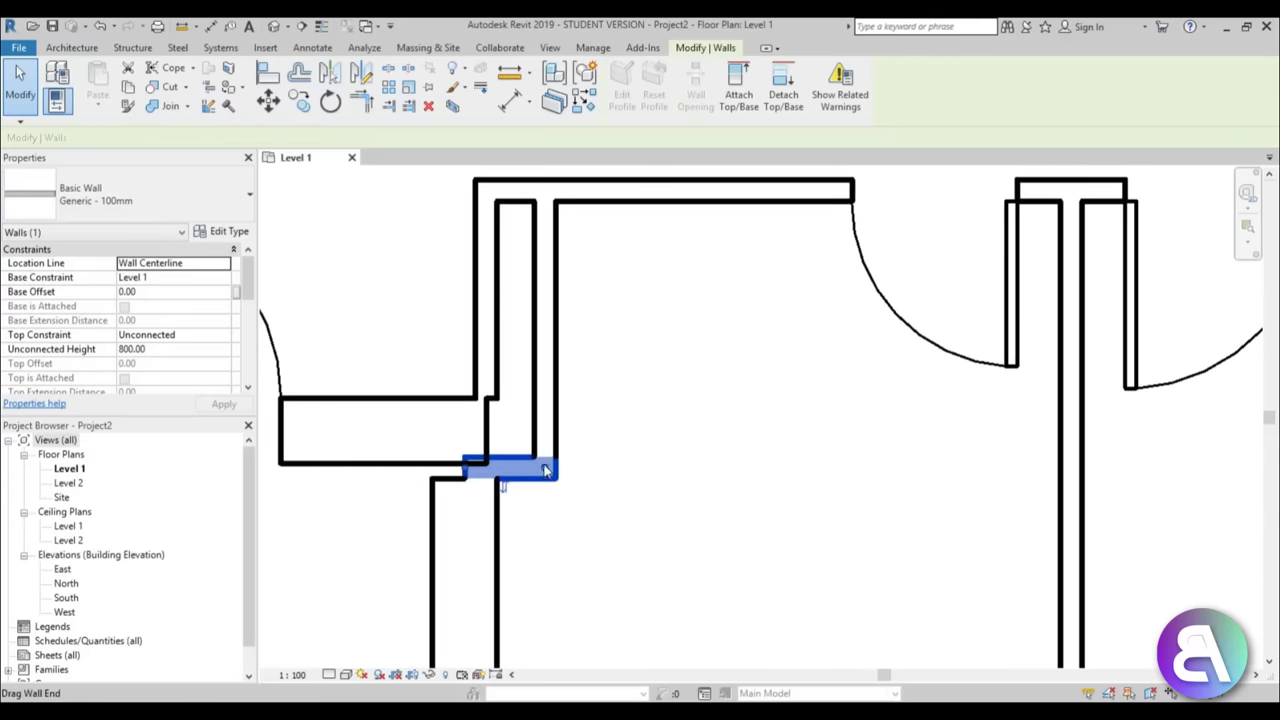
left_click(100, 26)
- Reposition the shaft's short lower wall so its upper face aligns with the adjoining exterior wall's outer face
left_click(512, 416)
left_click_drag(512, 416, 522, 444)
left_click(478, 408)
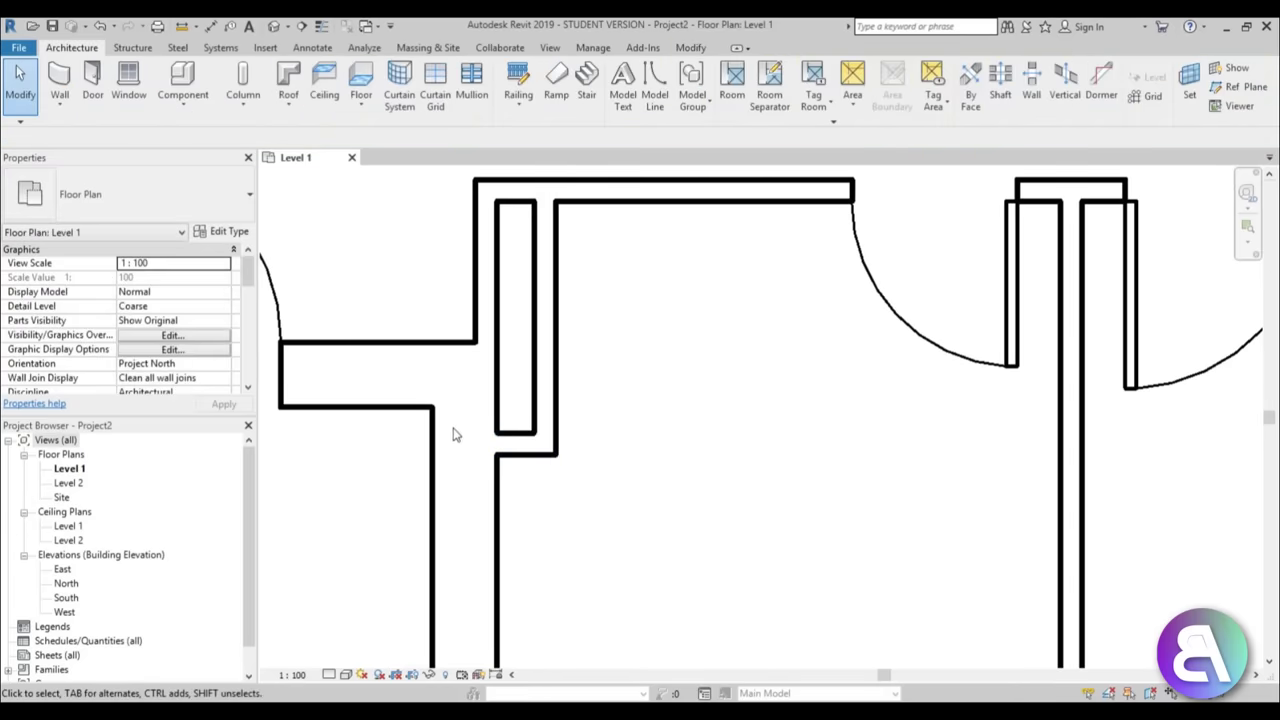
left_click_drag(522, 440, 516, 412)
left_click(518, 390)
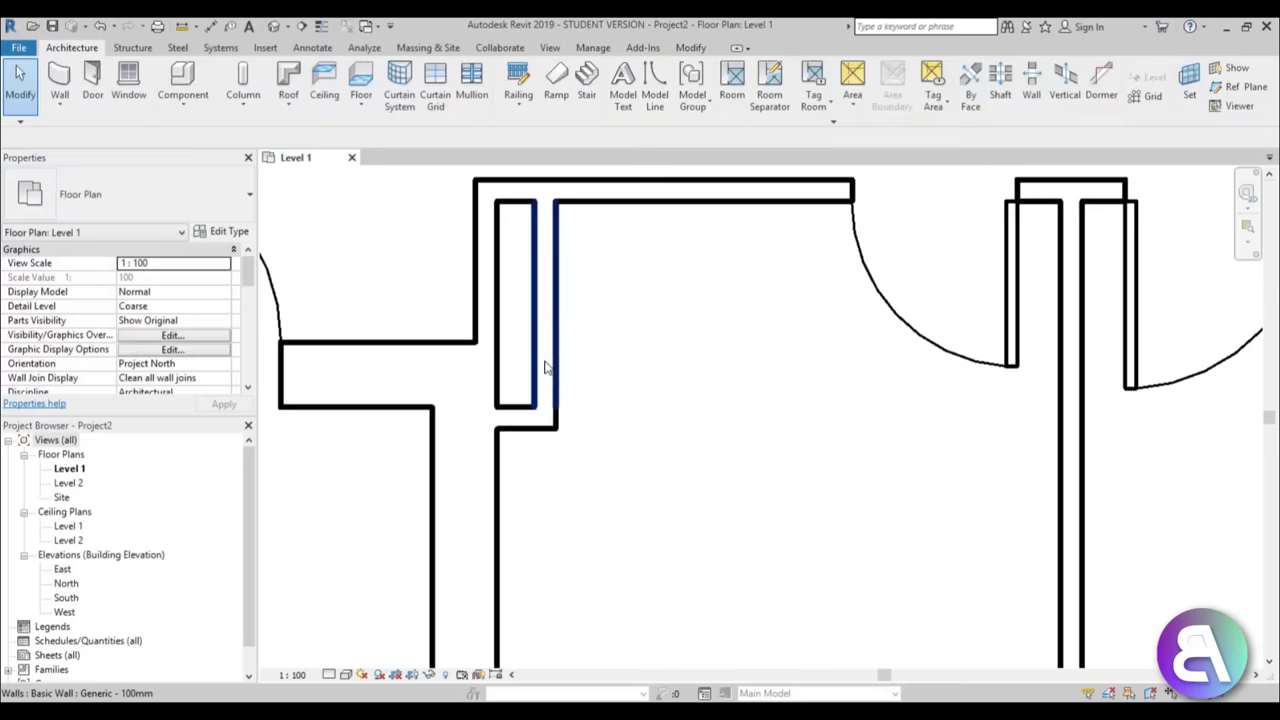
- Set the gap between the shaft's vertical 100 mm wall and the room's west wall face to 20 cm
left_click(545, 370)
left_click(515, 446)
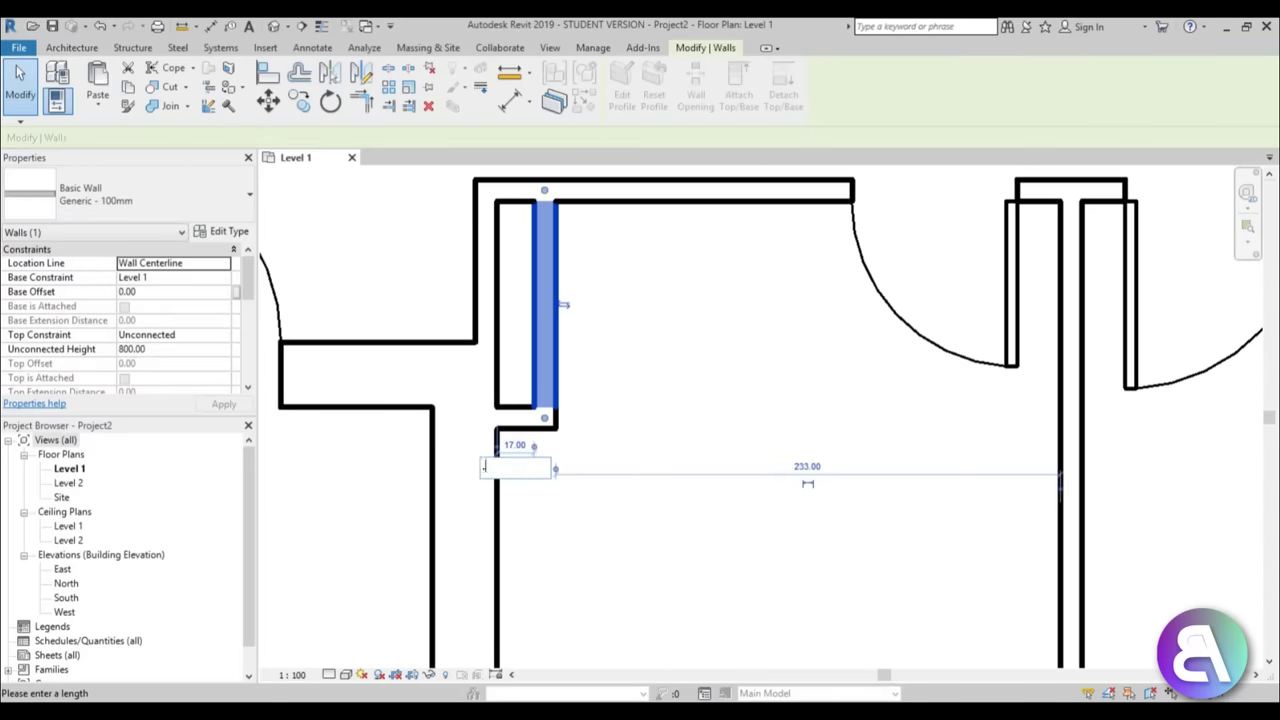
type("20")
key("Return")
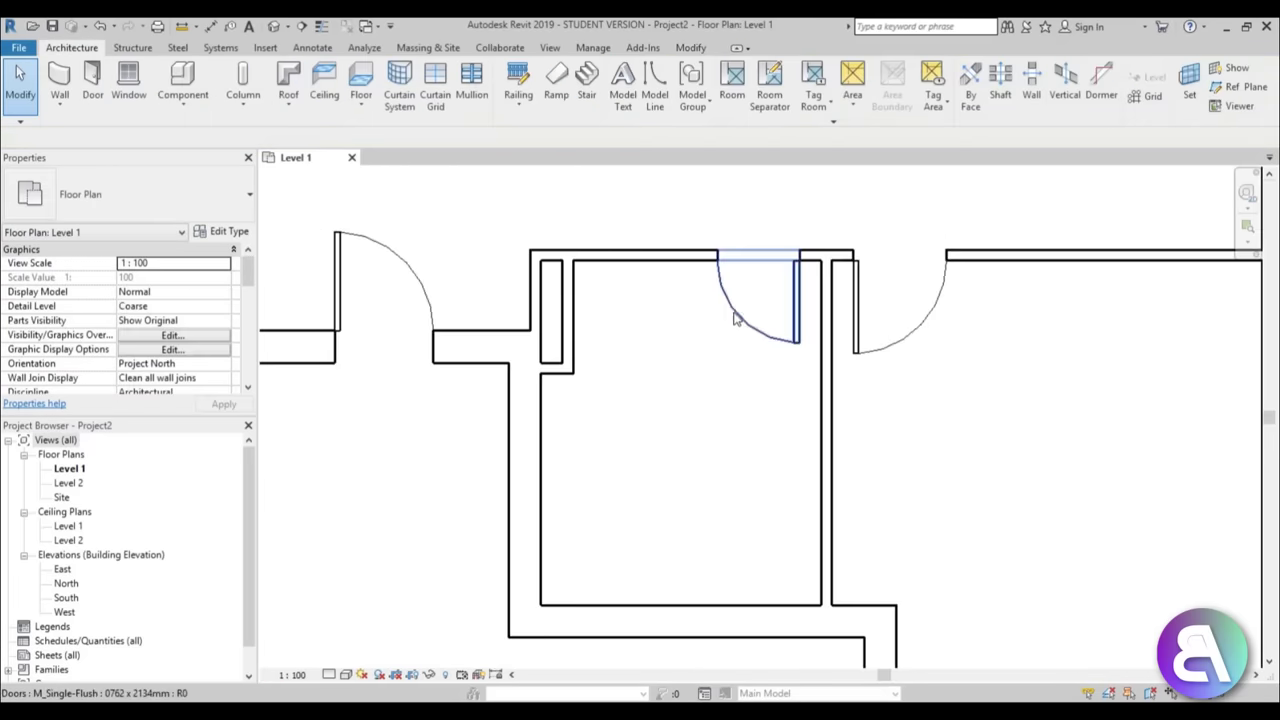
- Start placing a component and look through the types already loaded in the project for a toilet
middle_click_drag(737, 314, 614, 406)
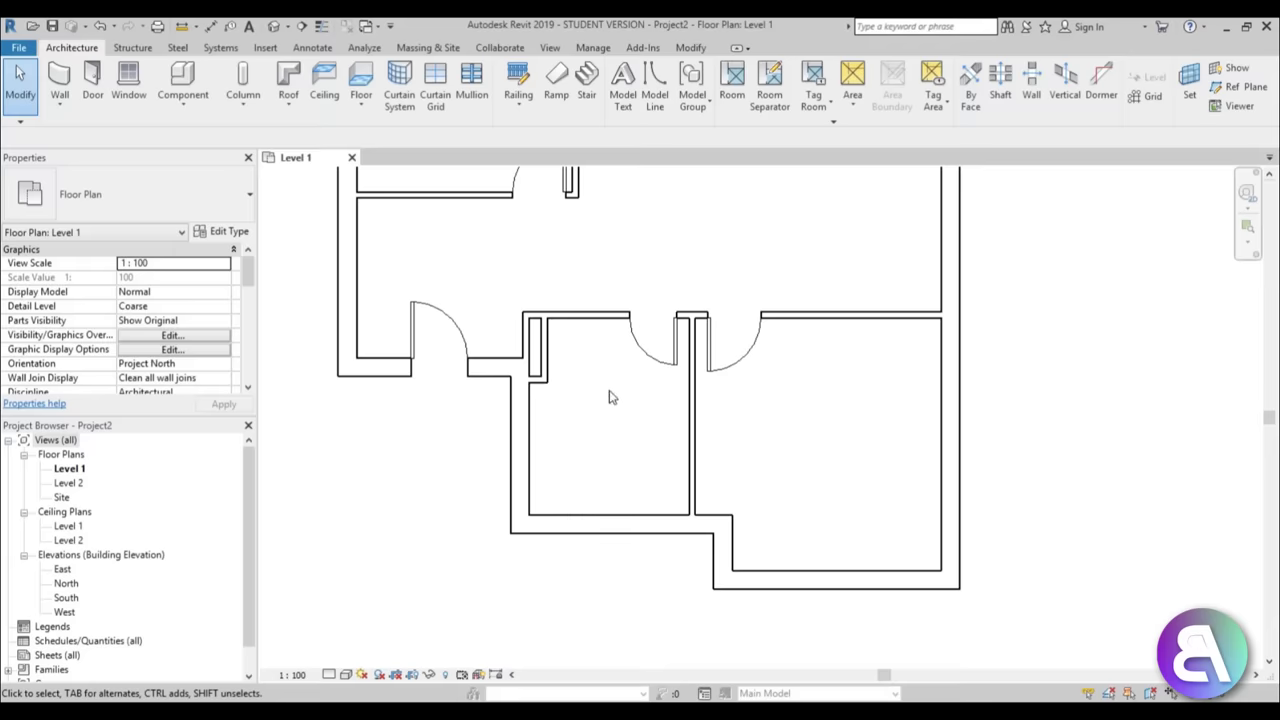
middle_click_drag(628, 387, 628, 378)
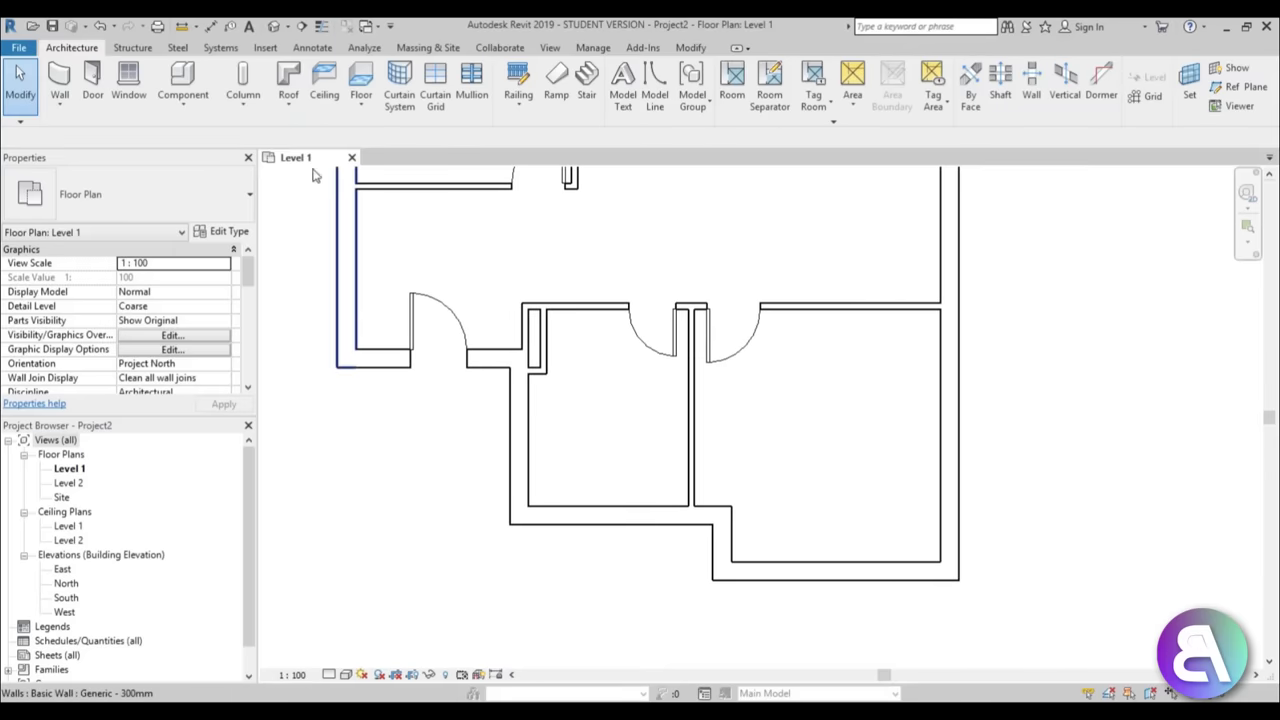
left_click(205, 80)
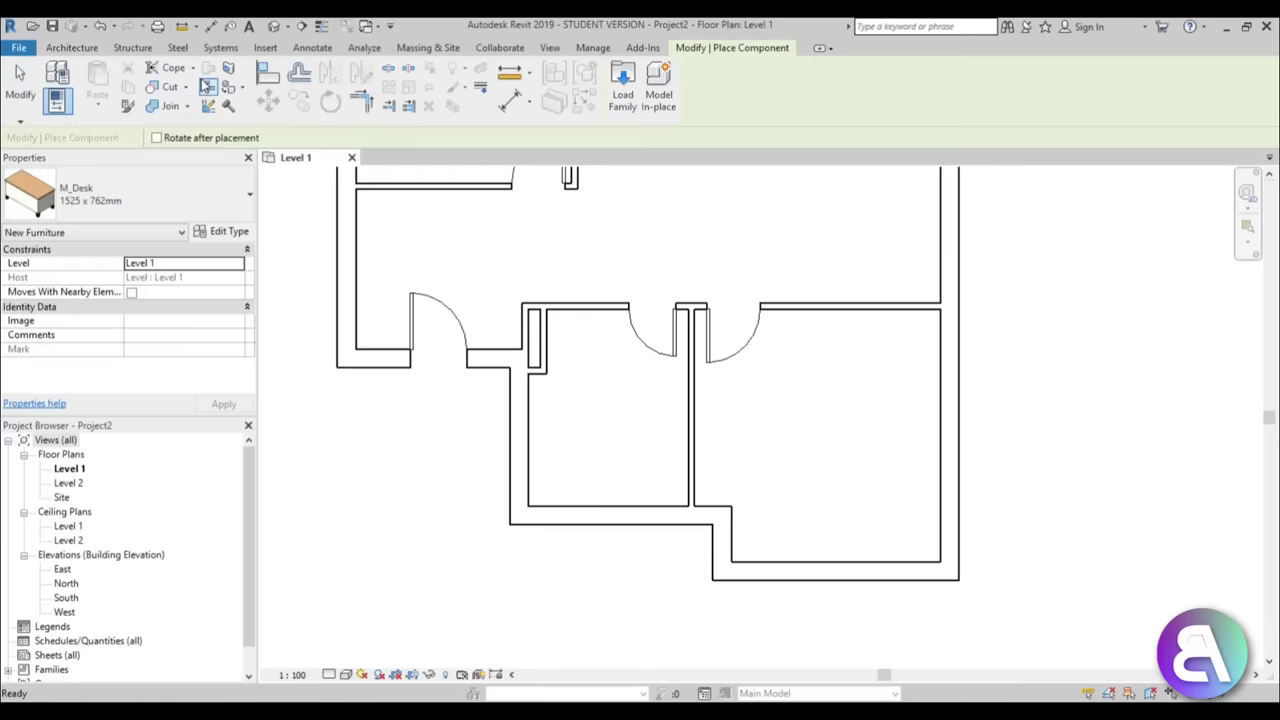
left_click(148, 207)
scroll(143, 381, "down", 5)
scroll(143, 381, "down", 1)
scroll(135, 400, "up", 7)
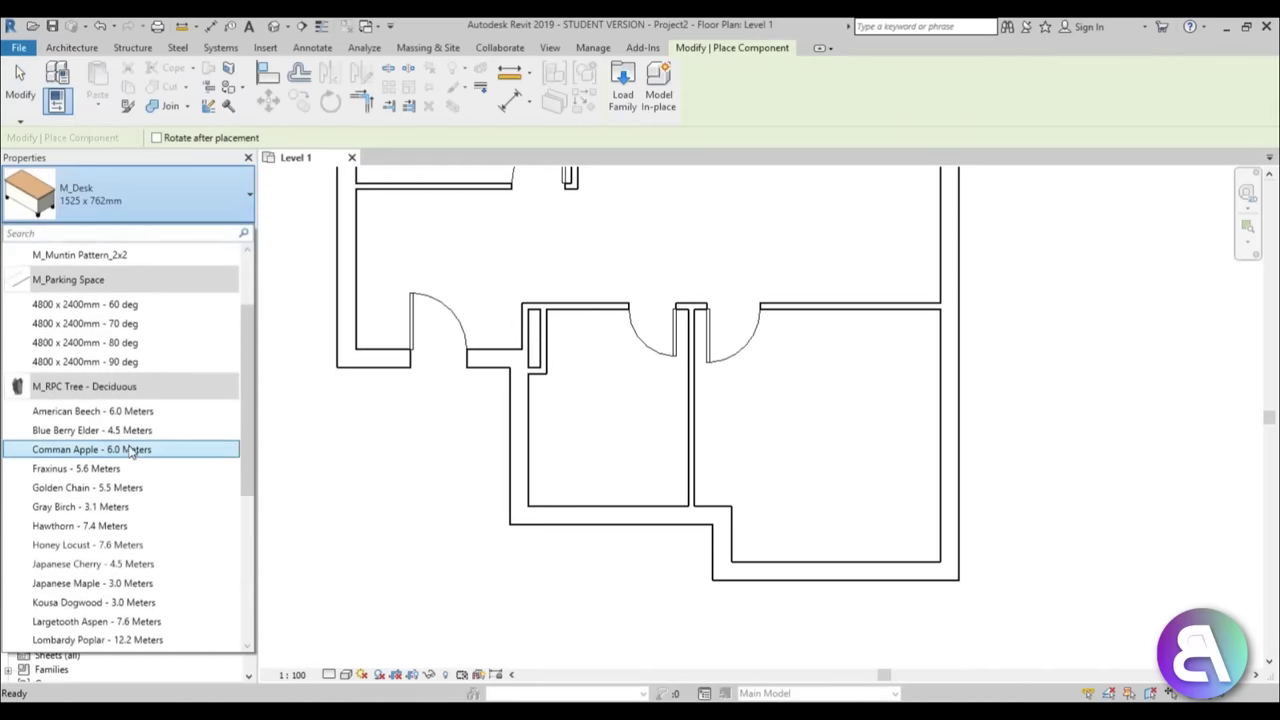
- Start loading a component family and open the US Metric library folder
left_click(622, 96)
double_click(786, 217)
left_click(787, 218)
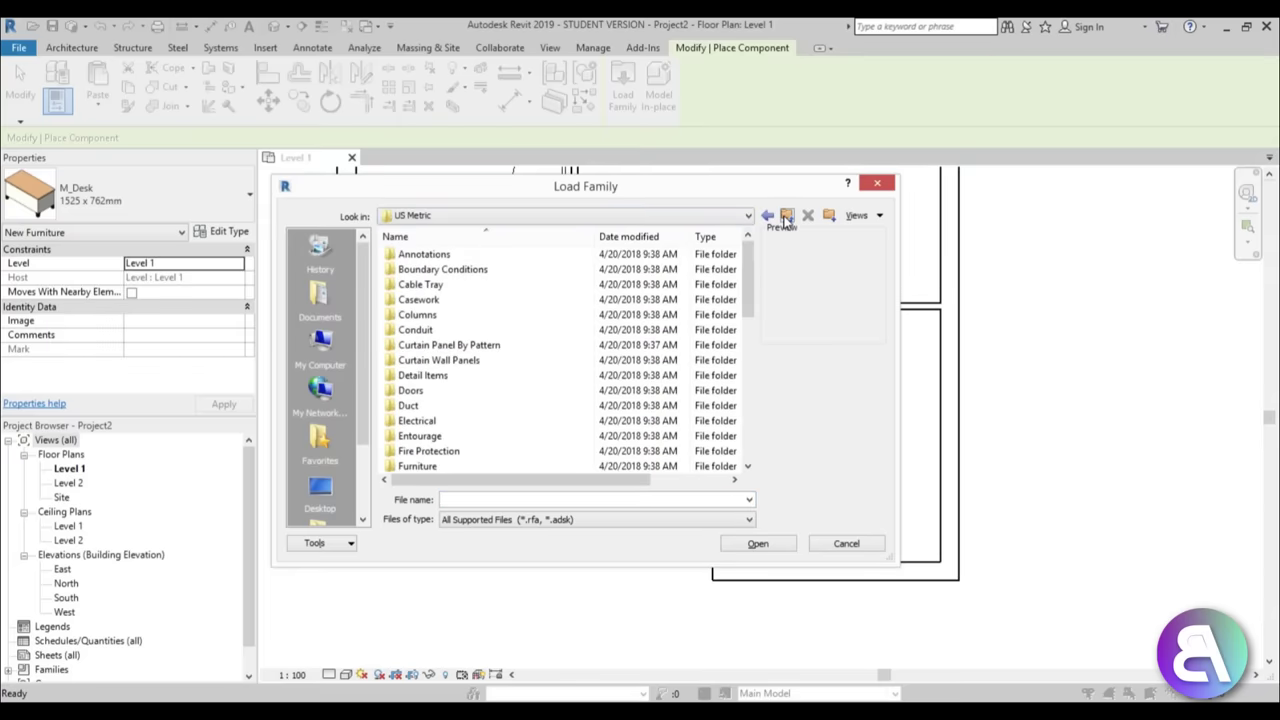
left_click(787, 218)
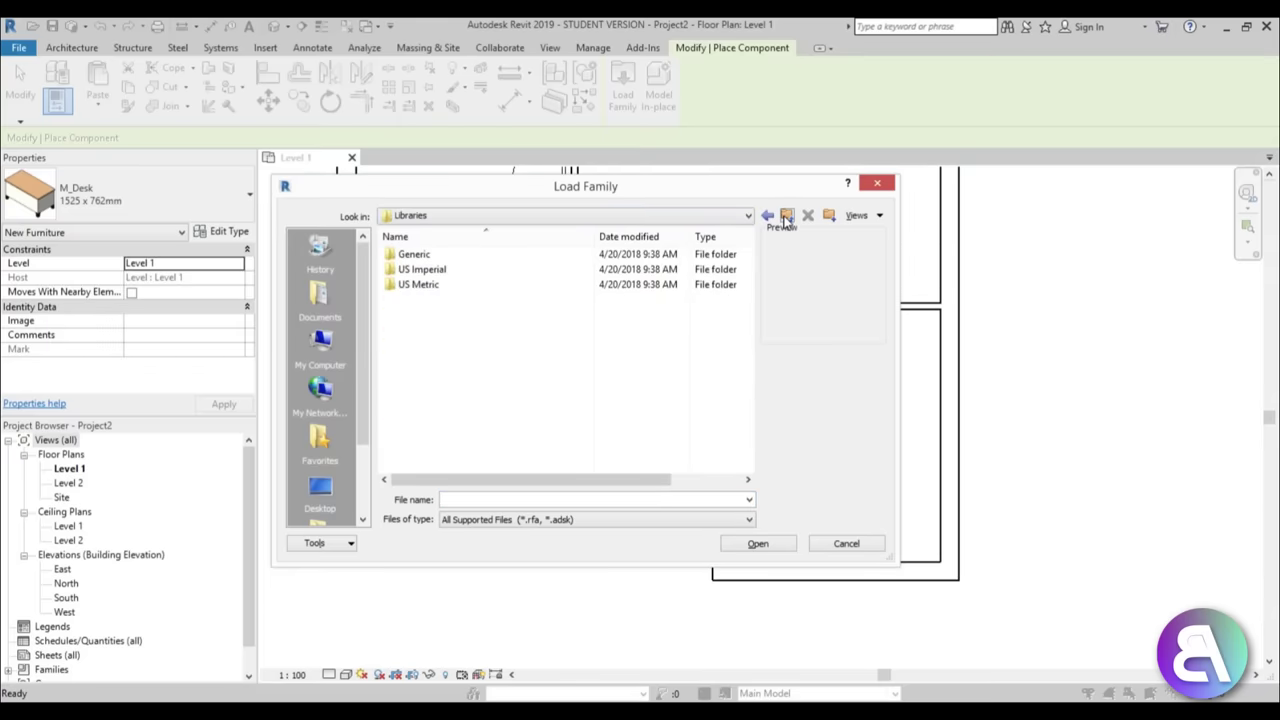
double_click(431, 288)
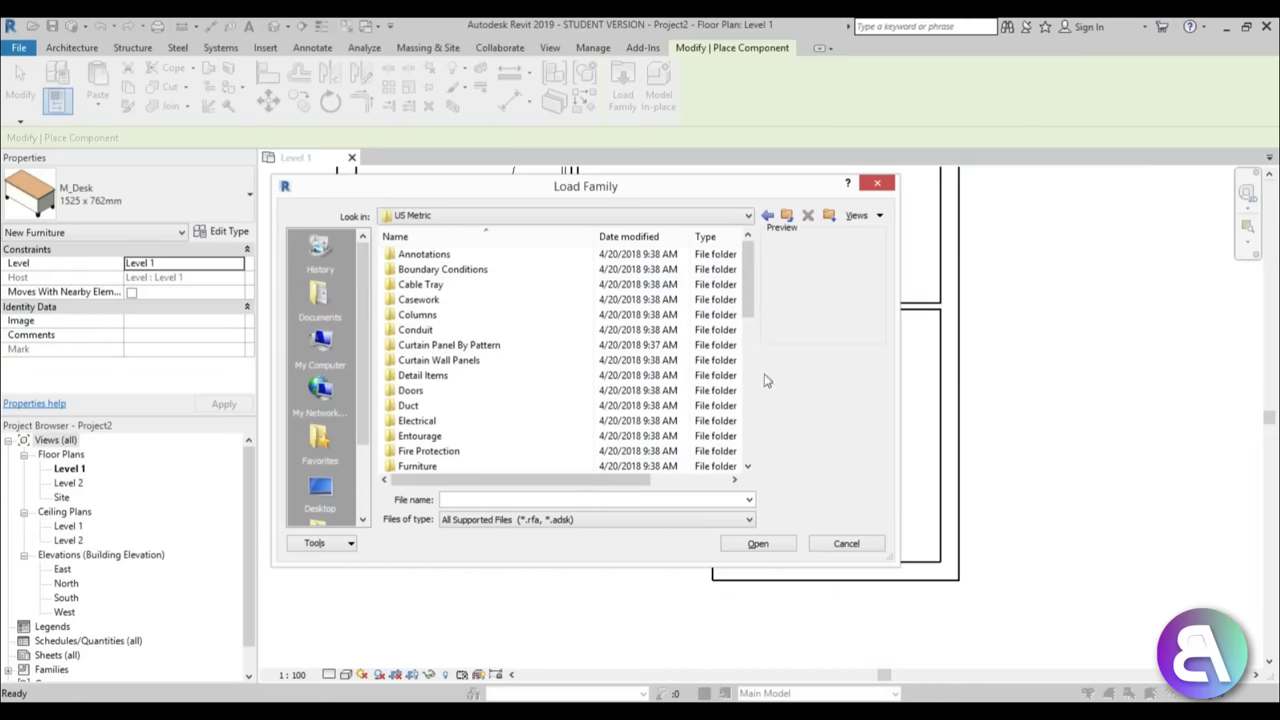
- Browse the US Metric library to Plumbing, Architectural, Fixtures, Water Closets
left_click_drag(750, 318, 745, 378)
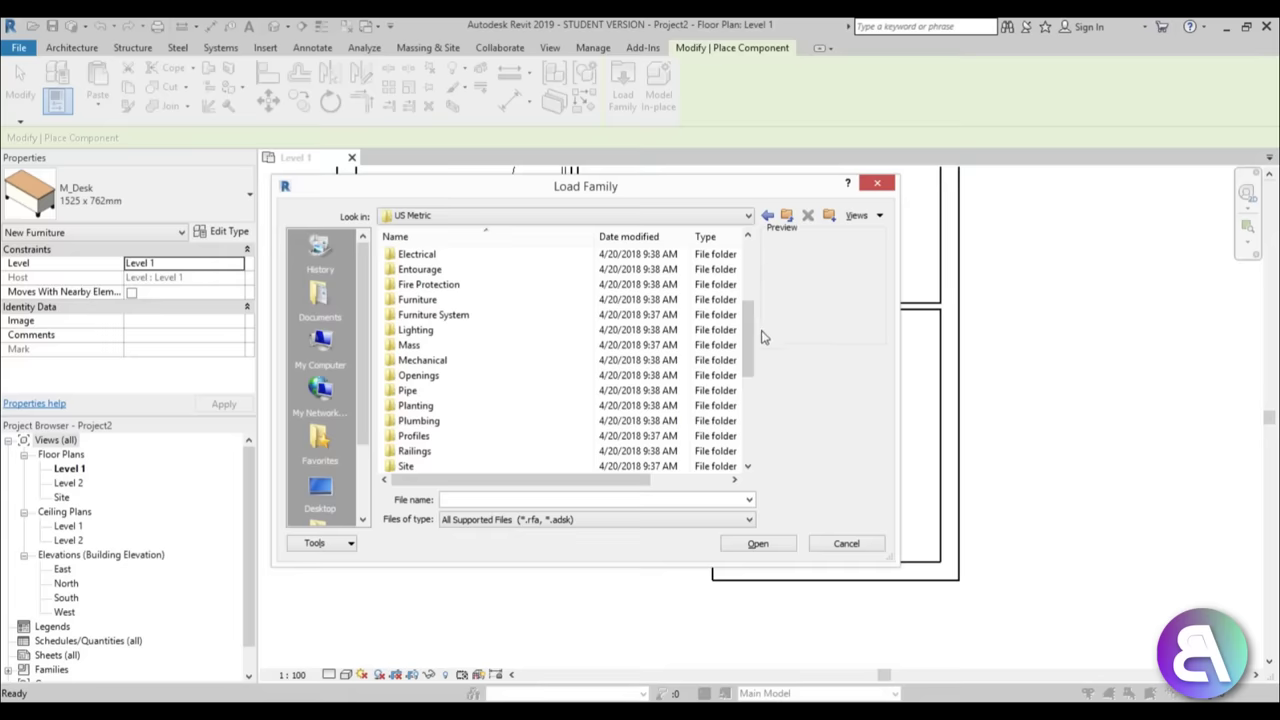
mouse_move(750, 343)
left_mouse_down()
mouse_move(750, 364)
mouse_move(750, 343)
left_mouse_up()
scroll(454, 346, "down", 4)
scroll(456, 348, "up", 1)
scroll(452, 340, "up", 1)
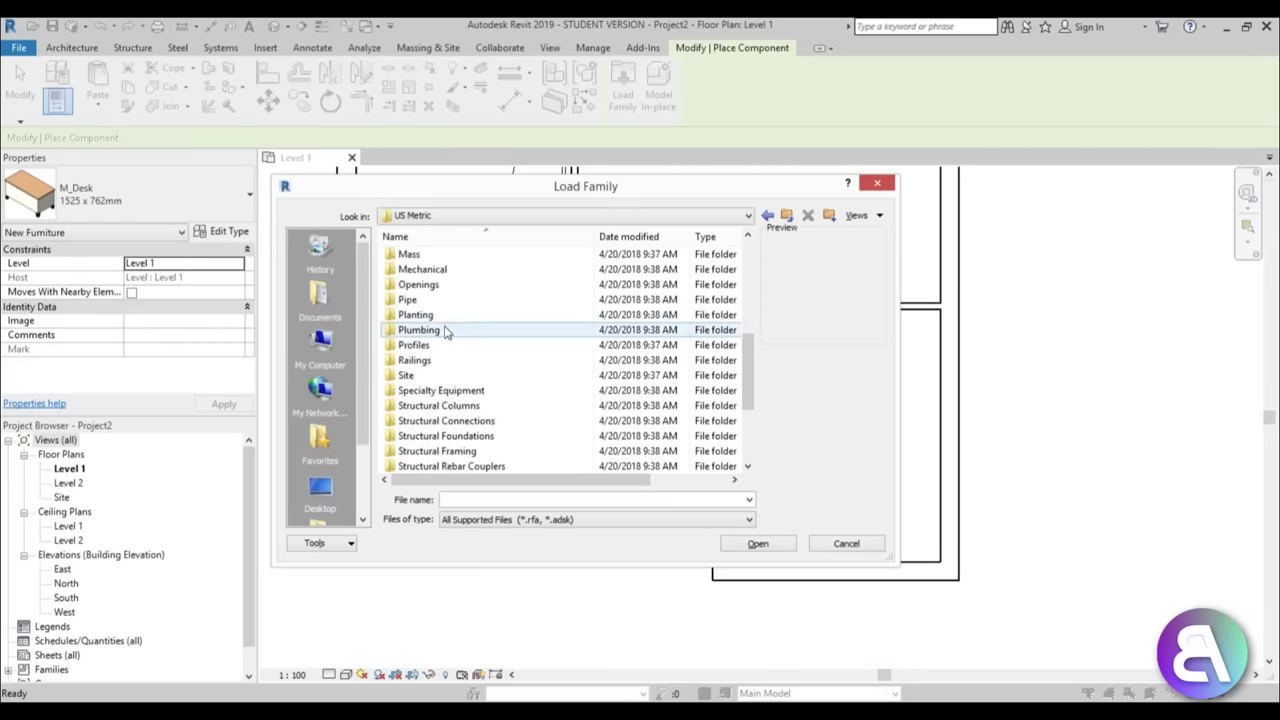
double_click(444, 334)
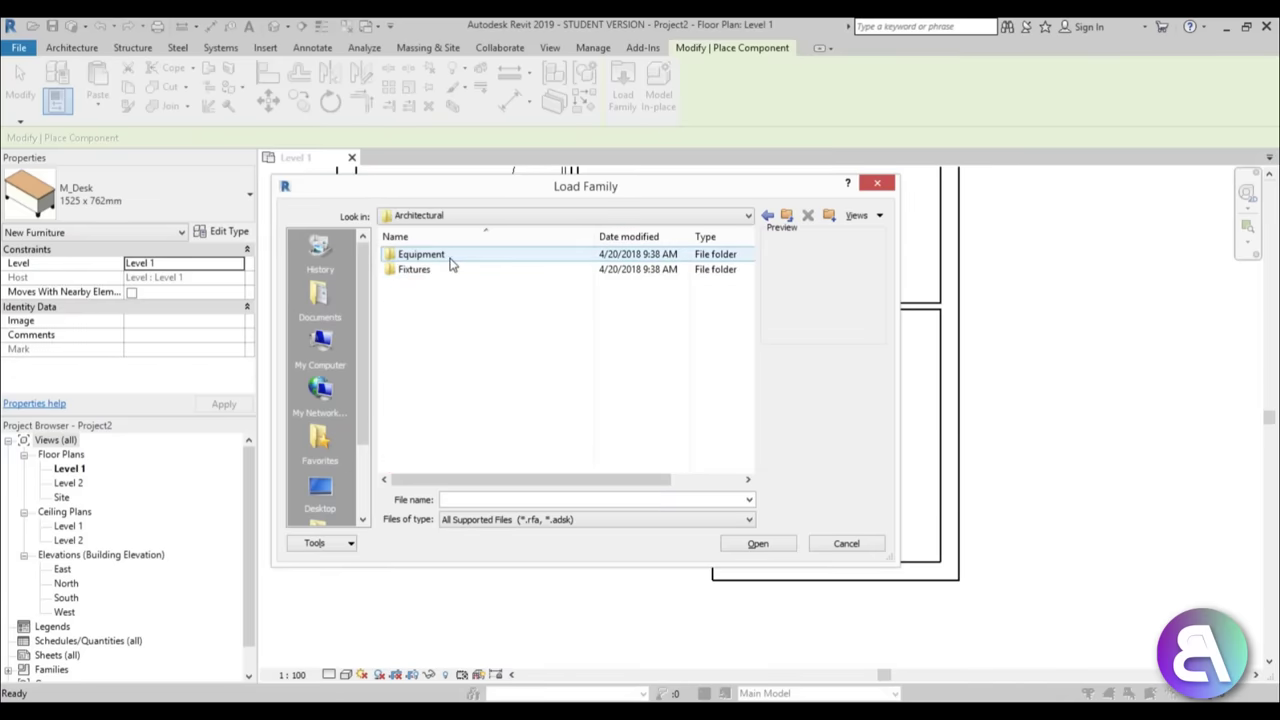
double_click(444, 271)
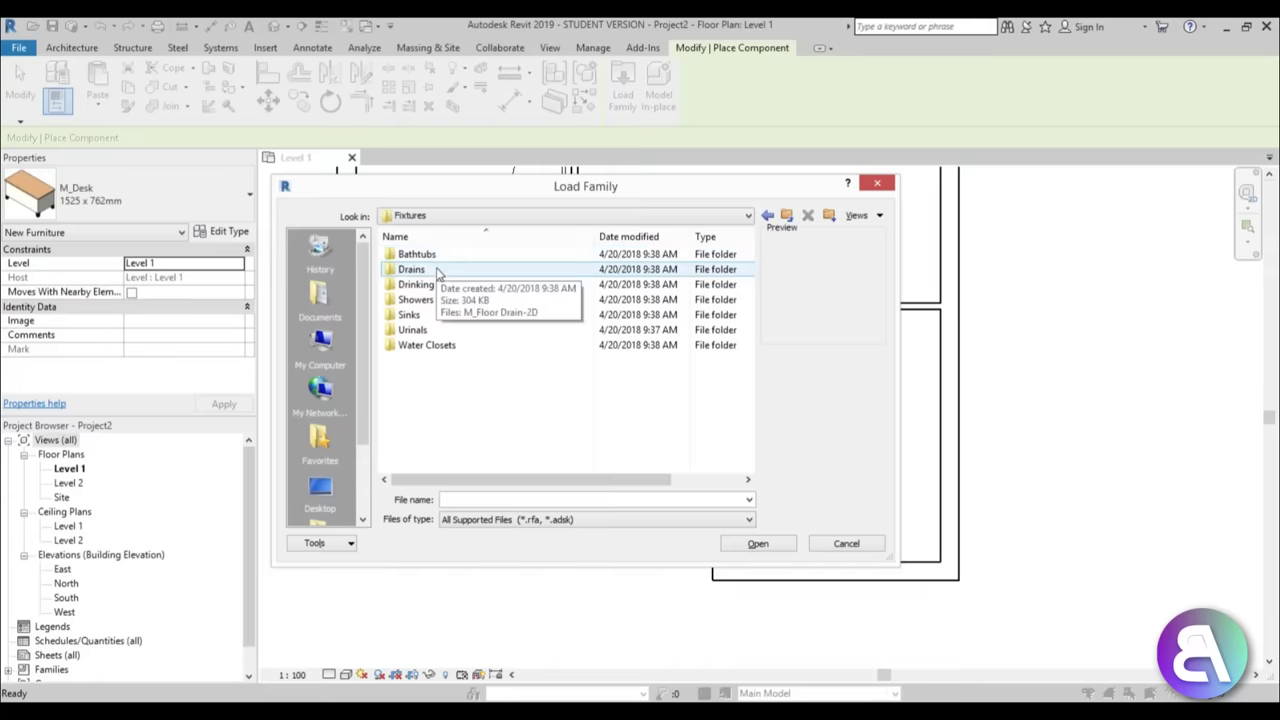
double_click(425, 345)
- Preview the toilet families and load M_Toilet-Domestic-3D into the project
left_click(440, 285)
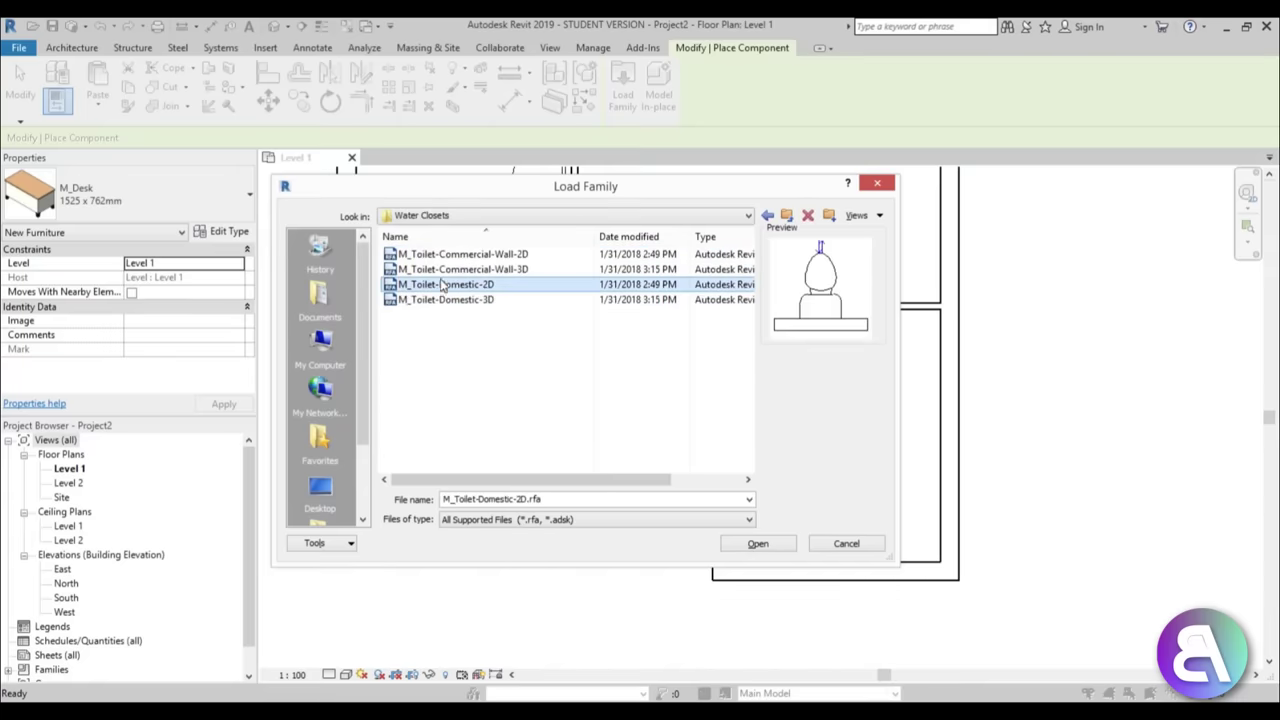
key("Up")
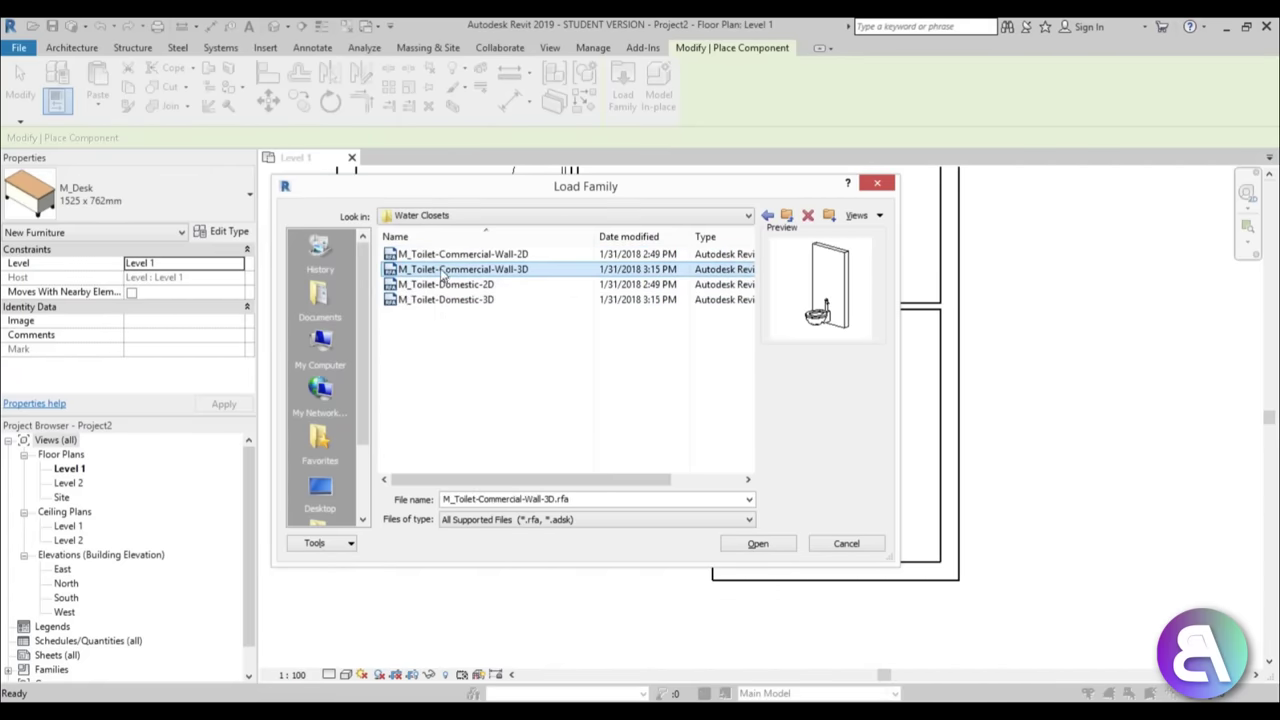
key("Up")
left_click(438, 285)
left_click(432, 300)
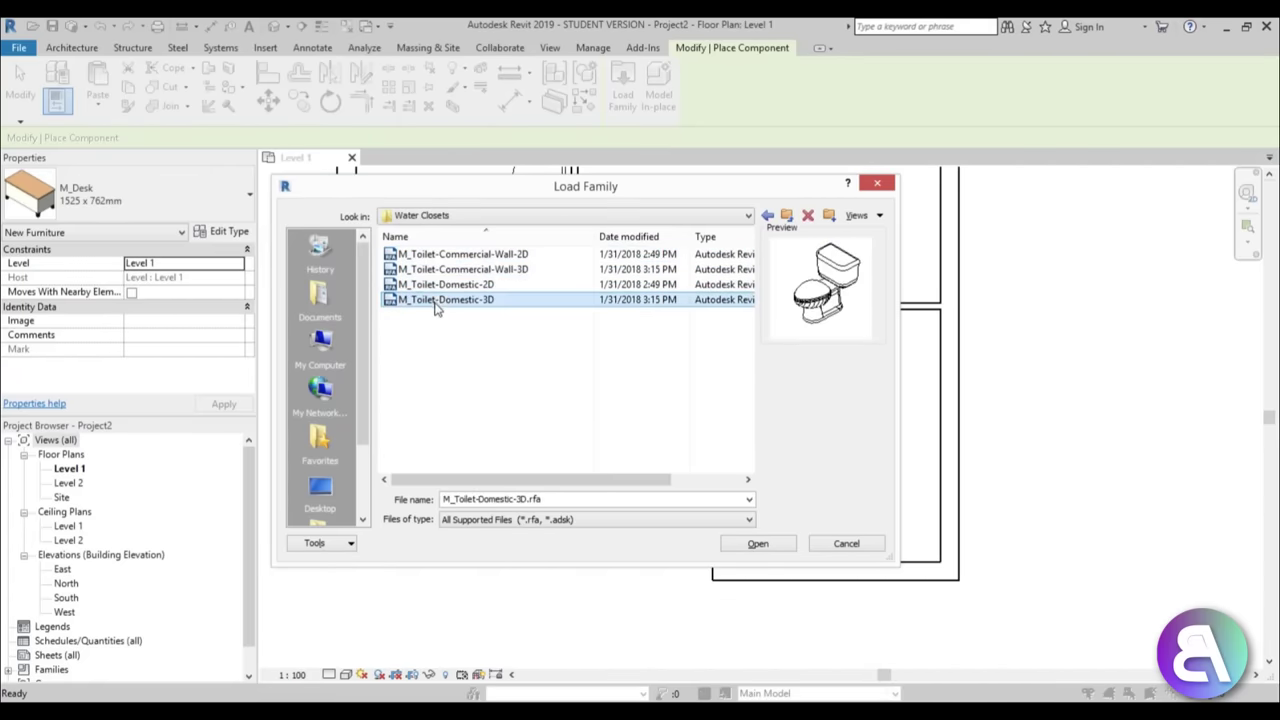
left_click(758, 543)
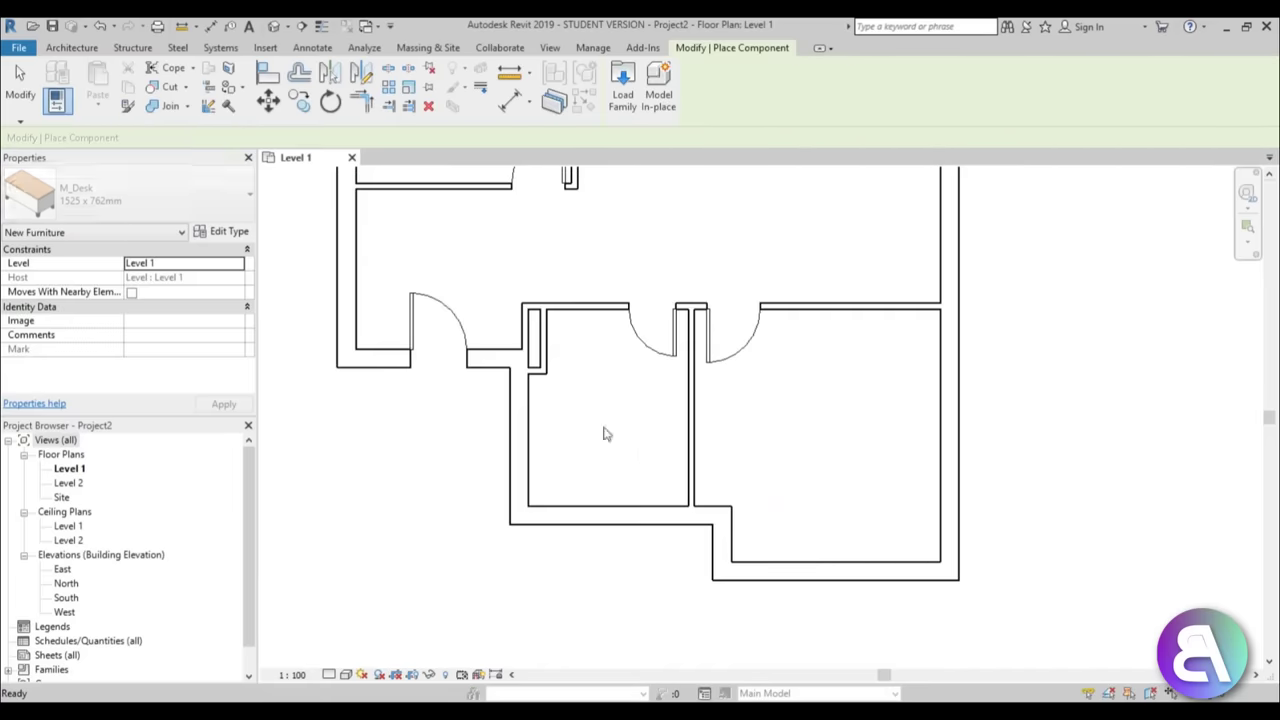
- Place the M_Toilet-Domestic-3D against the shaft wall in the small south room, facing east
scroll(571, 357, "up", 3)
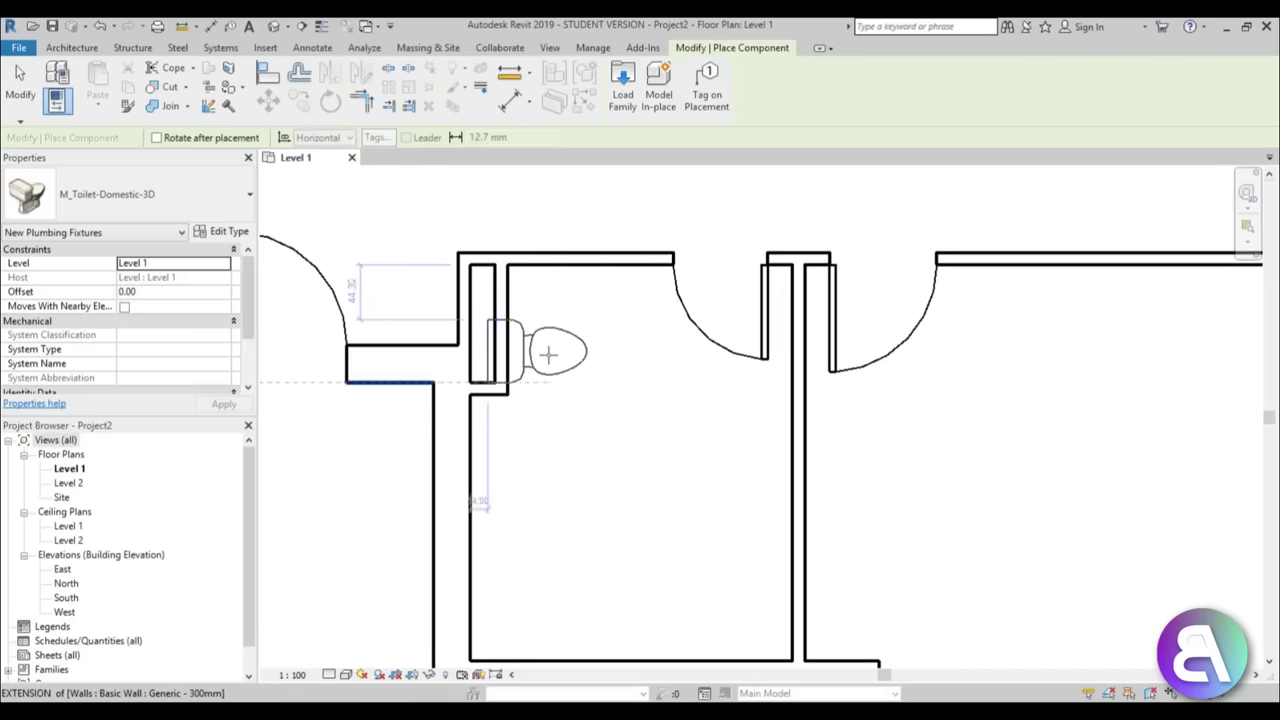
left_click(572, 336)
key("Escape")
key("Escape")
scroll(645, 462, "down", 2)
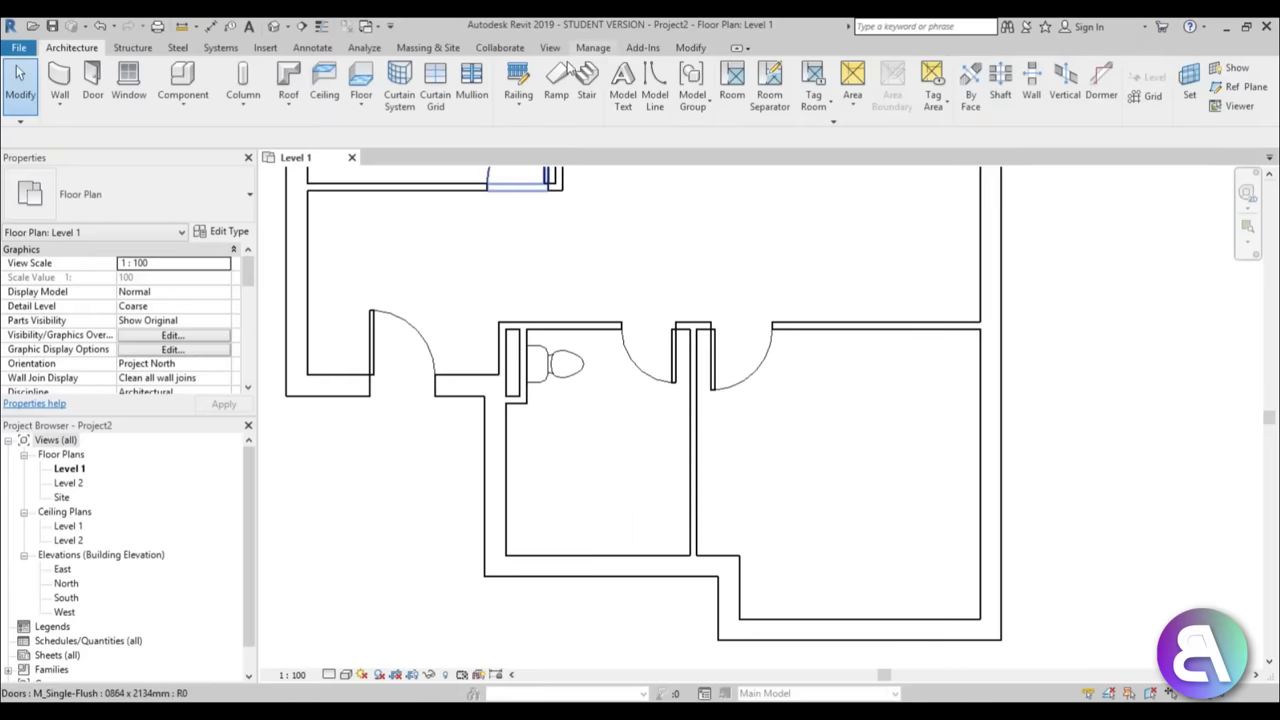
- Load the M_Tub-Free Standing-3D family from the Bathtubs folder of the plumbing fixtures library
left_click(183, 80)
left_click(622, 88)
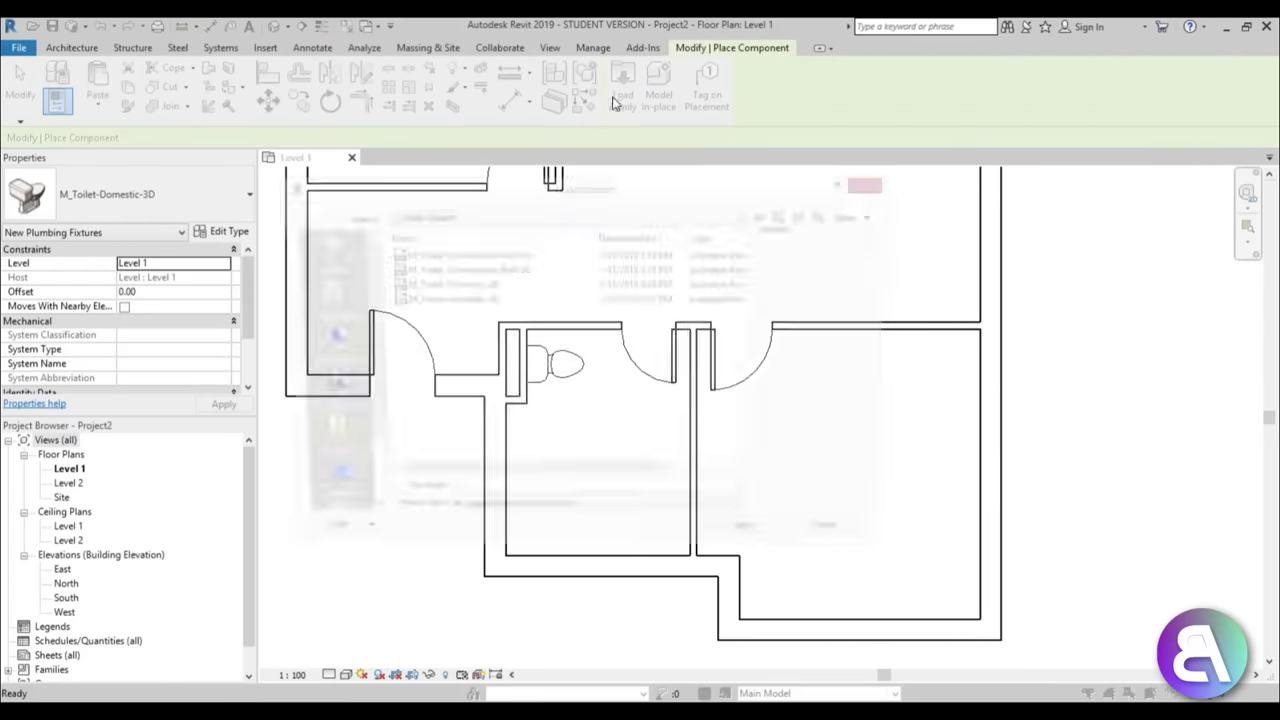
left_click(786, 216)
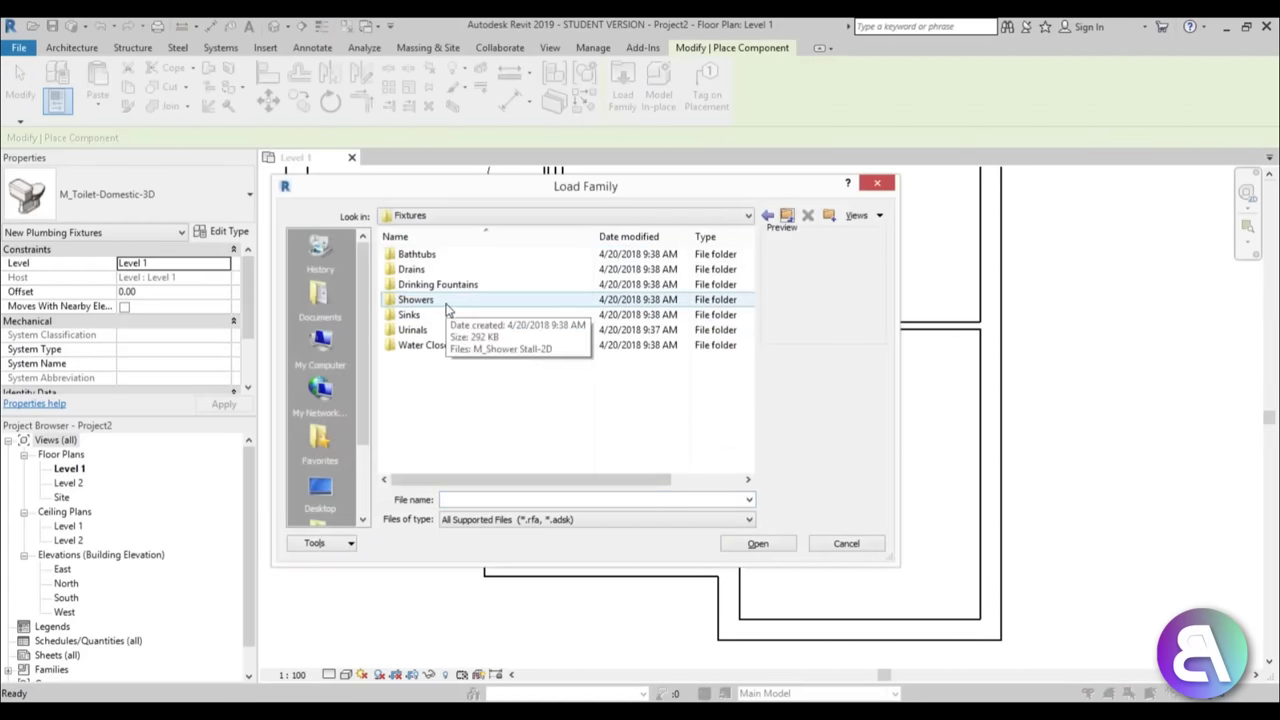
double_click(416, 254)
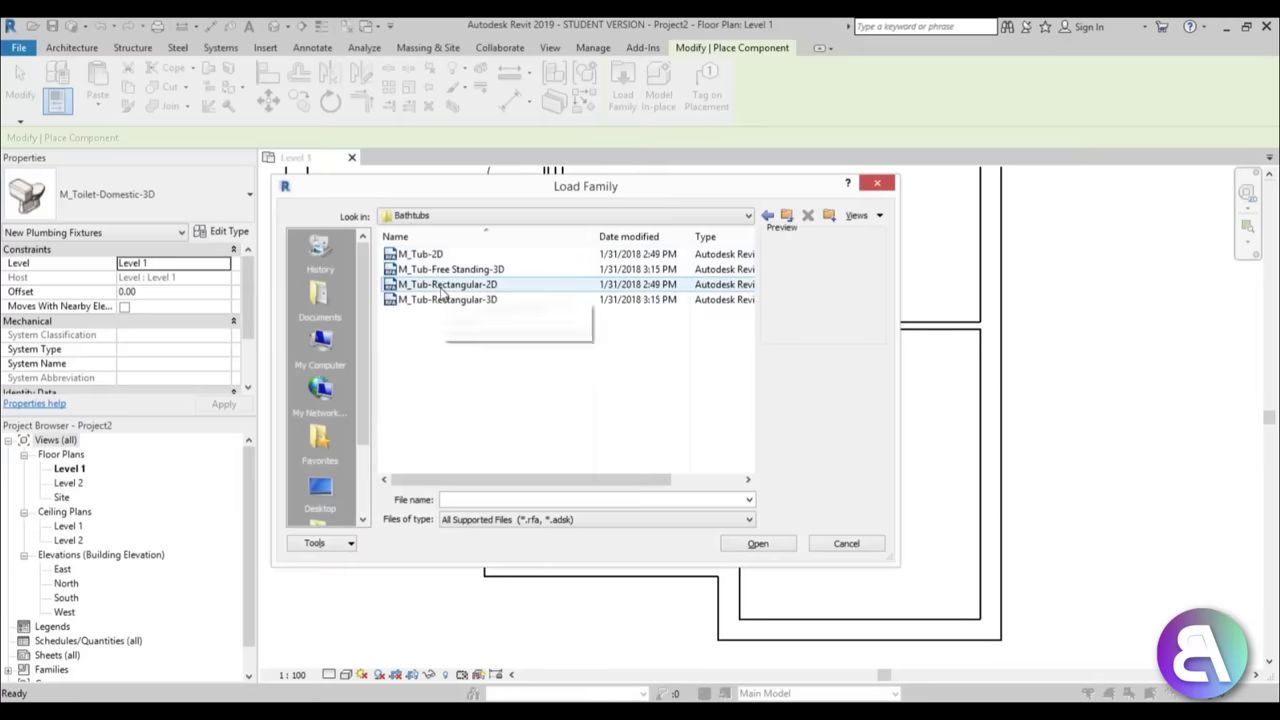
left_click(443, 285)
left_click(445, 299)
left_click(450, 270)
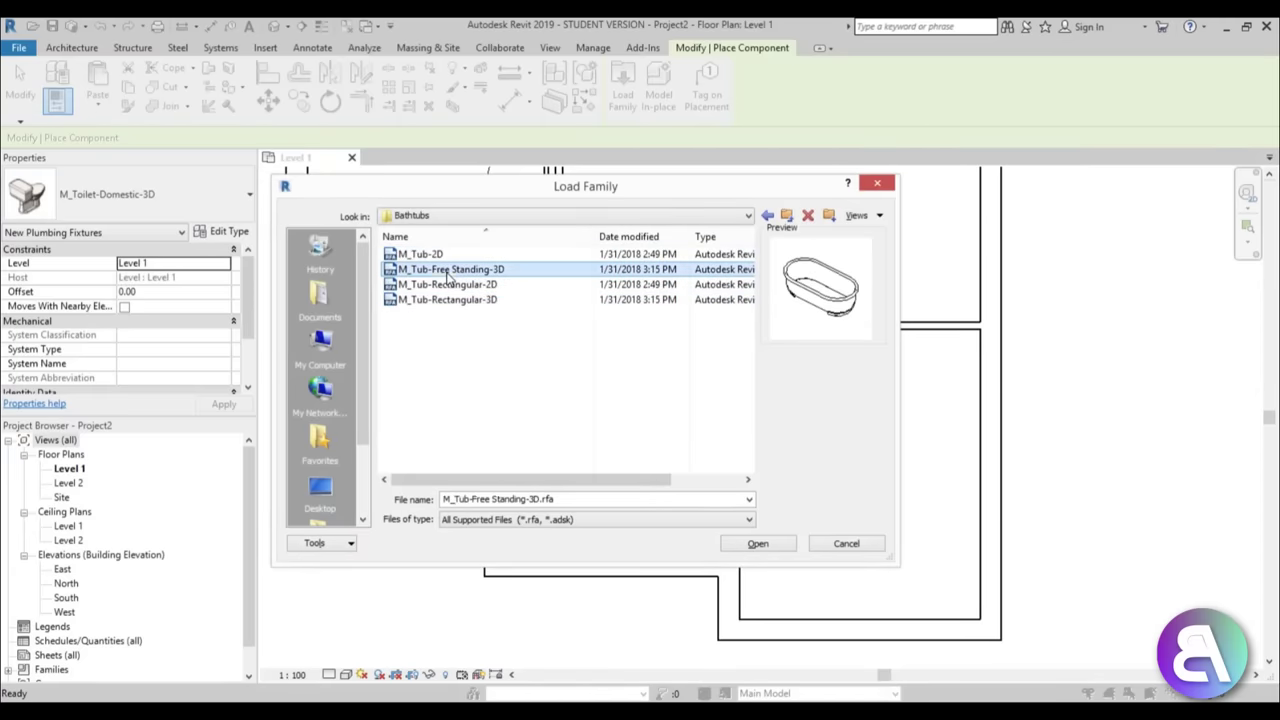
left_click(778, 543)
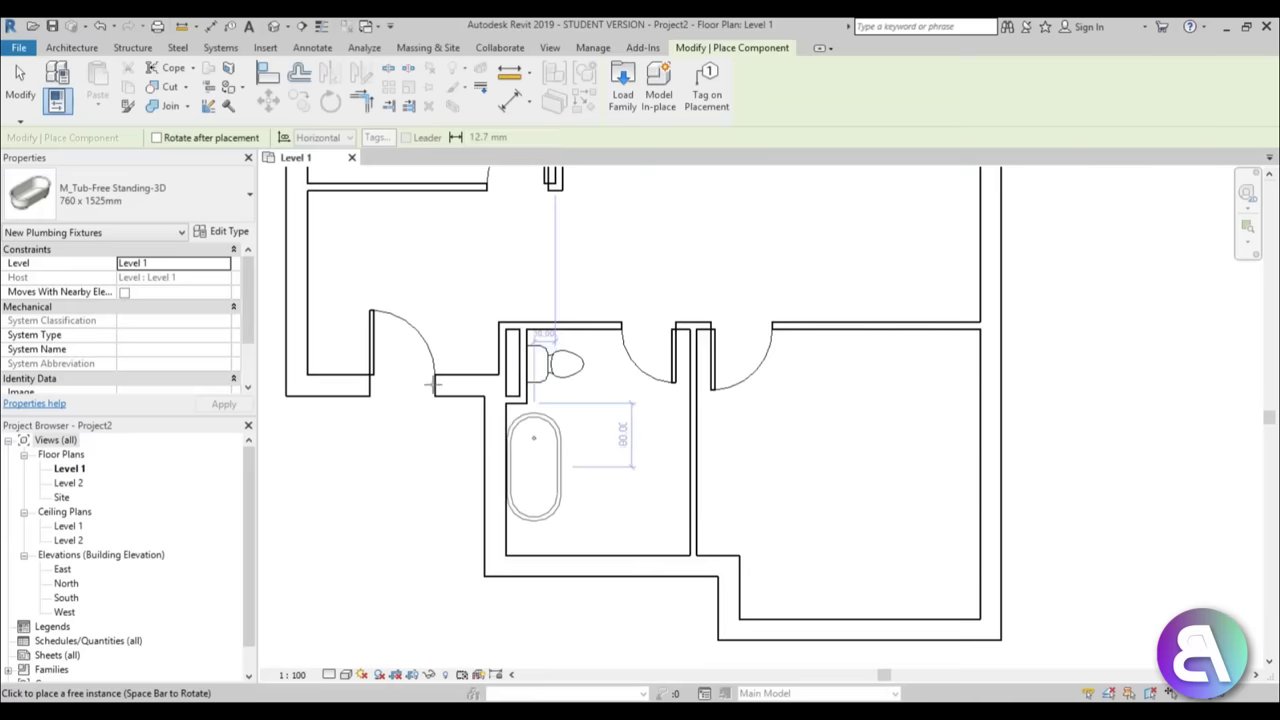
- Place the 760 x 1525mm free-standing tub upright along the bathroom's west wall, south of the toilet
left_click(135, 205)
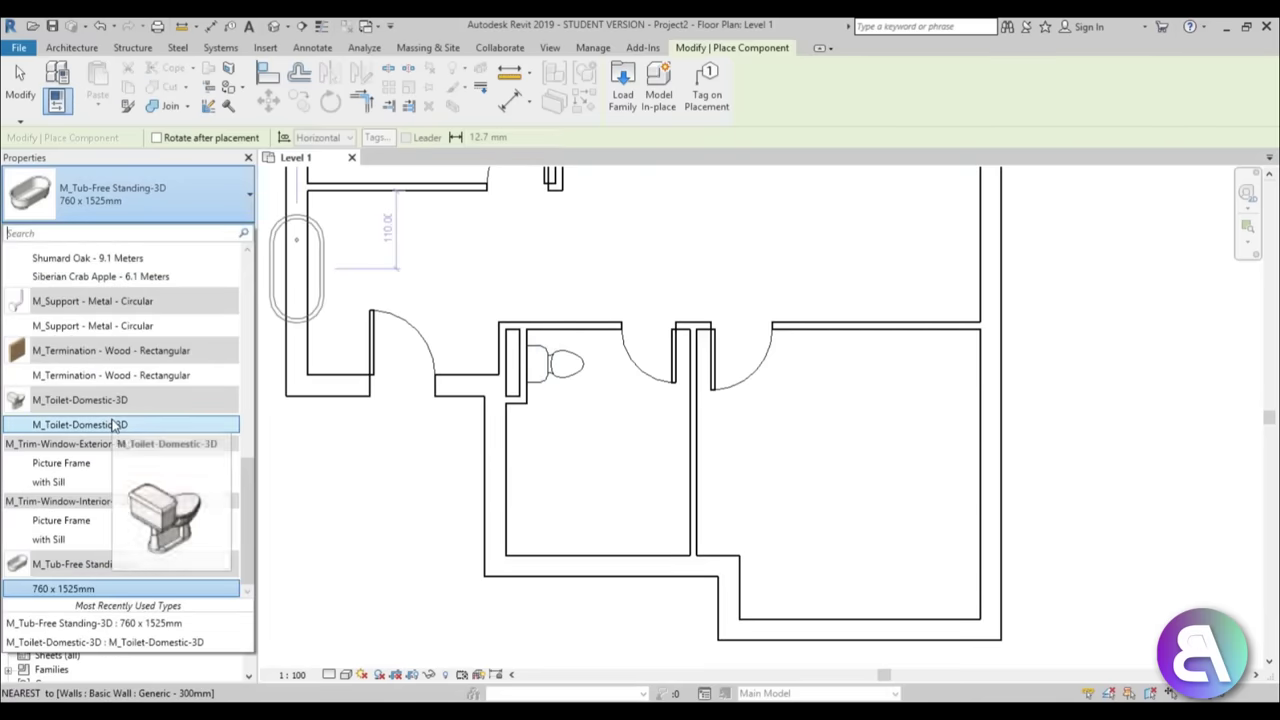
left_click(530, 460)
left_click(568, 508)
key("Escape")
key("Escape")
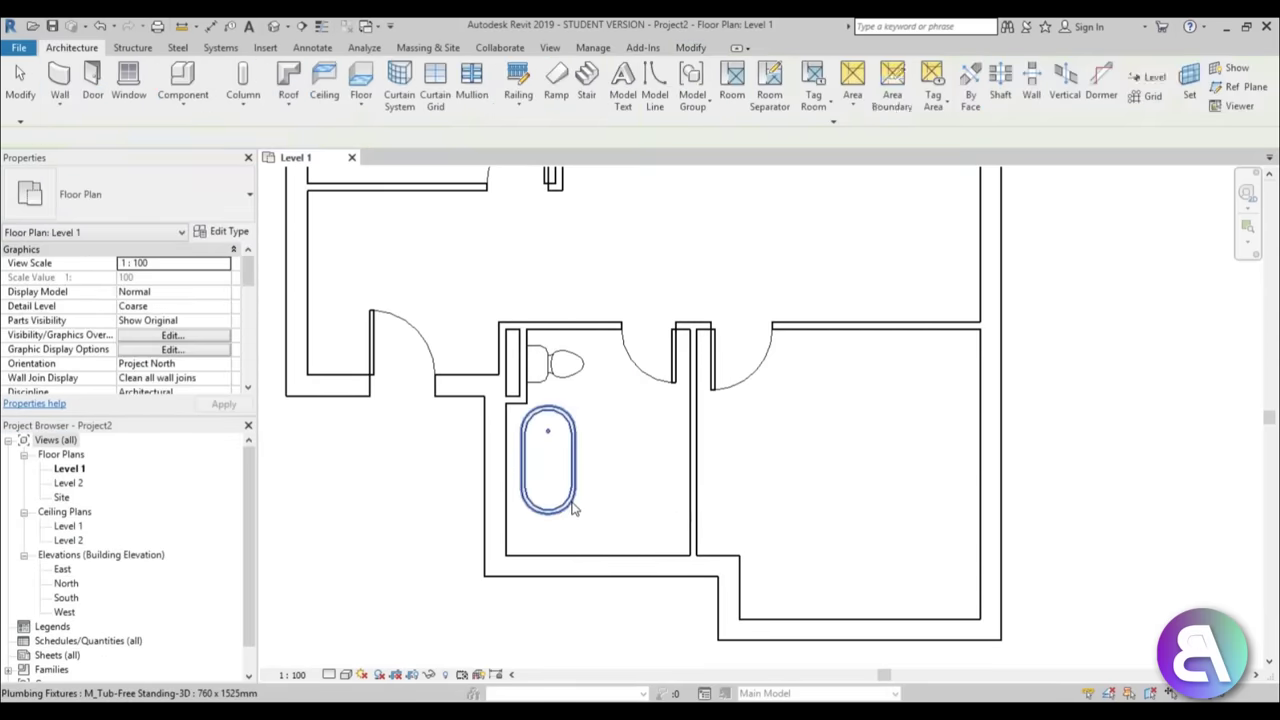
- Nudge the bathtub south and west so it sits closer to the bathroom's southwest corner
left_click(568, 505)
key("Down")
key("Down")
key("Down")
key("Down")
key("Left")
key("Left")
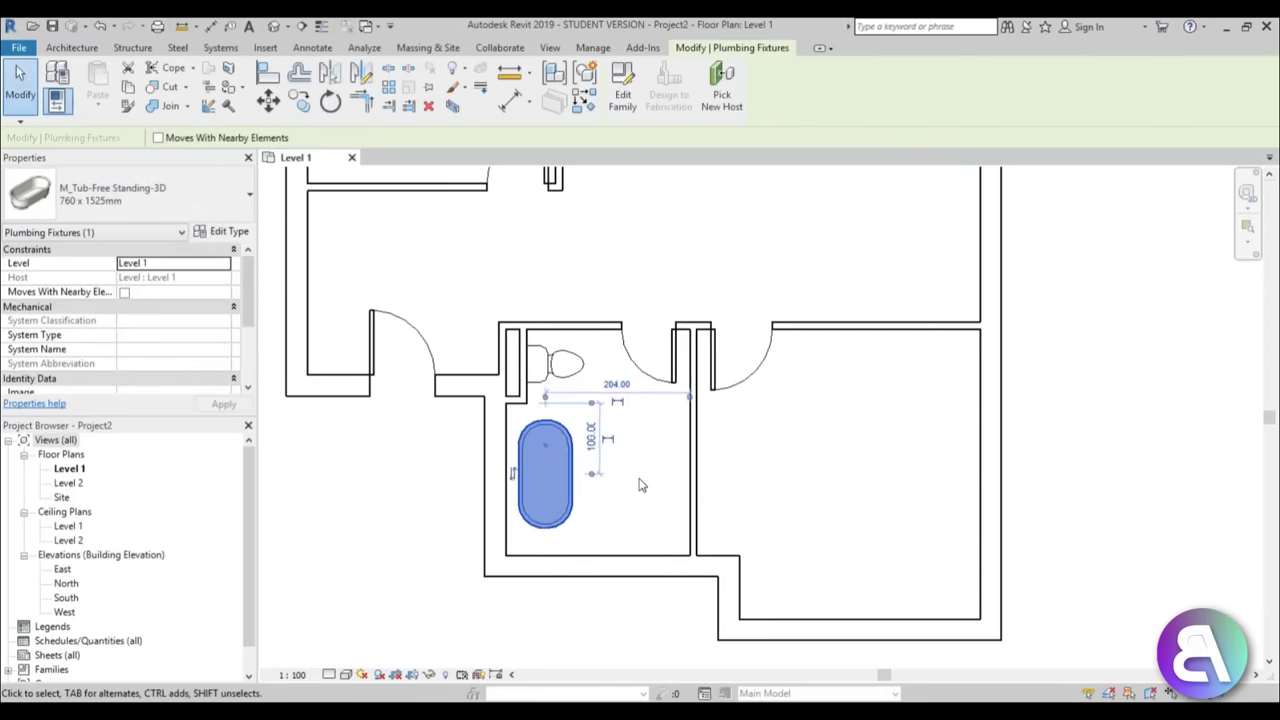
key("Escape")
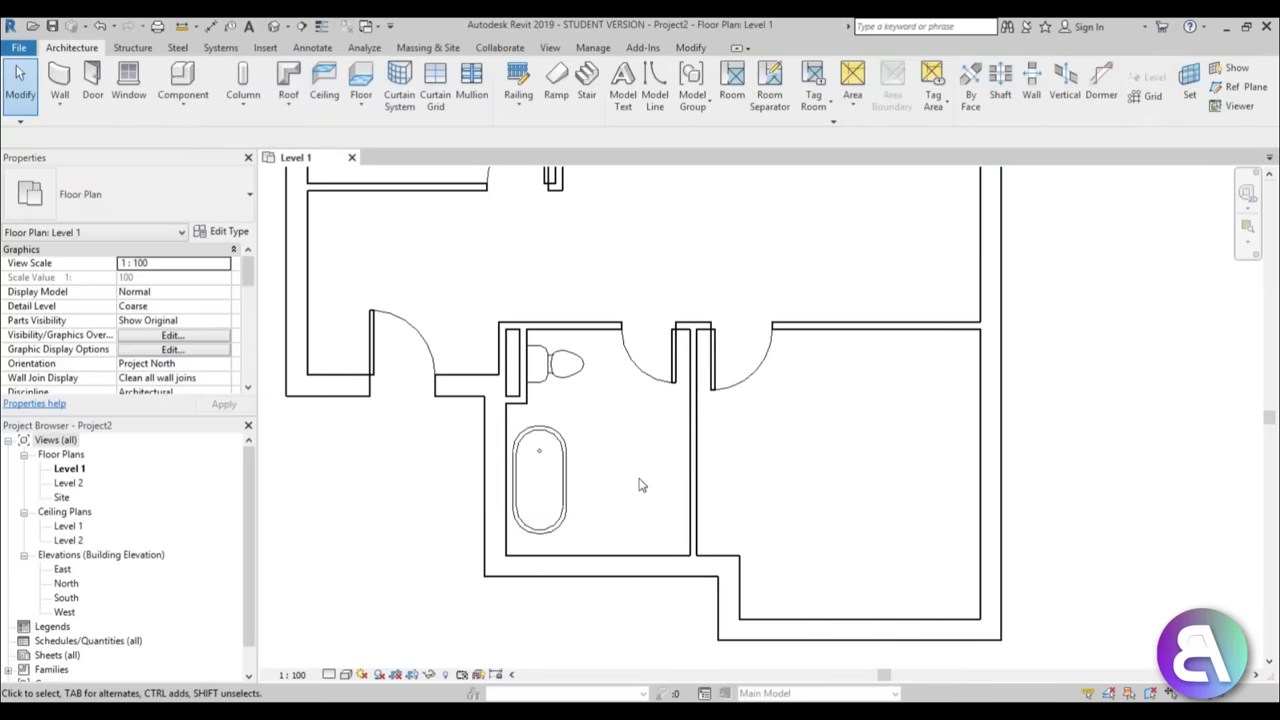
- Preview the families in the Sinks library folder and load M_Sink-Single-2D into the project
scroll(645, 470, "up", 1)
scroll(666, 446, "up", 1)
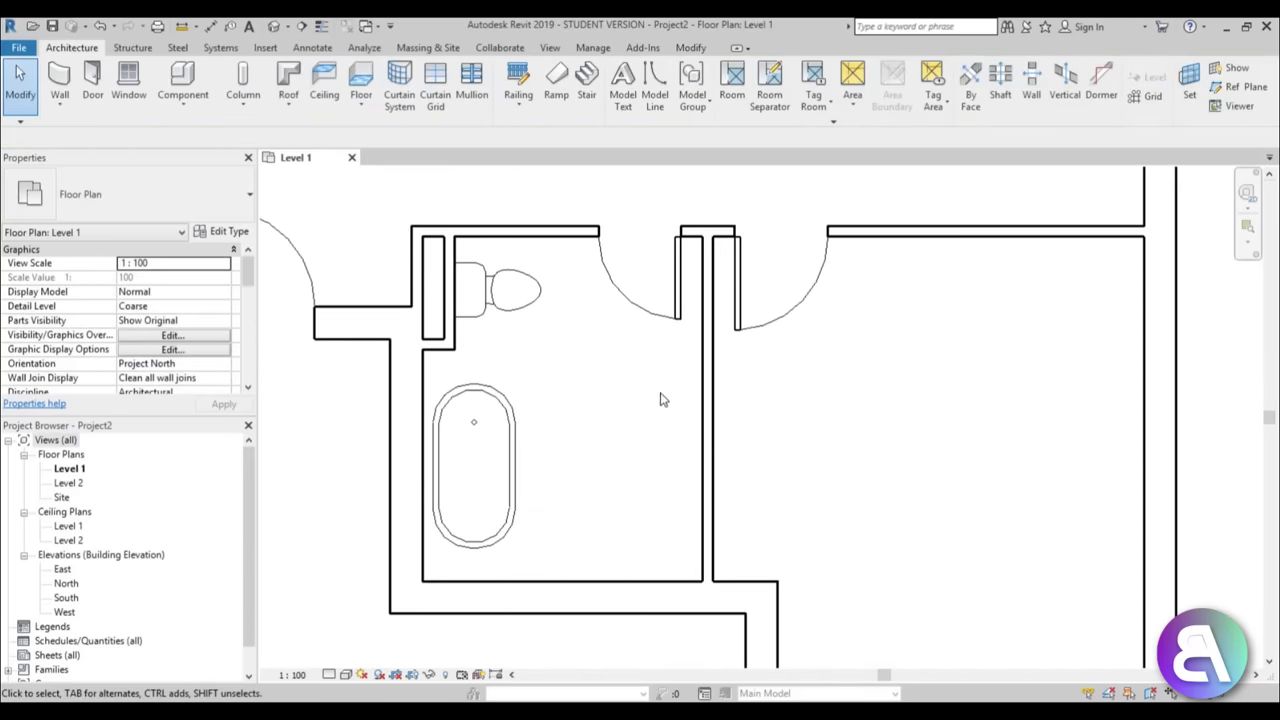
left_click(184, 78)
left_click(622, 100)
left_click(787, 216)
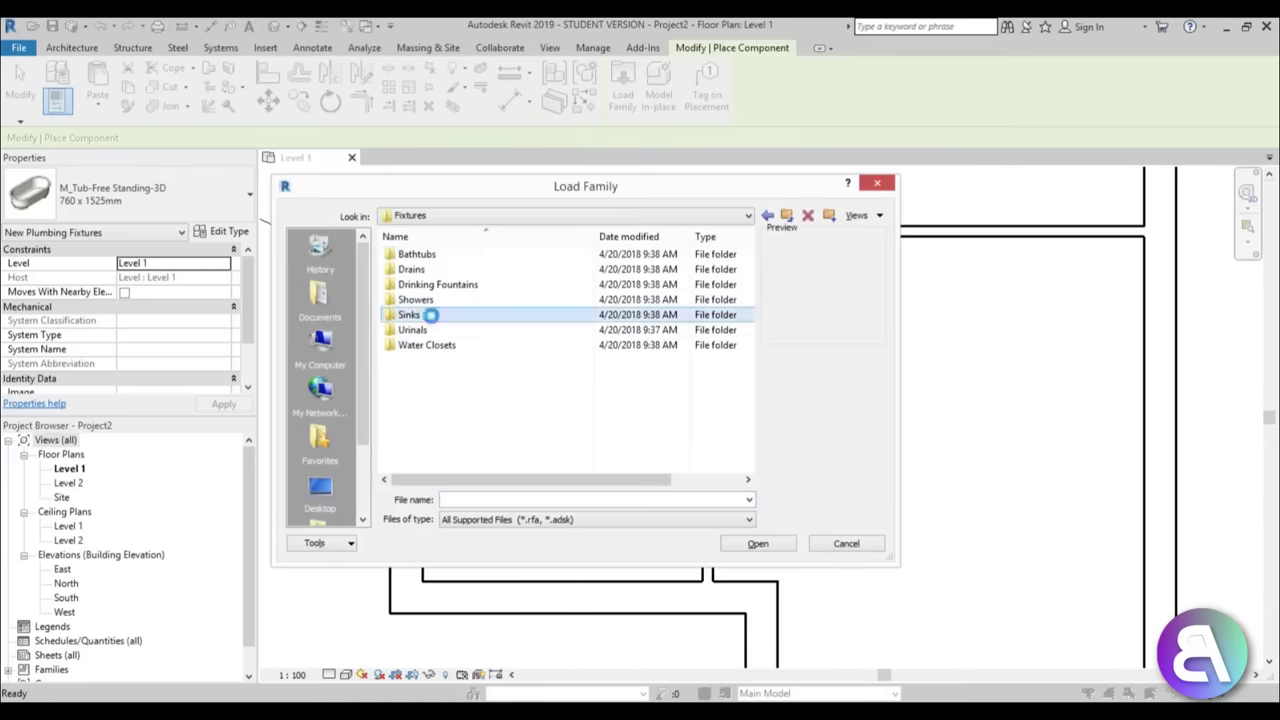
double_click(431, 318)
left_click(435, 360)
left_click(437, 375)
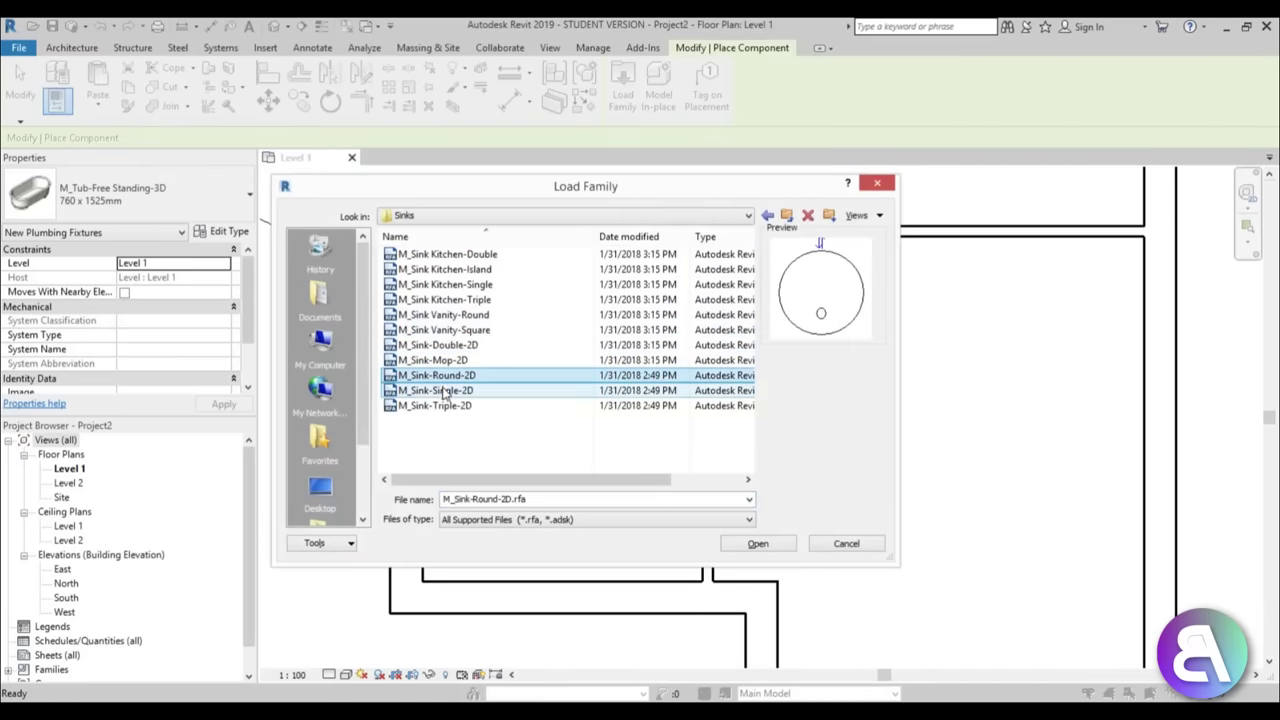
left_click(440, 391)
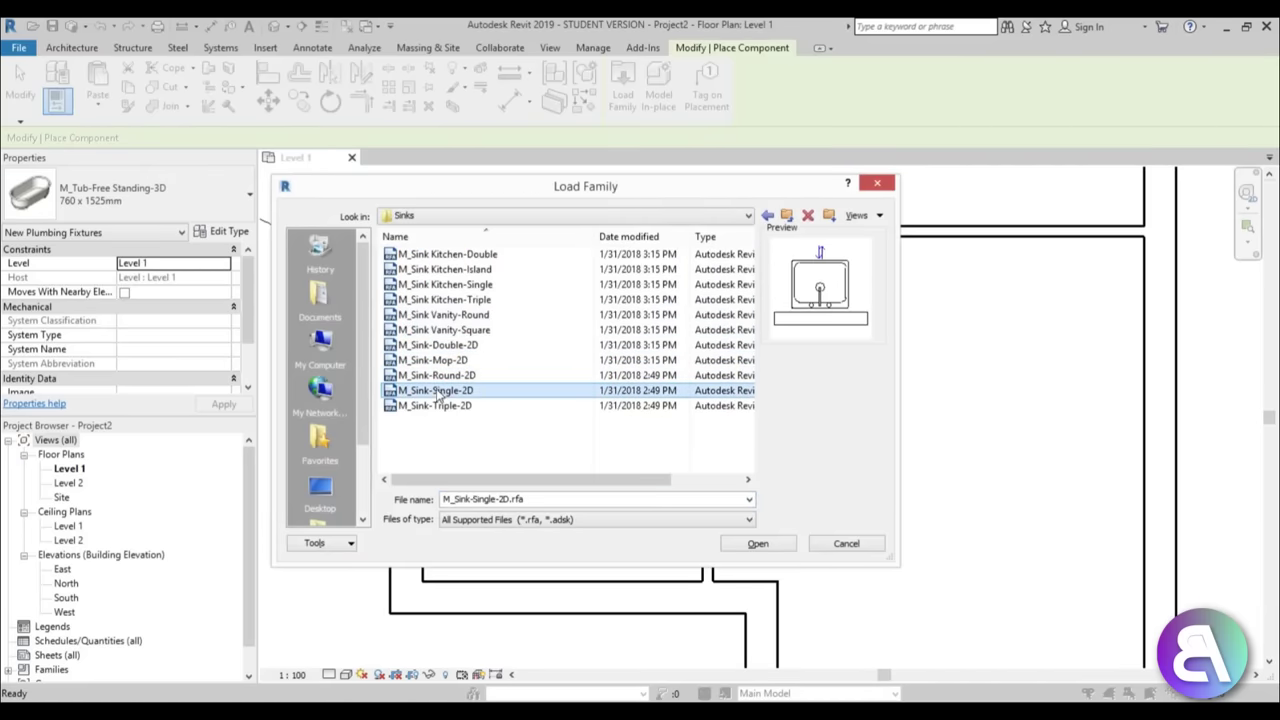
left_click(757, 544)
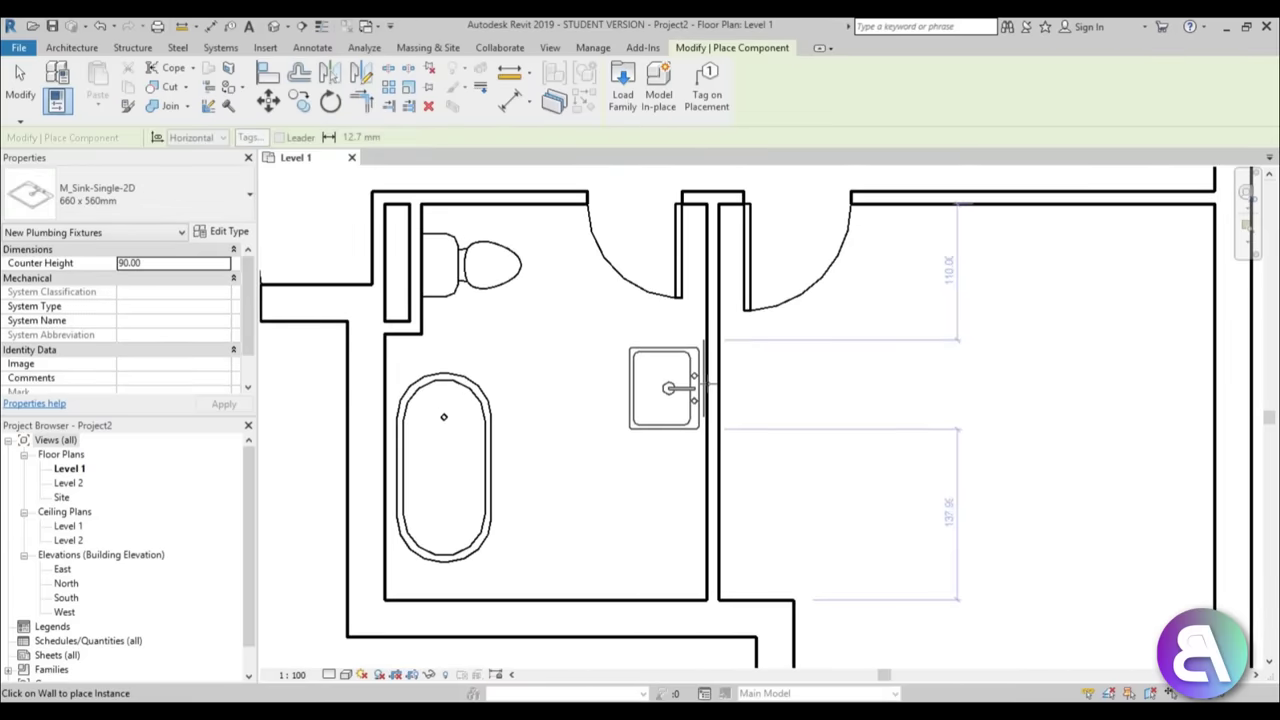
- Place the 660 x 560mm single sink on the bathroom's east partition, opposite the bathtub
left_click(706, 405)
key("Escape")
key("Escape")
middle_click_drag(677, 509, 606, 376)
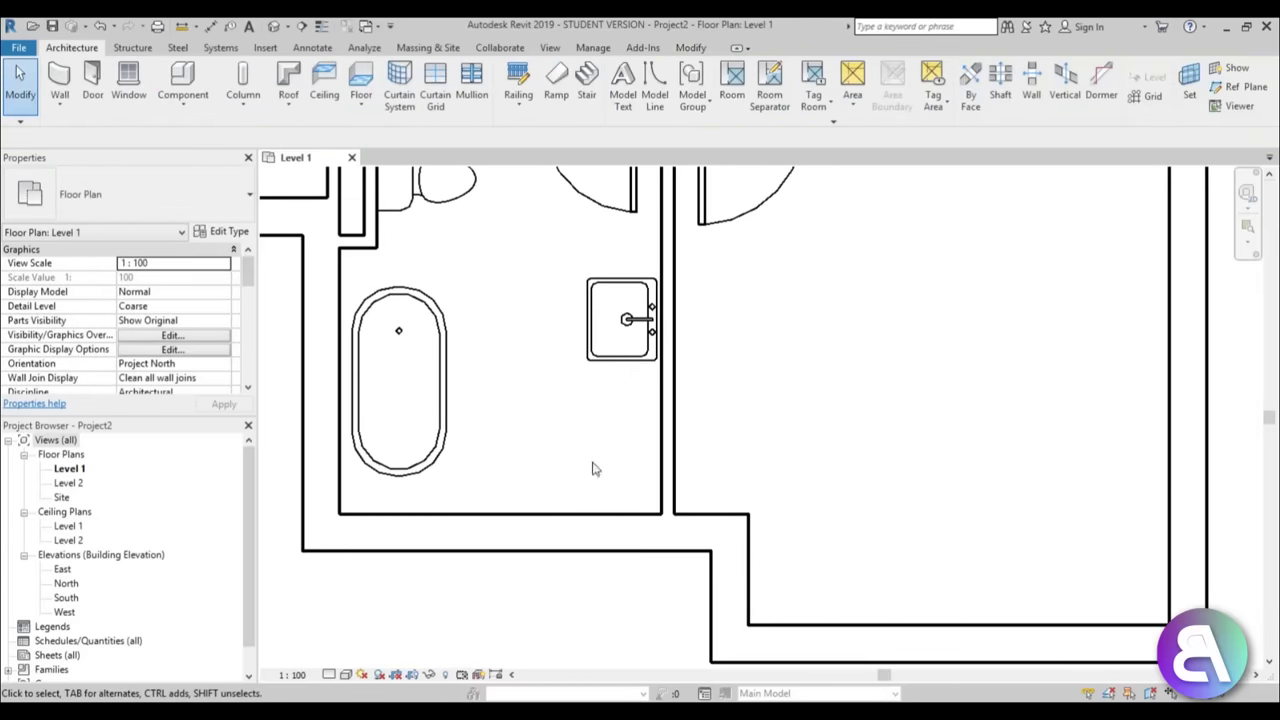
middle_click_drag(603, 474, 603, 486)
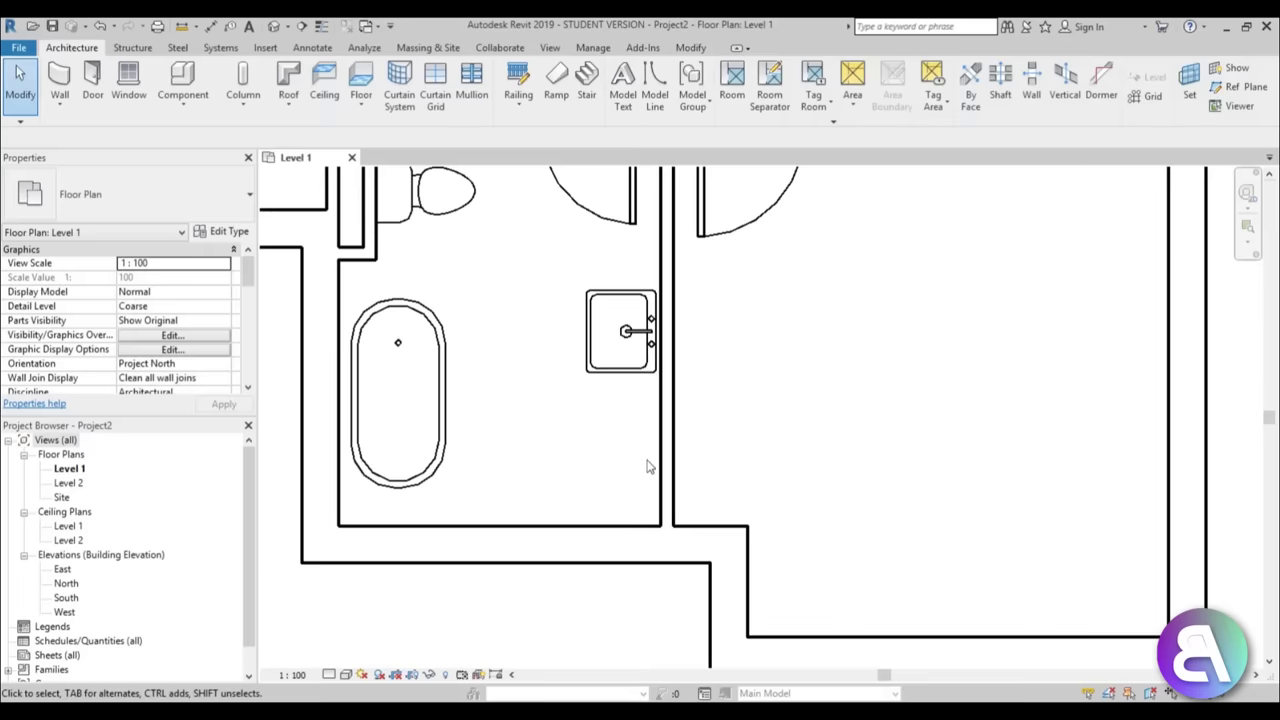
left_click(667, 460)
scroll(690, 480, "down", 2)
middle_click_drag(694, 483, 706, 433)
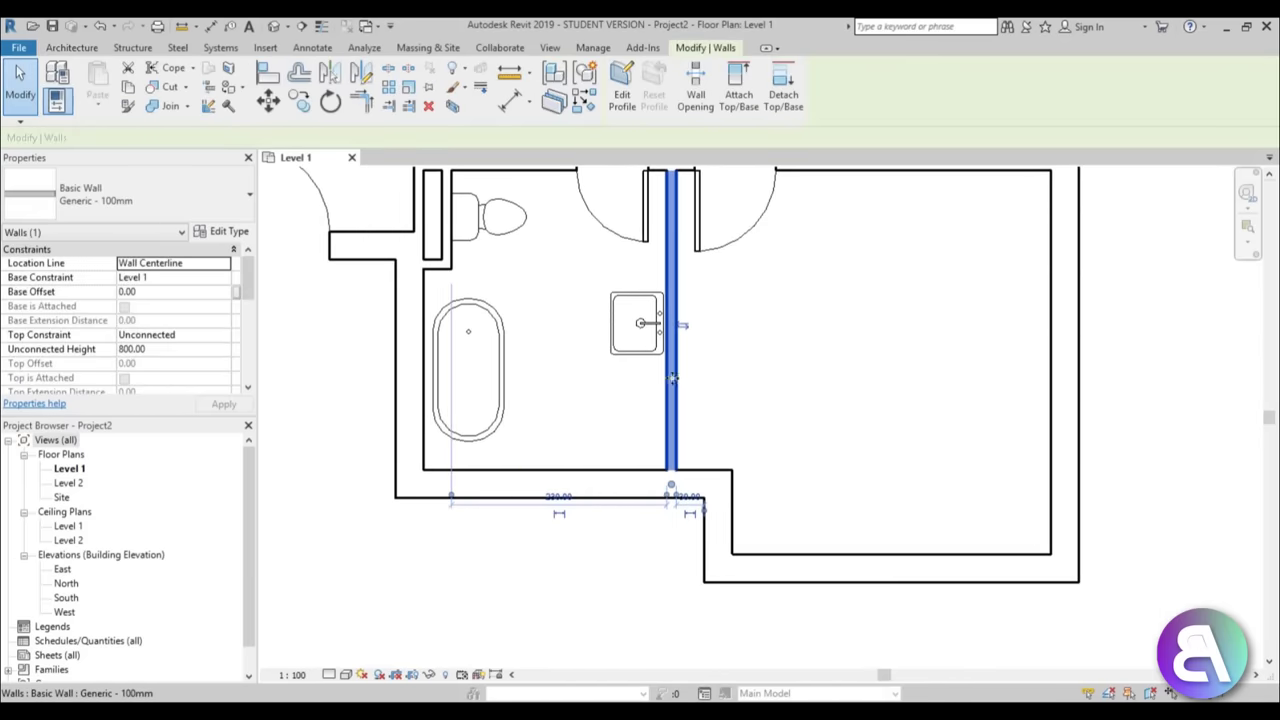
key("Delete")
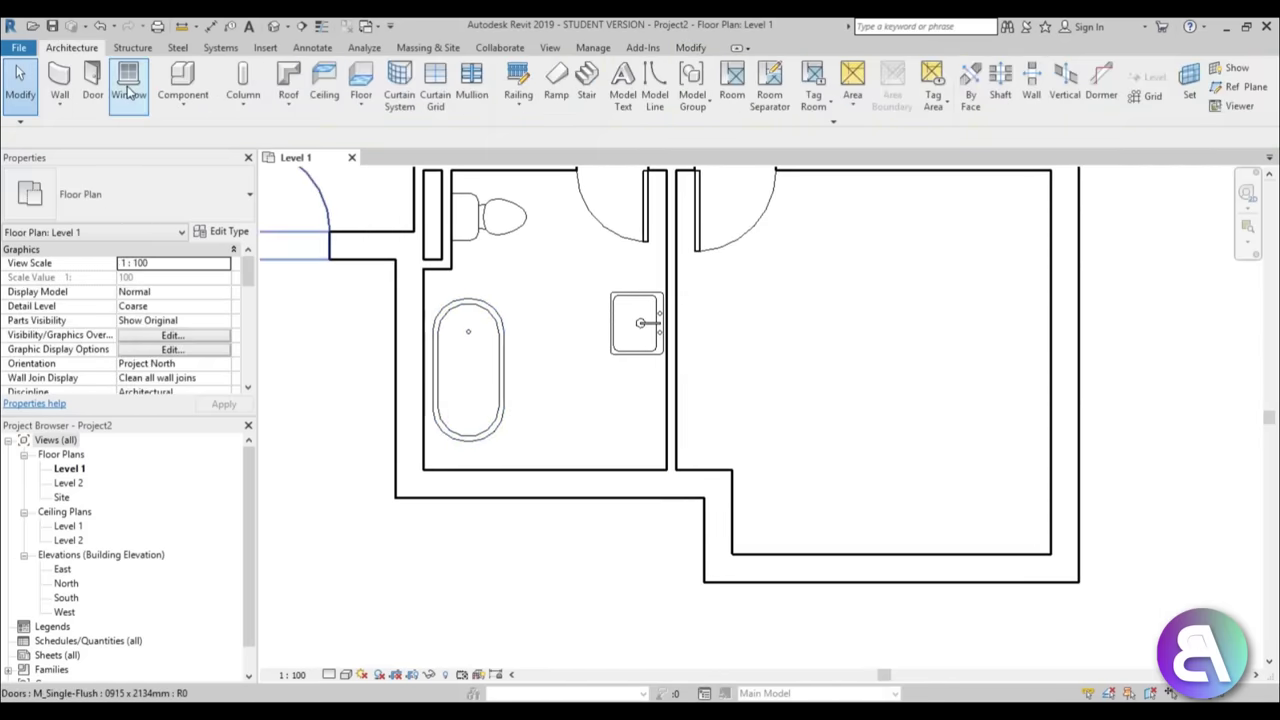
- Draw a Generic - 100mm stub wall about 80 cm long westward from the east partition, just south of the sink
left_click(59, 80)
scroll(670, 380, "up", 1)
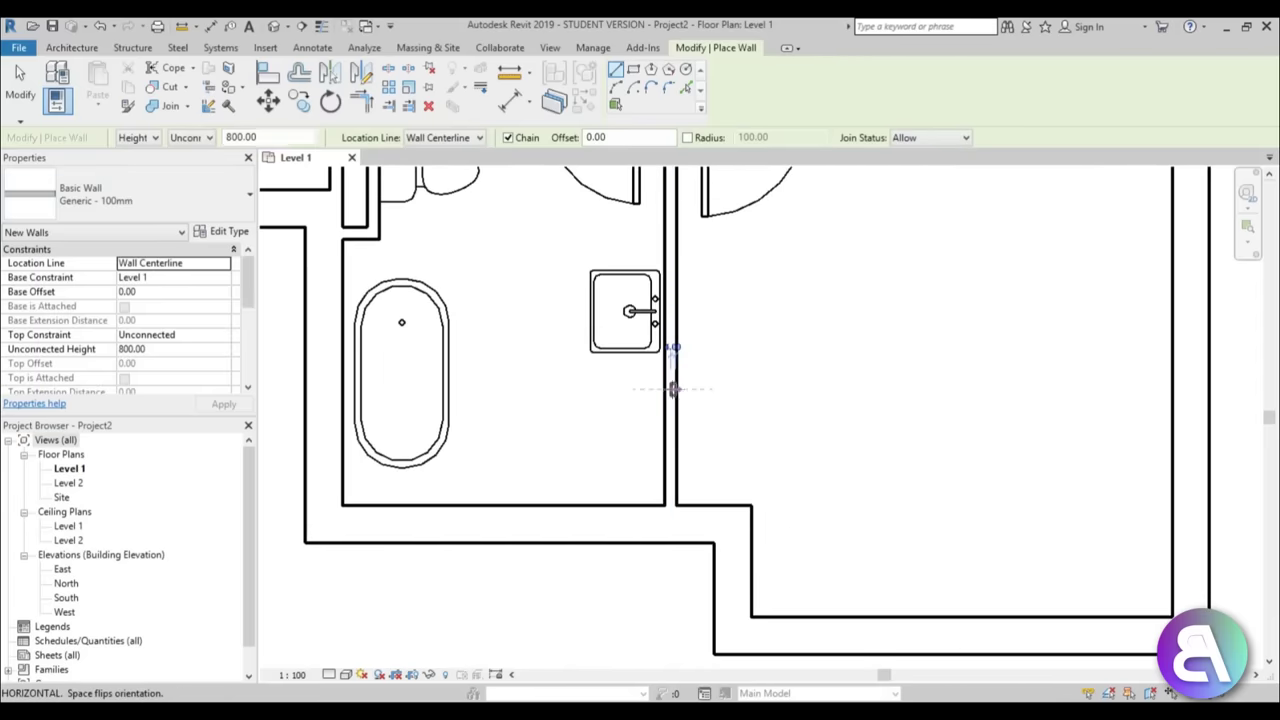
left_click(670, 388)
left_click(571, 388)
key("Escape")
key("Escape")
- Set the clear distance between the stub wall and the bathroom's south wall to 80 cm
left_click(611, 390)
left_click(518, 450)
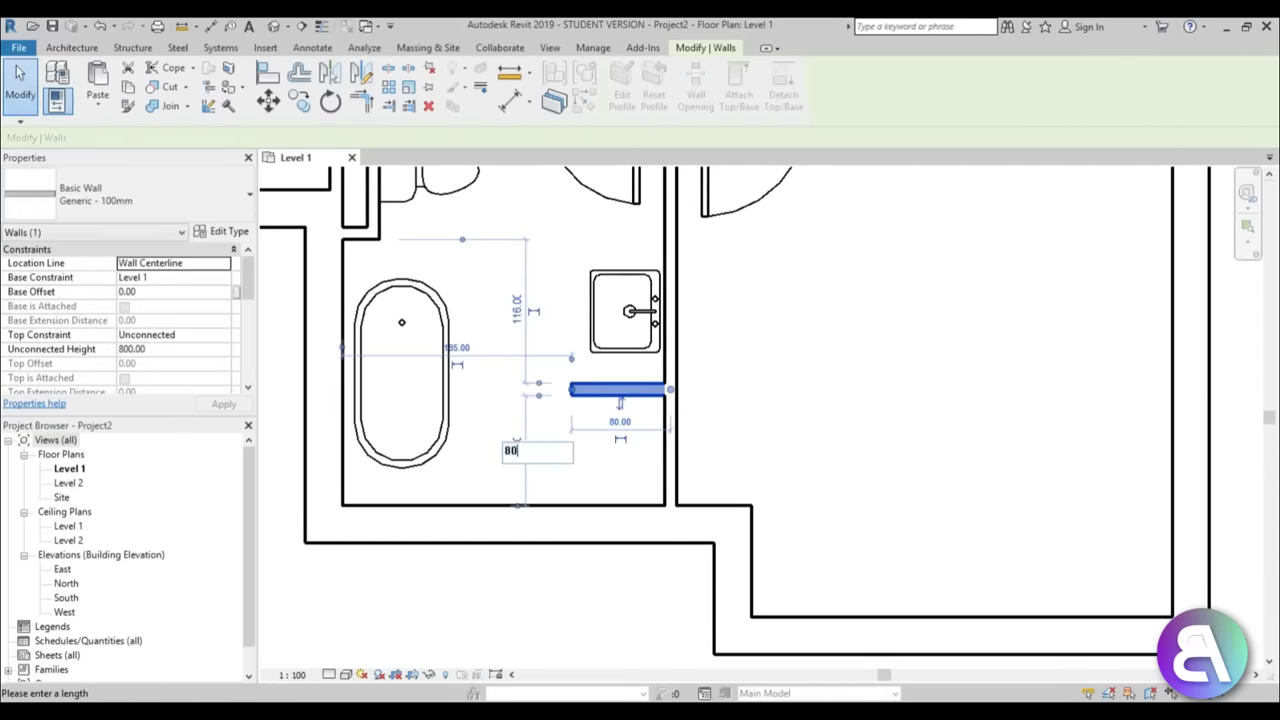
type("80")
key("Return")
left_click(660, 477)
mouse_move(611, 479)
middle_mouse_down()
mouse_move(570, 440)
mouse_move(634, 474)
mouse_move(623, 484)
middle_mouse_up()
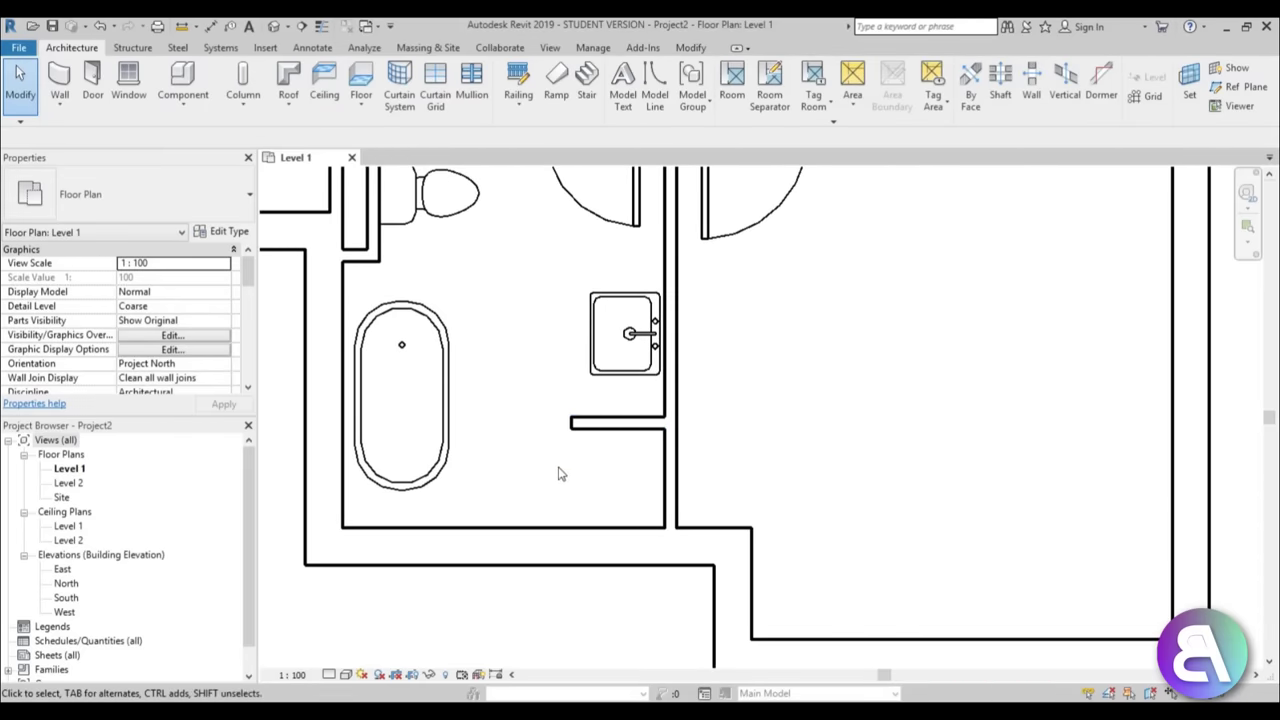
- Draw a Thin Lines detail line from the stub wall's south face to the south wall, closing the shower niche, and nudge it west
left_click(311, 48)
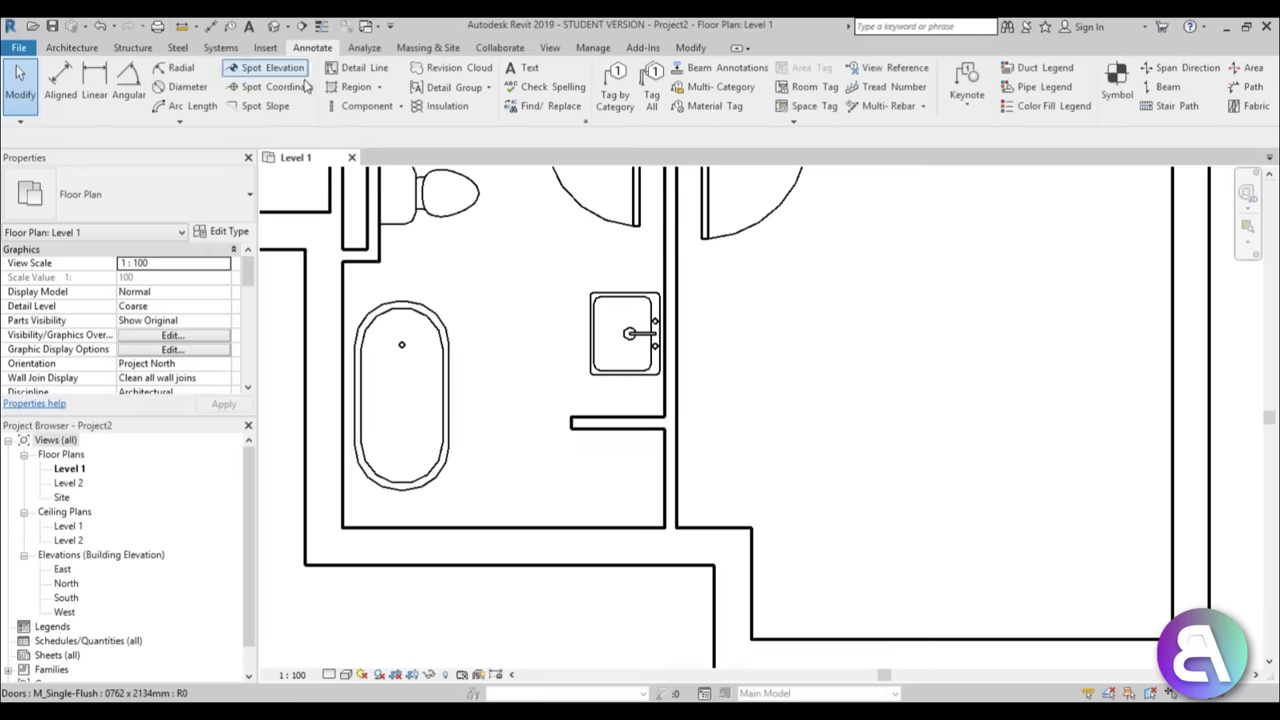
left_click(375, 70)
scroll(578, 430, "up", 2)
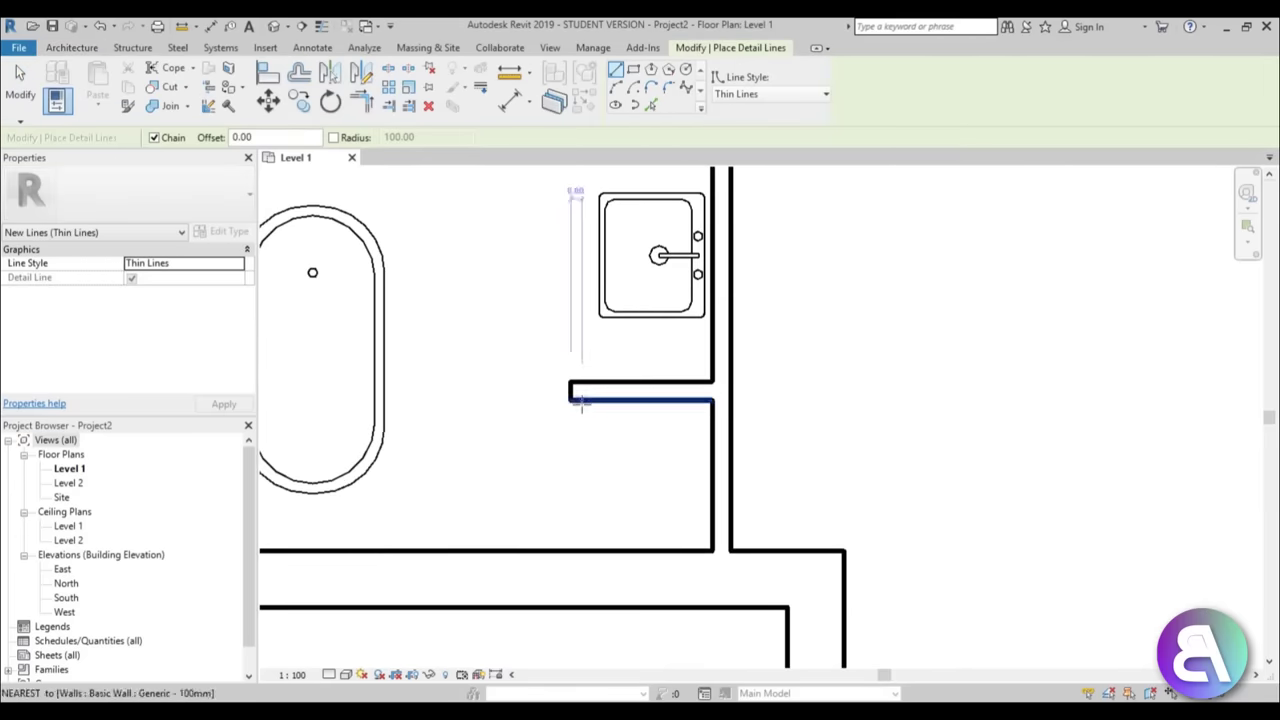
left_click(581, 403)
left_click(581, 550)
key("Escape")
key("Escape")
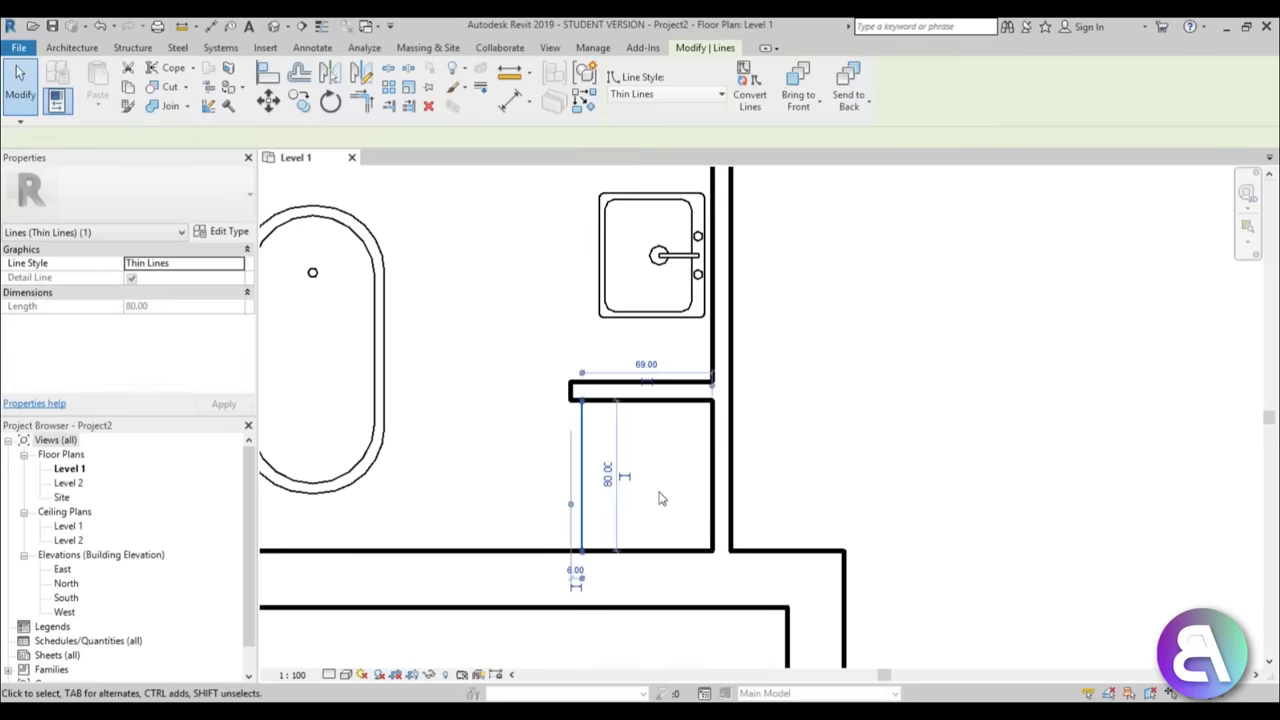
left_click(660, 501)
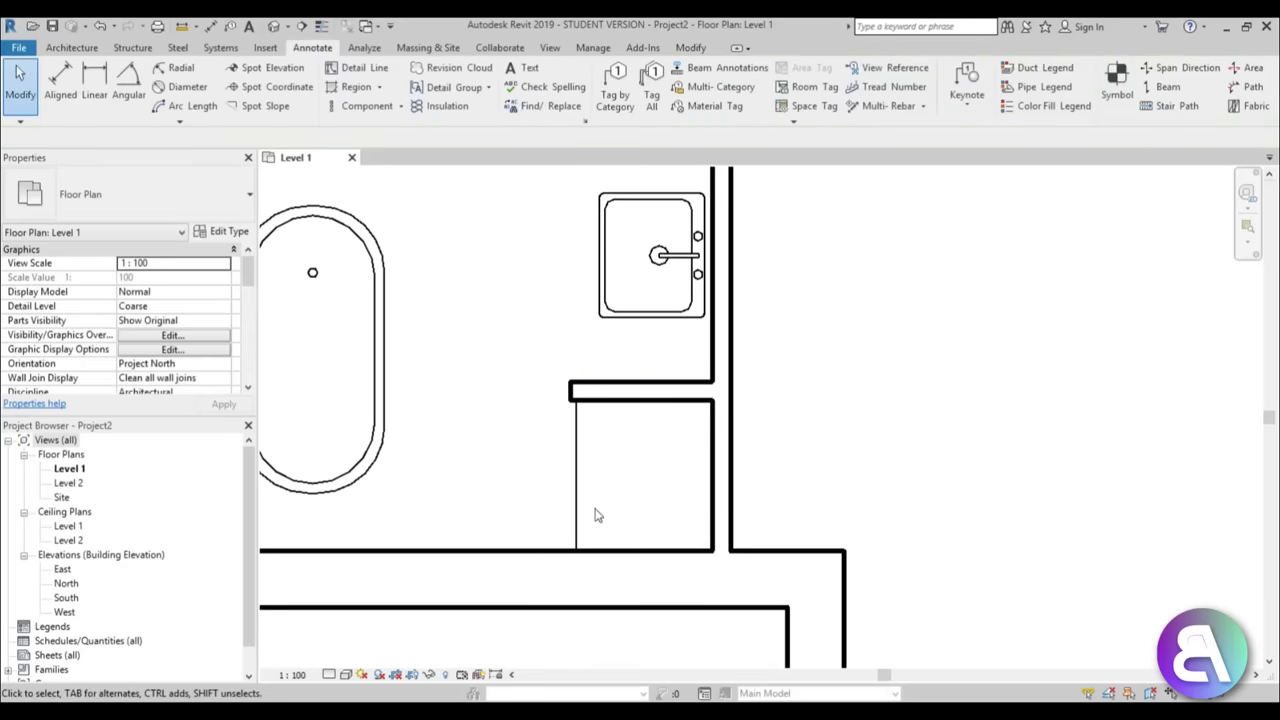
- Nudge the sink slightly north along the partition, away from the stub wall
scroll(590, 508, "down", 3)
scroll(600, 450, "up", 2)
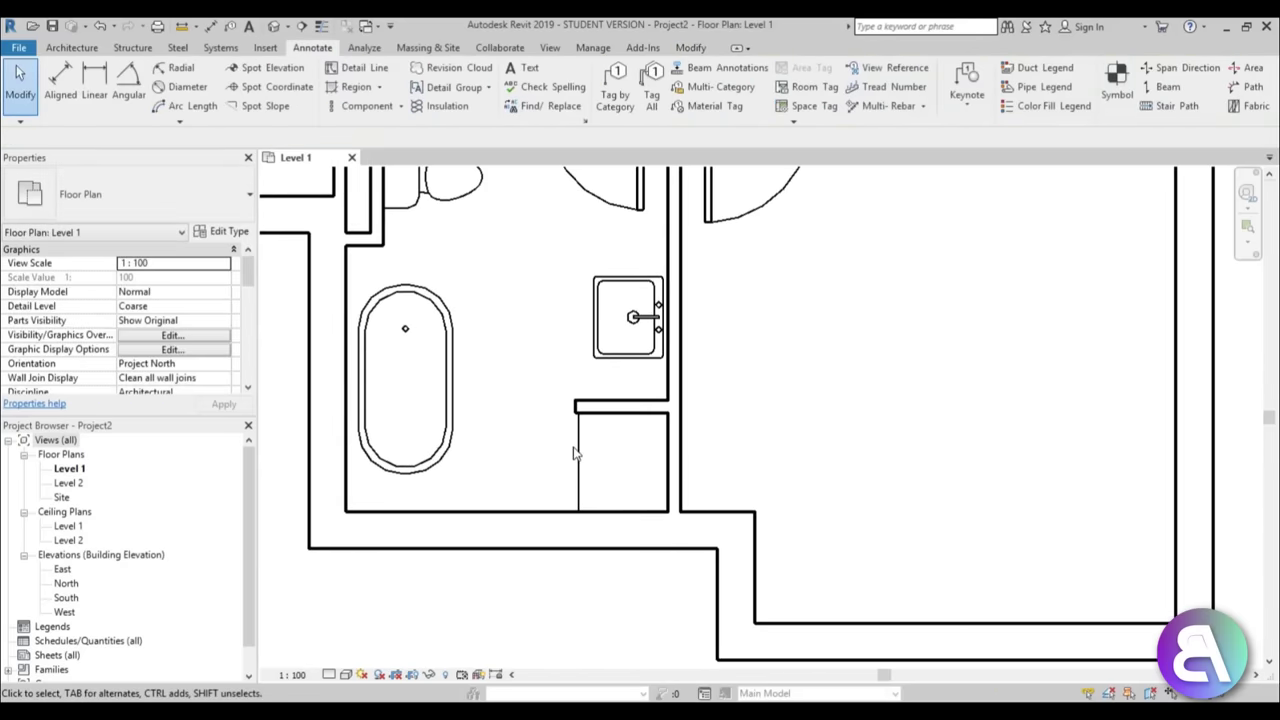
scroll(552, 423, "down", 2)
left_click(603, 401)
key("Up")
key("Up")
left_click(530, 420)
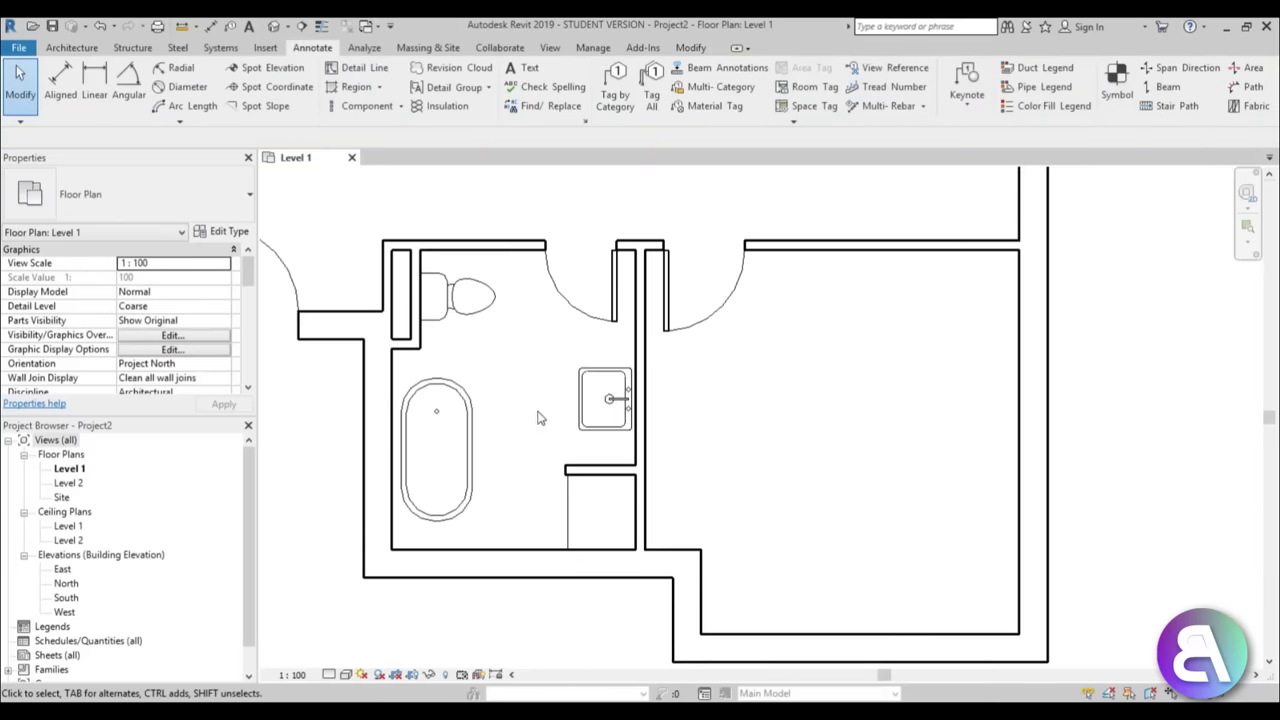
- Place an M_Fixed 0610 x 0610mm window in the bathroom's south wall between the tub and shower niche, and nudge it slightly west
scroll(530, 440, "down", 3)
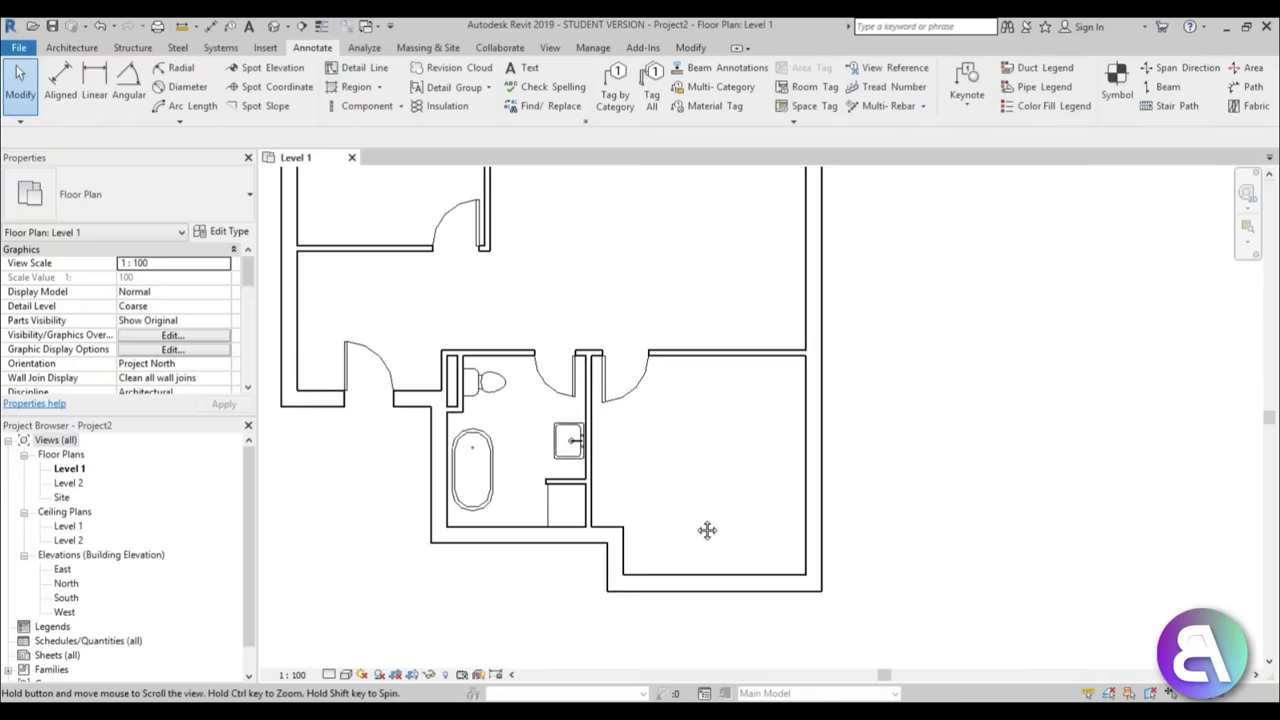
scroll(706, 528, "down", 2)
scroll(693, 594, "down", 1)
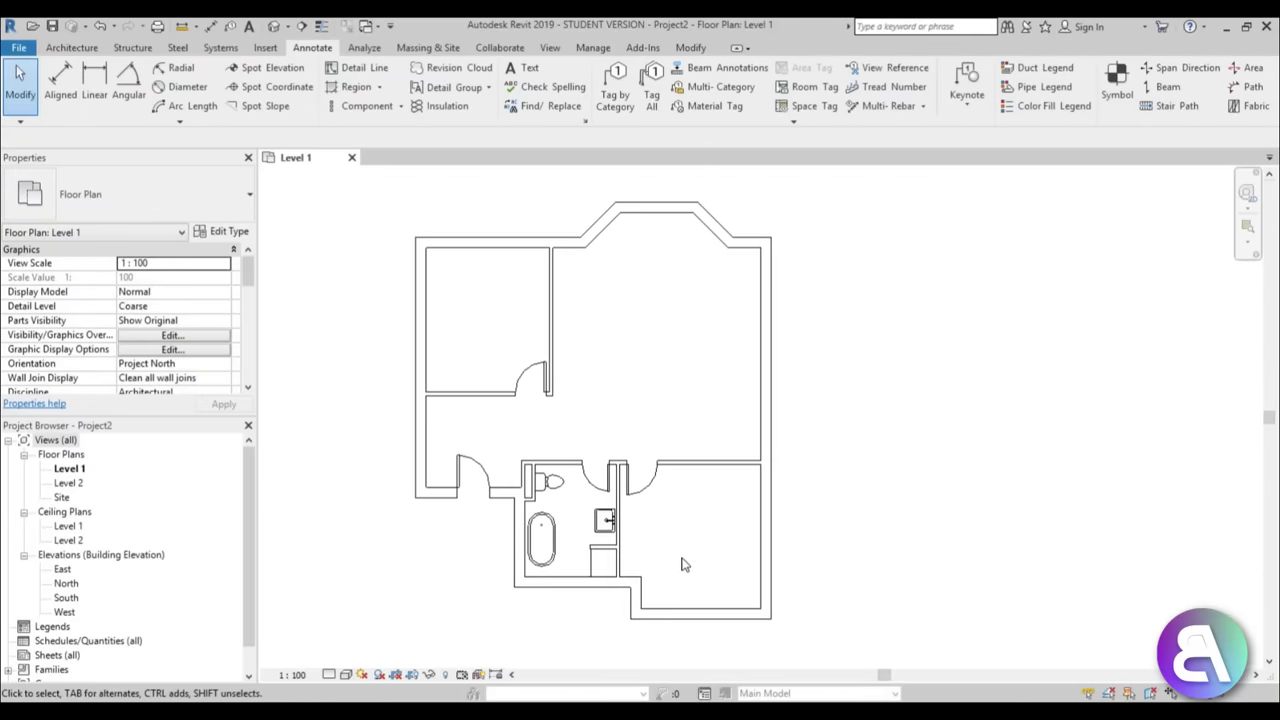
left_click(66, 50)
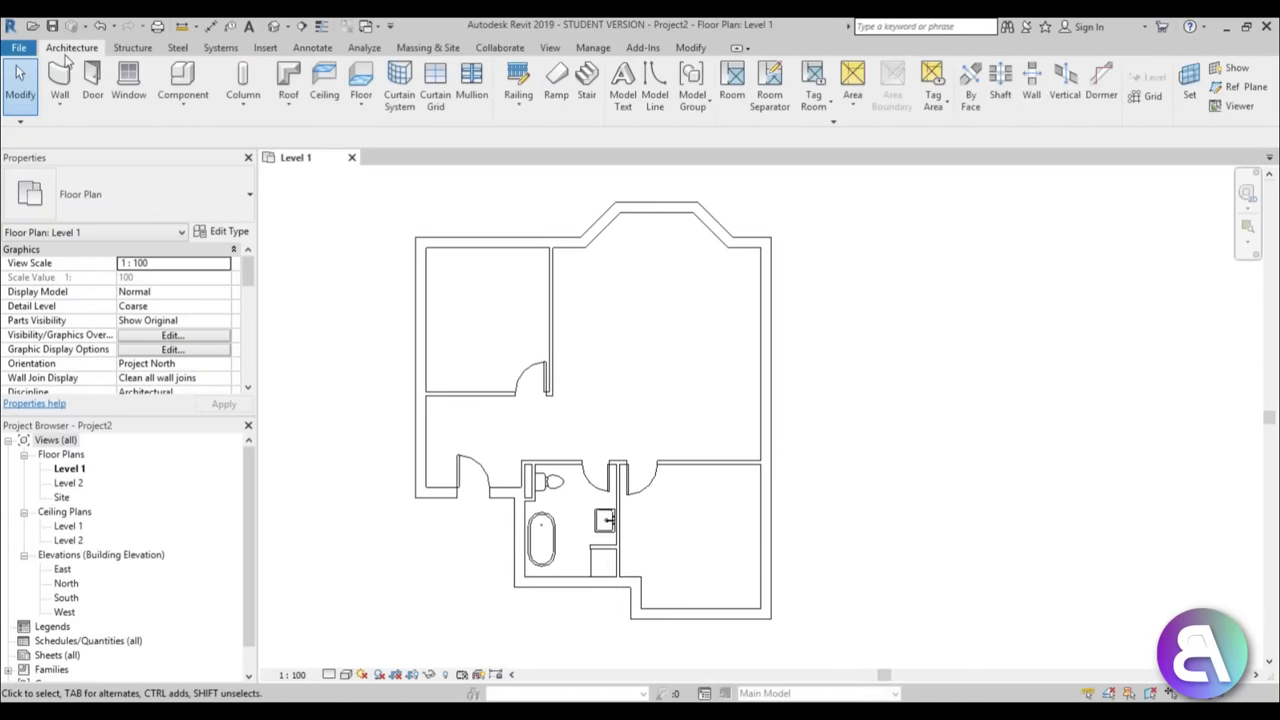
left_click(125, 104)
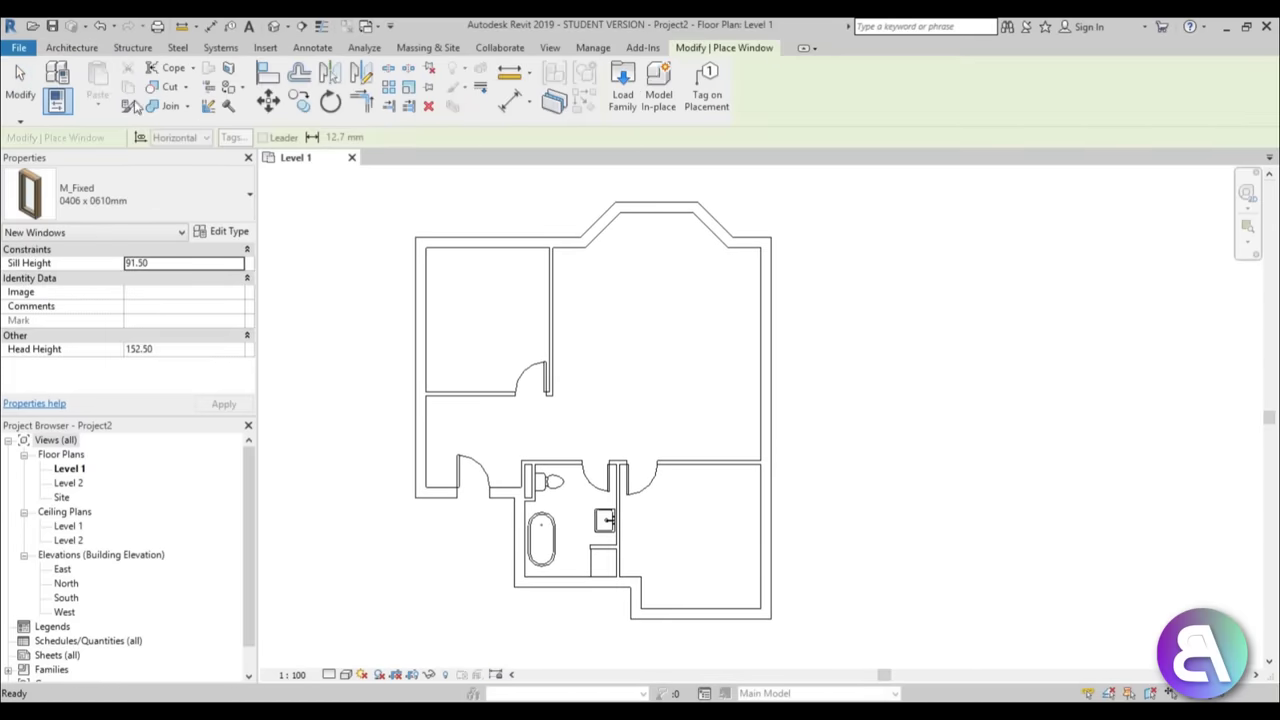
left_click(148, 218)
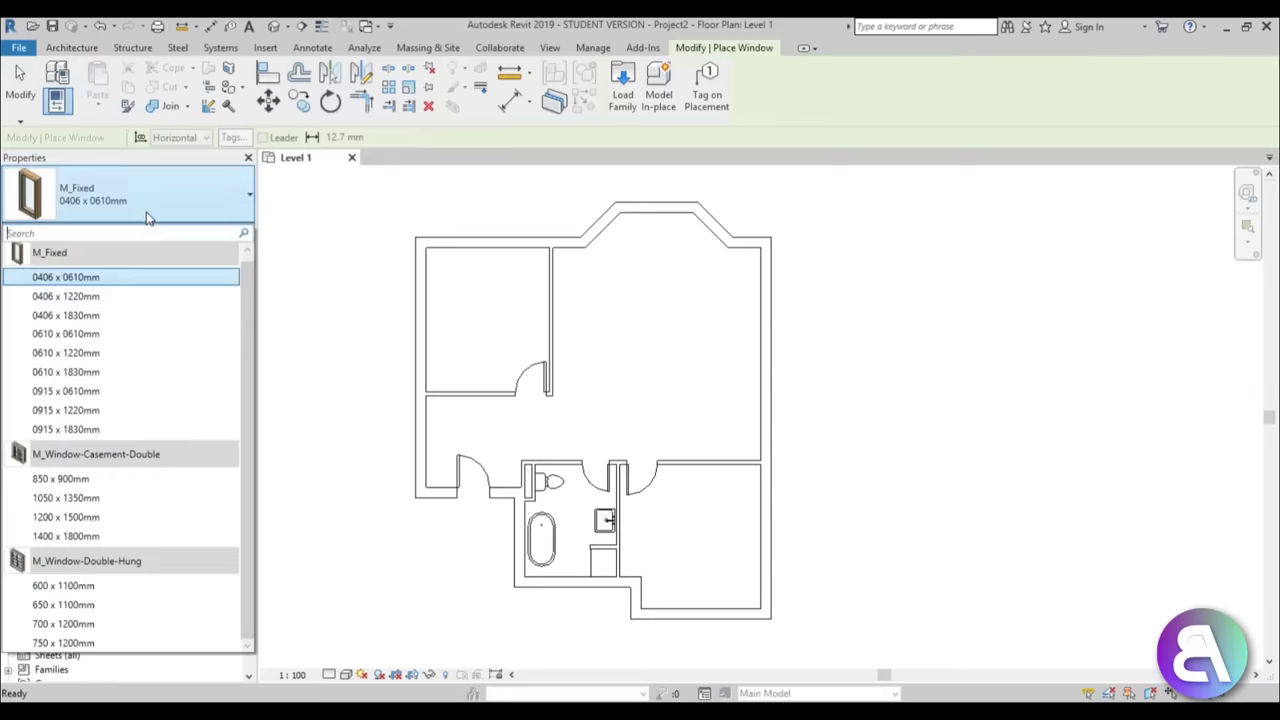
left_click(123, 331)
scroll(585, 612, "up", 5)
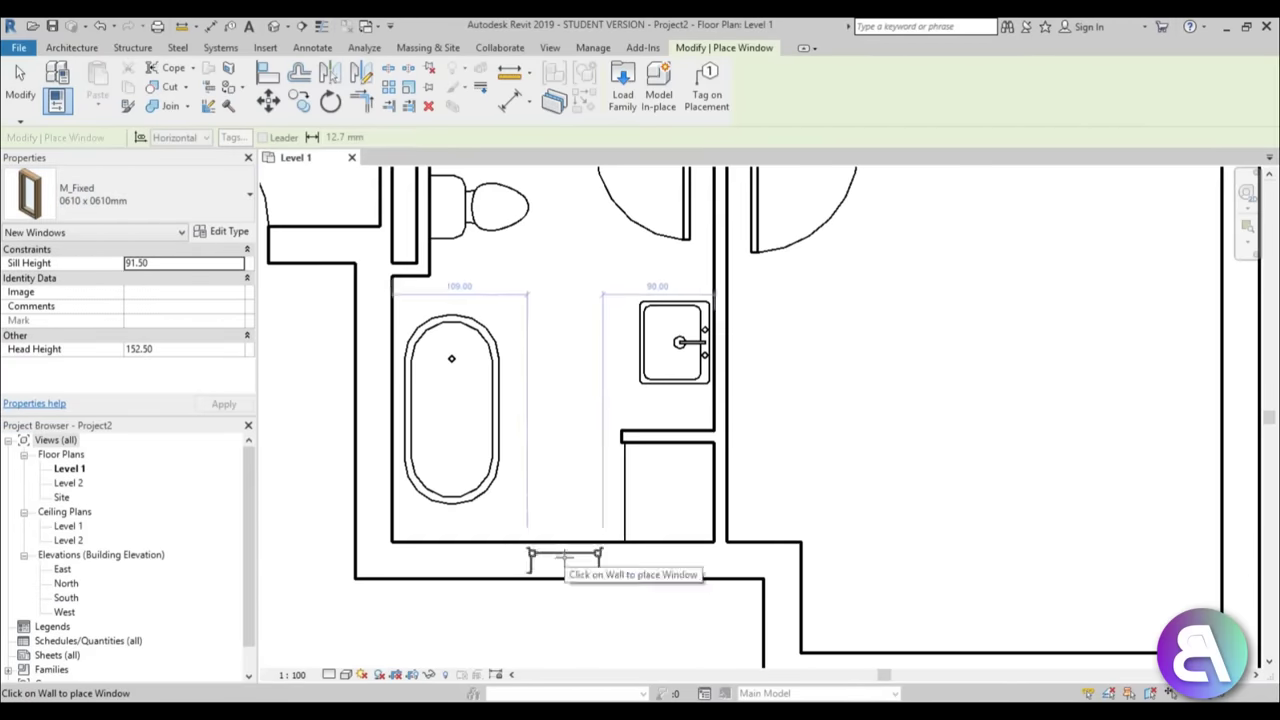
left_click(565, 560)
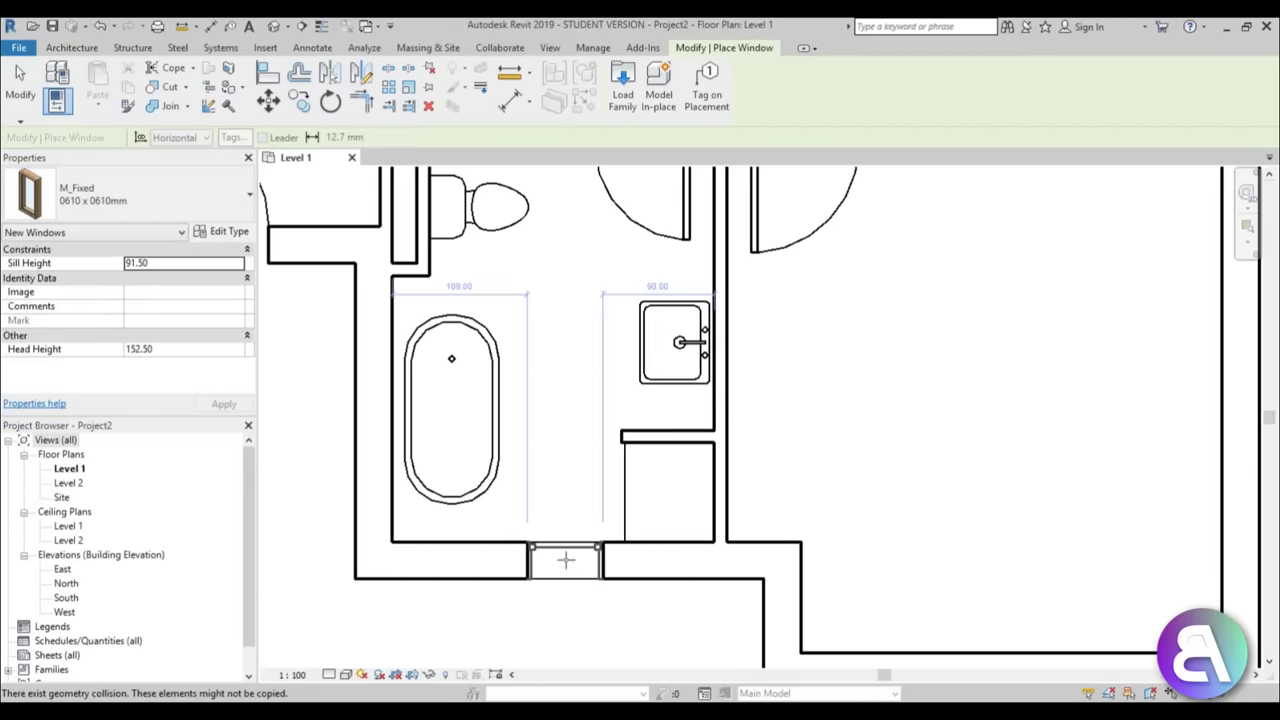
key("Escape")
key("Escape")
left_click(566, 560)
key("Escape")
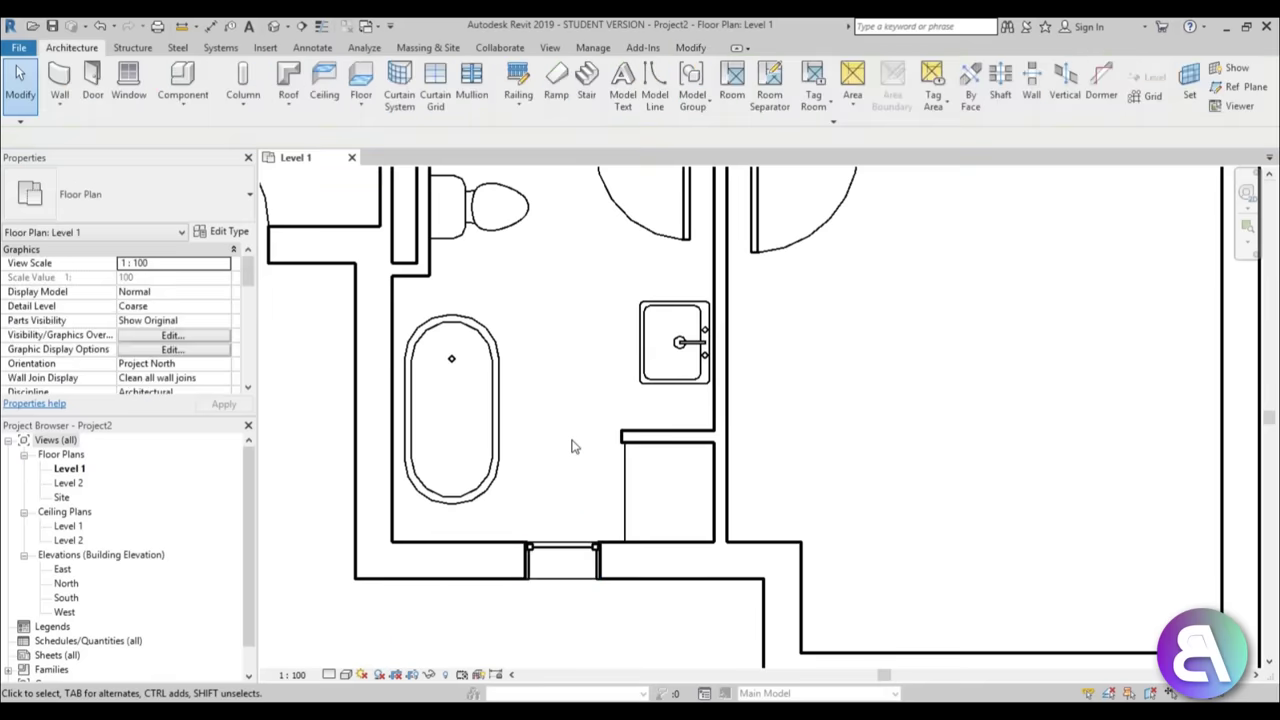
- Place an M_Fixed 0915 x 1830mm window in each of the three walls of the north bay
scroll(557, 545, "down", 3)
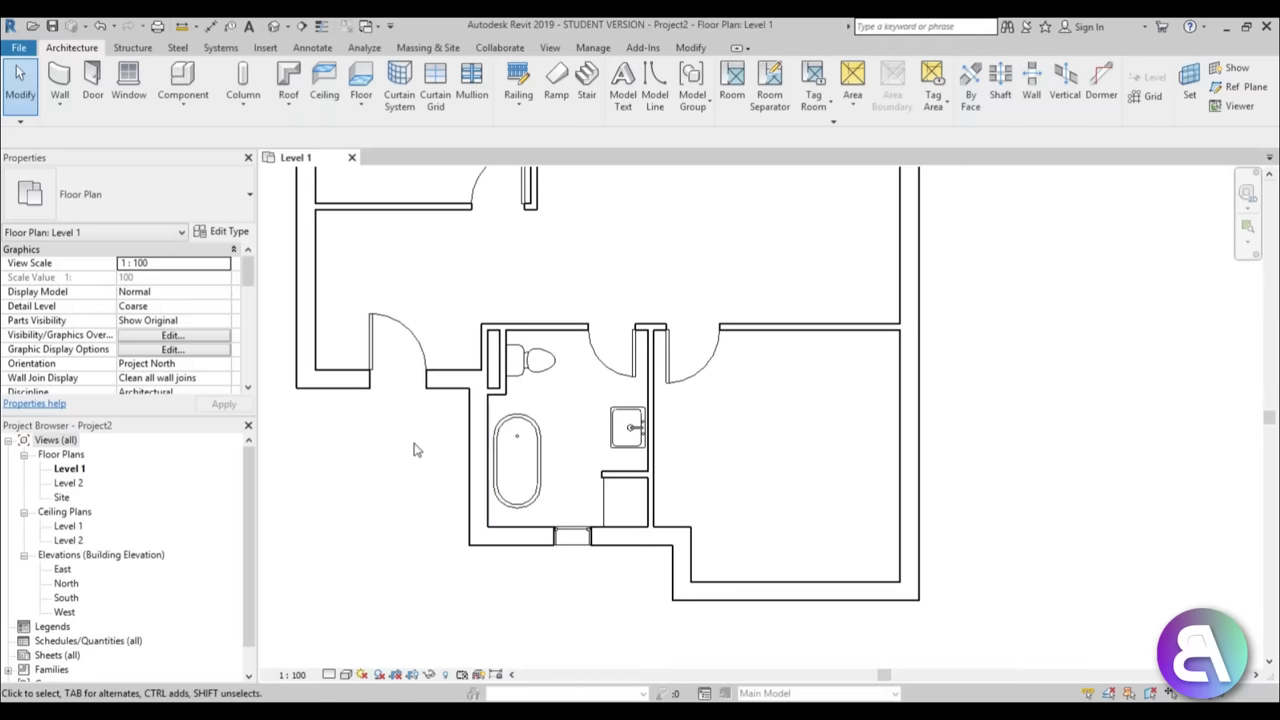
middle_click_drag(569, 513, 561, 463)
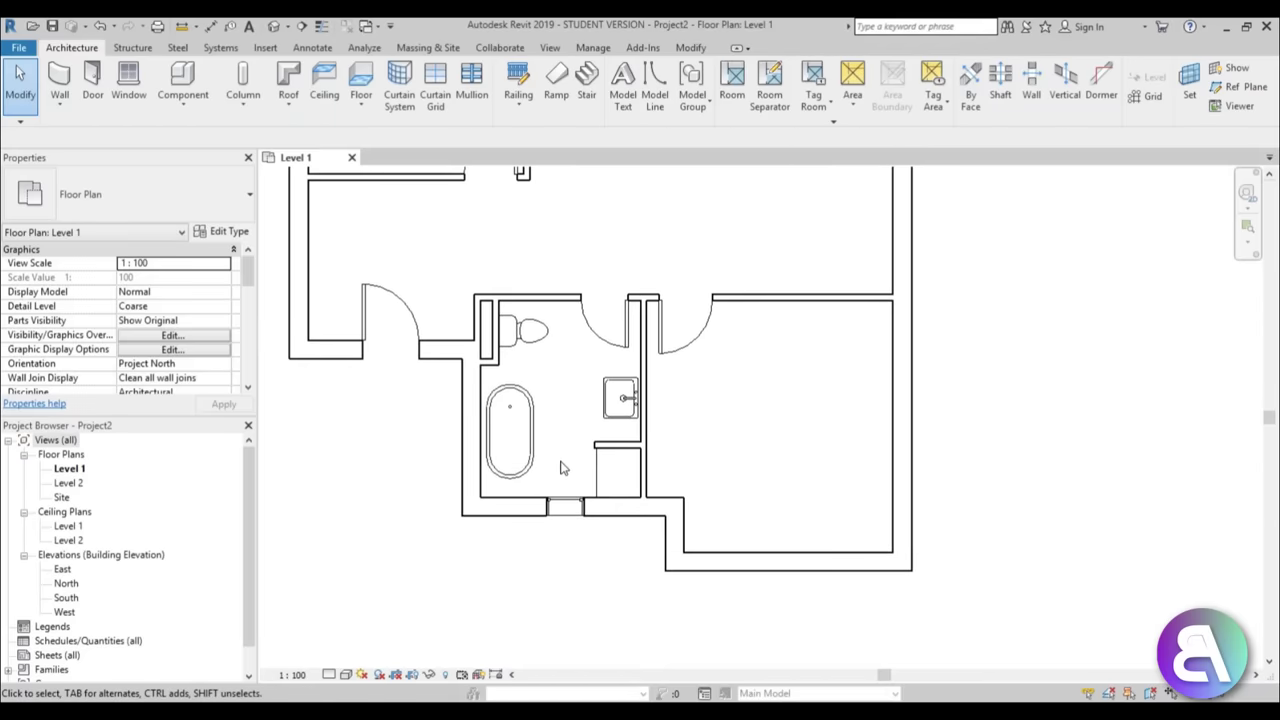
scroll(560, 463, "down", 2)
mouse_move(571, 549)
middle_mouse_down()
mouse_move(570, 517)
mouse_move(561, 544)
middle_mouse_up()
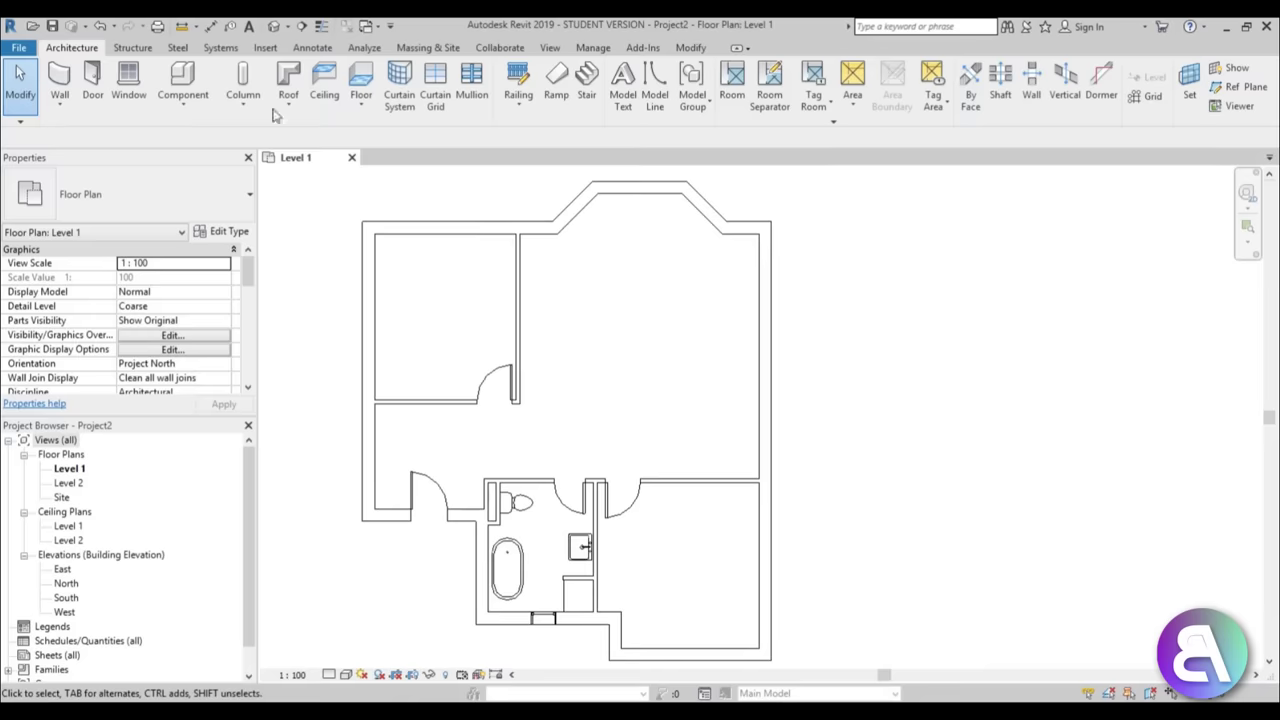
left_click(128, 76)
left_click(143, 204)
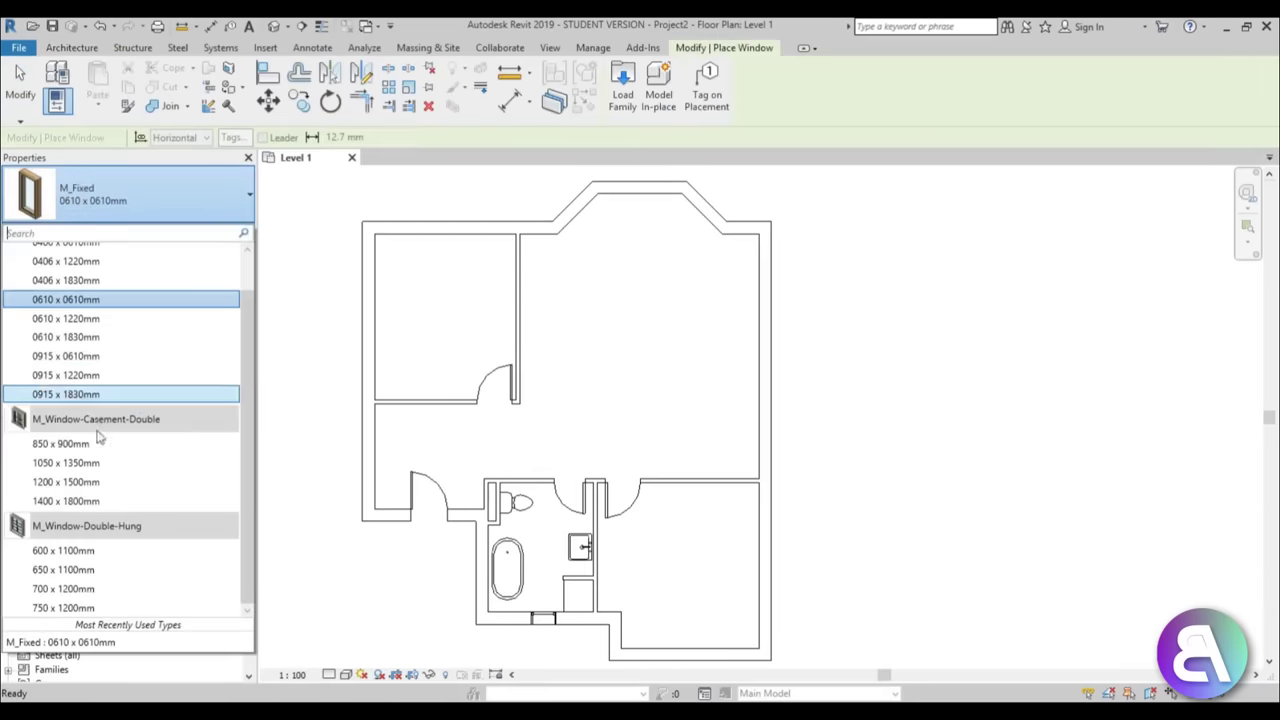
left_click(66, 394)
scroll(560, 380, "up", 2)
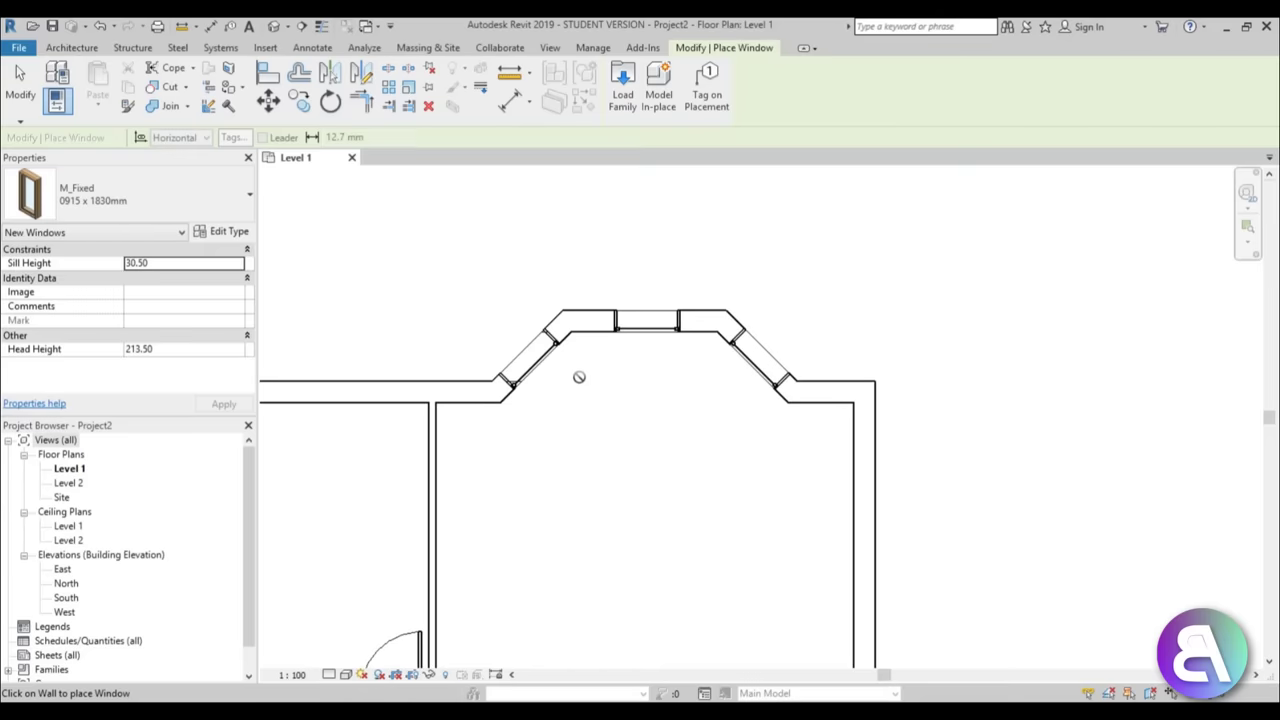
left_click(530, 362)
key("Escape")
key("Escape")
- Nudge the north bay's windows slightly along their walls to centre them in each segment
left_click(540, 370)
left_click(648, 410)
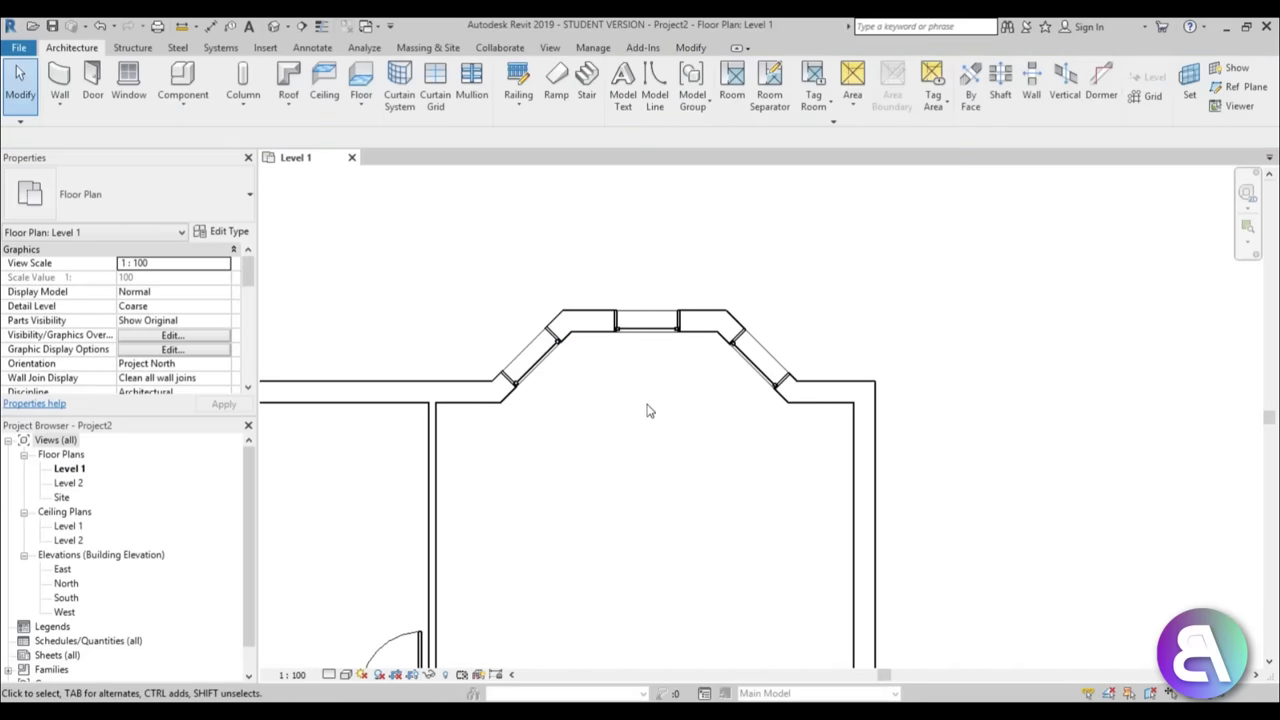
left_click(648, 322)
scroll(650, 330, "up", 3)
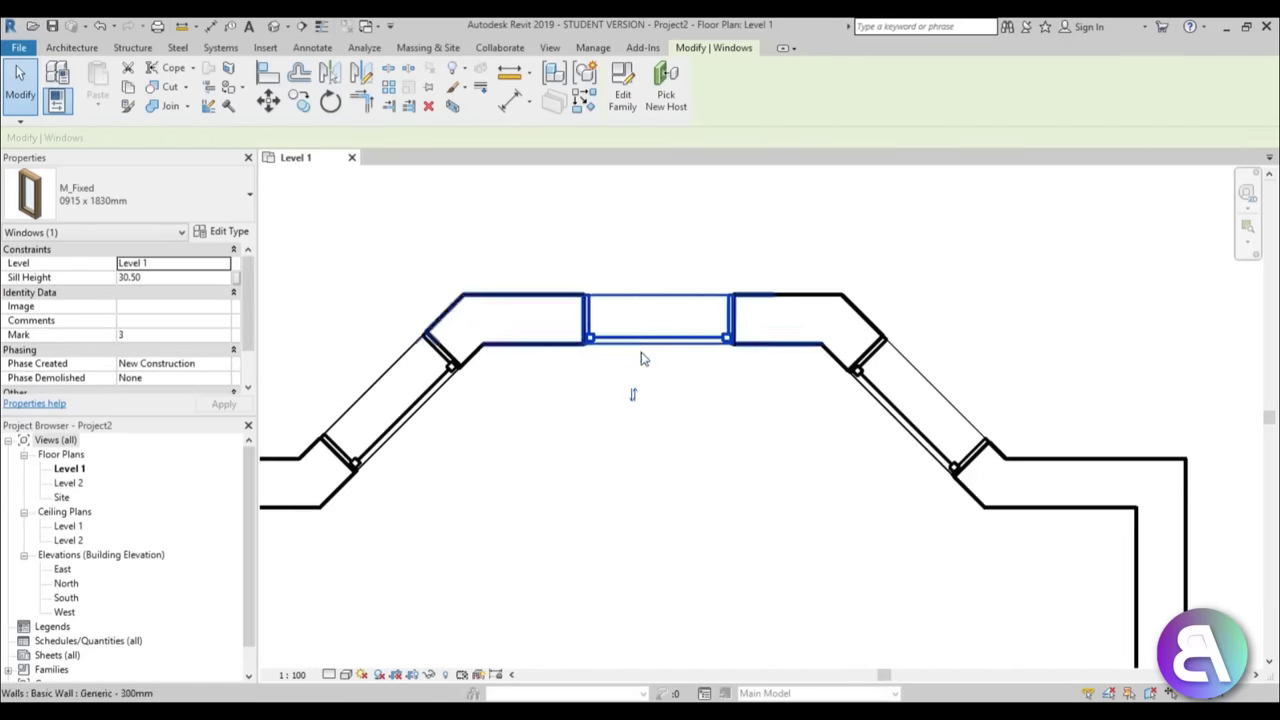
left_click(705, 488)
left_click(943, 443)
left_click(725, 524)
scroll(725, 524, "down", 3)
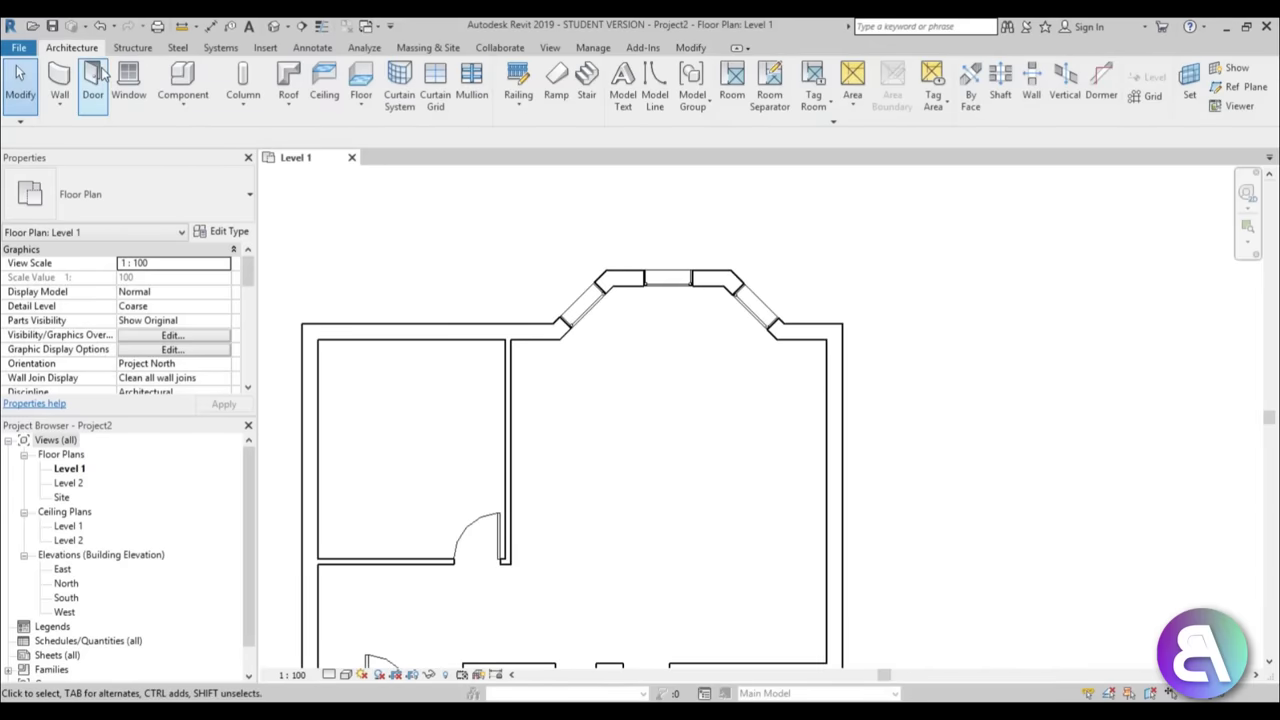
- Place two M_Fixed 0915 x 1830mm windows 40 cm apart in the northern part of the large room's east wall
left_click(130, 80)
scroll(700, 410, "up", 3)
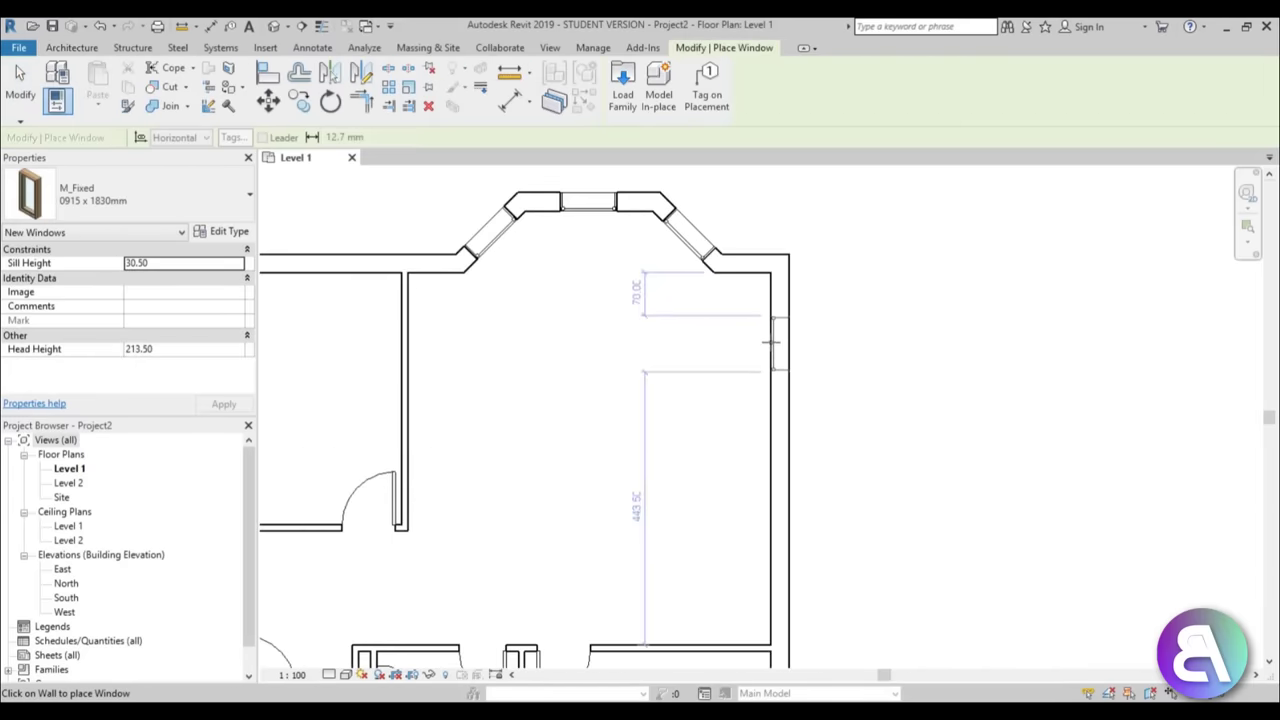
left_click(771, 424)
scroll(771, 424, "down", 1)
middle_click_drag(771, 424, 673, 369)
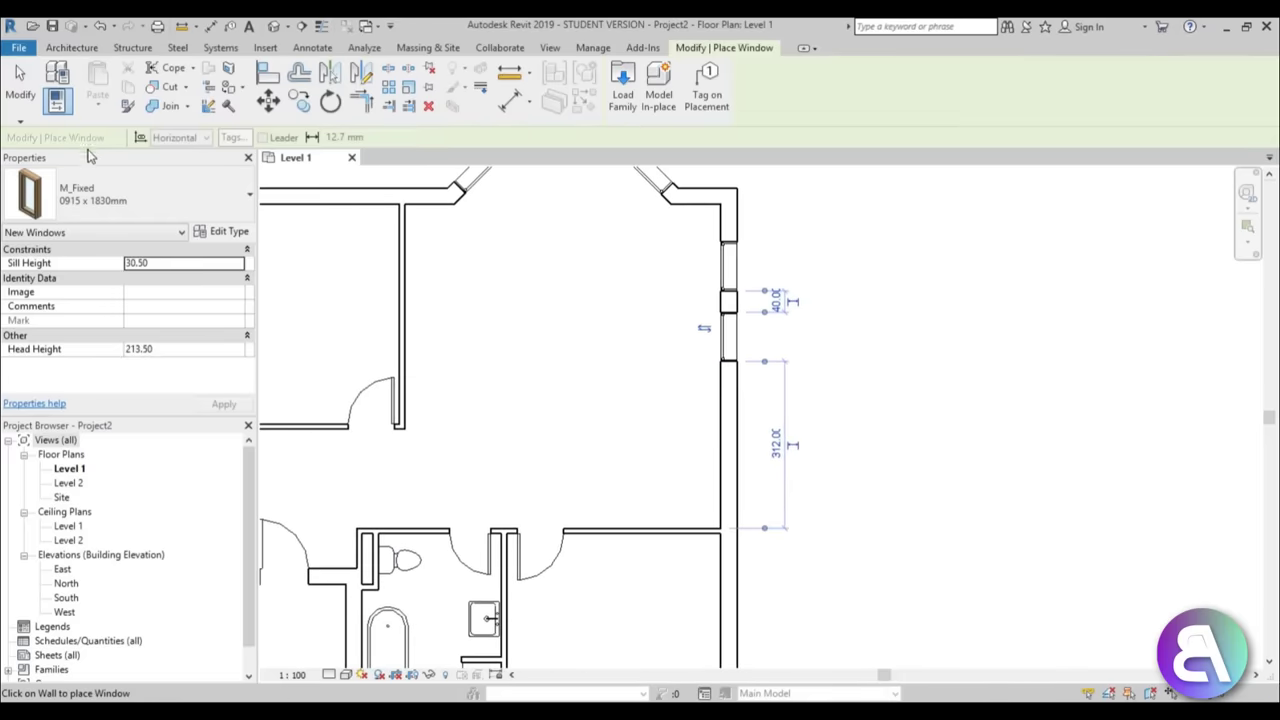
- Place an M_Fixed 0915 x 1220mm window in the large room's east wall, 80 cm north of the partition
left_click(100, 195)
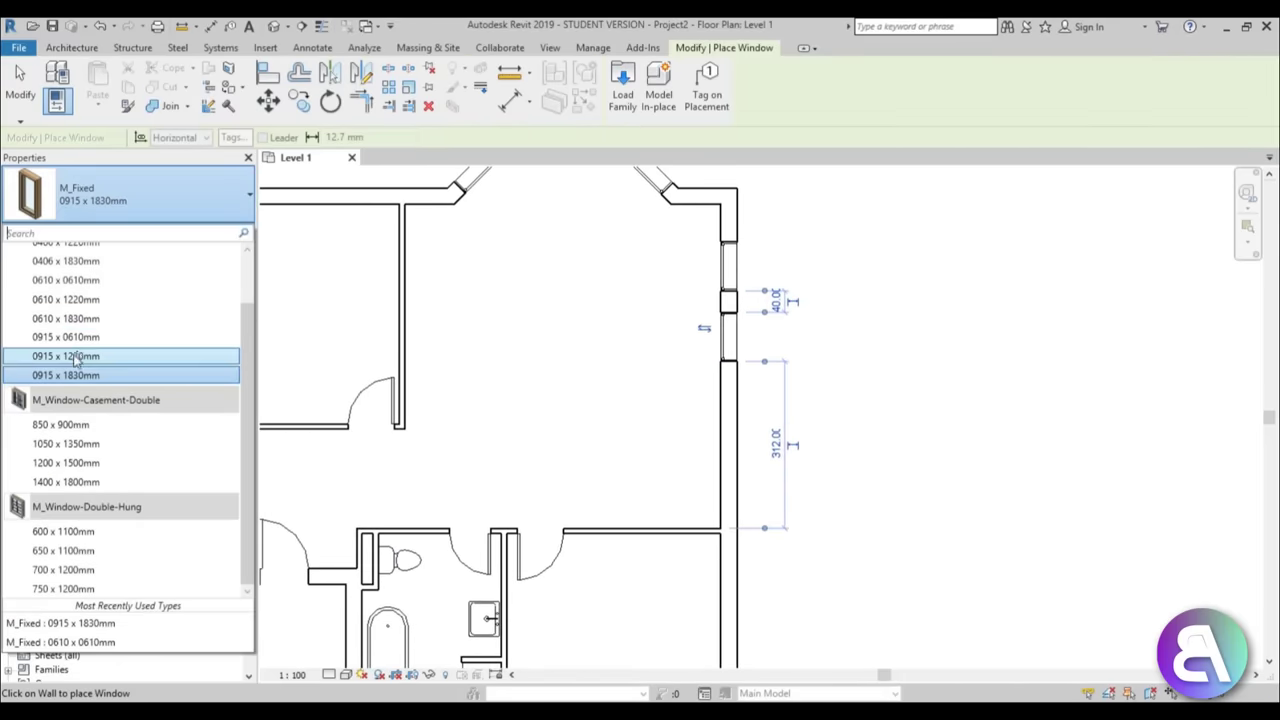
left_click(66, 356)
scroll(700, 420, "up", 4)
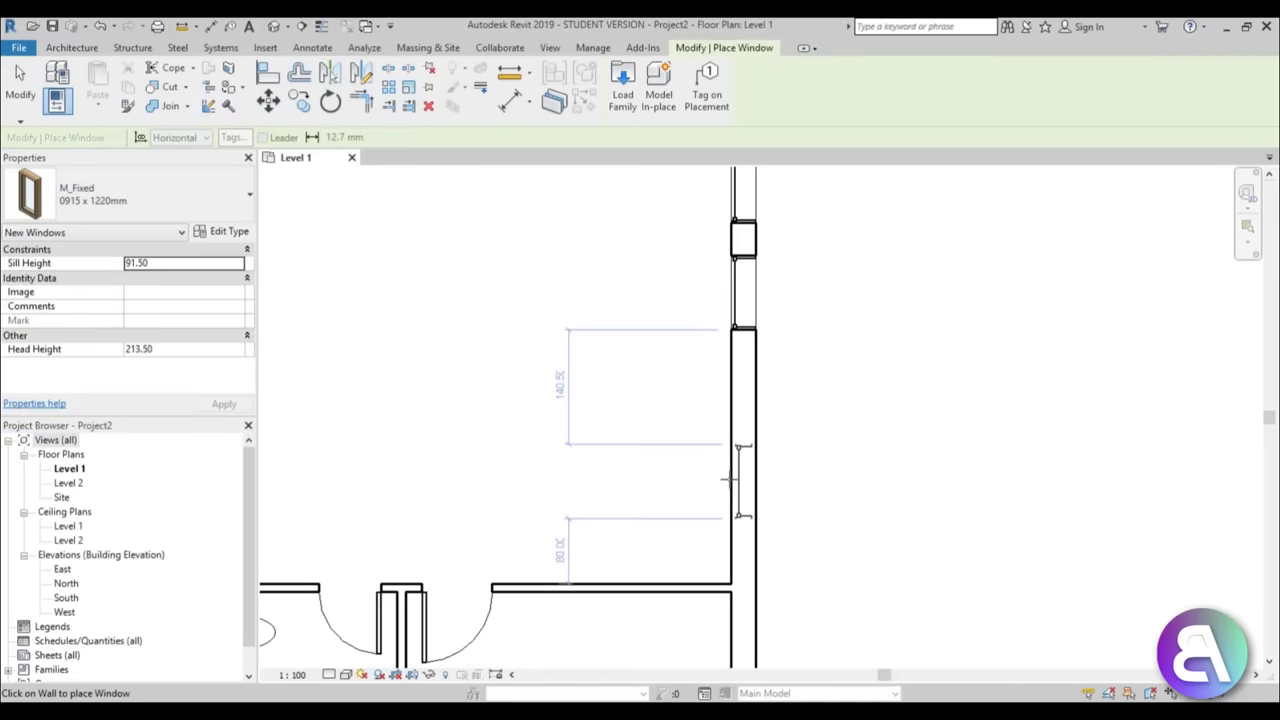
scroll(733, 475, "down", 4)
middle_click_drag(677, 371, 686, 251)
scroll(686, 251, "up", 2)
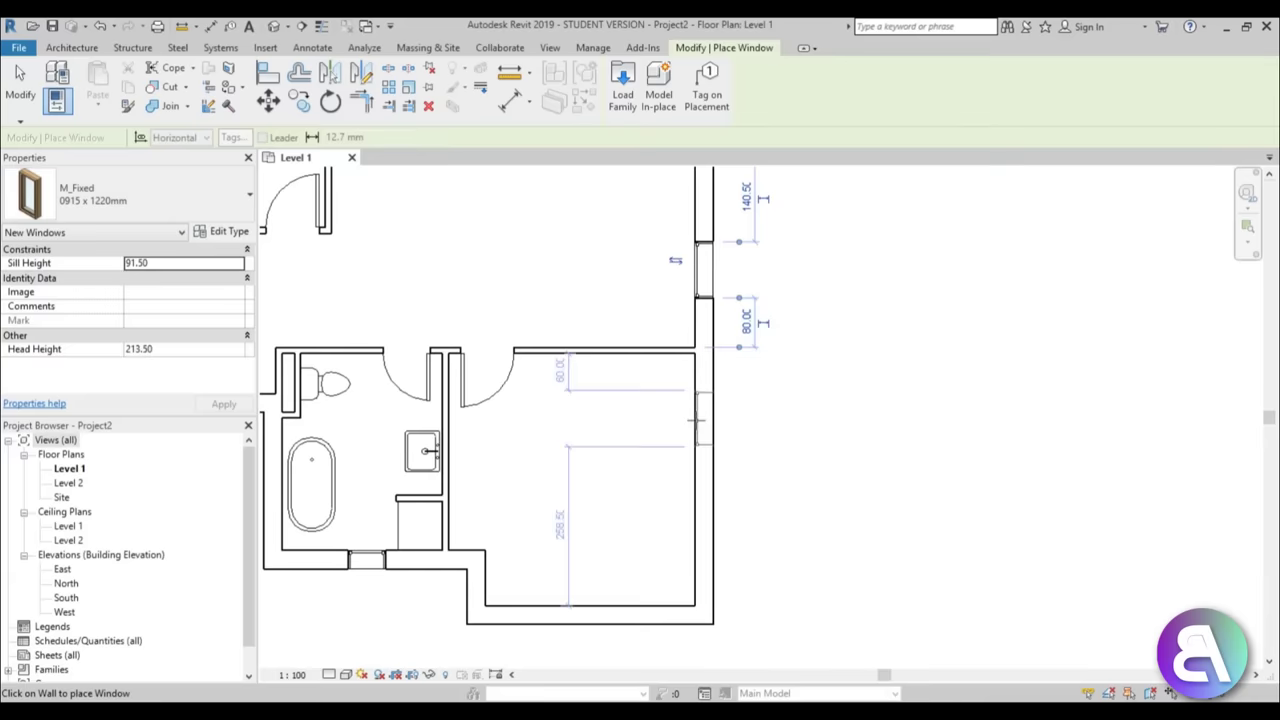
- Place two M_Fixed 0915 x 1220mm windows in the southeast room's east wall
left_click(705, 418)
scroll(620, 430, "down", 1)
middle_click_drag(622, 437, 1004, 659)
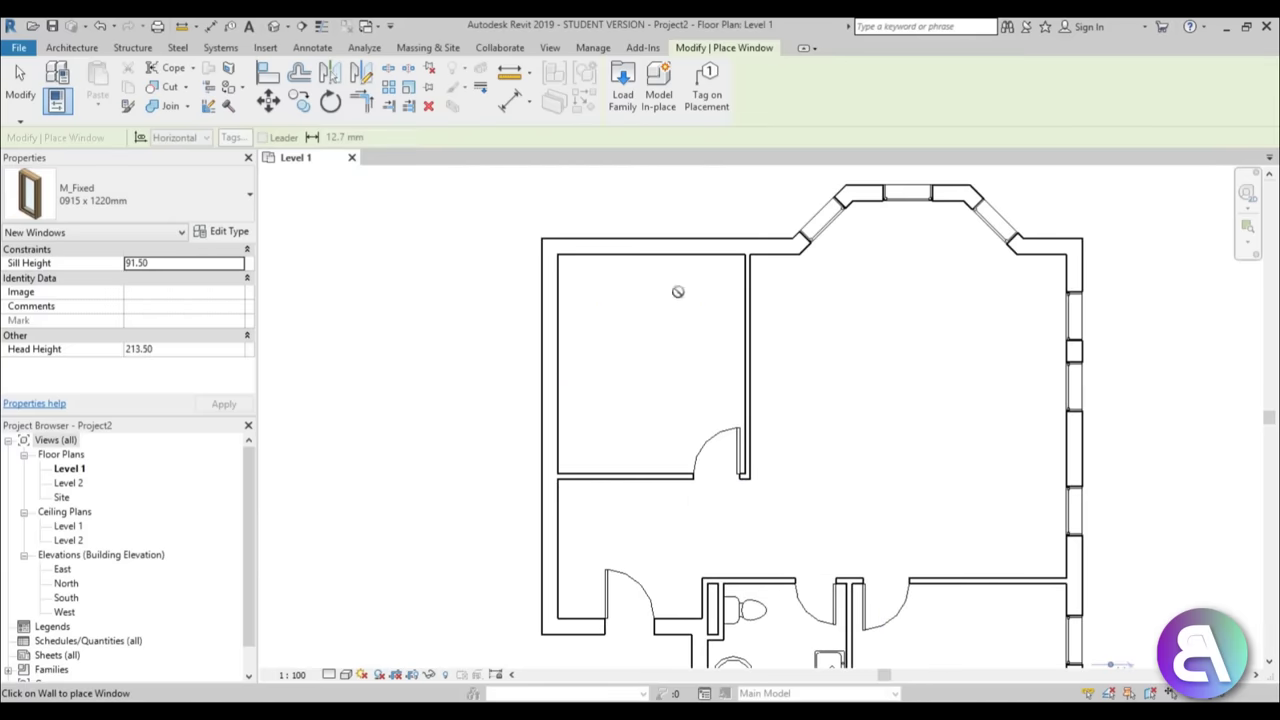
- Place two M_Fixed 0915 x 1220mm windows in the northwest room's north wall and nudge both slightly east to centre them
left_click(602, 250)
left_click(695, 250)
key("Escape")
key("Escape")
scroll(674, 329, "down", 2)
scroll(560, 268, "up", 2)
scroll(560, 268, "up", 1)
left_click_drag(540, 357, 702, 437)
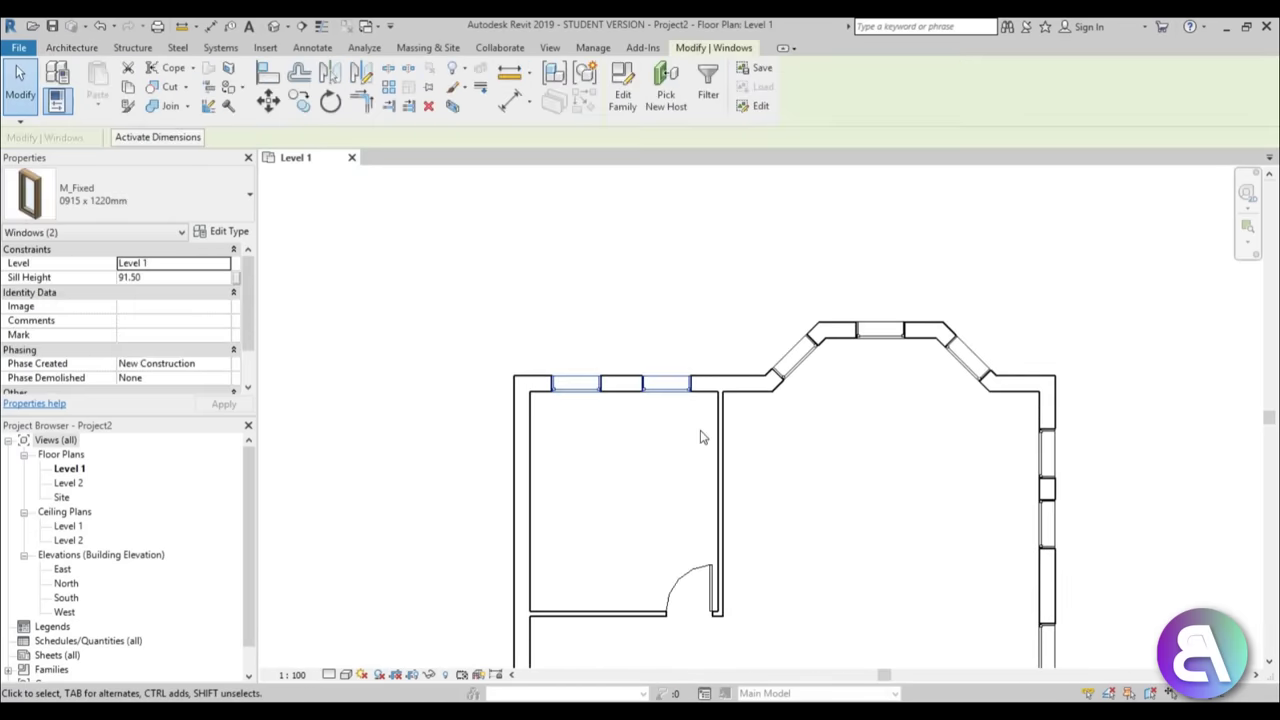
left_click(702, 437)
scroll(700, 391, "down", 3)
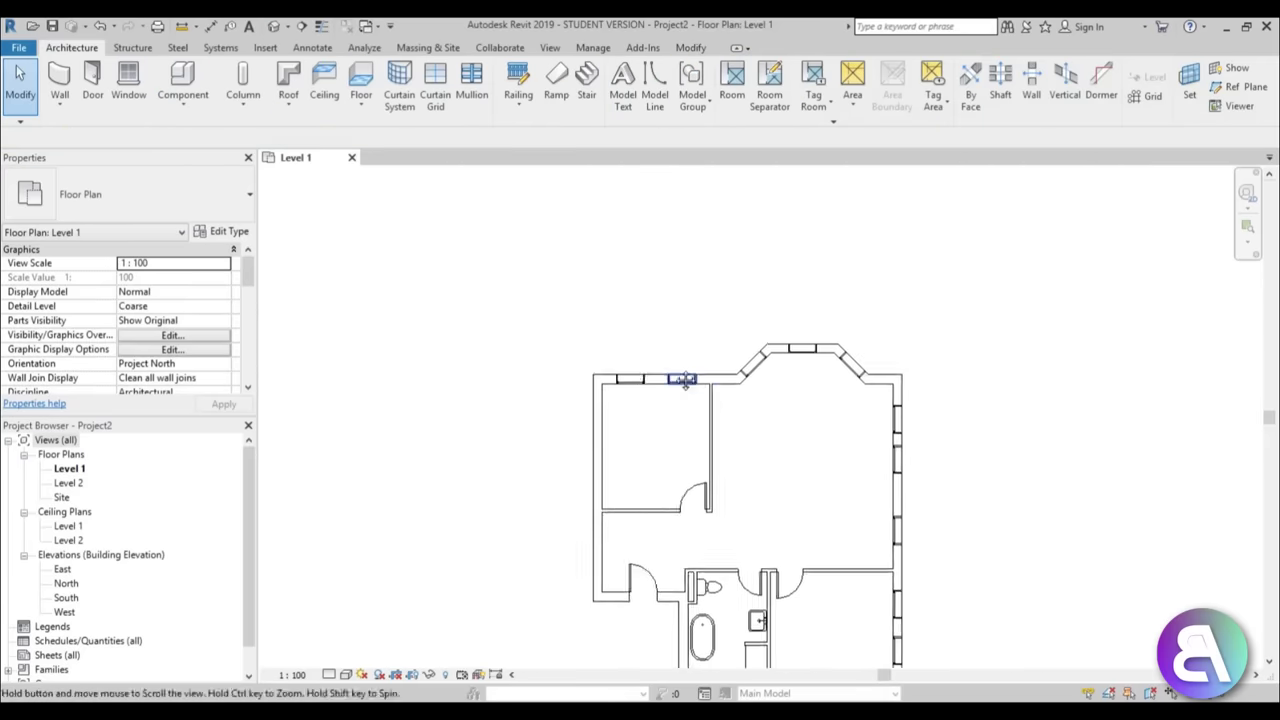
- Draw a short stub wall running east from the bathroom partition, just south of the southeast room's door
scroll(590, 535, "up", 5)
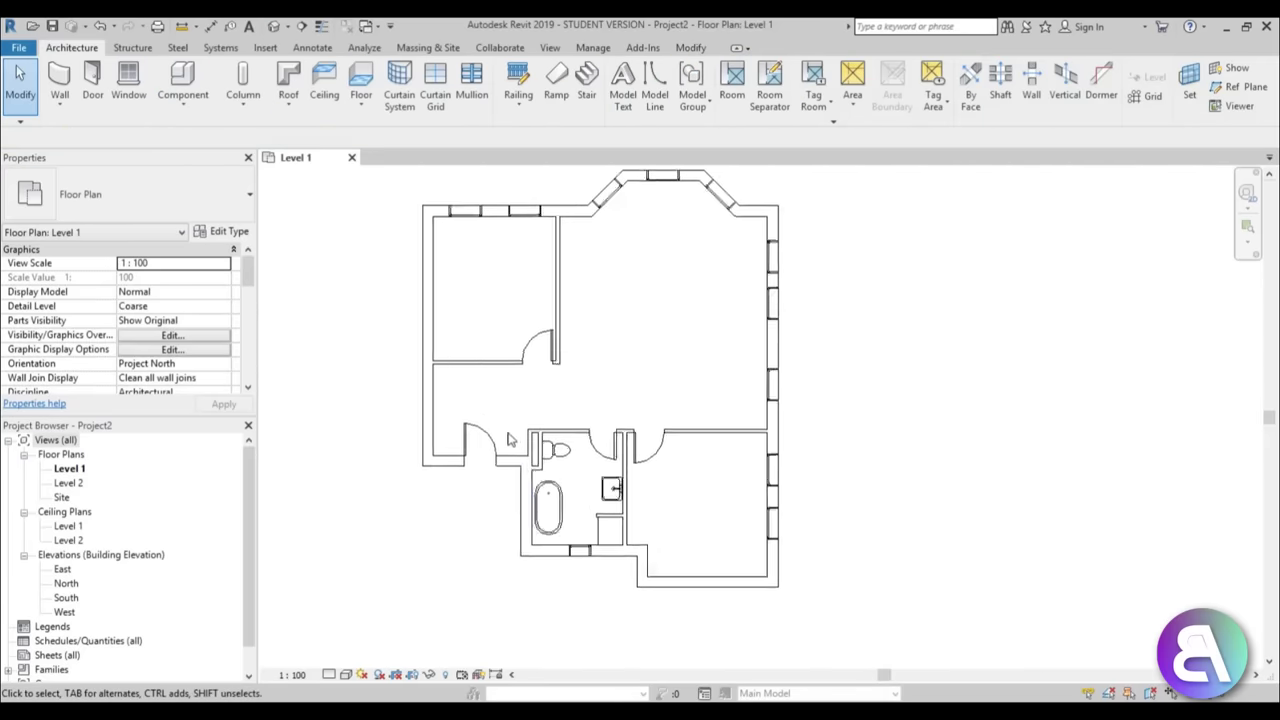
middle_click_drag(590, 535, 603, 612)
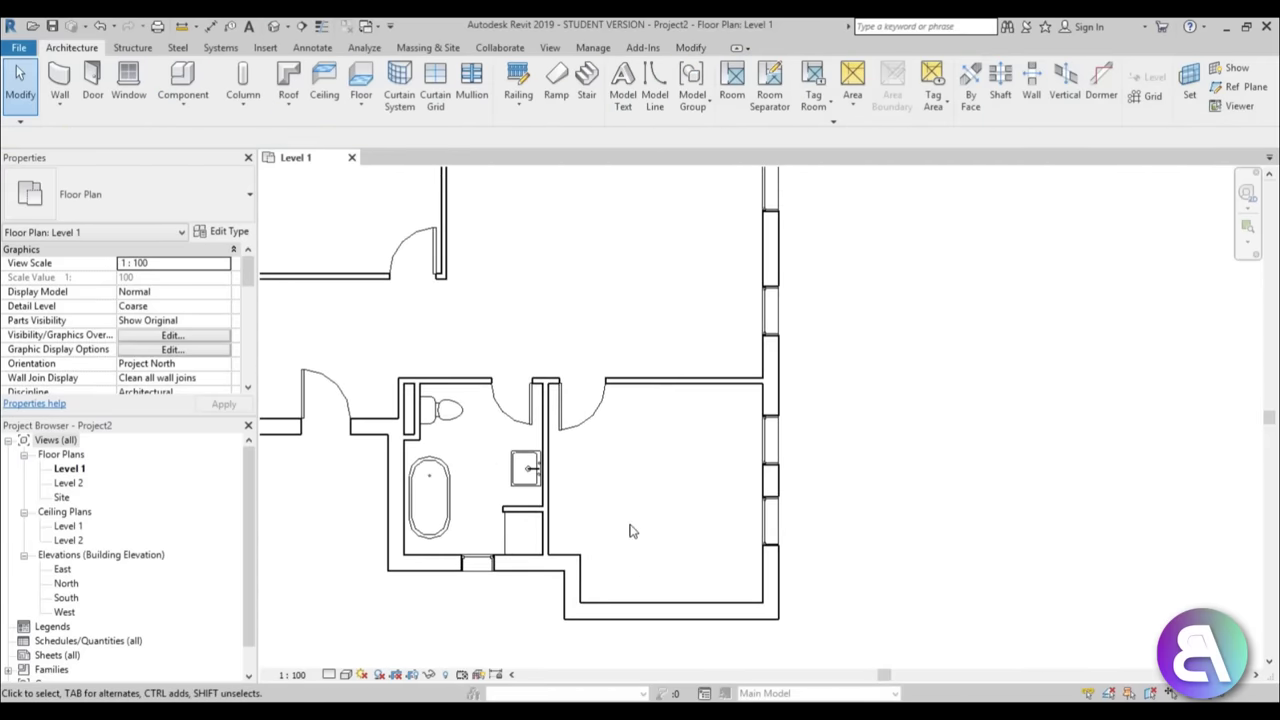
middle_click_drag(630, 535, 640, 472)
scroll(572, 393, "up", 2)
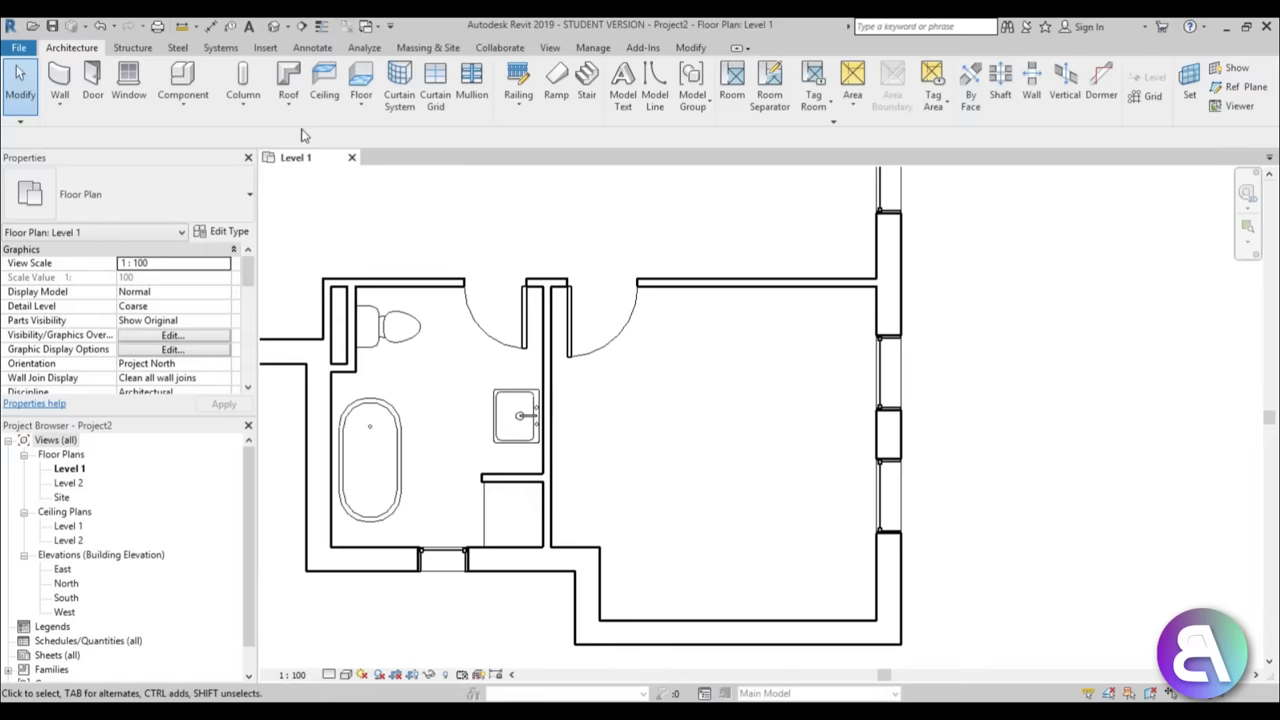
left_click(59, 85)
scroll(545, 385, "up", 2)
left_click(548, 372)
key("Escape")
key("Escape")
scroll(649, 451, "down", 2)
- Align the new stub wall's east end with the inner face of the southeast room's short west exterior wall
scroll(614, 509, "up", 3)
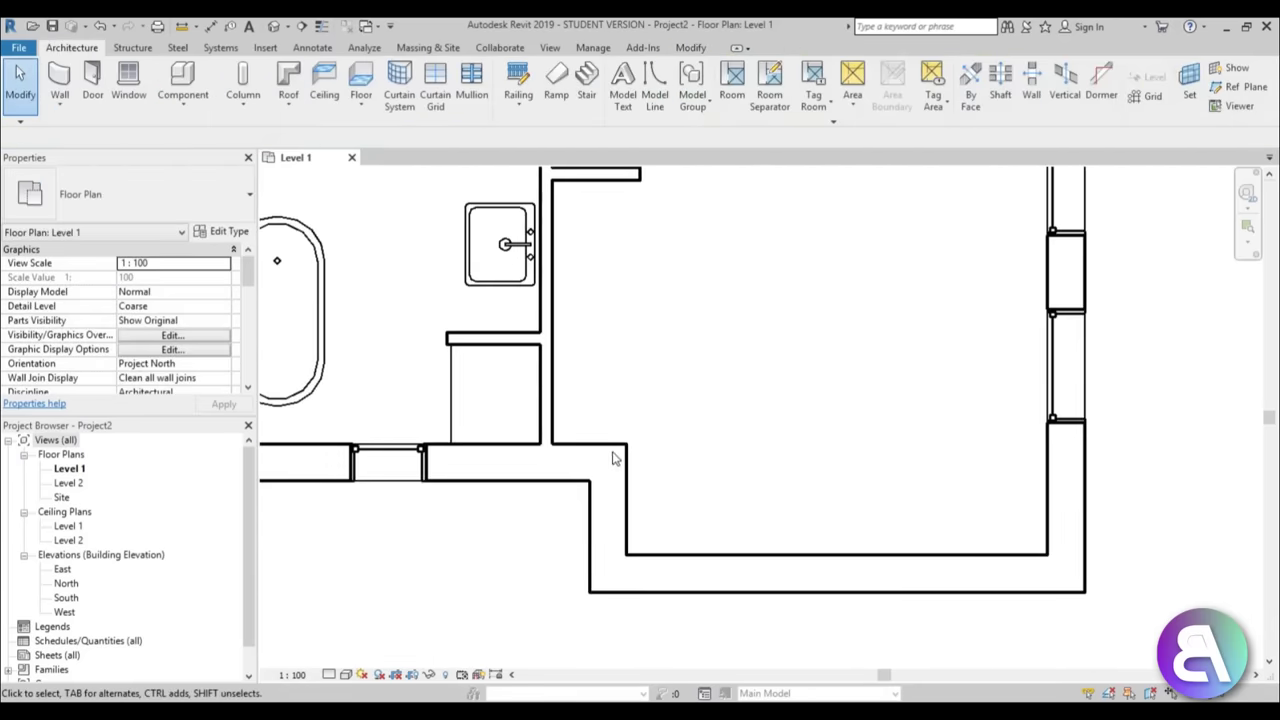
middle_click_drag(727, 454, 706, 406)
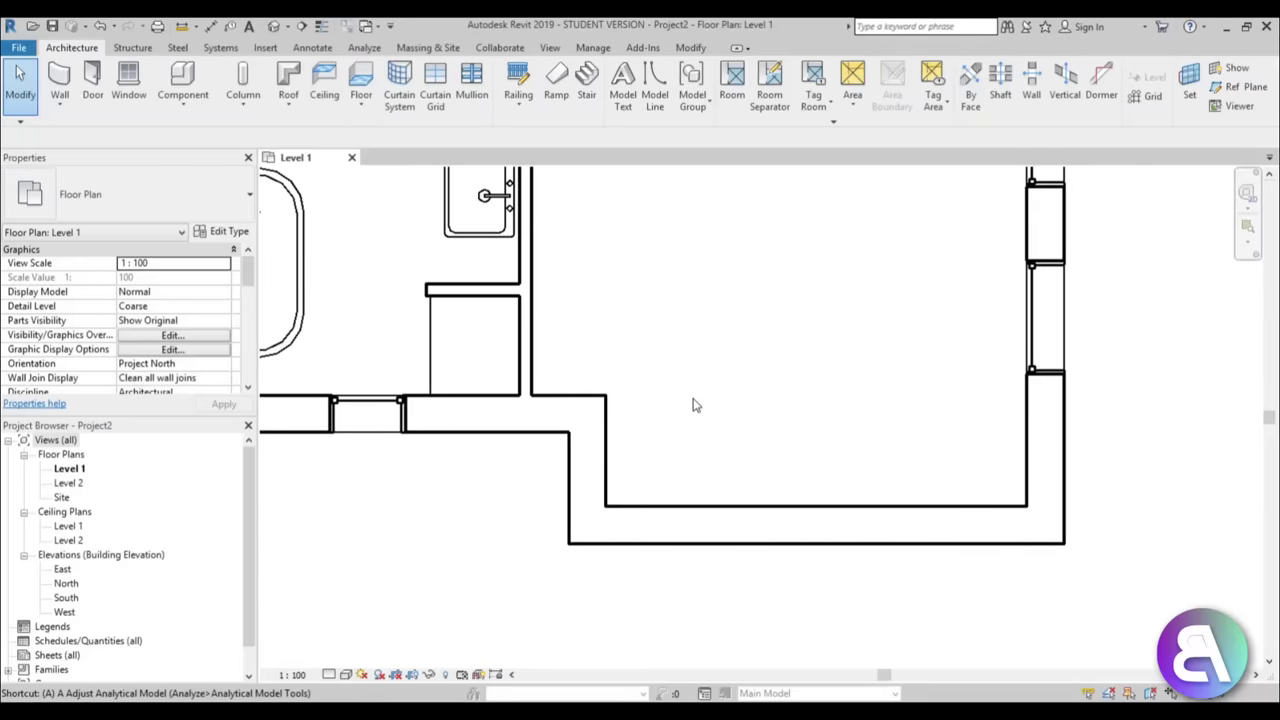
key("l")
left_click(611, 478)
scroll(666, 380, "down", 3)
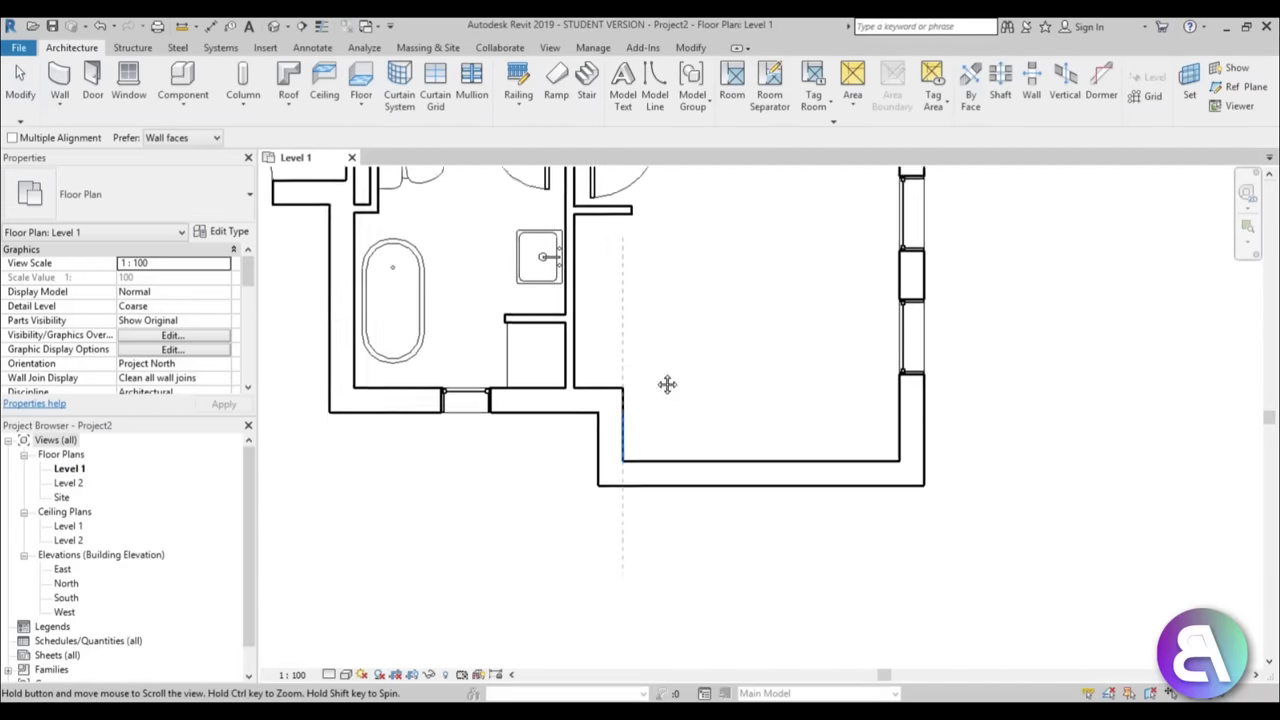
scroll(623, 334, "up", 2)
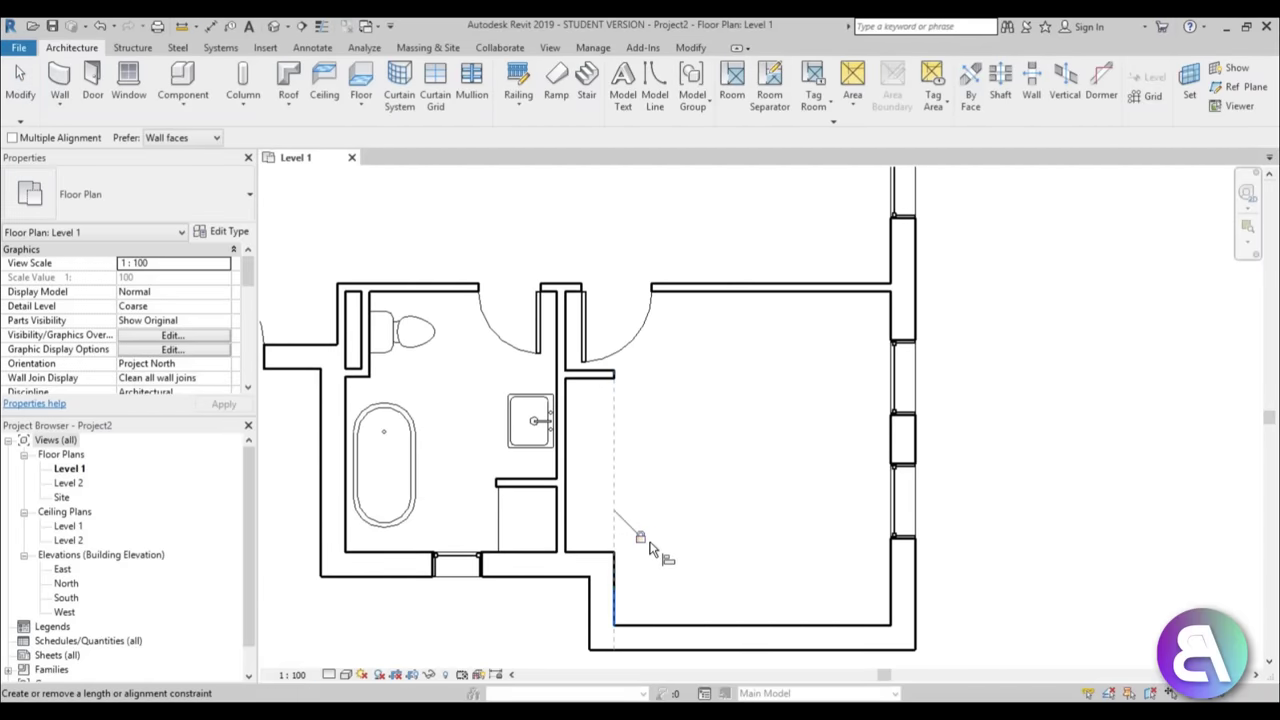
key("Escape")
key("Escape")
- Try moving the southeast room's short west exterior wall slightly east, and undo the move
left_click(615, 607)
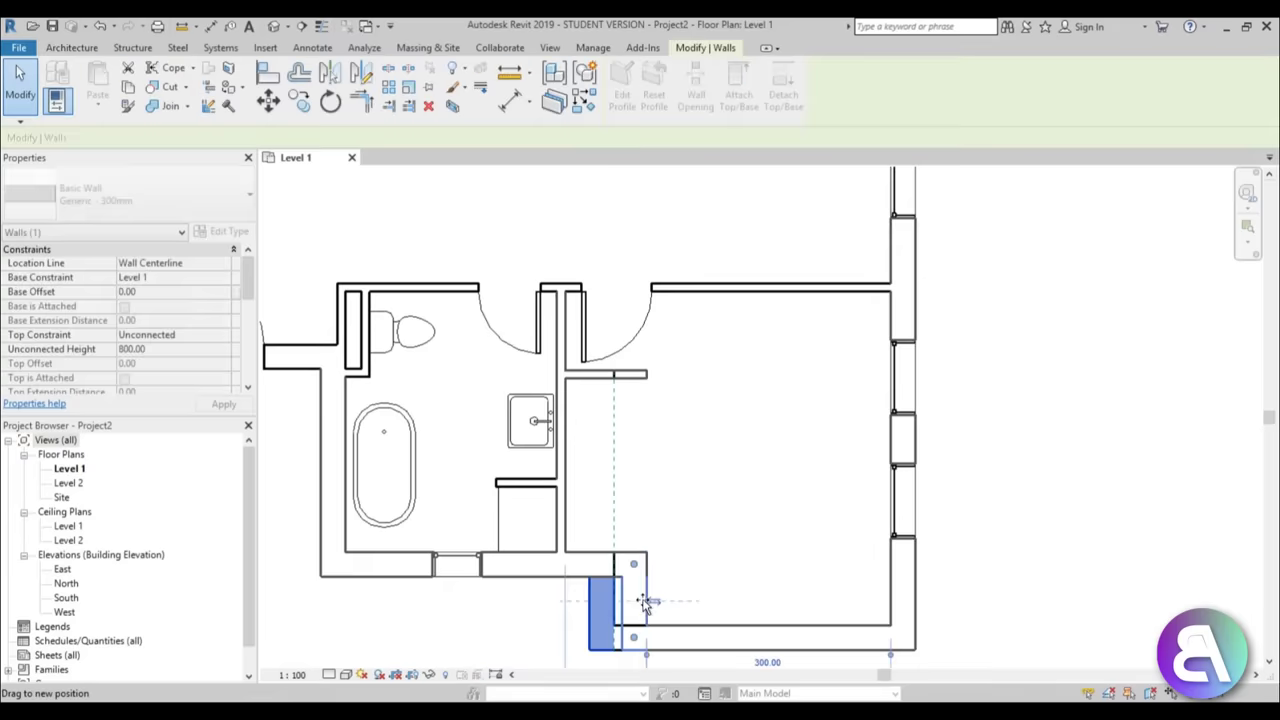
left_click_drag(620, 603, 630, 600)
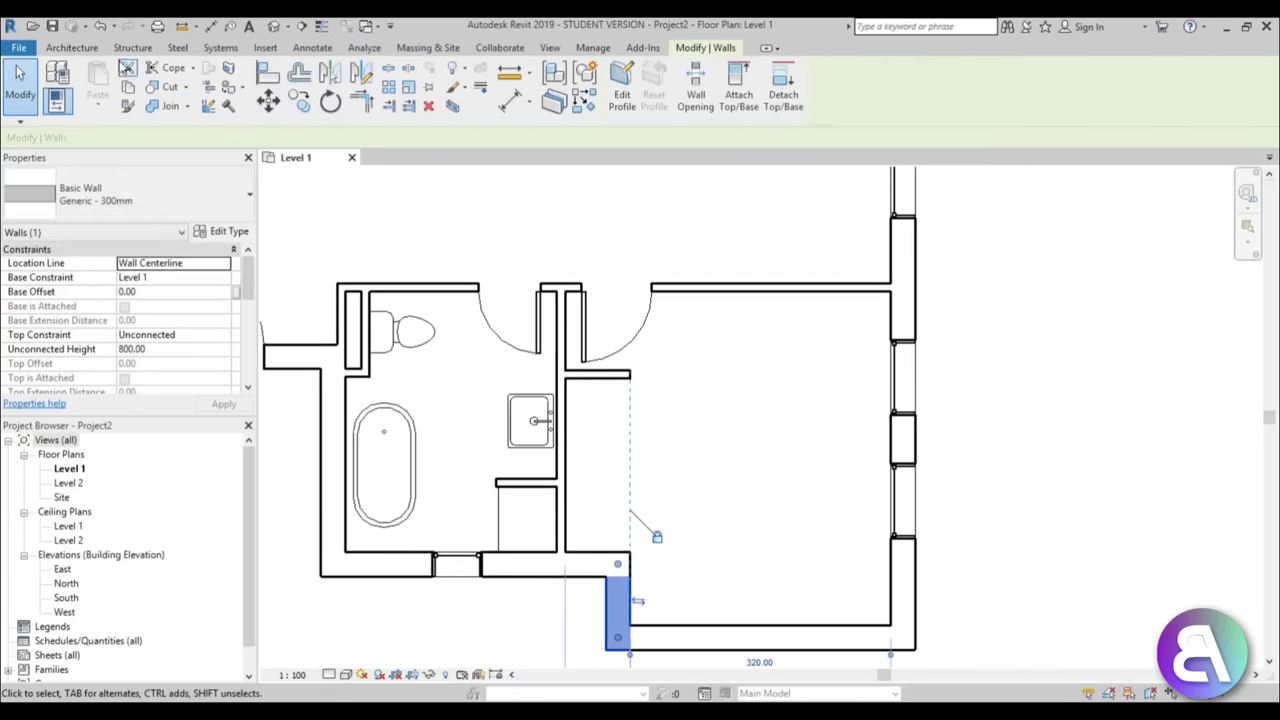
left_click(100, 27)
- Draw a vertical Thin Lines detail line from the stub wall's east end to the exterior wall corner, closing the closet niche
scroll(670, 552, "up", 2)
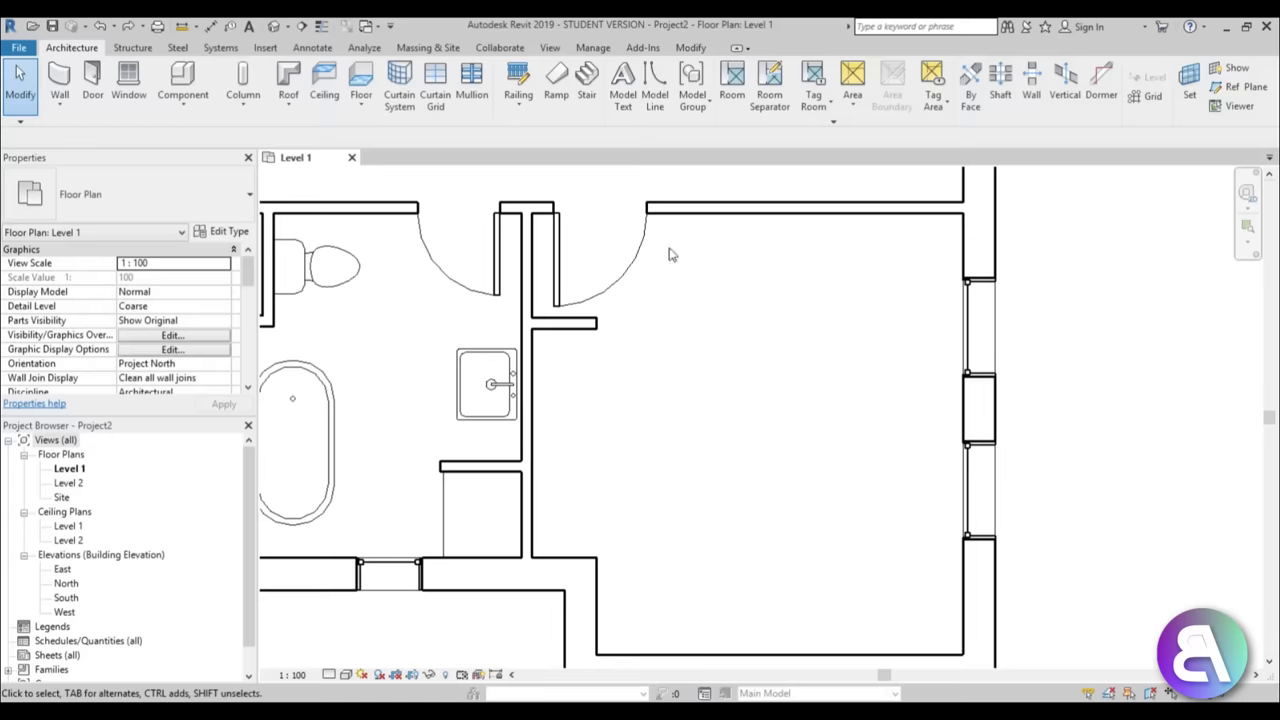
left_click(310, 48)
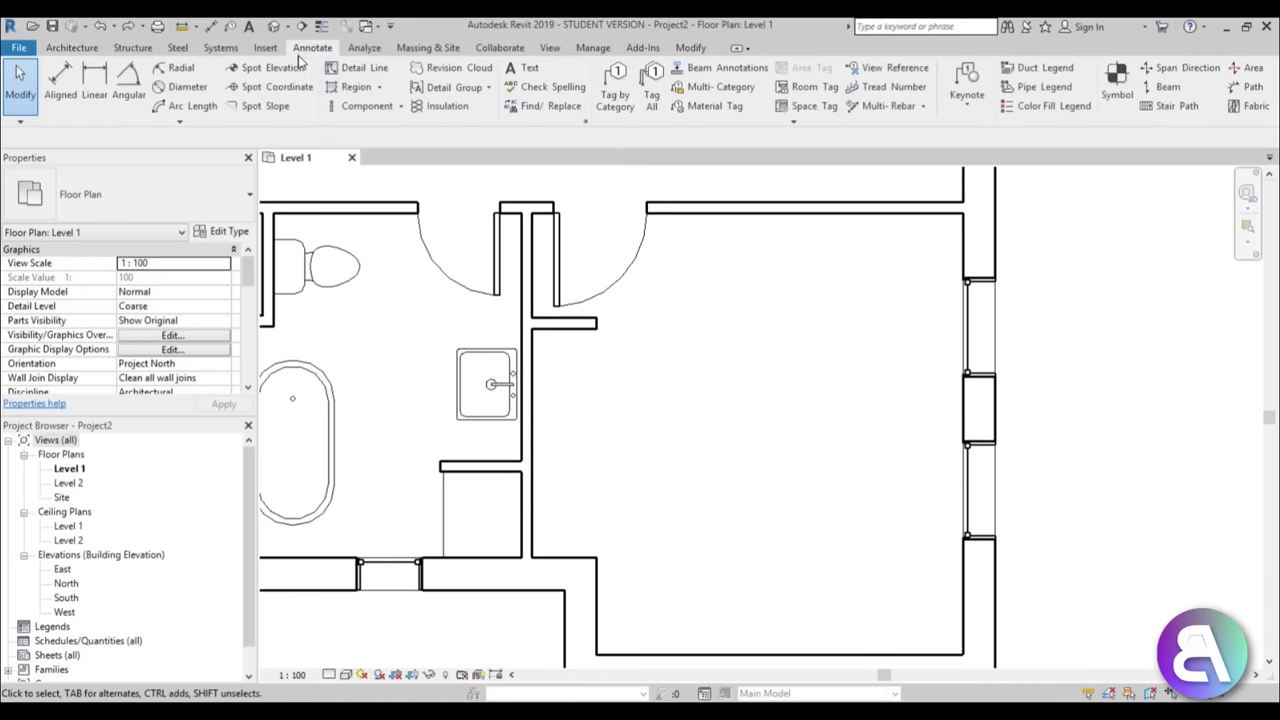
left_click(354, 67)
left_click(597, 328)
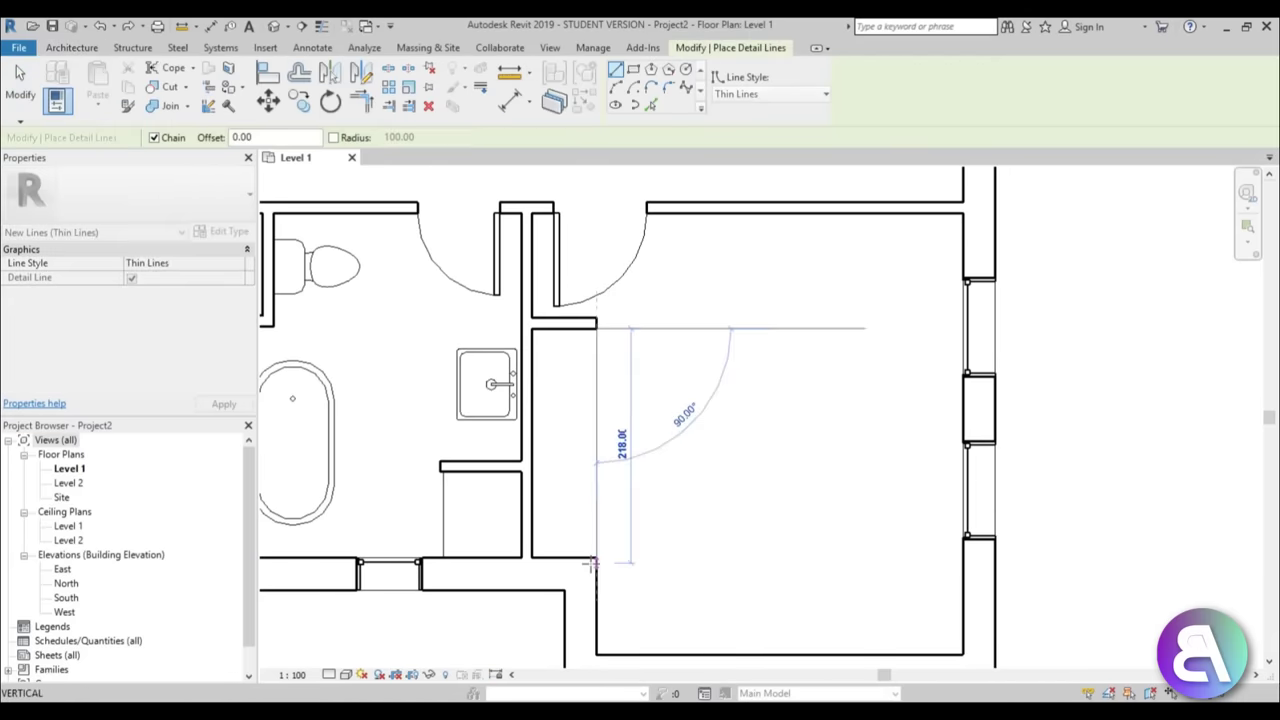
key("Escape")
key("Escape")
- Start loading a component family and browse the US Metric library to the Beds folder under Furniture
scroll(652, 442, "down", 2)
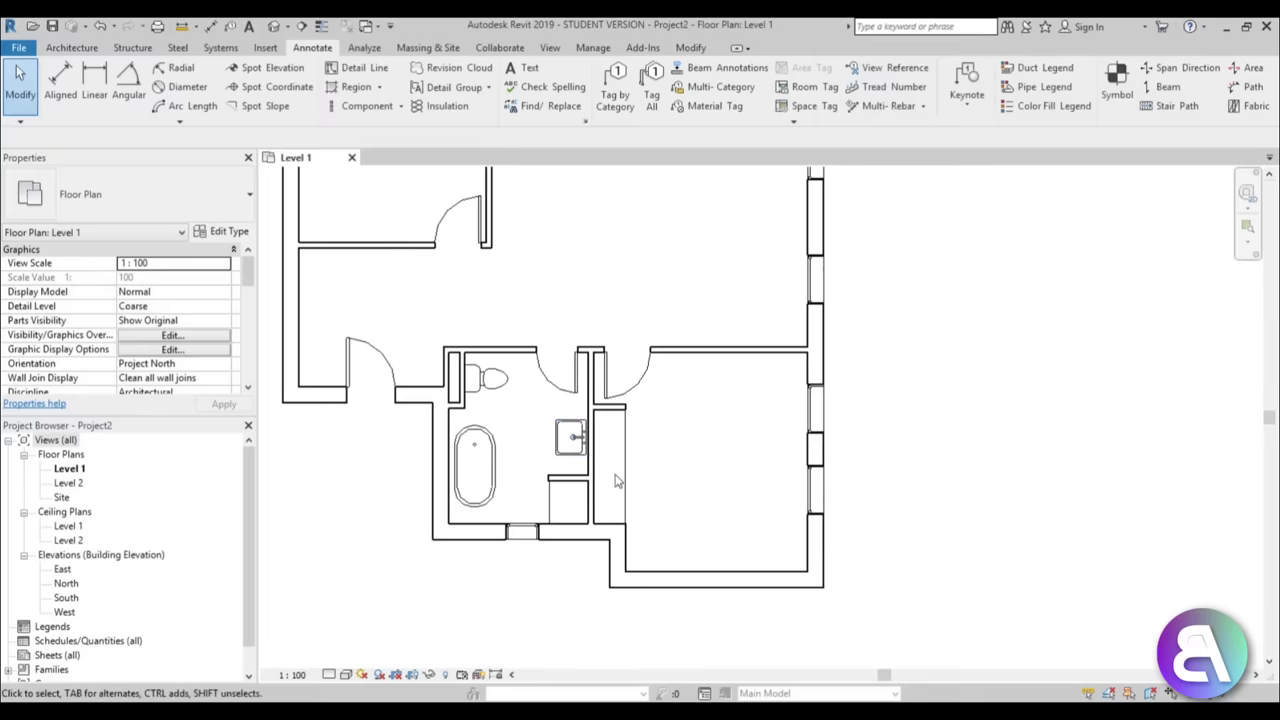
middle_click_drag(705, 482, 684, 411)
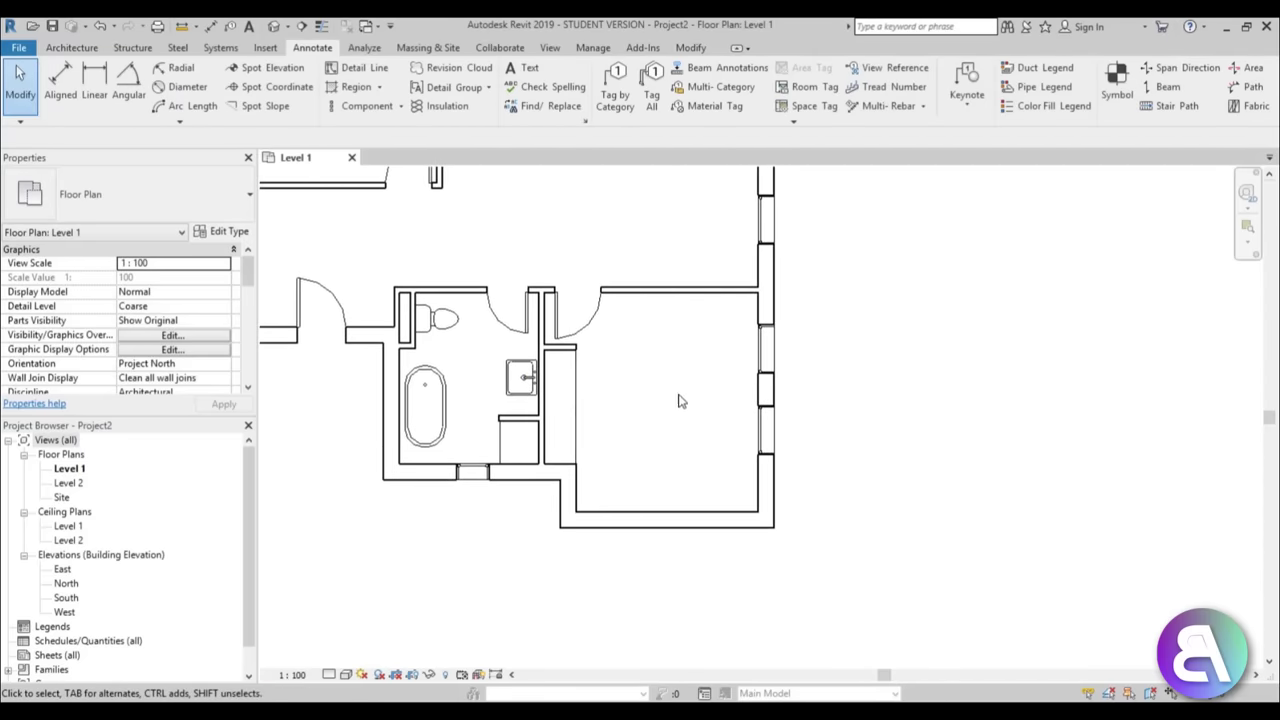
left_click(50, 48)
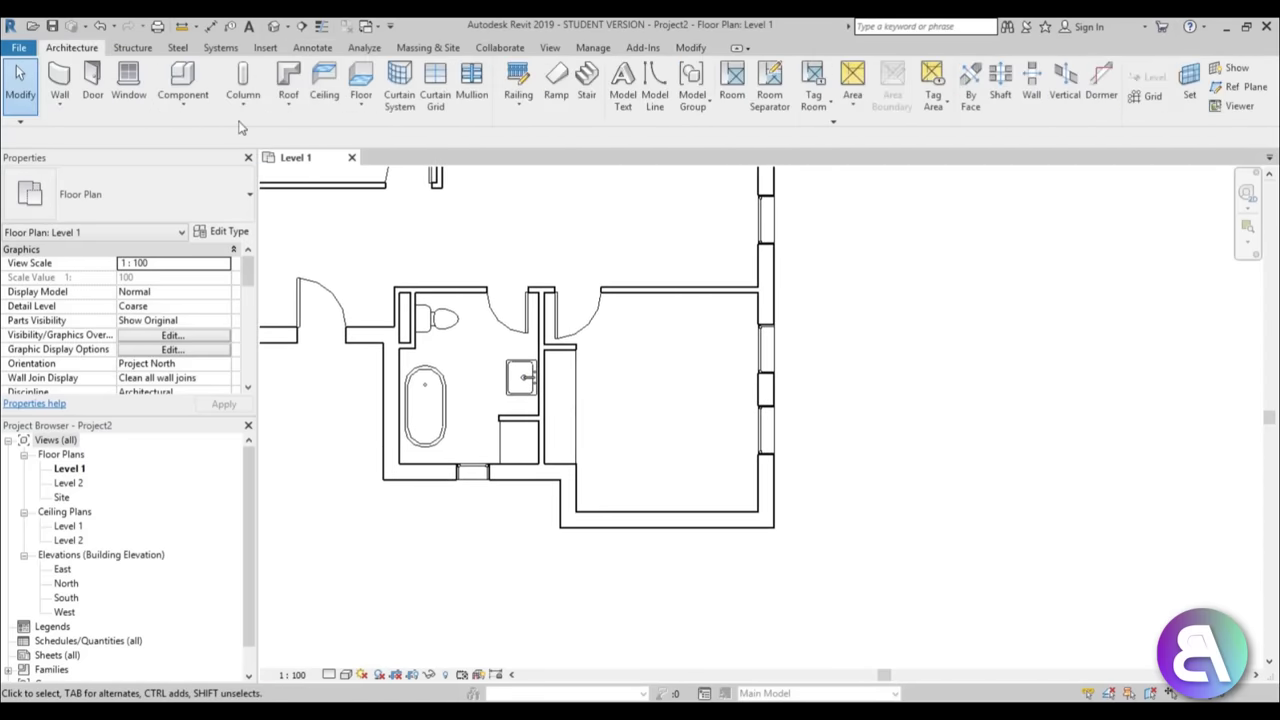
left_click(180, 86)
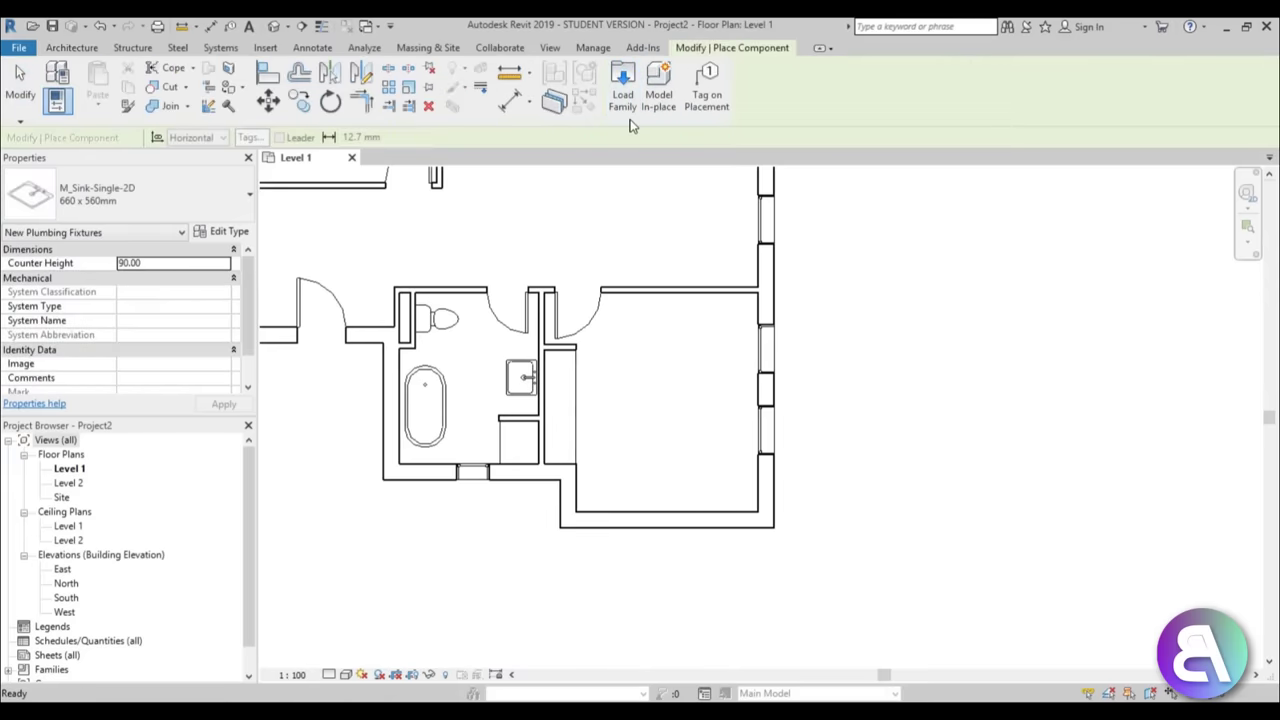
left_click(628, 100)
double_click(787, 216)
left_click(789, 216)
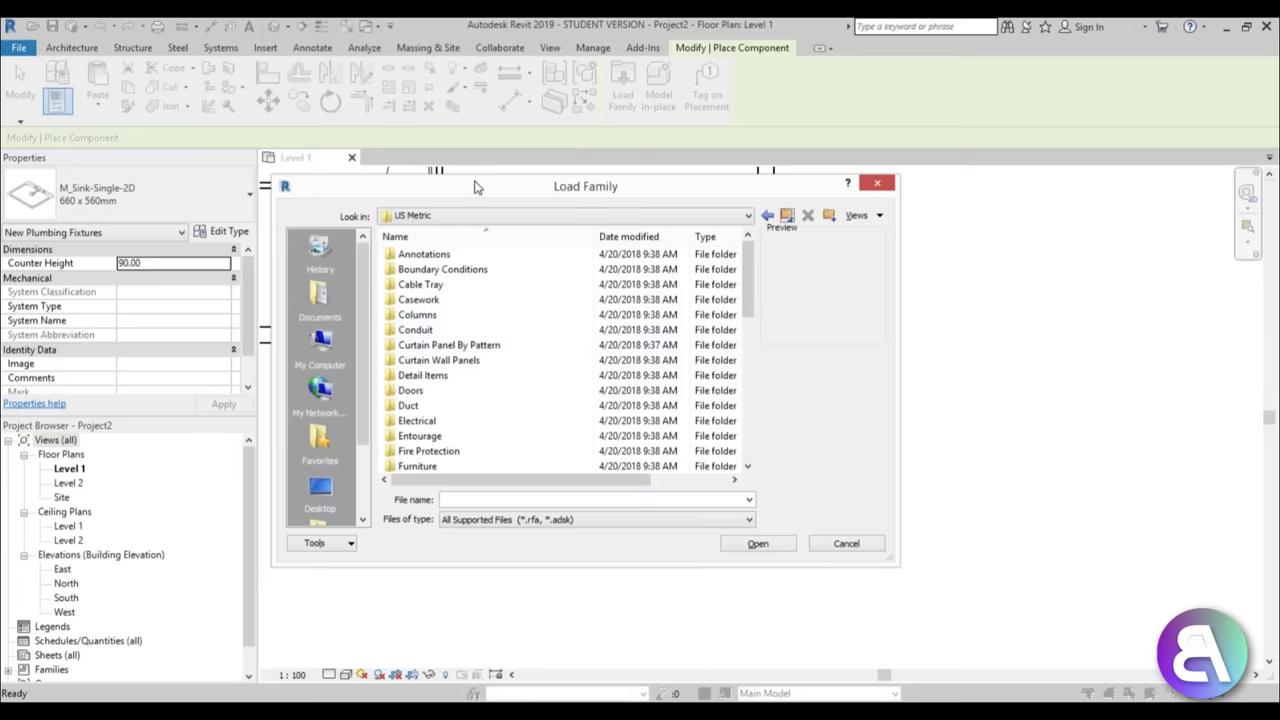
left_click_drag(754, 275, 754, 323)
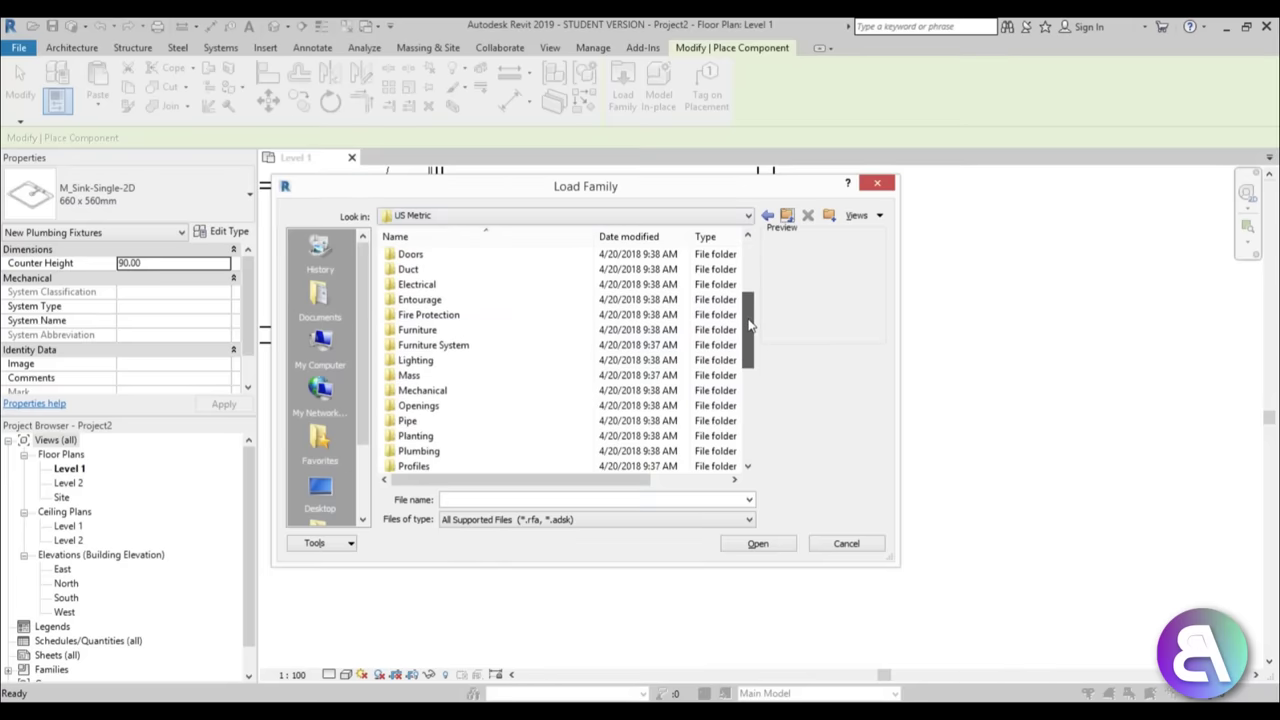
double_click(443, 333)
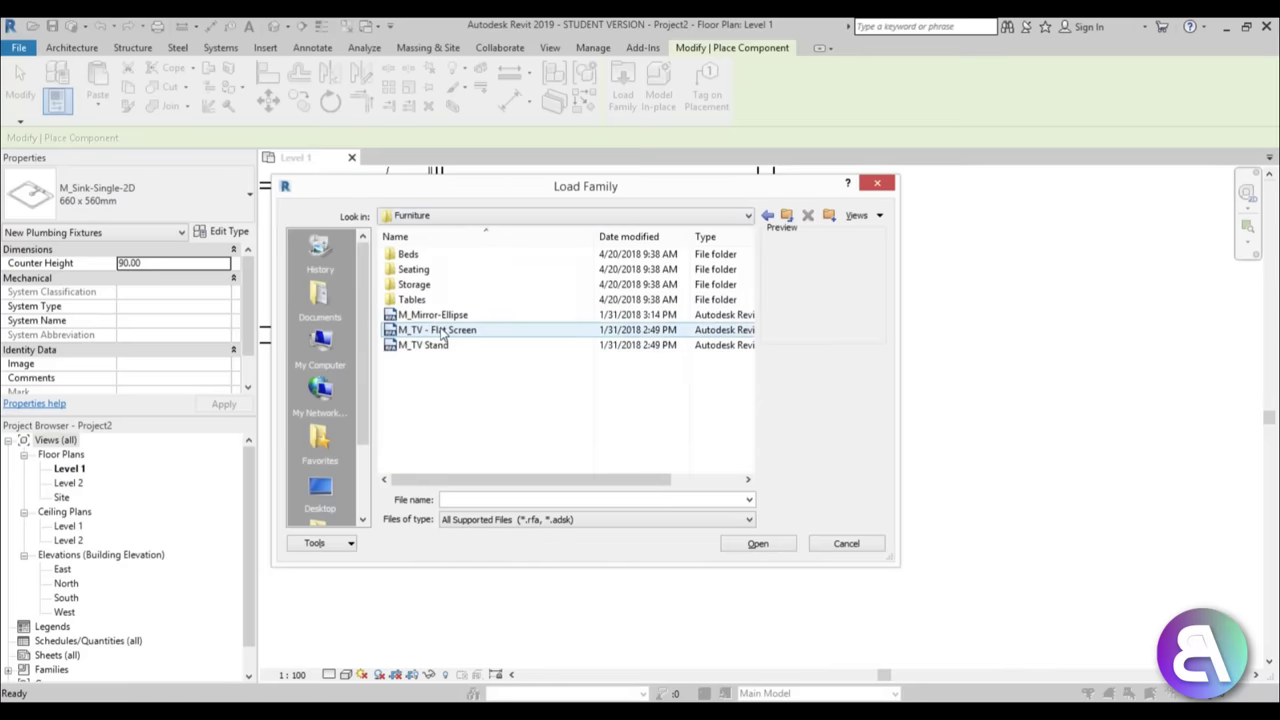
double_click(438, 257)
- Preview the bed families and load M_Bed-Box into the project
left_click(440, 259)
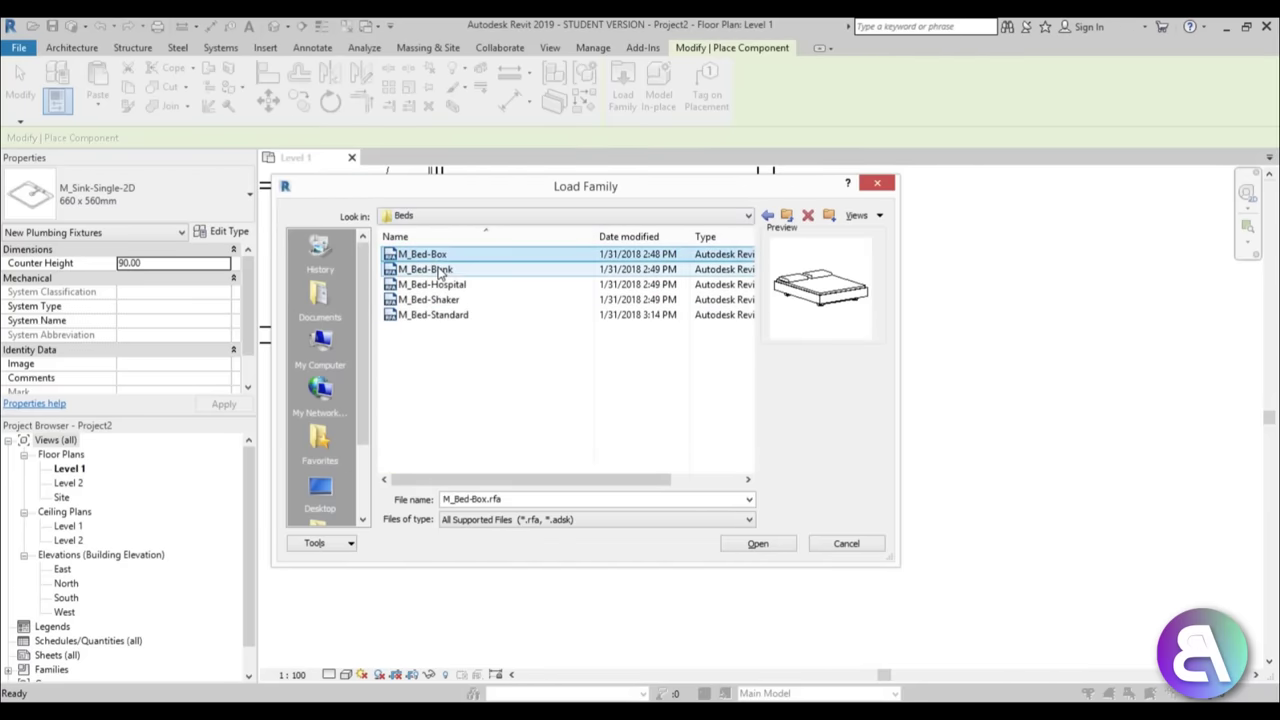
left_click(440, 270)
left_click(440, 257)
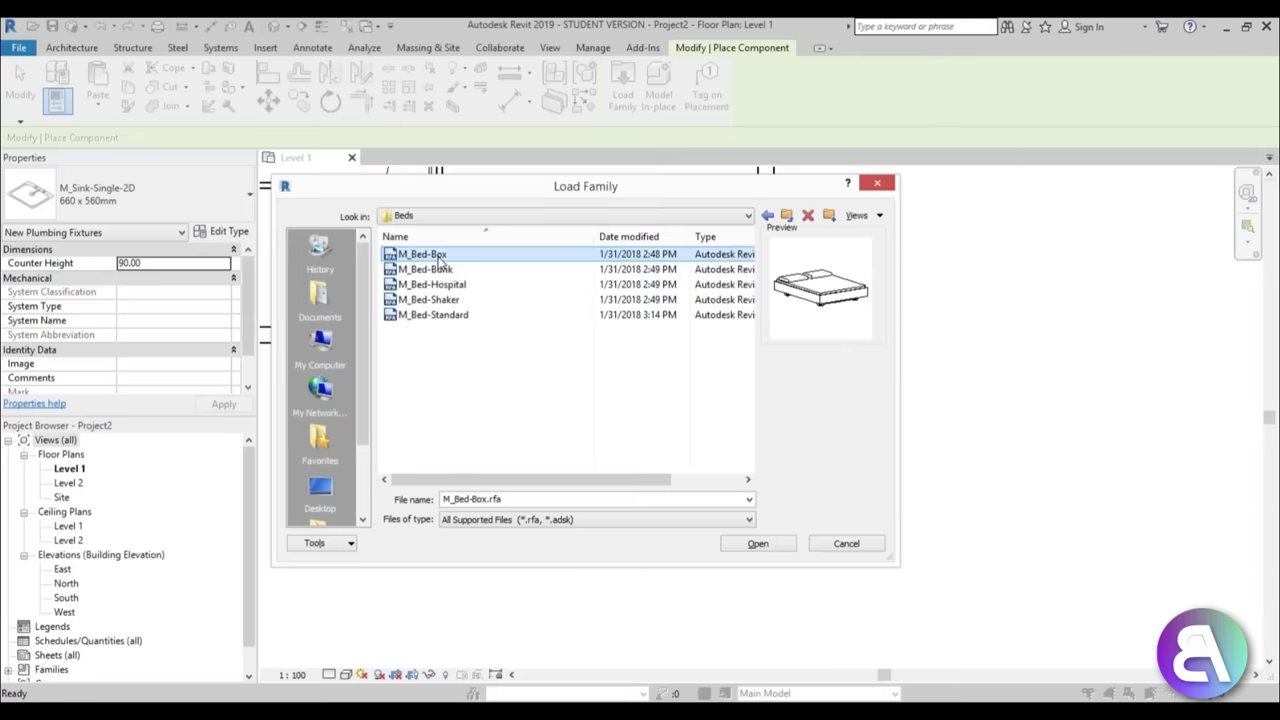
left_click(758, 543)
- Place a 1525 x 2007mm - Queen bed with its head against the southeast room's south wall, about 90 from the closet line
left_click(151, 204)
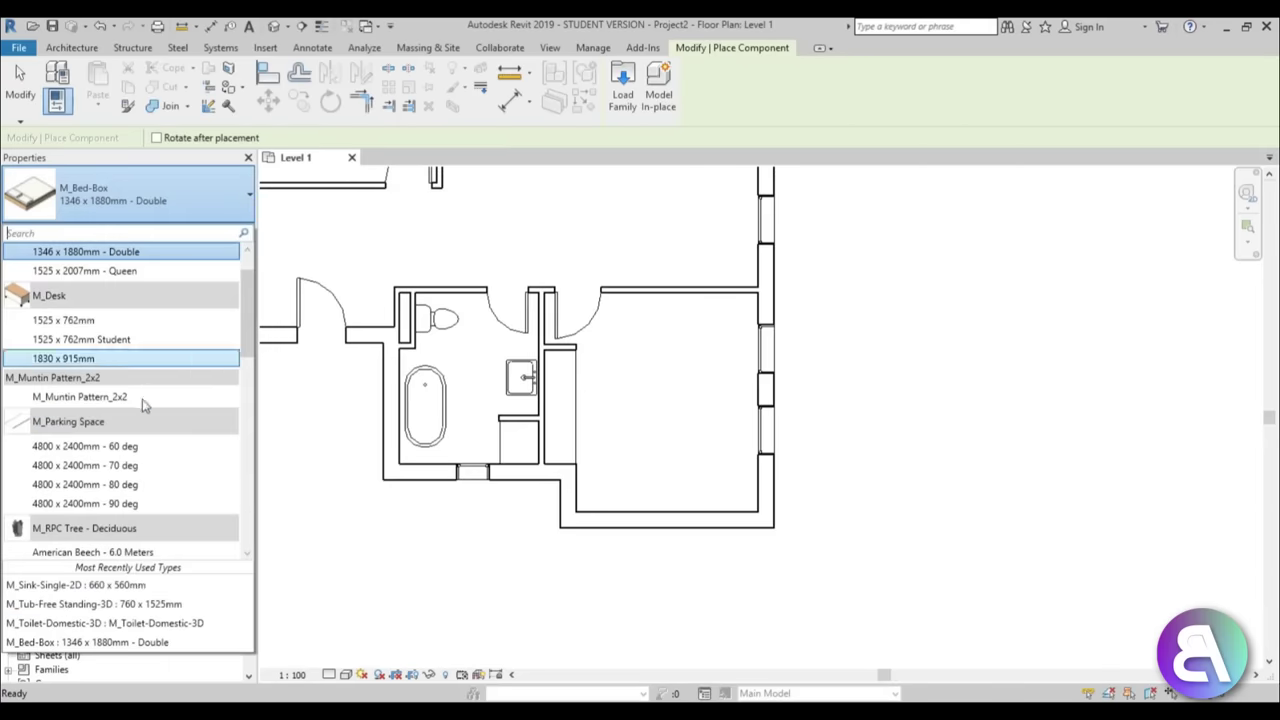
left_click(100, 271)
scroll(680, 460, "up", 2)
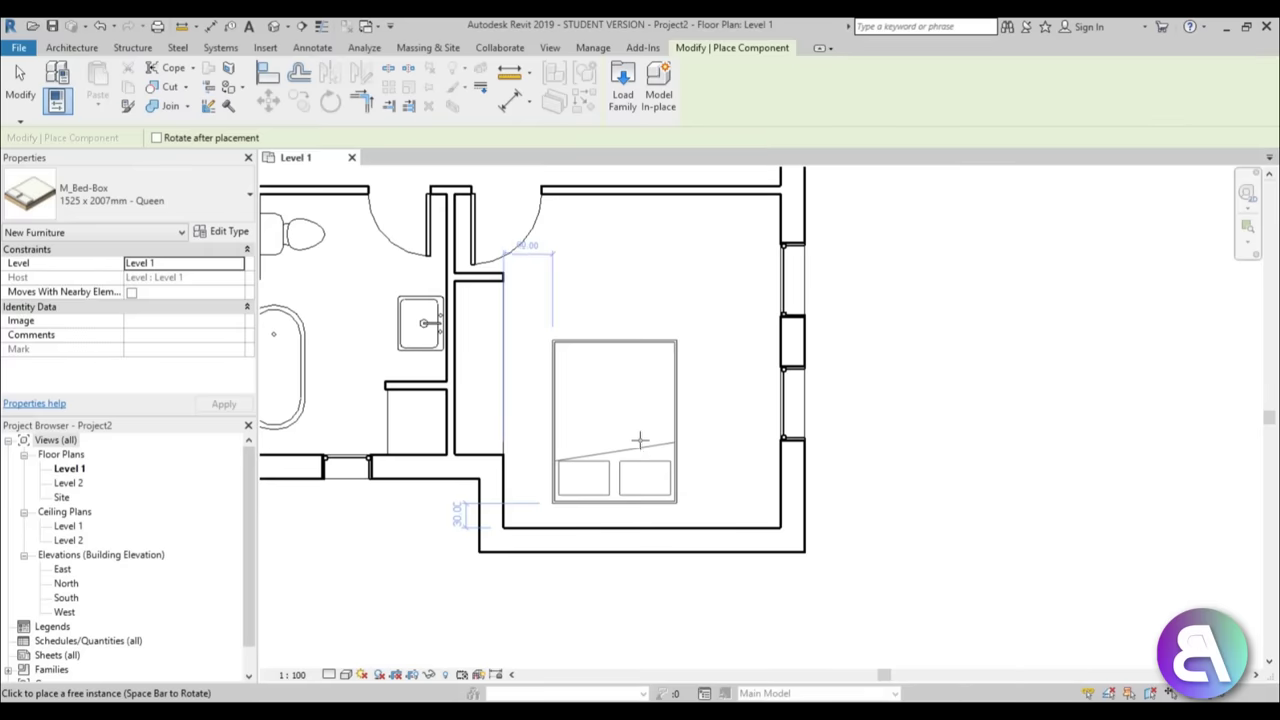
left_click(668, 463)
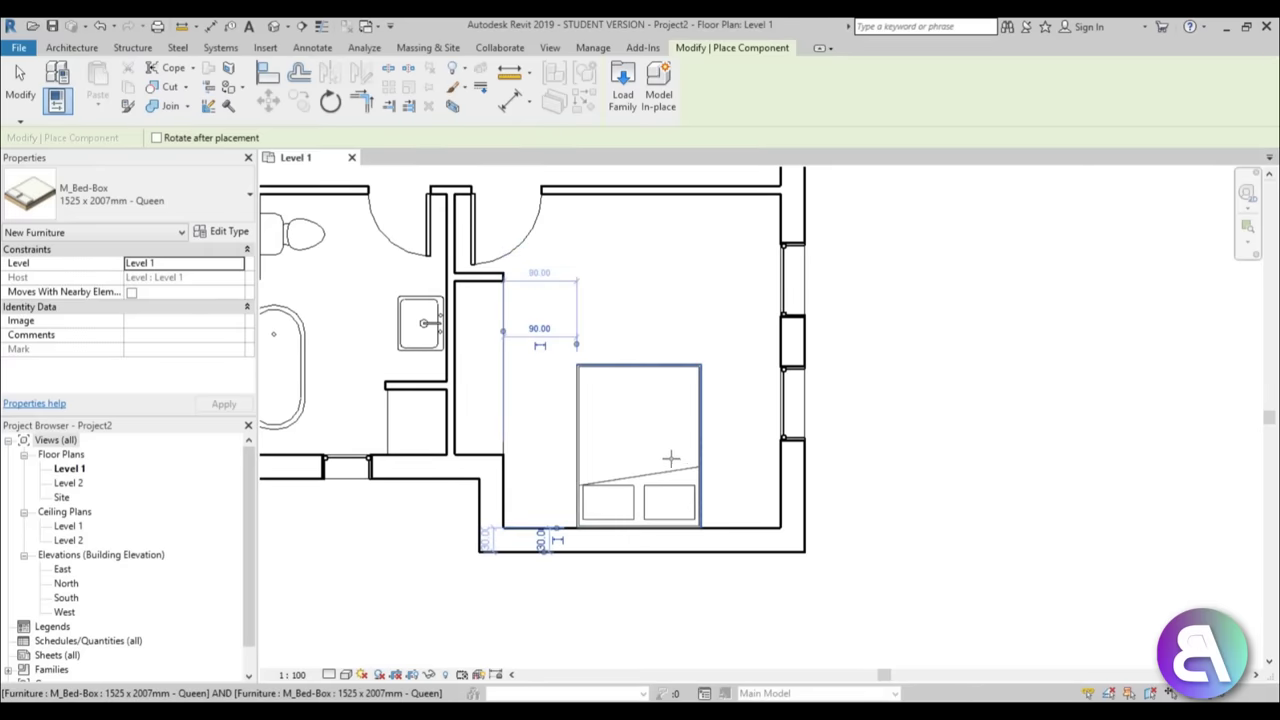
key("Escape")
key("Escape")
- Load the M_TV - Flat Screen family from the library's Furniture folder
scroll(648, 360, "down", 2)
middle_click_drag(650, 366, 655, 459)
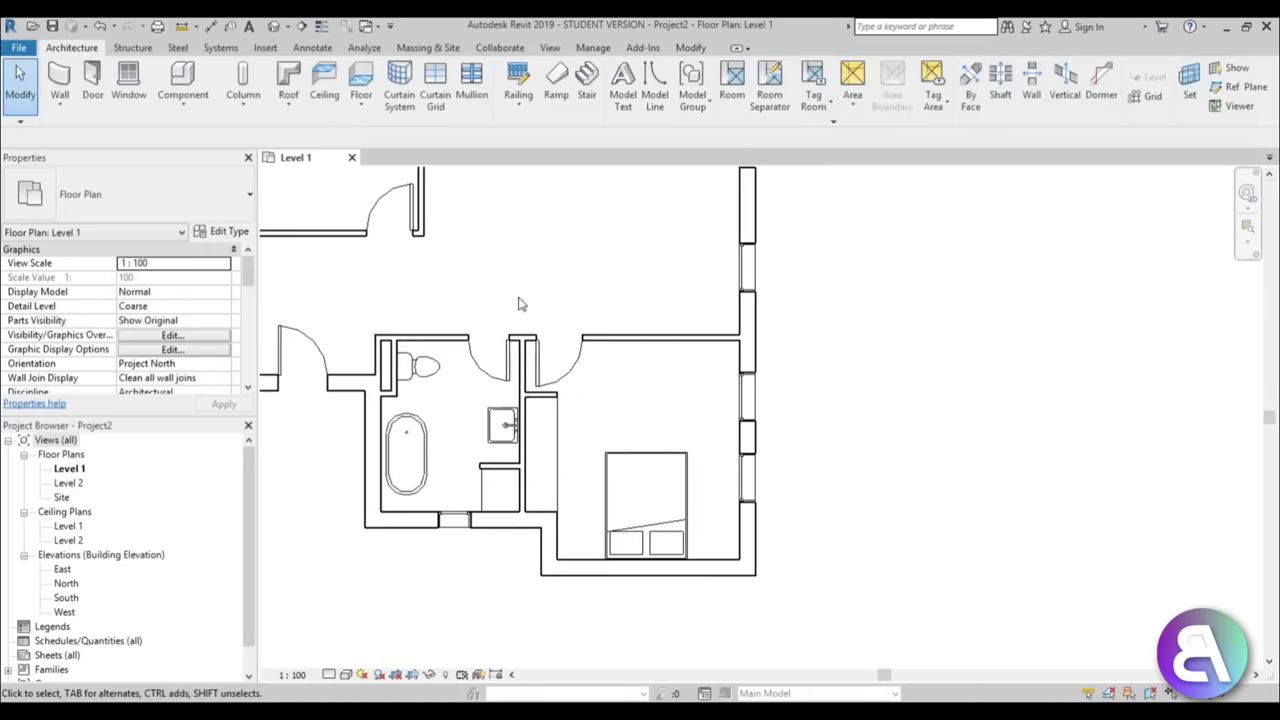
middle_click_drag(617, 378, 631, 334)
left_click(184, 72)
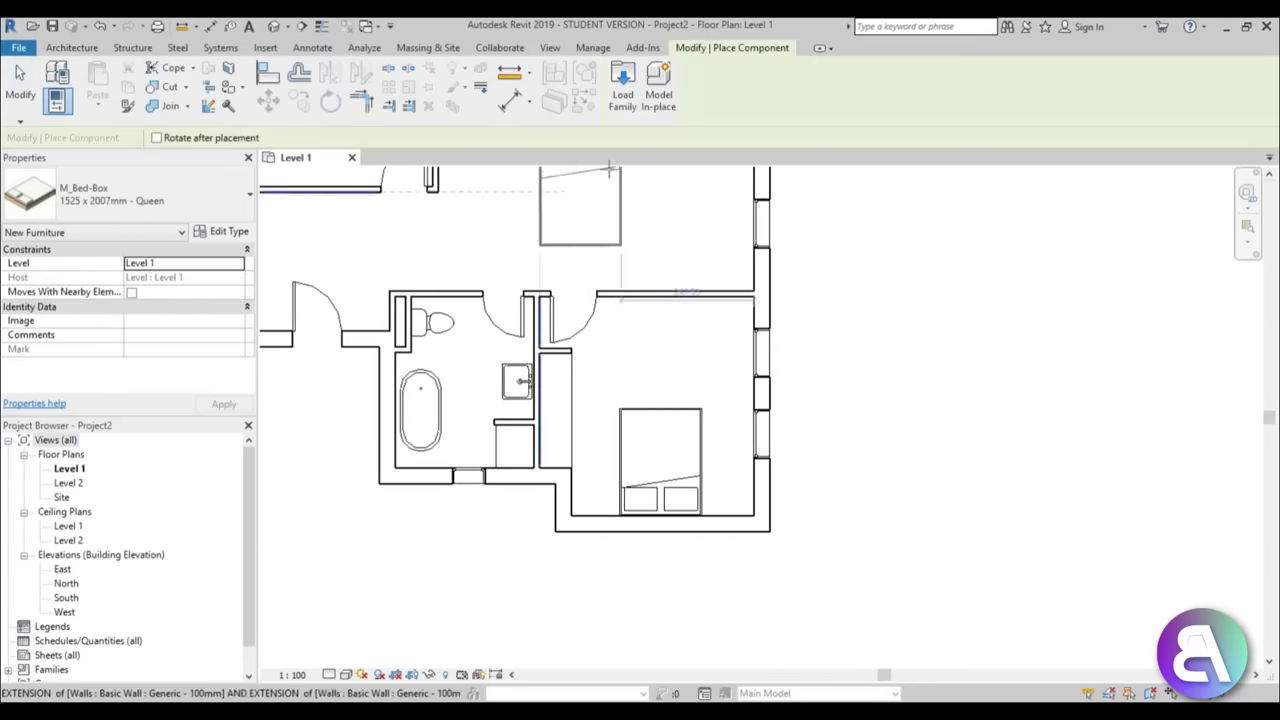
left_click(631, 115)
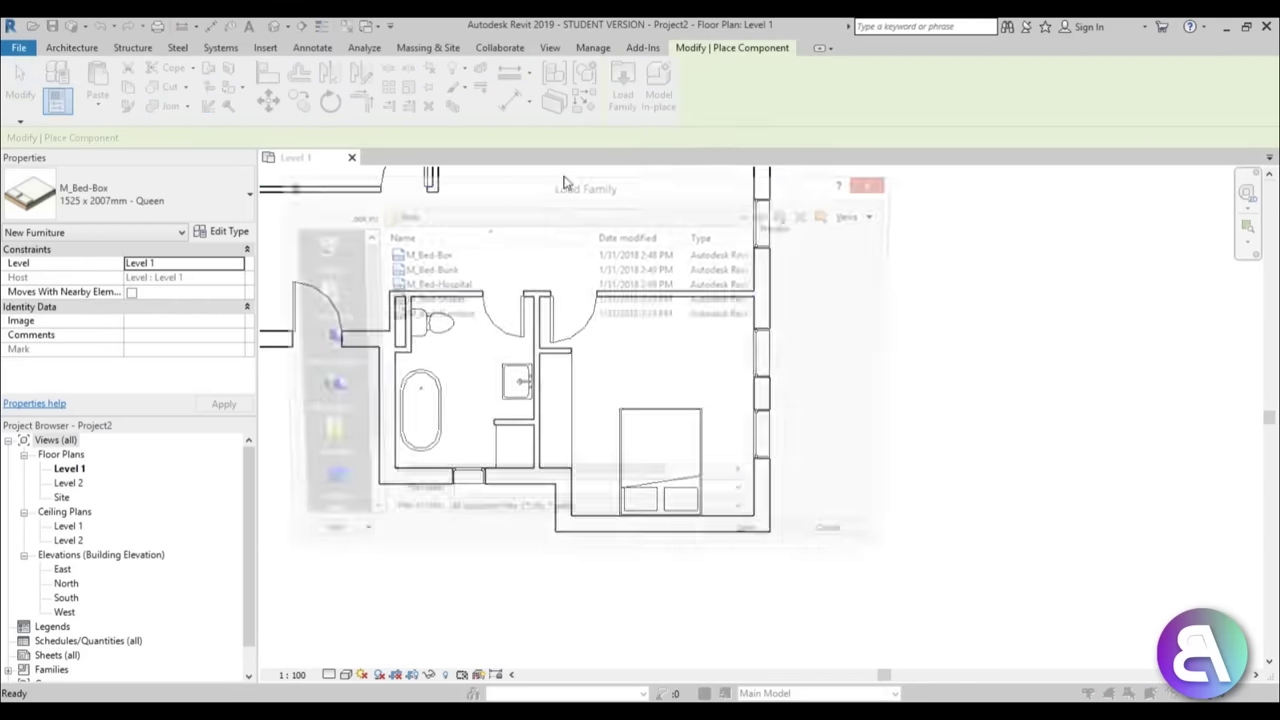
left_click(787, 216)
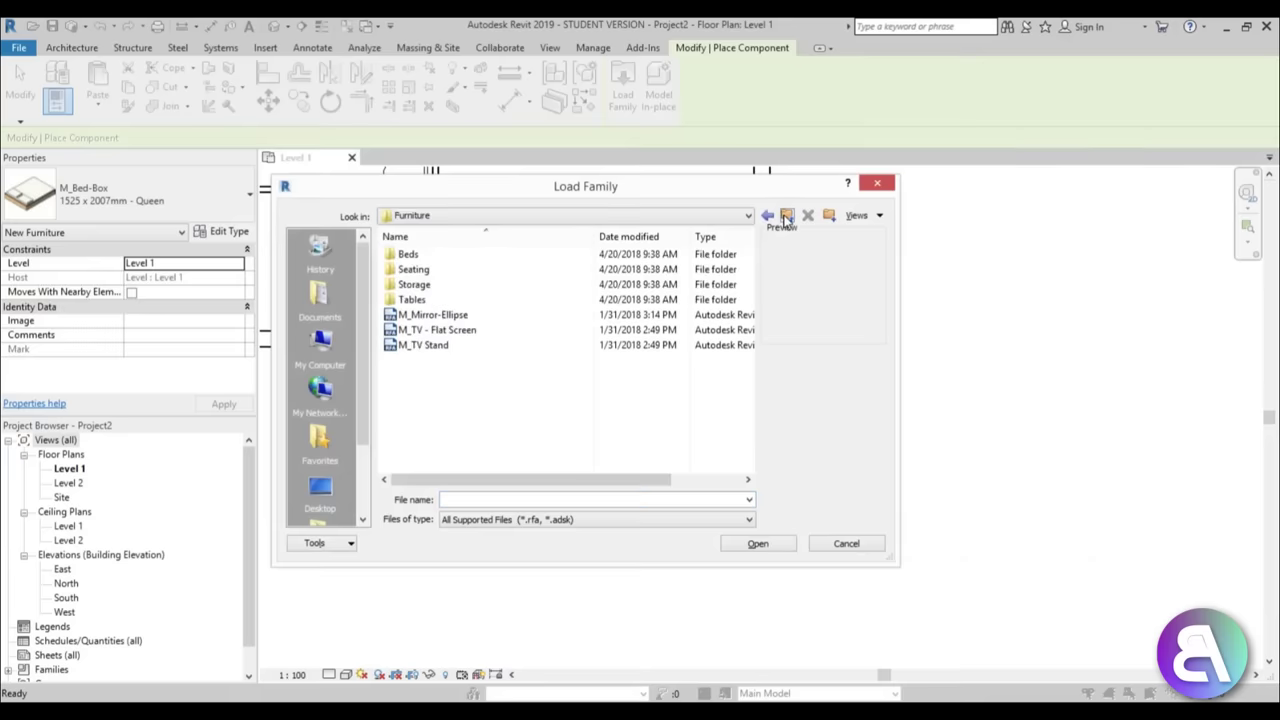
left_click(450, 347)
left_click(442, 334)
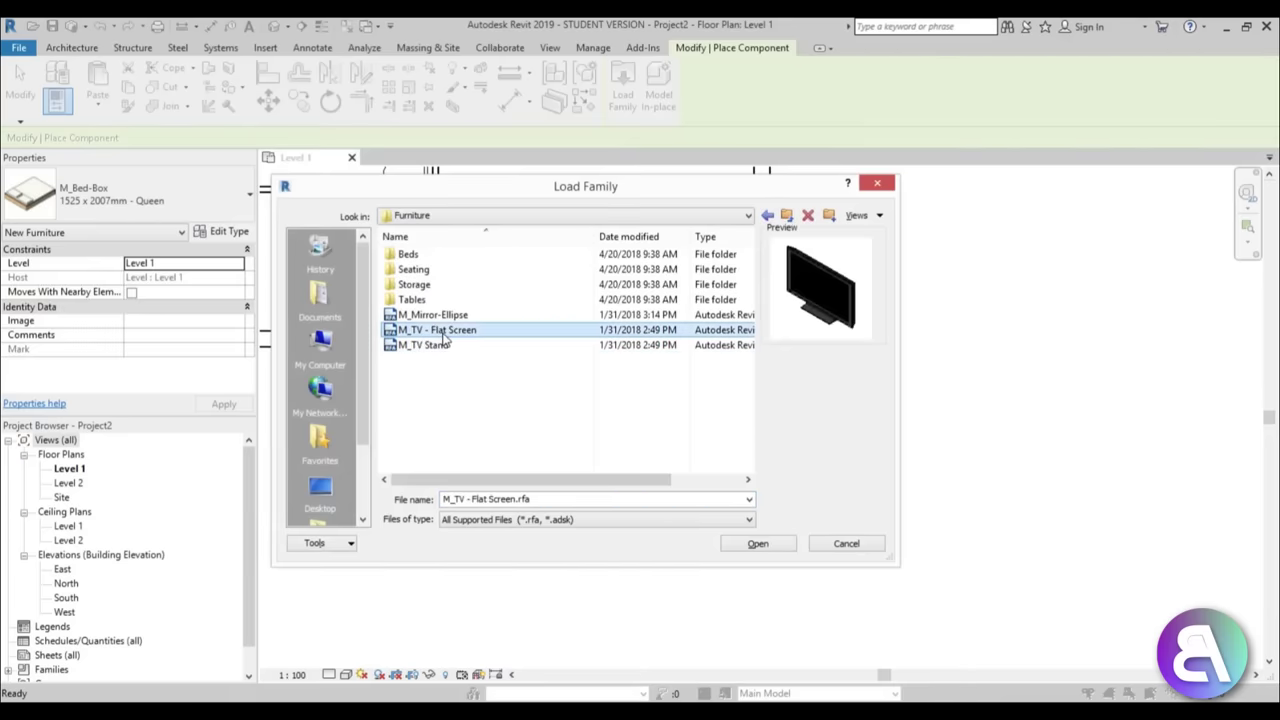
left_click(757, 545)
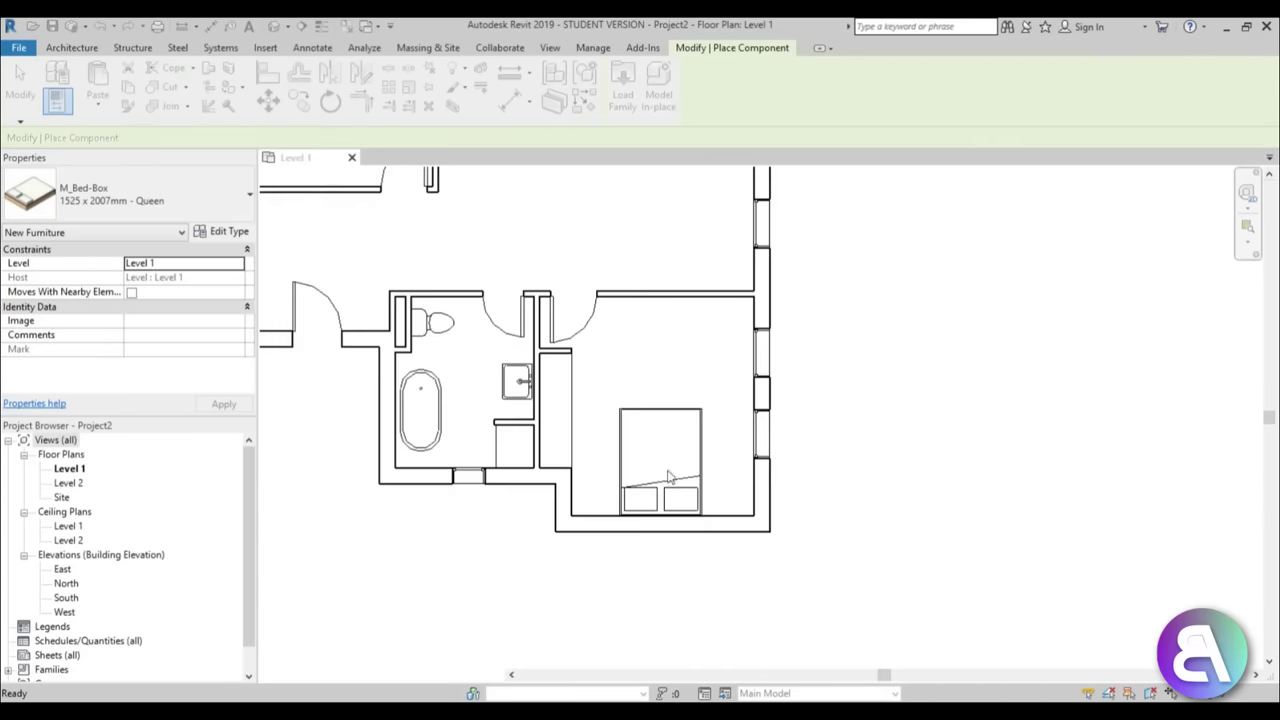
- Place the 0810mm flat-screen TV in the southeast bedroom, north of the foot of the bed
scroll(650, 360, "up", 4)
left_click(650, 355)
key("Escape")
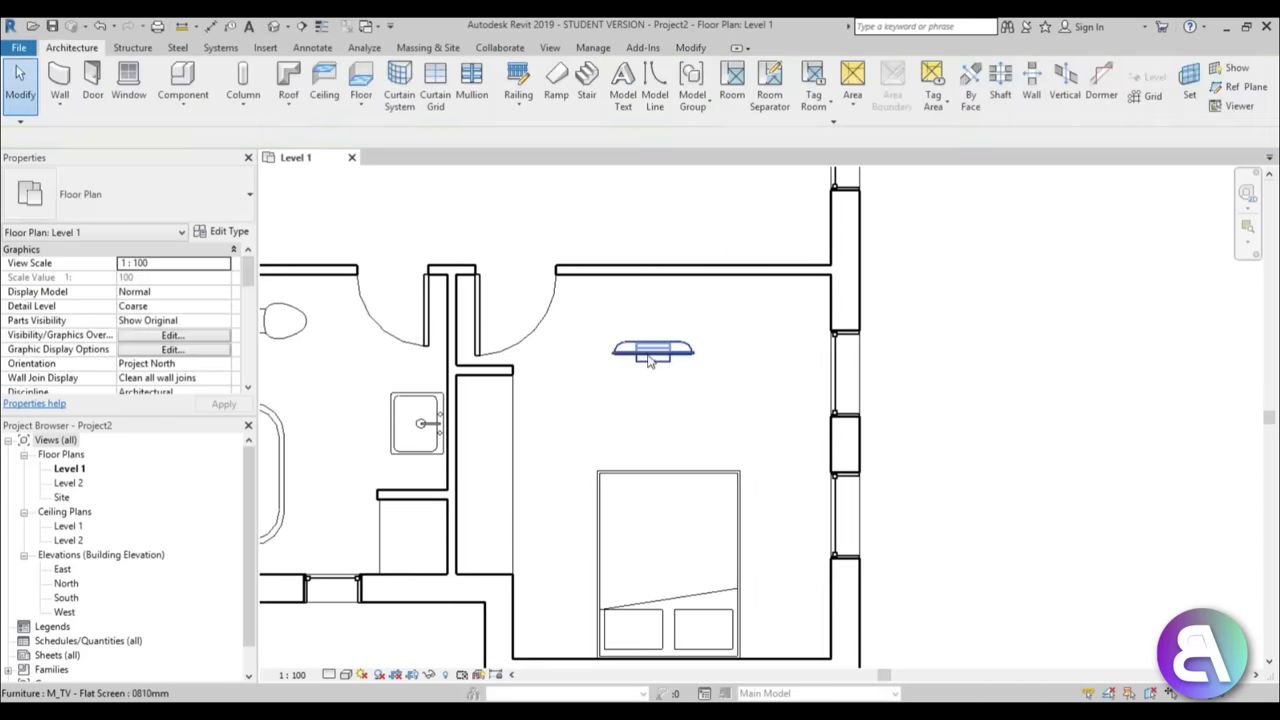
- Move the TV slightly southeast so that it is centred on the bed
left_click(652, 349)
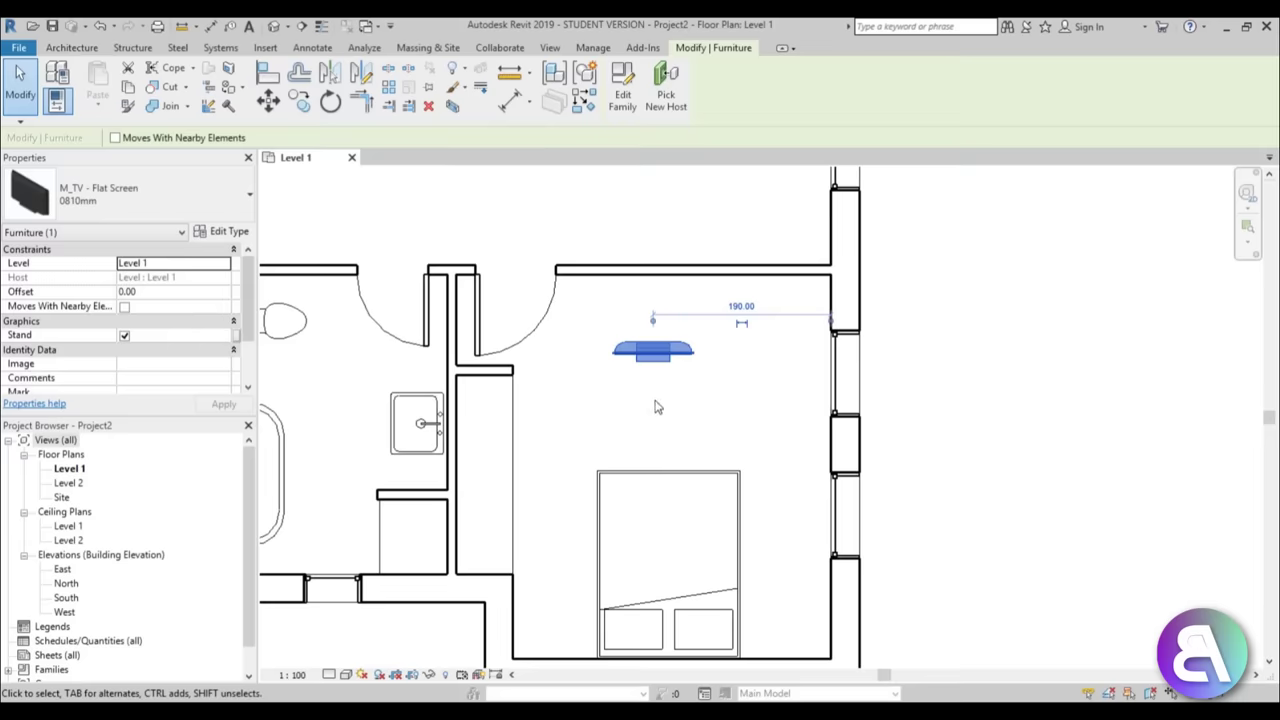
middle_click_drag(660, 416, 664, 422)
left_click(666, 418)
left_click(656, 354)
left_click_drag(656, 354, 678, 381)
key("Escape")
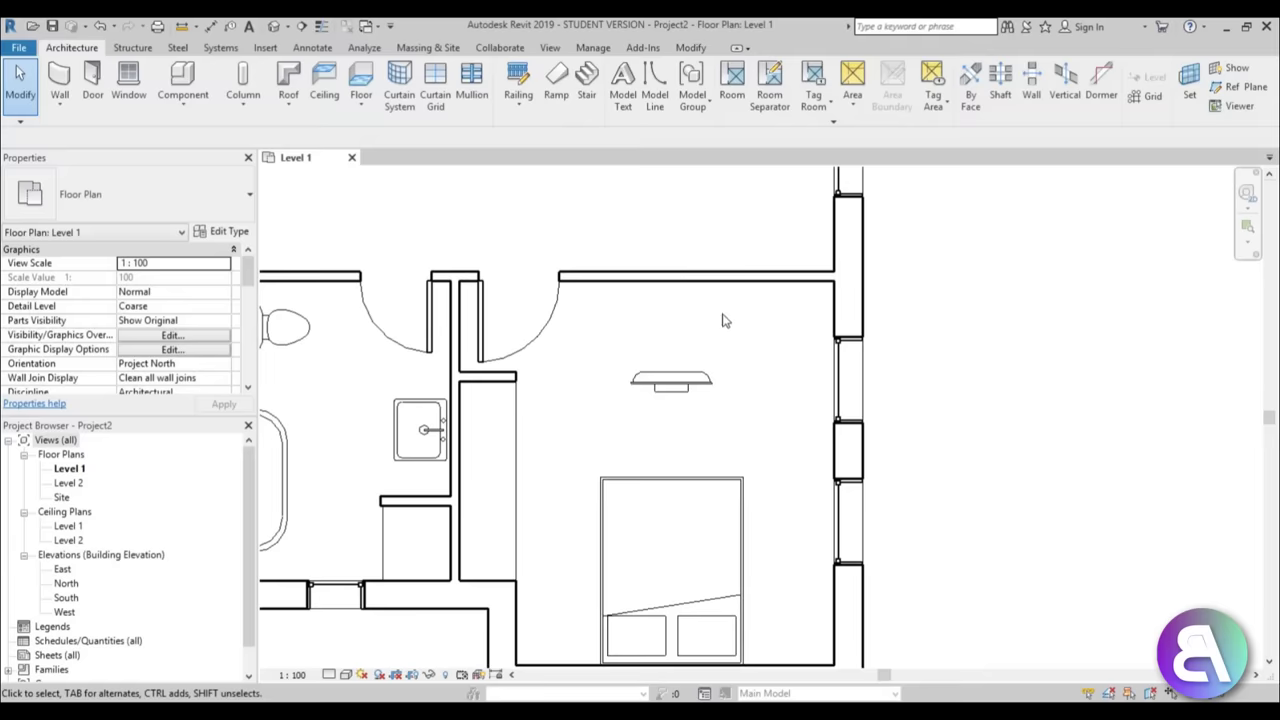
- Start loading another component family and open the Storage folder under Furniture
scroll(725, 320, "down", 2)
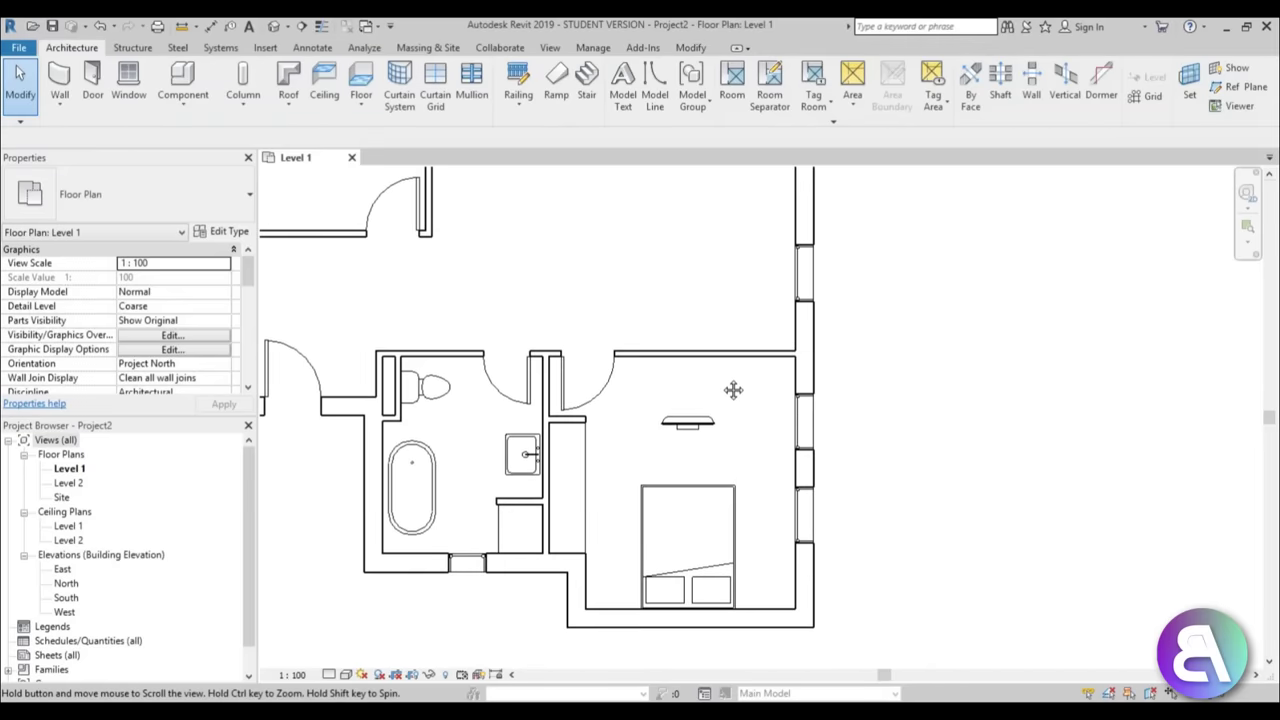
left_click(183, 80)
left_click(630, 108)
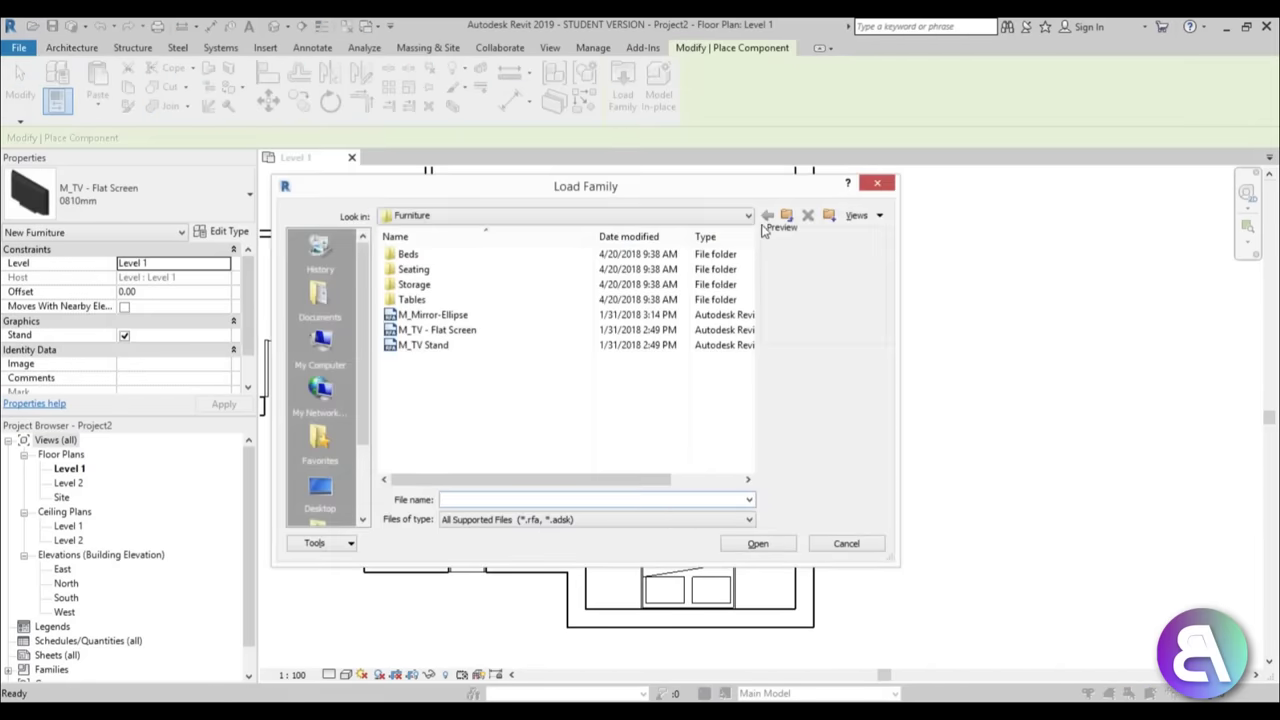
double_click(440, 288)
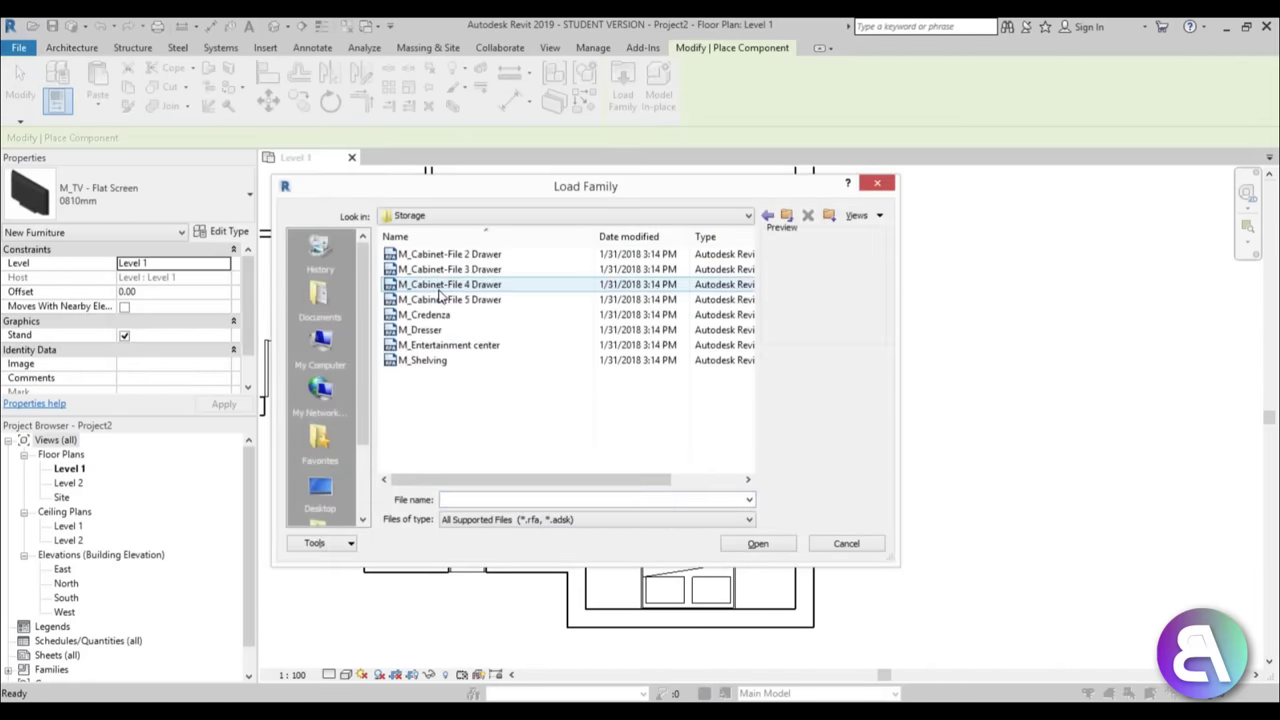
- Preview the credenza, dresser, entertainment center and shelving families in the Storage folder, and load M_Credenza
left_click(432, 316)
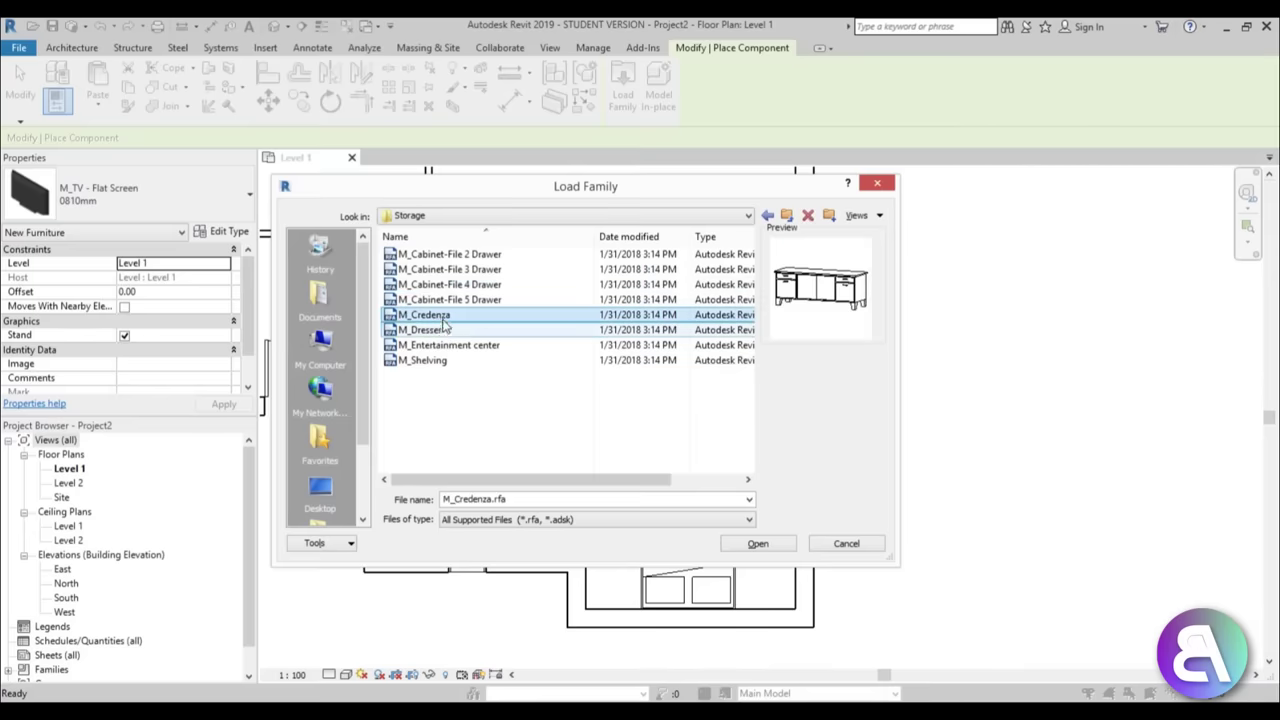
left_click(437, 330)
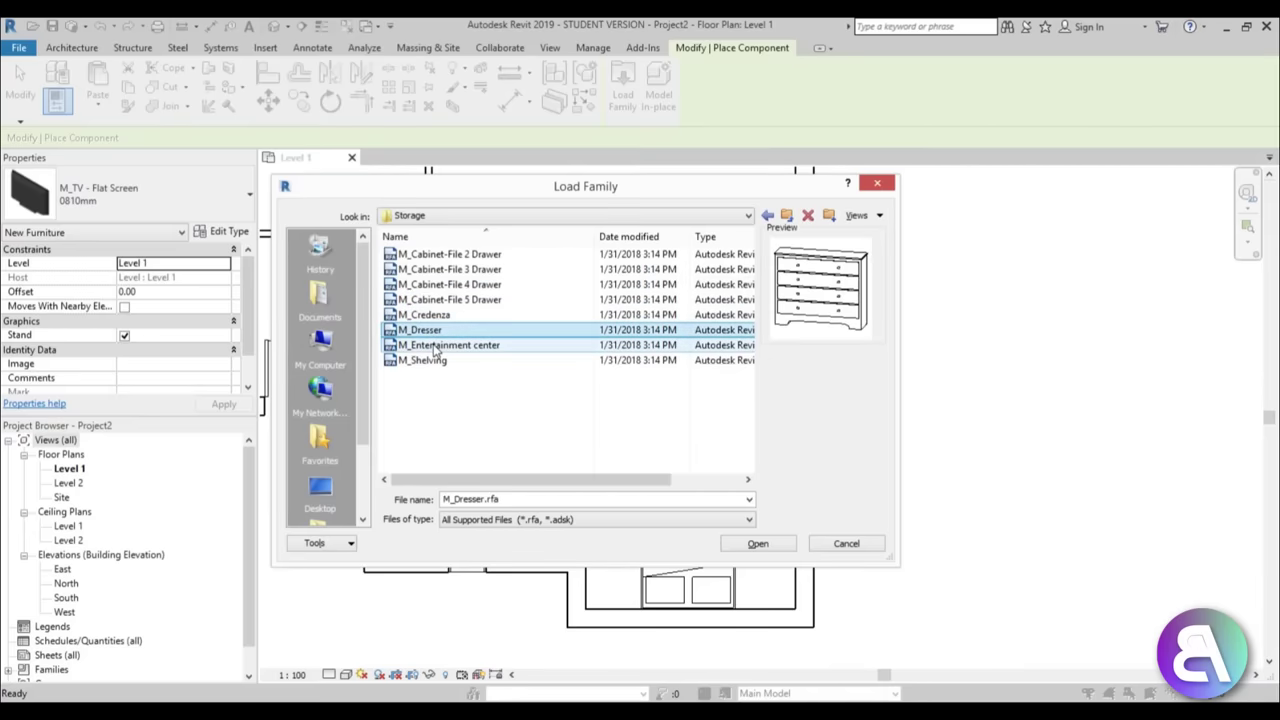
left_click(437, 345)
left_click(432, 360)
left_click(430, 316)
double_click(430, 316)
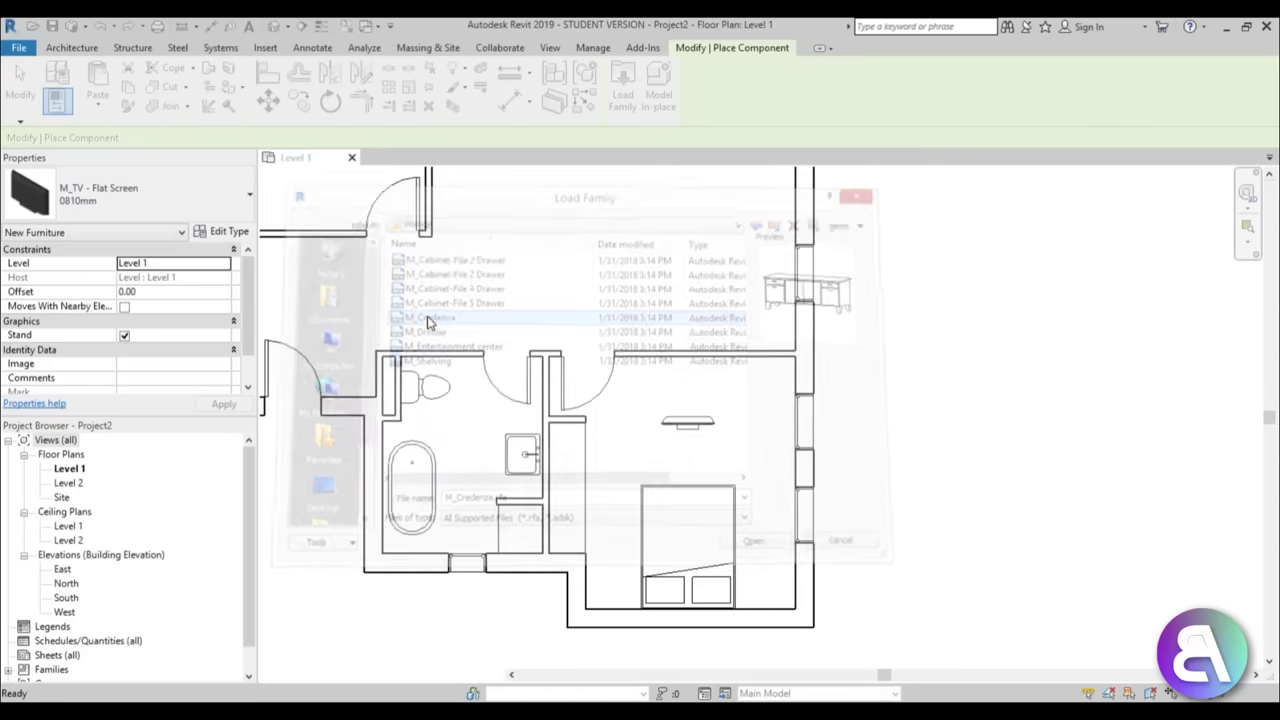
- Place a 1830 x 0610mm M_Credenza against the bedroom wall opposite the bed
left_click(208, 205)
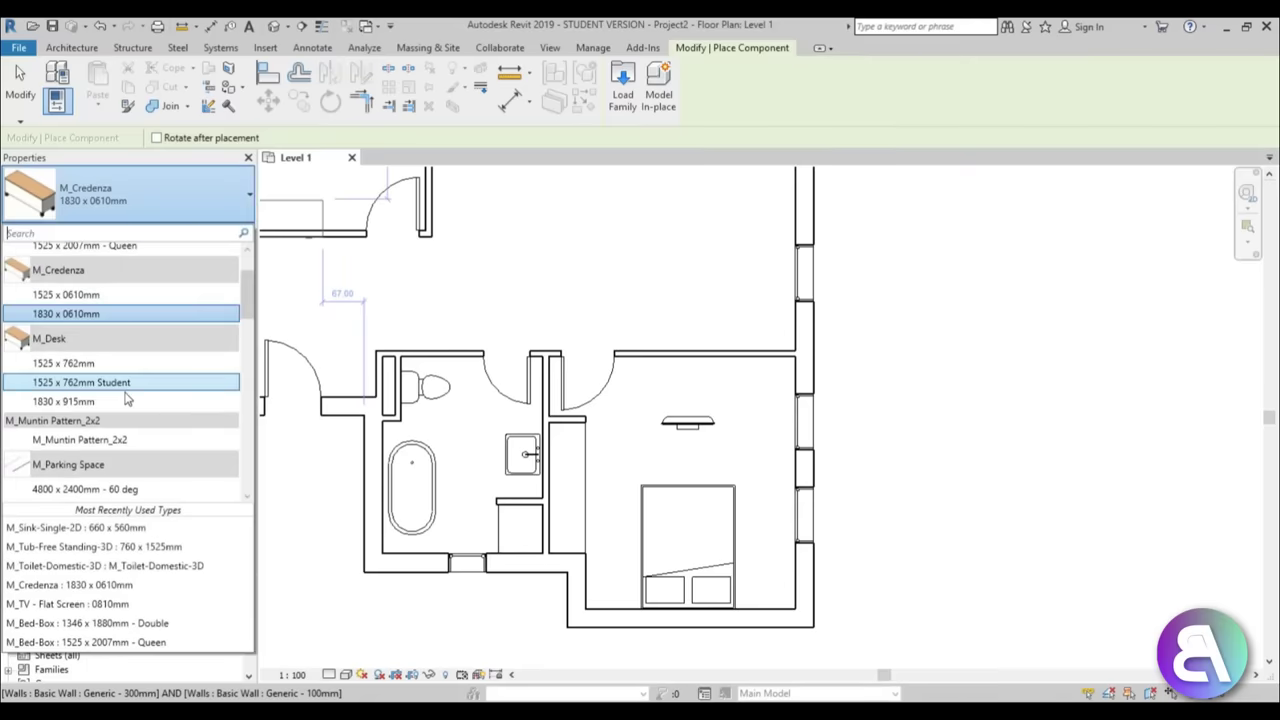
left_click(105, 314)
scroll(675, 372, "up", 4)
left_click(660, 383)
key("Escape")
key("Escape")
- Check the placed credenza's height in its type properties
left_click(590, 391)
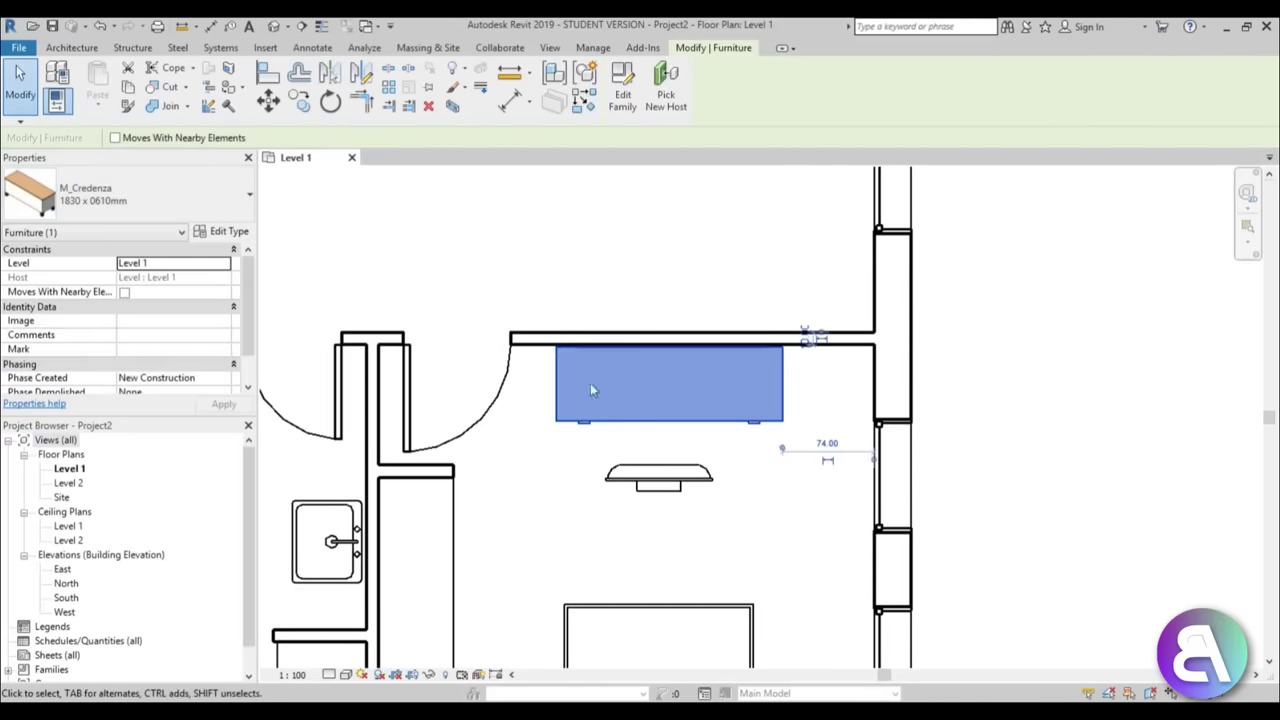
left_click(229, 234)
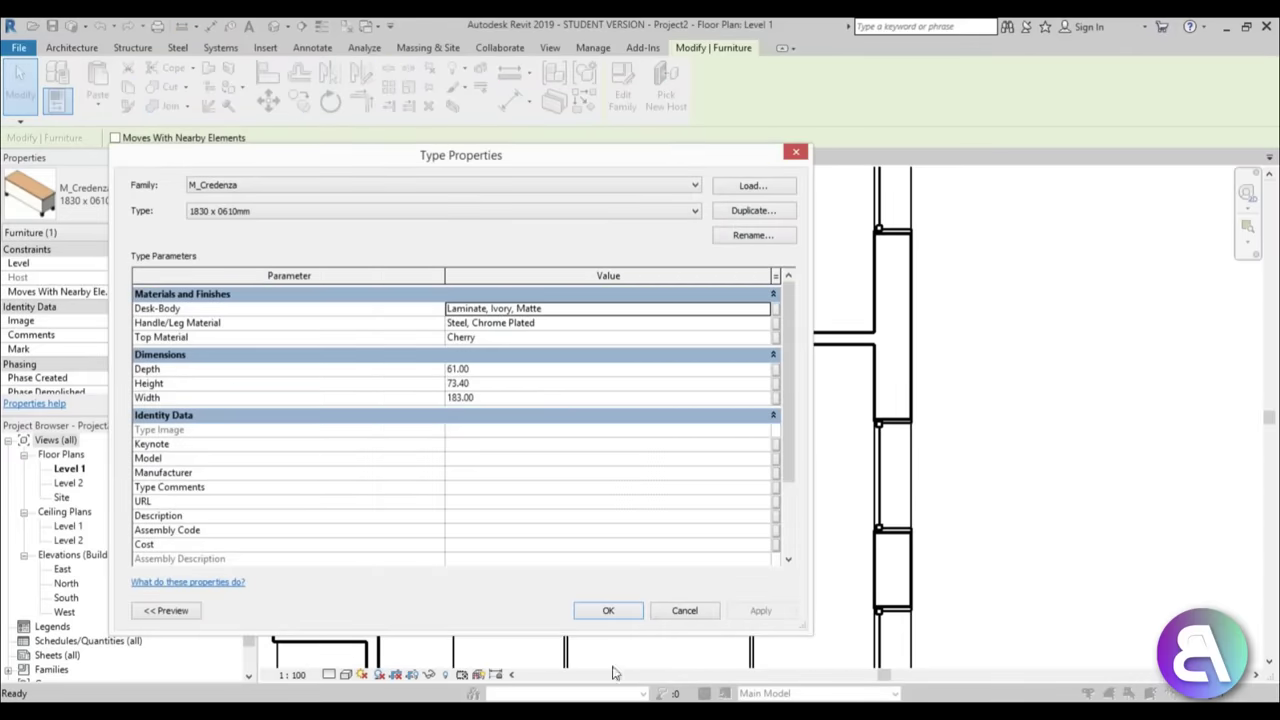
left_click(608, 610)
key("Escape")
- Set the bedroom TV's offset to 73.40 and move it onto the credenza
left_click(658, 476)
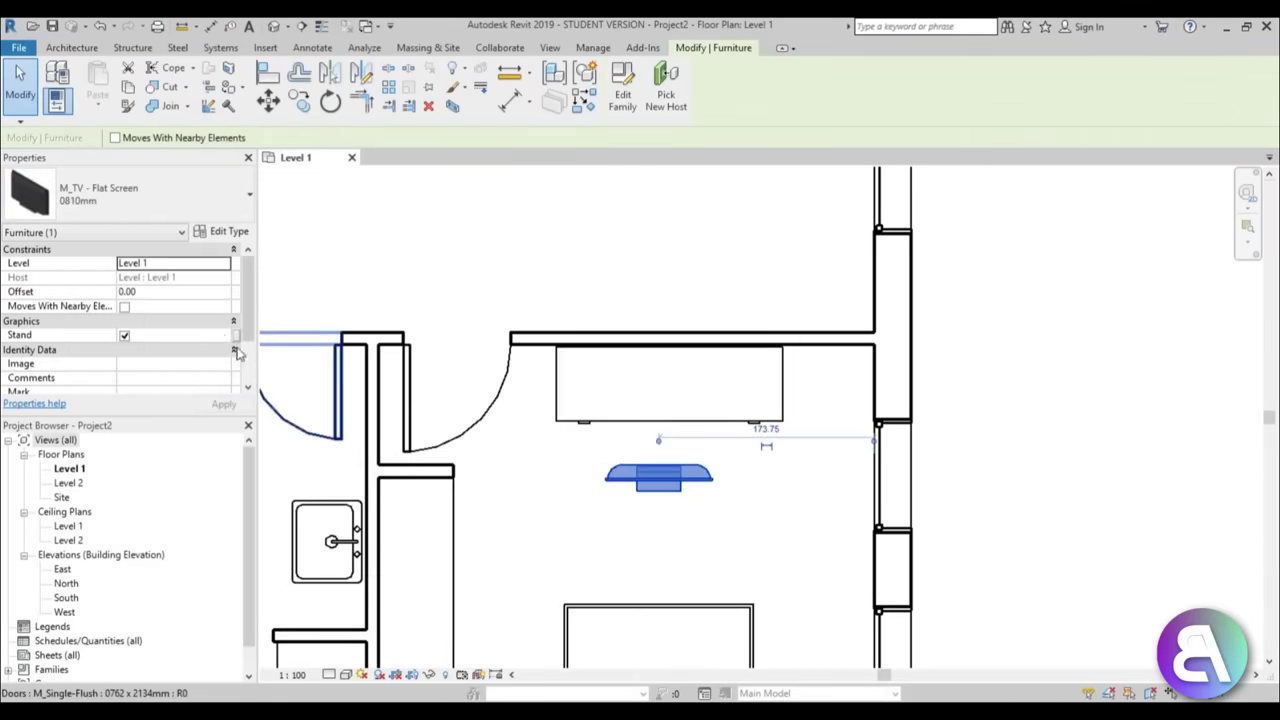
left_click(169, 291)
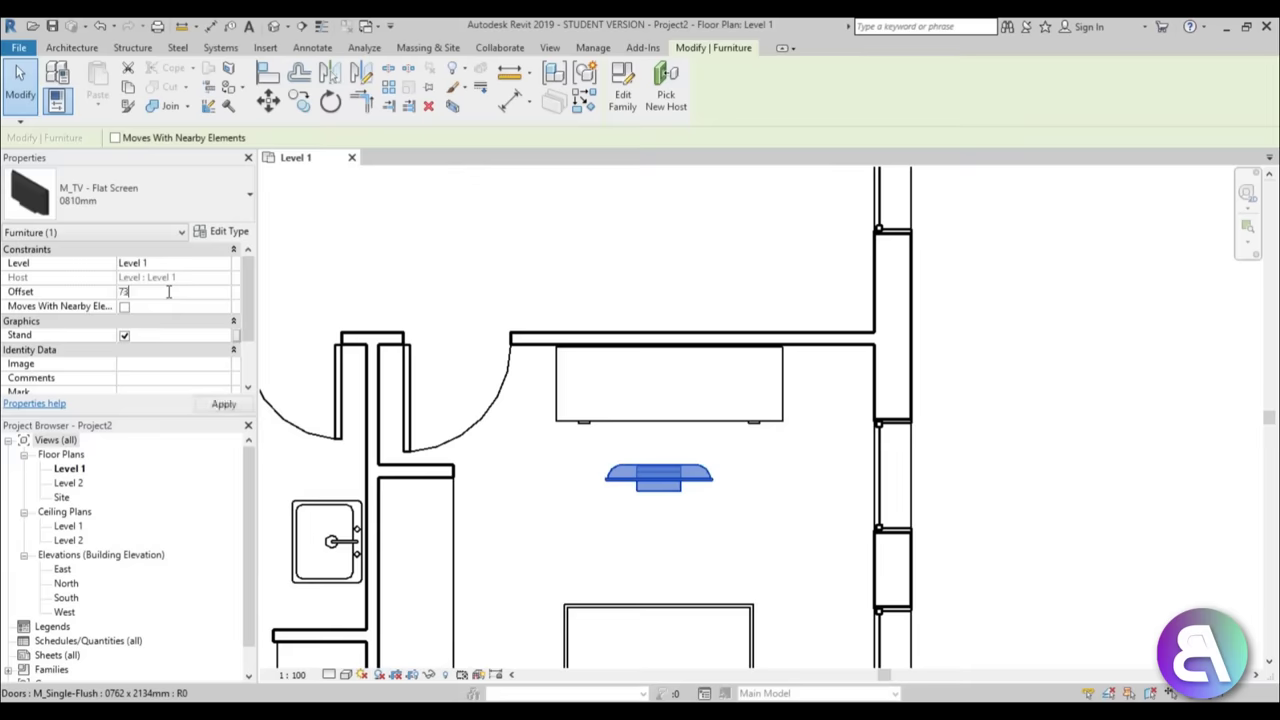
type("73.40")
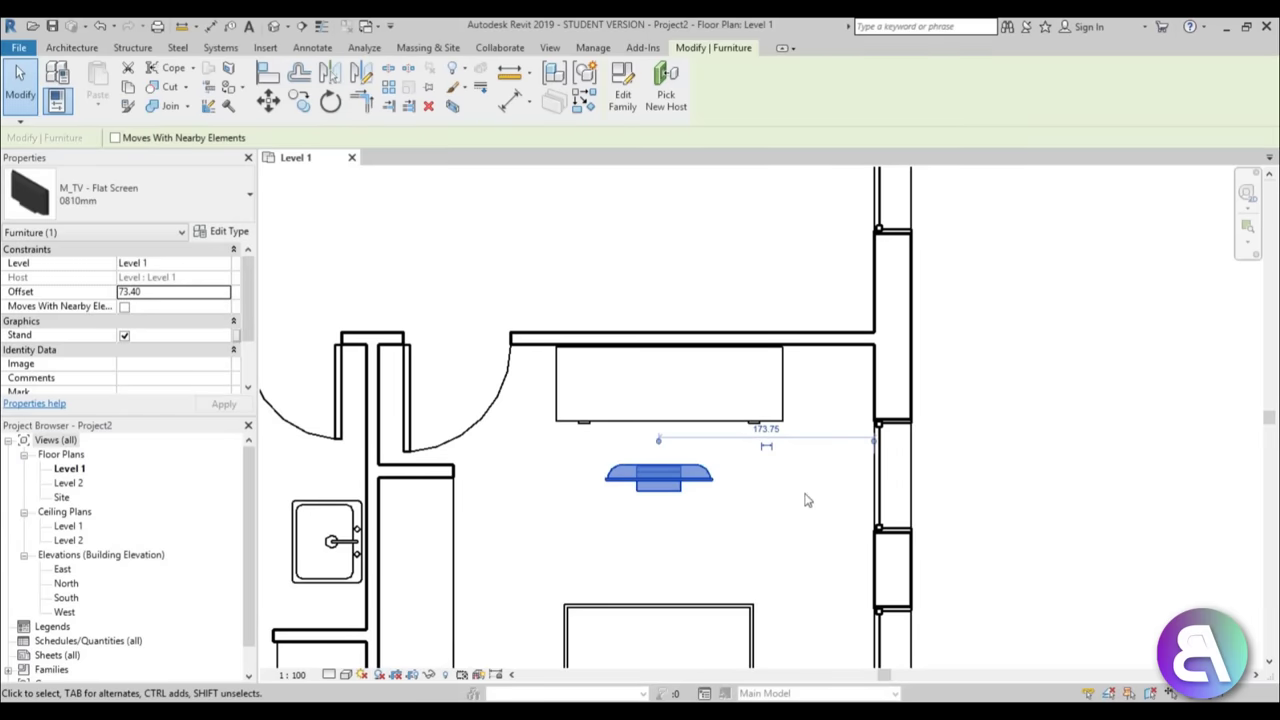
left_click_drag(688, 478, 700, 400)
key("Escape")
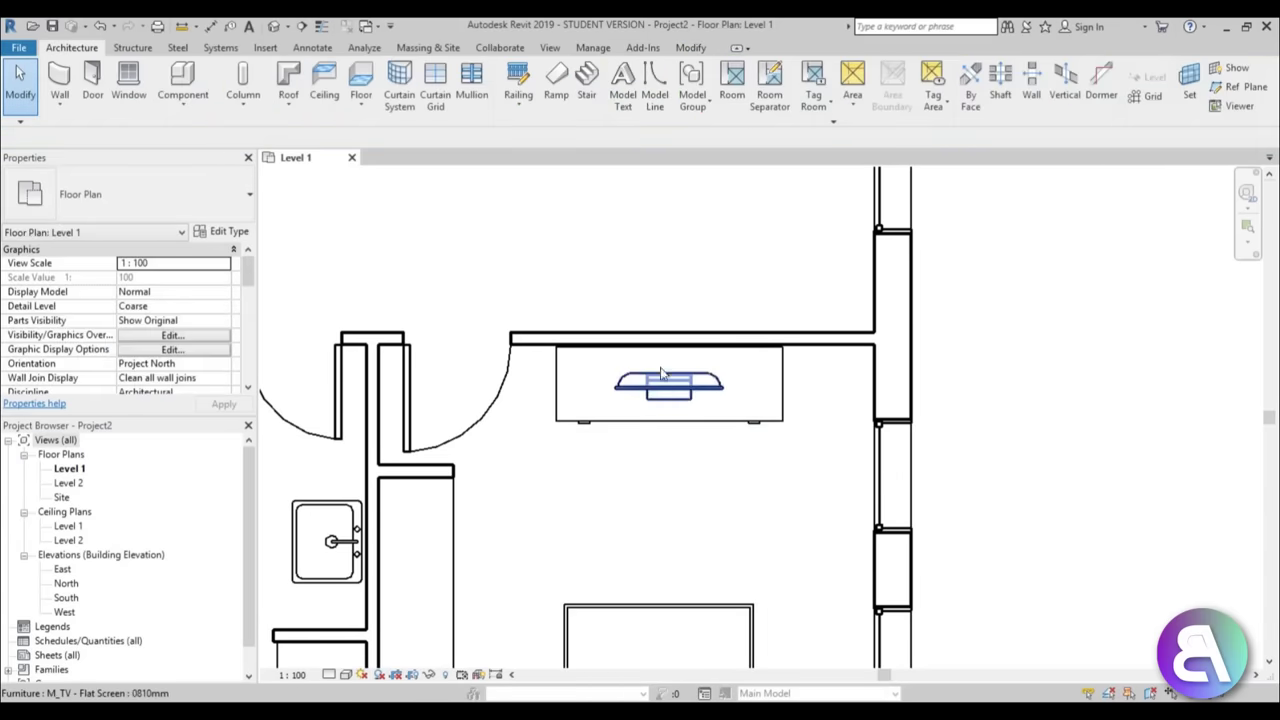
- Copy the bedroom credenza and TV together into the living room, beside the partition wall
scroll(665, 430, "down", 5)
scroll(690, 500, "up", 4)
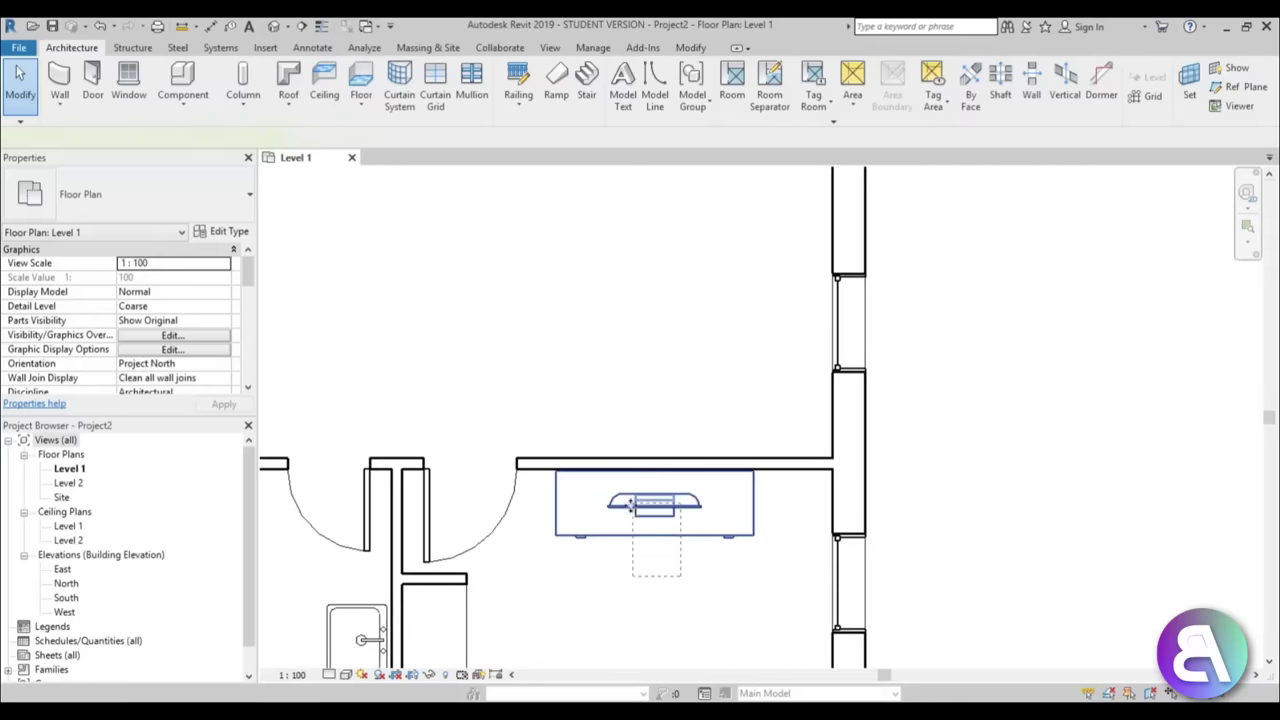
left_click(630, 530)
key("o")
left_click(643, 543)
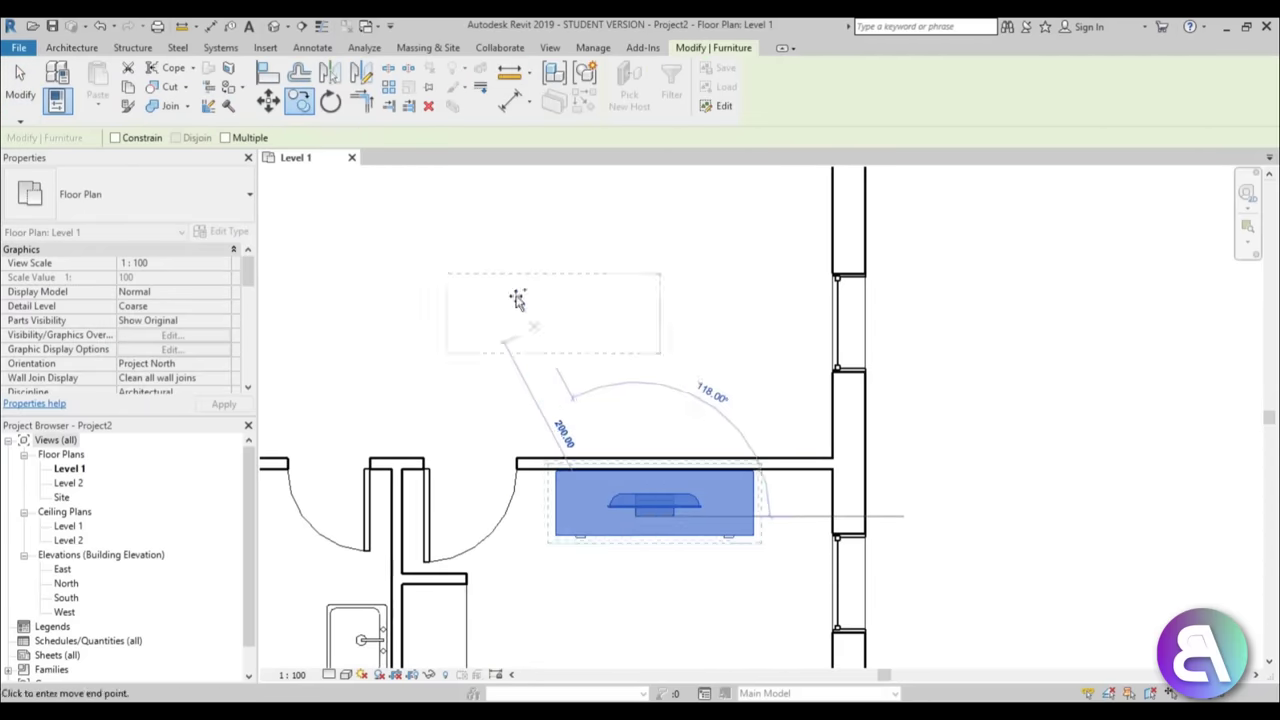
middle_click_drag(571, 357, 686, 643)
left_click(497, 460)
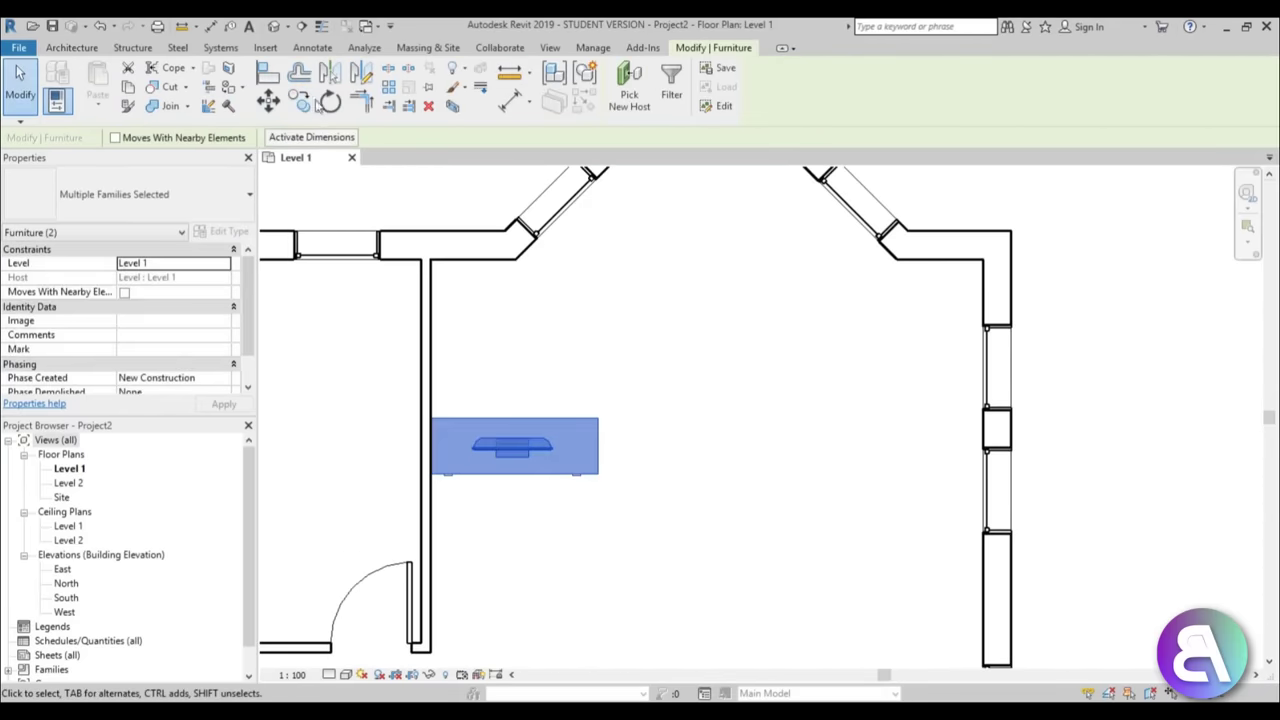
- Rotate the copied credenza and TV 90° and position them flush against the living room's partition wall
left_click(329, 101)
left_click(650, 446)
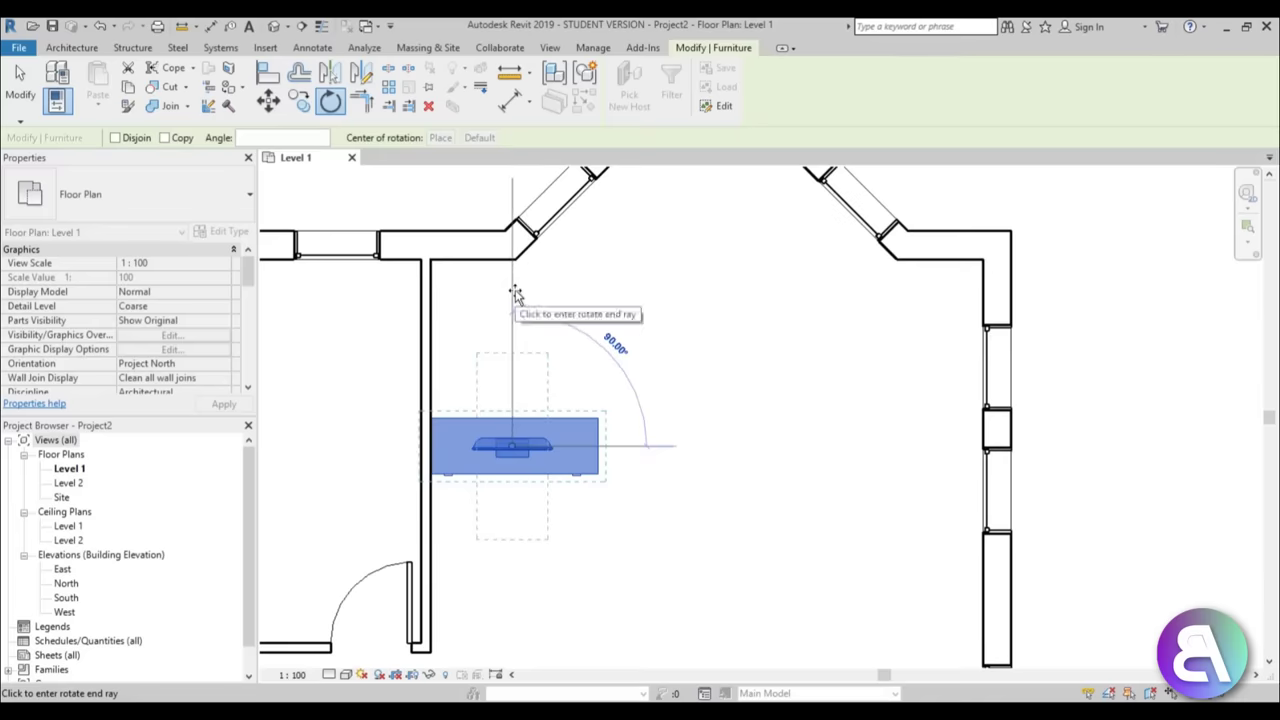
left_click(515, 294)
left_click_drag(513, 405, 465, 376)
left_click(560, 417)
- Change the living room TV to the 1270mm M_TV - Flat Screen type
scroll(560, 417, "down", 2)
scroll(478, 425, "up", 3)
left_click(479, 425)
left_click(160, 200)
scroll(165, 300, "up", 1)
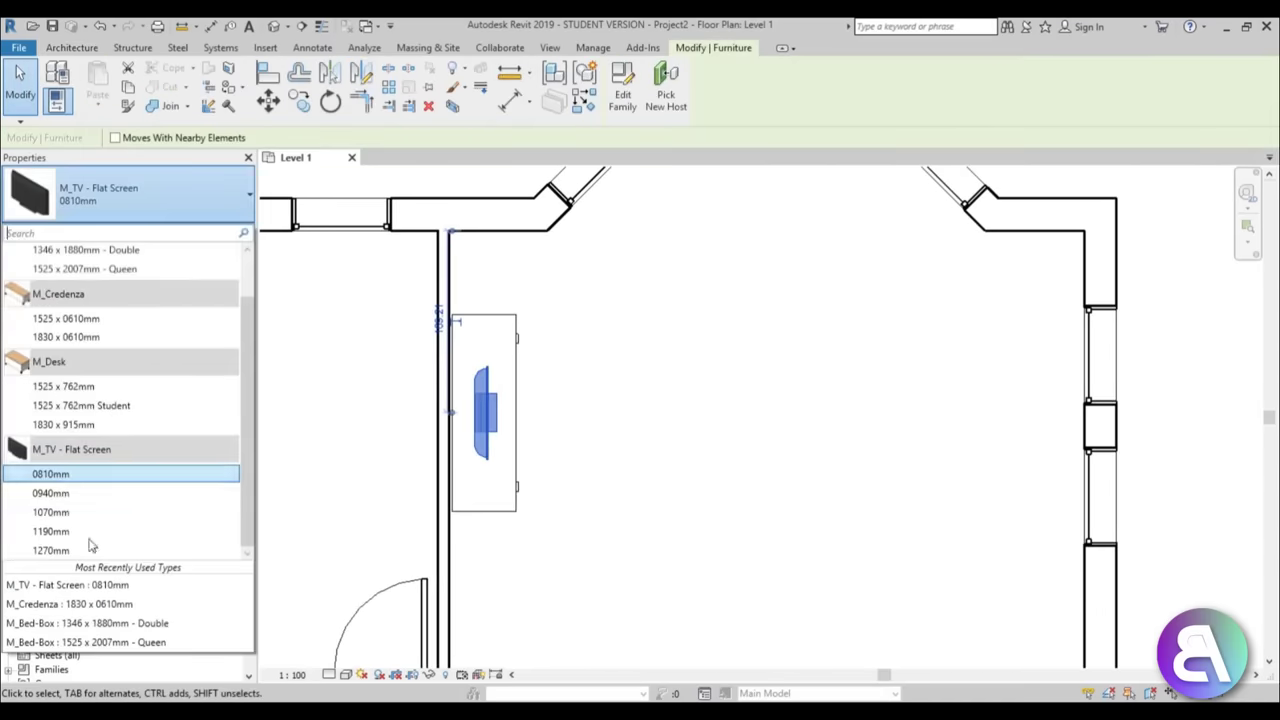
left_click(52, 550)
scroll(566, 429, "down", 3)
left_click(572, 382)
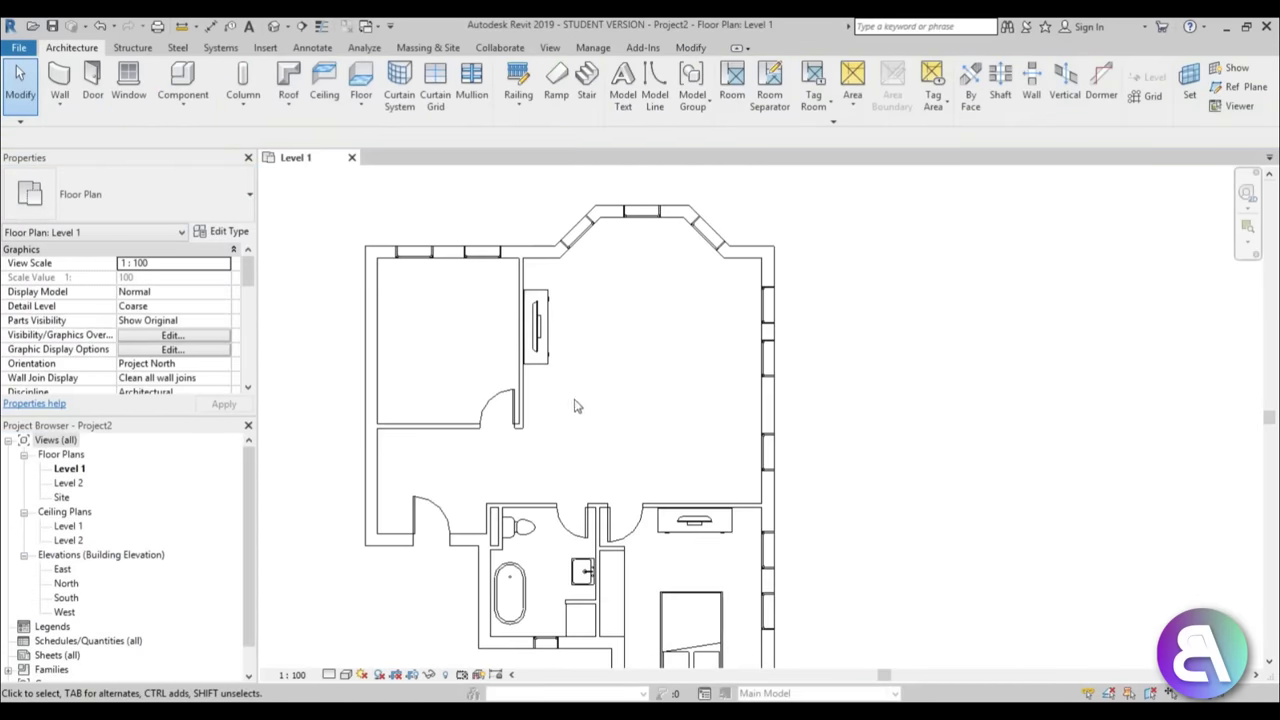
- Load the M_Chair-Corbu and M_Sofa-Corbu families from the Furniture Seating folder
middle_click_drag(573, 383, 580, 414)
middle_click_drag(643, 354, 653, 356)
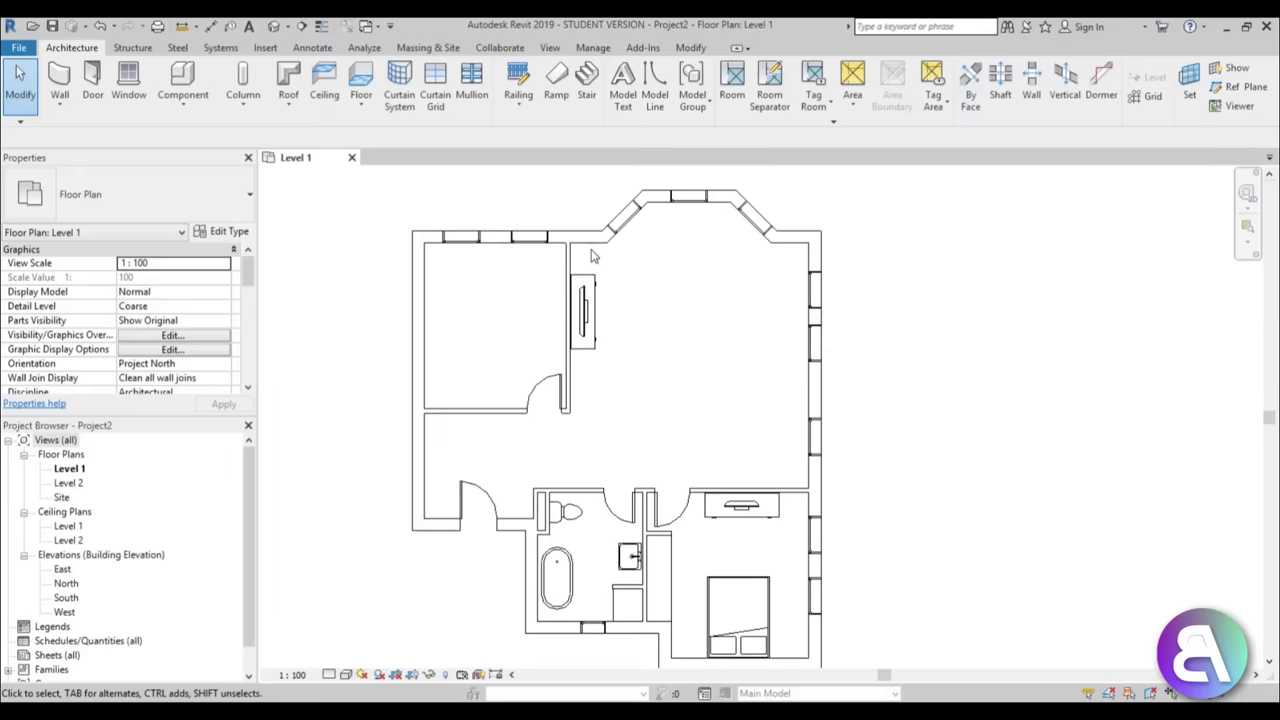
middle_click_drag(647, 371, 642, 371)
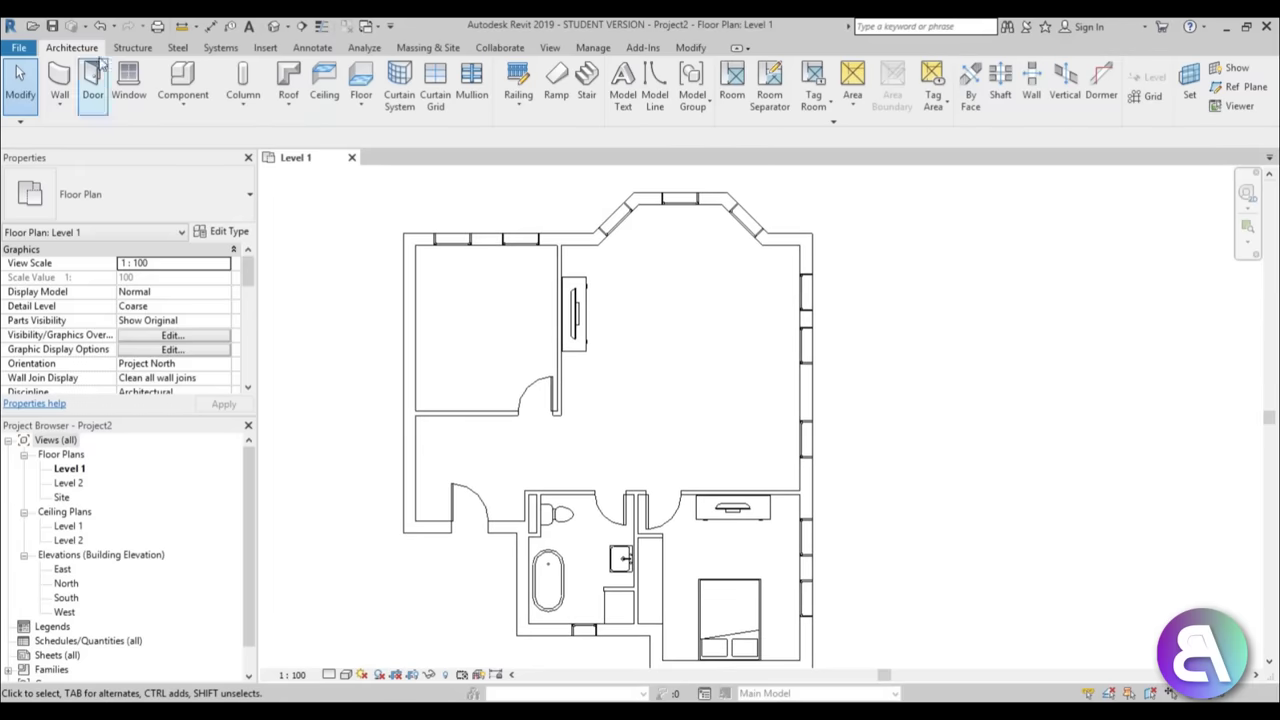
left_click(182, 80)
left_click(623, 88)
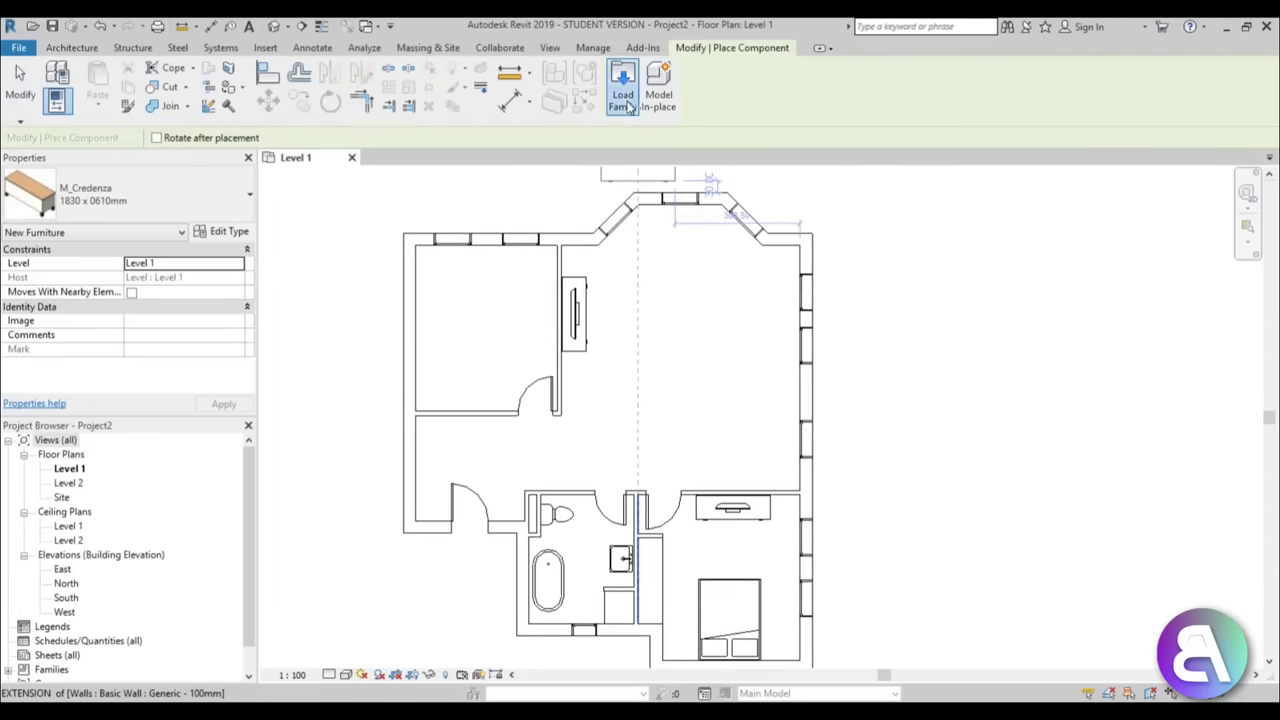
left_click(787, 215)
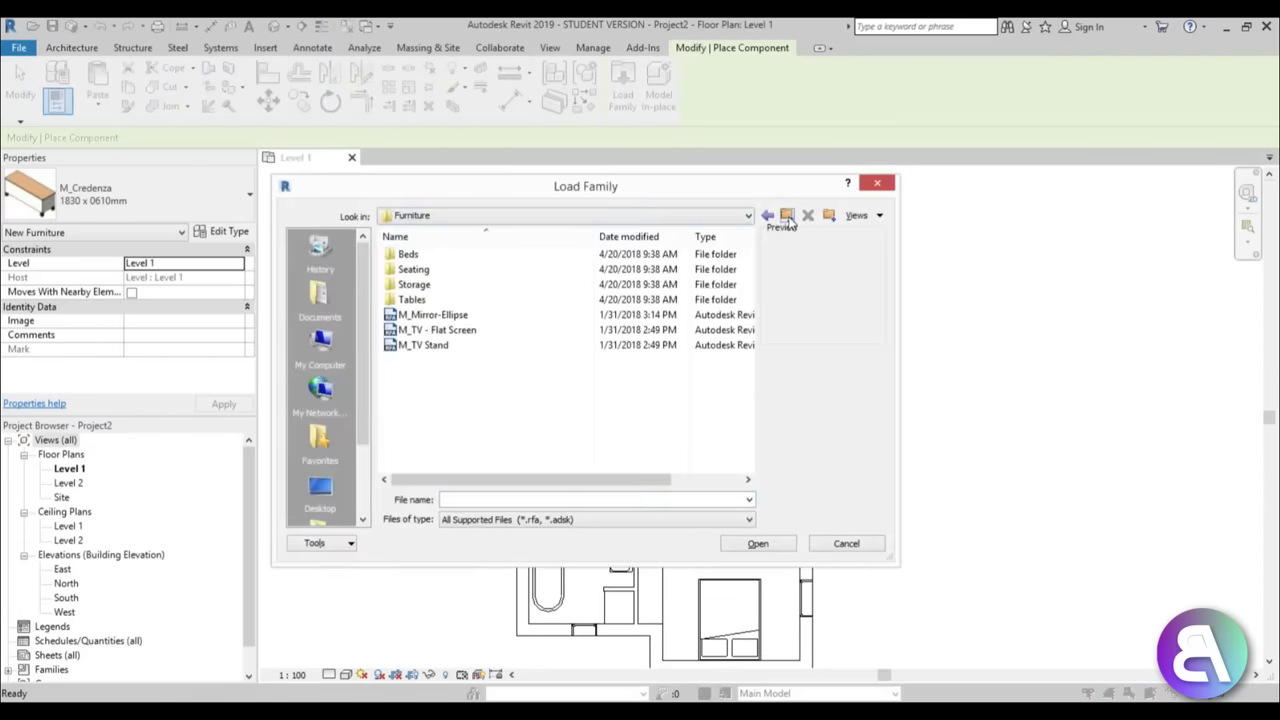
double_click(432, 270)
left_click(441, 272)
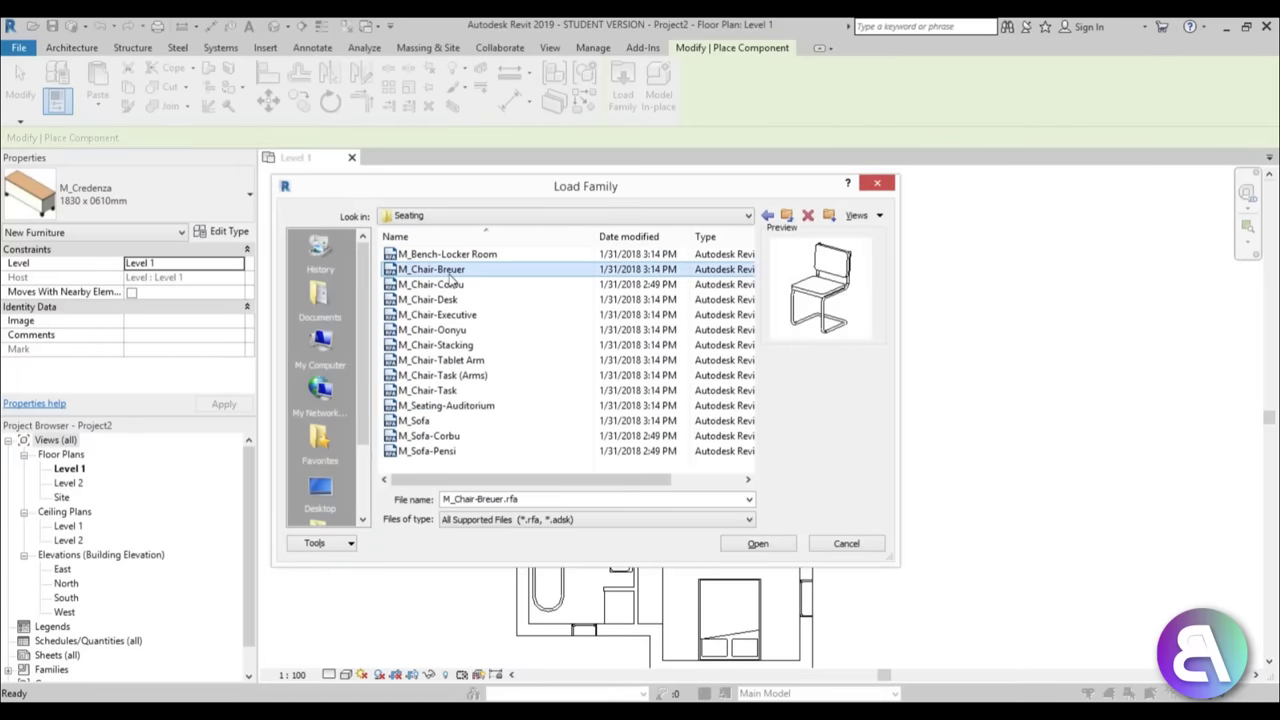
left_click(448, 285)
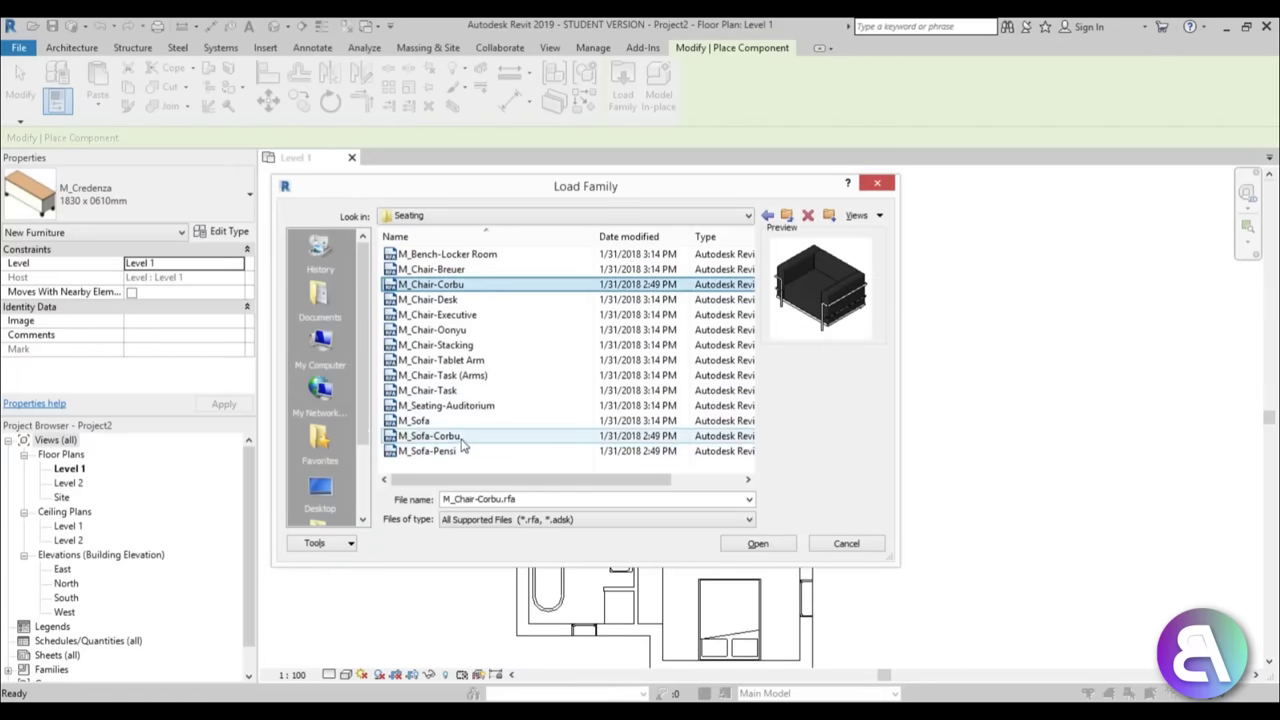
left_click(785, 545)
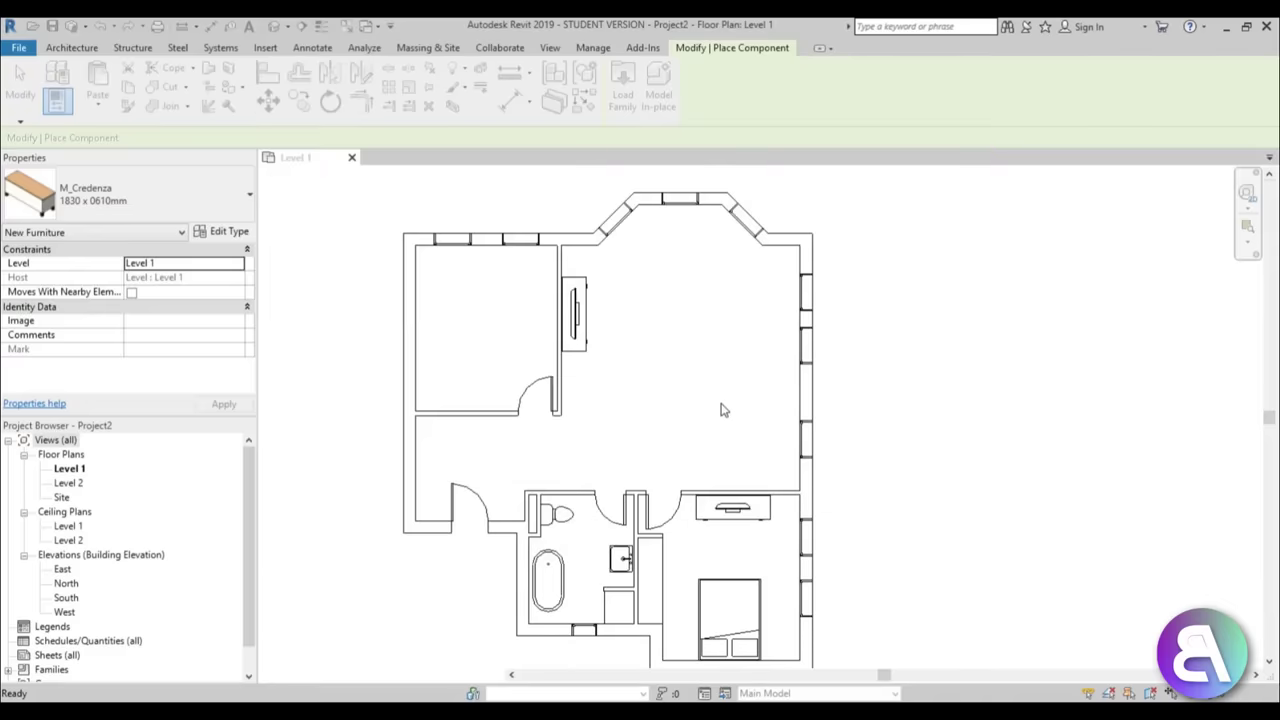
- Place an M_Chair-Corbu armchair in the living room, rotated to align with the angled bay window wall near the TV
scroll(645, 280, "up", 3)
middle_click_drag(645, 280, 642, 447)
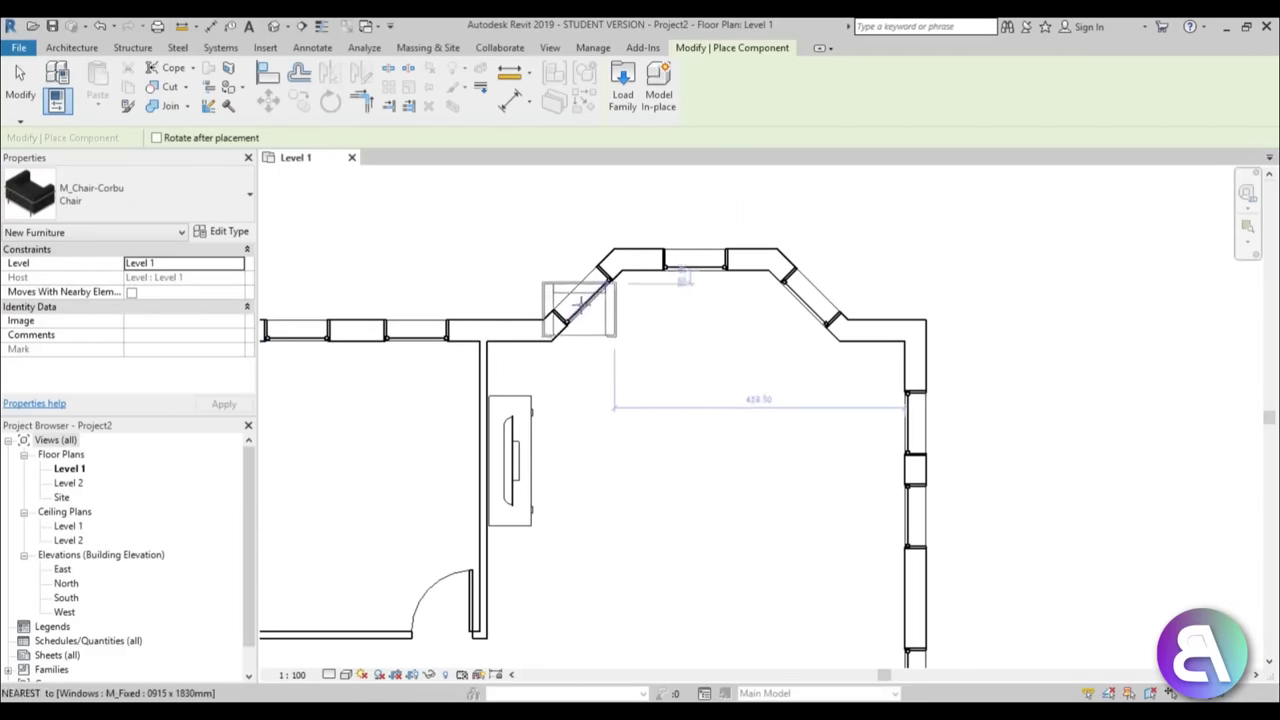
key("space")
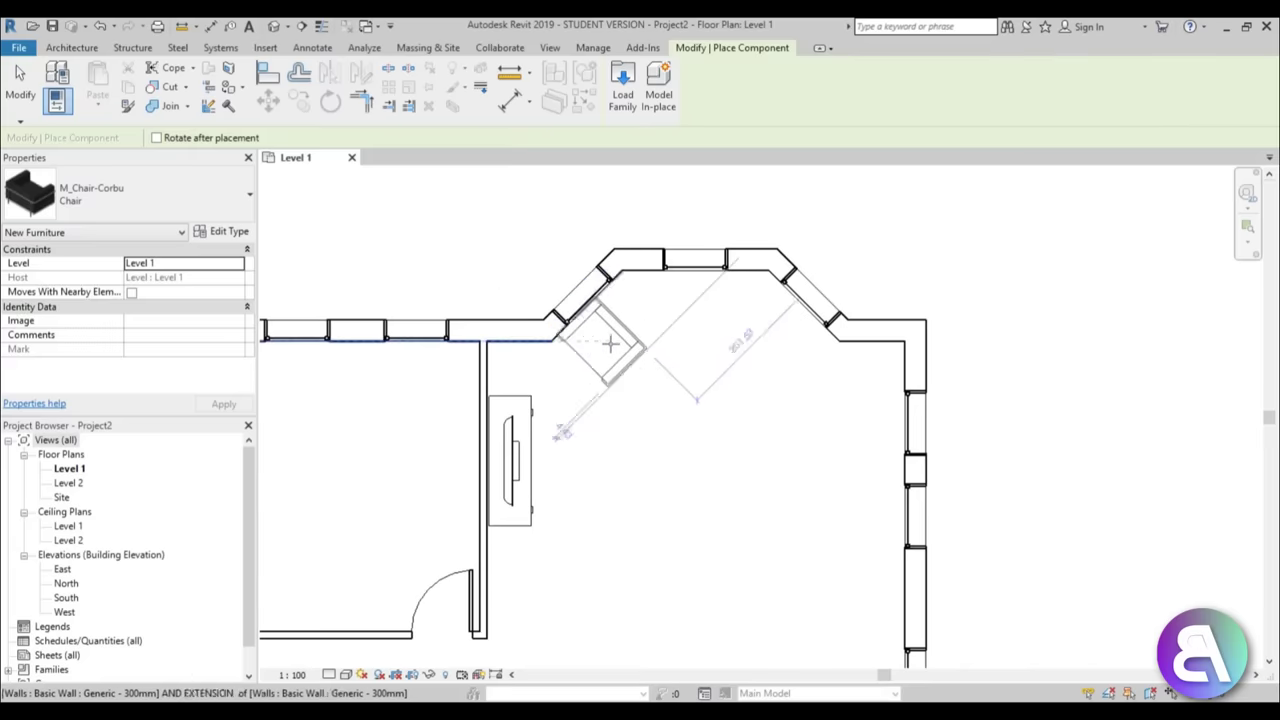
left_click(641, 341)
scroll(643, 343, "down", 2)
key("Escape")
key("Escape")
scroll(640, 400, "up", 2)
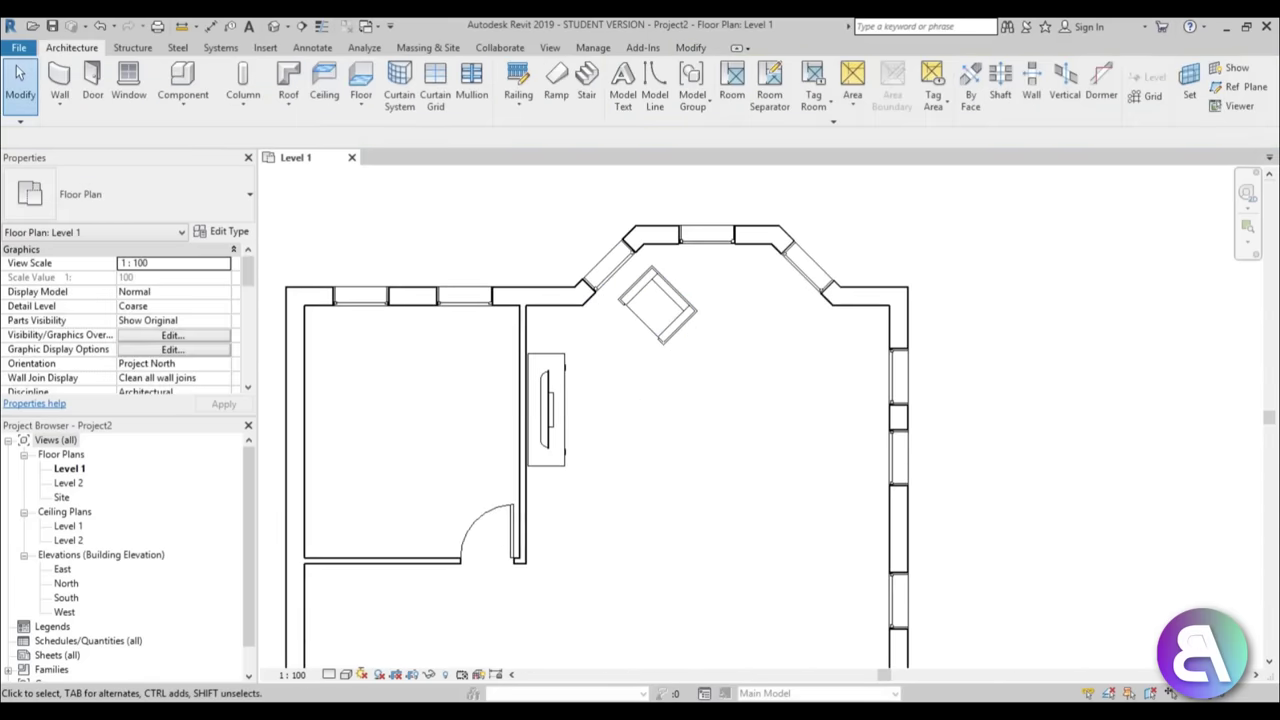
- Place two M_Sofa-Corbu sofas in the living room, one facing the TV and one at right angles to it
left_click(182, 85)
left_click(146, 197)
scroll(152, 398, "down", 10)
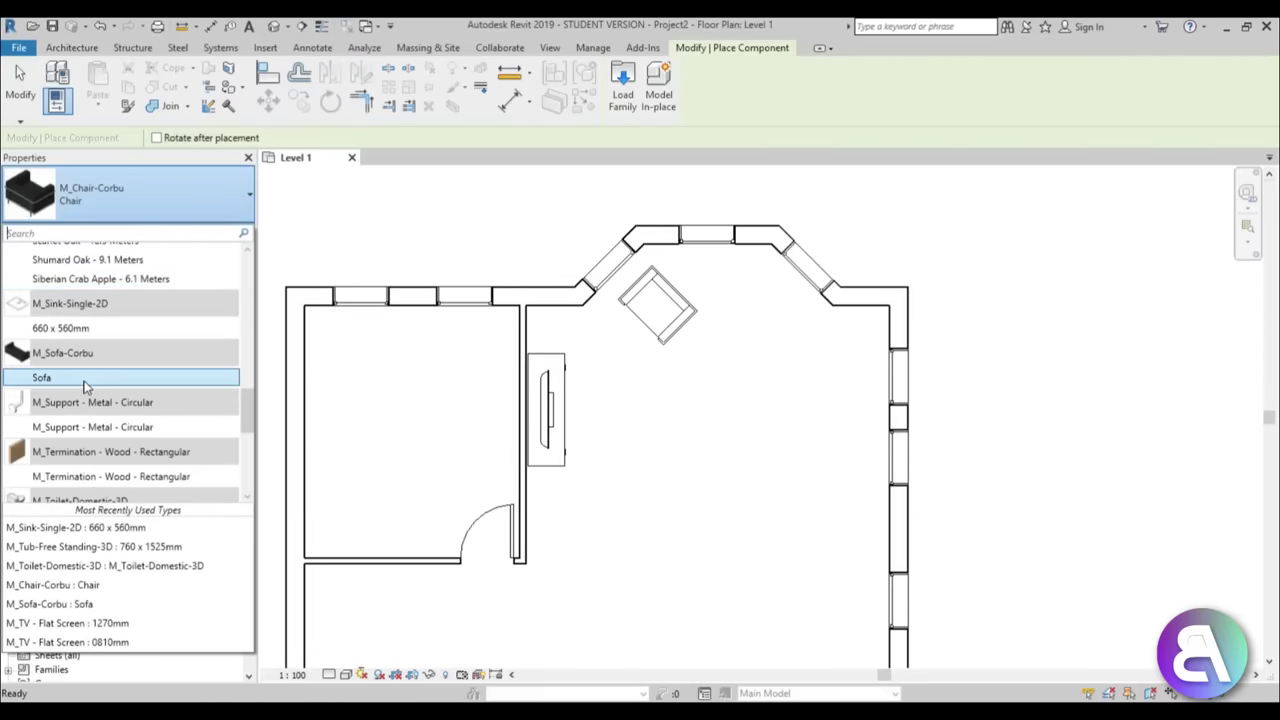
left_click(85, 387)
key("space")
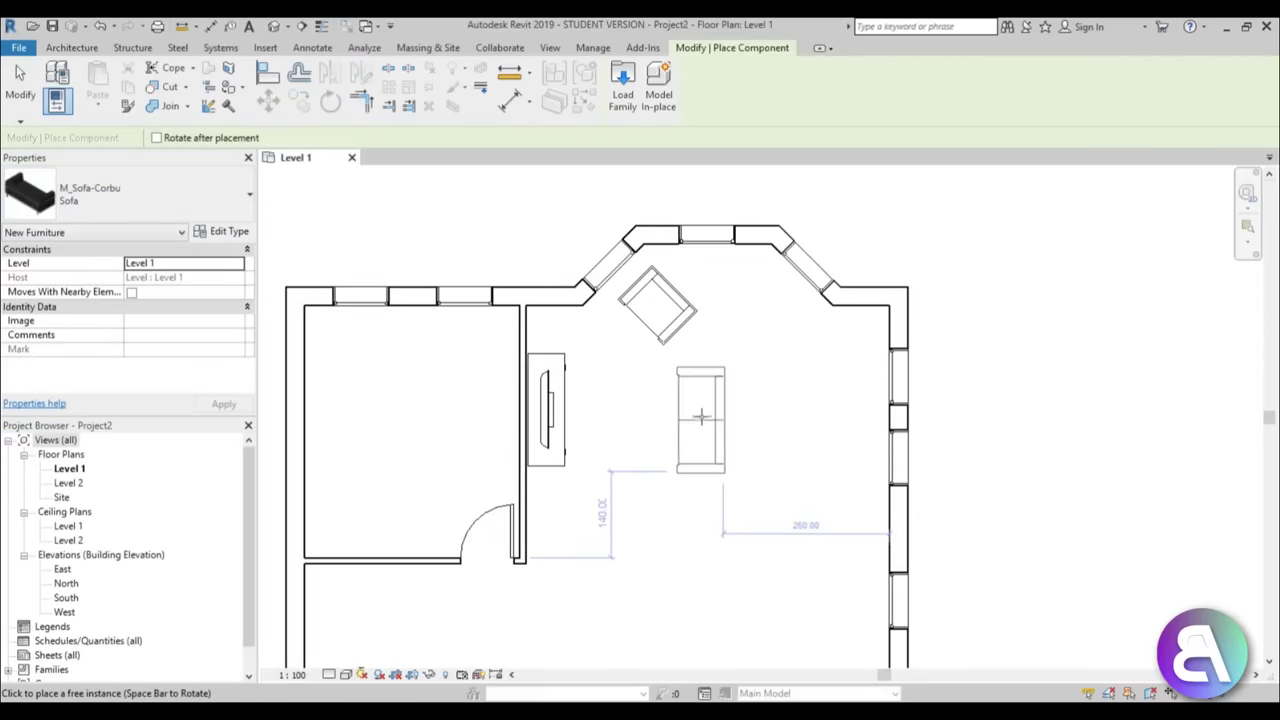
left_click(707, 413)
key("space")
left_click(627, 529)
key("Escape")
key("Escape")
- Shift the sofa facing the TV farther from it, to about 250 from the exterior window wall
scroll(553, 231, "down", 3)
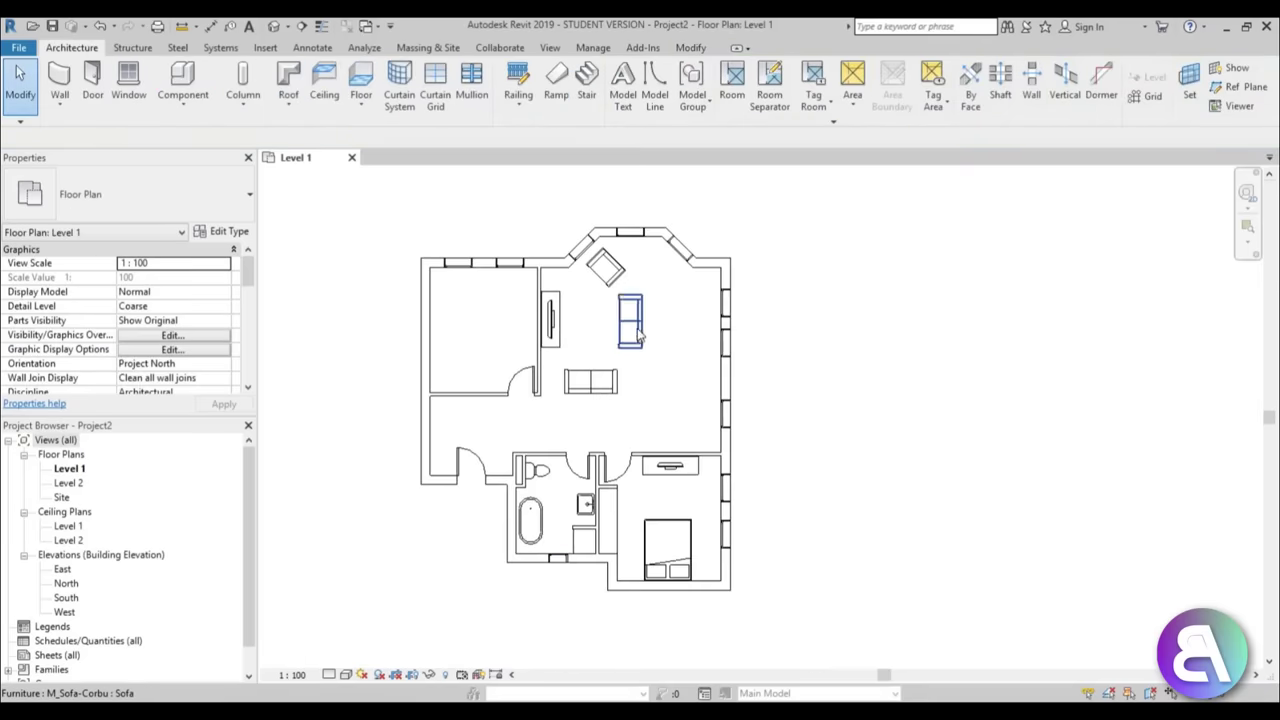
scroll(638, 340, "up", 3)
left_click_drag(638, 341, 650, 352)
left_click(657, 423)
scroll(677, 463, "down", 3)
scroll(630, 430, "up", 3)
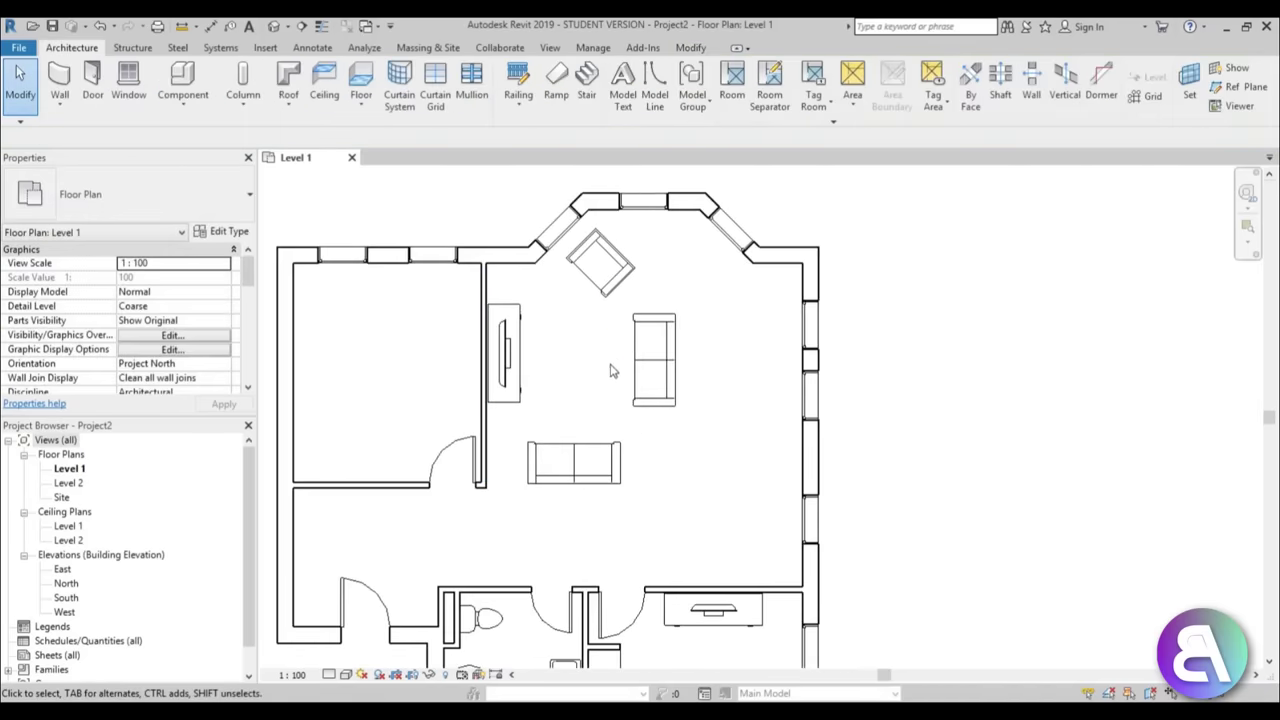
middle_click_drag(608, 381, 604, 355)
left_click_drag(670, 362, 665, 362)
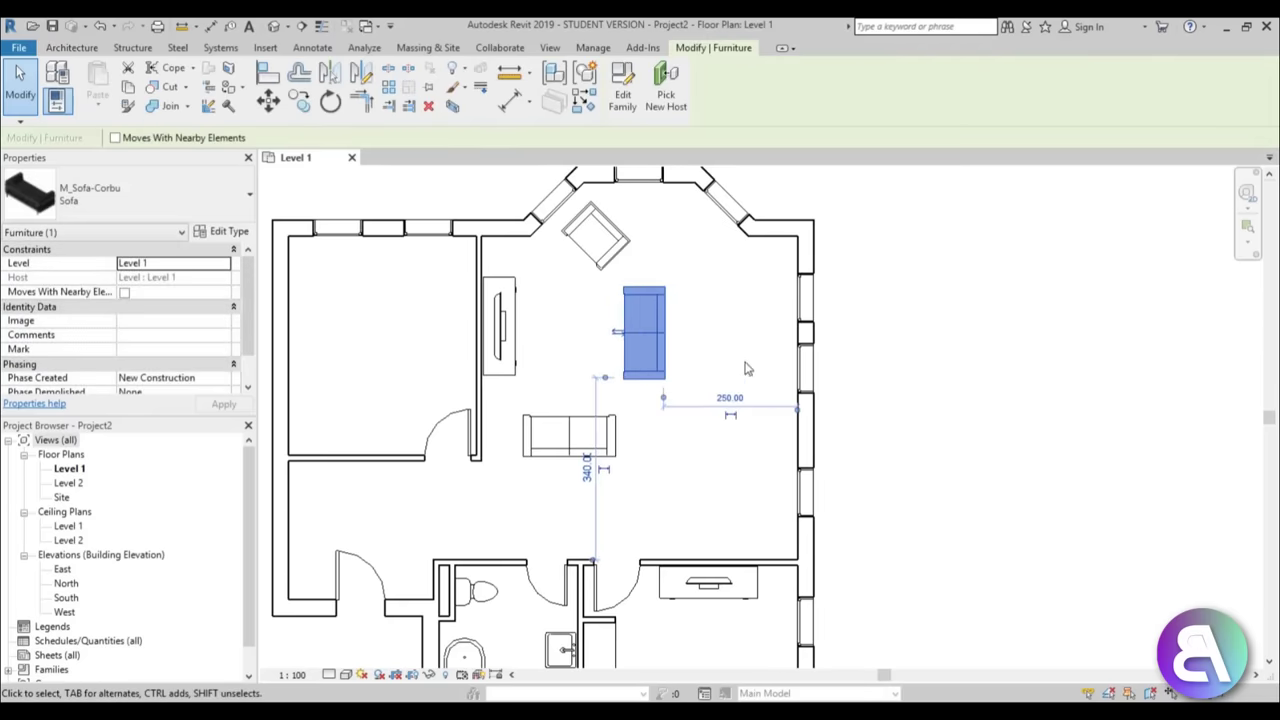
left_click(721, 310)
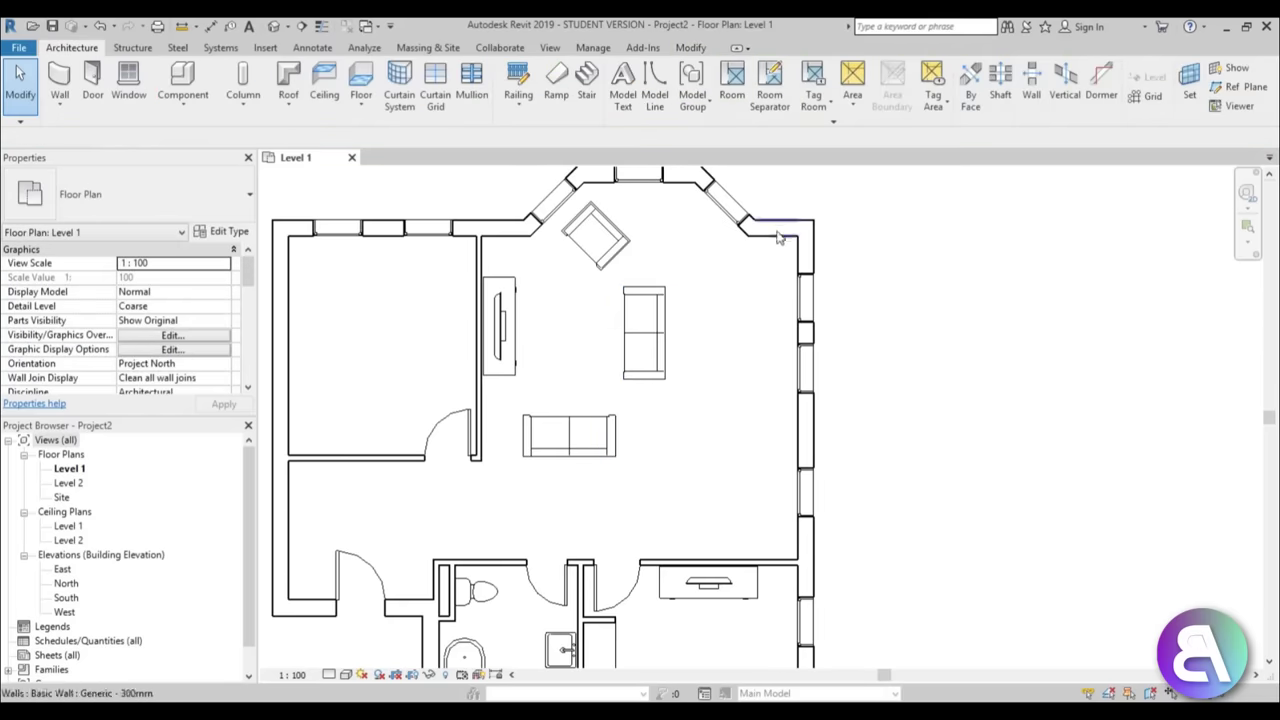
- Load the M_Table-Dining Round w Chairs family from the Furniture Tables folder
left_click(182, 82)
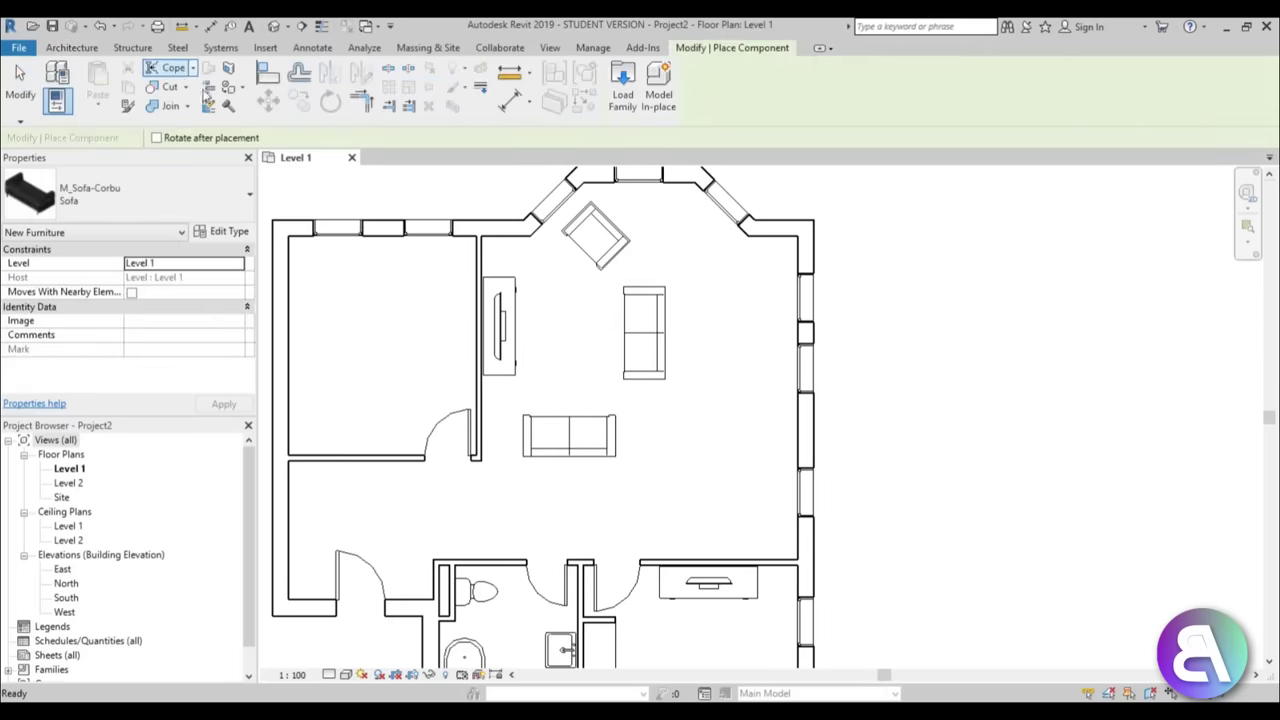
left_click(622, 85)
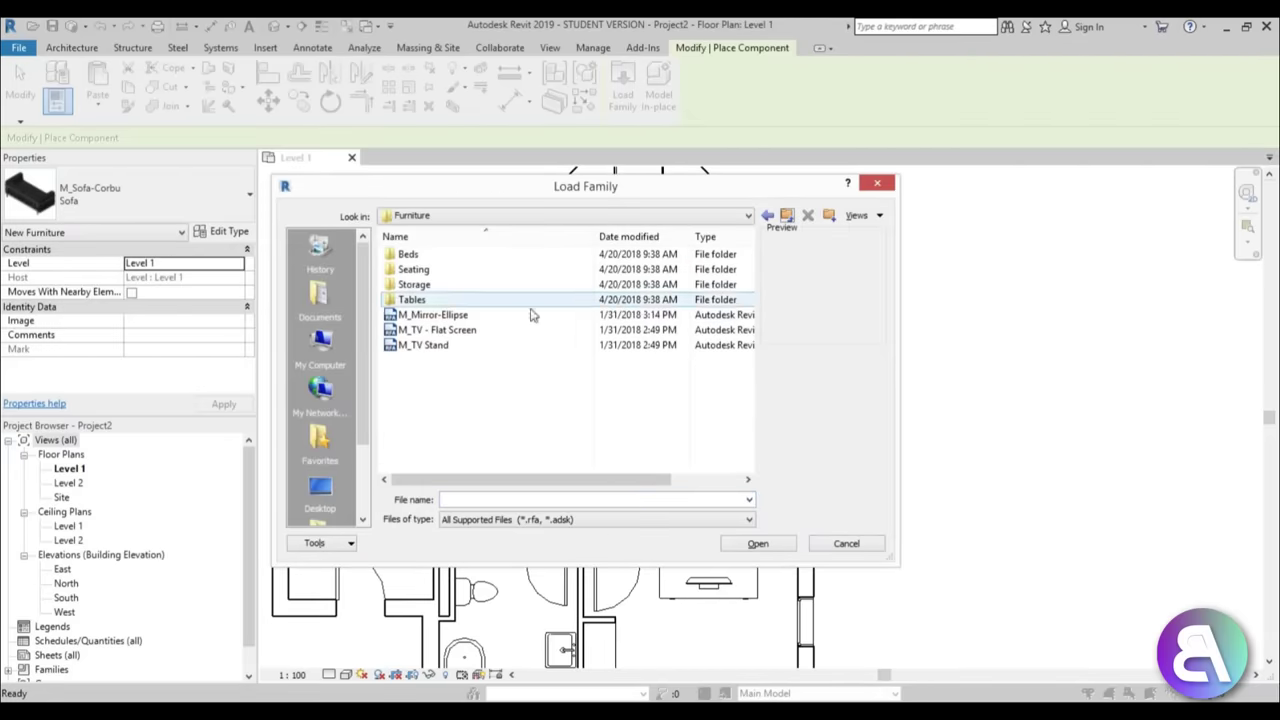
left_click(452, 270)
double_click(432, 300)
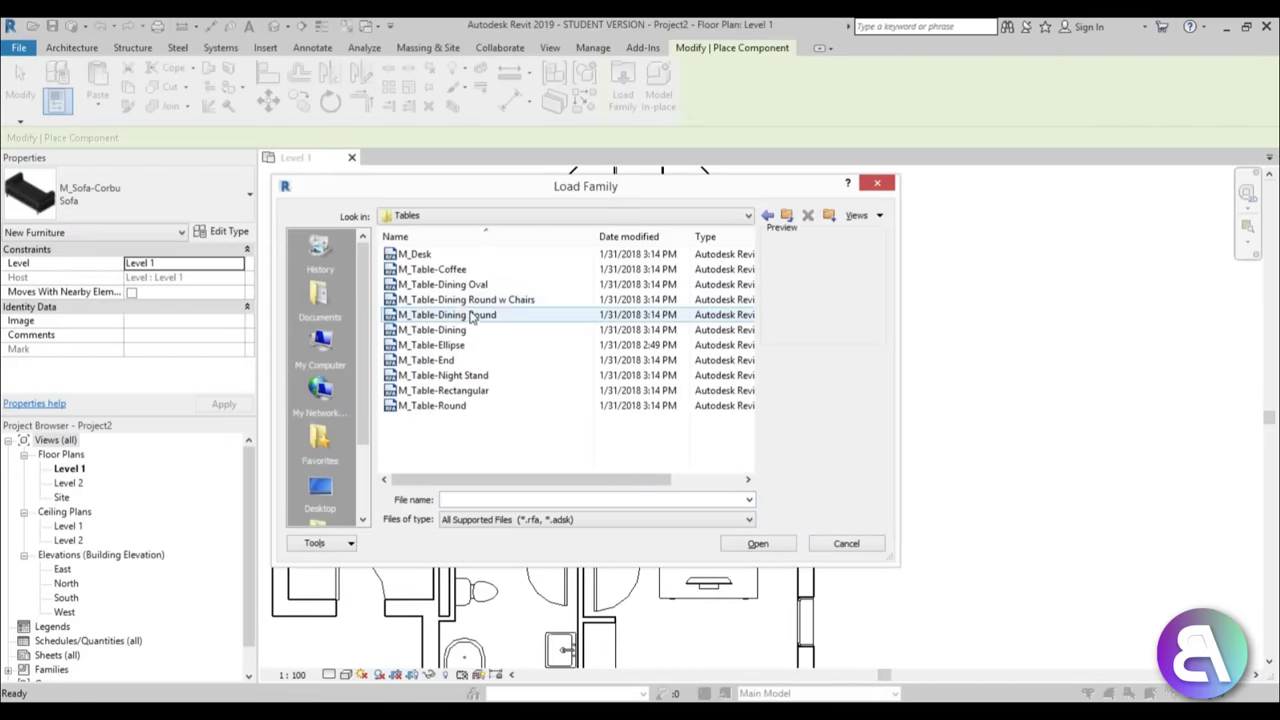
left_click(447, 300)
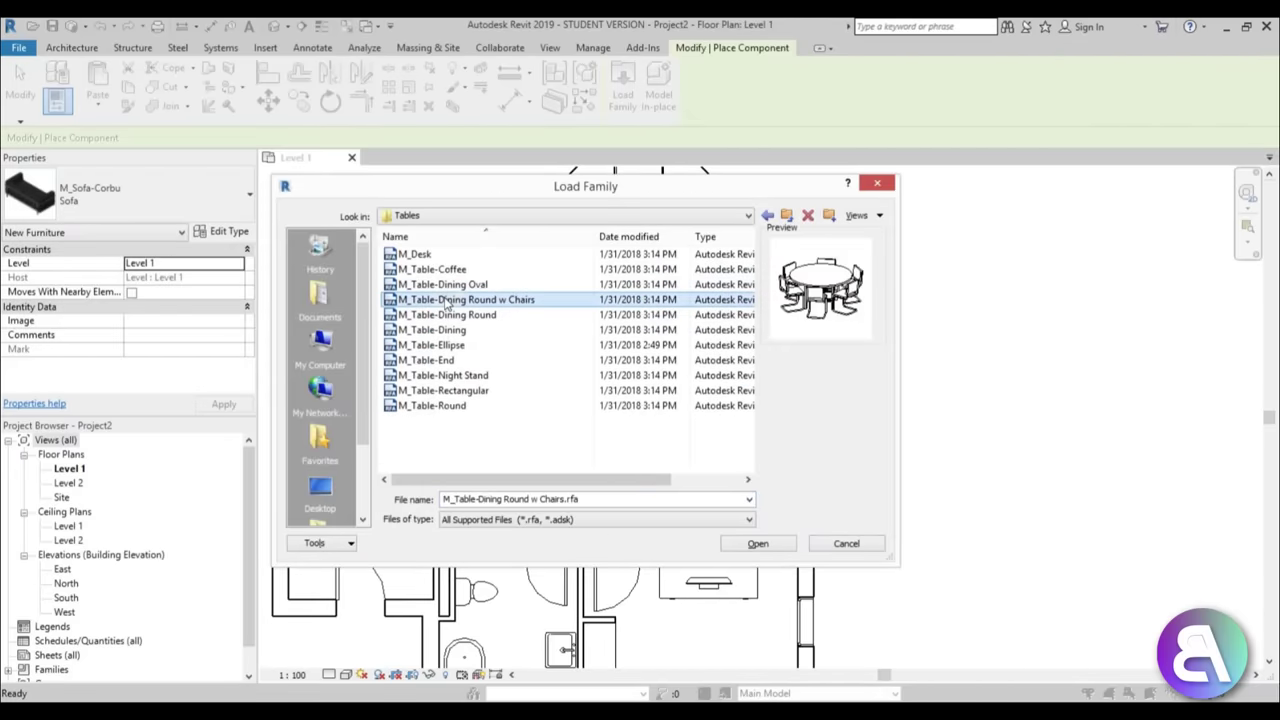
left_click(742, 549)
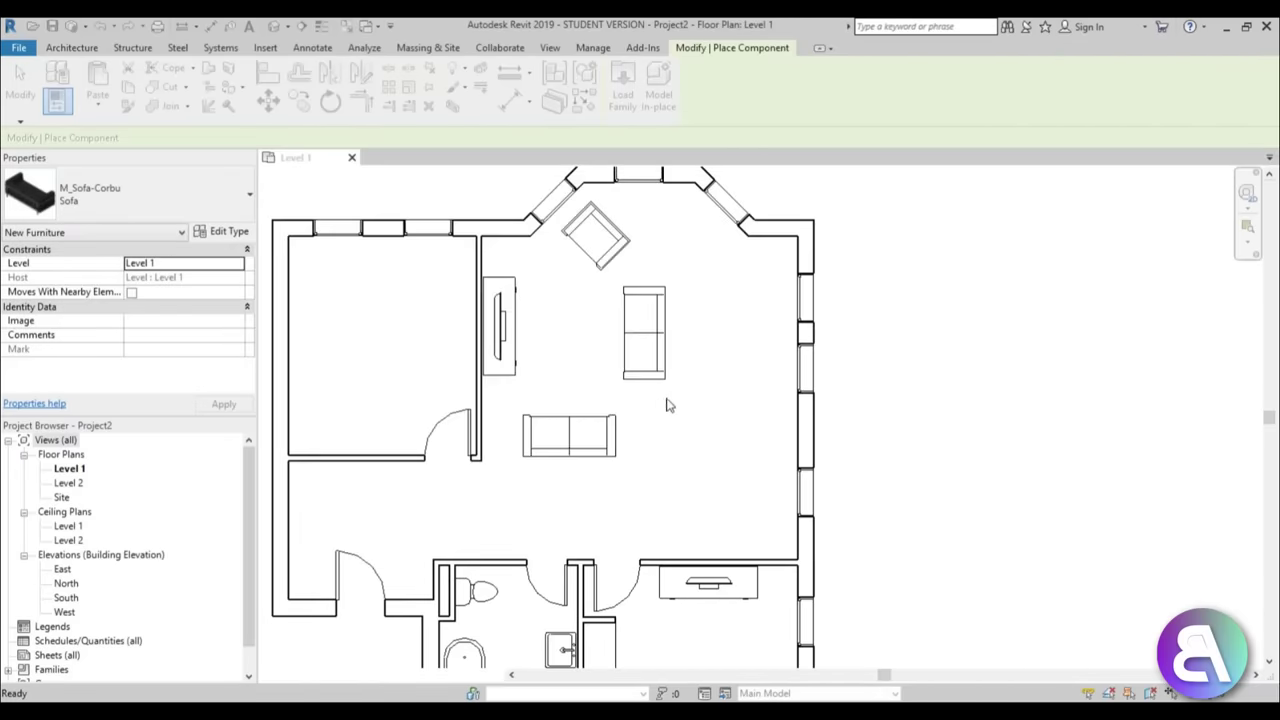
- Place the 1525mm Diameter round dining table with chairs between the TV-facing sofa and the exterior window wall
left_click(123, 190)
left_click(86, 473)
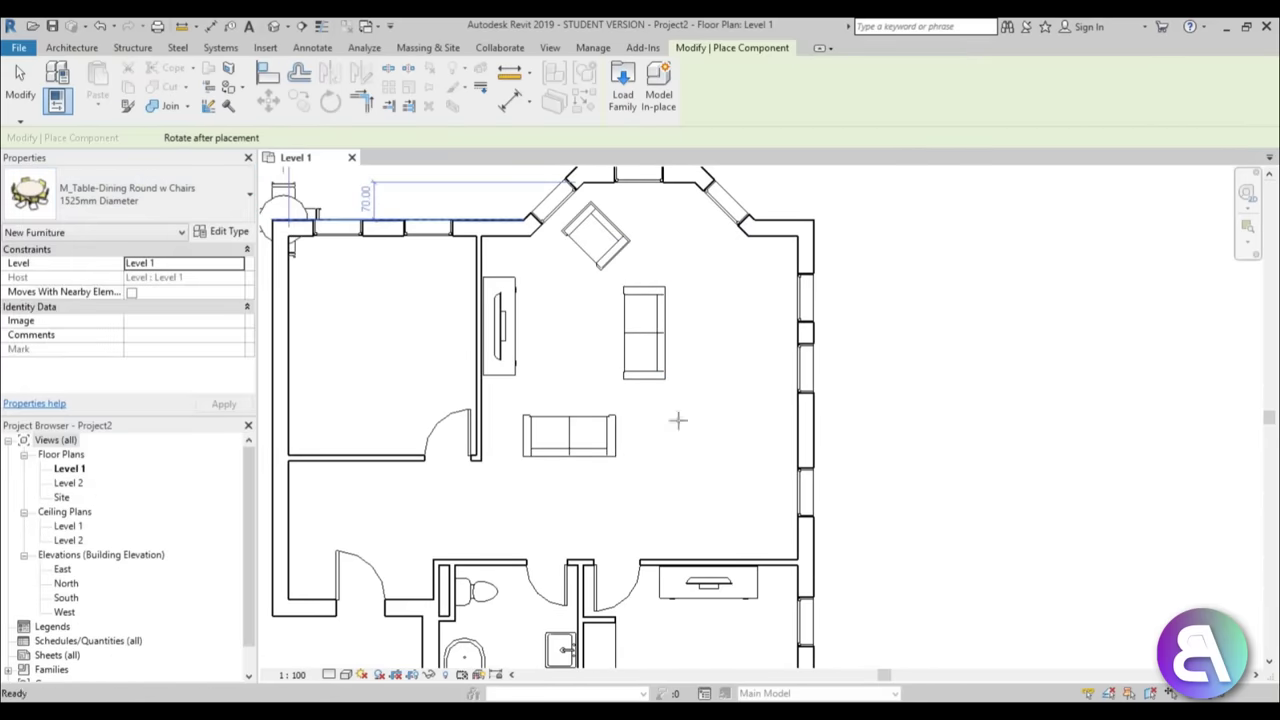
left_click(733, 347)
key("Escape")
key("Escape")
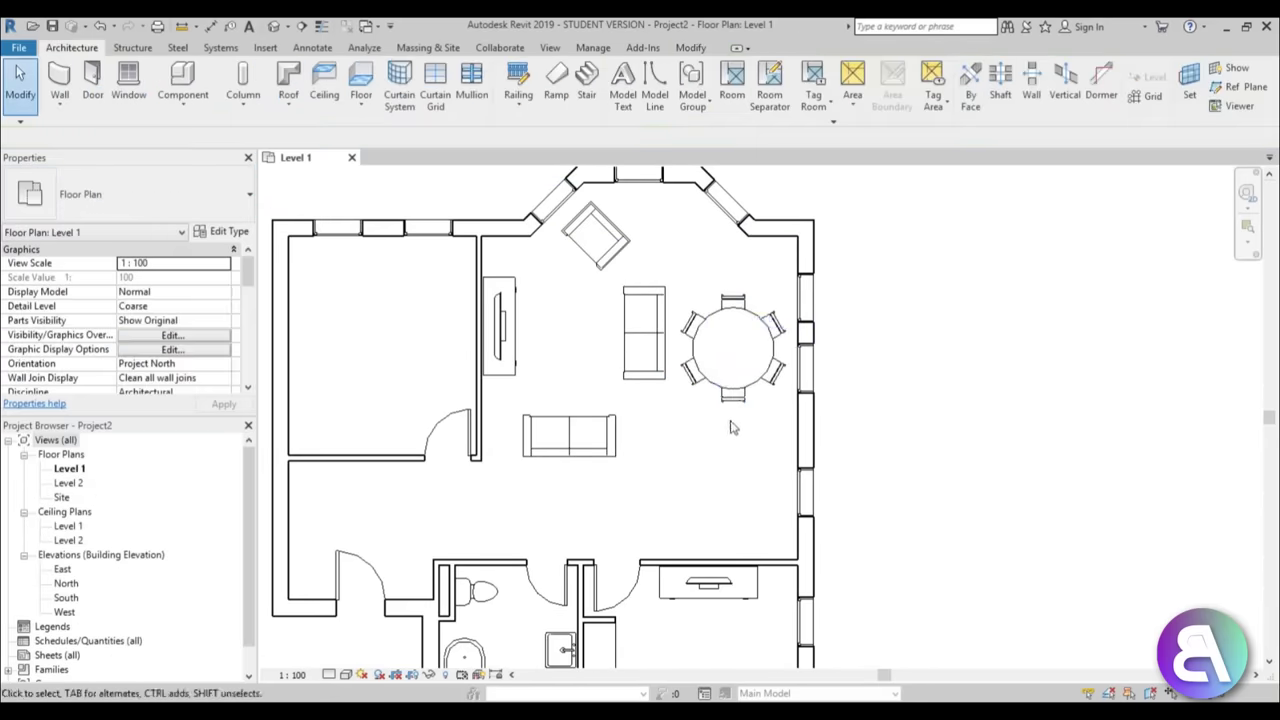
- Shift the TV-facing sofa slightly toward the TV and move the round dining set nearer the bay window
left_click_drag(643, 333, 683, 328)
key("Escape")
left_click(694, 418)
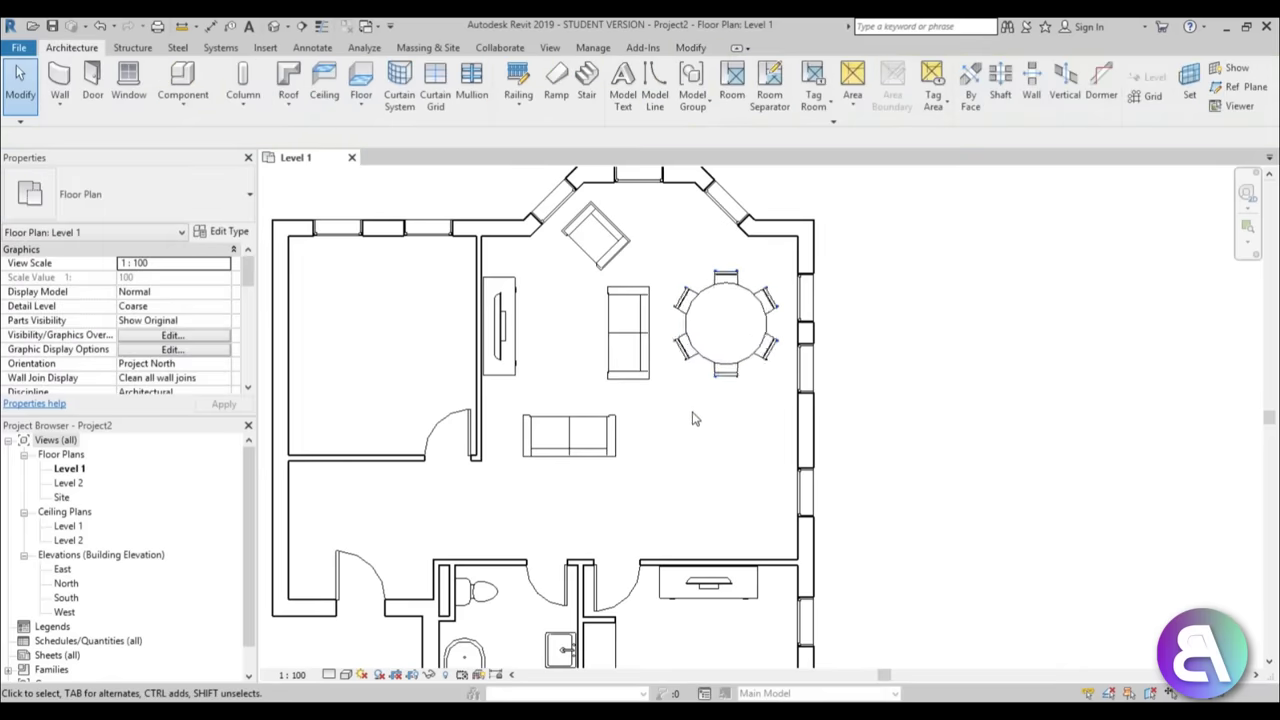
scroll(694, 418, "down", 2)
scroll(690, 380, "up", 4)
left_click(640, 330)
left_click(668, 389)
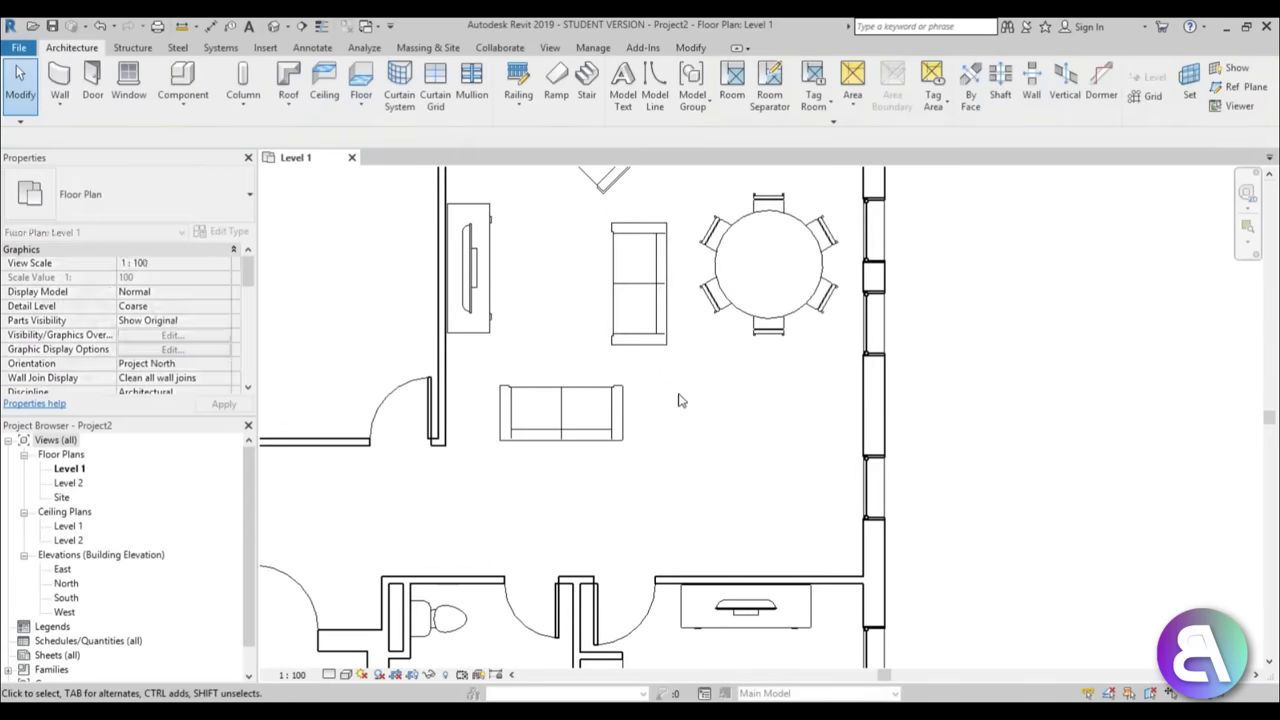
scroll(643, 257, "down", 3)
scroll(646, 257, "up", 4)
left_click_drag(645, 257, 632, 262)
key("Escape")
scroll(632, 262, "down", 3)
scroll(847, 406, "up", 1)
- Shift the bedroom door slightly along its wall toward the bathroom partition
middle_click_drag(845, 461, 828, 417)
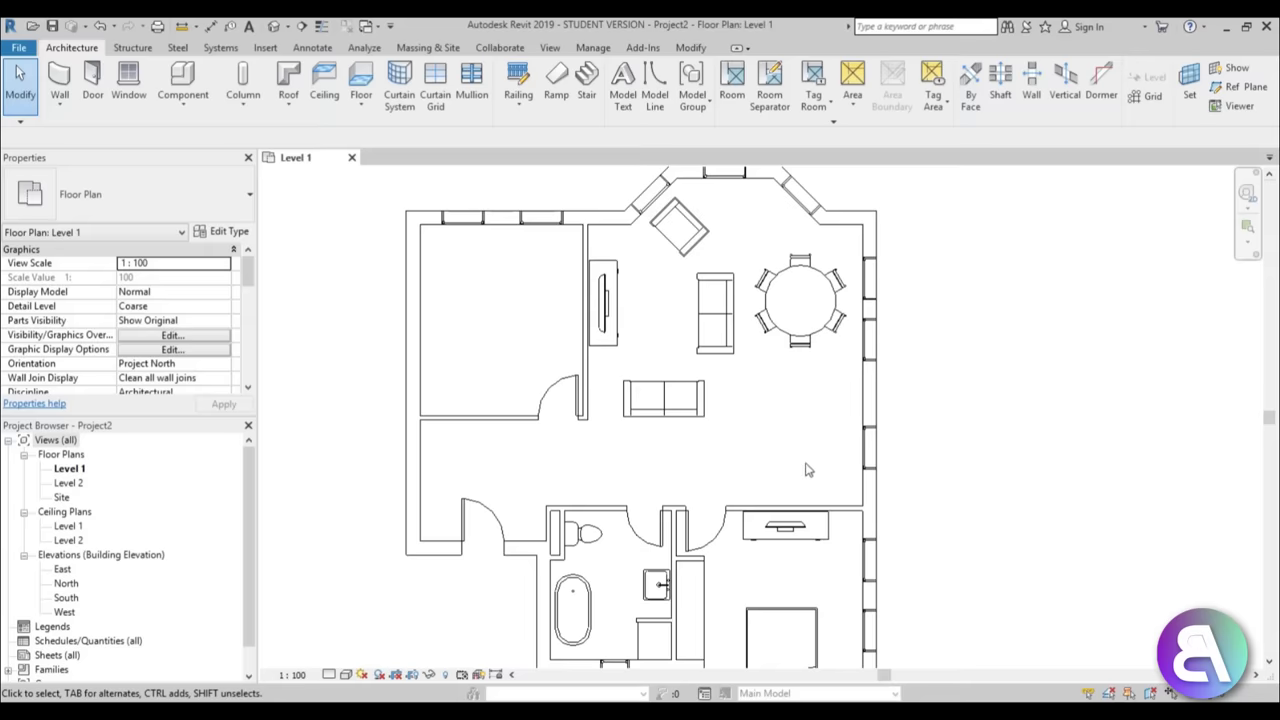
middle_click_drag(773, 468, 762, 430)
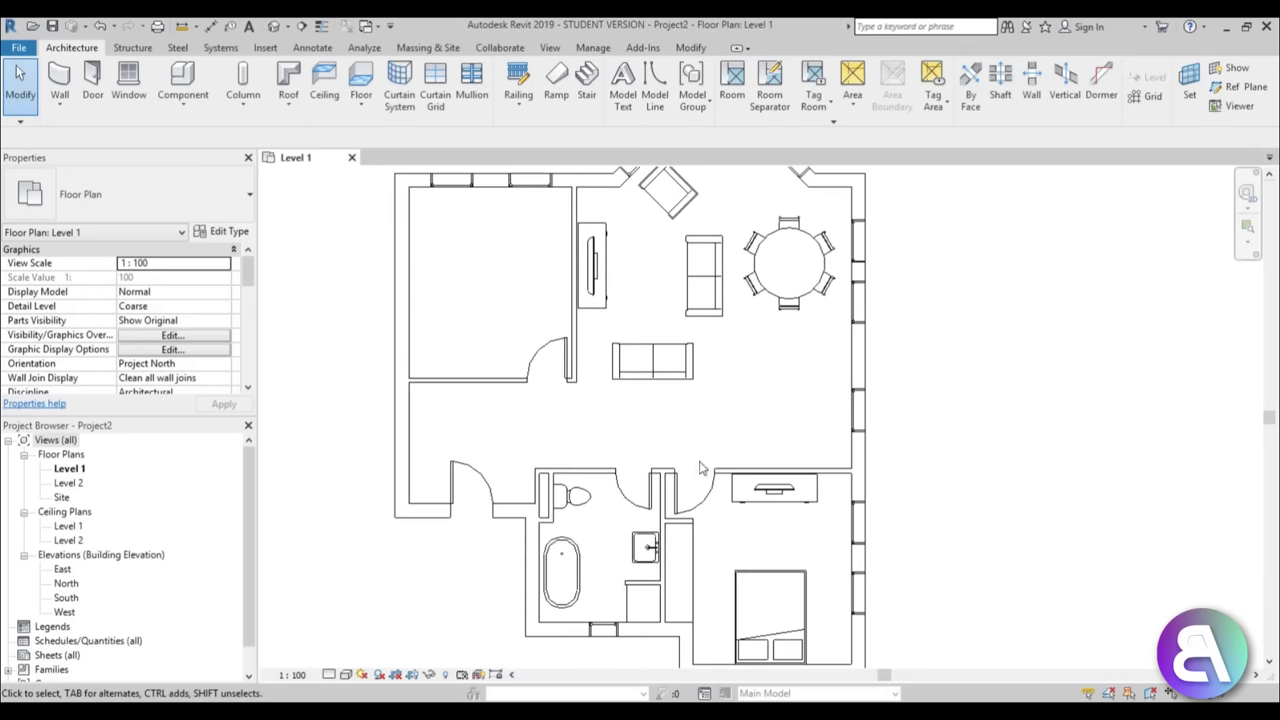
scroll(708, 460, "up", 5)
left_click(592, 432)
left_click_drag(592, 432, 580, 432)
left_click(675, 247)
scroll(606, 354, "down", 3)
scroll(830, 375, "up", 2)
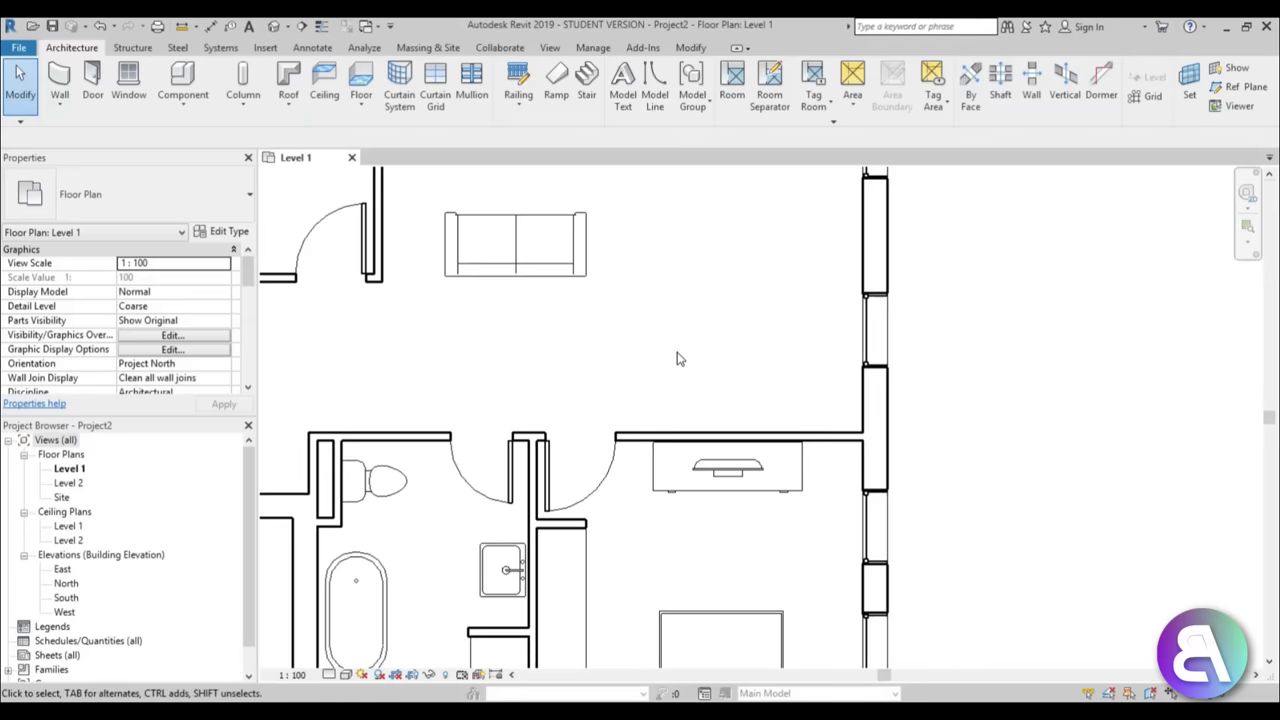
- Duplicate the Generic - 100mm basic wall type under the name "kitchen element"
left_click(66, 82)
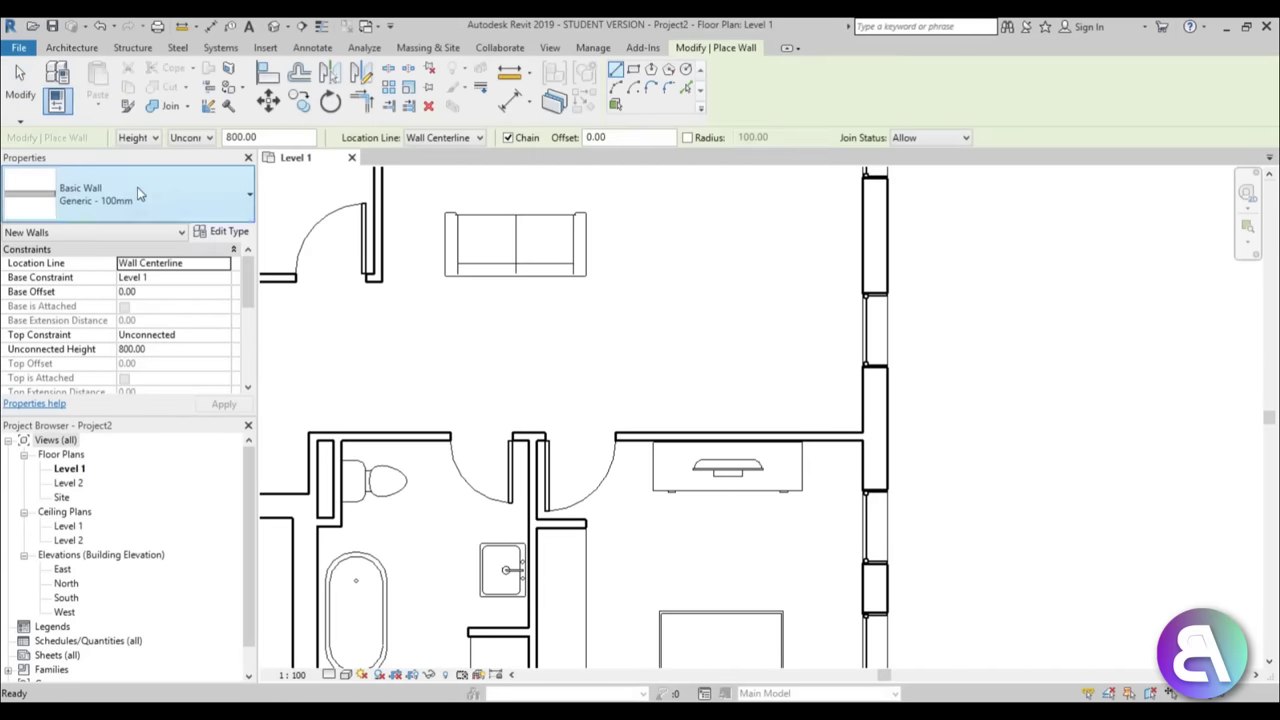
left_click(226, 233)
left_click(735, 214)
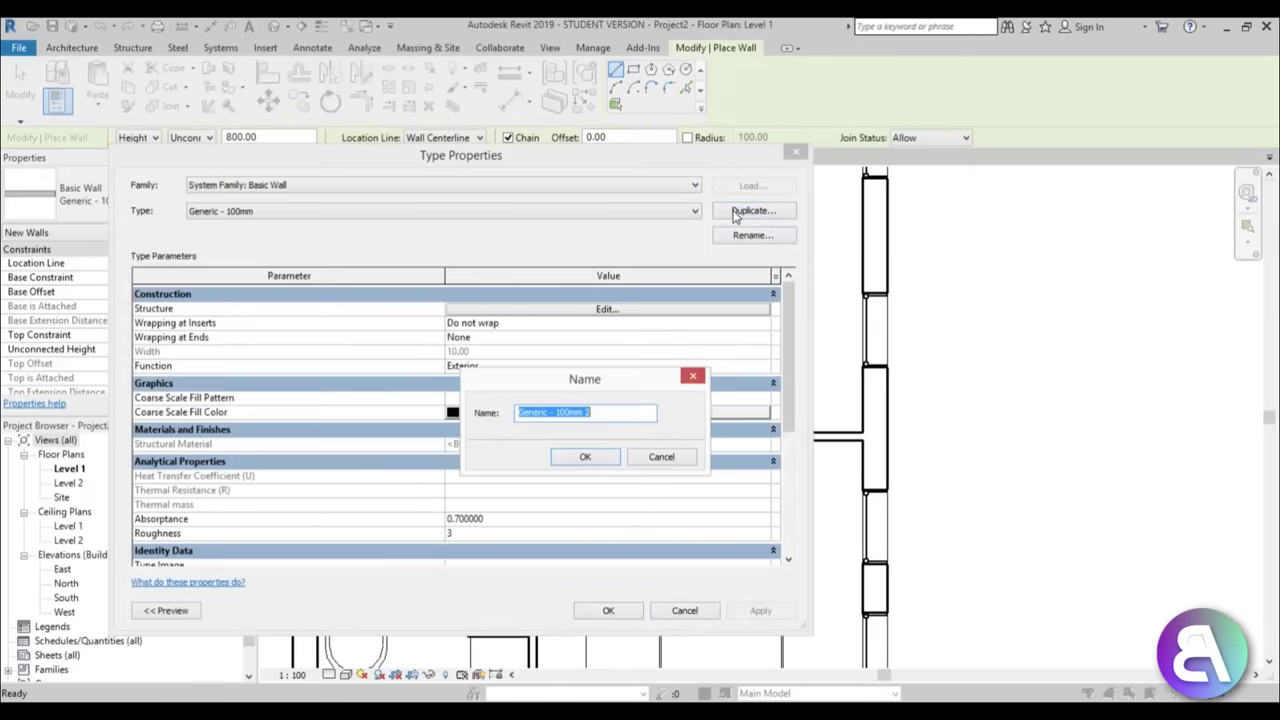
type("kitchen eleme")
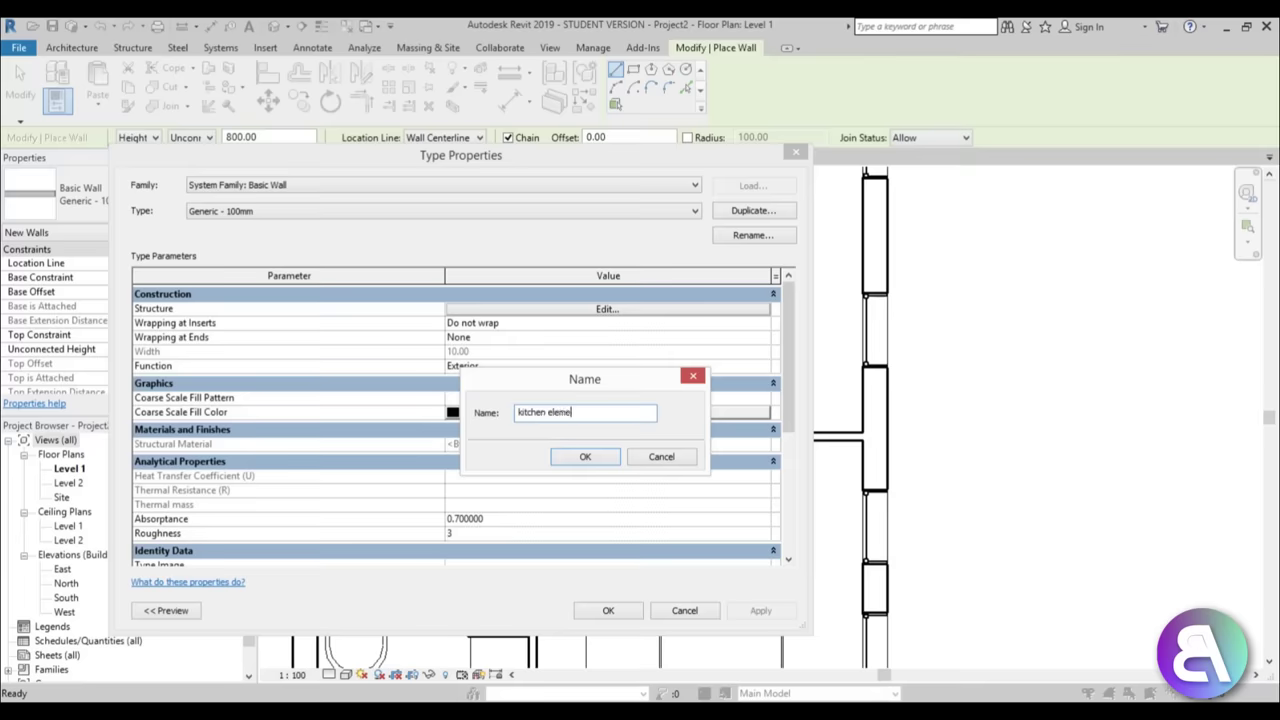
key("Return")
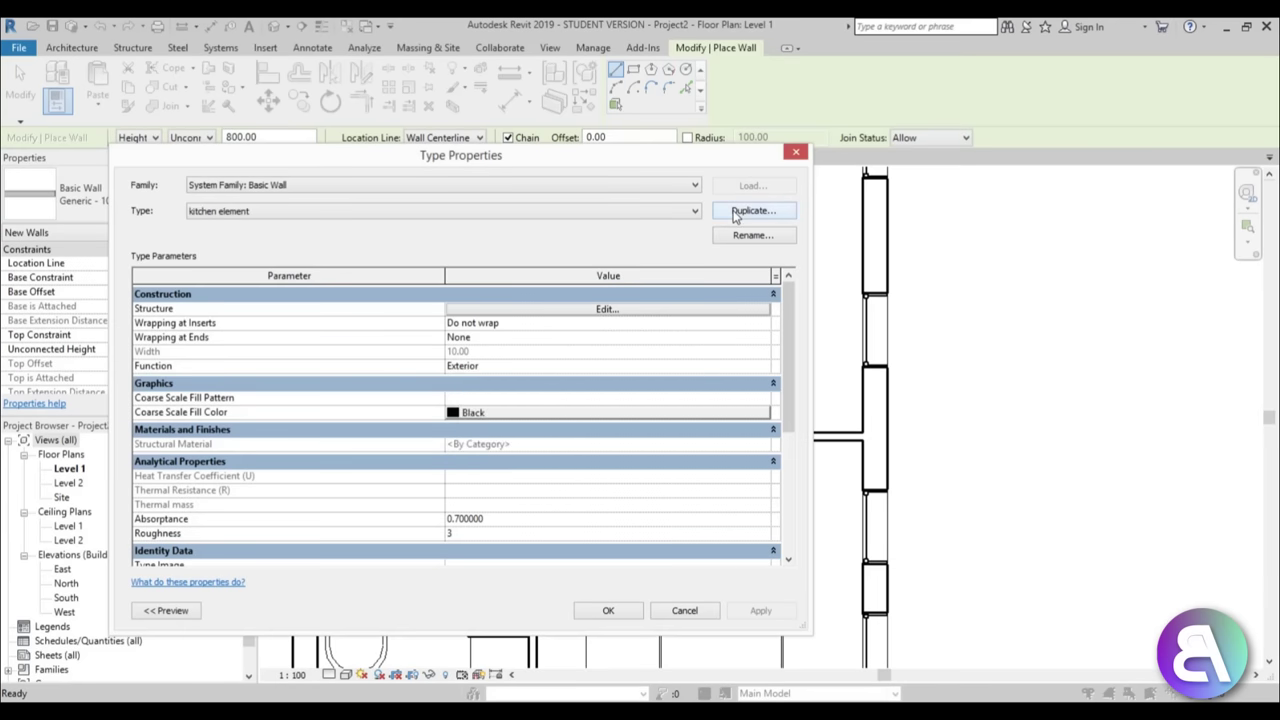
- Set the structure layer thickness of the kitchen element wall type to 60
left_click(634, 309)
left_click(535, 309)
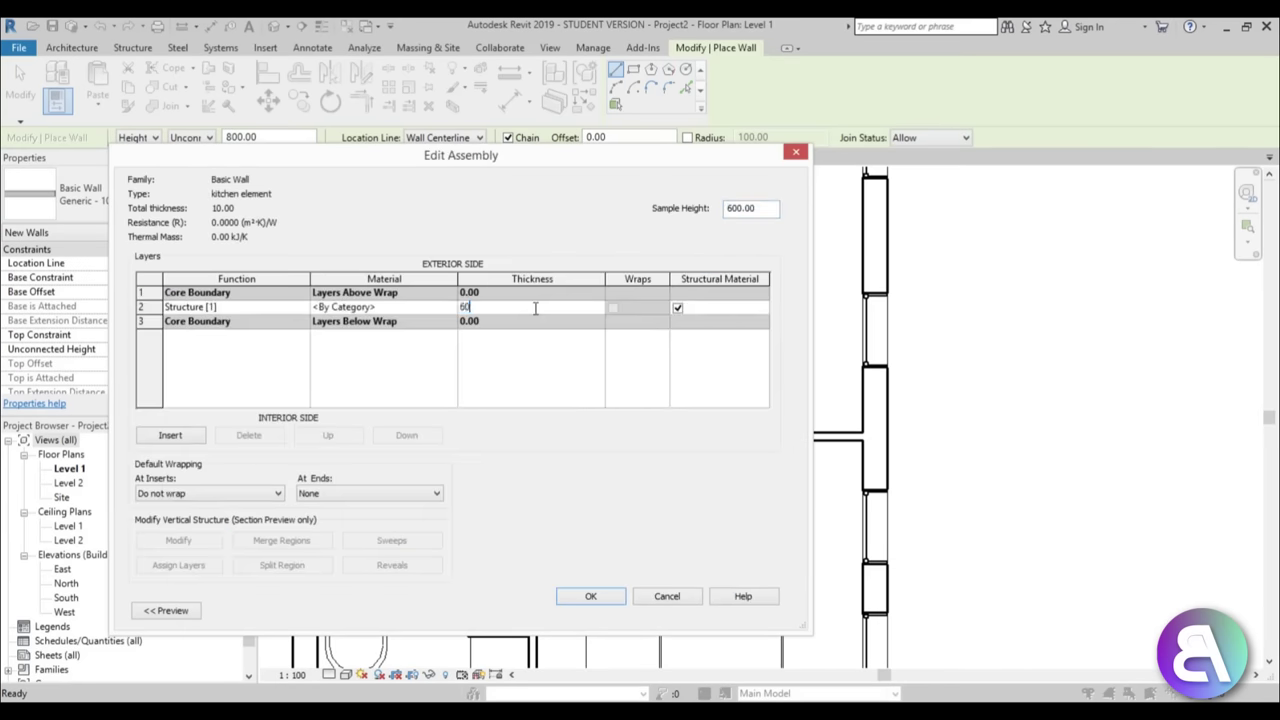
type("60")
key("Tab")
left_click(589, 600)
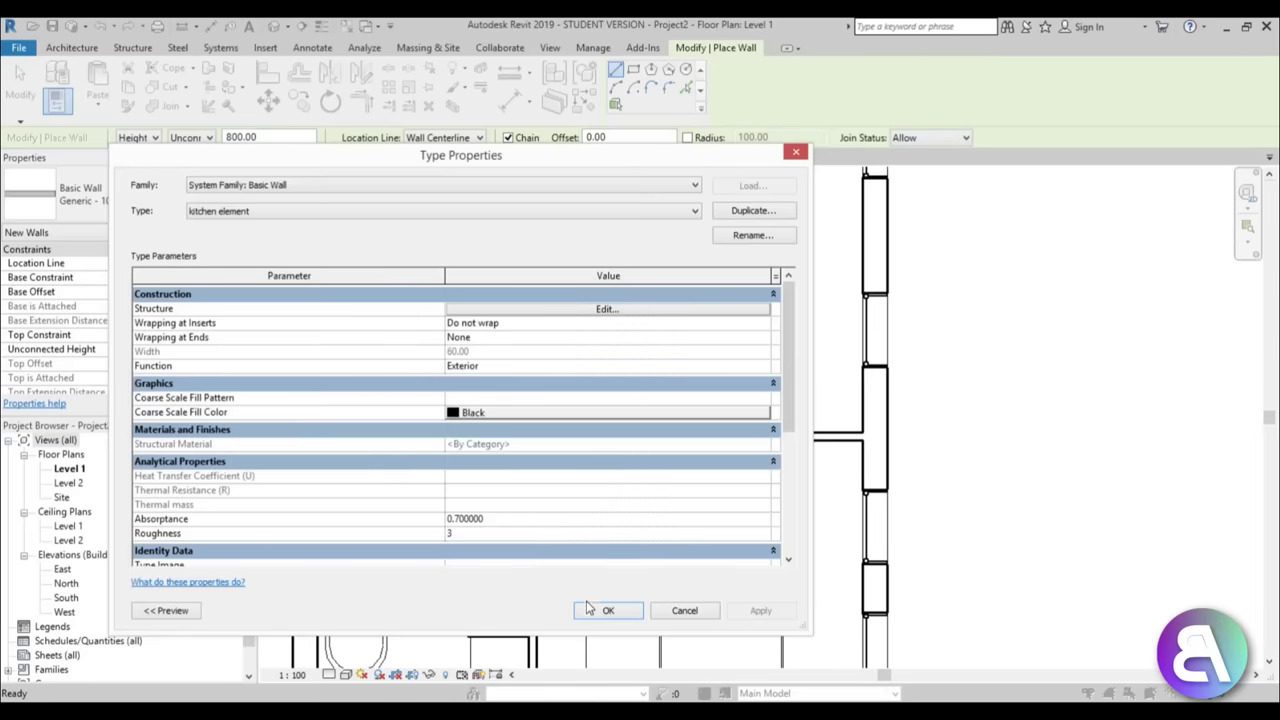
left_click(608, 611)
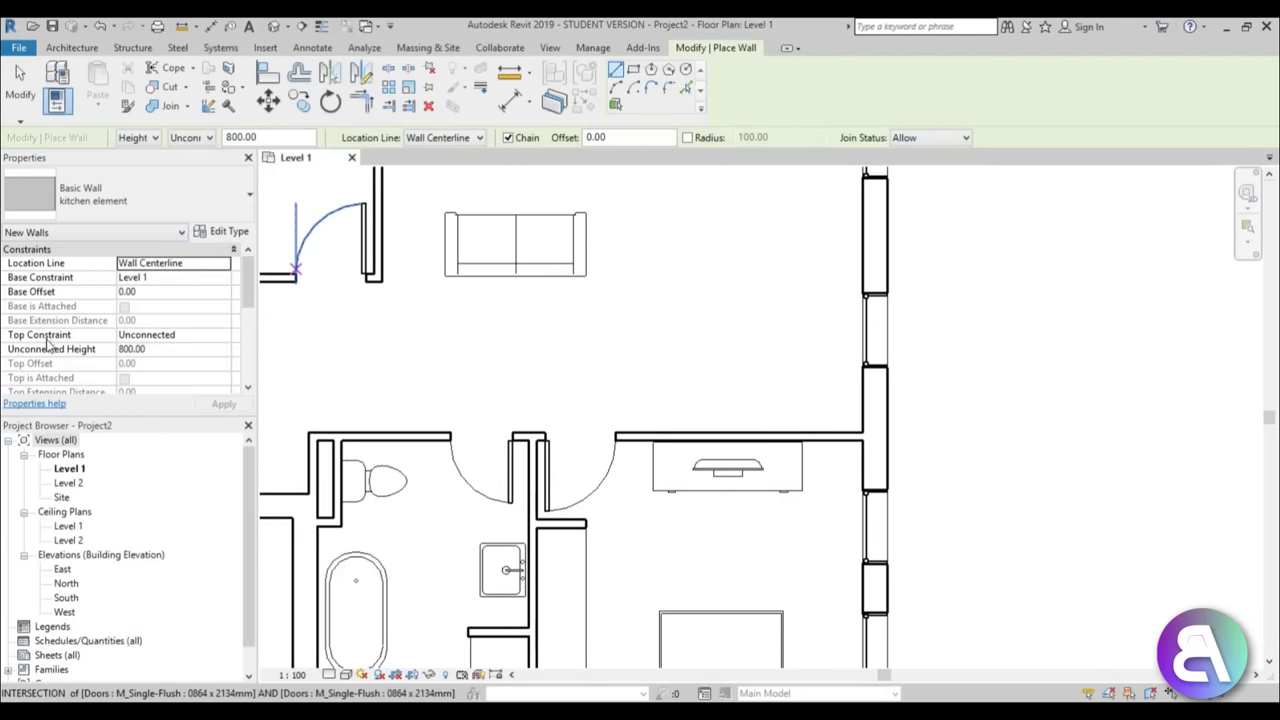
- Draw a kitchen element wall with unconnected height 90, about 298 long, from the exterior window wall parallel to the bedroom partition
left_click(167, 350)
left_click_drag(167, 350, 28, 365)
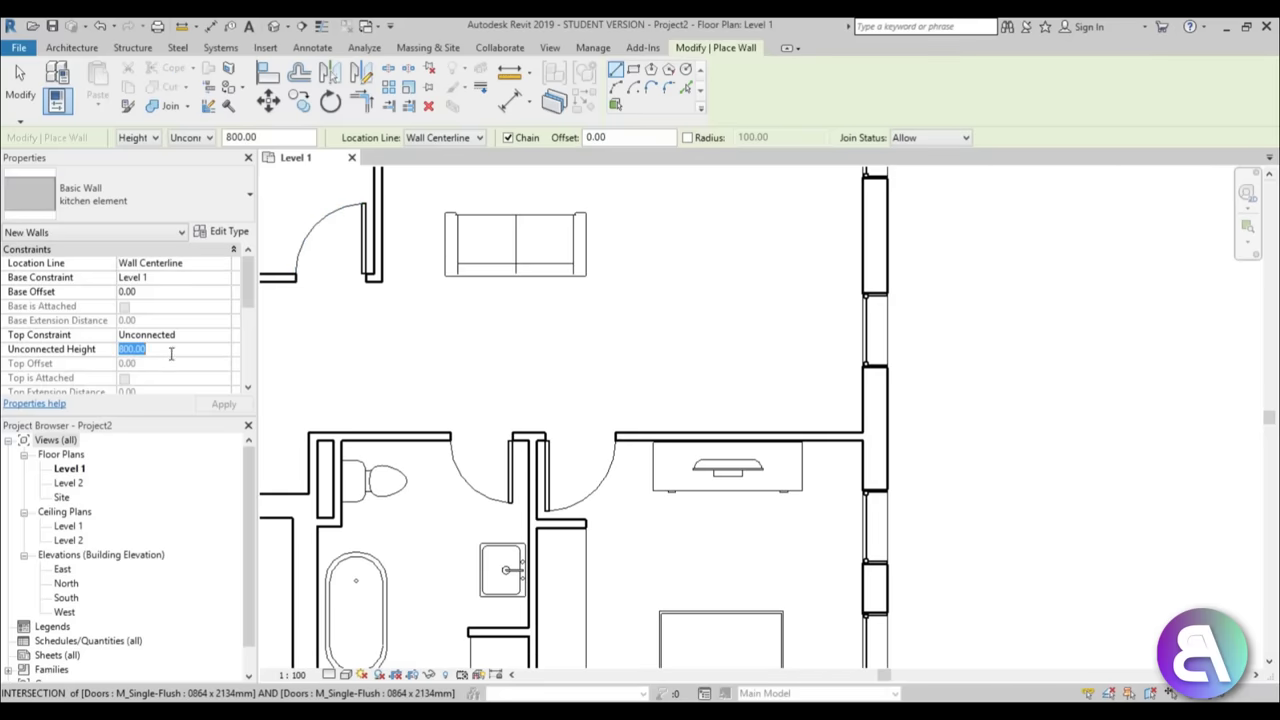
type("8")
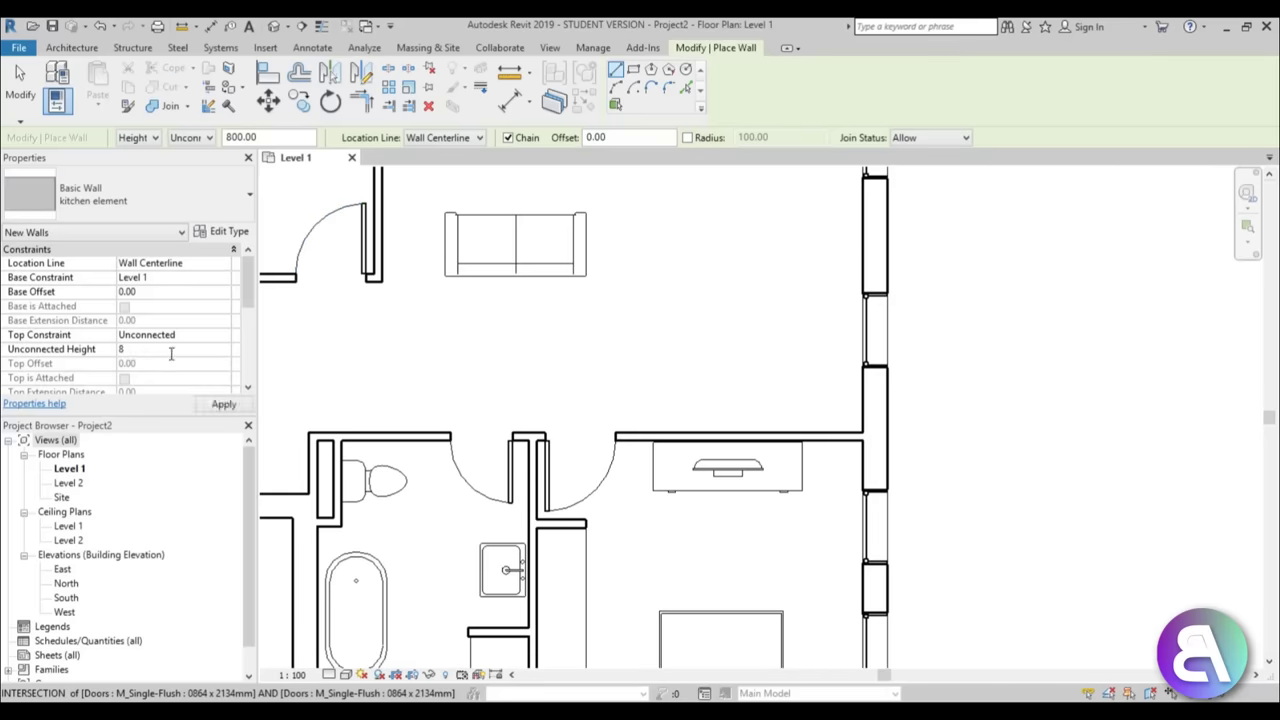
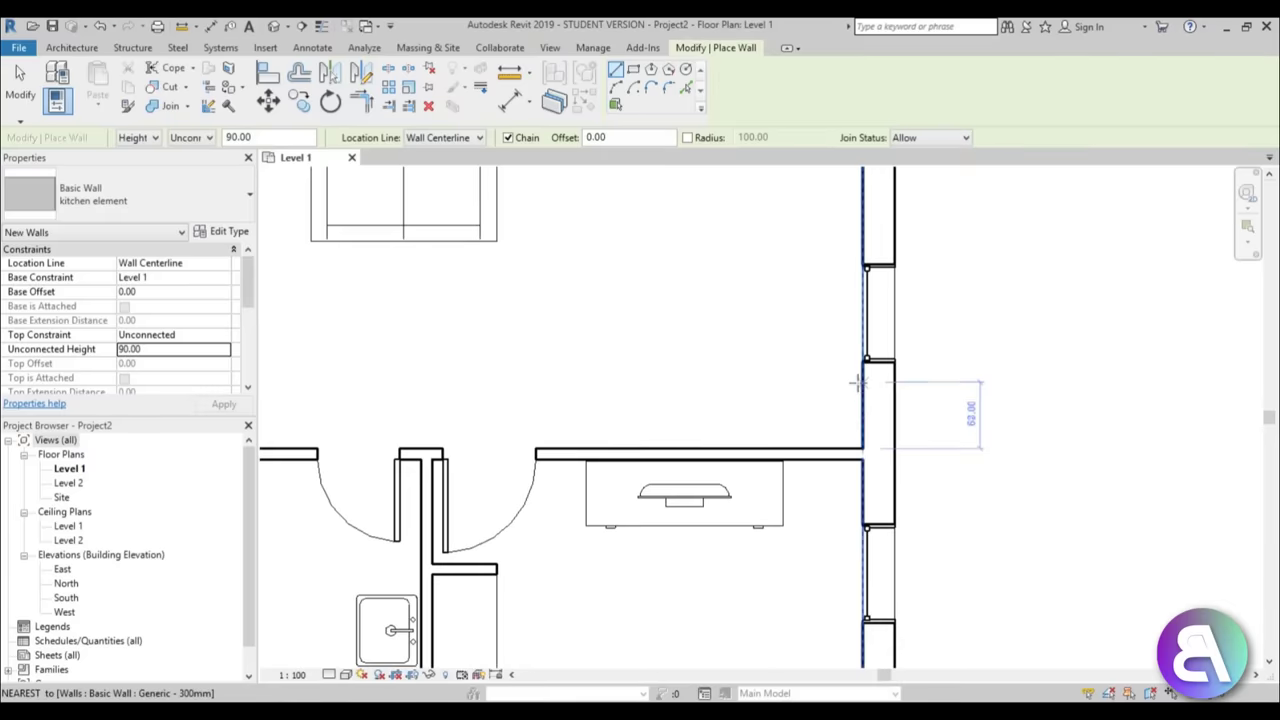
left_click(865, 387)
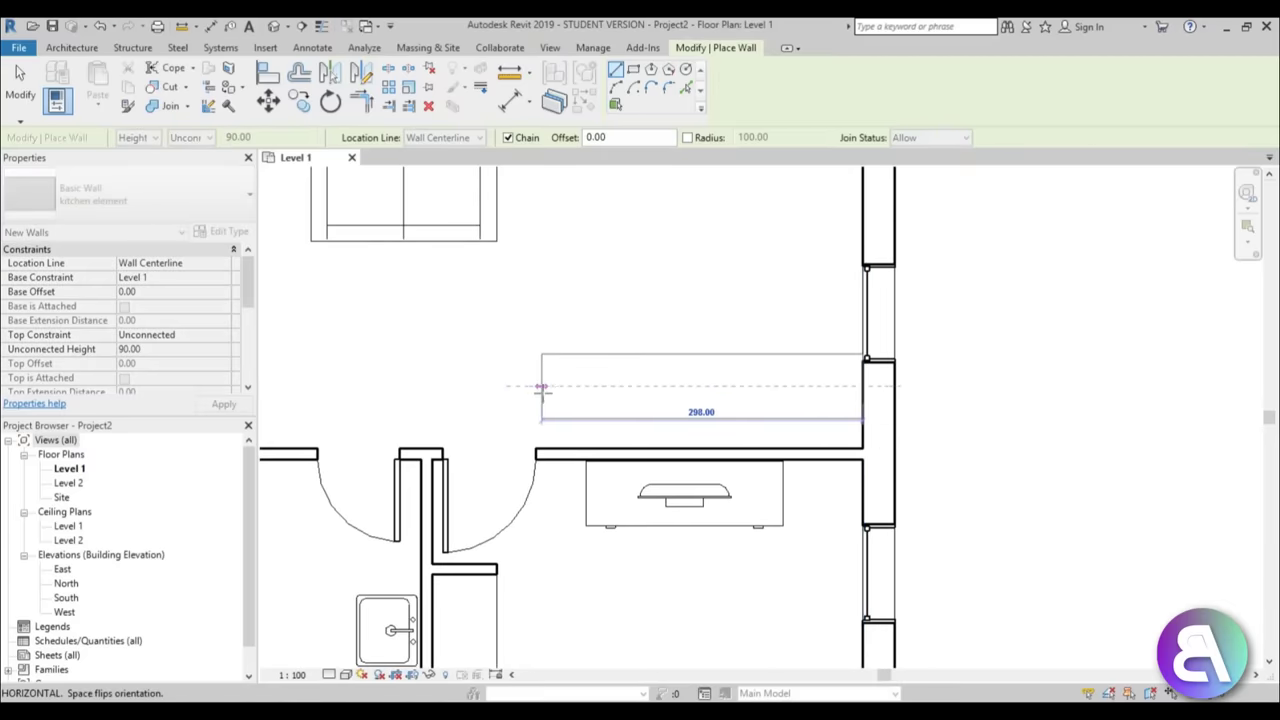
left_click(541, 387)
key("Escape")
key("Escape")
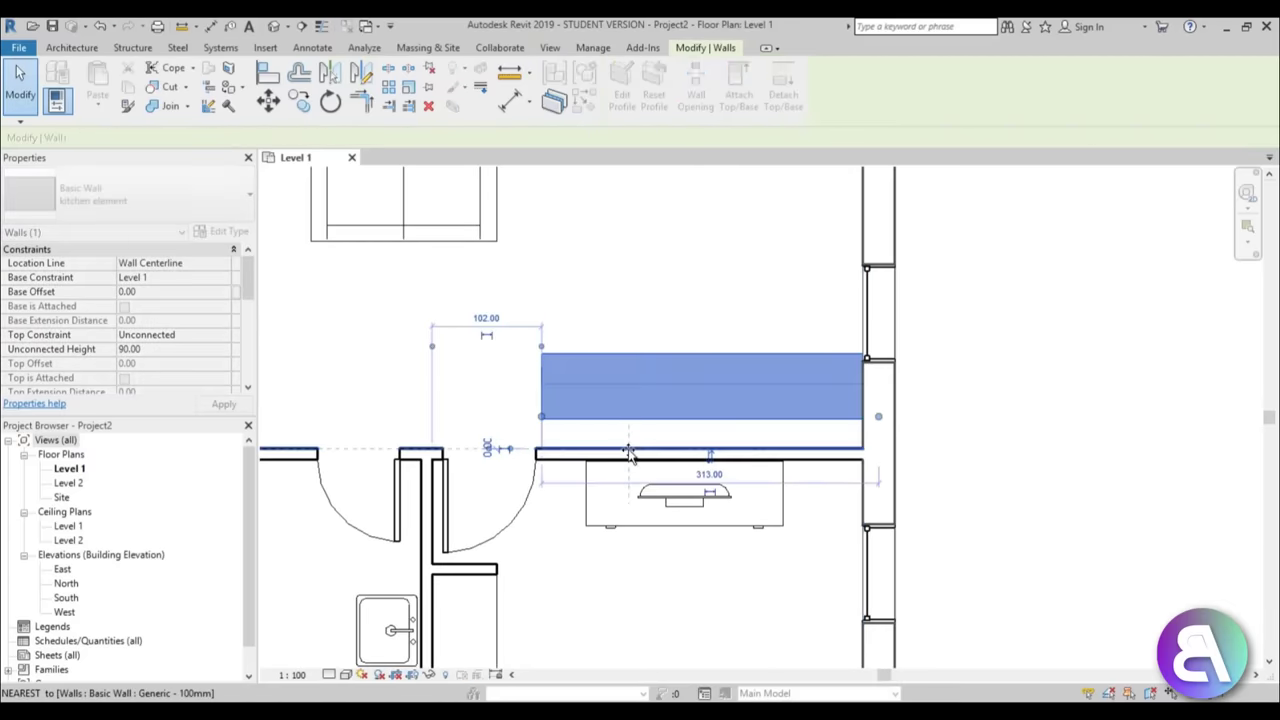
- Move the kitchen element wall flush against the living room side of the bedroom partition
key("Escape")
scroll(549, 417, "up", 2)
scroll(988, 352, "up", 3)
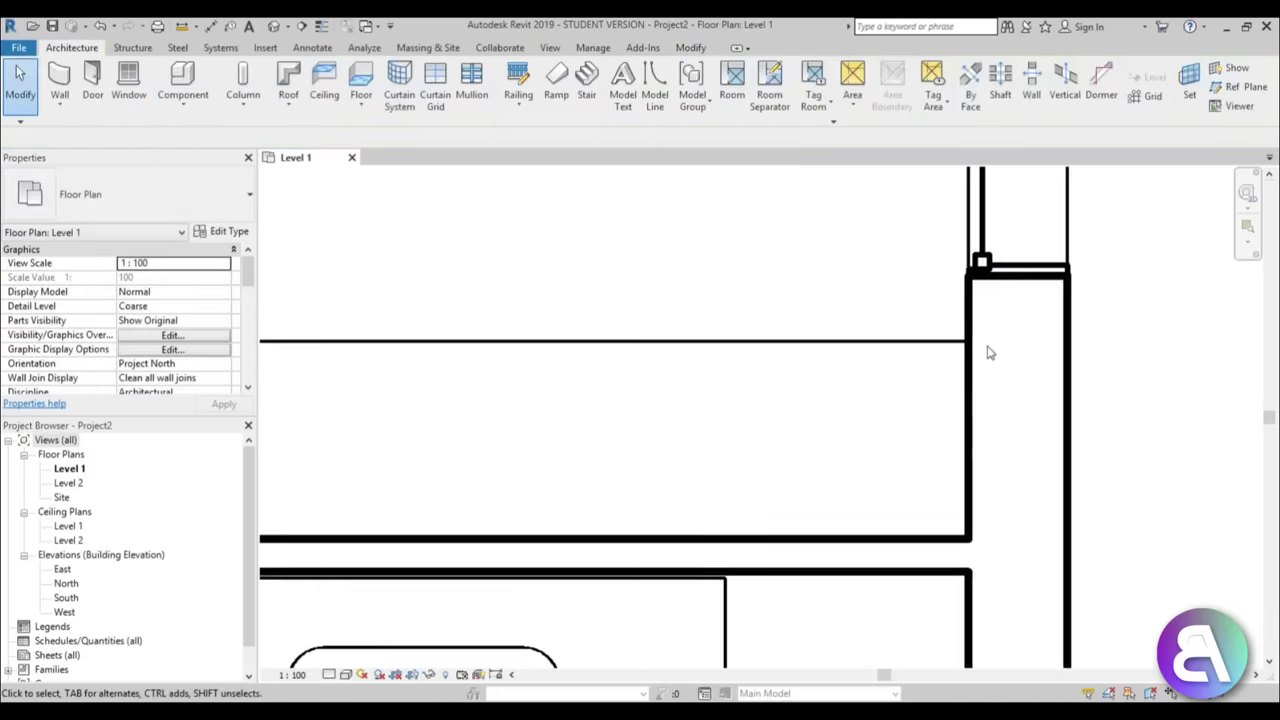
scroll(988, 352, "up", 3)
left_click(912, 341)
scroll(905, 343, "down", 3)
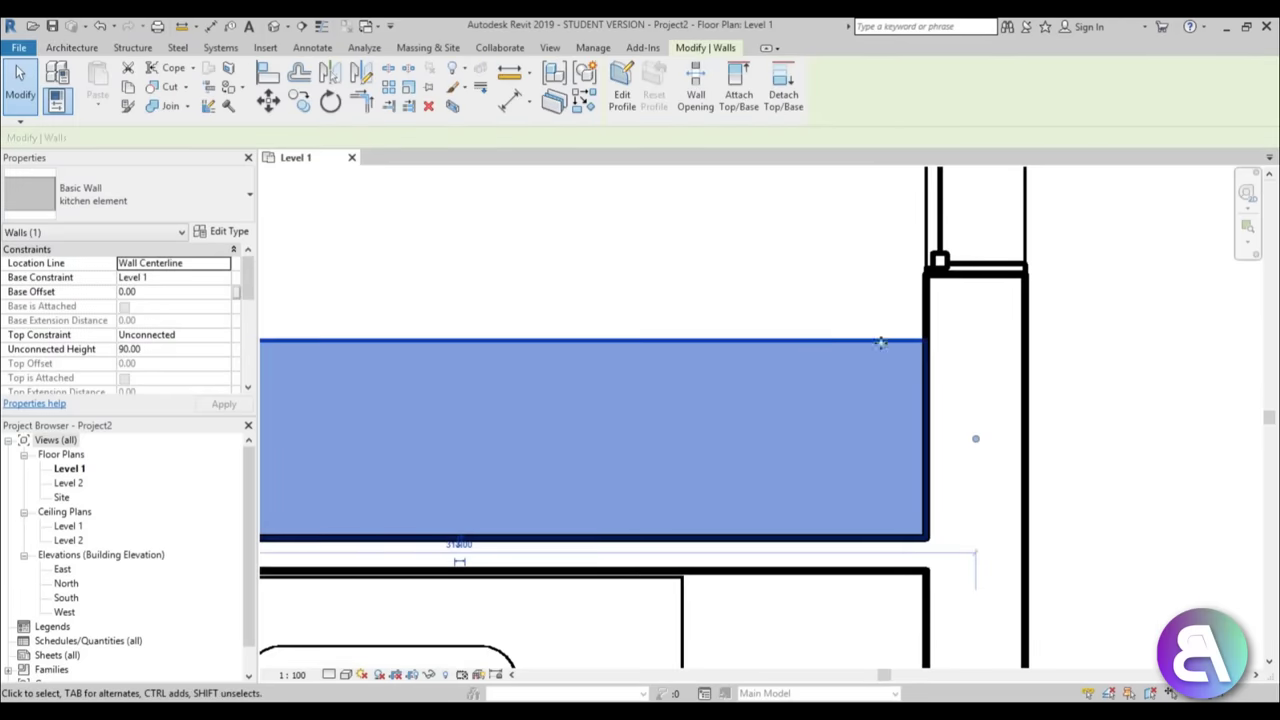
scroll(829, 347, "down", 2)
left_click(666, 331)
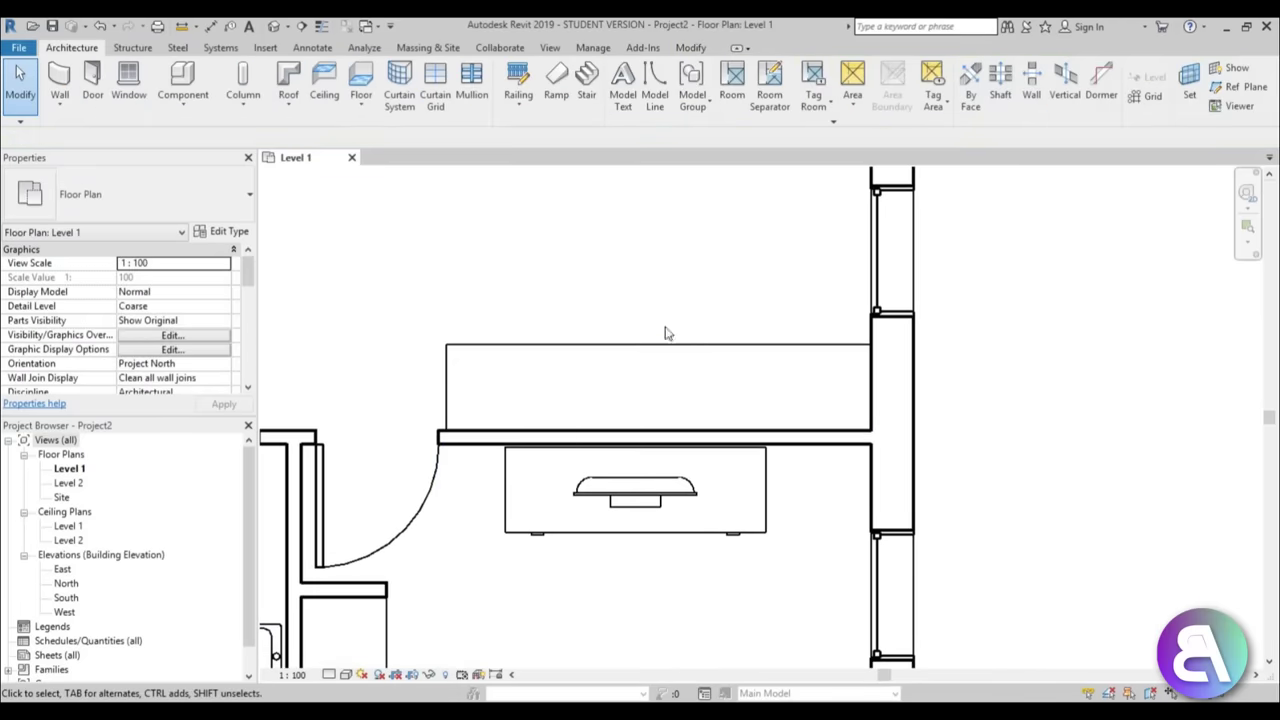
- Copy the kitchen element wall along the exterior wall to the opposite side of the adjacent window
scroll(751, 363, "down", 2)
scroll(797, 406, "up", 4)
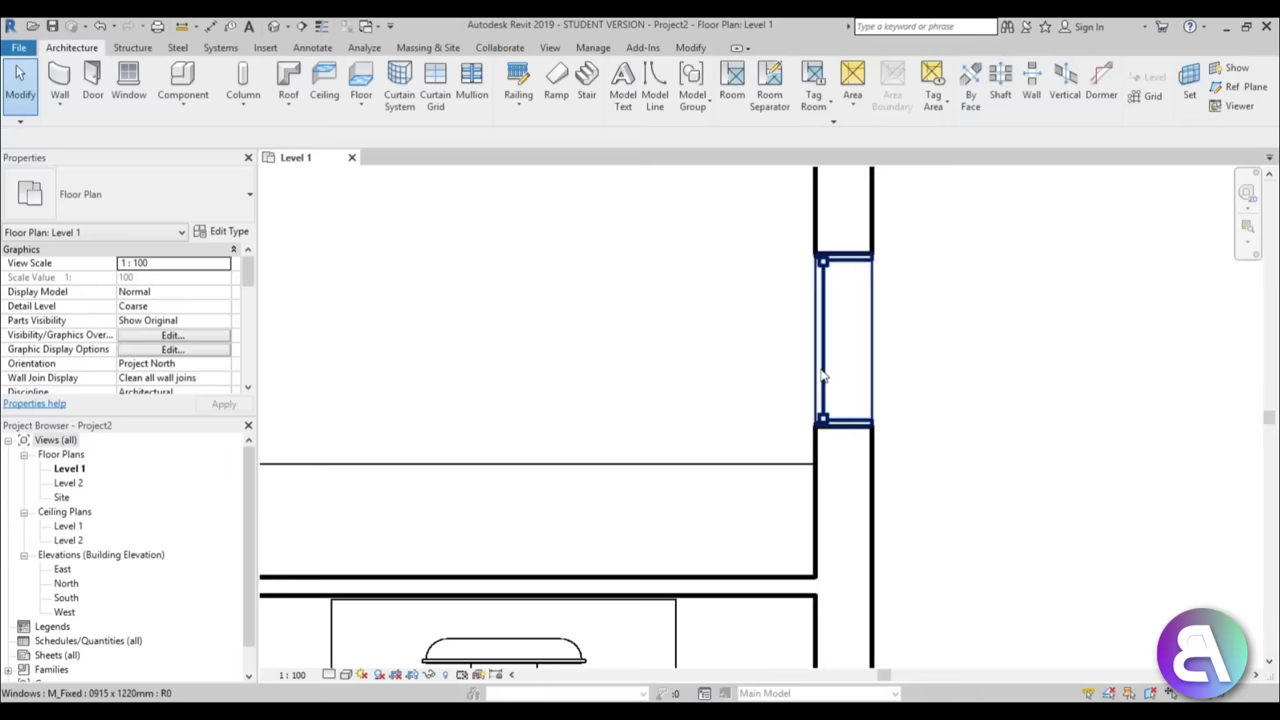
left_click(822, 376)
left_click(918, 460)
scroll(918, 460, "down", 2)
left_click(849, 447)
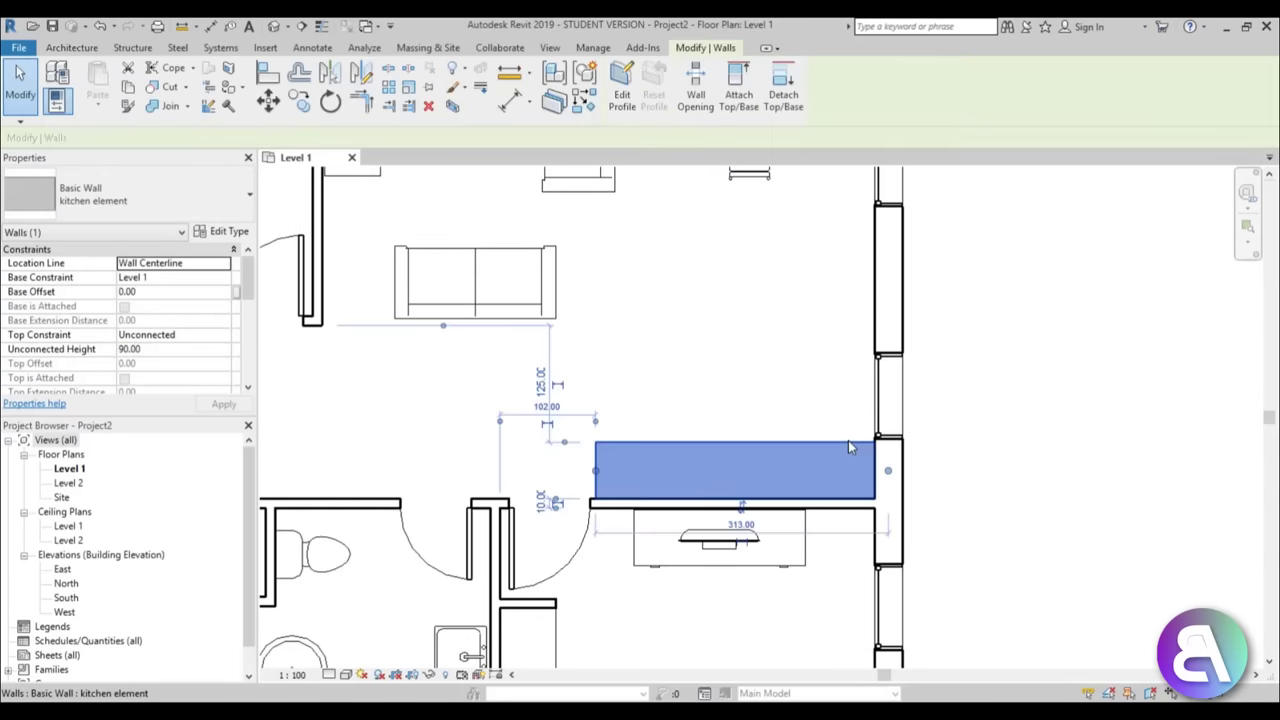
key("m")
key("v")
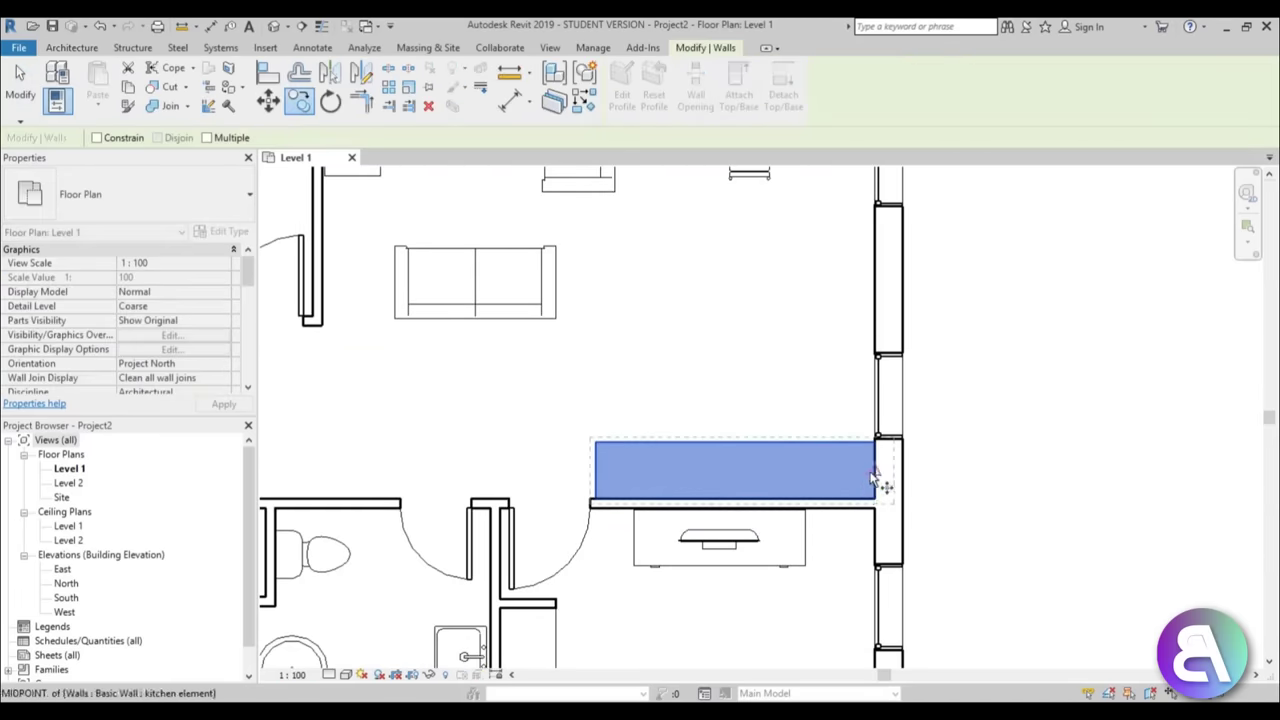
left_click(874, 480)
left_click(874, 326)
key("Escape")
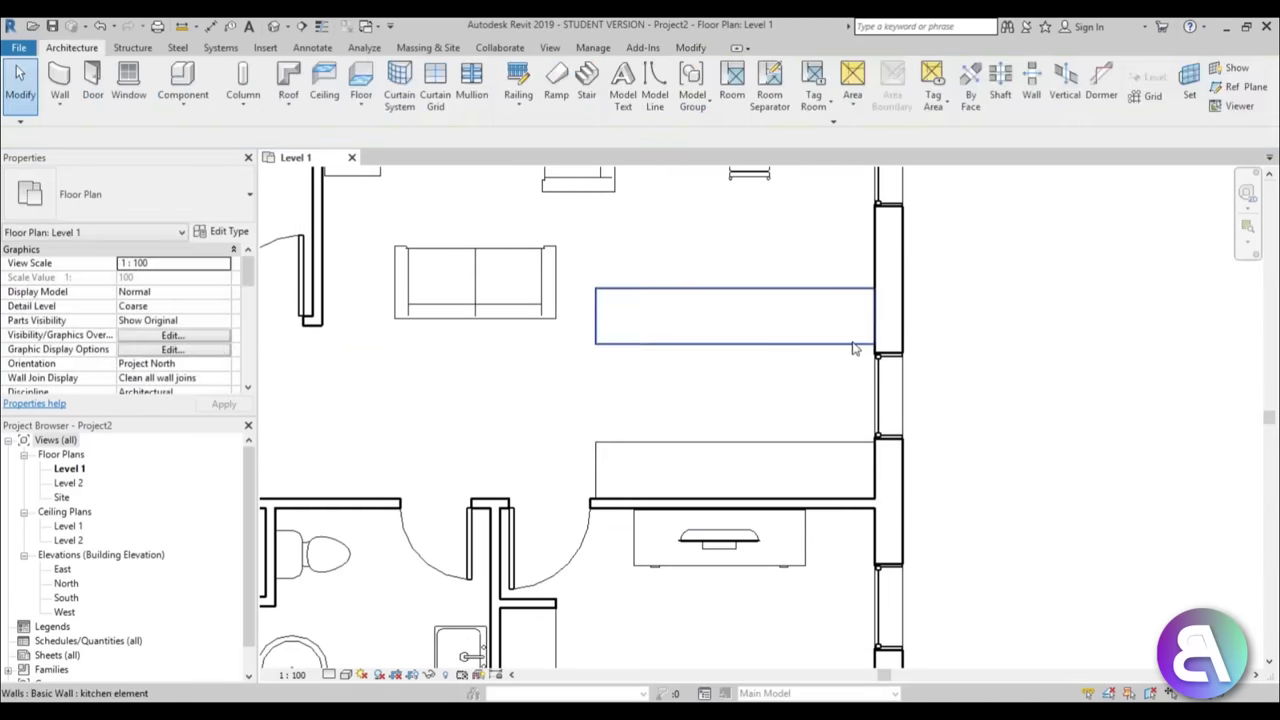
- Nudge the copied kitchen element to about 99 from the first one and shorten it from its free end
left_click(855, 348)
key("Down")
key("Down")
key("Down")
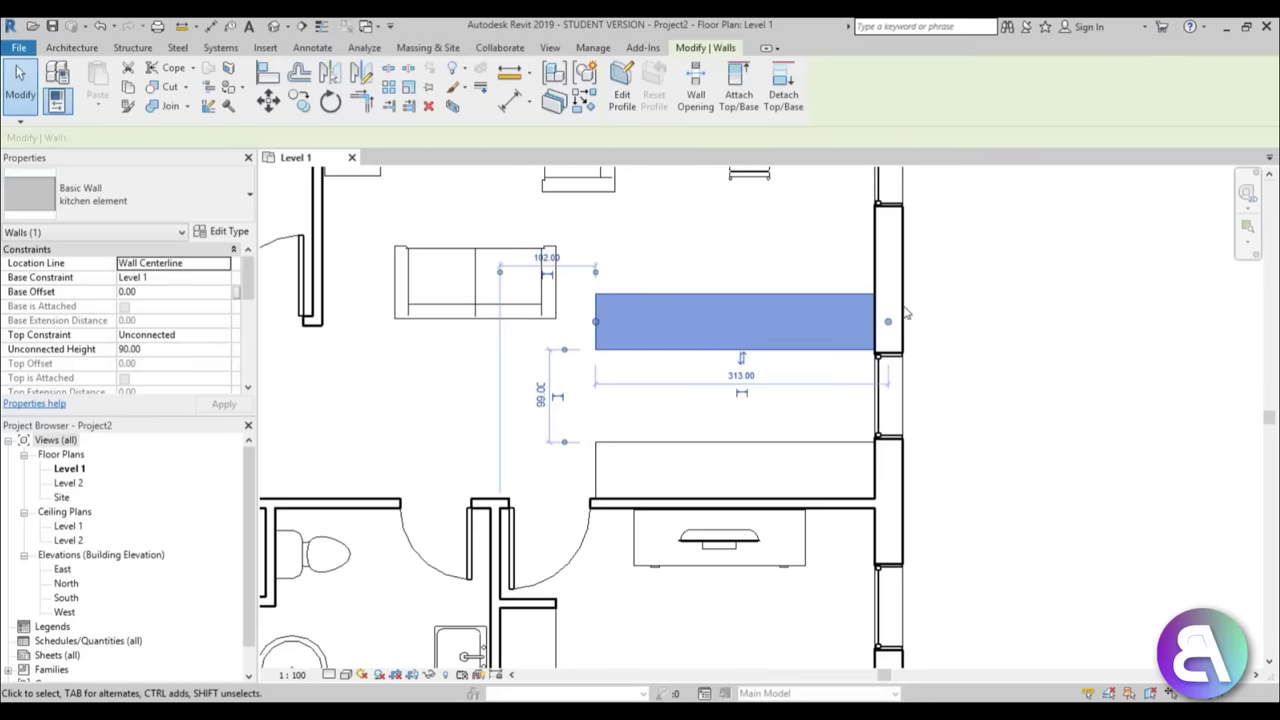
key("r")
key("s")
key("Escape")
key("Escape")
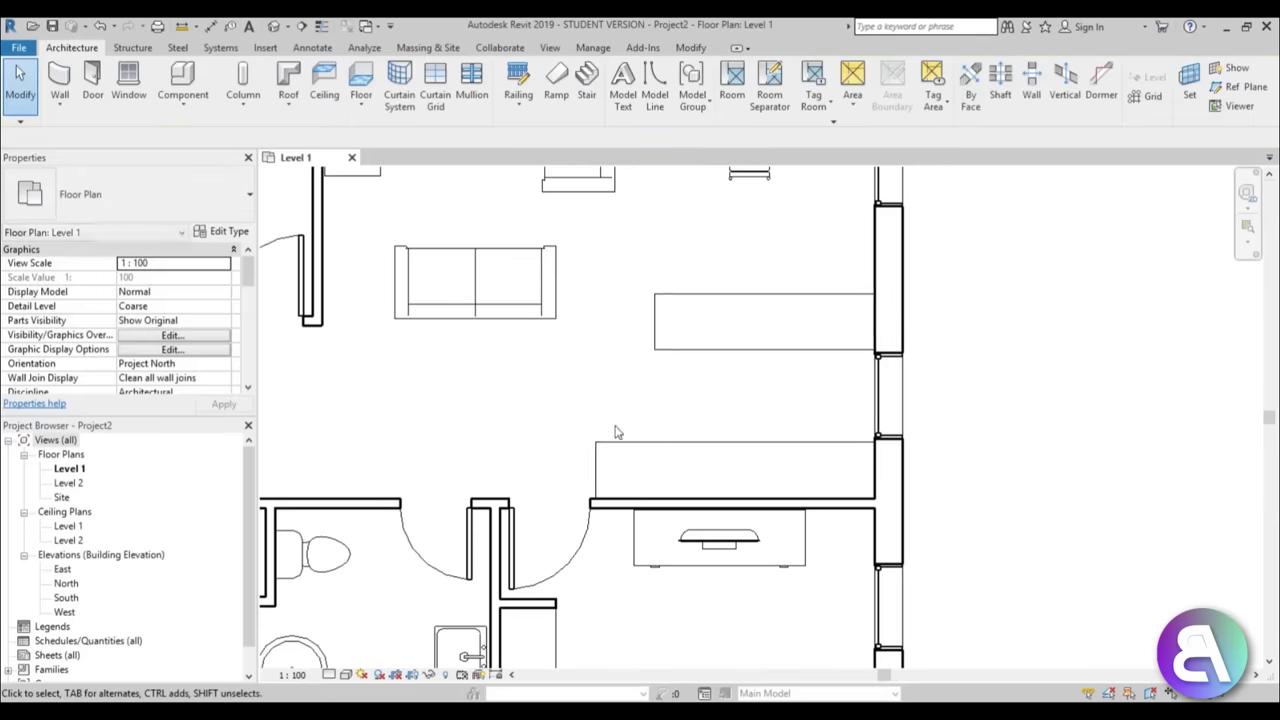
- Start loading a component family and open the US Metric library's Plumbing > Architectural > Fixtures folder
scroll(617, 377, "down", 1)
scroll(531, 383, "up", 2)
scroll(497, 449, "up", 1)
middle_click_drag(497, 449, 527, 445)
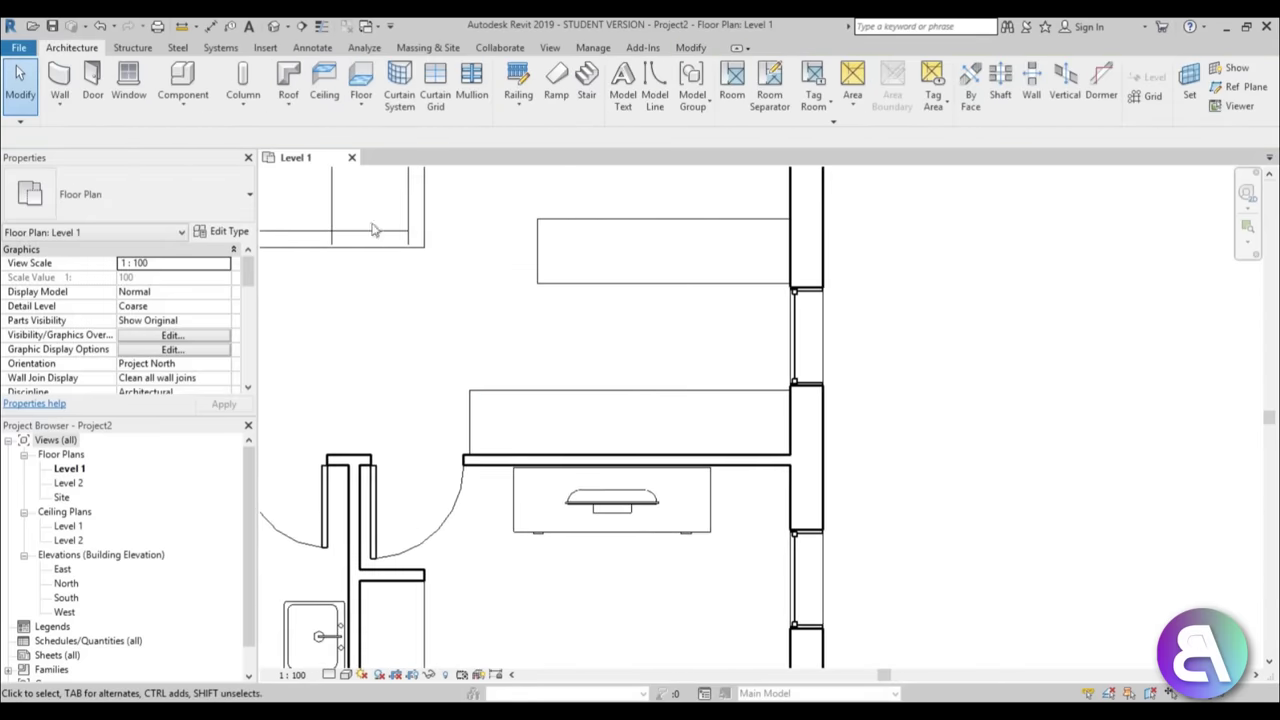
left_click(182, 80)
left_click(631, 107)
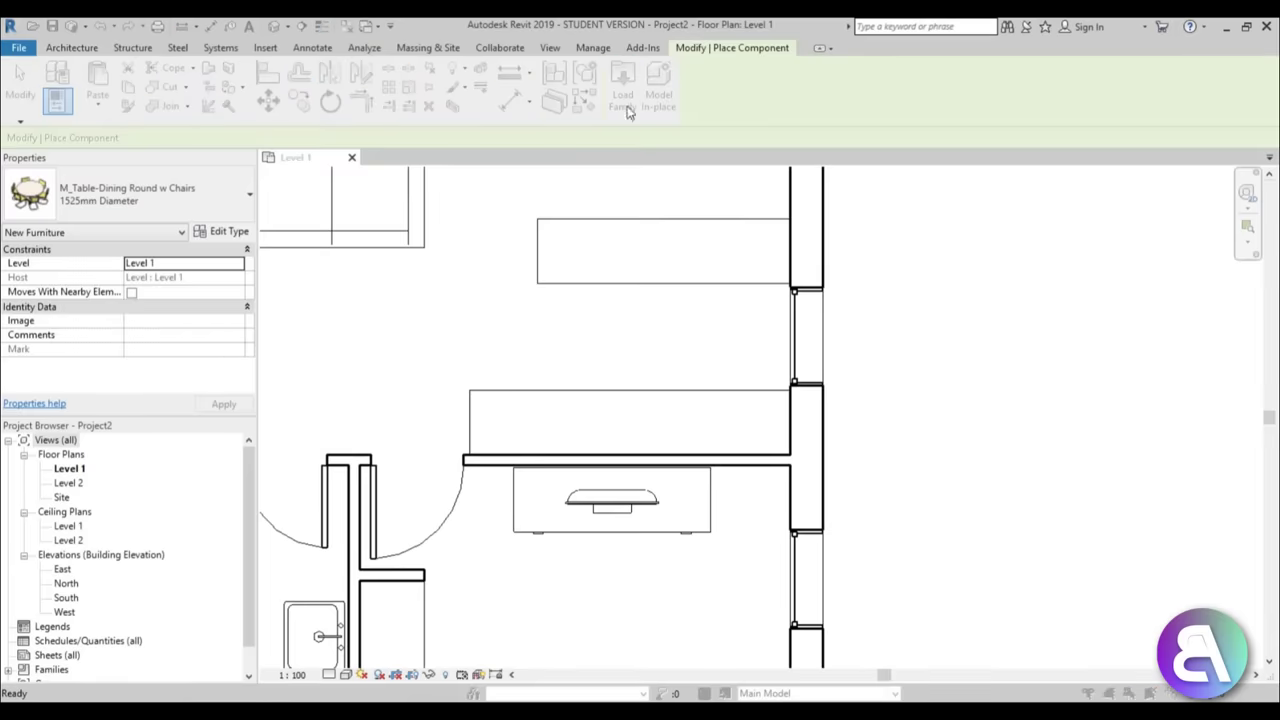
left_click(787, 216)
left_click(787, 216)
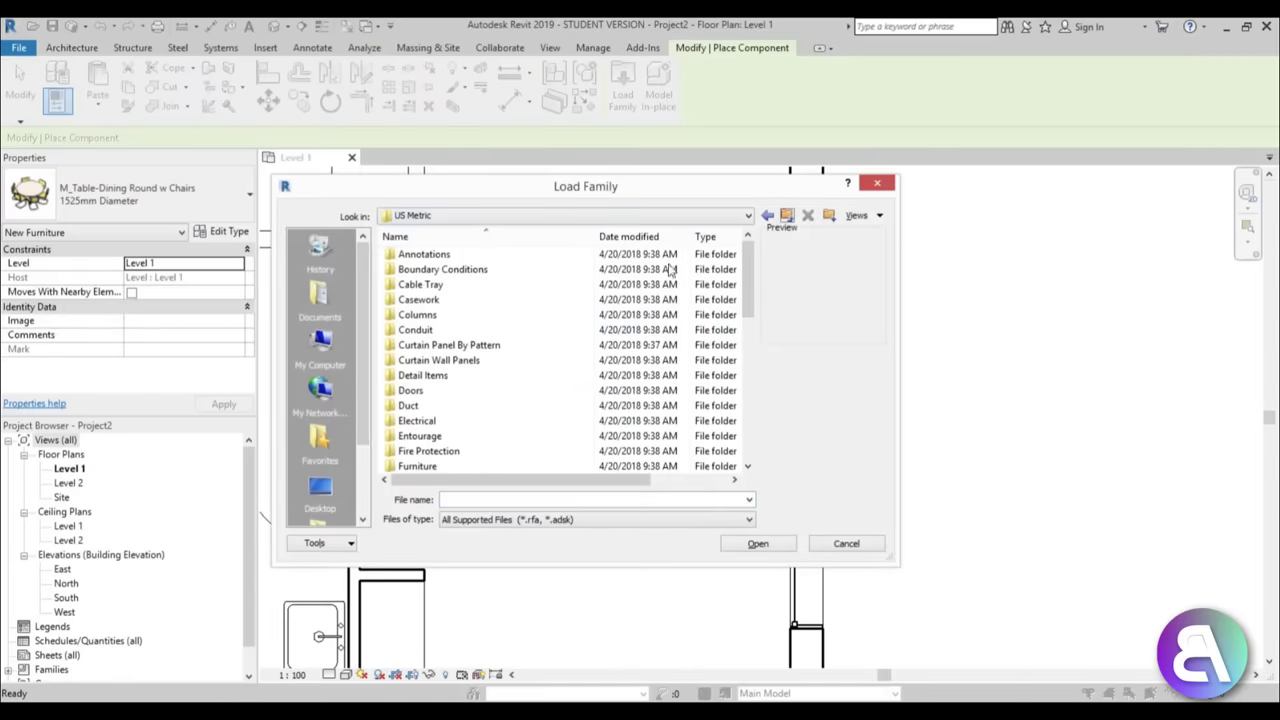
scroll(443, 450, "down", 5)
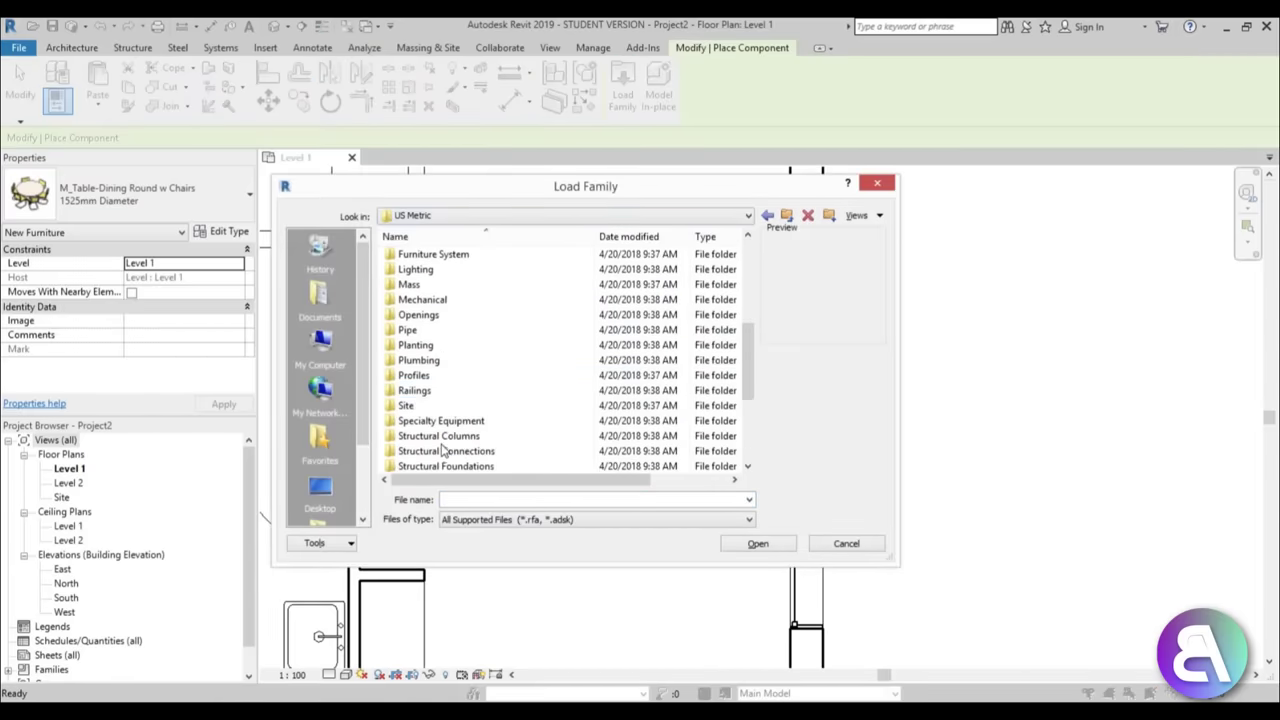
double_click(430, 360)
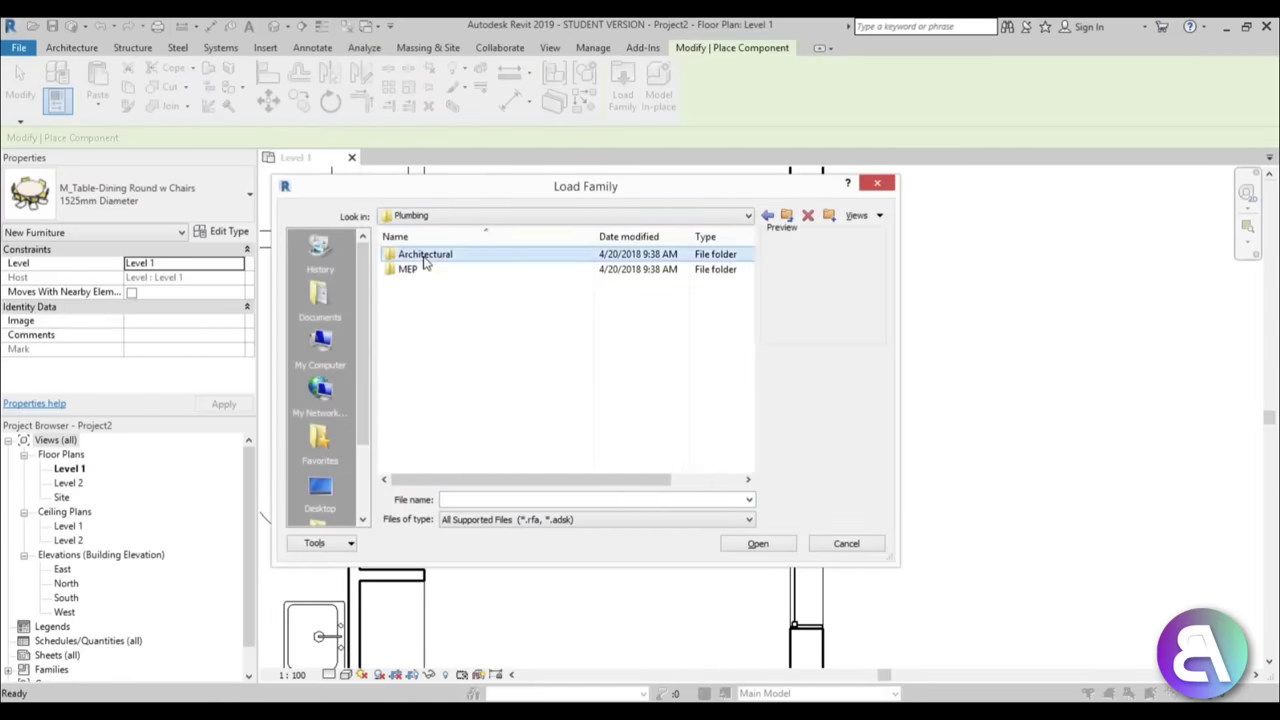
double_click(426, 256)
double_click(430, 270)
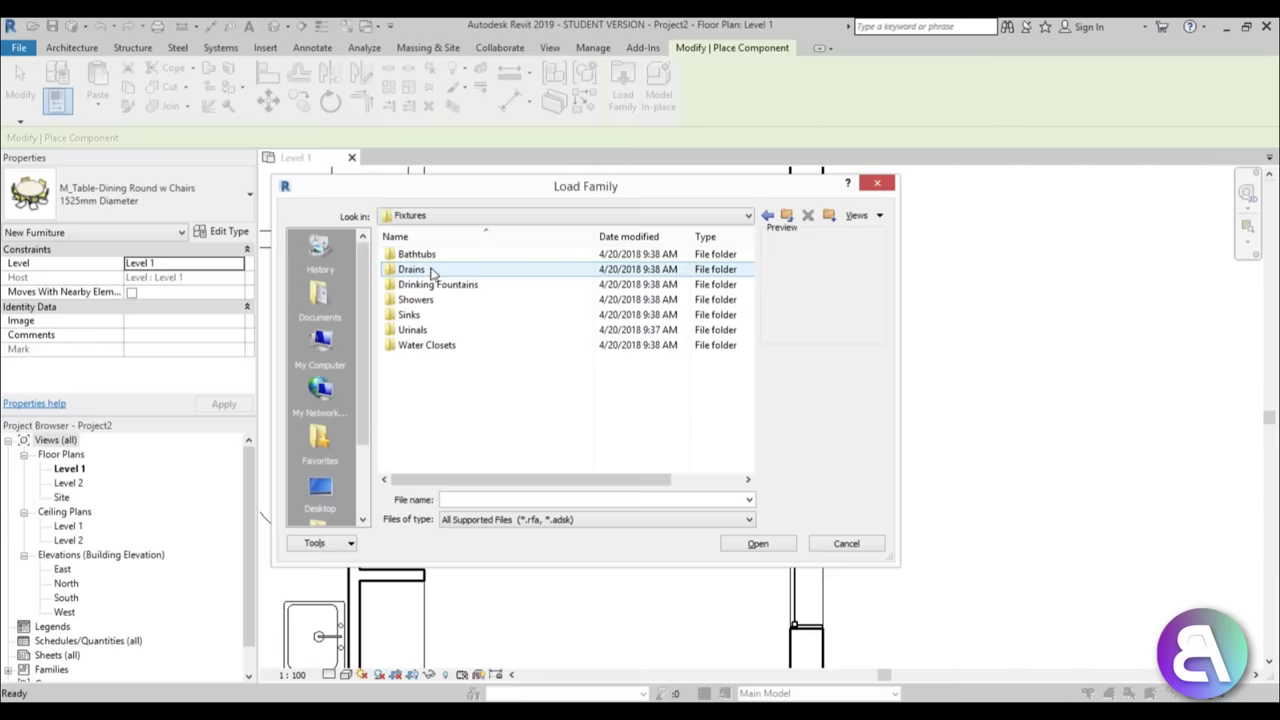
- Load the M_Sink Kitchen-Double family from the Sinks folder
double_click(410, 314)
left_click(440, 285)
left_click(435, 270)
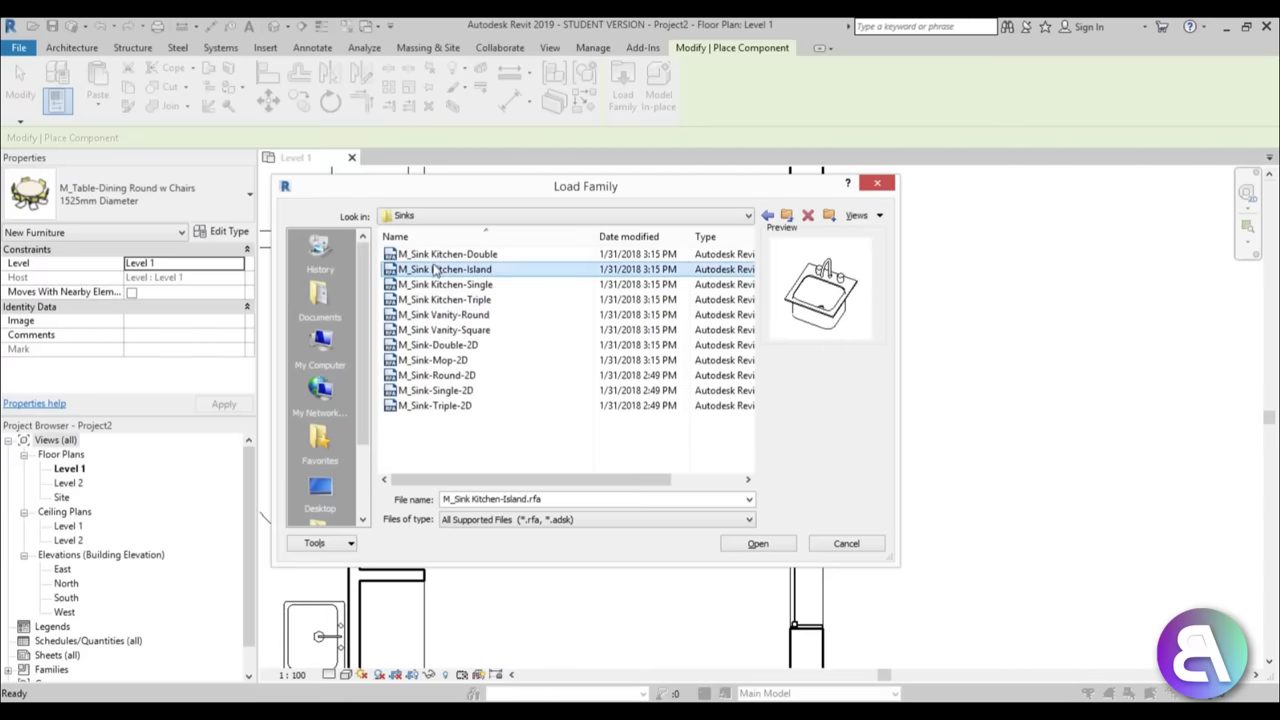
left_click(434, 256)
left_click(758, 545)
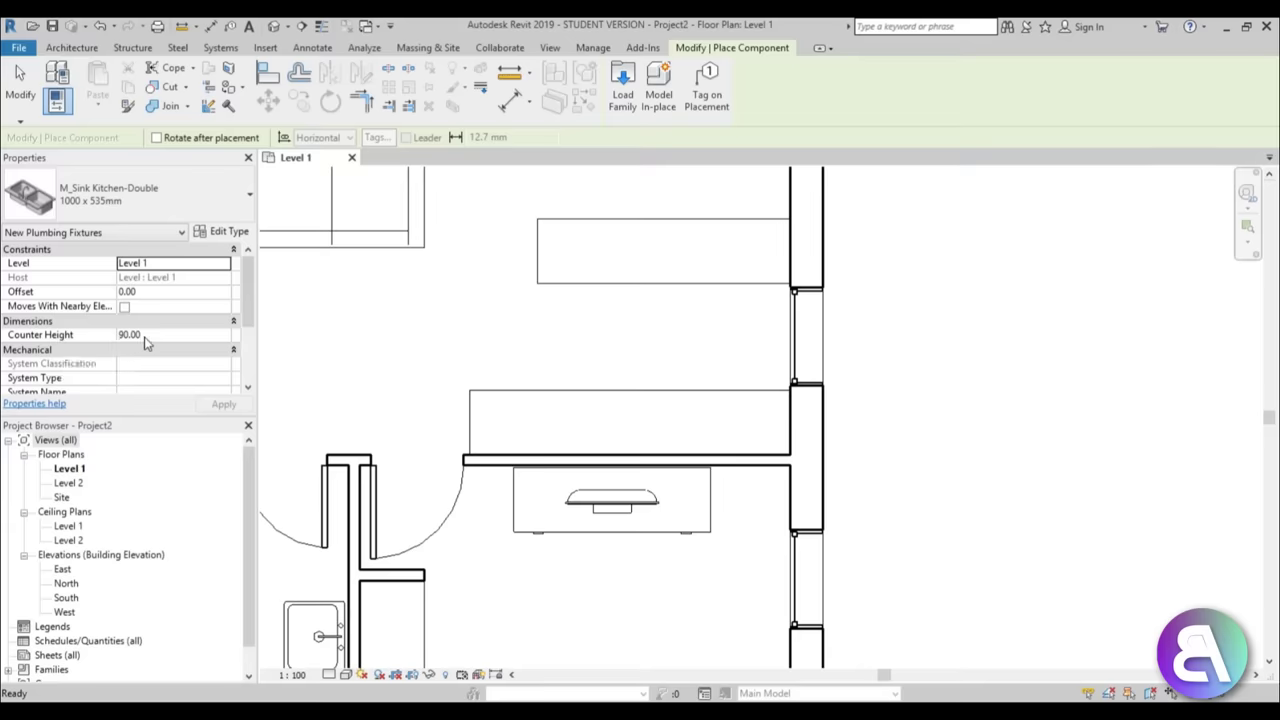
- Place the 1000 x 535mm double kitchen sink on the counter beside the bedroom partition, with its taps towards the partition
scroll(612, 488, "up", 3)
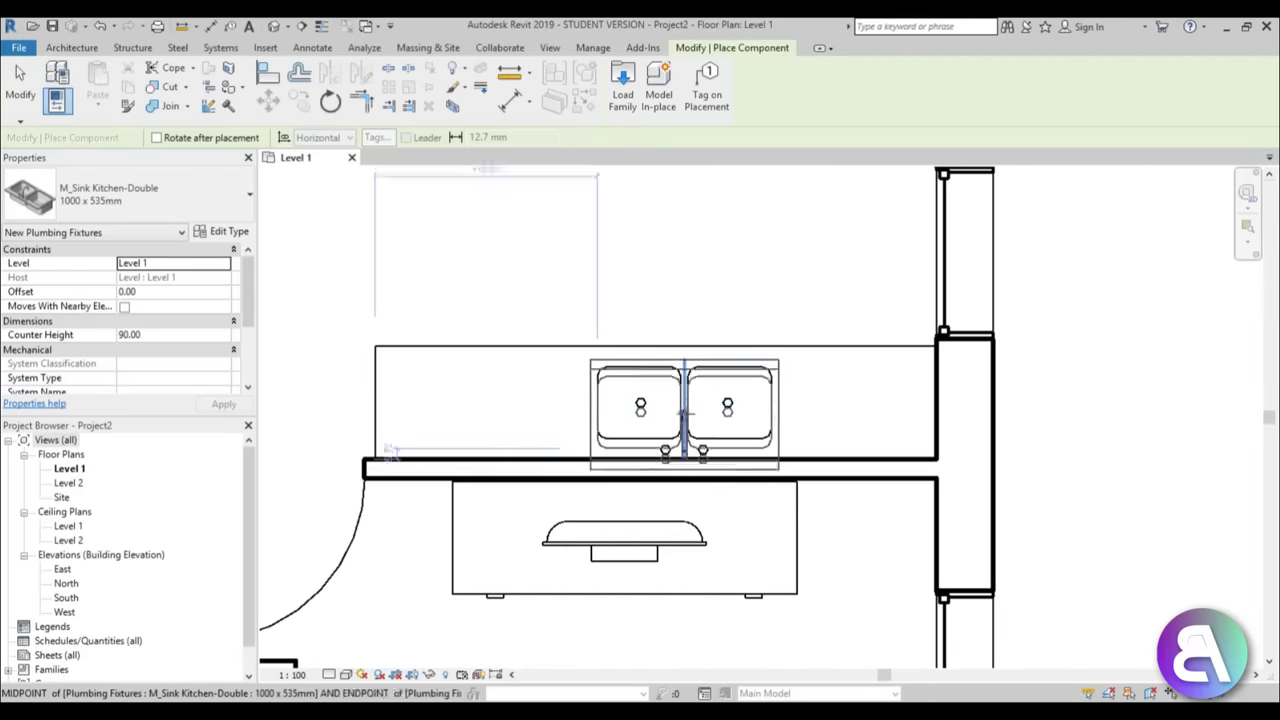
left_click(684, 410)
key("Escape")
key("Escape")
- Draw a thin detail line across the counter between the sink and the exterior wall, from the front edge to the partition
scroll(851, 403, "up", 3)
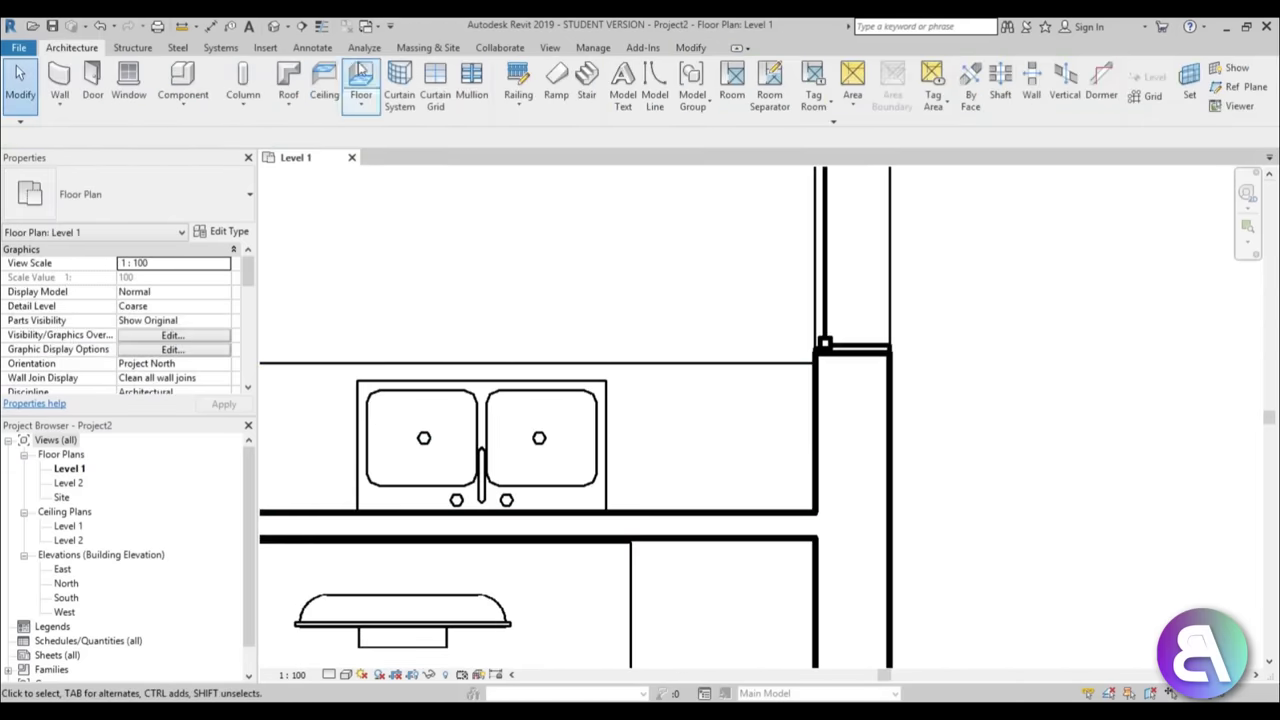
left_click(318, 49)
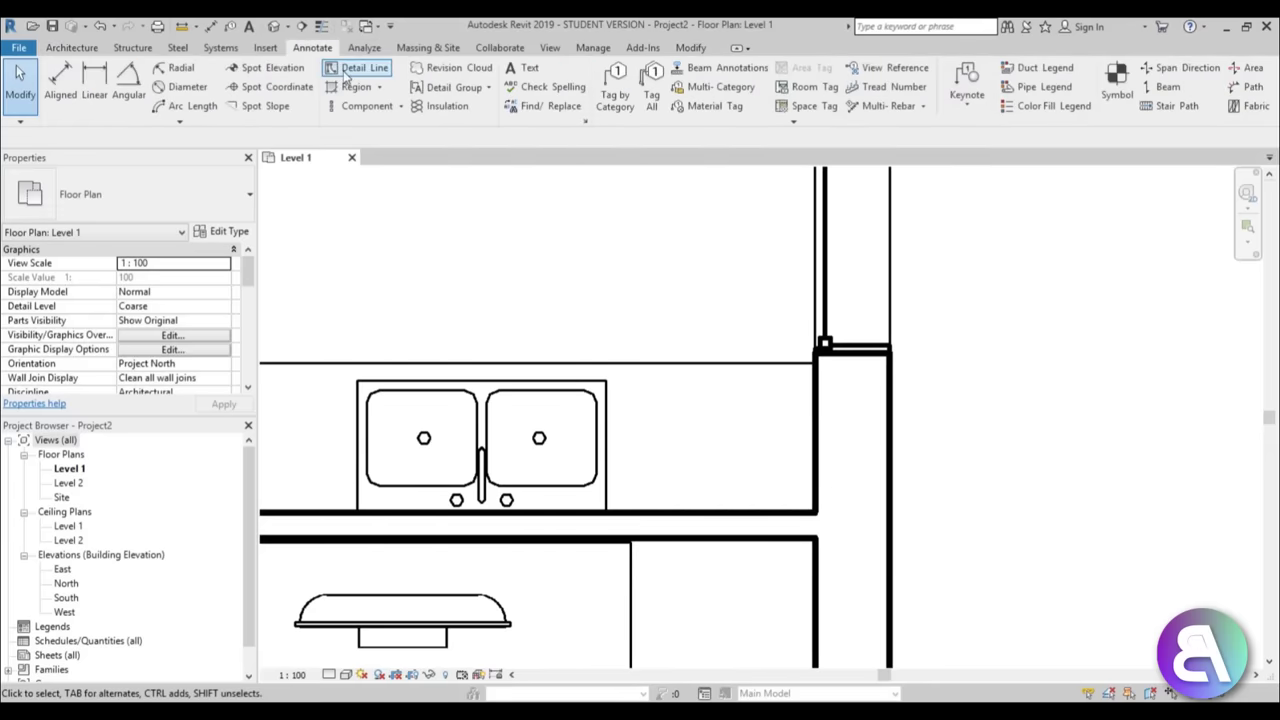
left_click(355, 69)
left_click(660, 363)
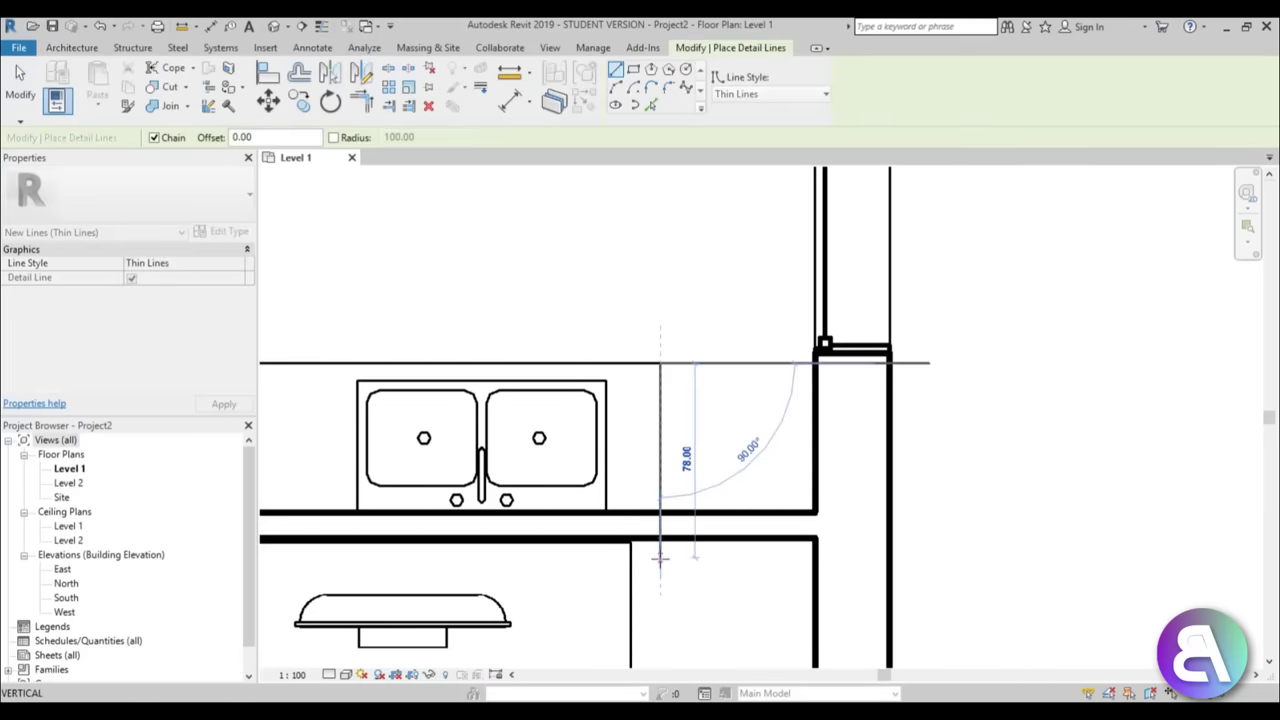
left_click(660, 511)
key("Escape")
key("Escape")
- Move the double sink along the counter closer to the detail line on its exterior wall side
scroll(823, 449, "down", 2)
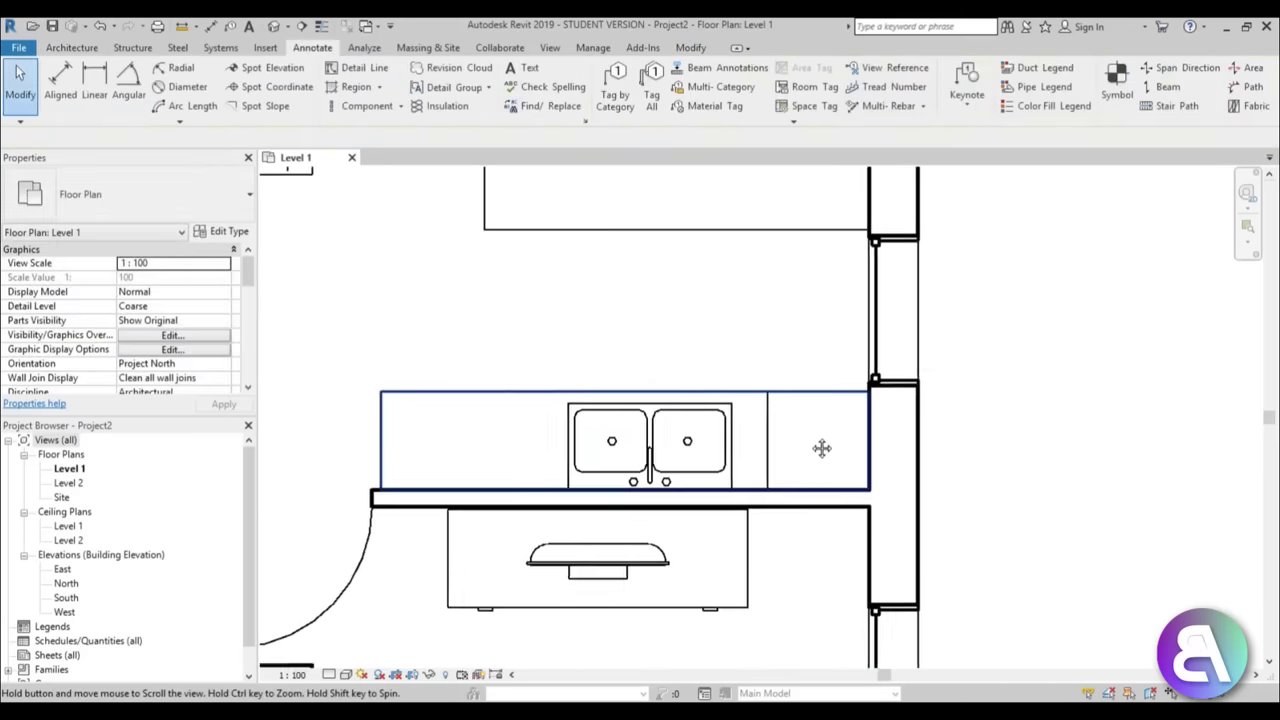
scroll(443, 449, "up", 2)
left_click_drag(724, 455, 749, 455)
left_click(508, 402)
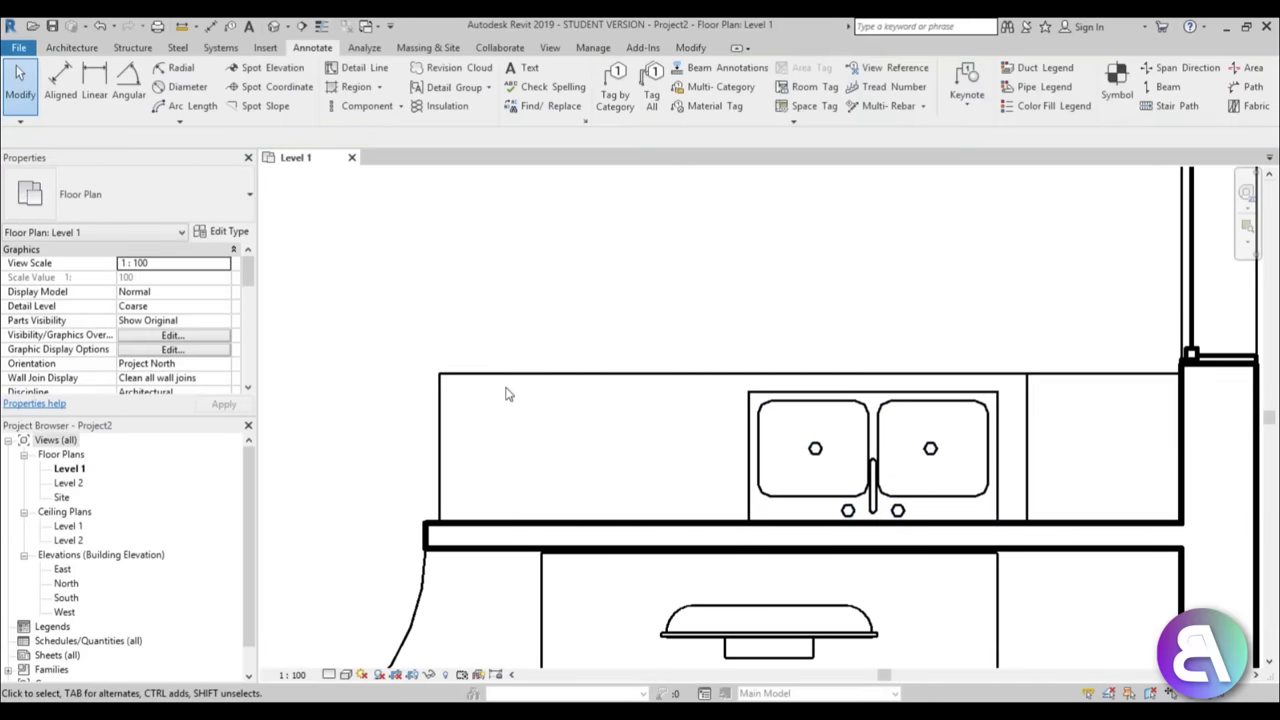
- Draw two detail lines across the counter near its free end to bound a cooktop, extending the outer one to the partition
left_click(365, 70)
scroll(490, 380, "up", 2)
left_click(462, 366)
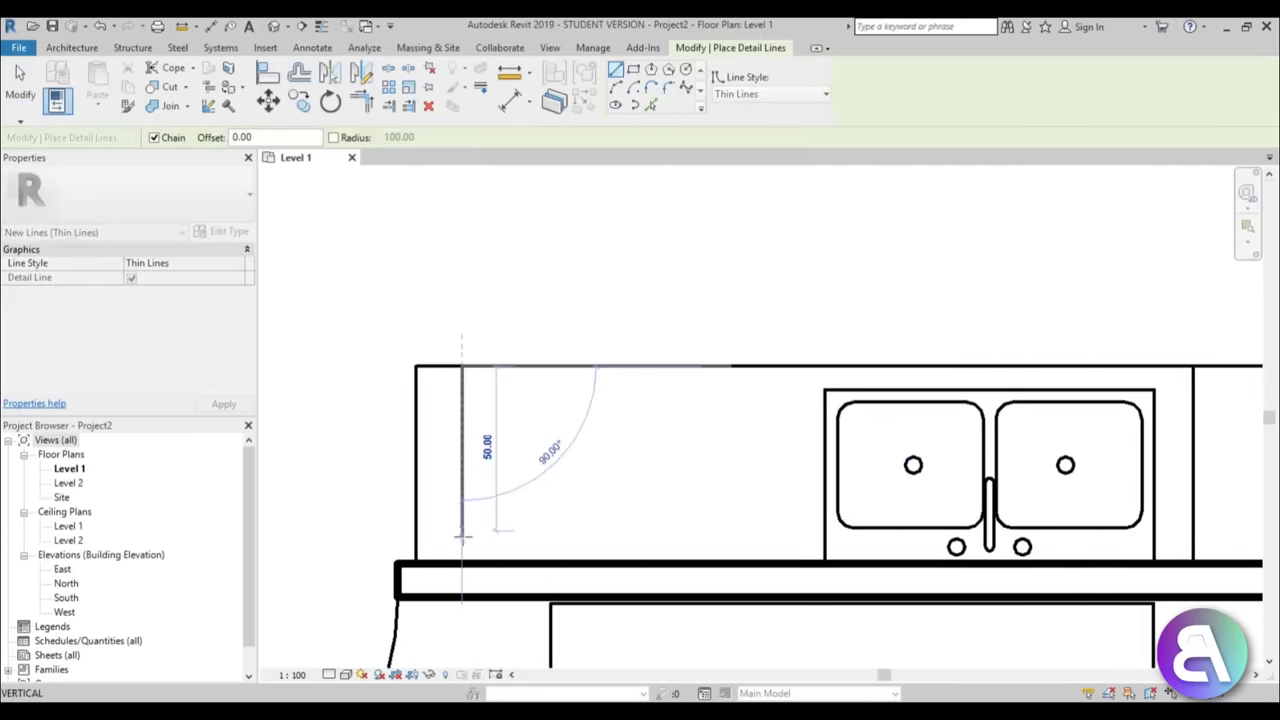
left_click(462, 560)
key("Escape")
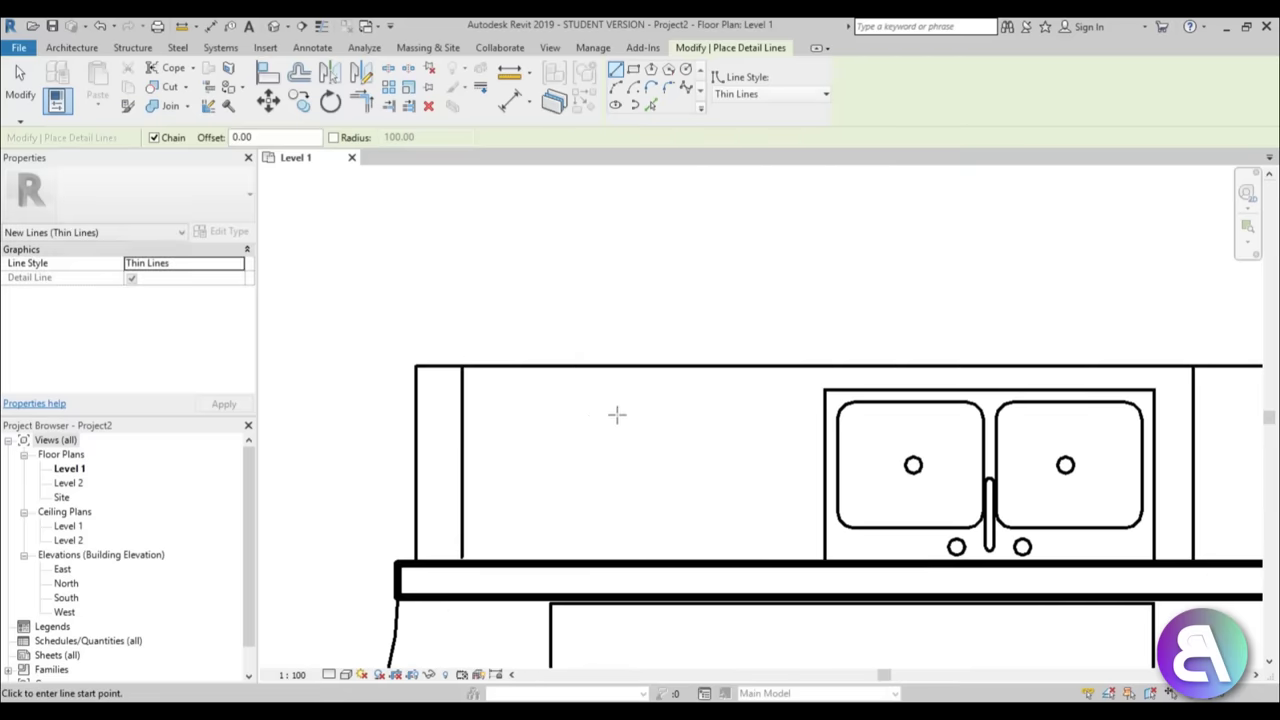
left_click(659, 366)
left_click(660, 575)
key("Escape")
key("Escape")
left_click(462, 540)
scroll(462, 563, "up", 2)
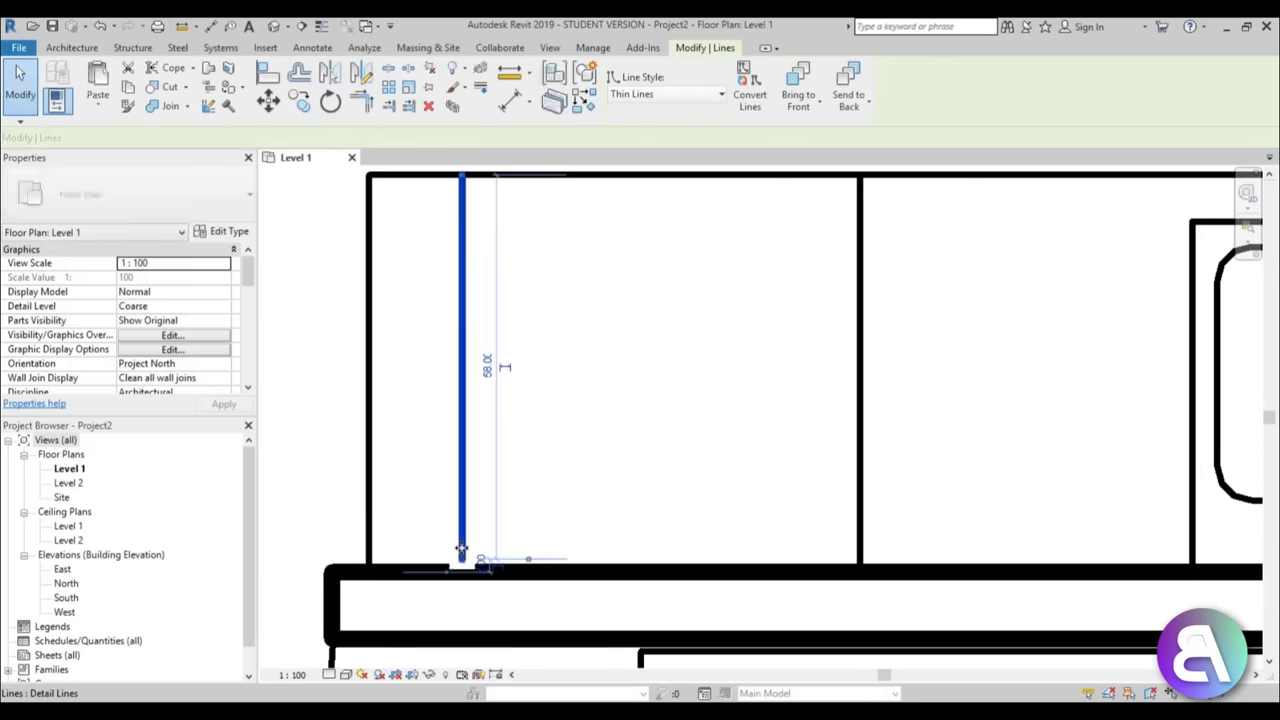
- Draw four detail-line burner circles between the cooktop lines, with radii of about 9, 11.5, 12.5 and 8.5
key("d")
key("l")
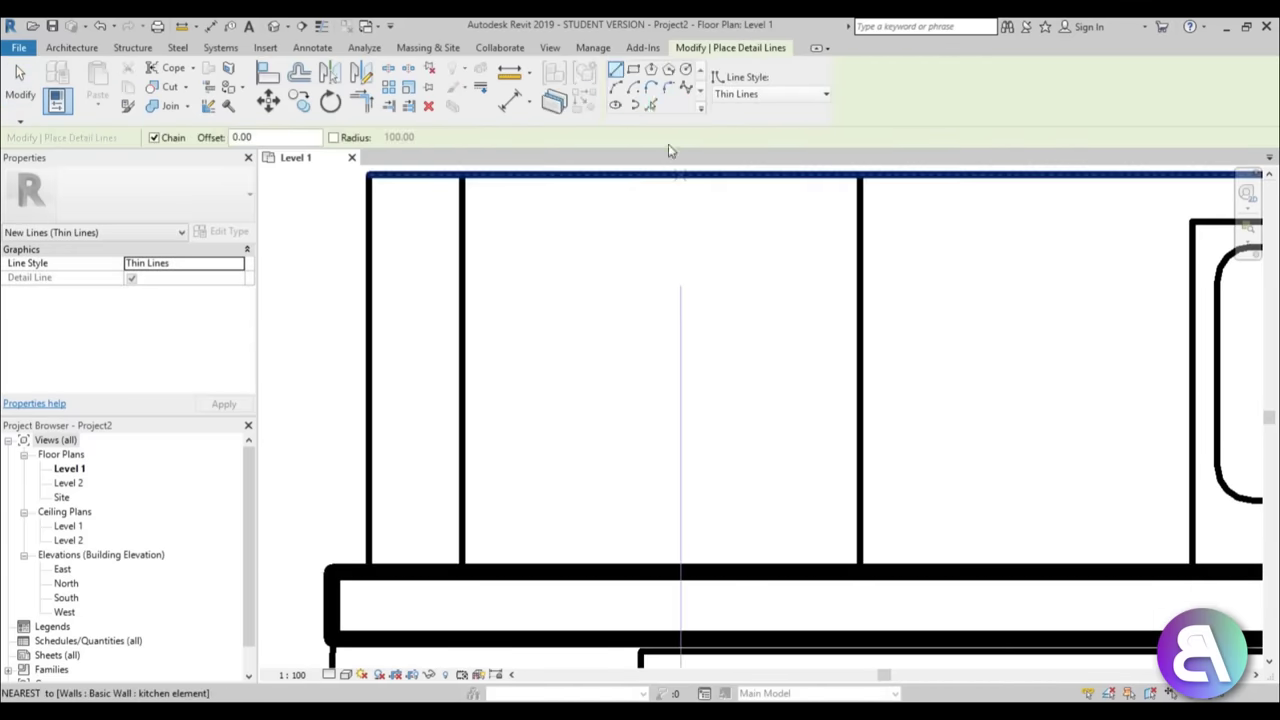
left_click(686, 70)
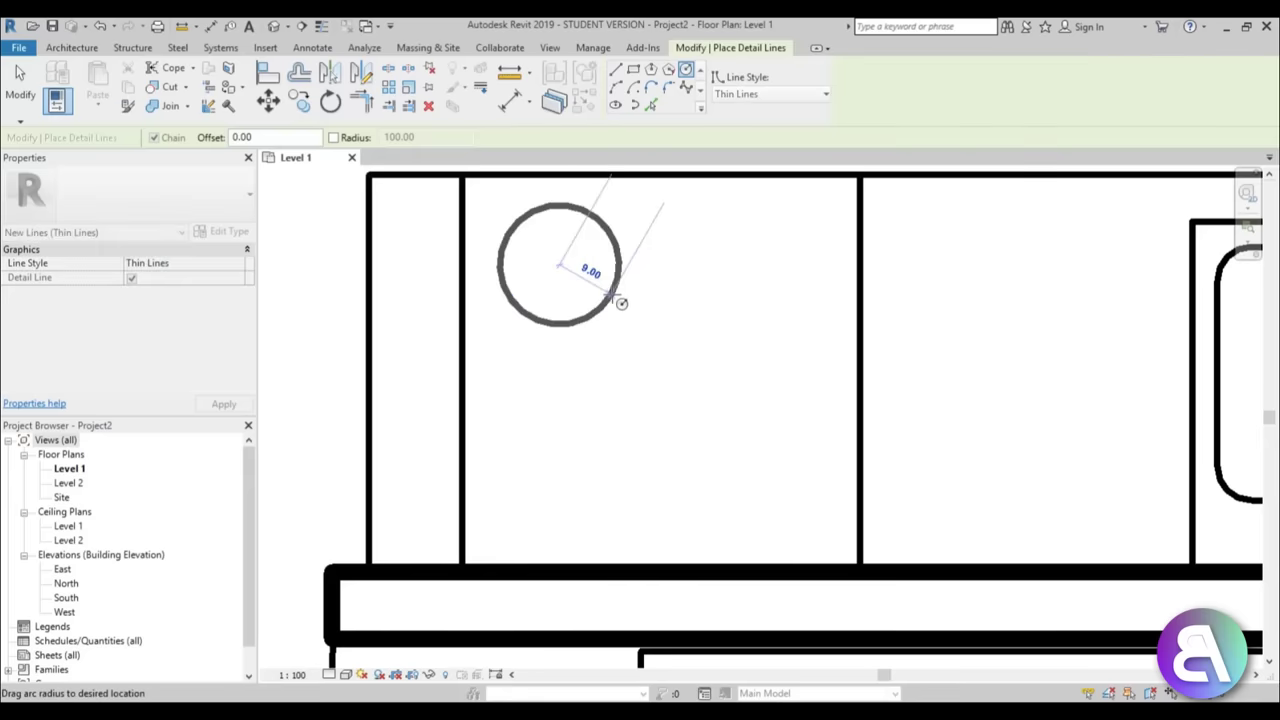
left_click(612, 294)
left_click(740, 263)
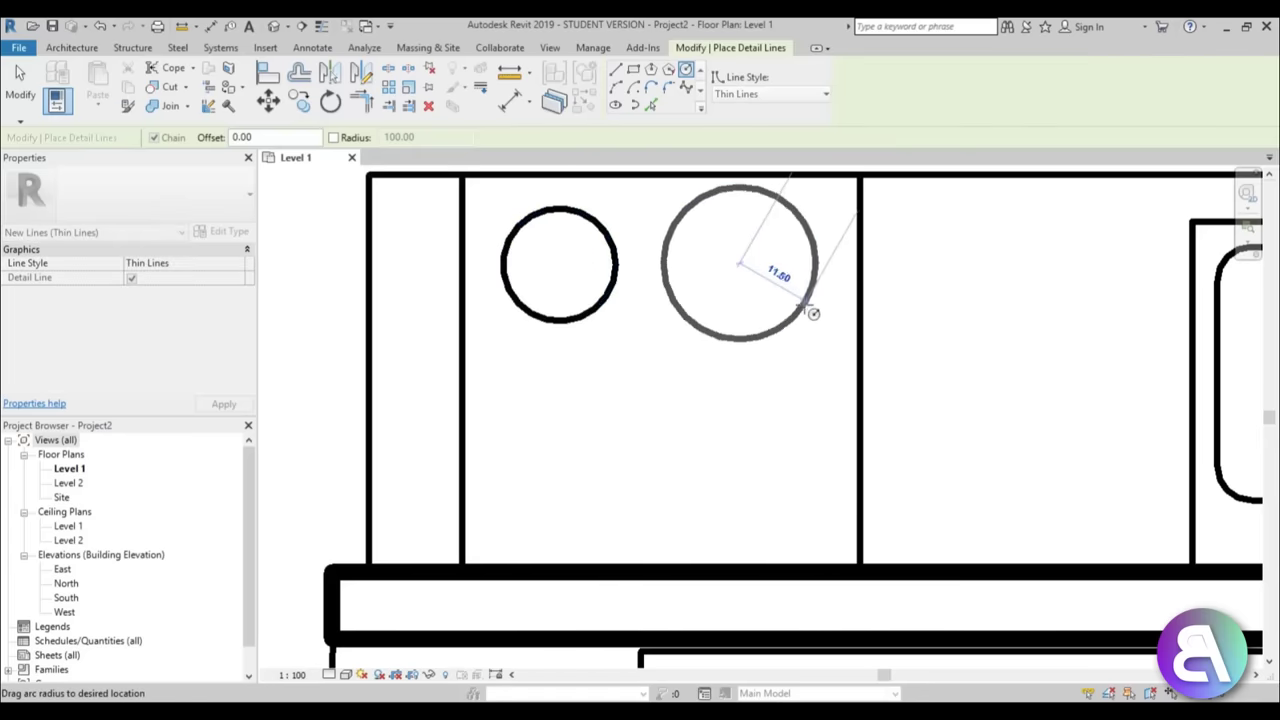
left_click(813, 307)
left_click(557, 451)
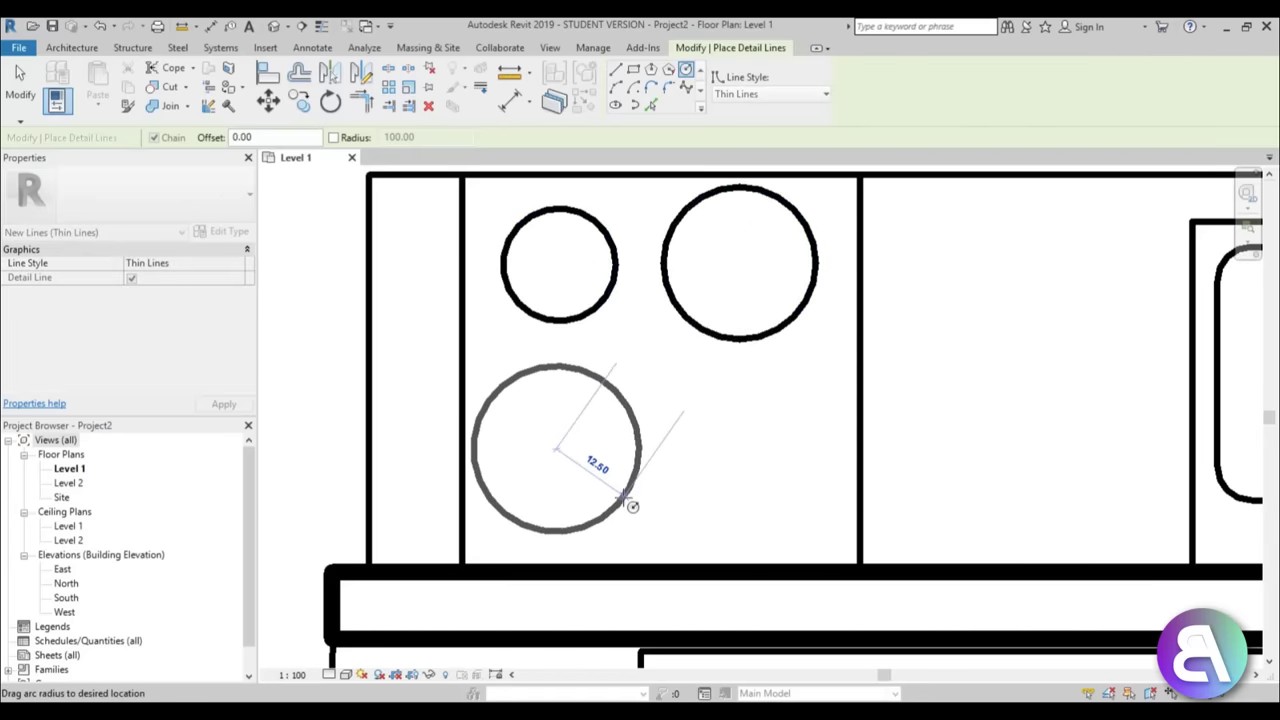
left_click(627, 500)
left_click(743, 458)
left_click(786, 514)
scroll(590, 412, "down", 6)
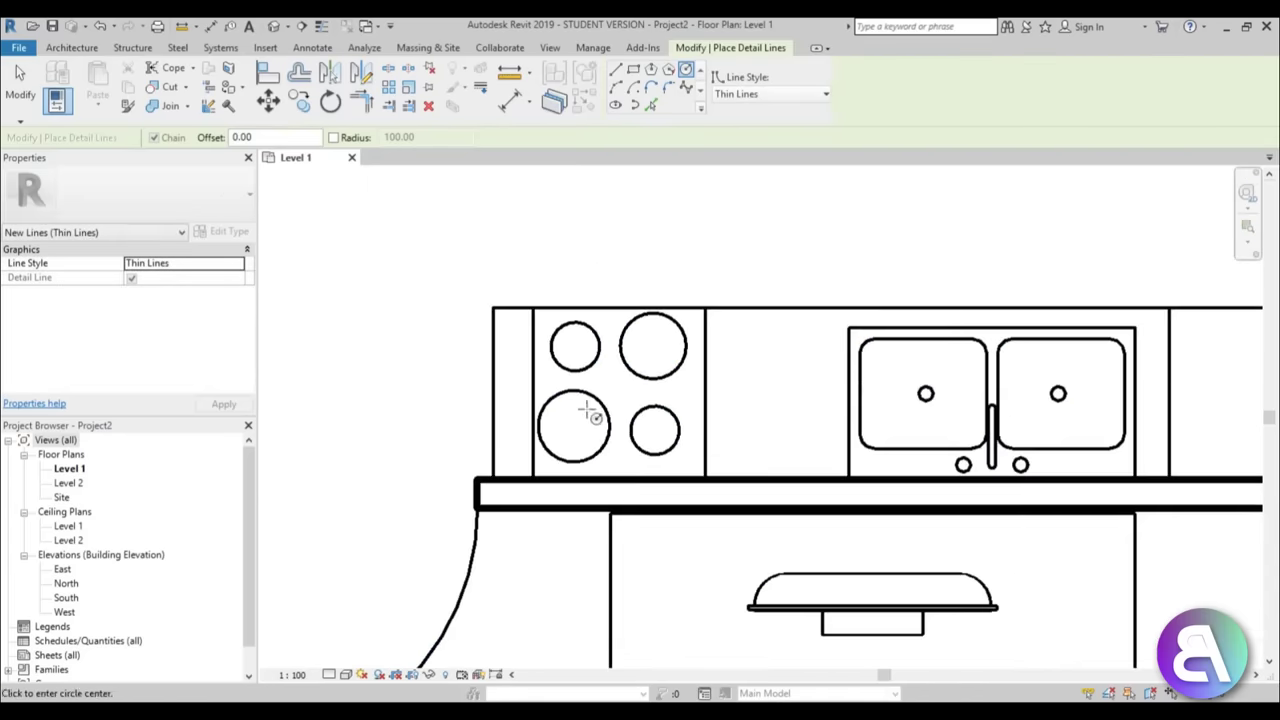
key("Escape")
key("Escape")
- Nudge the largest burner circle away from the counter's free end and the second largest away from the counter's front edge
scroll(612, 525, "up", 3)
scroll(612, 525, "up", 3)
left_click(612, 524)
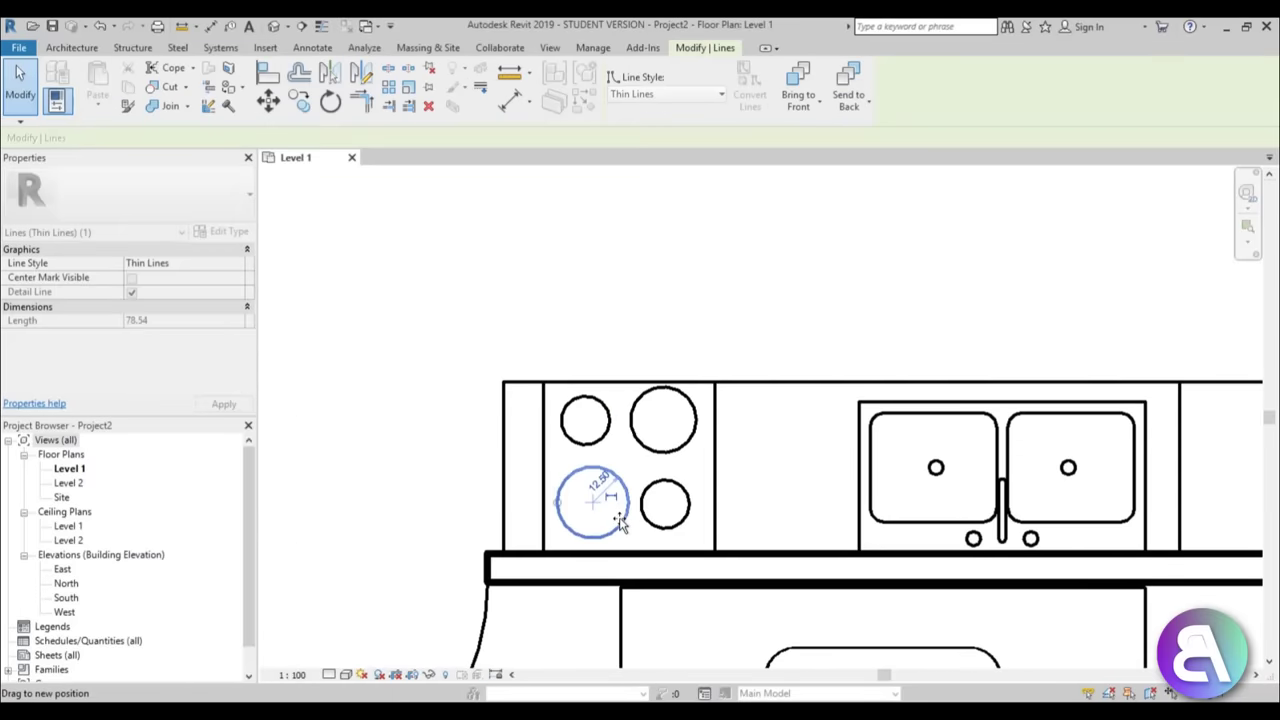
left_click(688, 395)
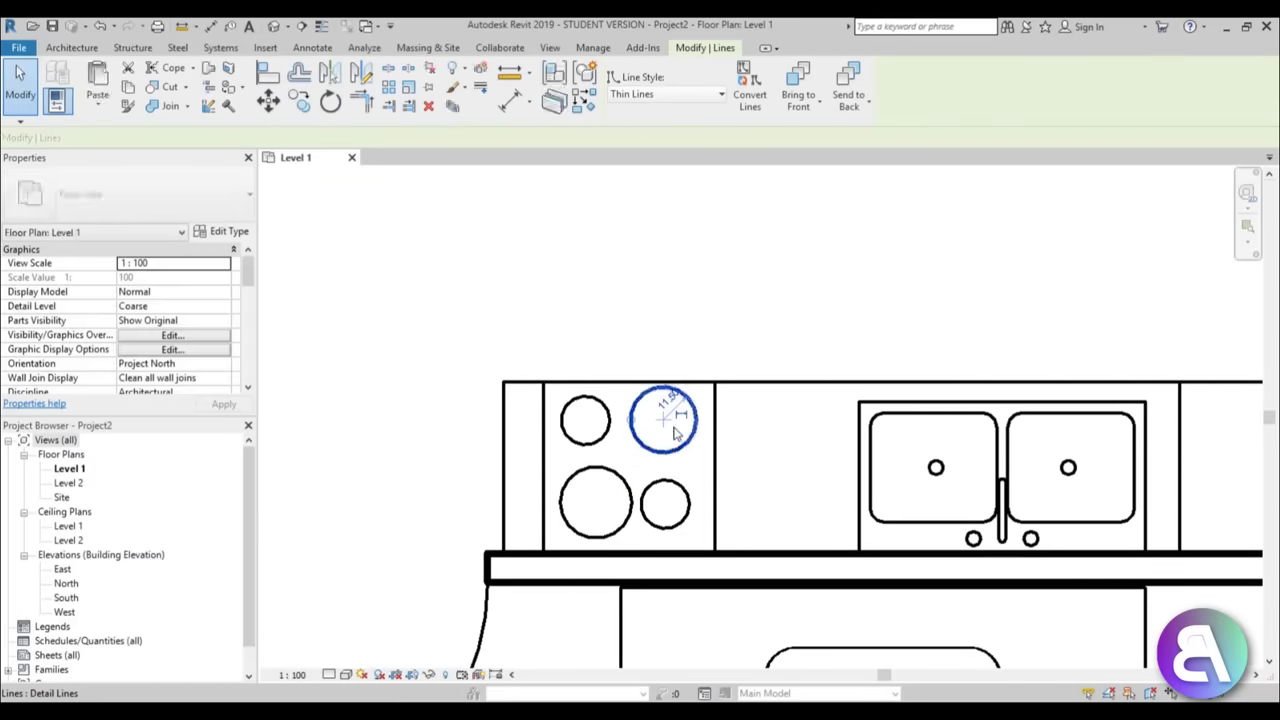
left_click(716, 247)
left_click(665, 528)
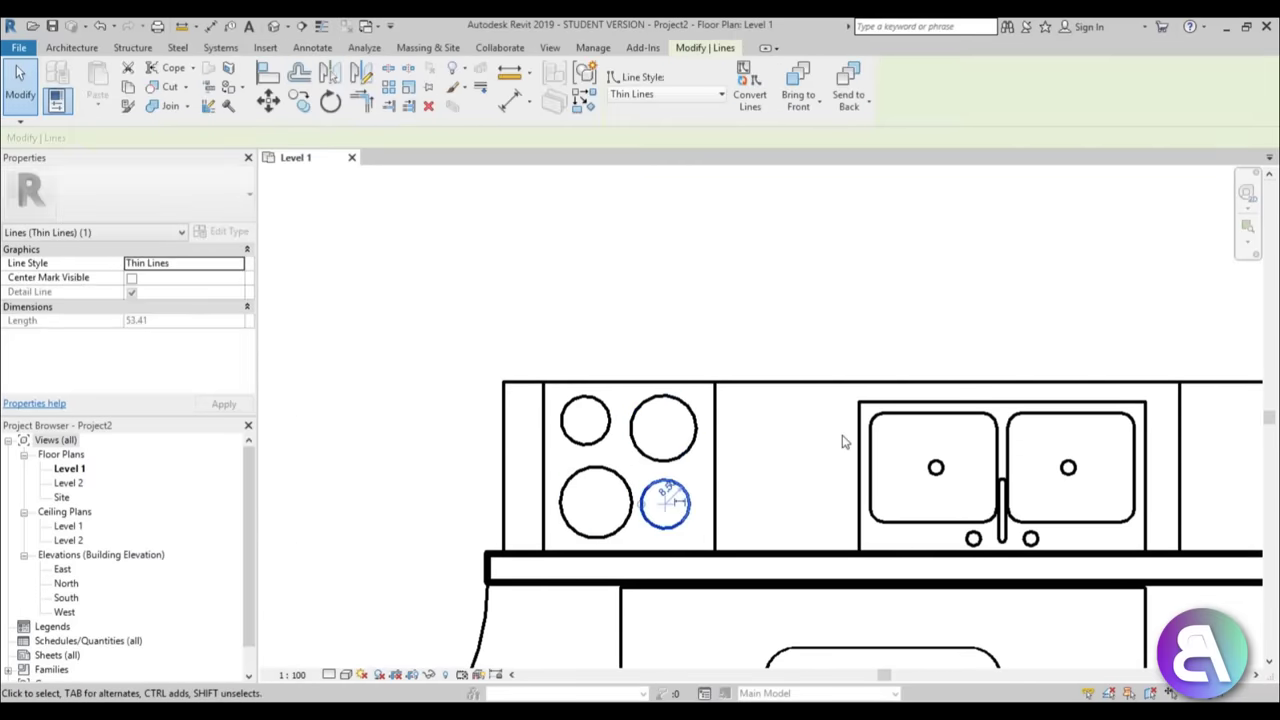
left_click(843, 441)
- Draw a detail line about 70 from the entrance hall's exterior side wall, running from the entrance wall to the opposite partition
scroll(843, 441, "down", 5)
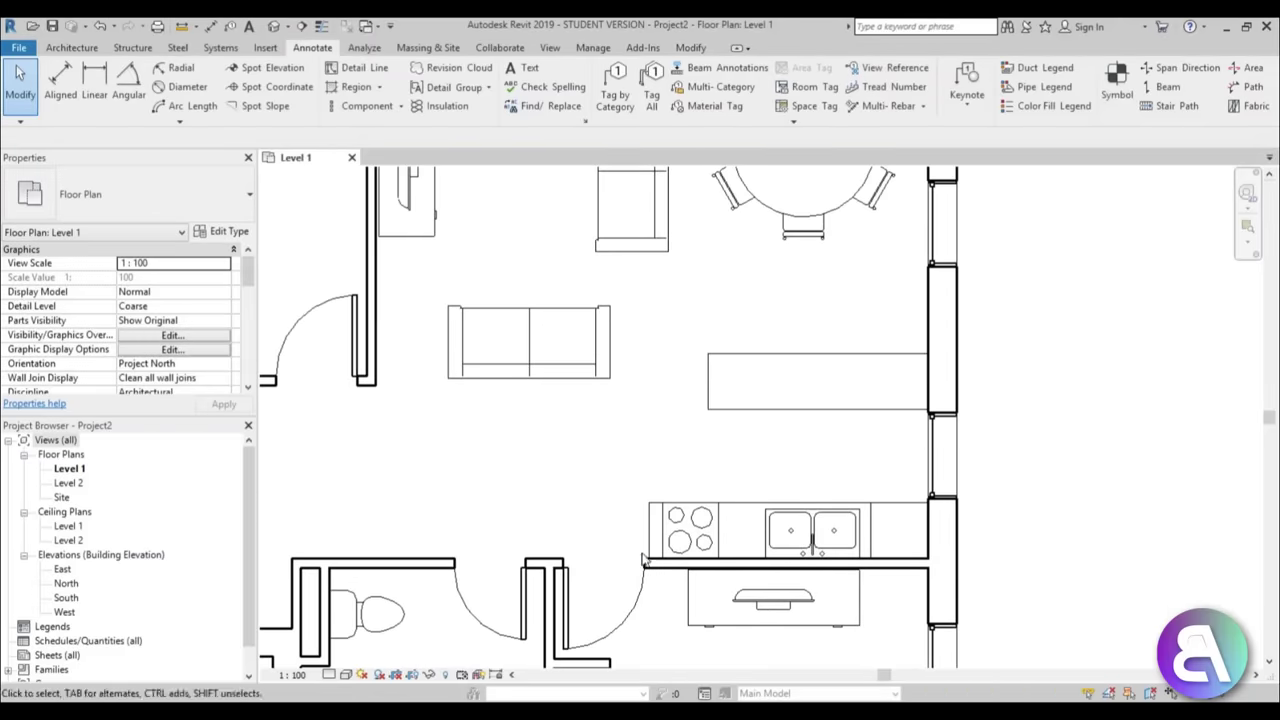
scroll(706, 527, "down", 3)
middle_click_drag(750, 490, 794, 460)
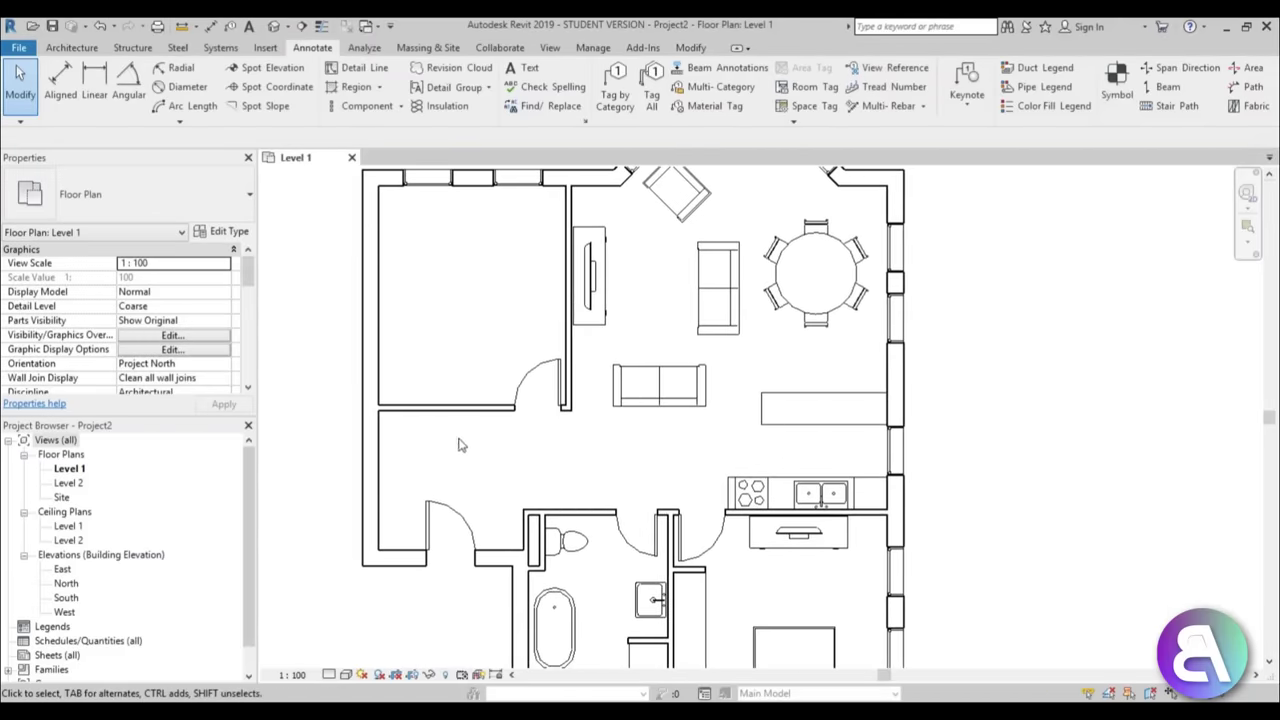
scroll(389, 560, "up", 3)
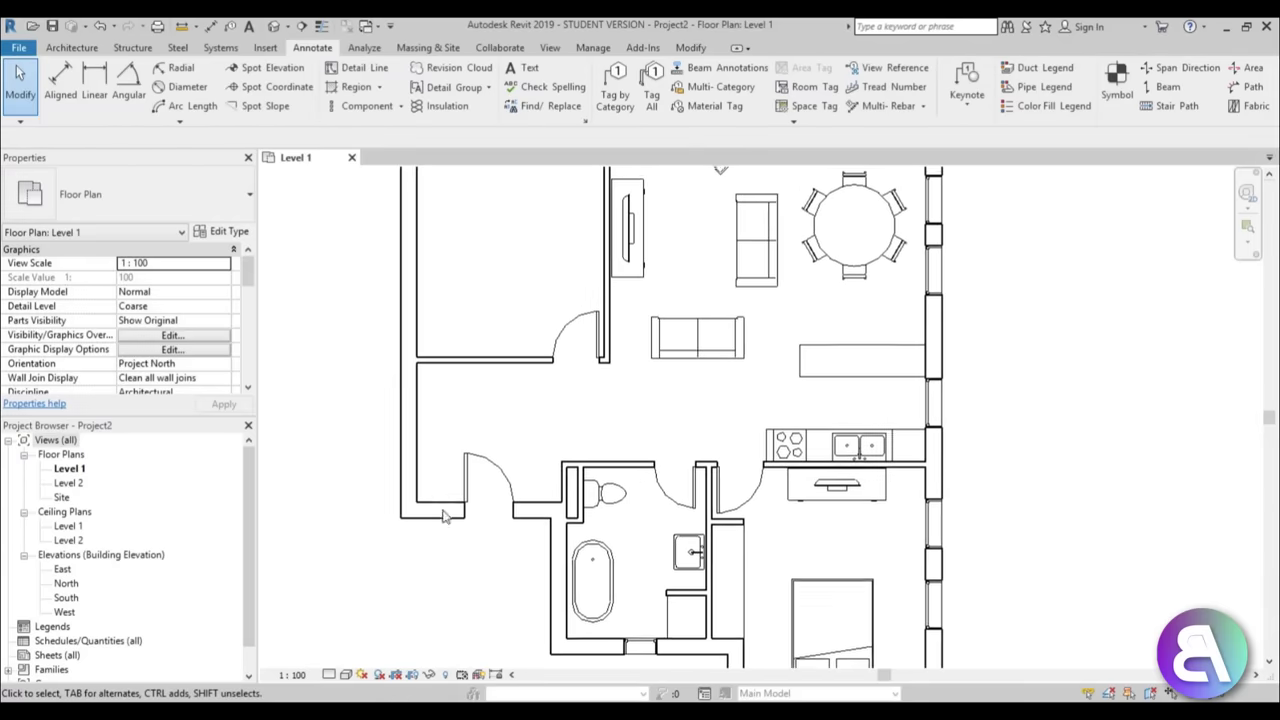
middle_click_drag(725, 348, 583, 460)
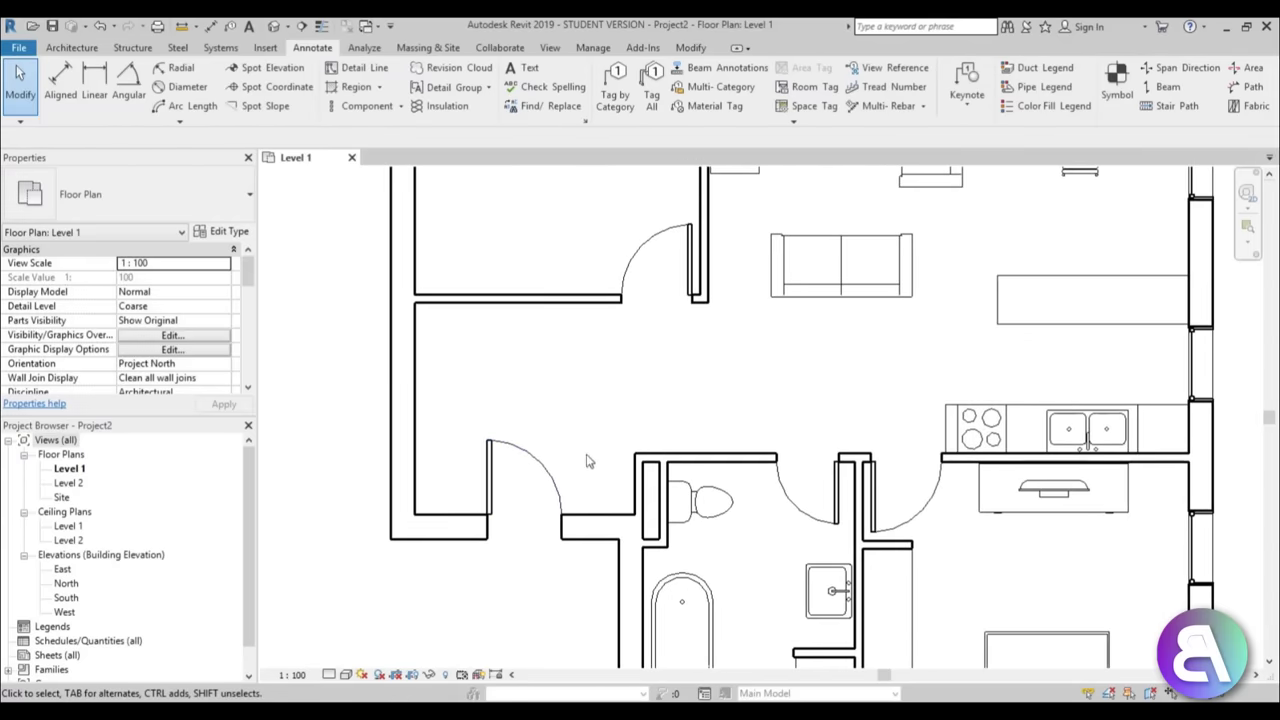
left_click(364, 68)
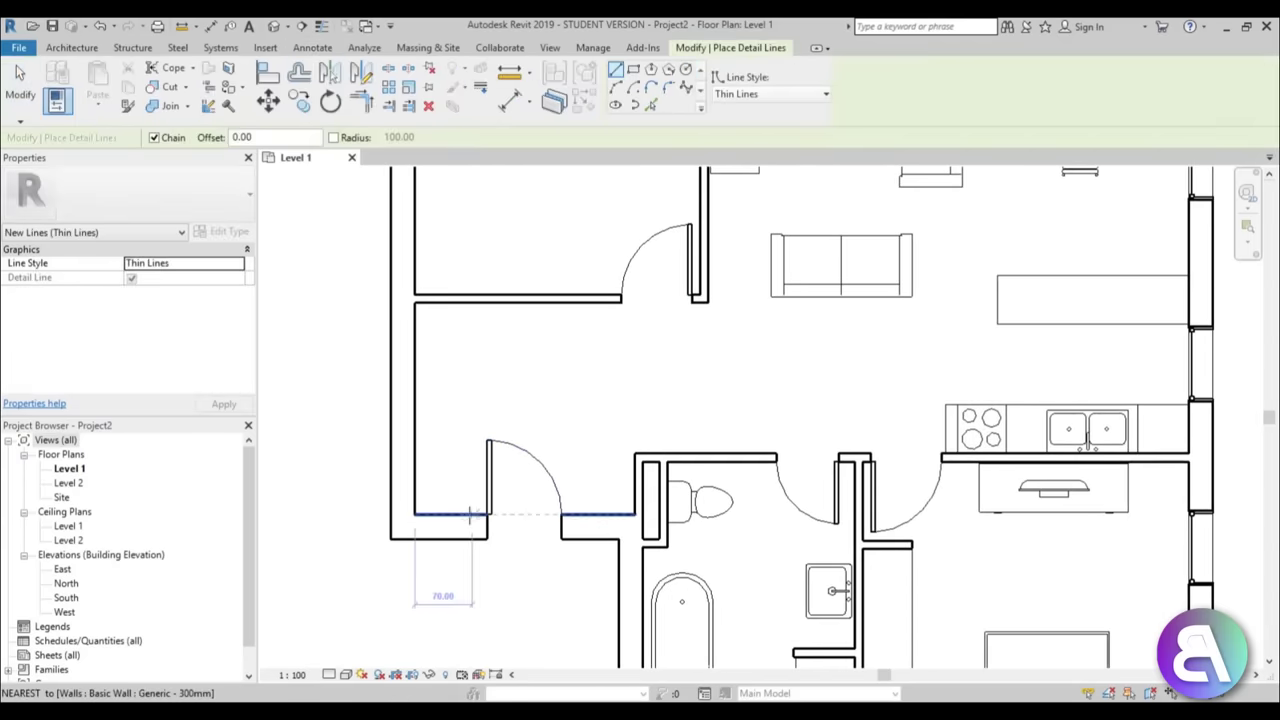
left_click(469, 514)
left_click(469, 304)
key("Escape")
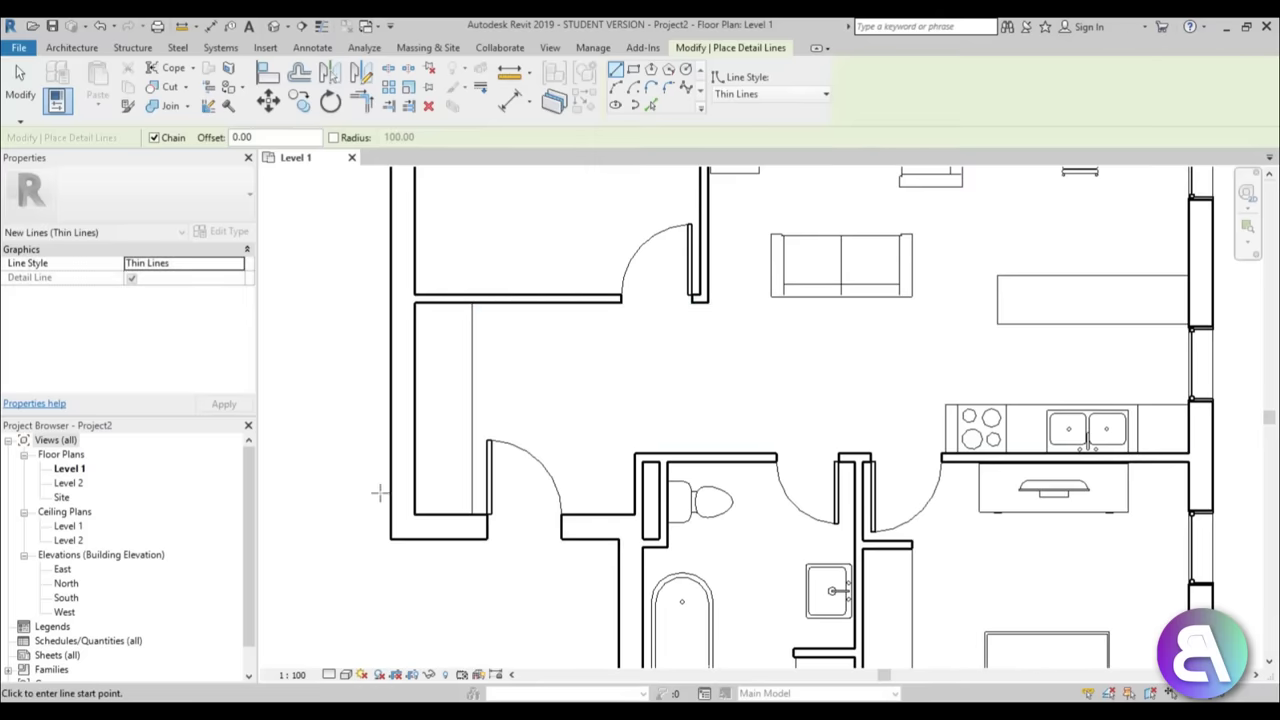
- Draw an L-shaped detail line from the bathroom wall's corner, about 34 out into the hall and back to the entrance wall
scroll(427, 354, "up", 1)
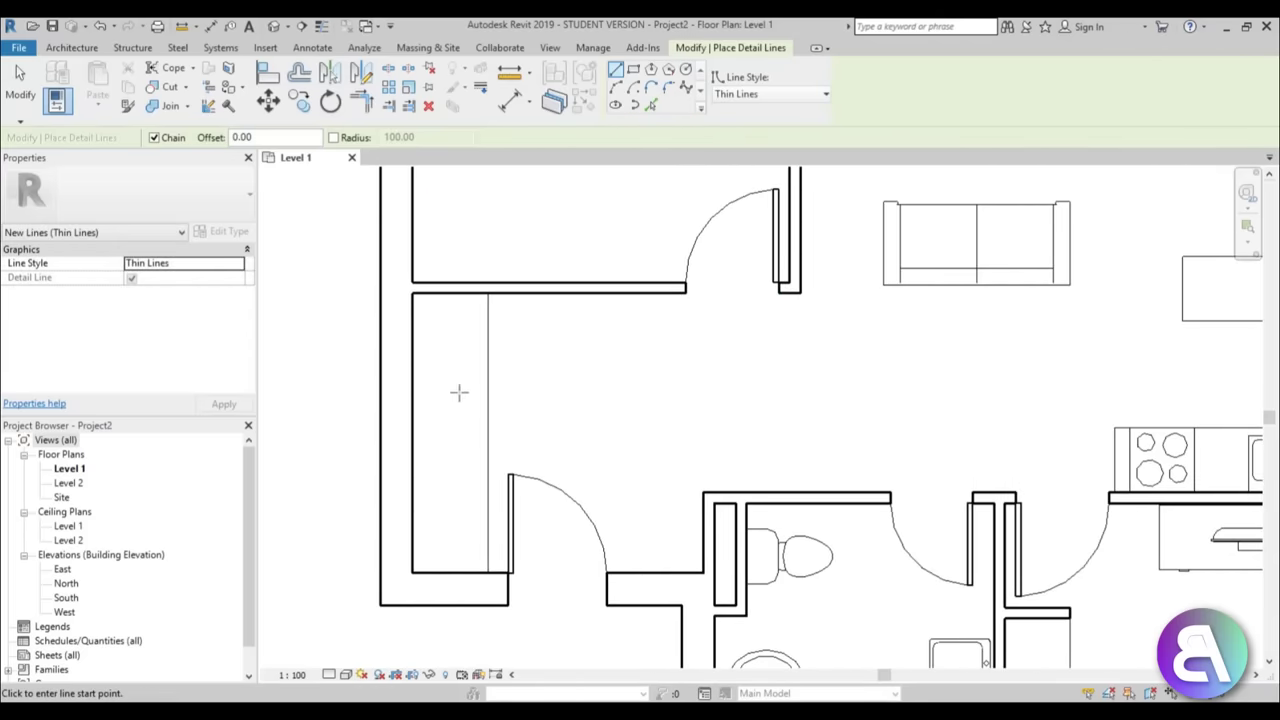
scroll(776, 613, "up", 2)
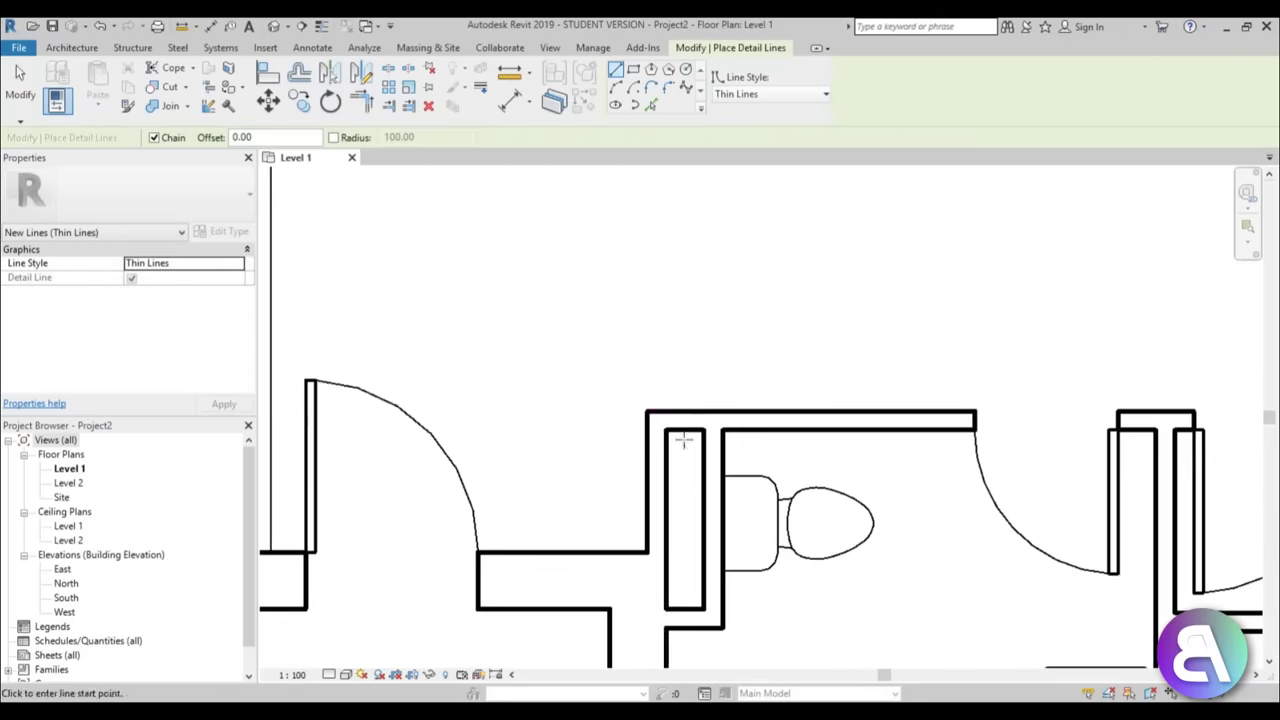
left_click(584, 411)
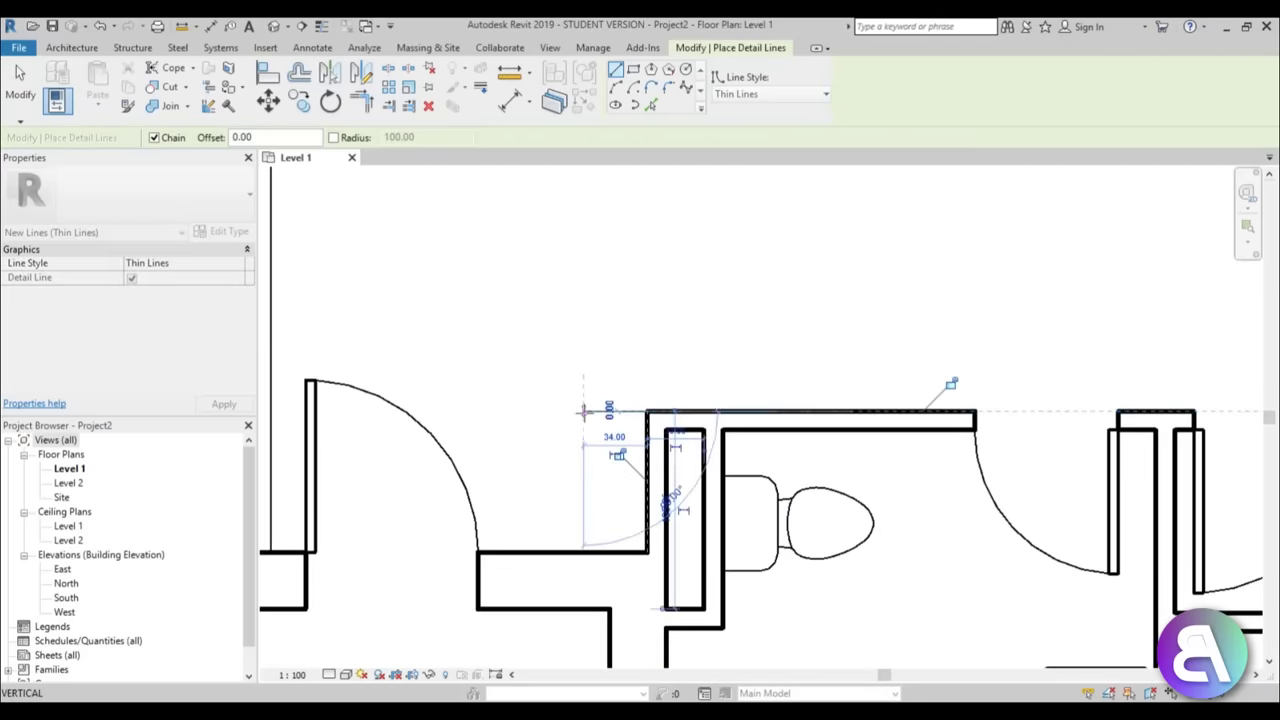
left_click(583, 551)
key("Escape")
scroll(618, 488, "down", 3)
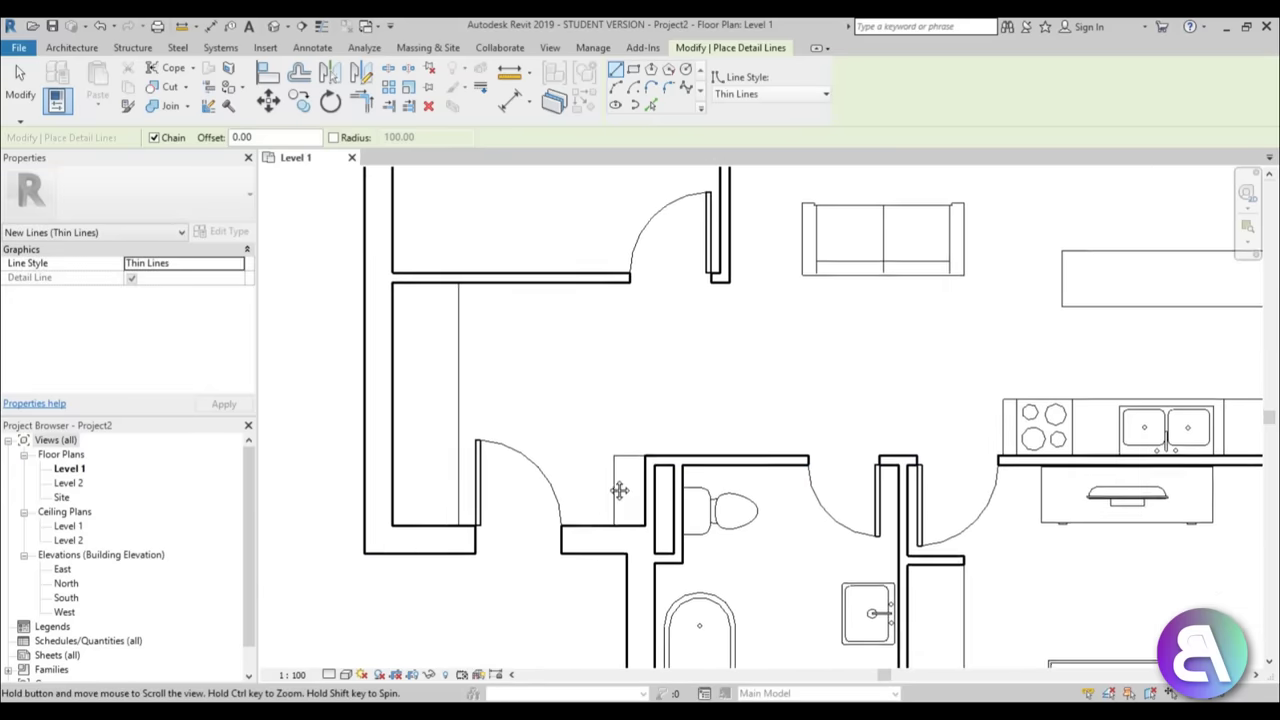
scroll(614, 492, "up", 3)
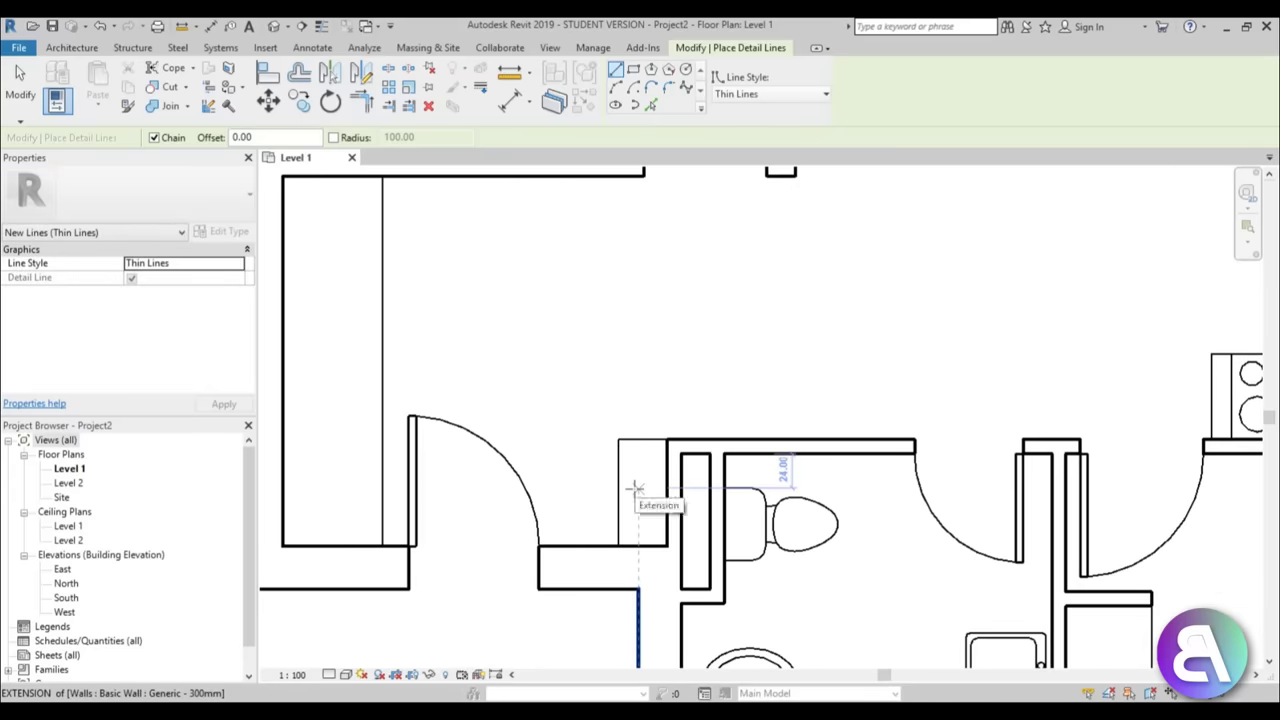
scroll(634, 488, "down", 3)
key("Escape")
key("Escape")
- Place another sofa like the living room's in the empty room, backed against the exterior side wall about 130 from the windowed wall
scroll(630, 400, "up", 3)
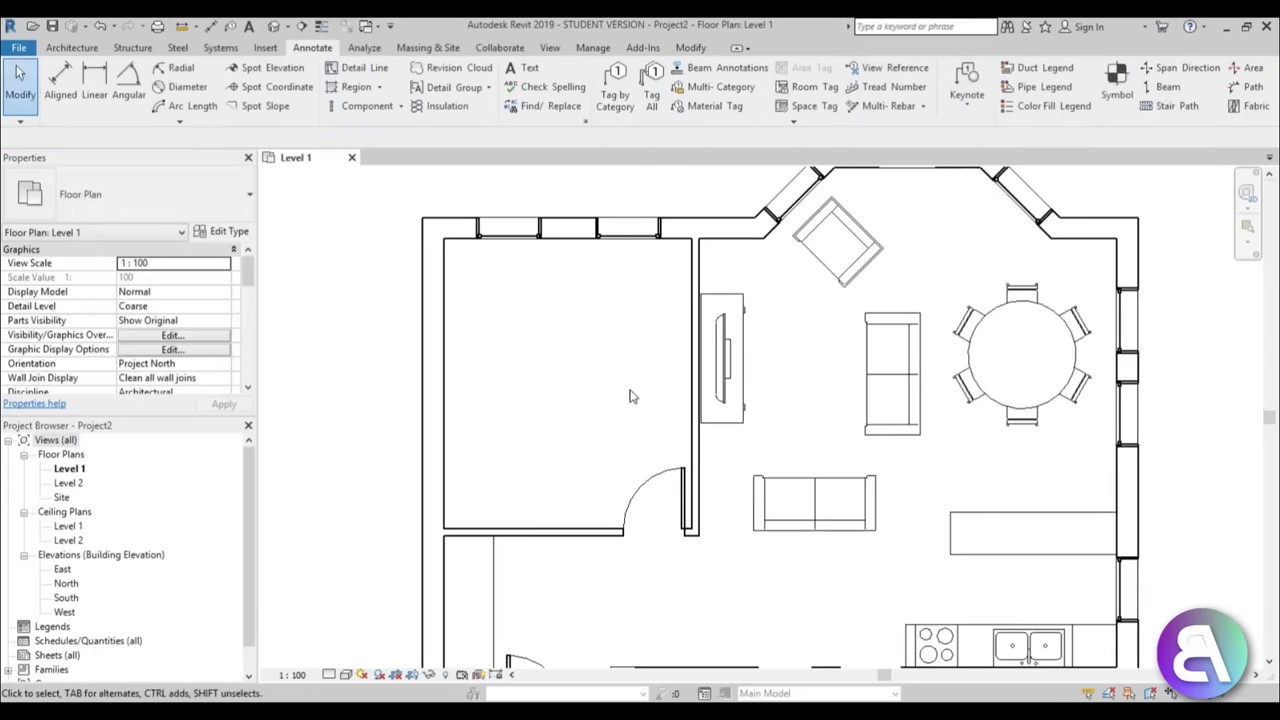
middle_click_drag(630, 397, 640, 396)
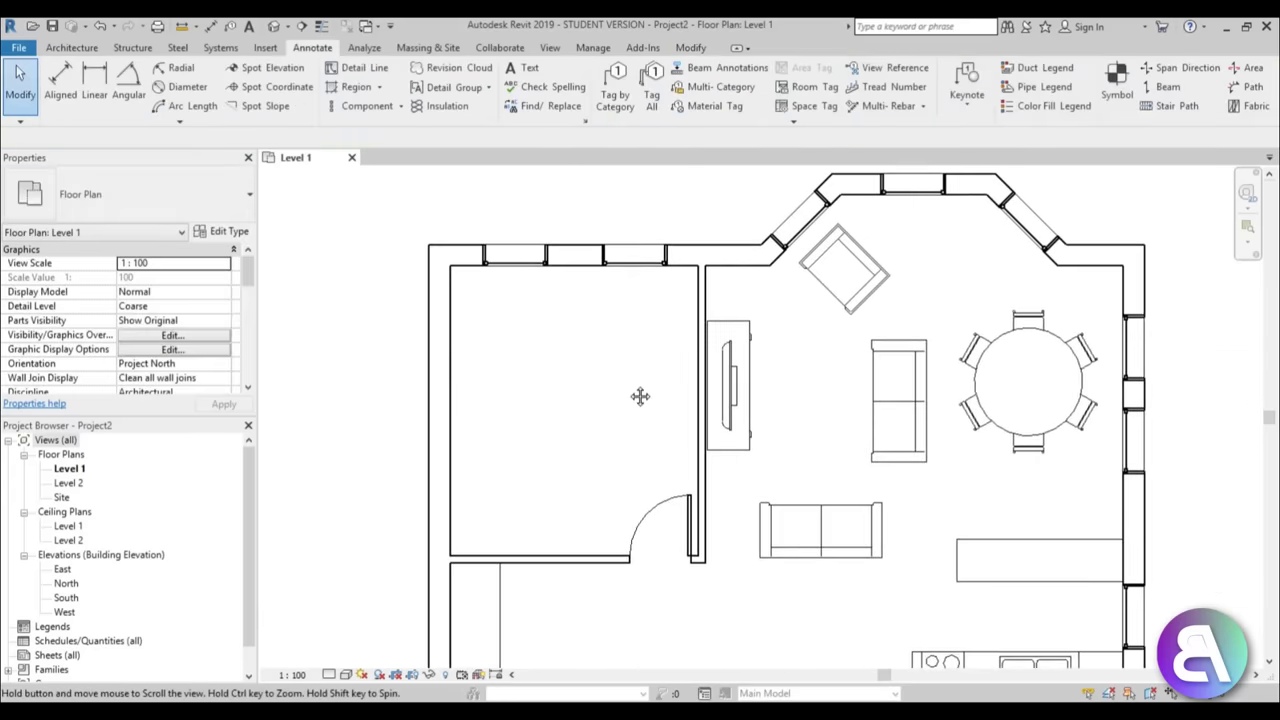
left_click(925, 430)
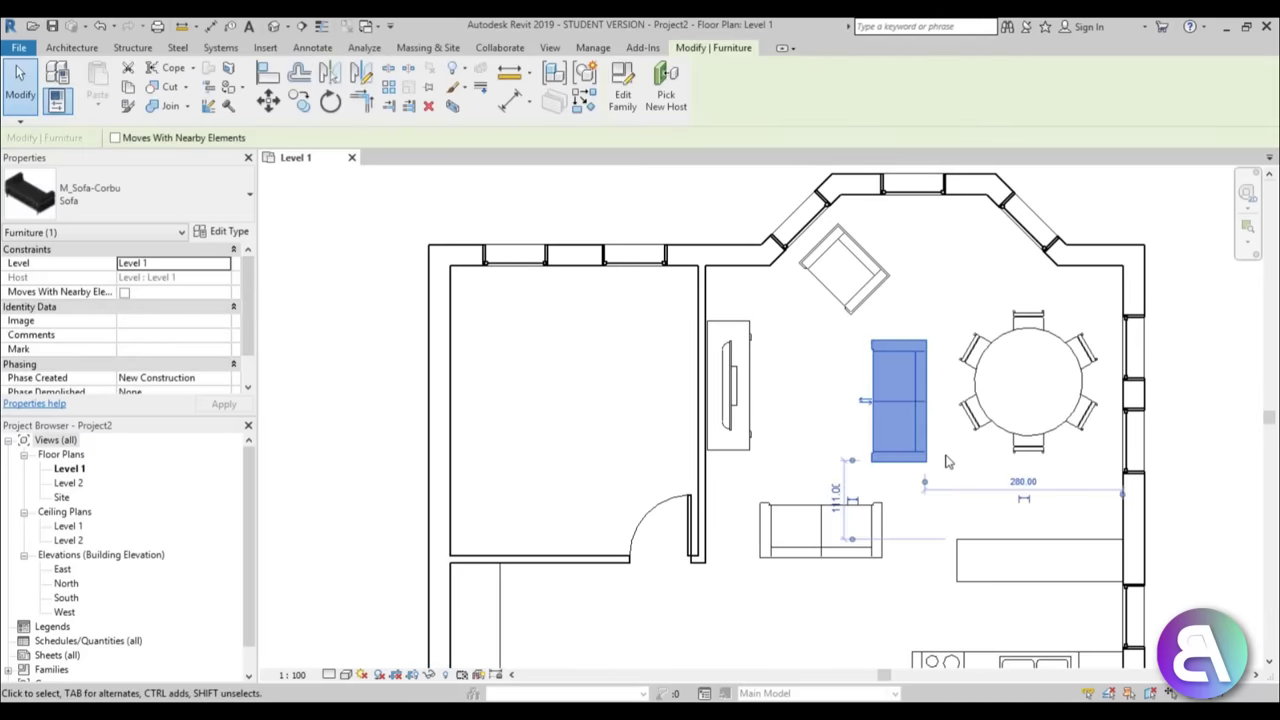
key("c")
key("s")
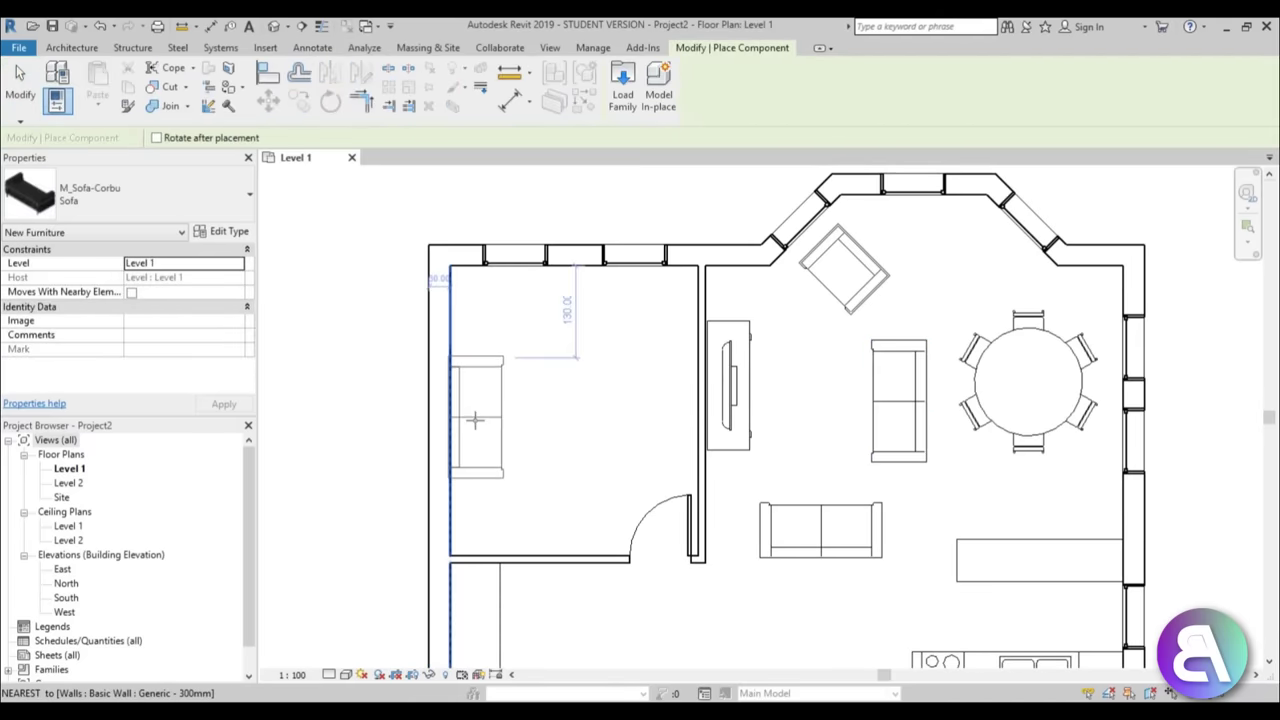
left_click(475, 420)
key("Escape")
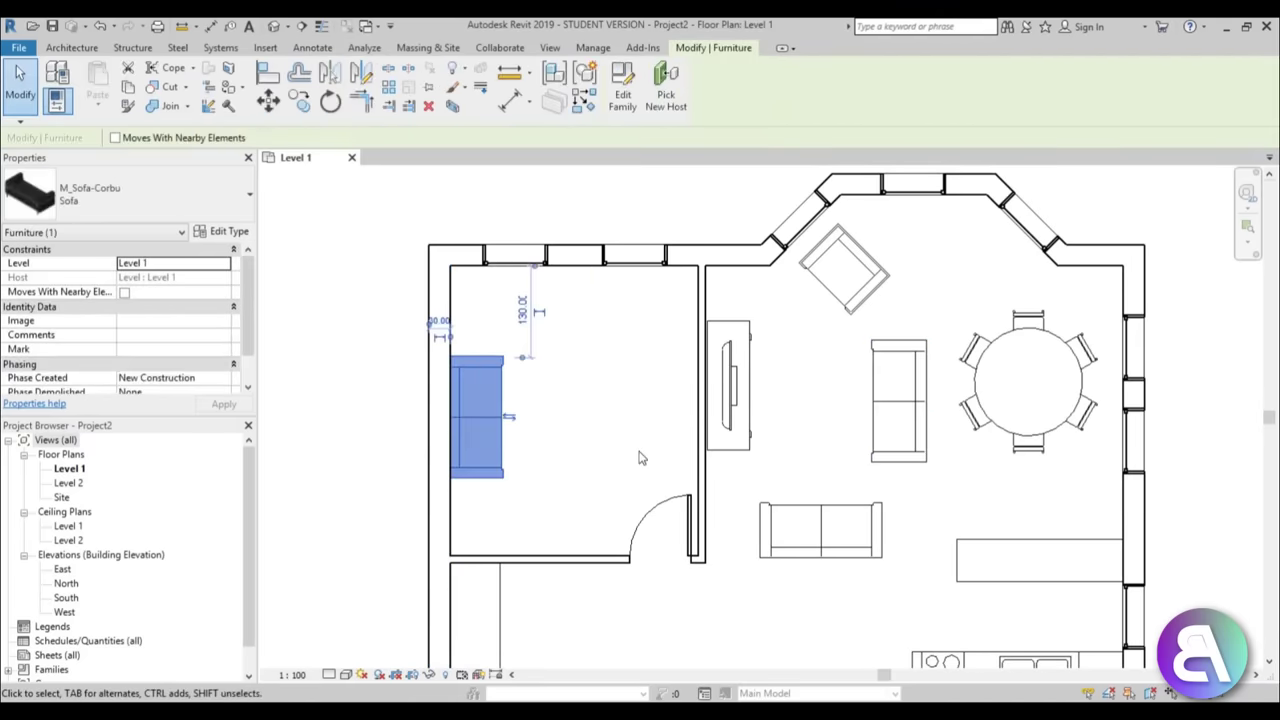
key("Down")
key("Down")
key("Down")
key("Escape")
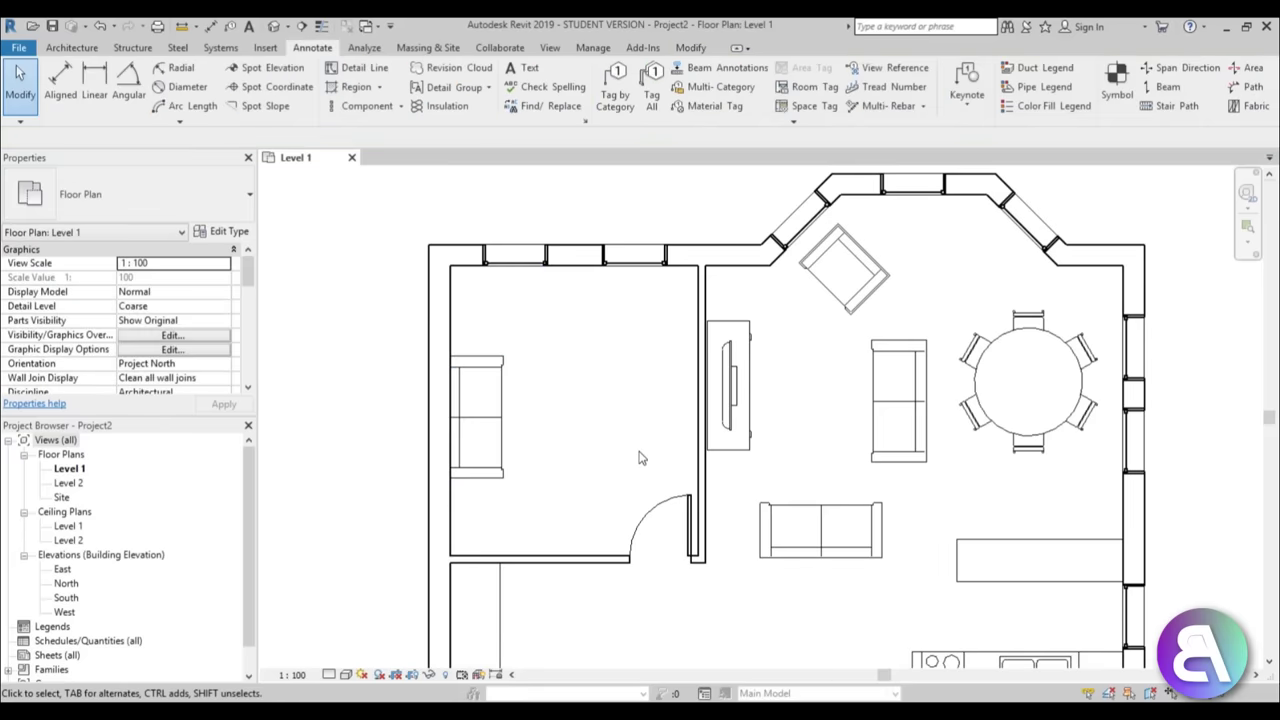
scroll(605, 531, "up", 1)
middle_click_drag(586, 514, 615, 390)
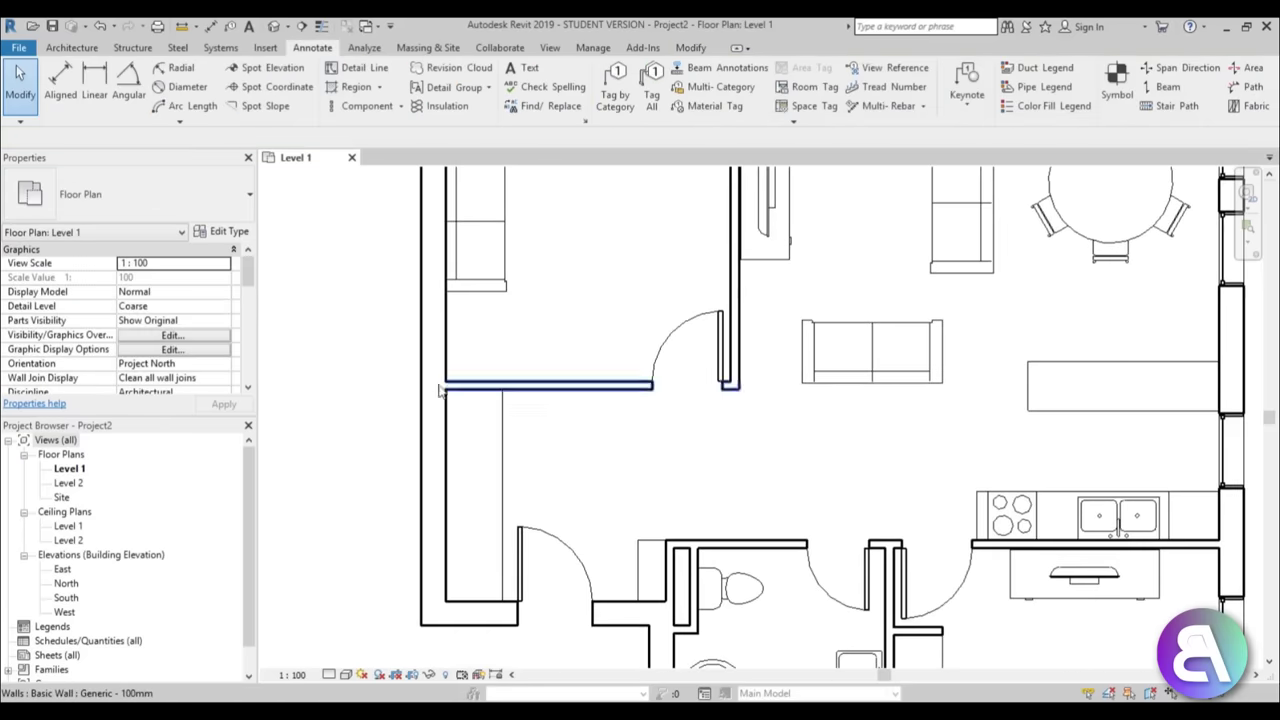
key("w")
key("a")
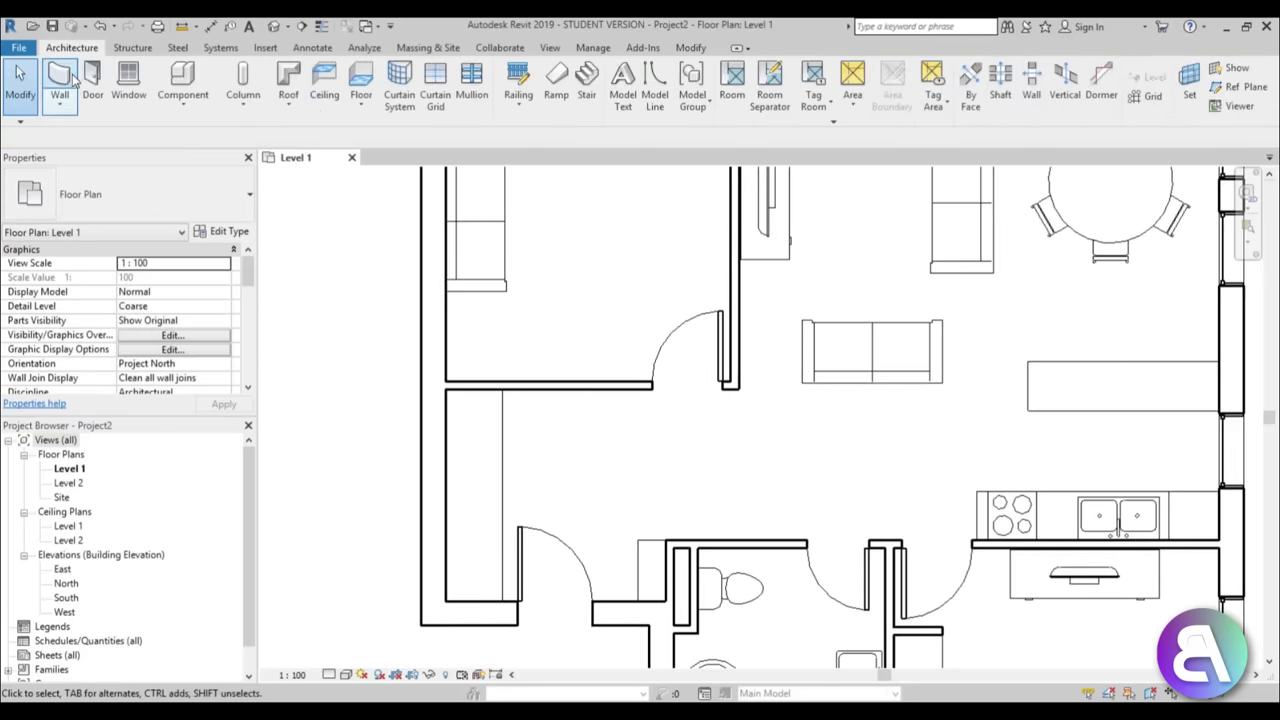
left_click(632, 385)
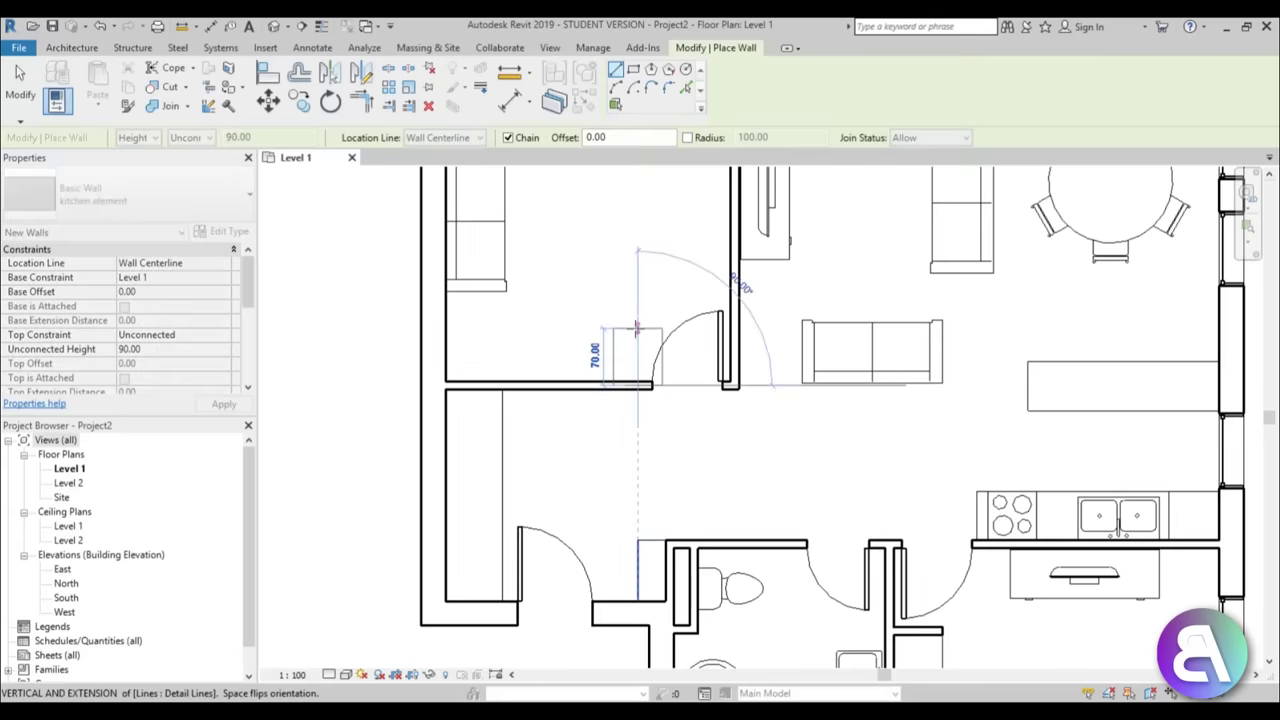
key("Escape")
- Draw a Generic - 100mm wall stub with unconnected height 800, about 64 long, into the sofa room from the hall partition beside the door
left_click(130, 194)
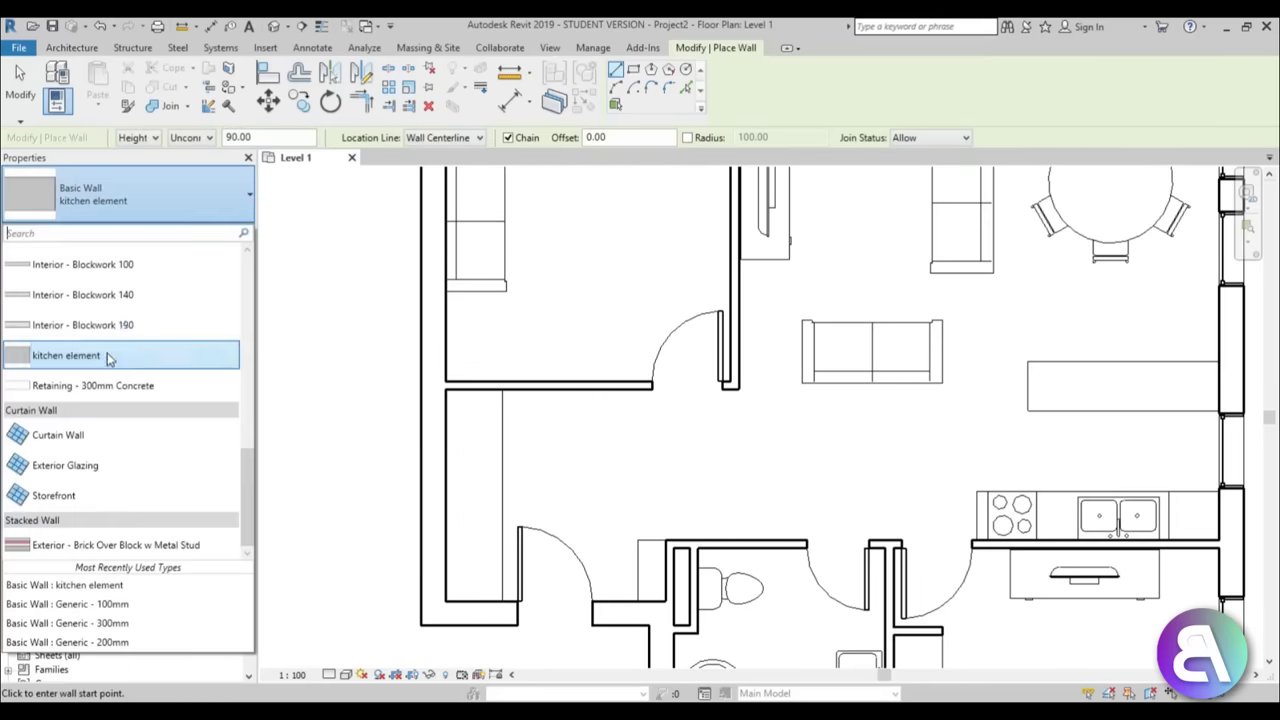
scroll(110, 360, "up", 2)
scroll(110, 360, "up", 2)
left_click(80, 294)
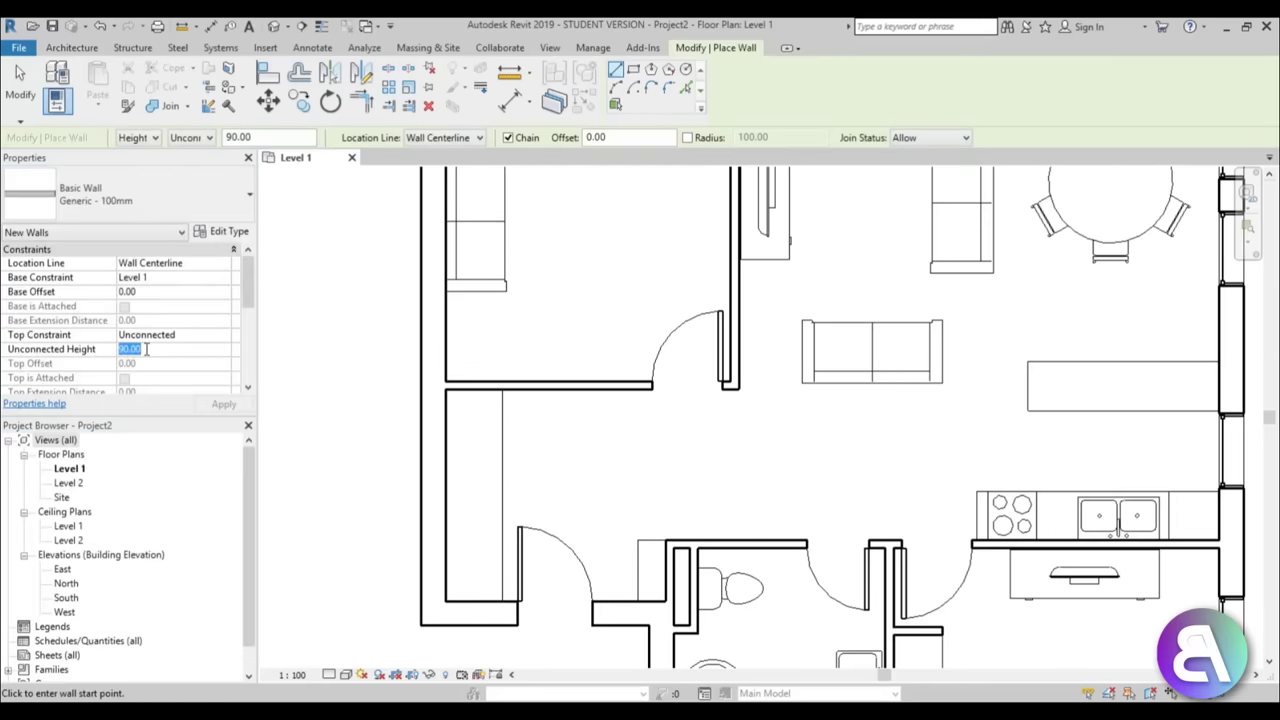
scroll(667, 372, "up", 3)
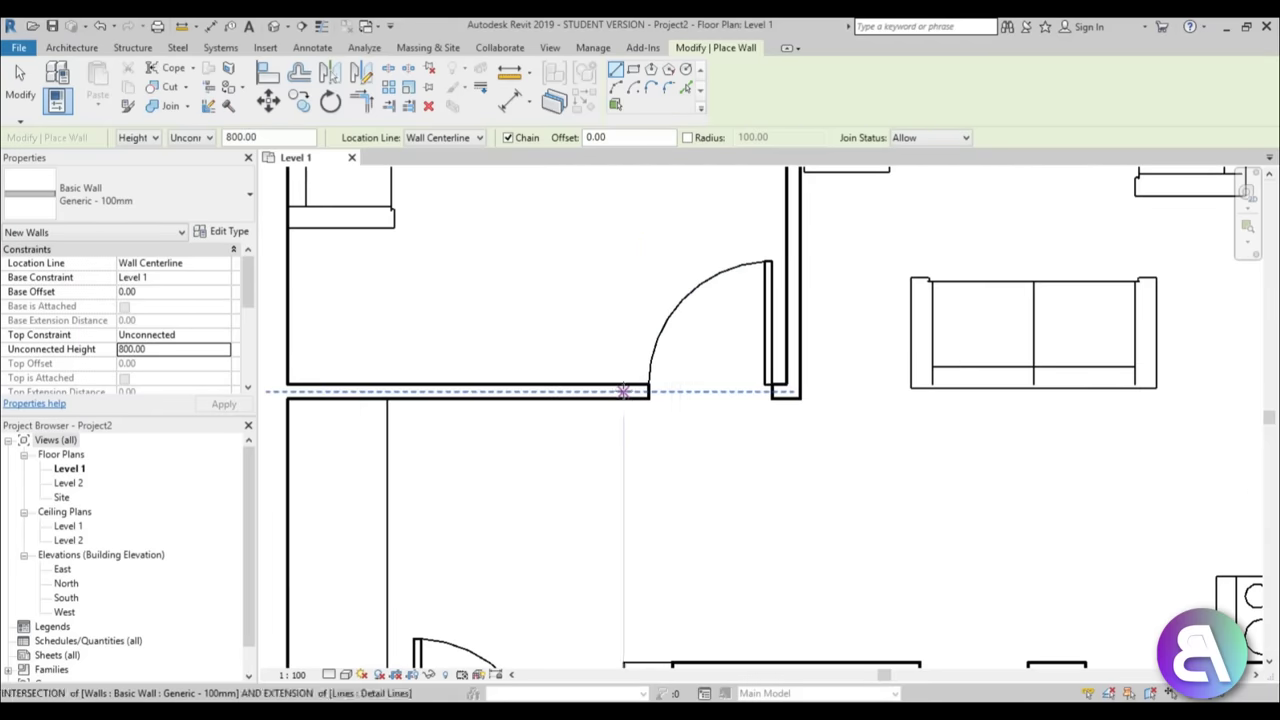
left_click(613, 390)
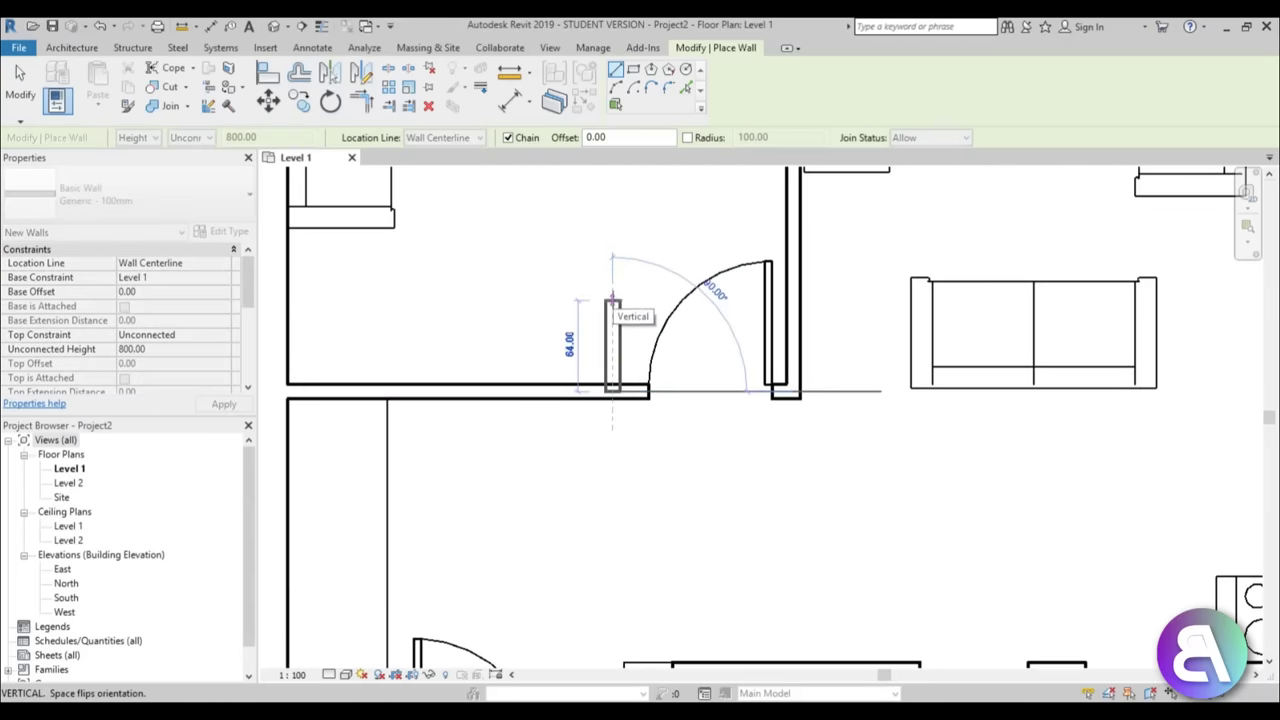
left_click(613, 302)
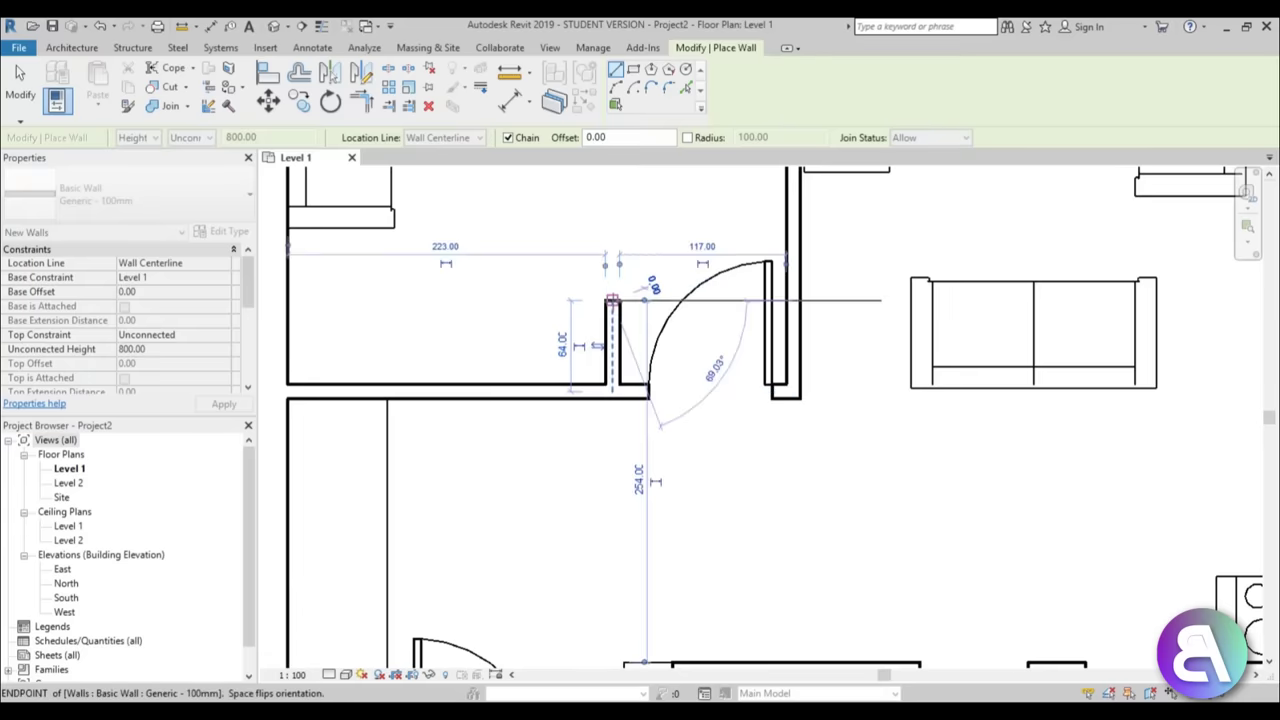
key("Escape")
key("Escape")
- Set the length of the wall stub beside the door to 65
left_click(610, 341)
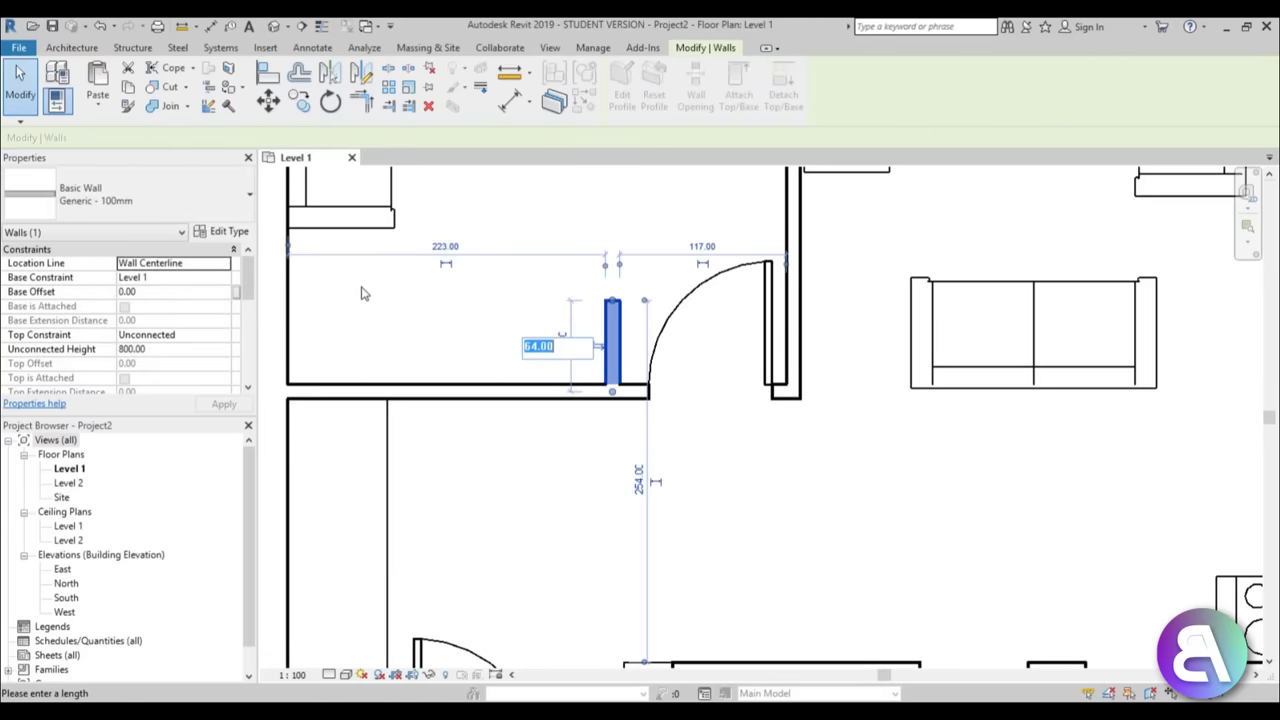
left_click(363, 293)
scroll(600, 390, "up", 3)
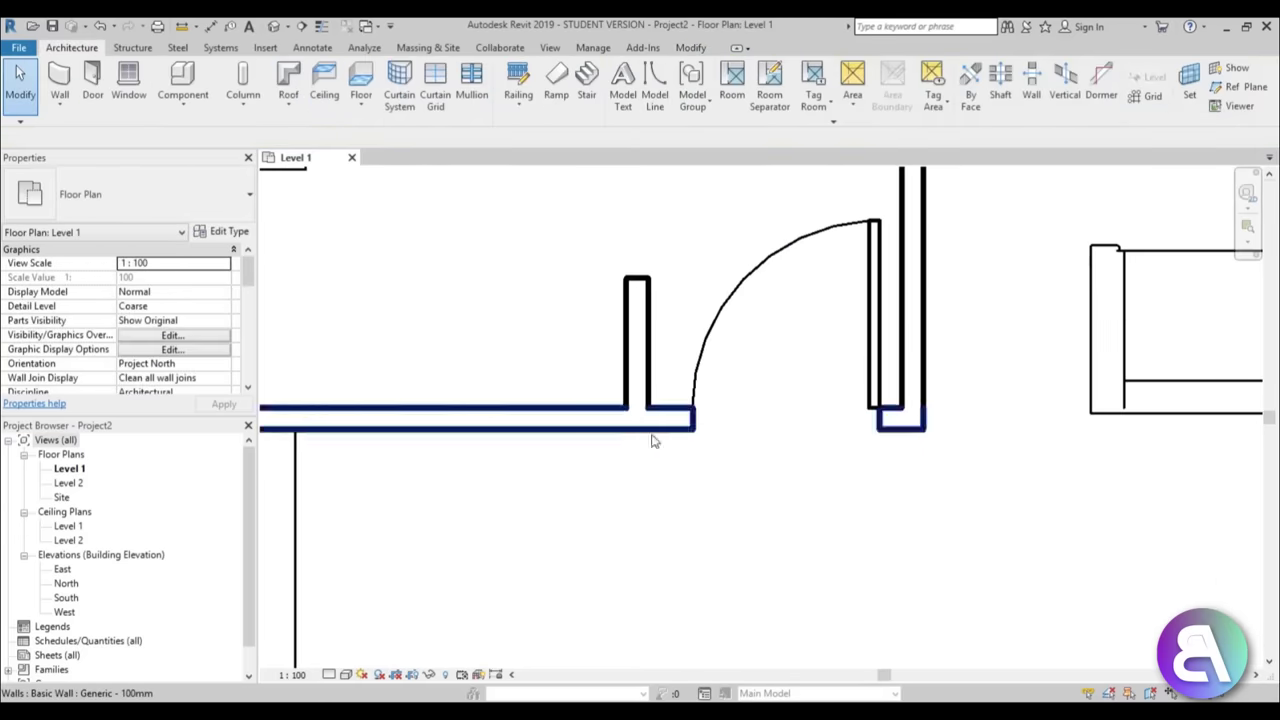
left_click(643, 375)
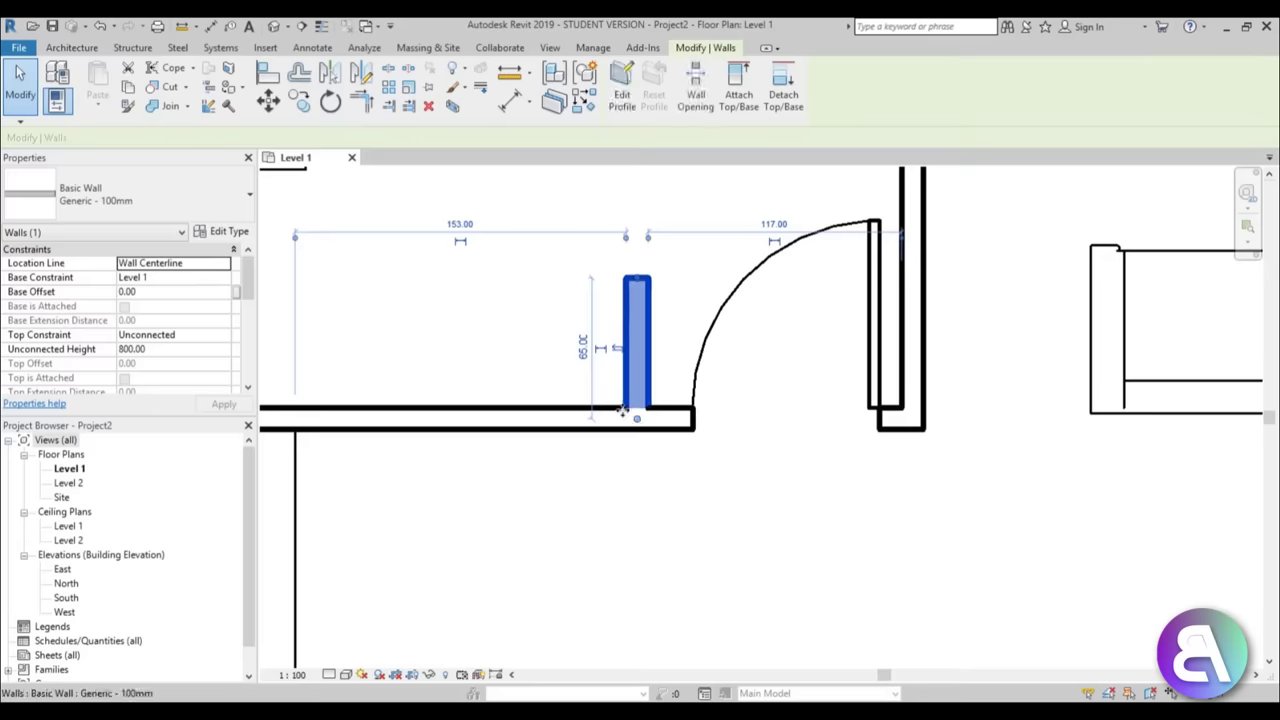
left_click(651, 465)
- Draw a detail line from the wall stub's end straight across to the exterior side wall to outline the closet front
scroll(600, 475, "down", 3)
scroll(586, 371, "up", 2)
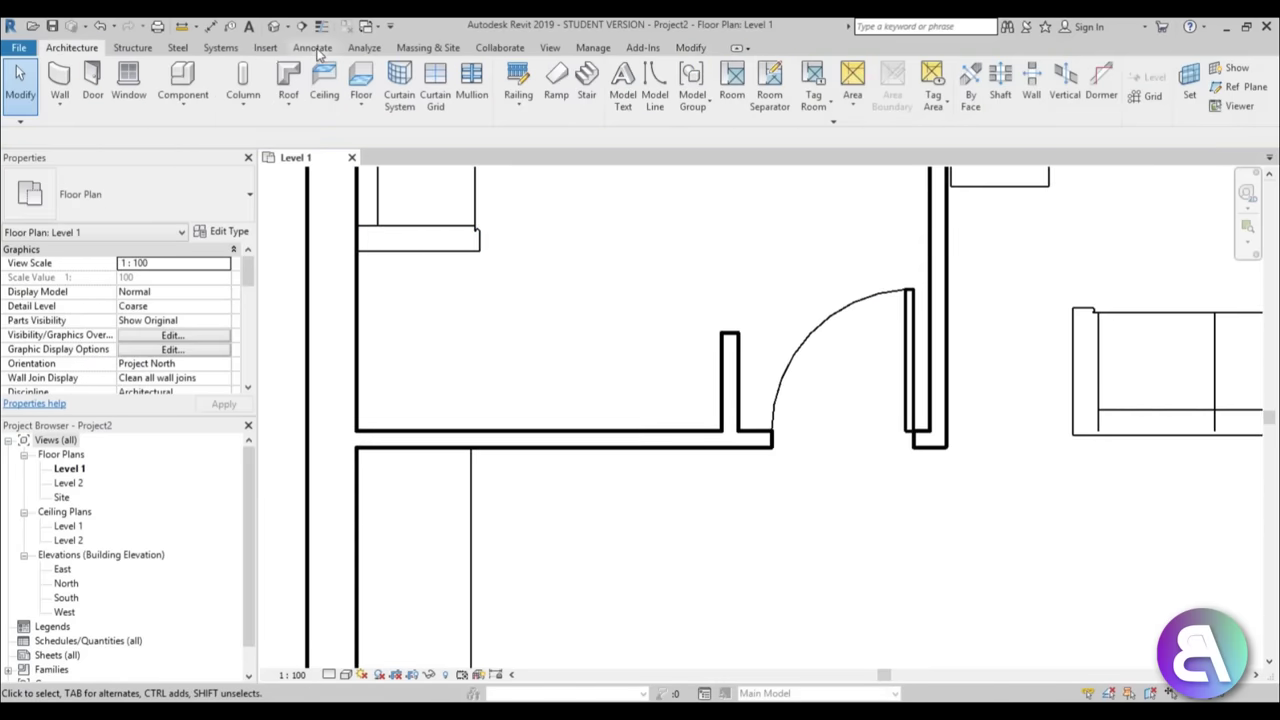
left_click(312, 48)
left_click(340, 82)
left_click(729, 333)
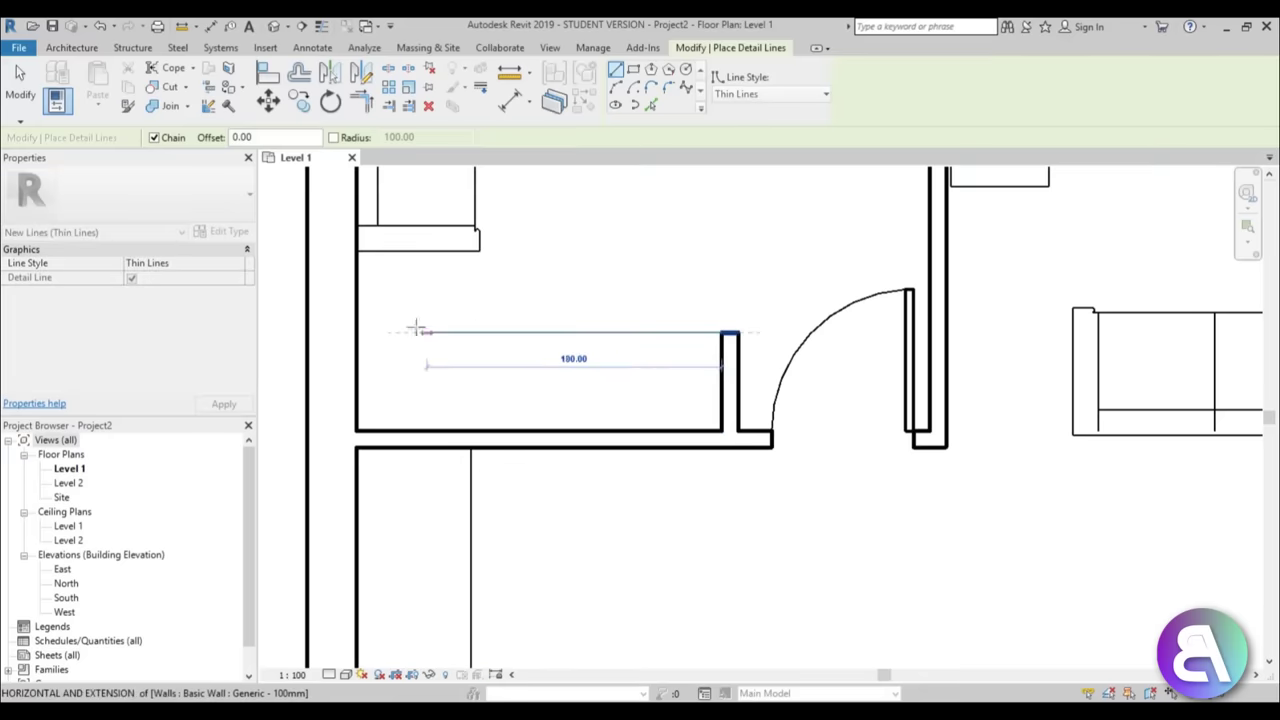
key("Escape")
key("Escape")
scroll(580, 405, "down", 5)
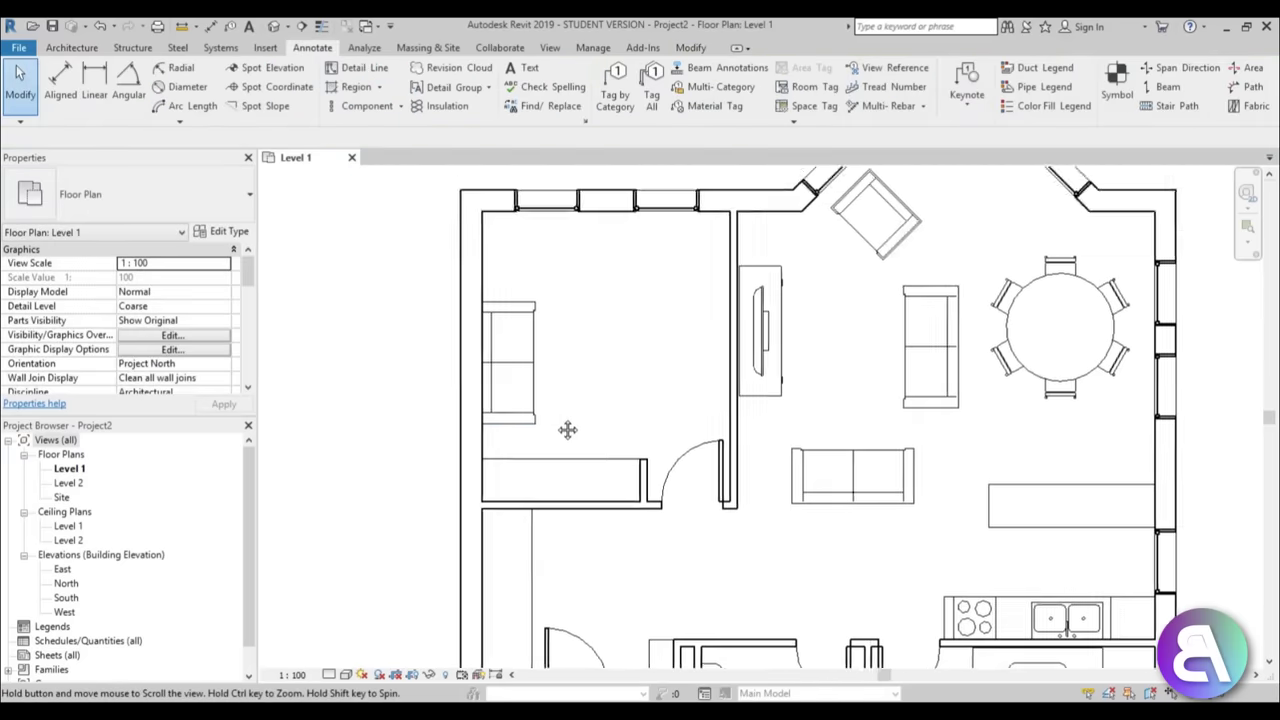
- Place an M_Desk 1830 x 915mm with its short end against the partition shared with the living room, about 90 from the windowed wall
scroll(600, 380, "up", 3)
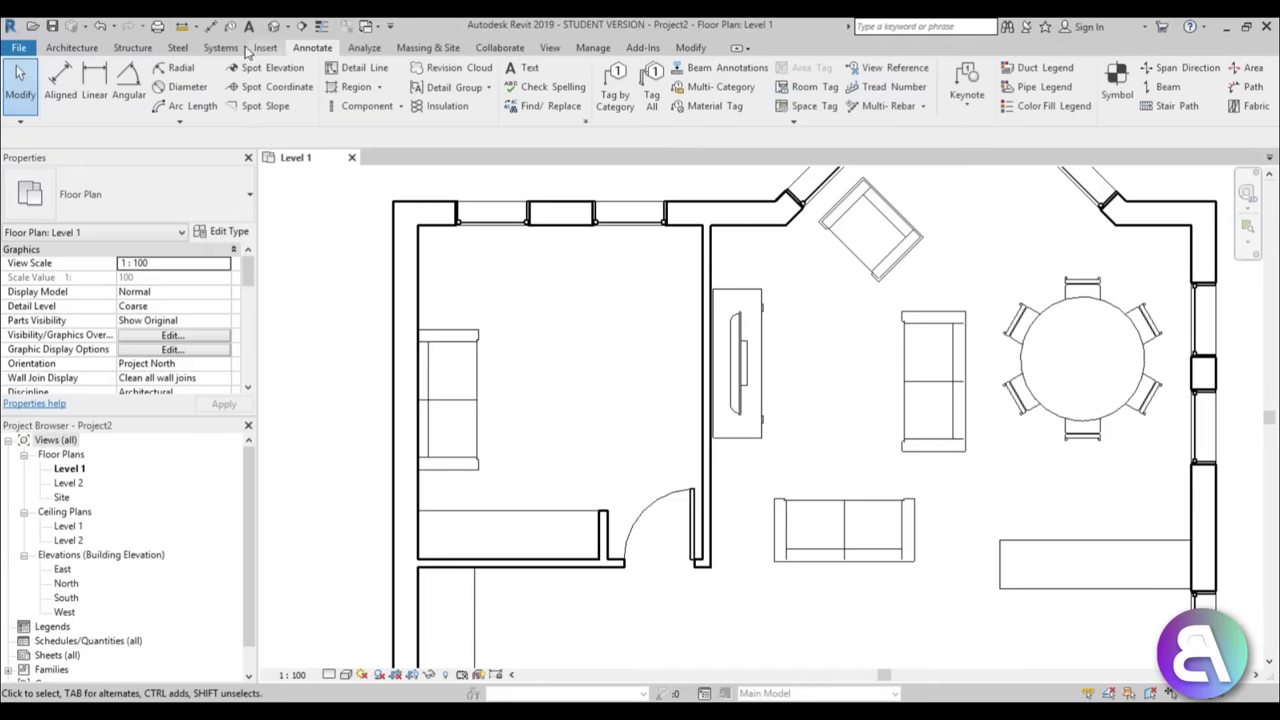
left_click(72, 48)
left_click(185, 84)
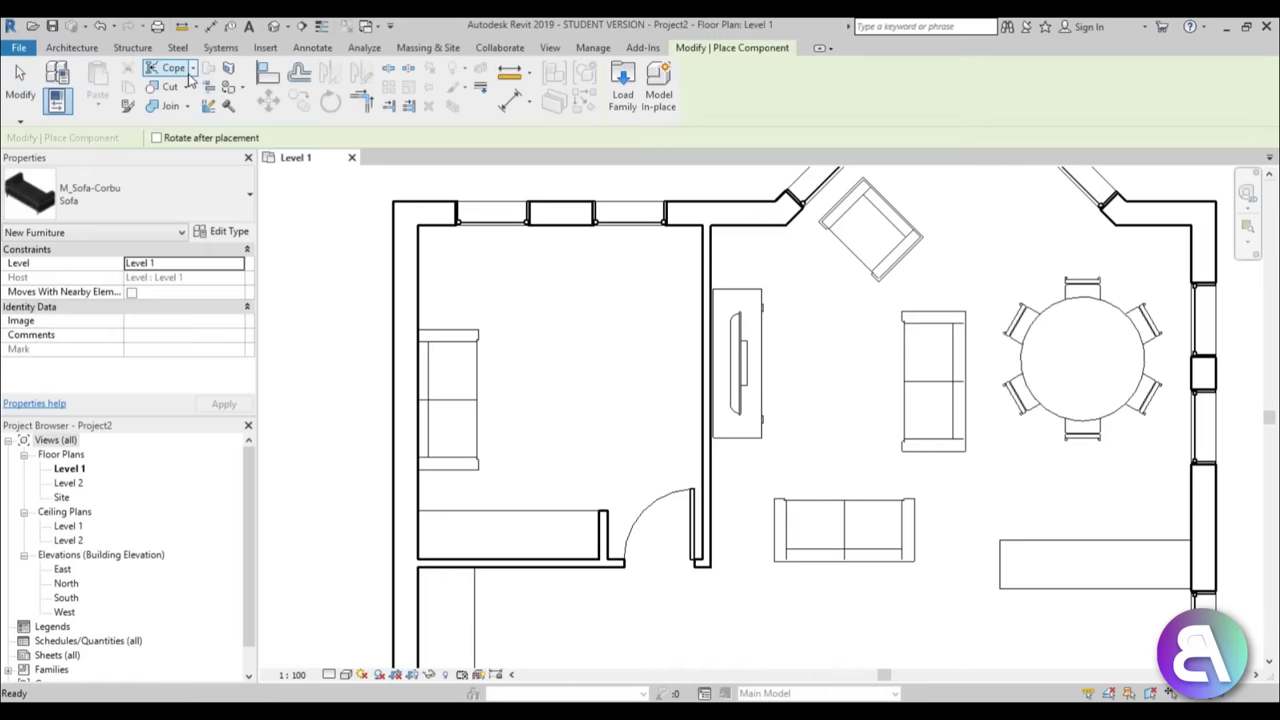
left_click(140, 194)
scroll(138, 392, "up", 15)
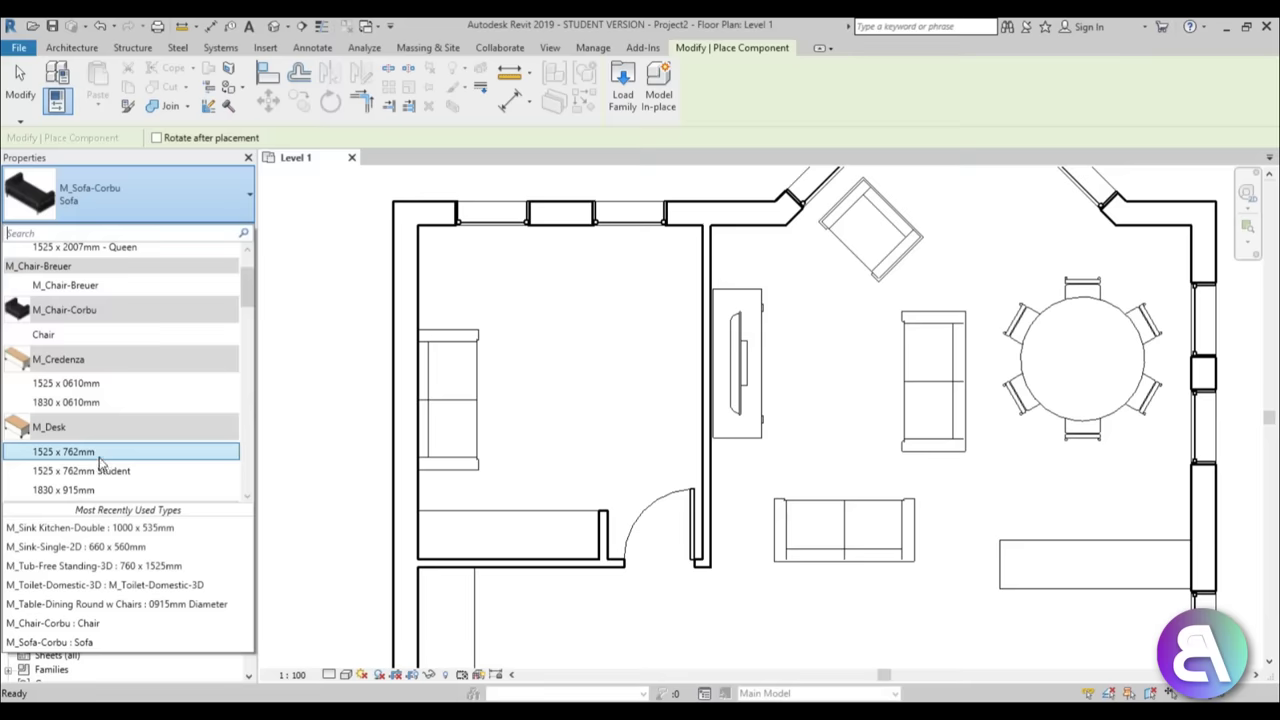
scroll(138, 430, "down", 3)
scroll(120, 420, "up", 1)
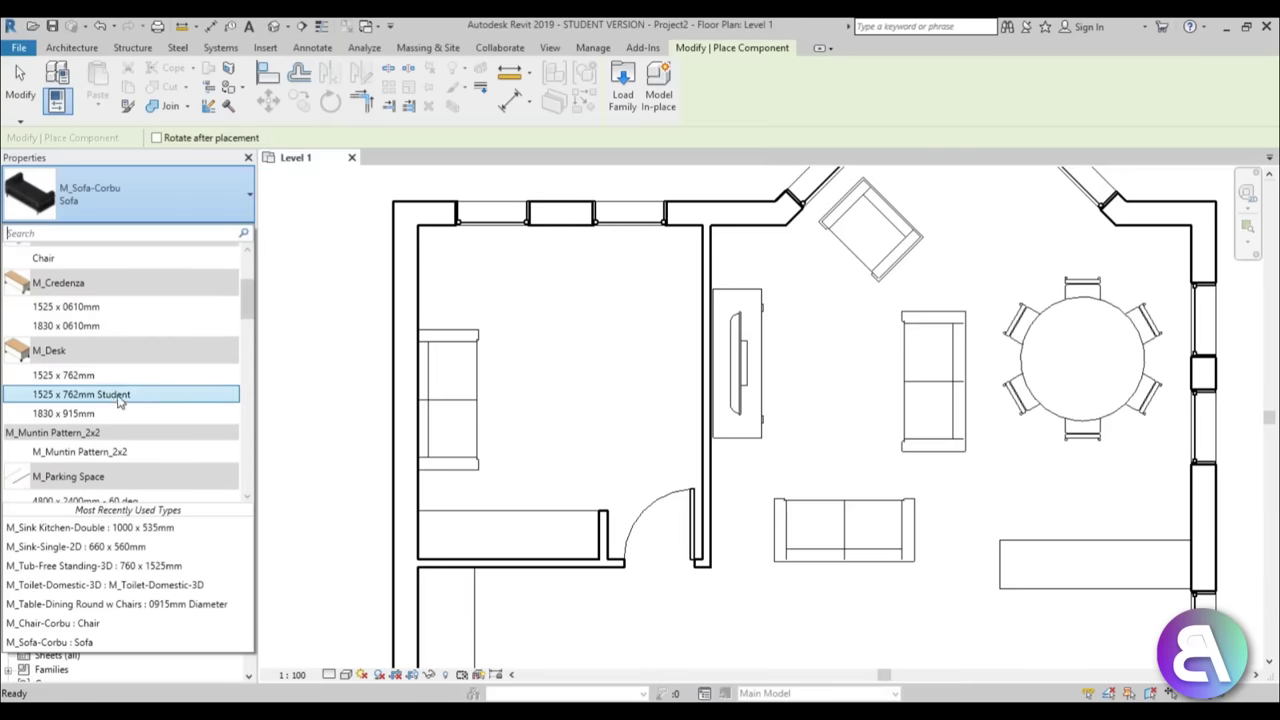
left_click(90, 413)
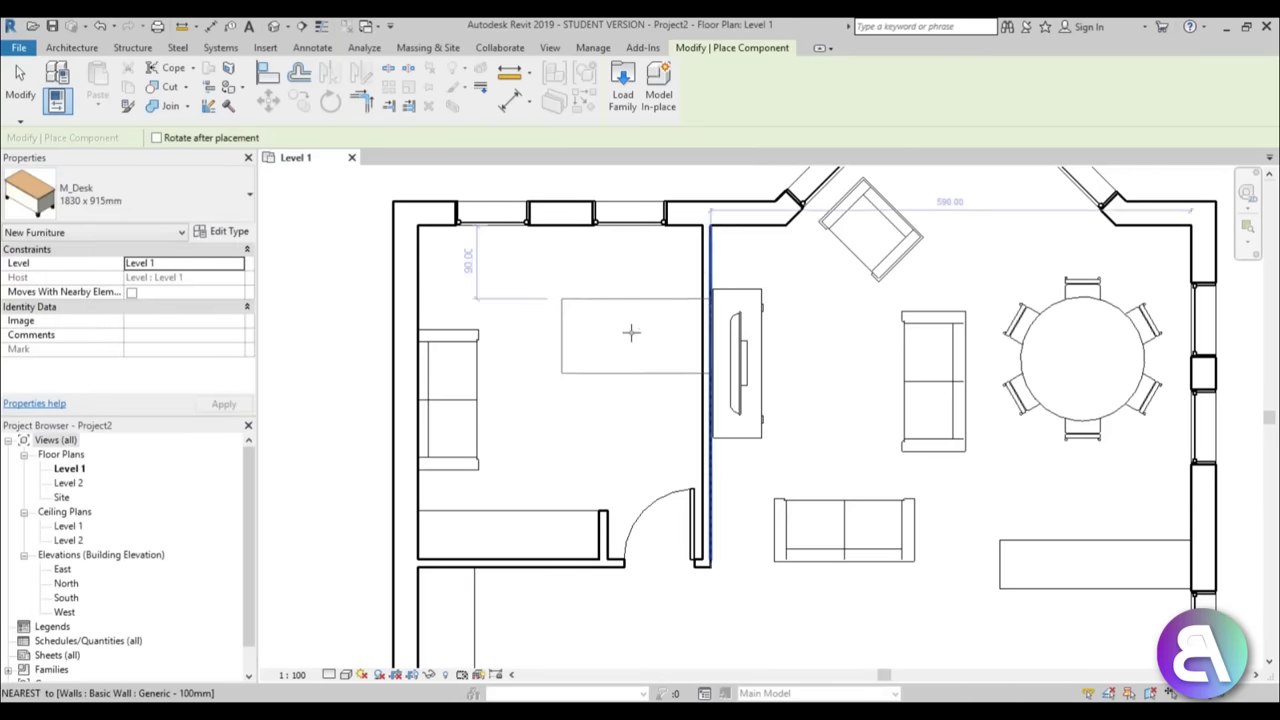
left_click(628, 331)
key("Escape")
key("Escape")
scroll(629, 320, "down", 2)
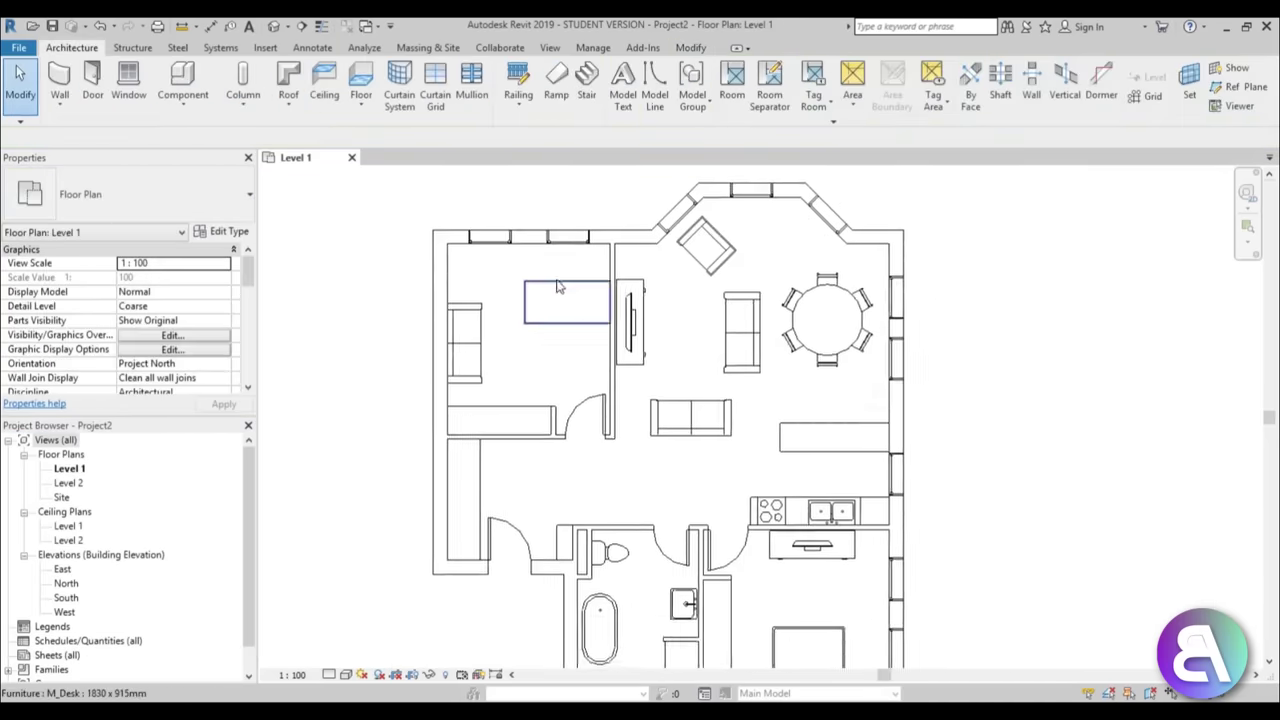
- Load the M_Chair-Executive family from the US Metric library's Furniture Seating folder
scroll(557, 287, "up", 4)
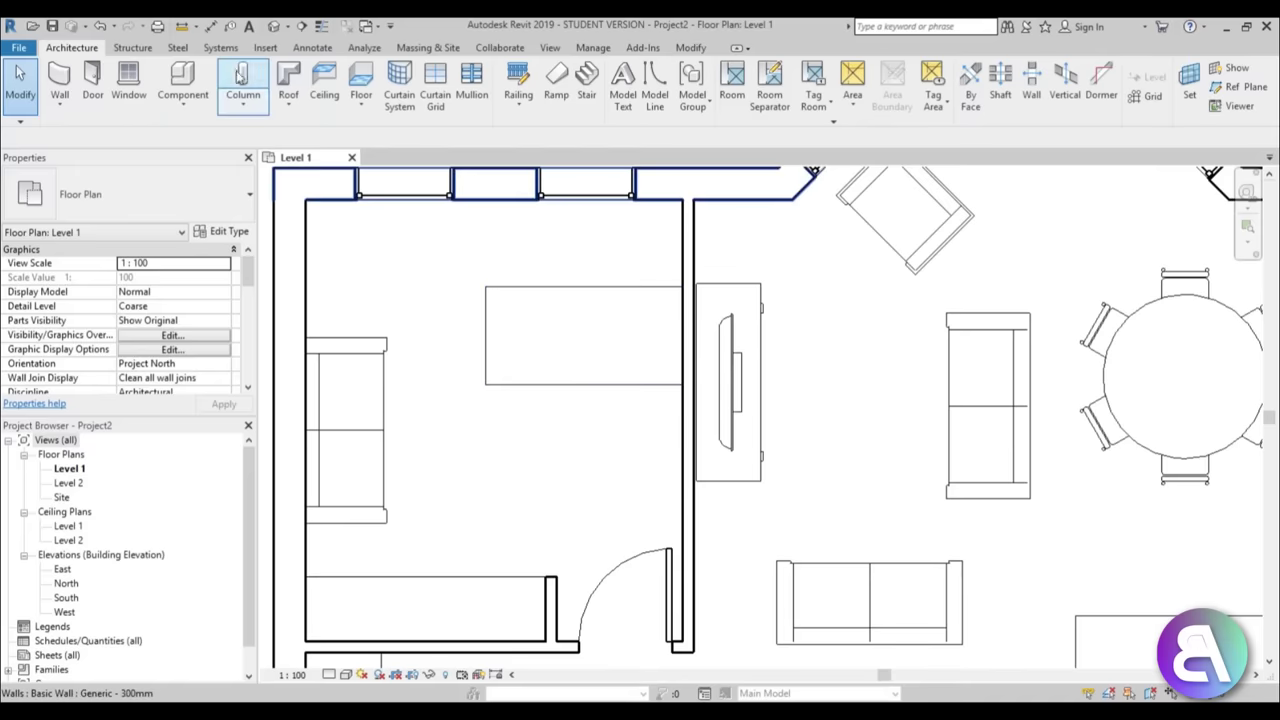
left_click(183, 80)
left_click(622, 82)
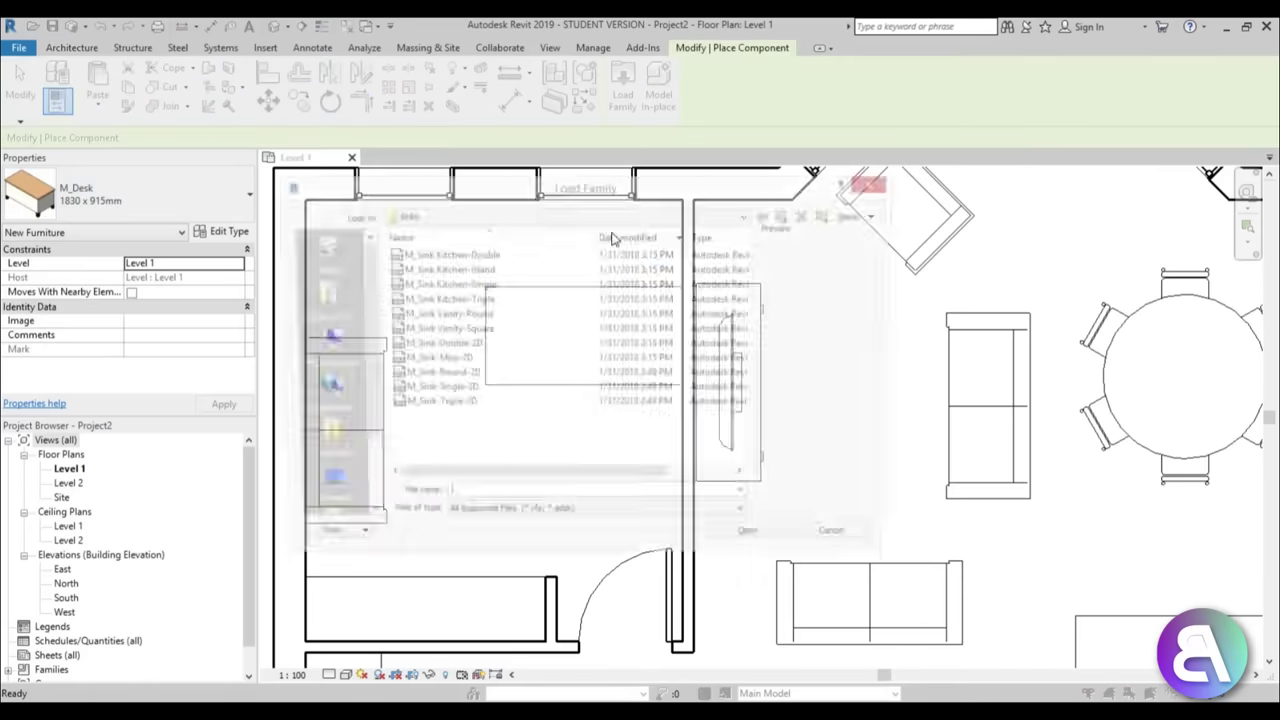
double_click(788, 216)
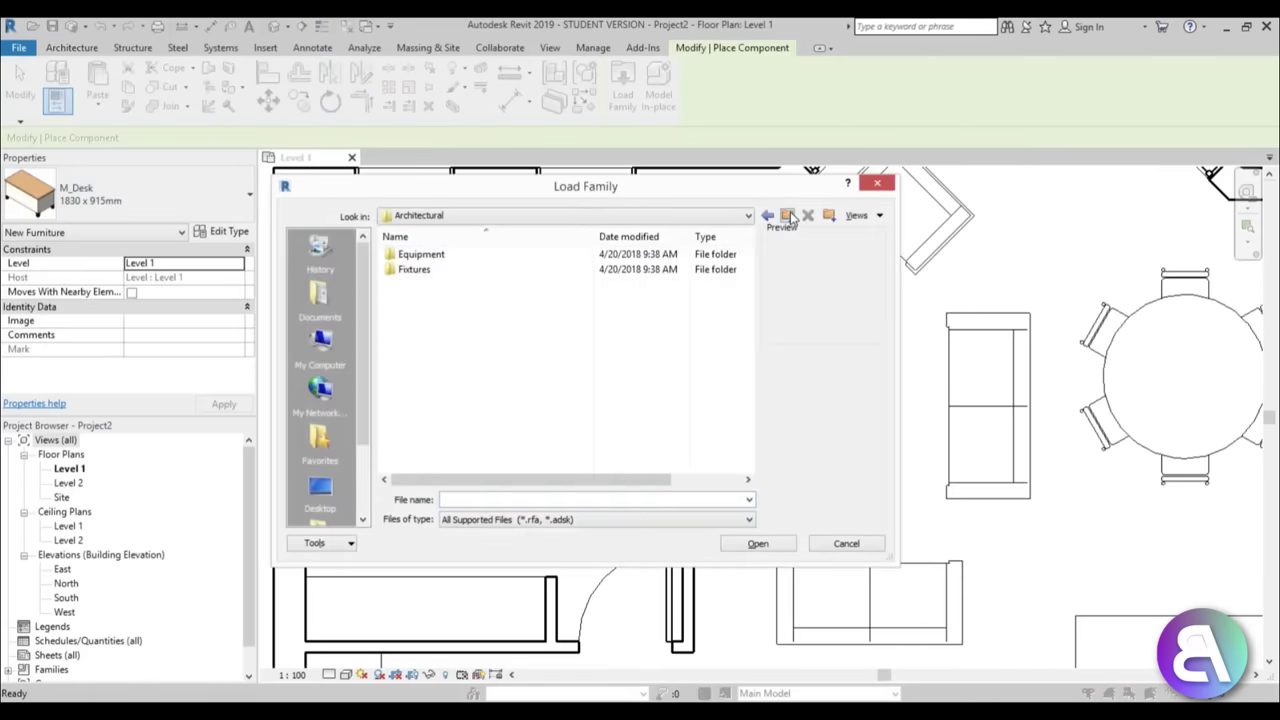
left_click(788, 216)
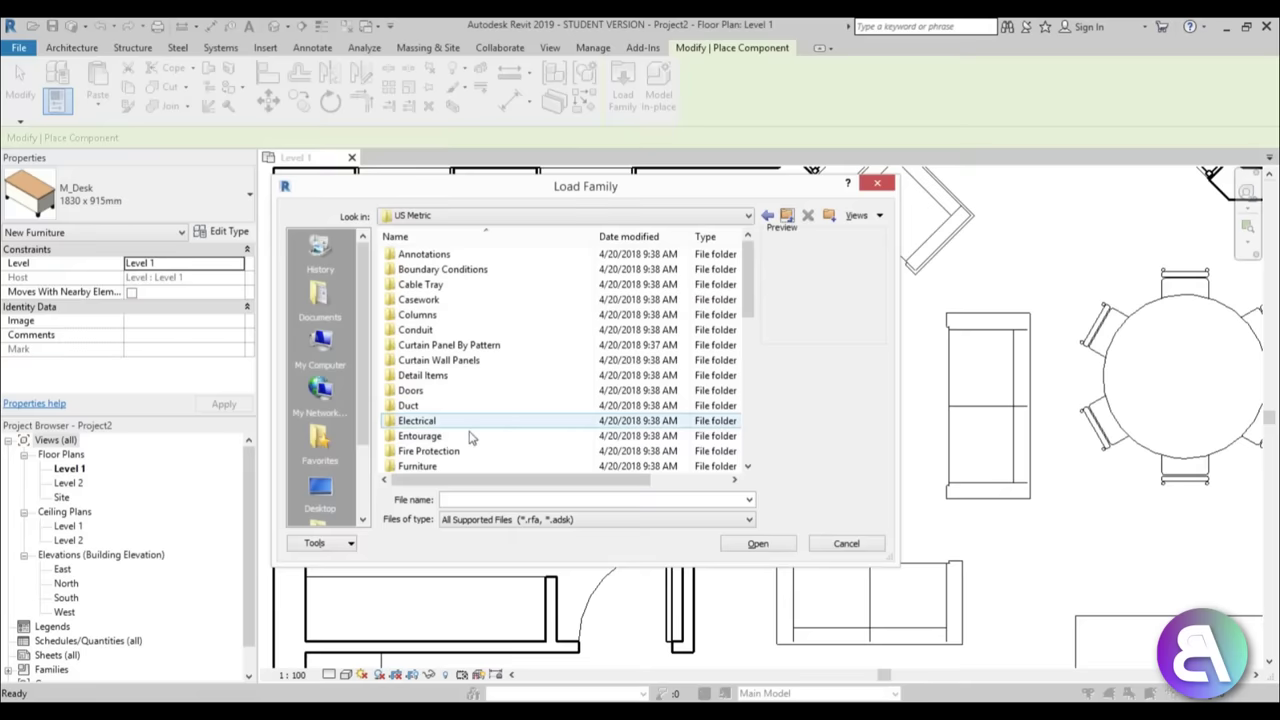
double_click(440, 466)
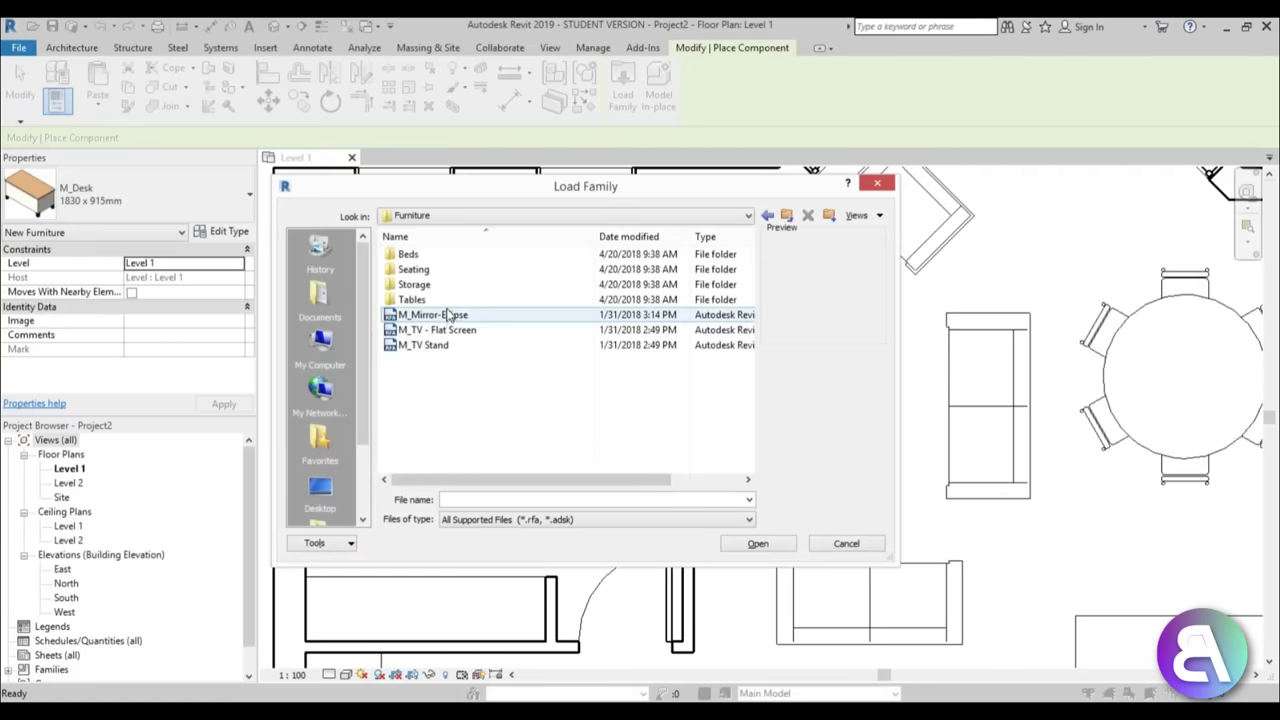
double_click(426, 270)
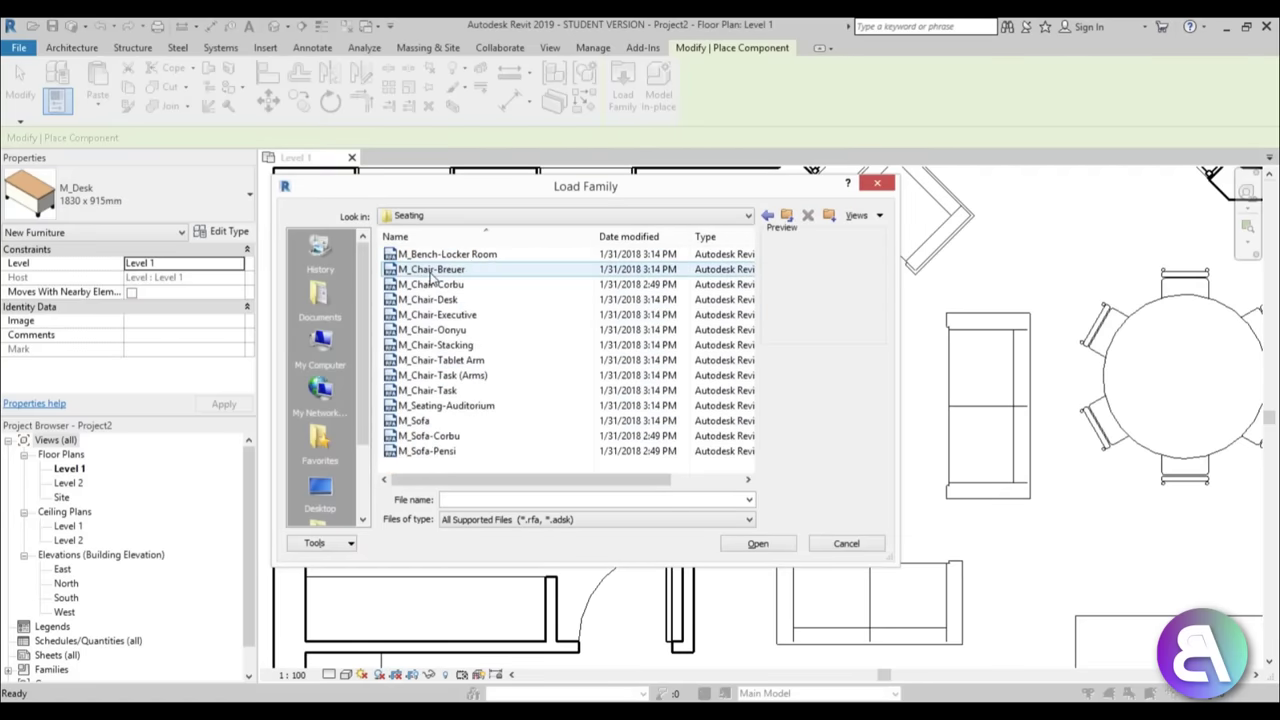
left_click(430, 270)
left_click(430, 285)
left_click(428, 300)
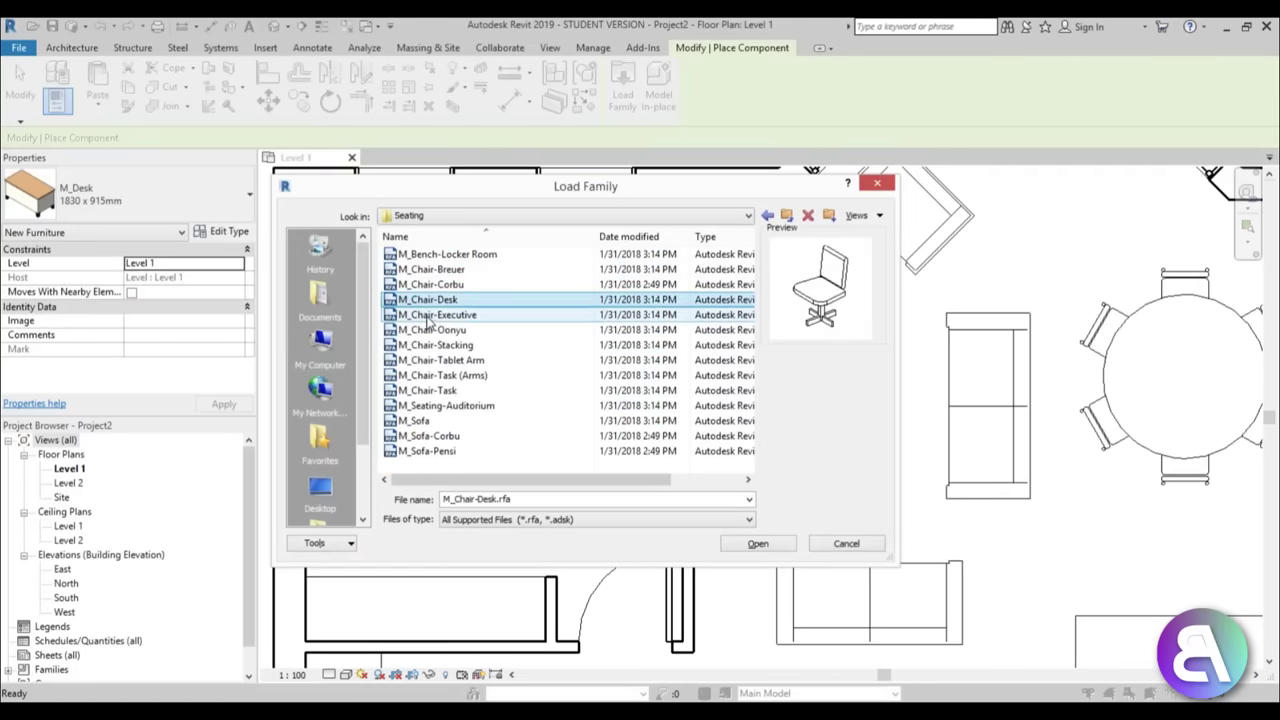
left_click(429, 318)
left_click(788, 546)
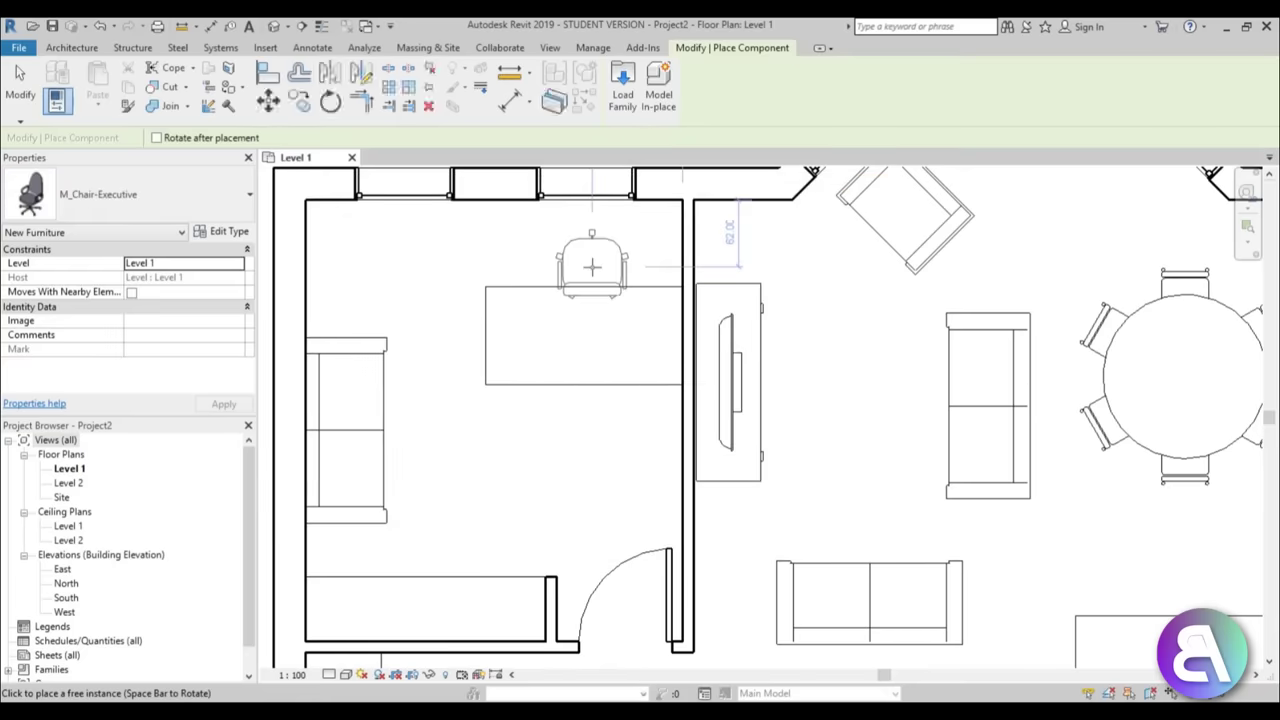
- Place the executive chair in the study between the desk and the windowed wall, facing the desk
left_click(585, 261)
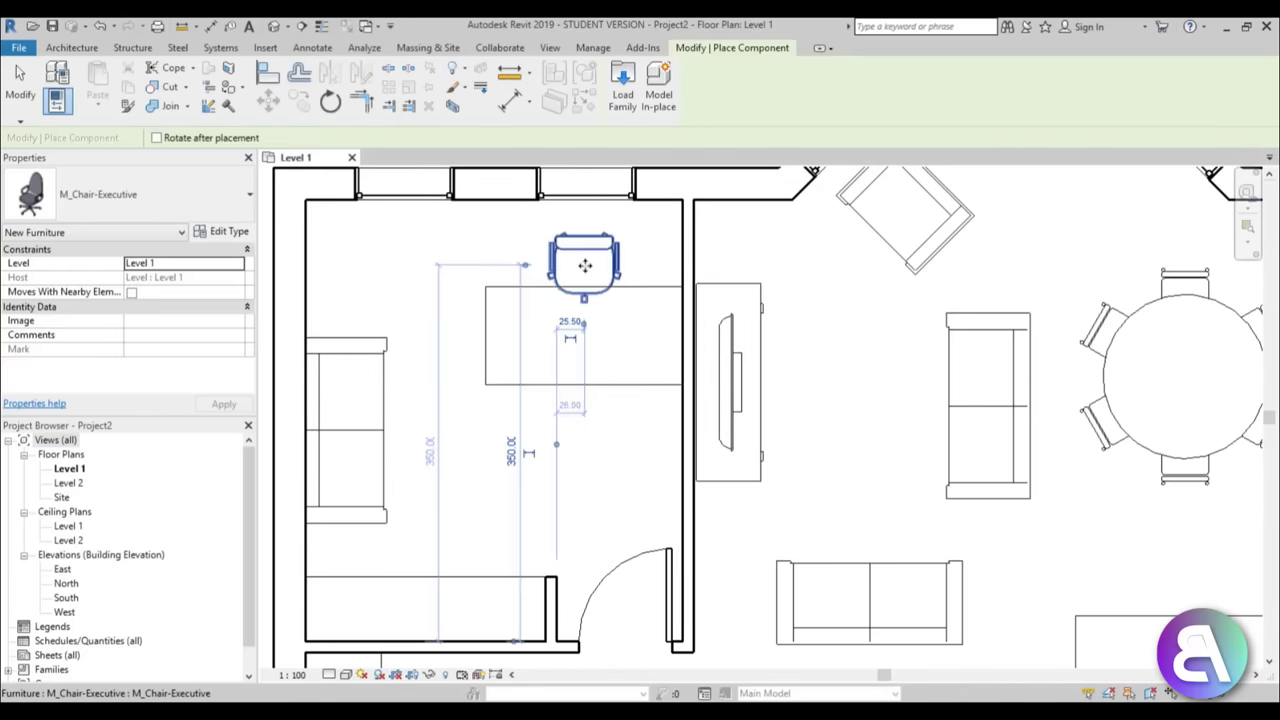
key("Escape")
key("Escape")
left_click(578, 266)
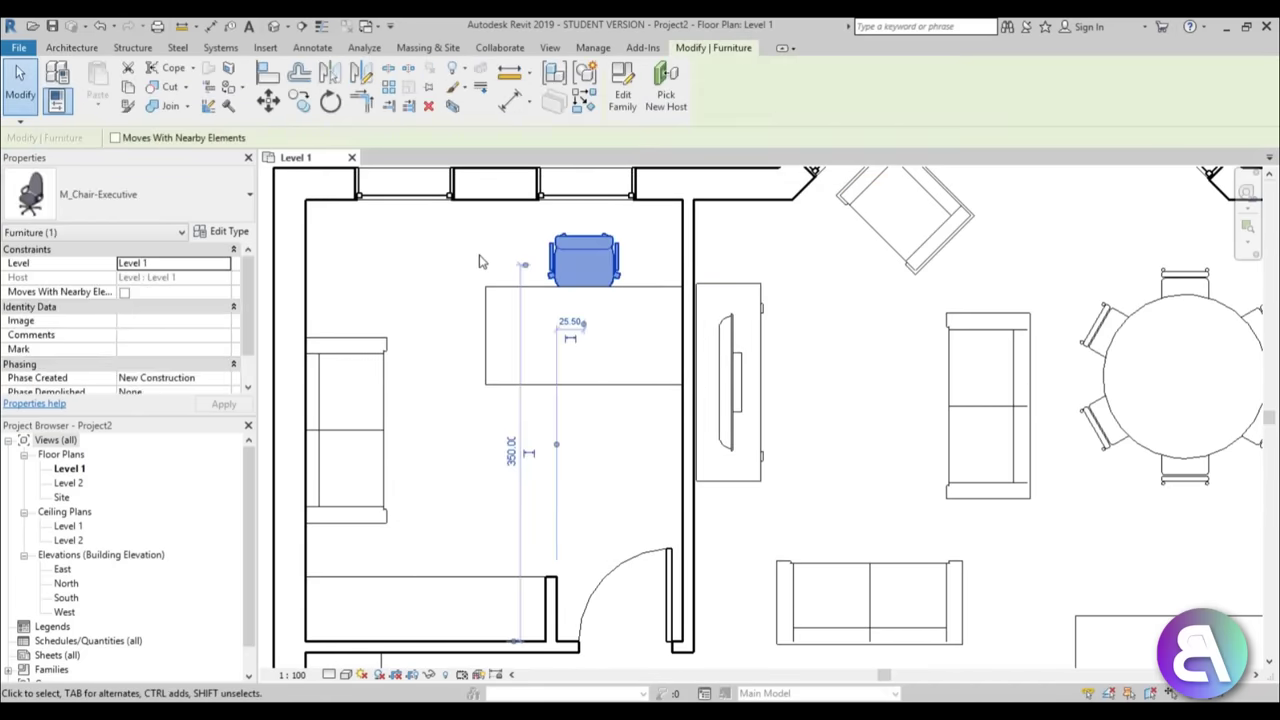
- Shift the study sofa slightly along the exterior side wall toward the windowed wall
scroll(475, 268, "down", 5)
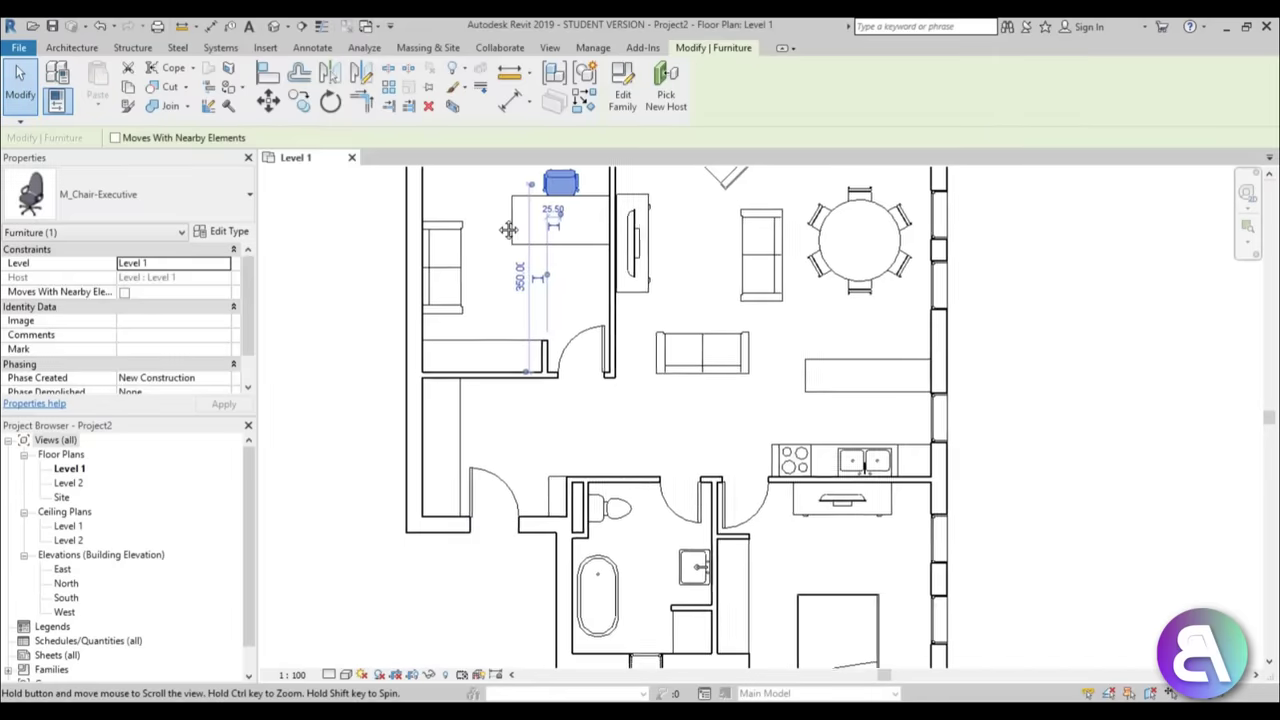
left_click(600, 449)
left_click(479, 325)
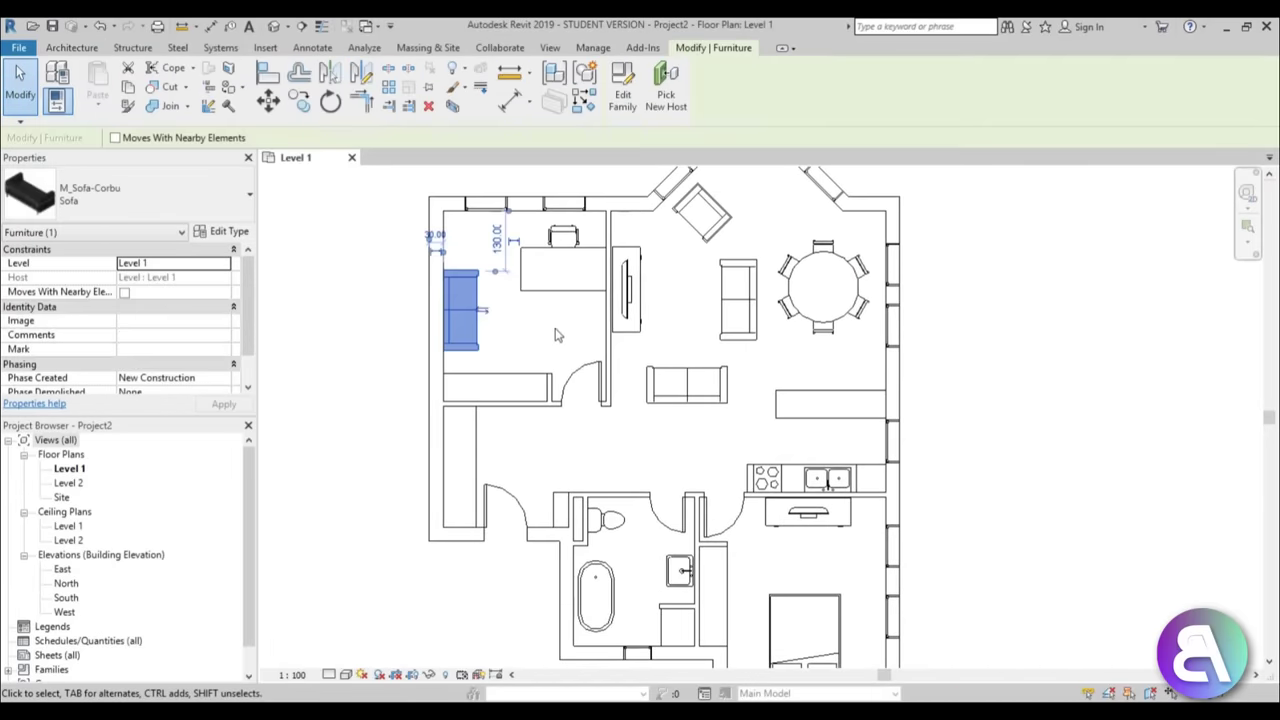
scroll(651, 437, "down", 5)
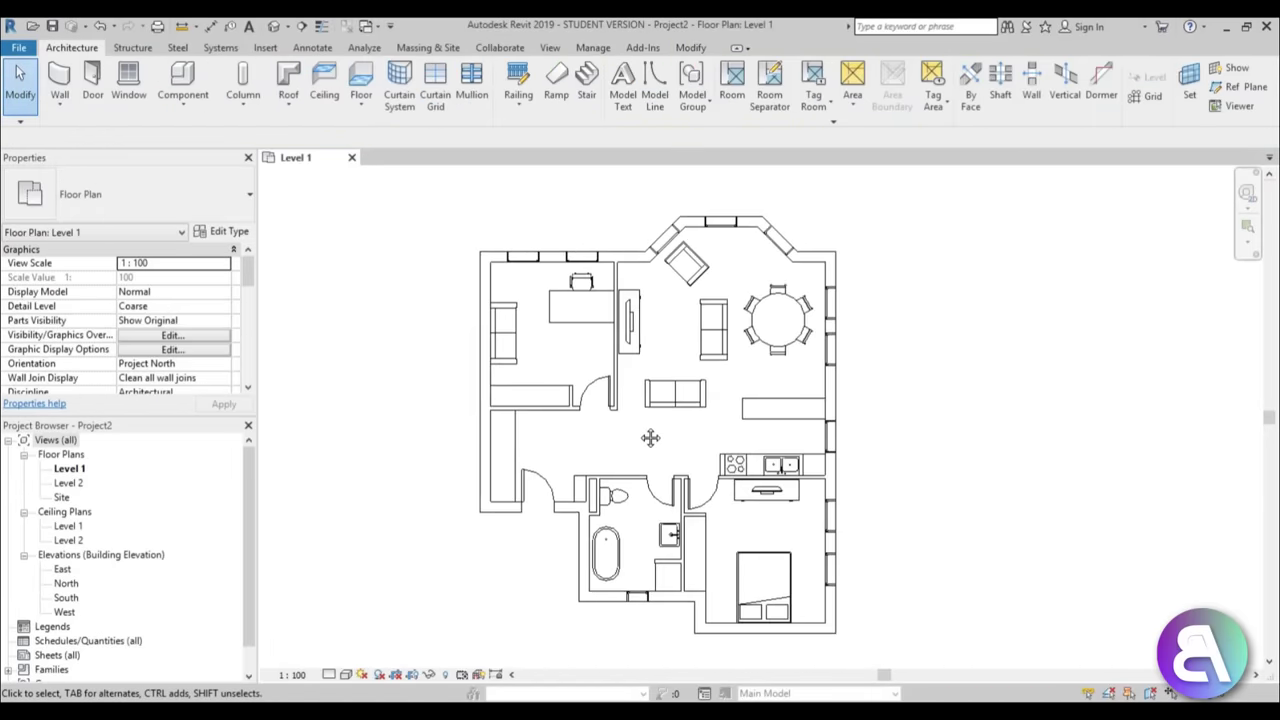
- Set the coarse scale fill pattern of the exterior Generic - 300mm wall type to <Solid fill>
middle_click_drag(579, 415, 613, 443)
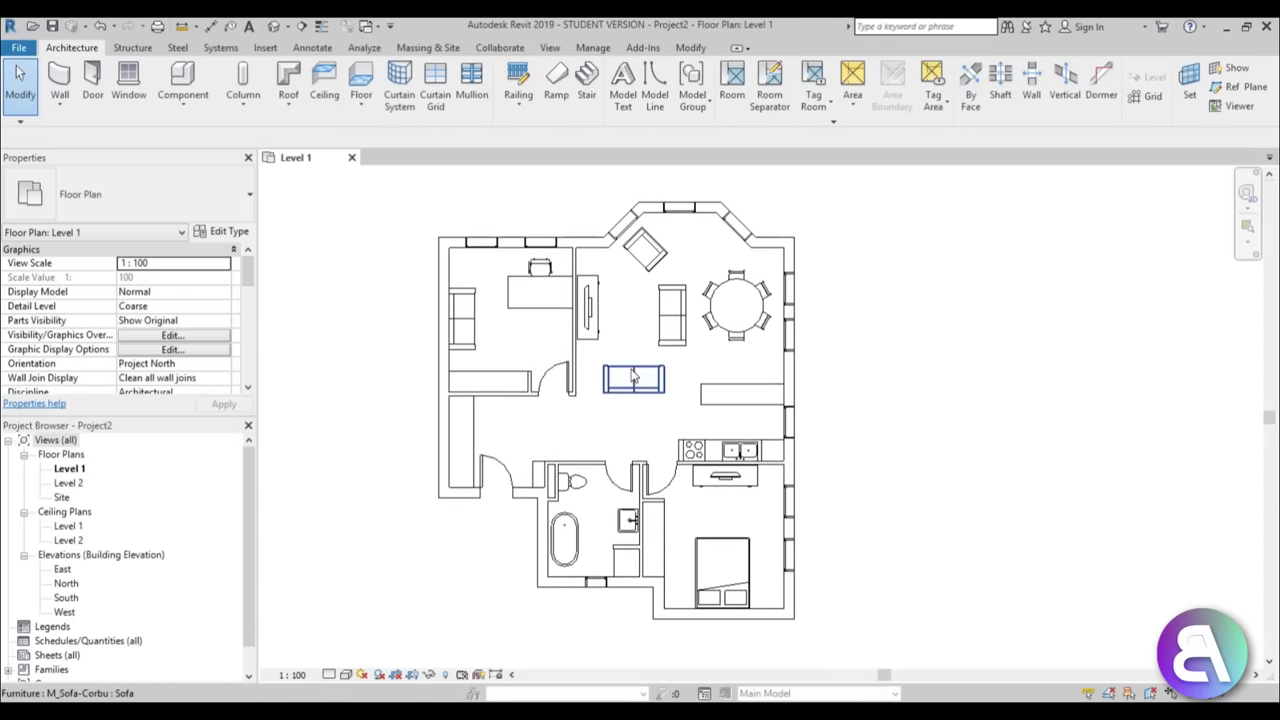
middle_click_drag(693, 322, 697, 318)
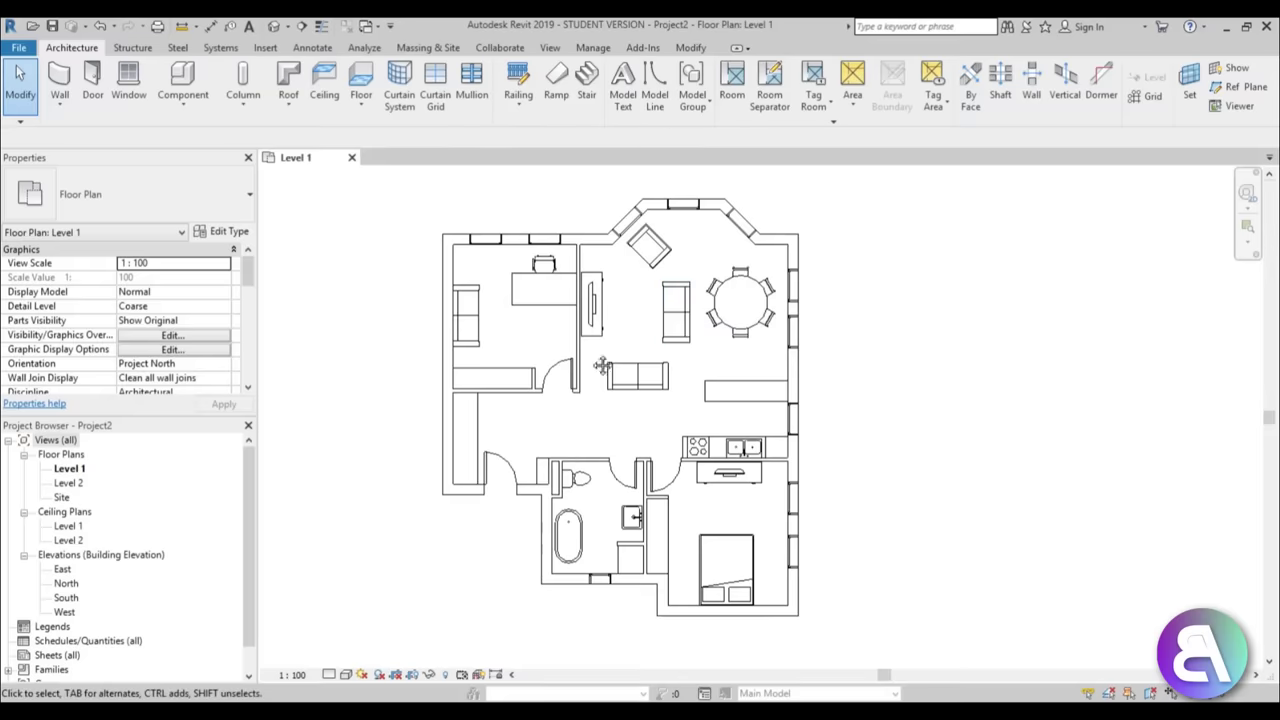
scroll(590, 335, "up", 2)
middle_click_drag(583, 348, 581, 356)
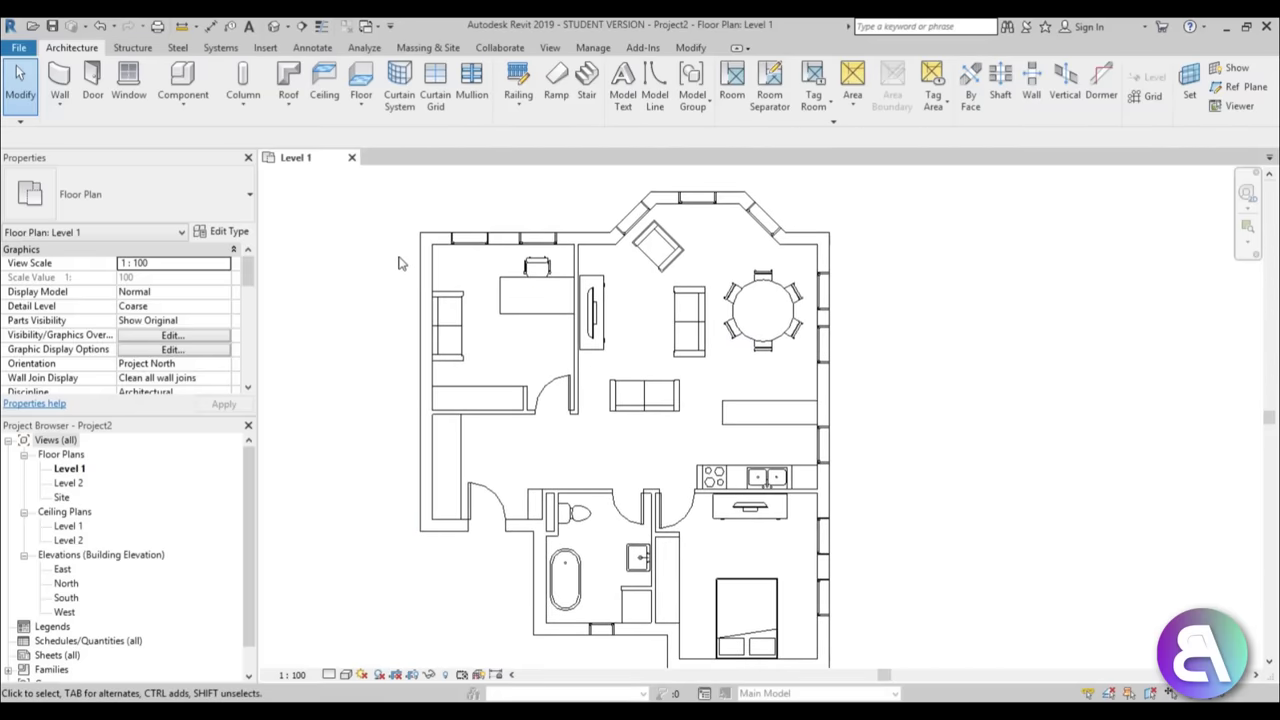
left_click(425, 376)
left_click(230, 232)
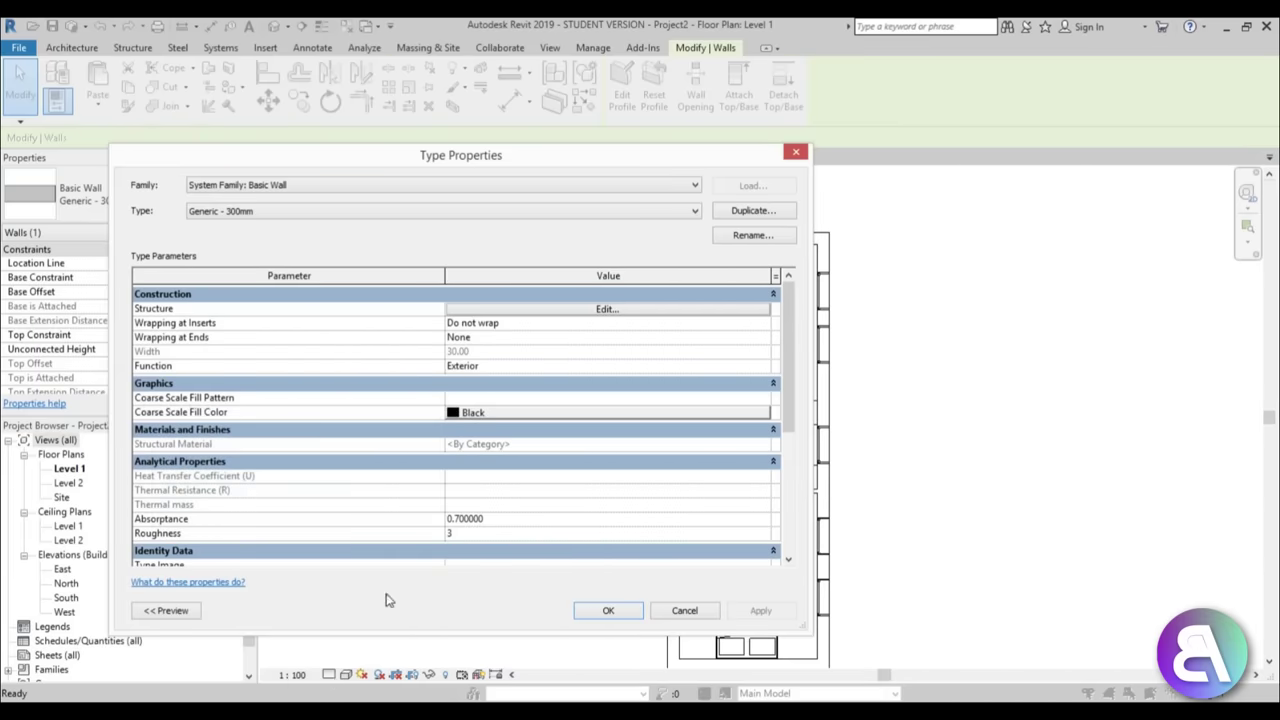
left_click(740, 397)
left_click(763, 397)
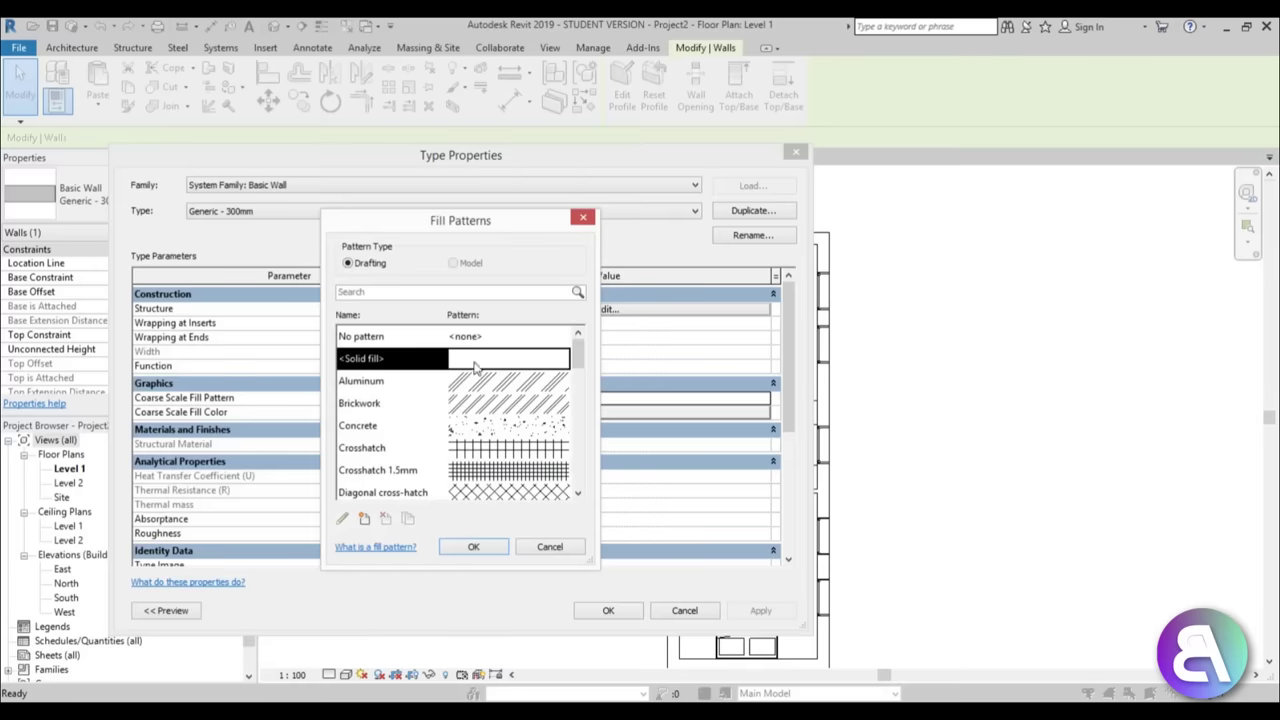
left_click(473, 546)
left_click(763, 611)
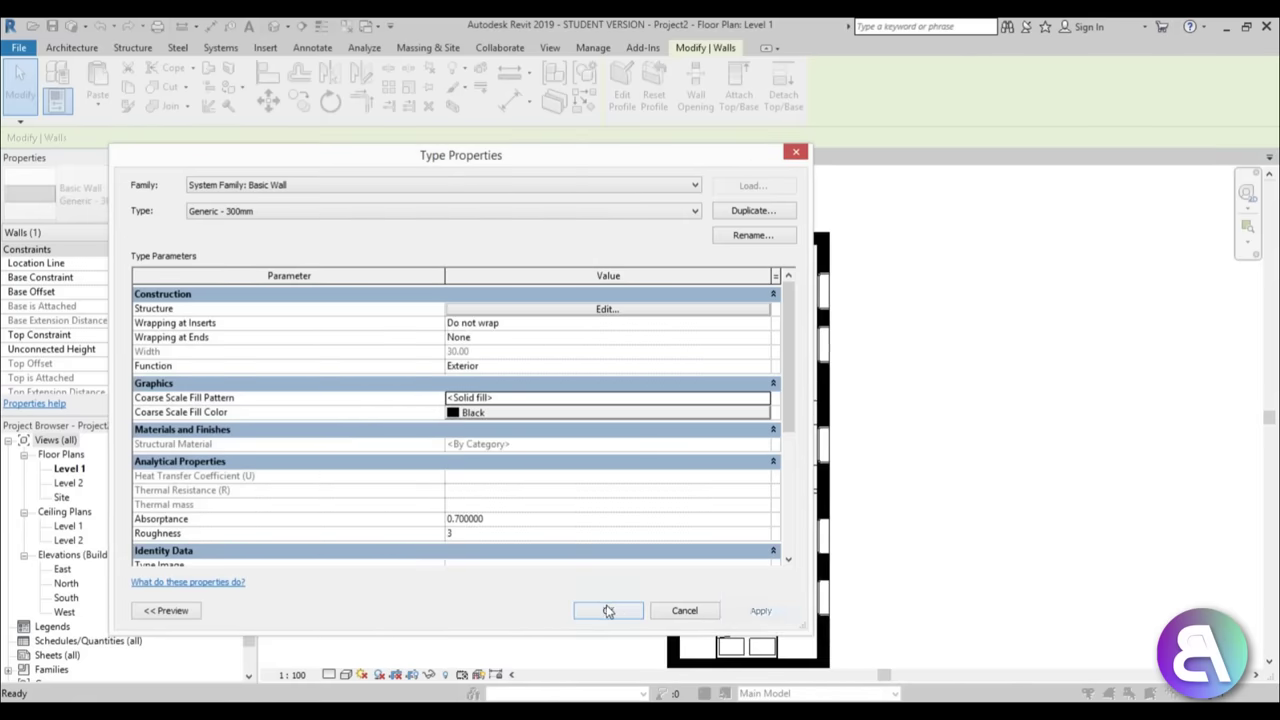
left_click(607, 610)
left_click(903, 430)
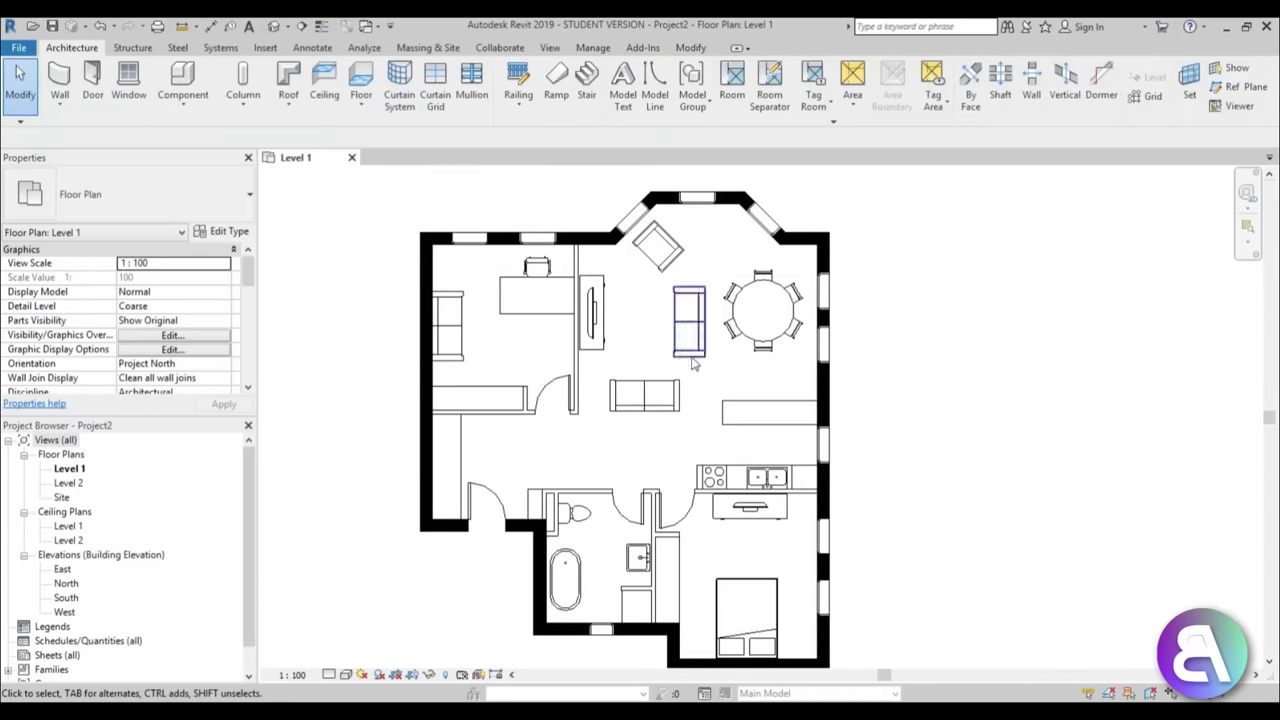
- Set the coarse scale fill pattern of the Generic - 100mm partition wall type to <Solid fill>
left_click(574, 362)
left_click(222, 231)
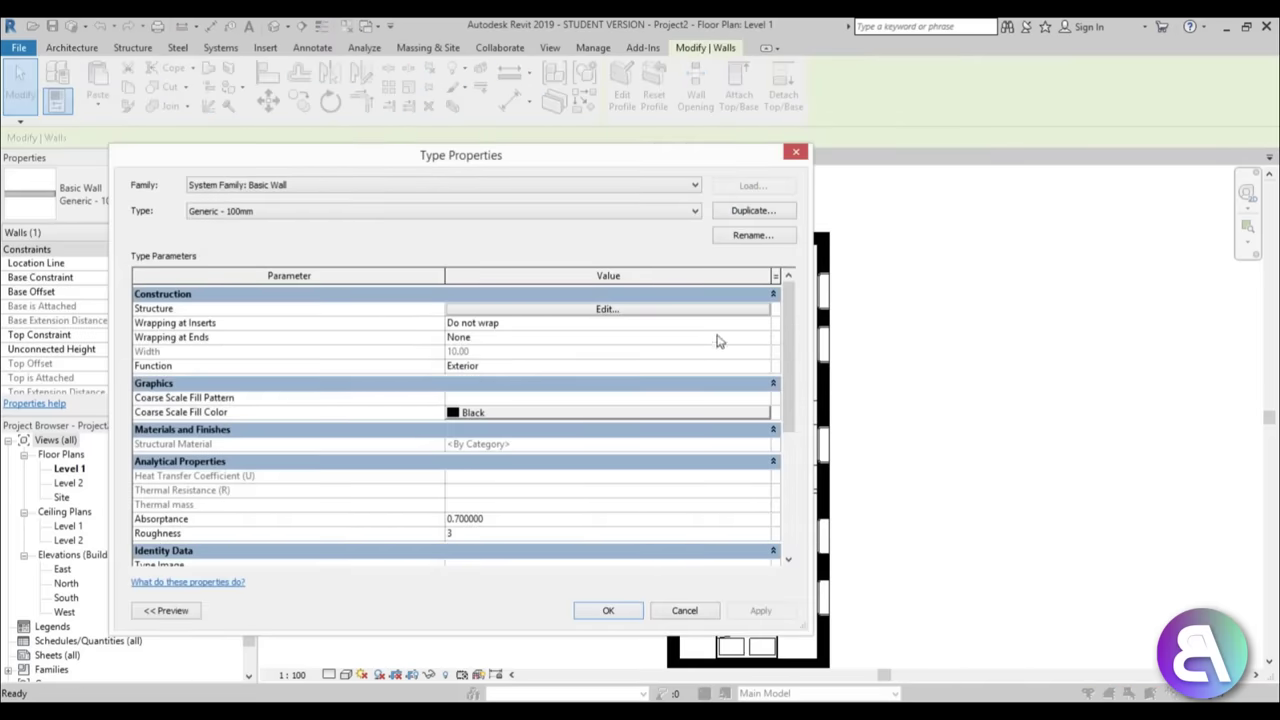
left_click(763, 398)
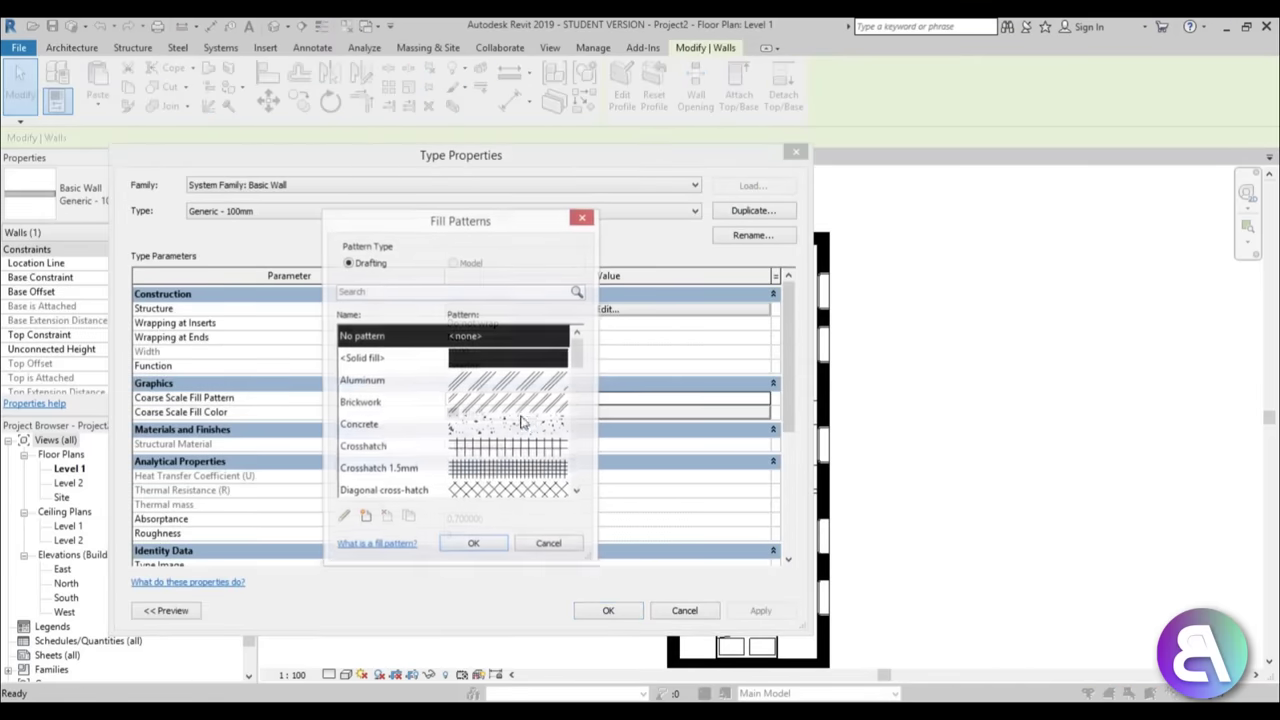
left_click(508, 362)
left_click(490, 546)
left_click(760, 610)
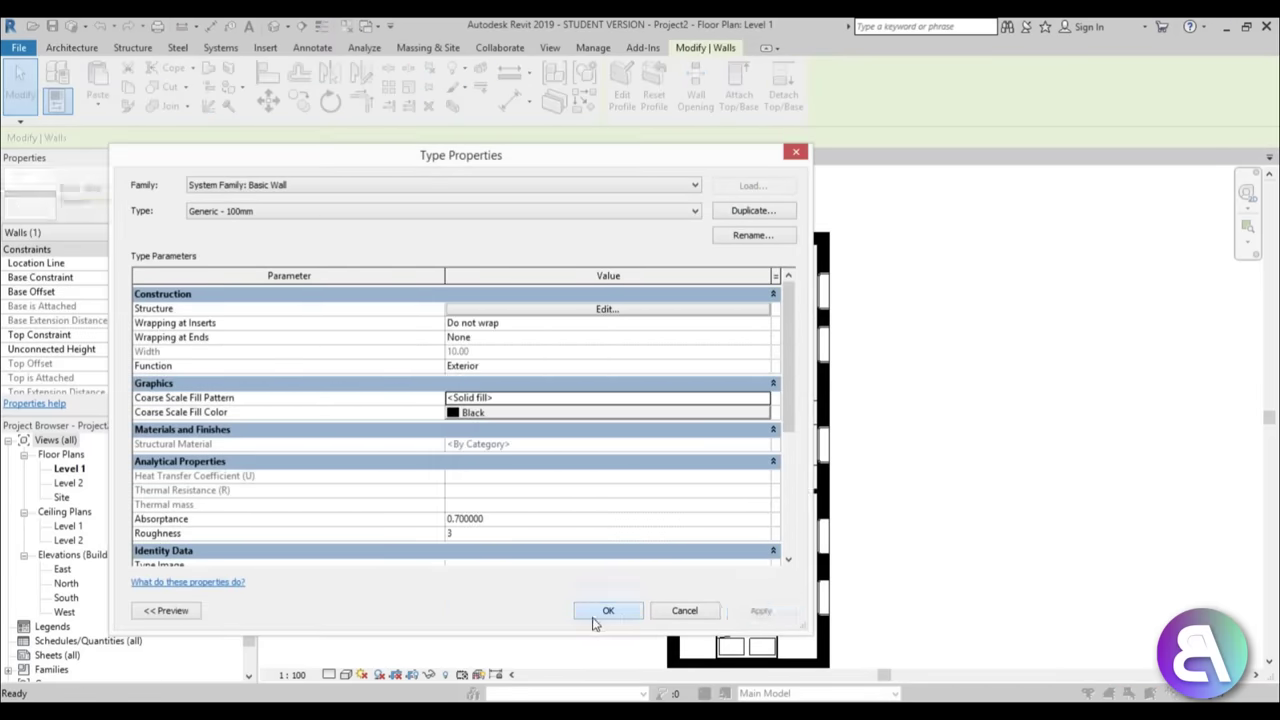
left_click(607, 610)
scroll(640, 400, "up", 5)
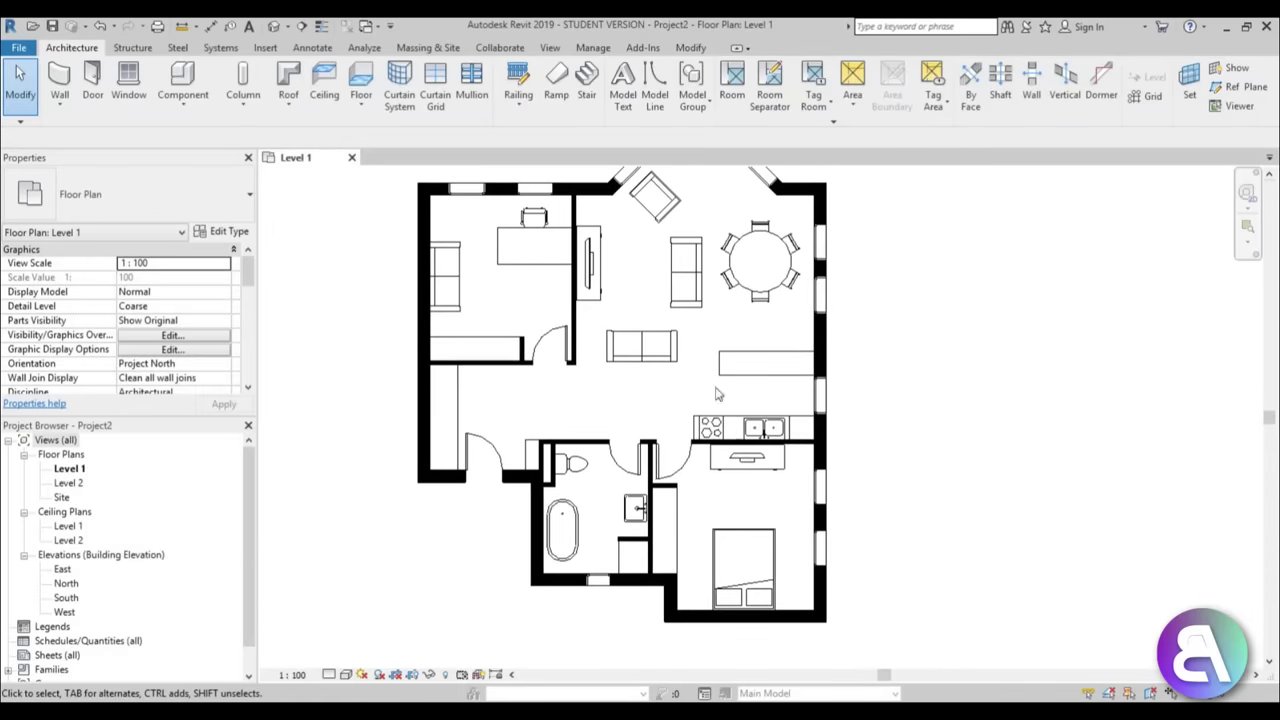
scroll(455, 577, "down", 3)
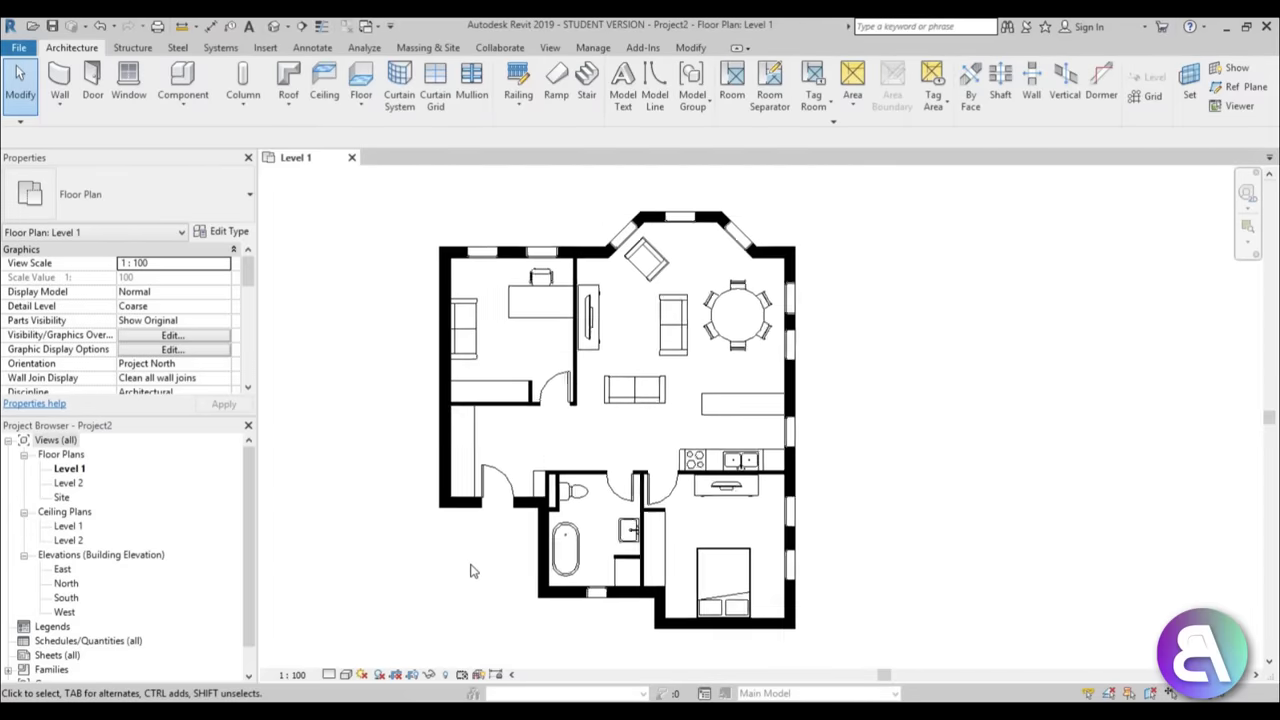
scroll(474, 580, "up", 1)
left_click(322, 50)
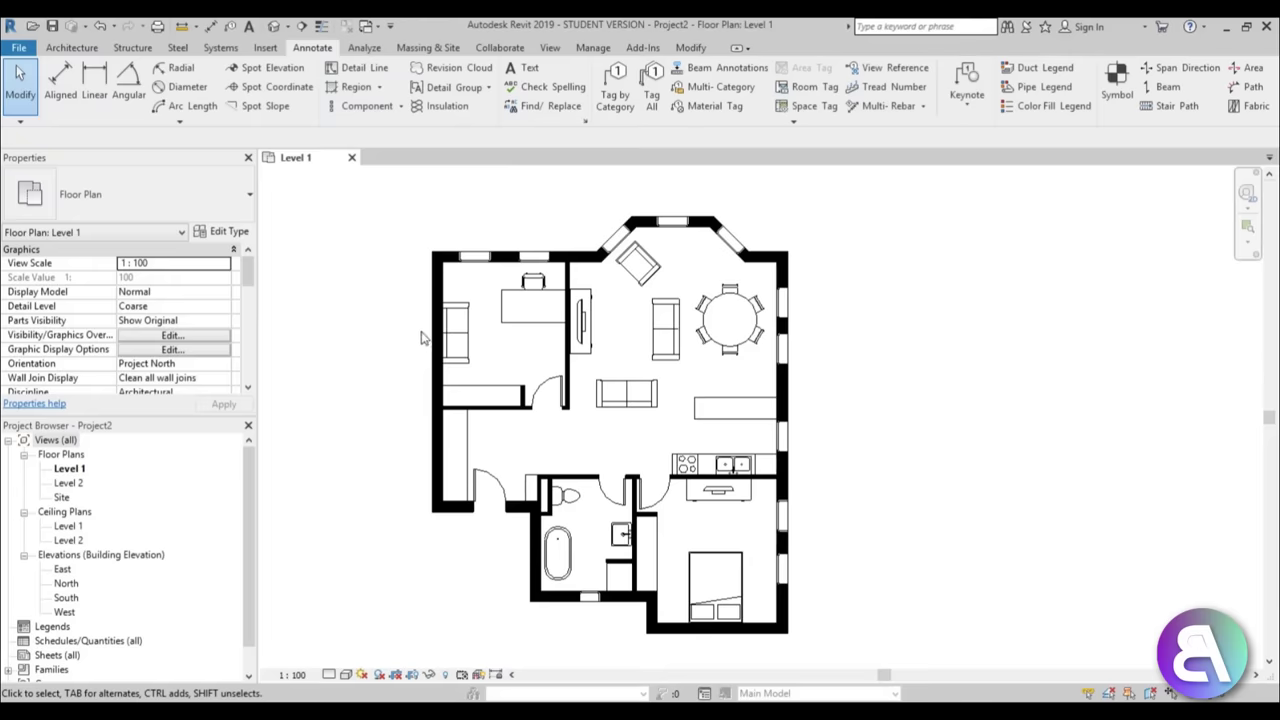
middle_click_drag(421, 338, 391, 317)
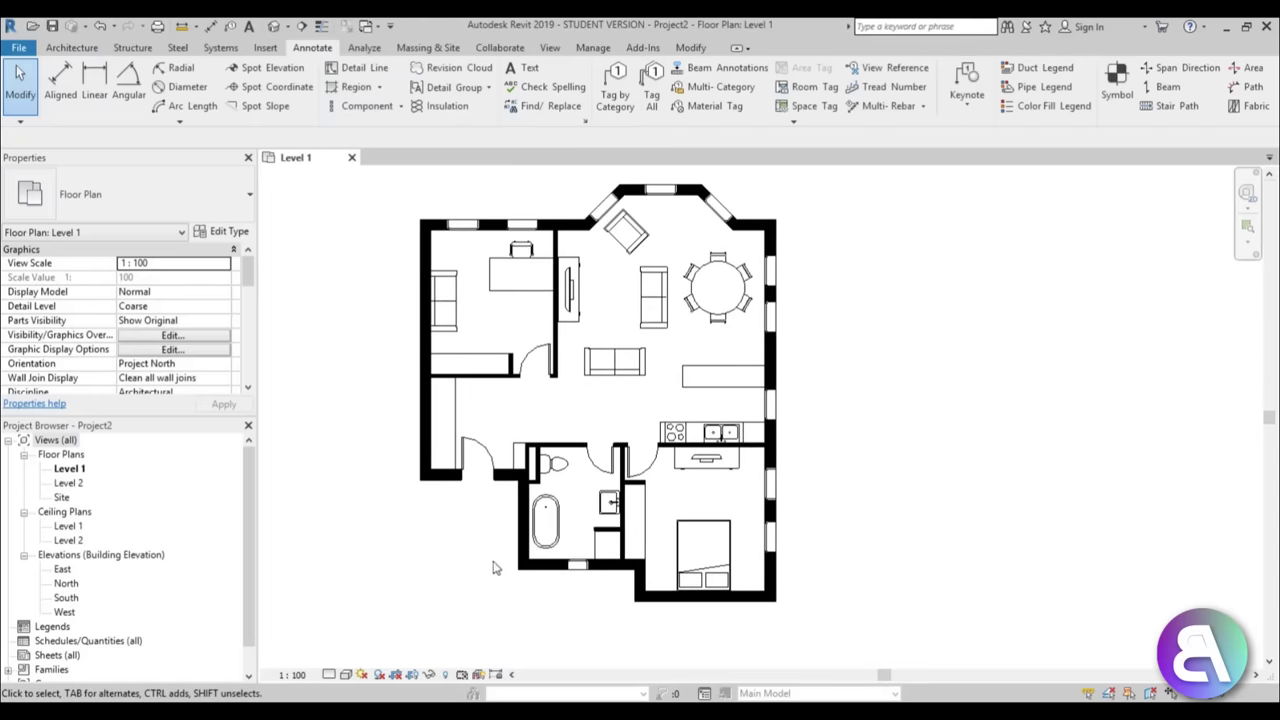
- Start a Generic 150mm floor and pick the whole chain of exterior walls as its outer boundary
left_click(71, 47)
left_click(361, 80)
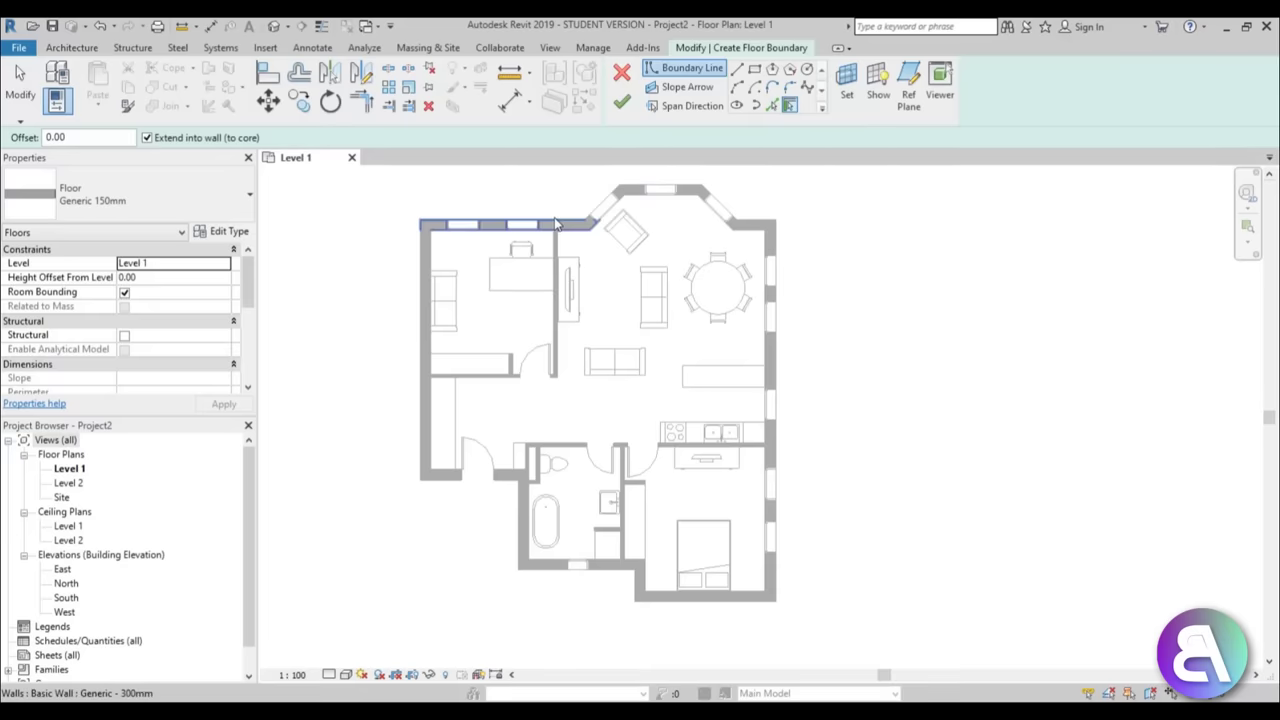
key("Tab")
left_click(500, 225)
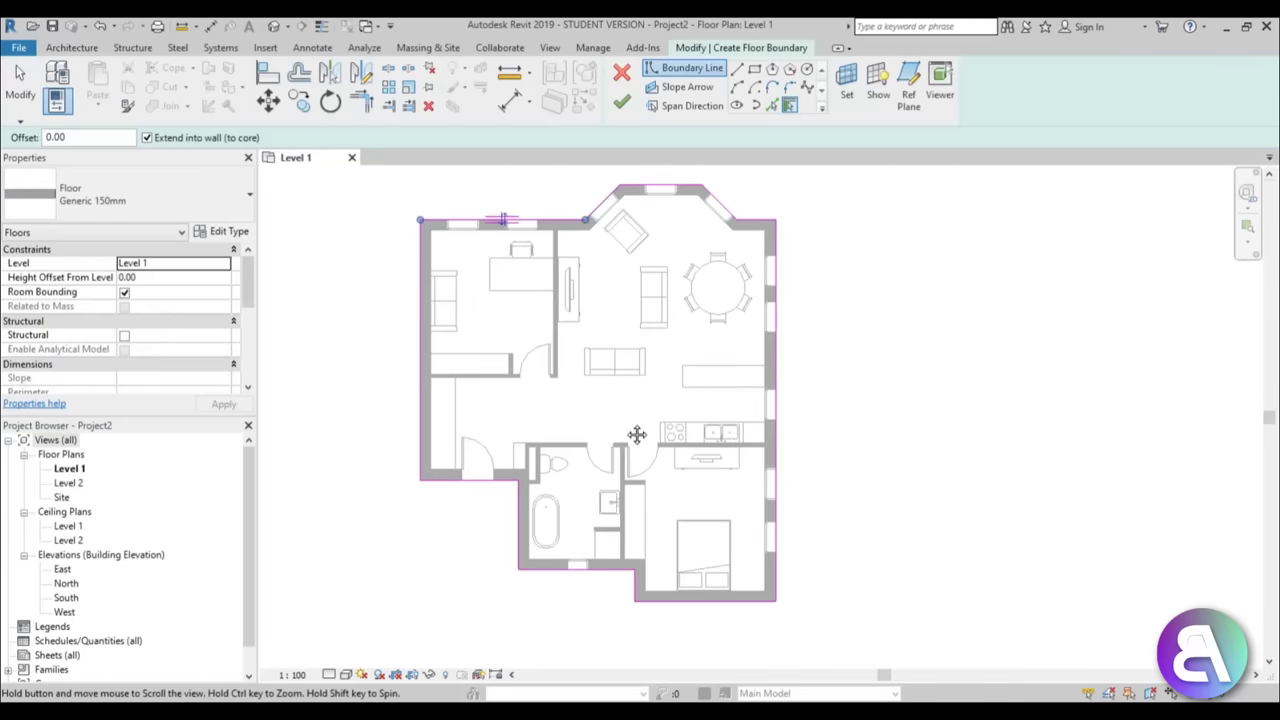
- Draw a rectangular floor boundary of about 260 by 320 along the bathroom's inner wall faces to cut it out of the floor
scroll(571, 505, "up", 2)
key("Escape")
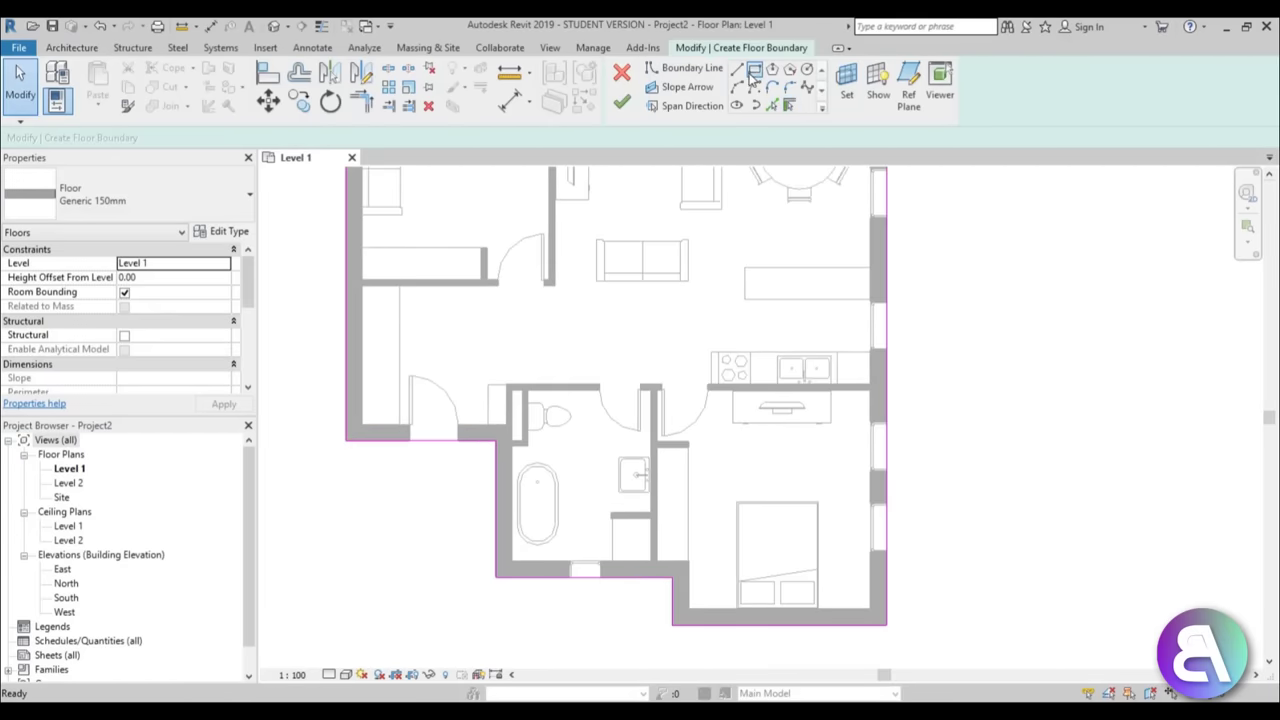
left_click(754, 70)
left_click(651, 392)
scroll(545, 542, "up", 1)
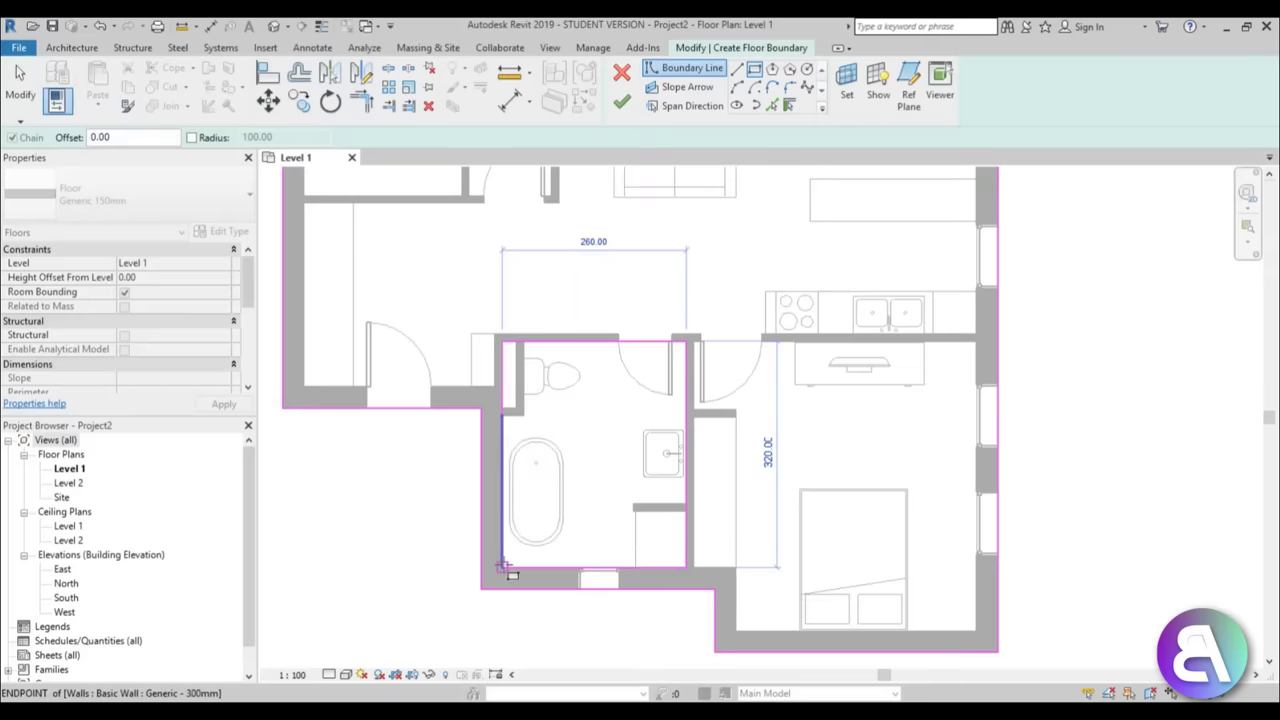
left_click(503, 566)
- Draw a rectangular floor boundary about 219 deep around the kitchen, from the bedroom partition's end to the island's far edge at the exterior wall
middle_click_drag(761, 335, 560, 474)
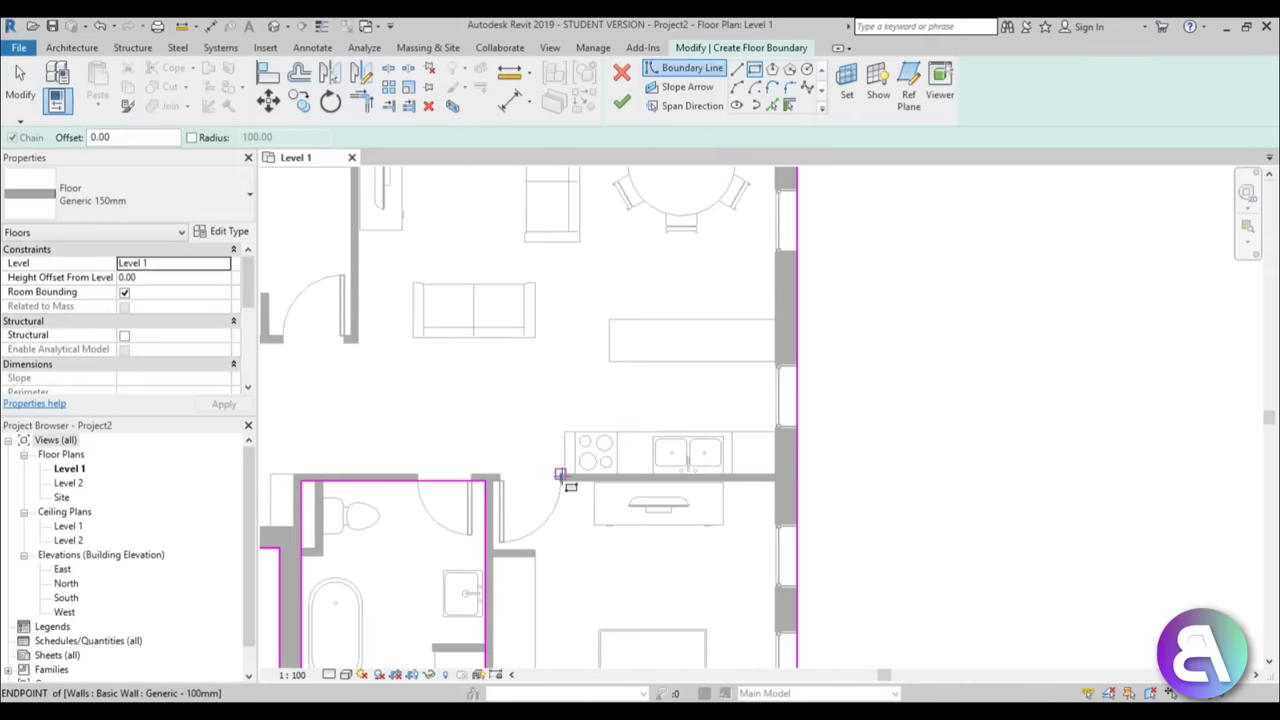
left_click(560, 474)
left_click(775, 320)
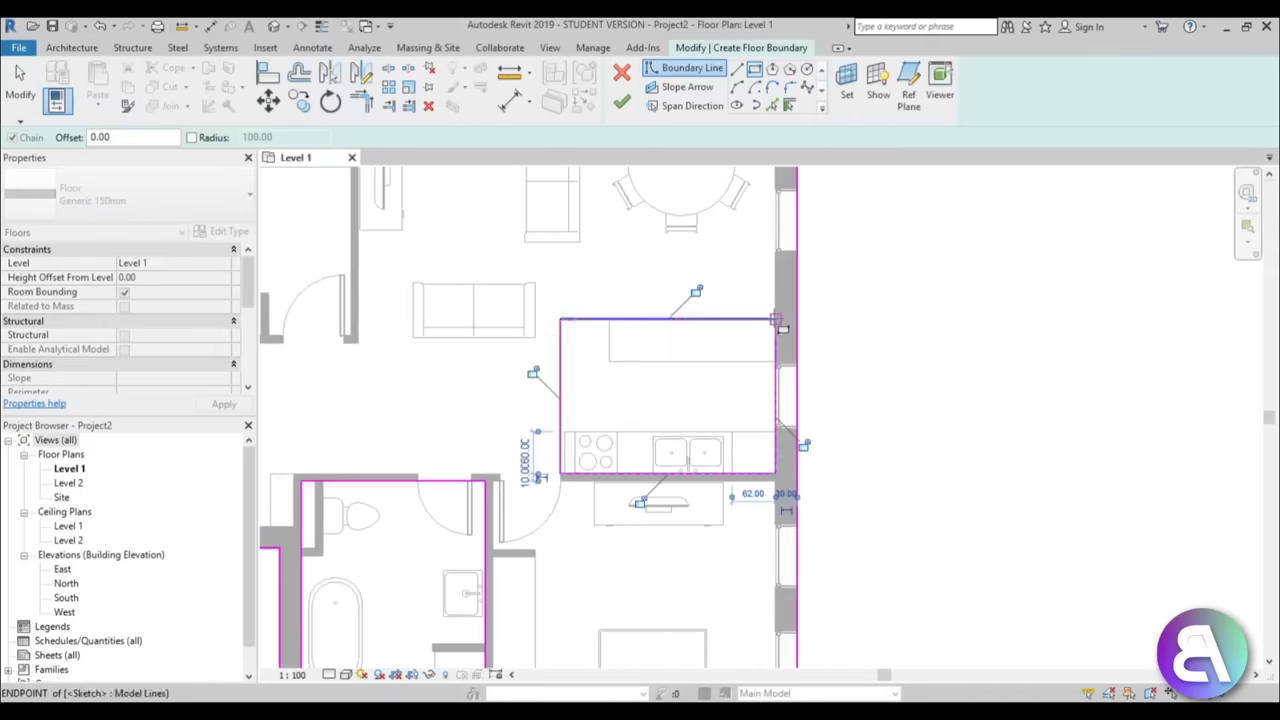
key("Escape")
key("Escape")
scroll(615, 394, "down", 3)
scroll(588, 483, "up", 1)
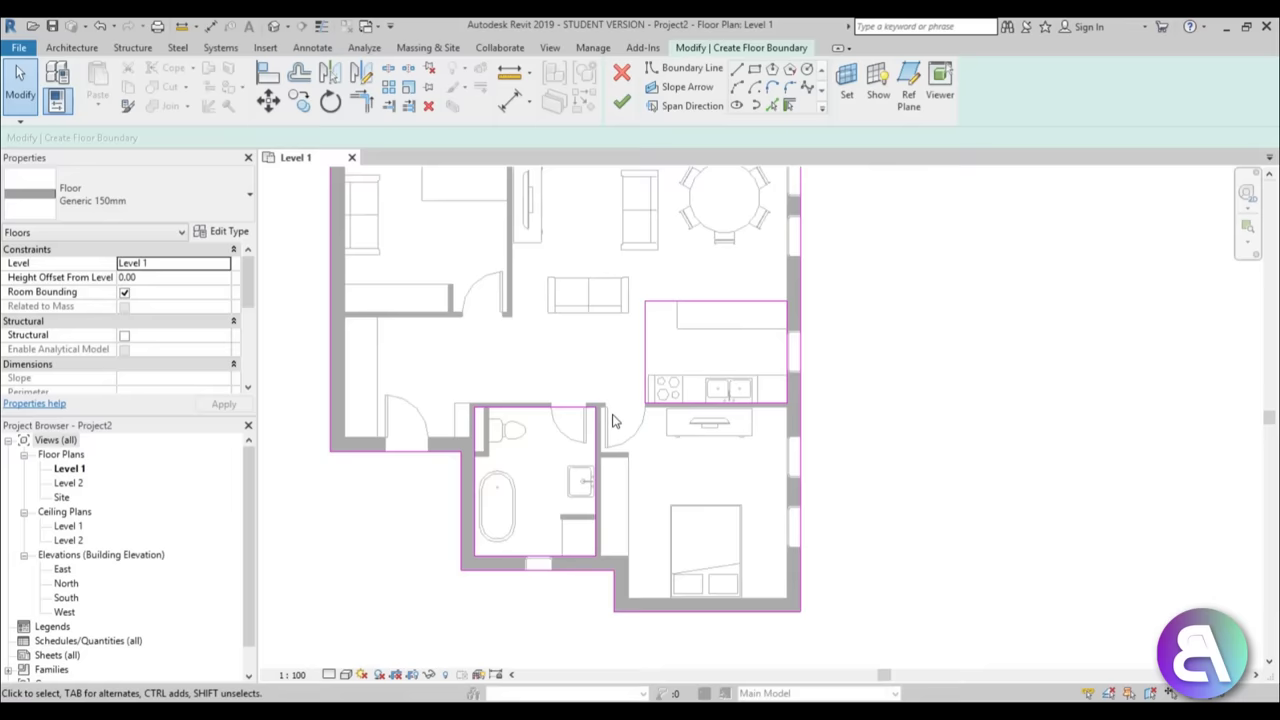
- Move the kitchen boundary's edge beside the stove onto the counter's end and finish the floor sketch
scroll(638, 358, "up", 5)
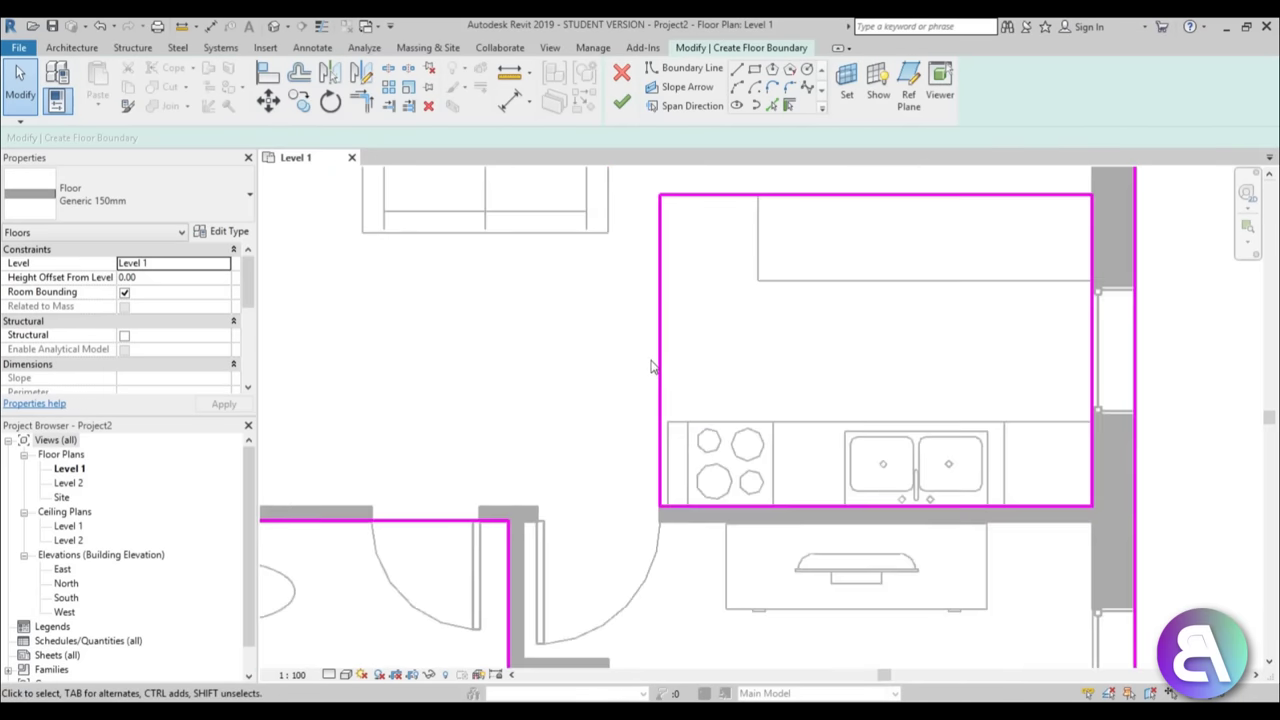
left_click(668, 364)
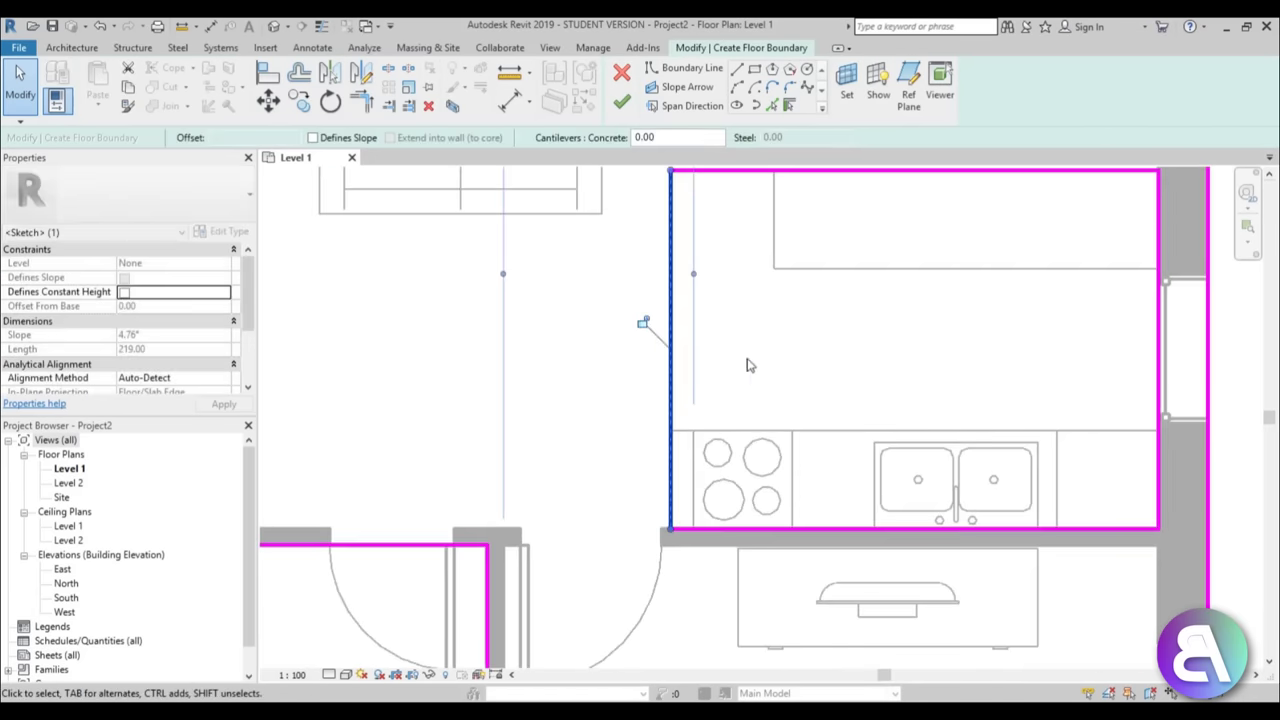
scroll(680, 397, "down", 7)
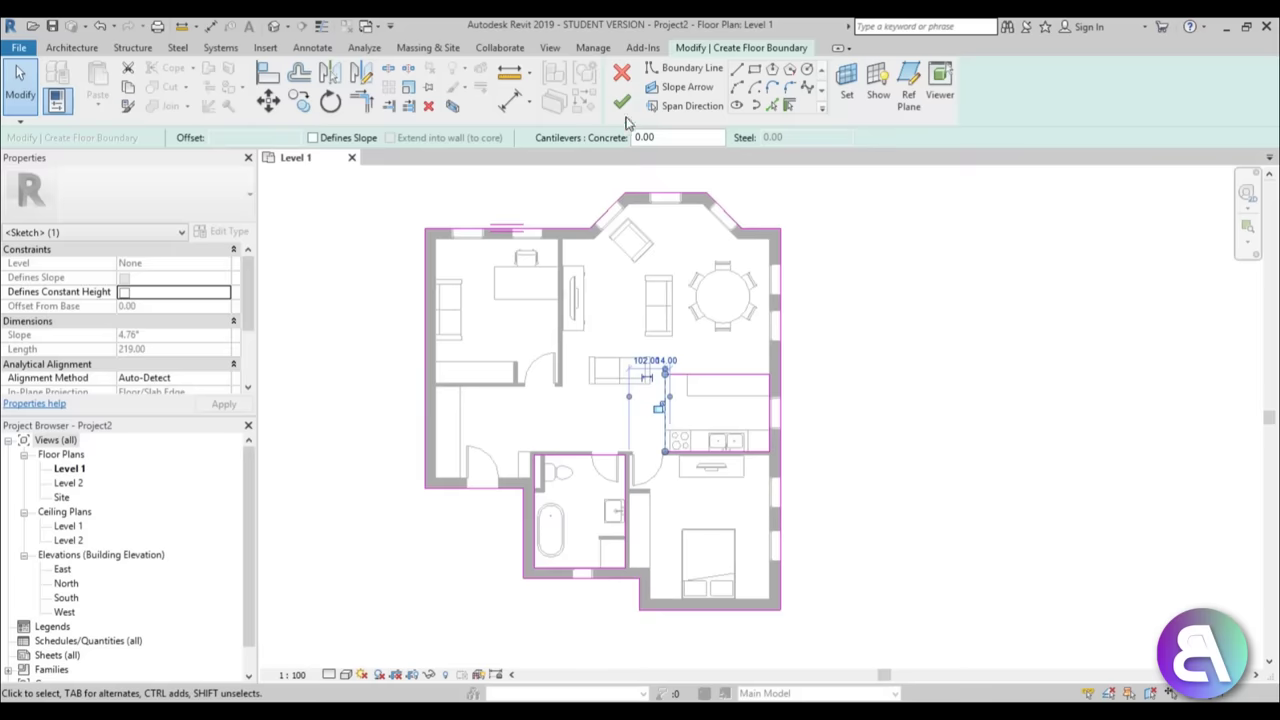
left_click(621, 103)
left_click(884, 392)
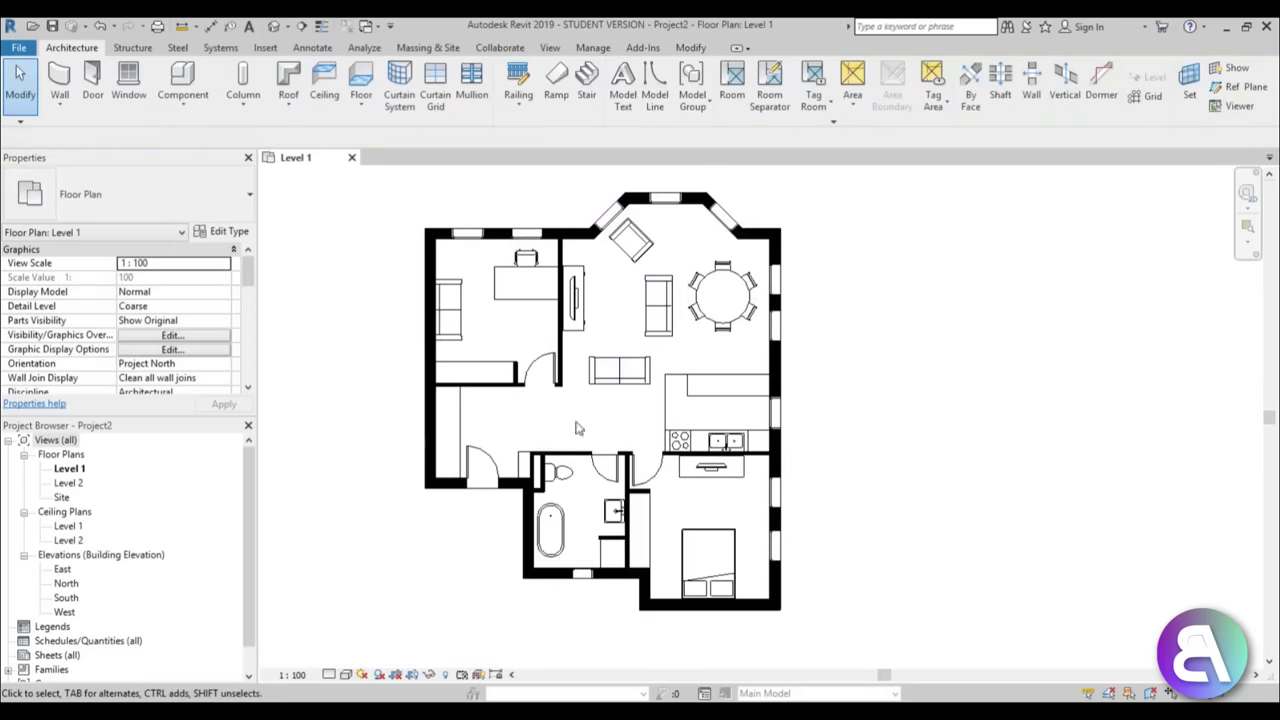
- Start another floor and duplicate the Generic 150mm type as a new type named "bathroom"
left_click(362, 85)
left_click(226, 231)
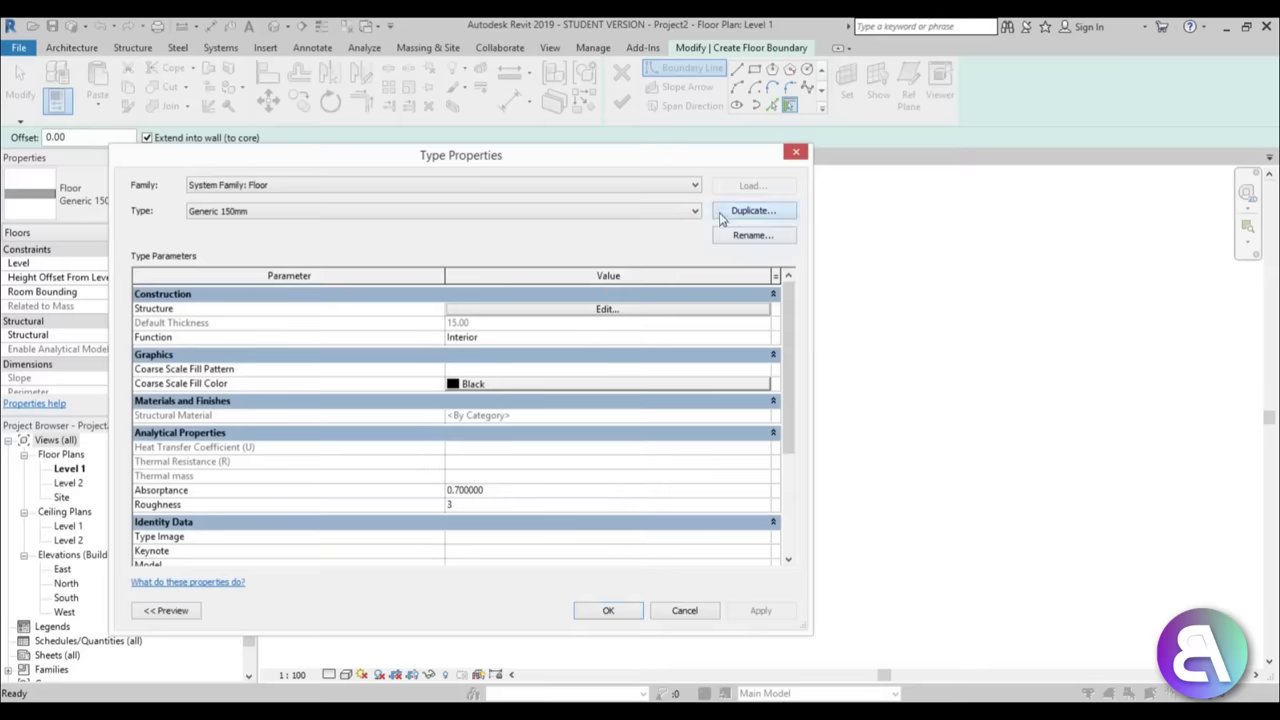
left_click(722, 215)
type("bathroom")
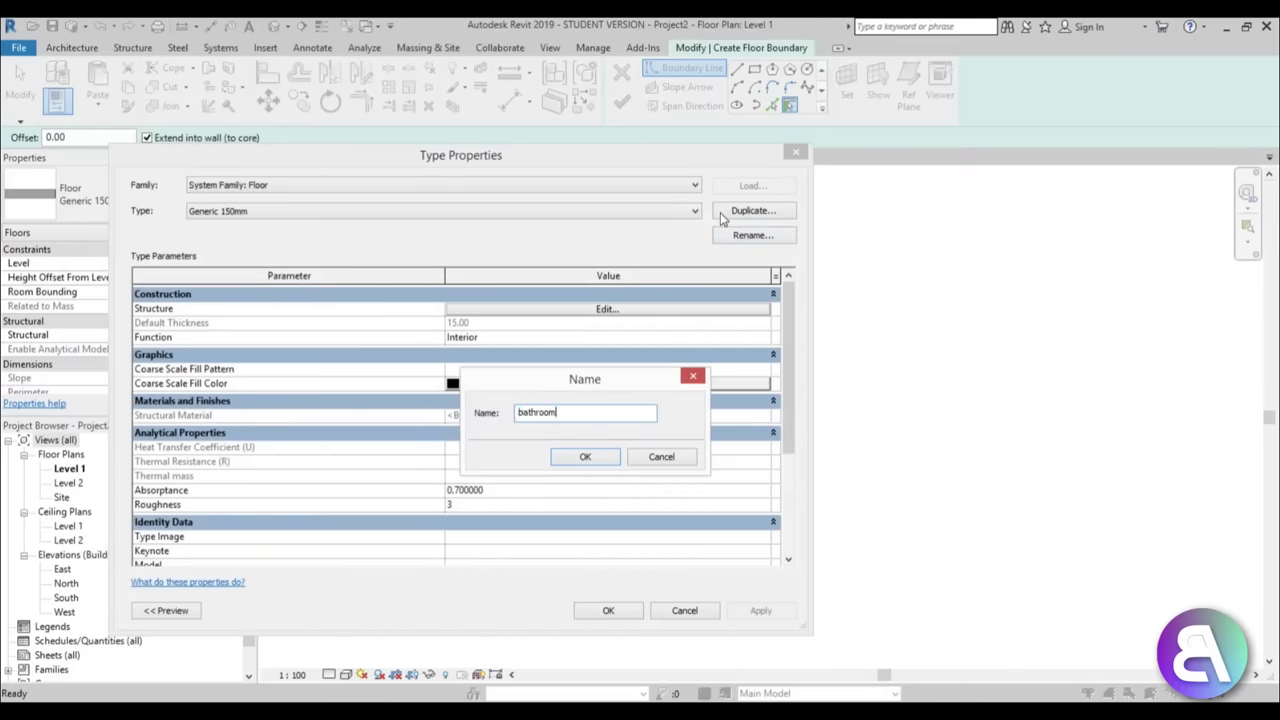
key("Return")
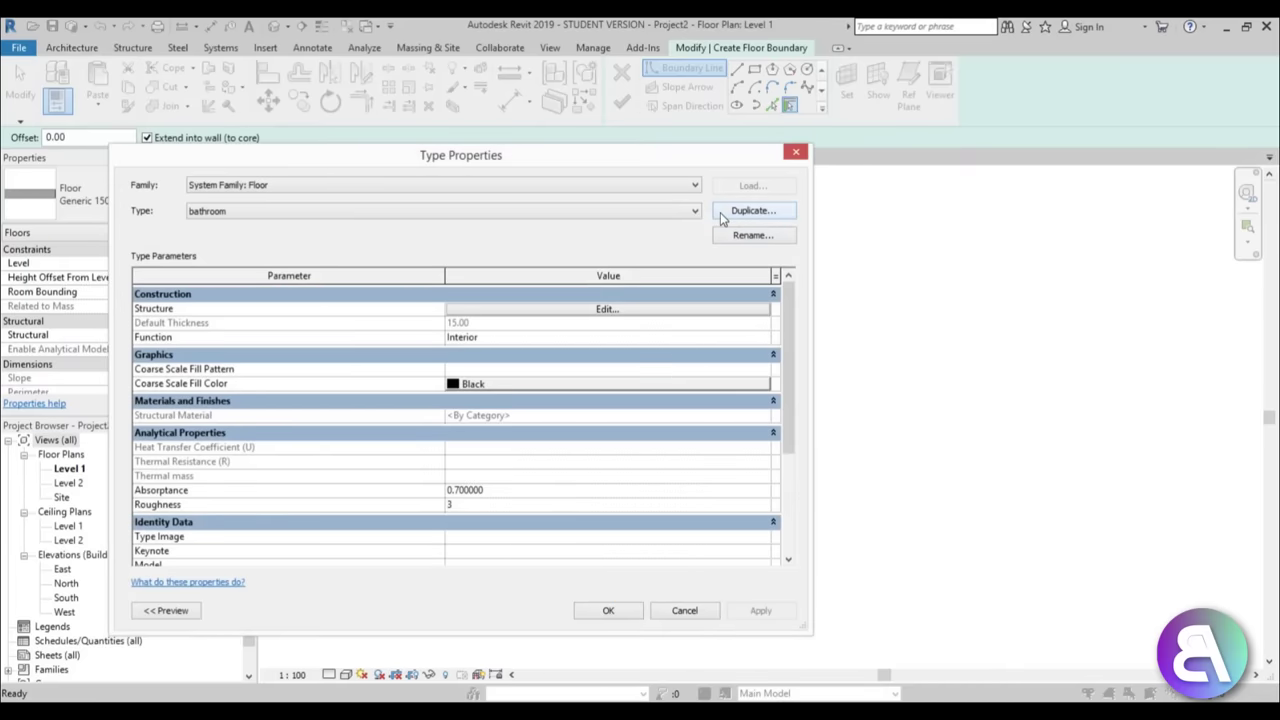
- Assign the Ceramic Tile material from the AEC tile library to the bathroom floor's structure layer, keeping both appearances
left_click(576, 311)
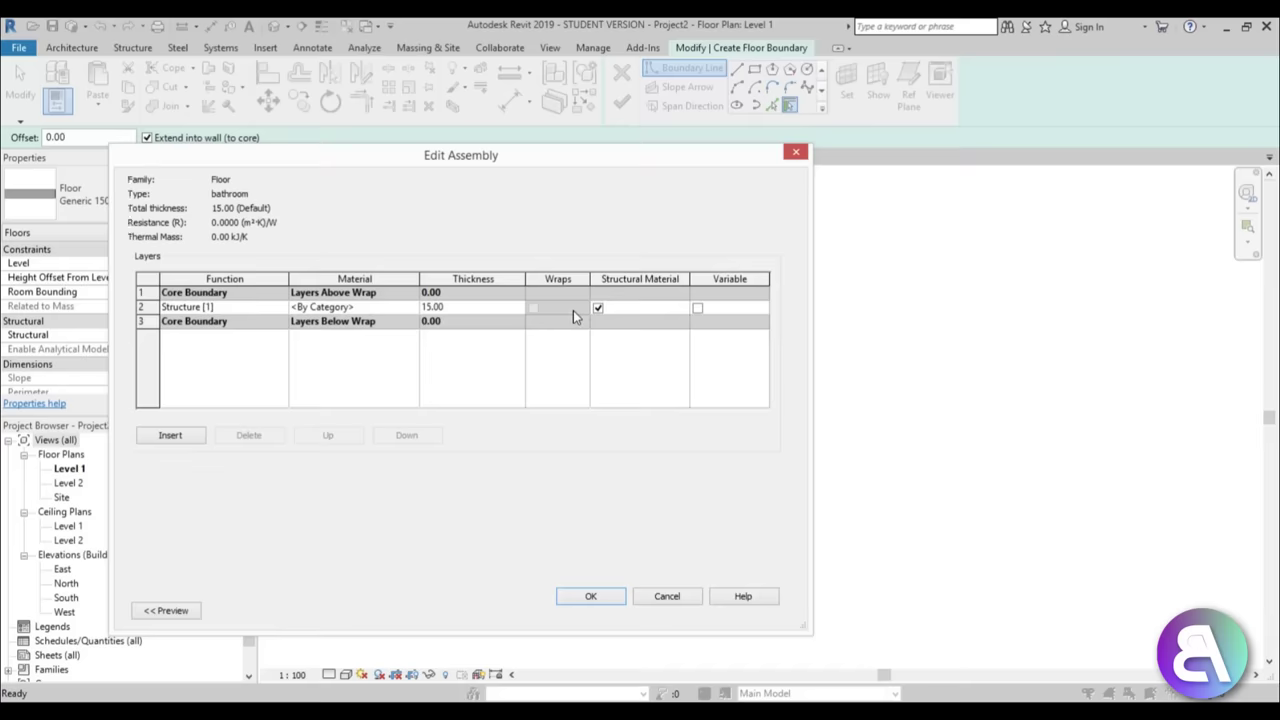
left_click(413, 312)
left_click(414, 310)
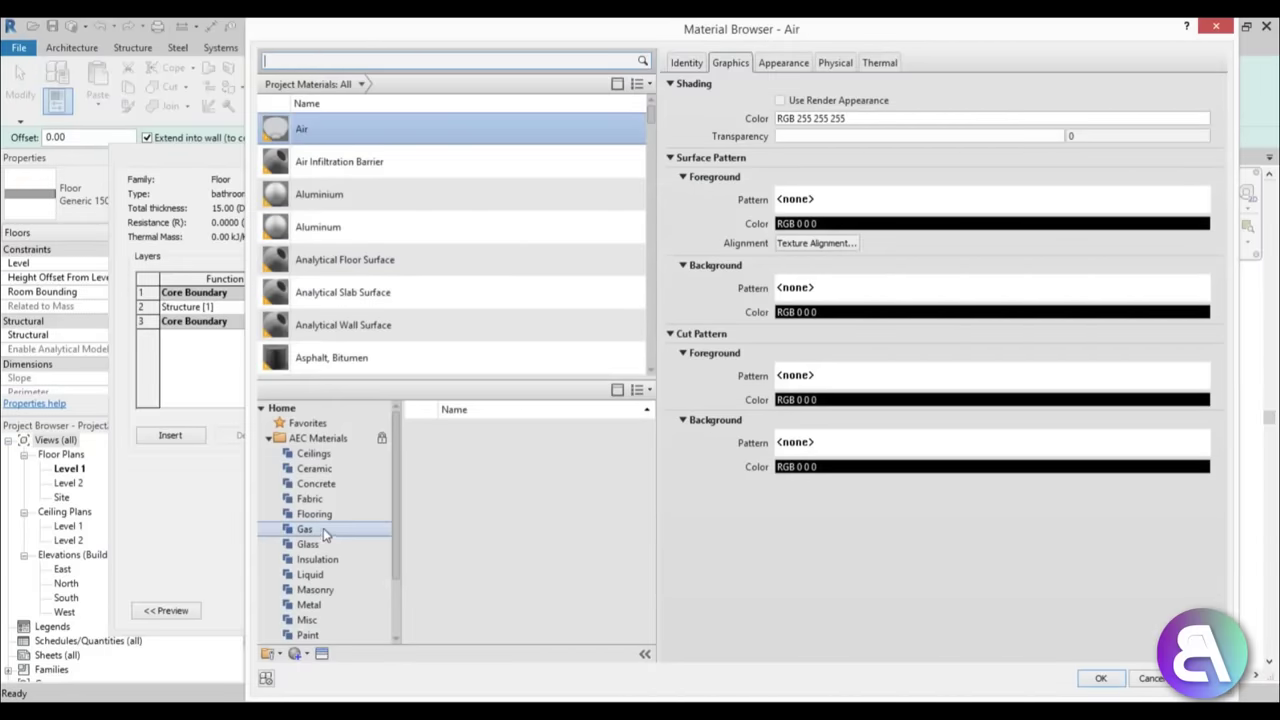
left_click(390, 526)
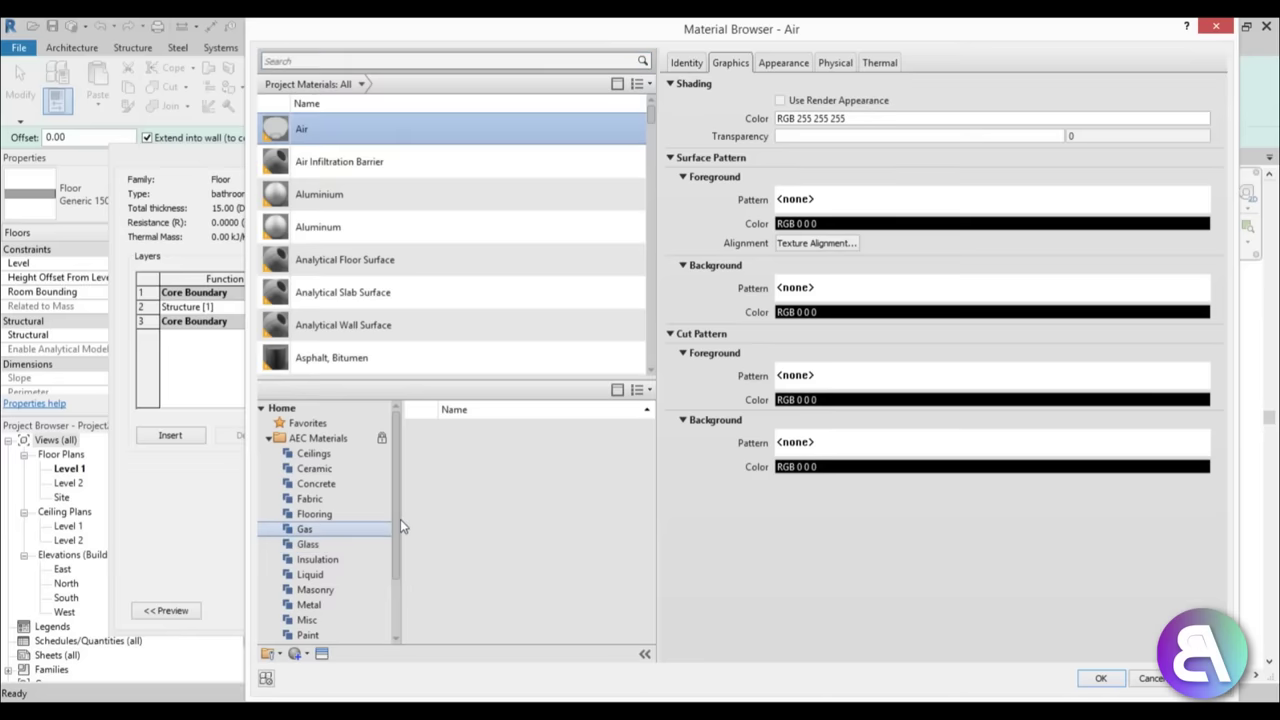
left_click_drag(400, 519, 397, 588)
left_click(325, 620)
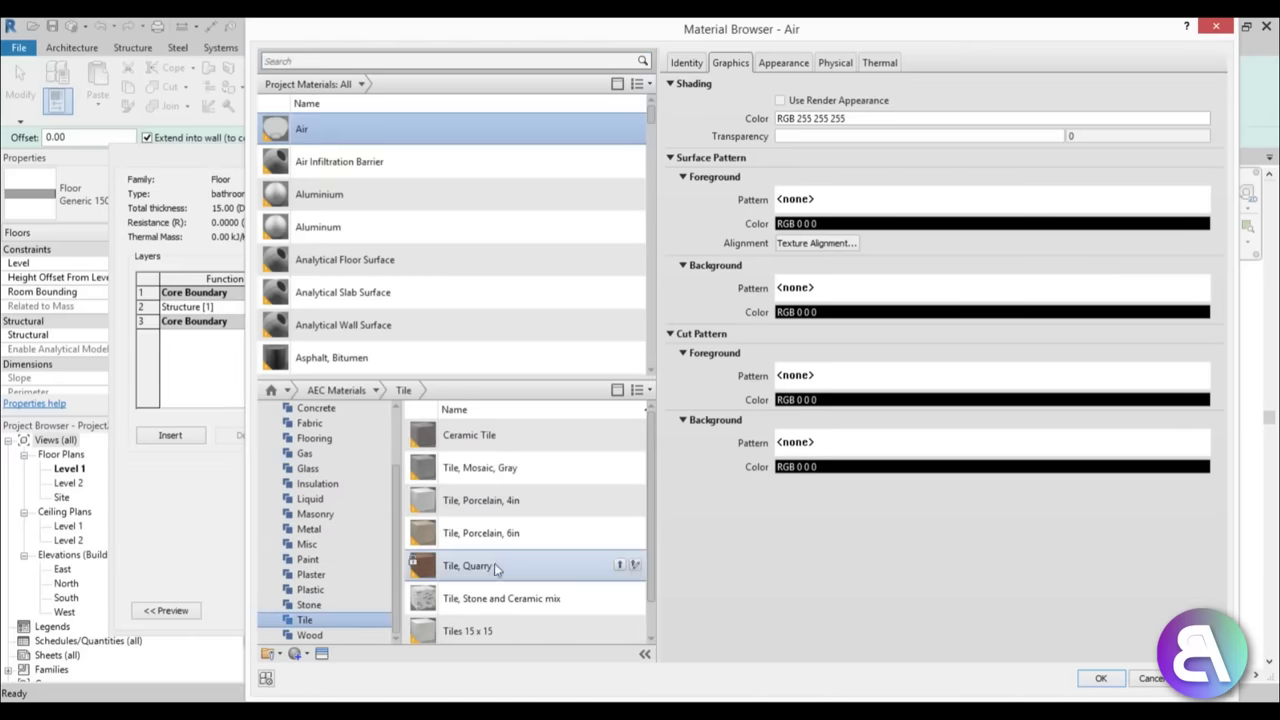
left_click(510, 445)
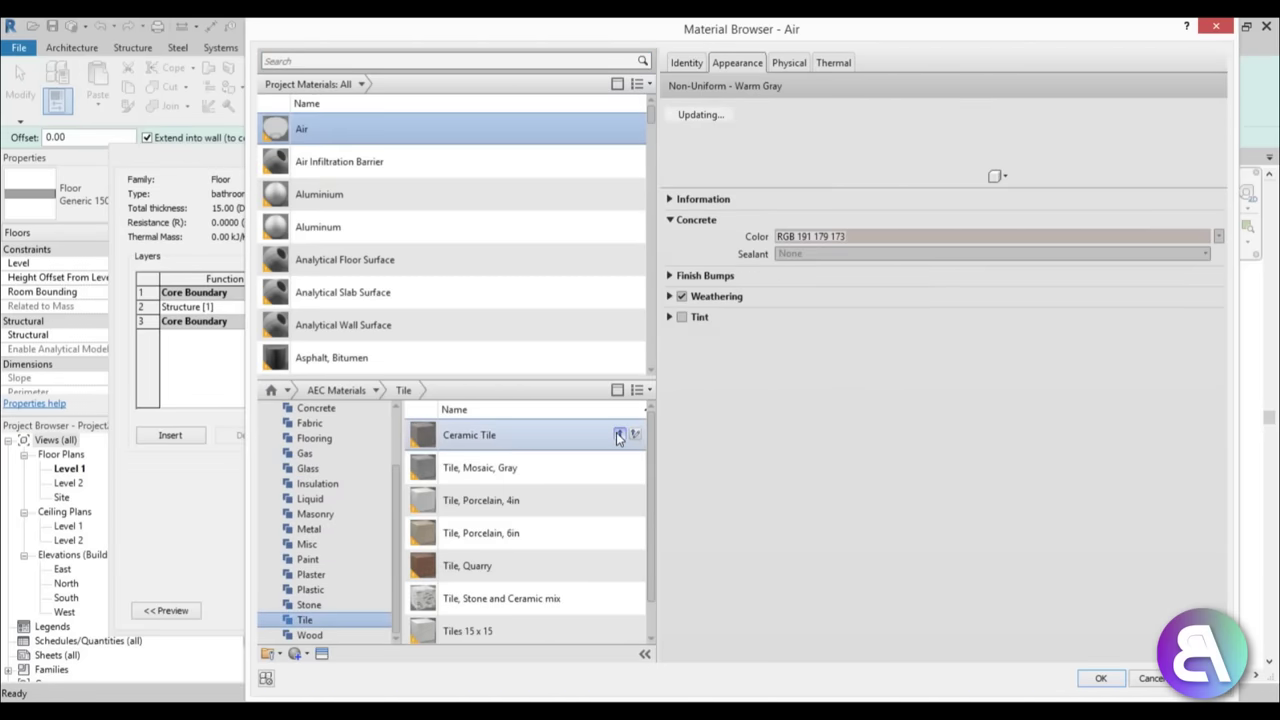
left_click(618, 436)
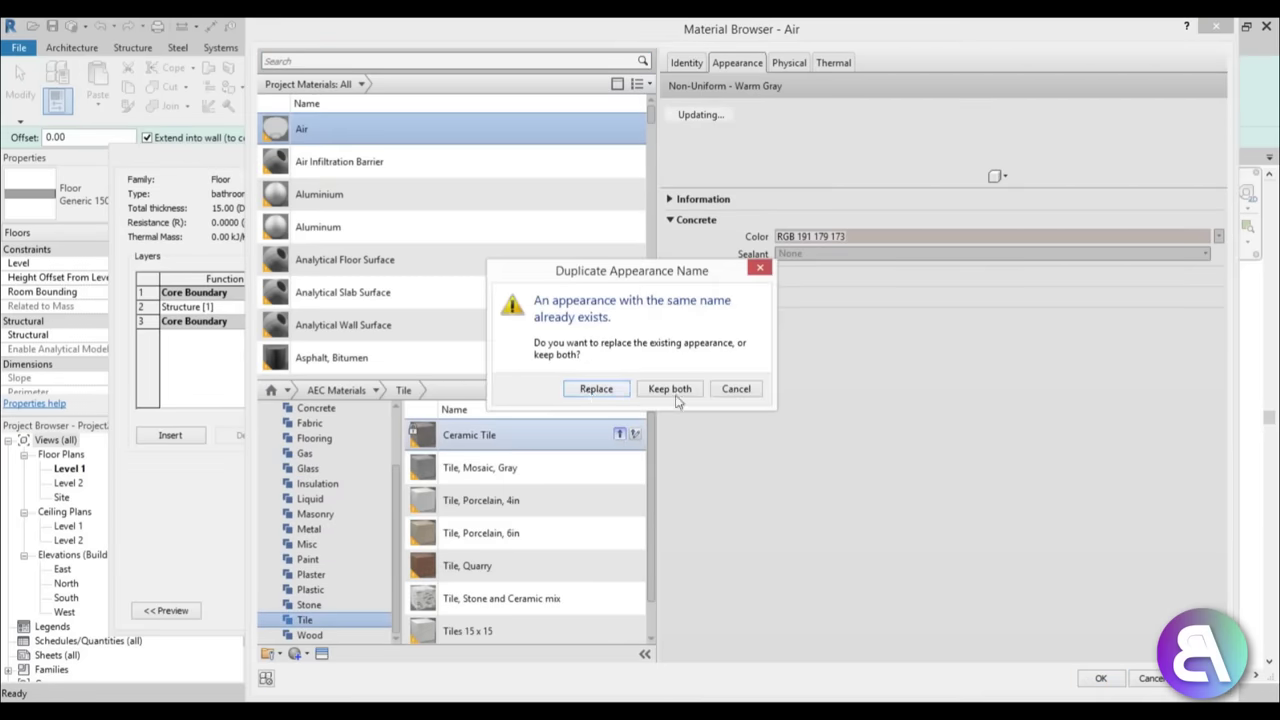
left_click(670, 390)
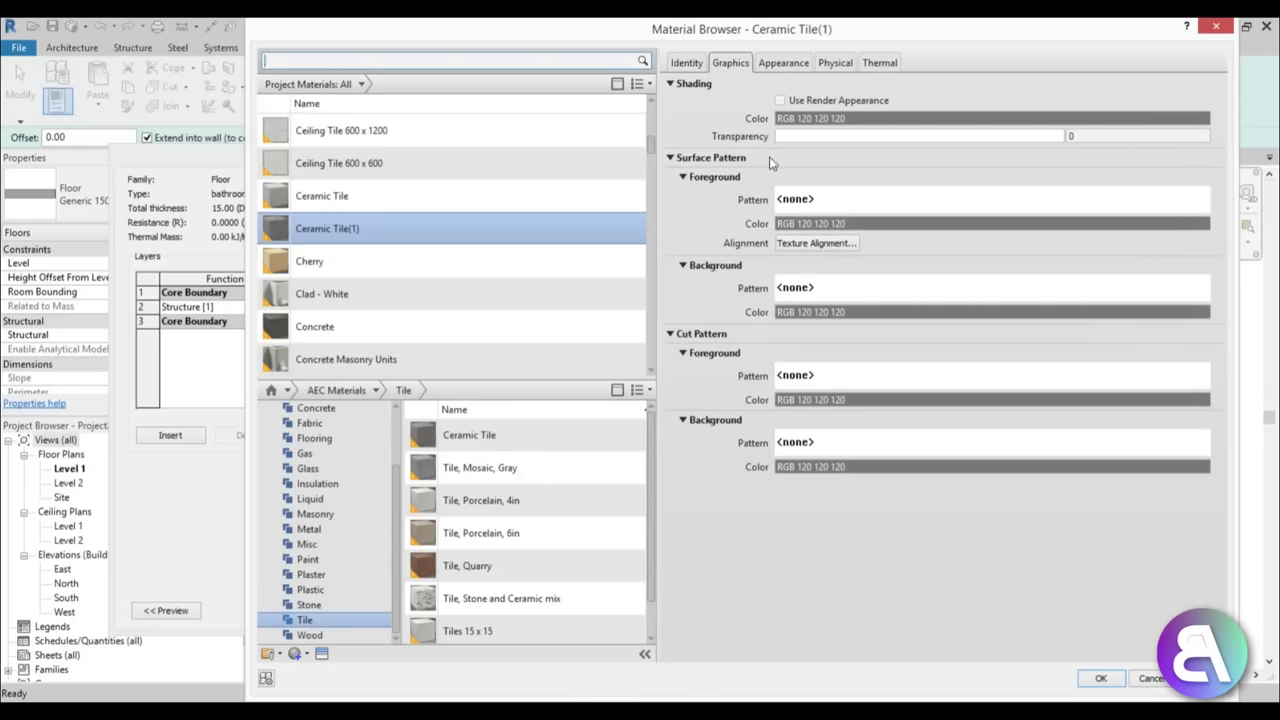
- Set the new ceramic tile material's foreground surface pattern to the Crosshatch drafting pattern
left_click(879, 202)
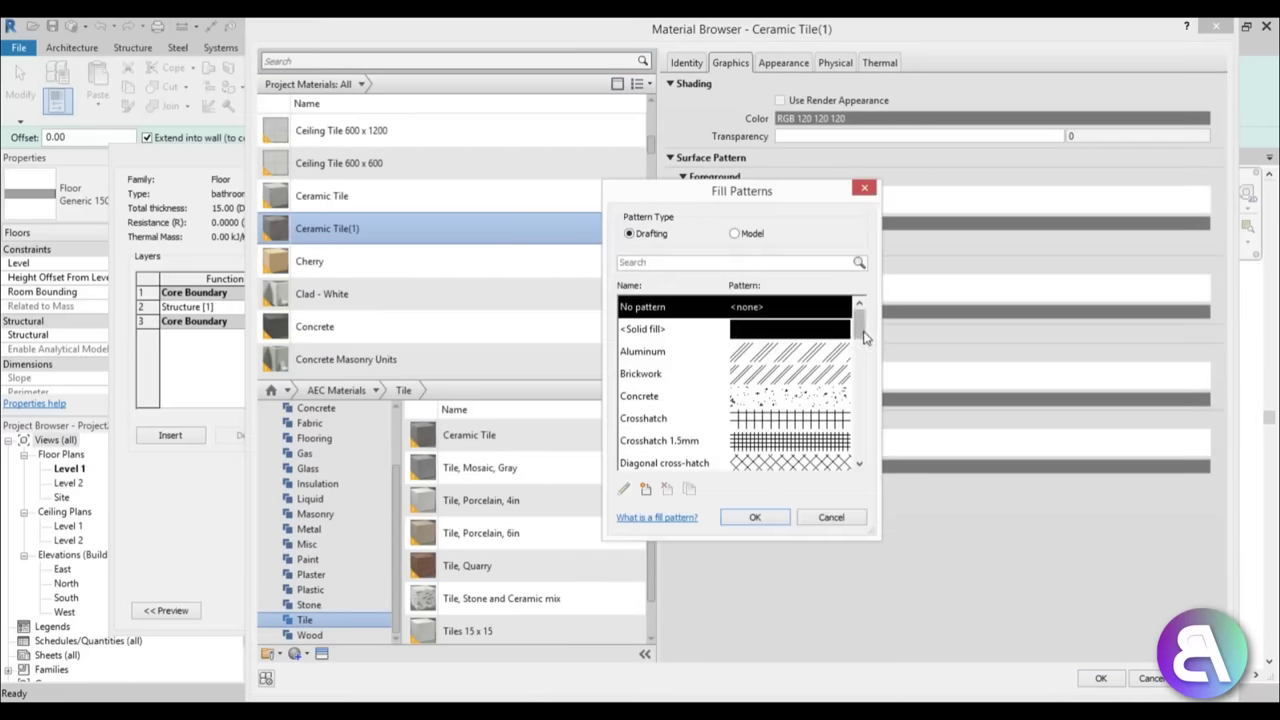
left_click_drag(865, 338, 866, 355)
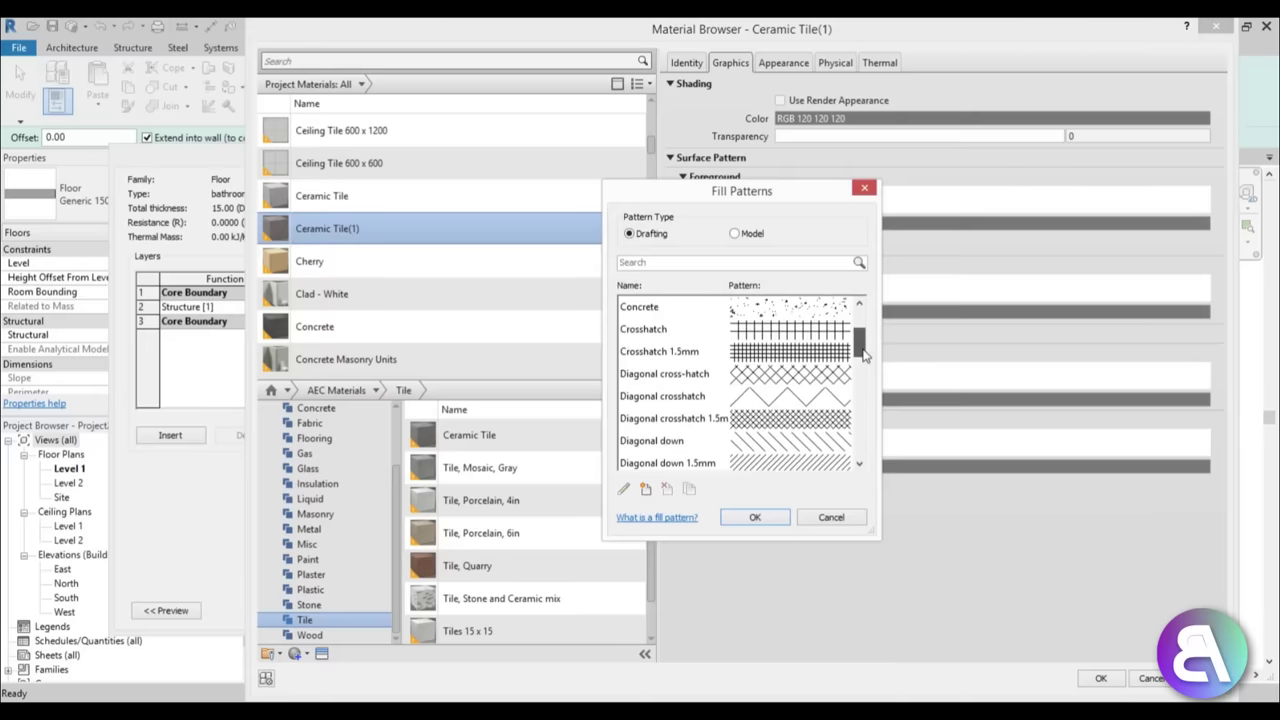
left_click(766, 336)
scroll(785, 403, "down", 10)
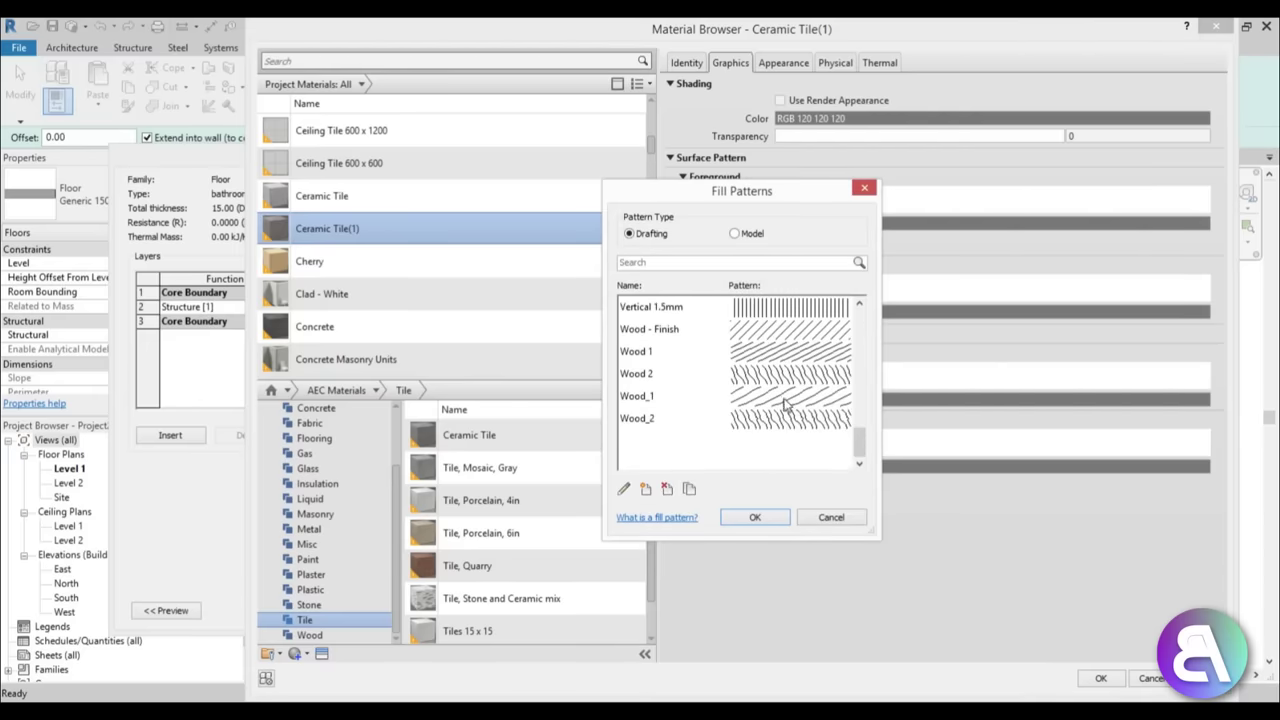
scroll(787, 400, "up", 10)
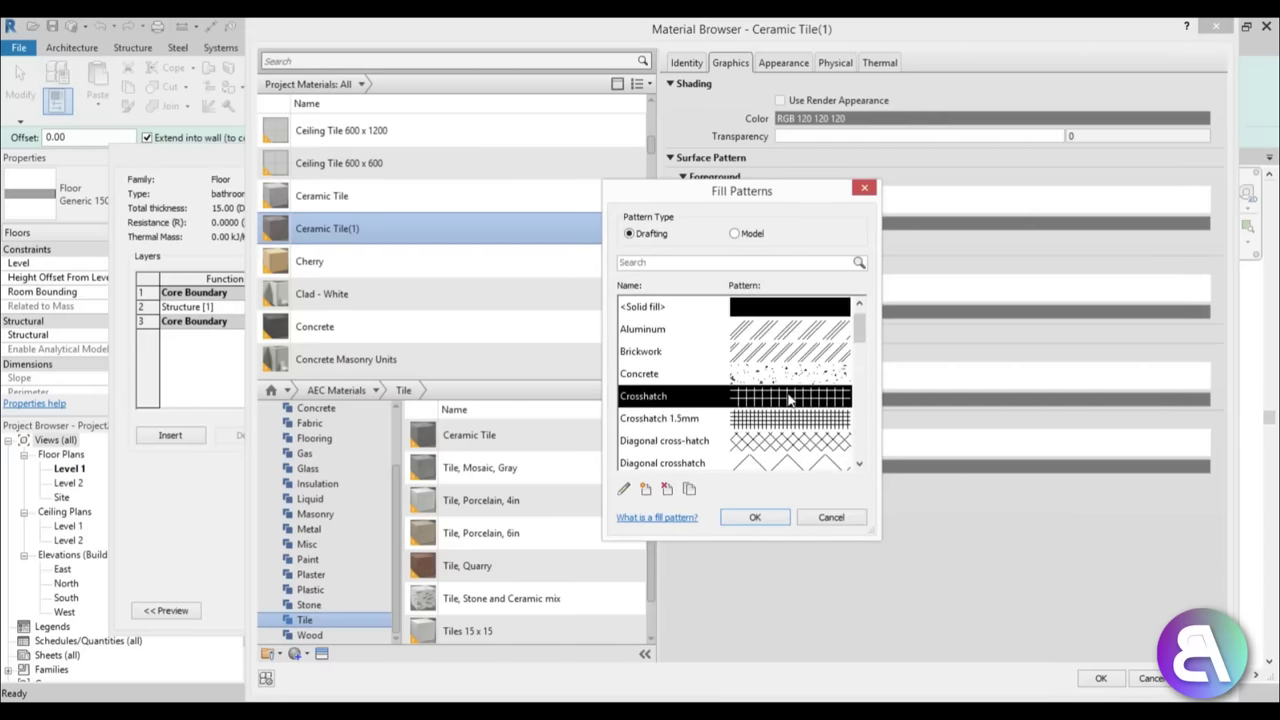
double_click(766, 398)
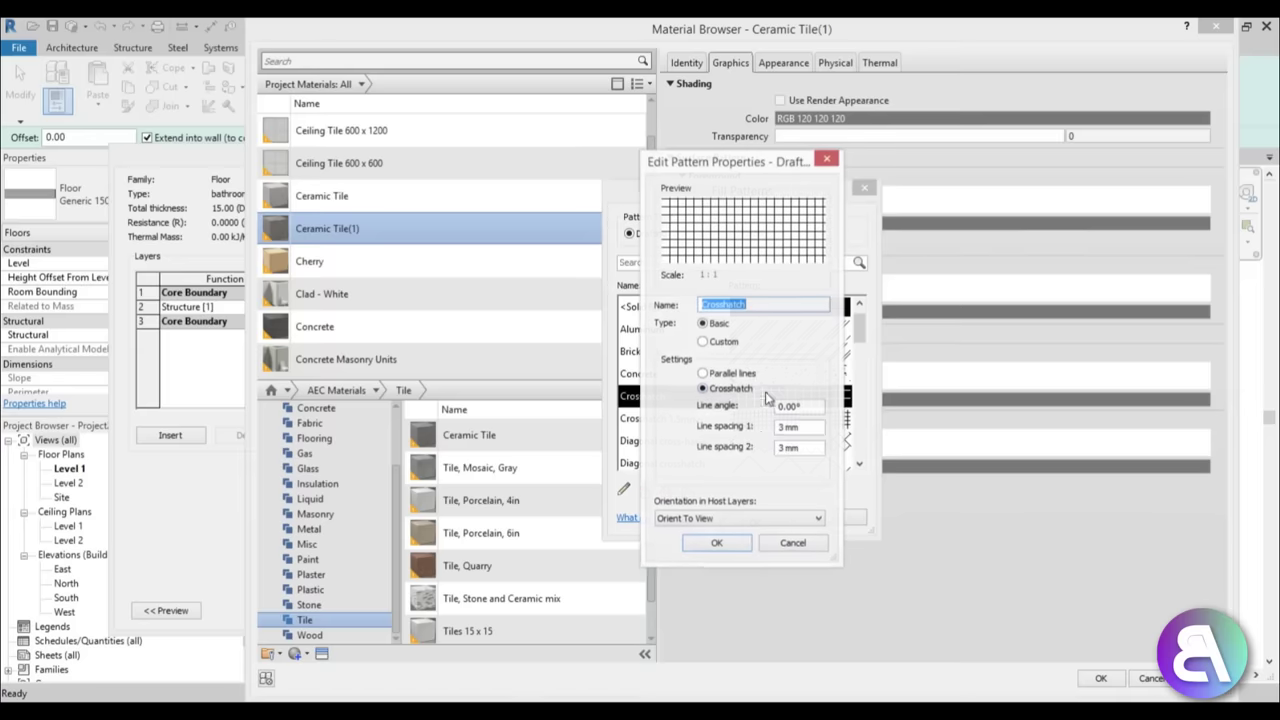
left_click(716, 544)
left_click(752, 518)
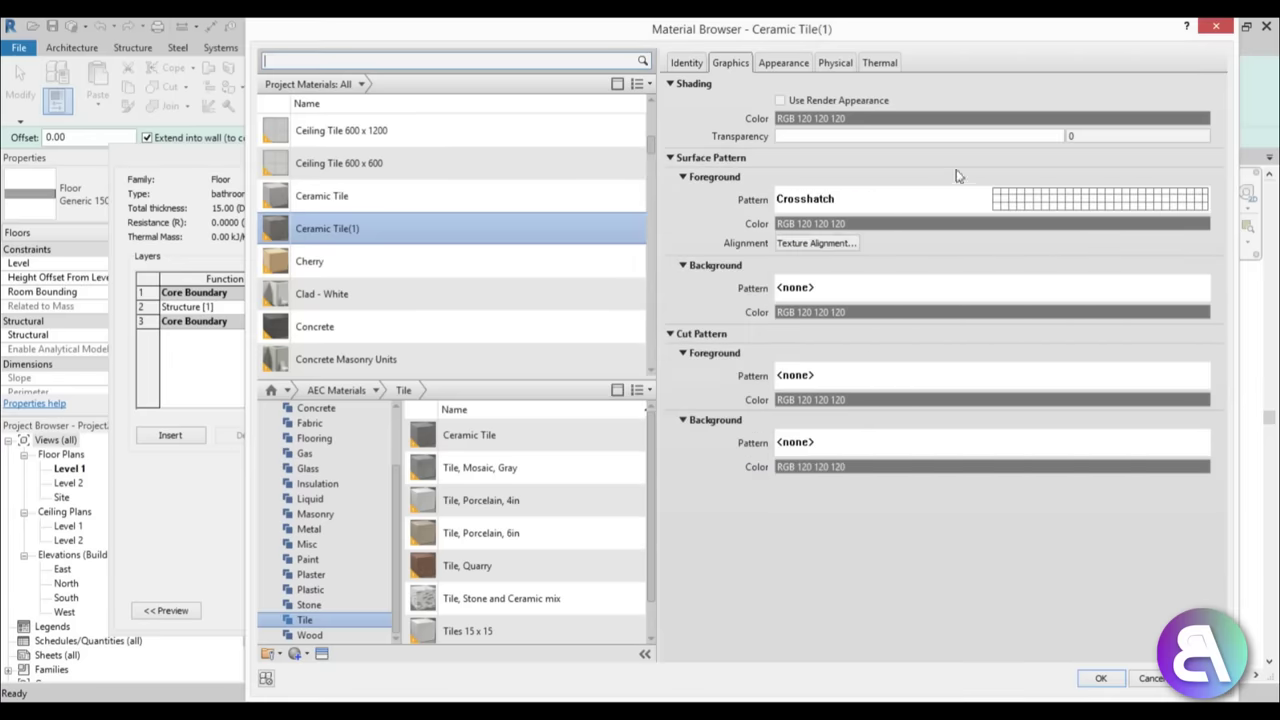
- Set the foreground surface pattern's color to RGB 155-155-155 and accept the material, layer structure and bathroom floor type
left_click(866, 224)
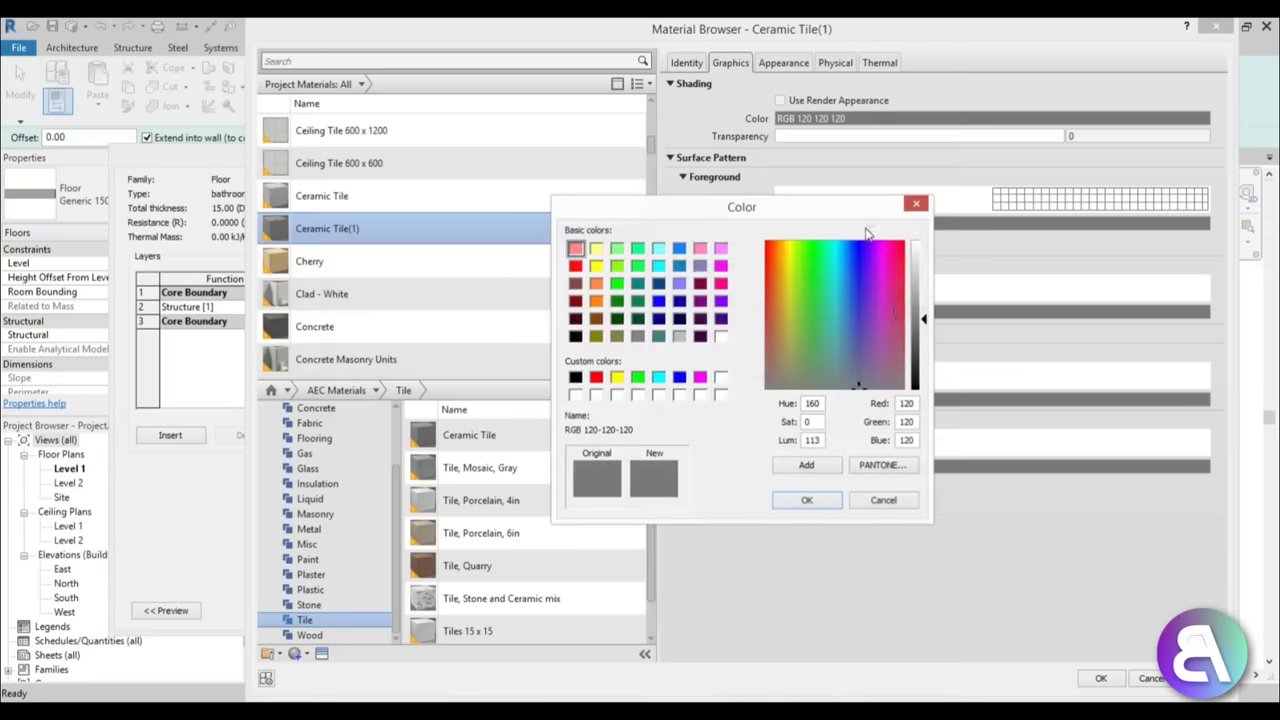
left_click_drag(926, 320, 926, 300)
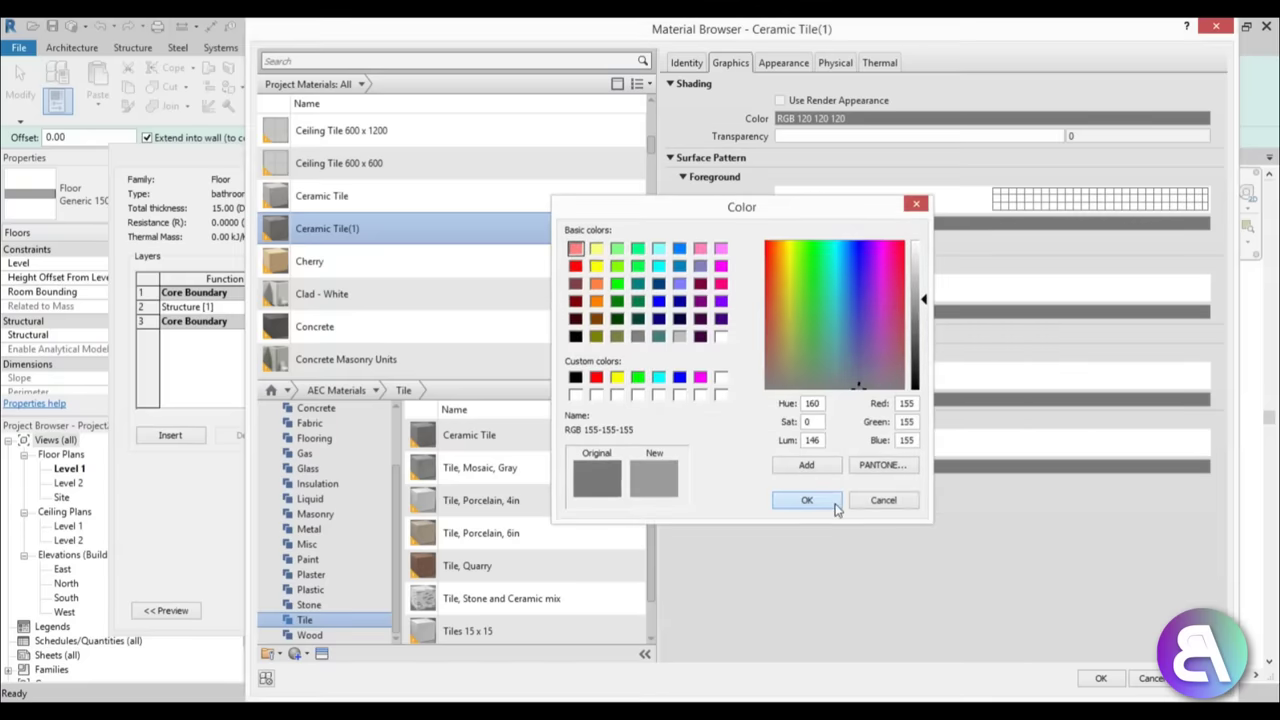
left_click(807, 500)
left_click(1100, 679)
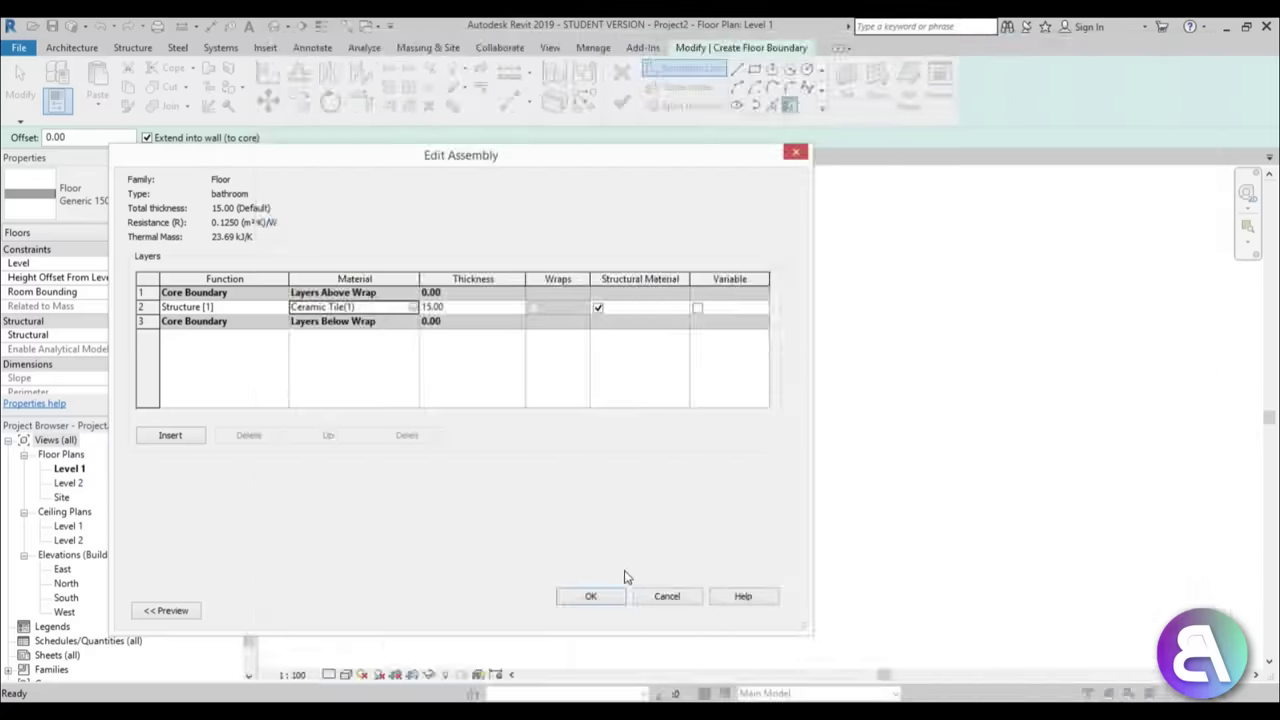
left_click(591, 597)
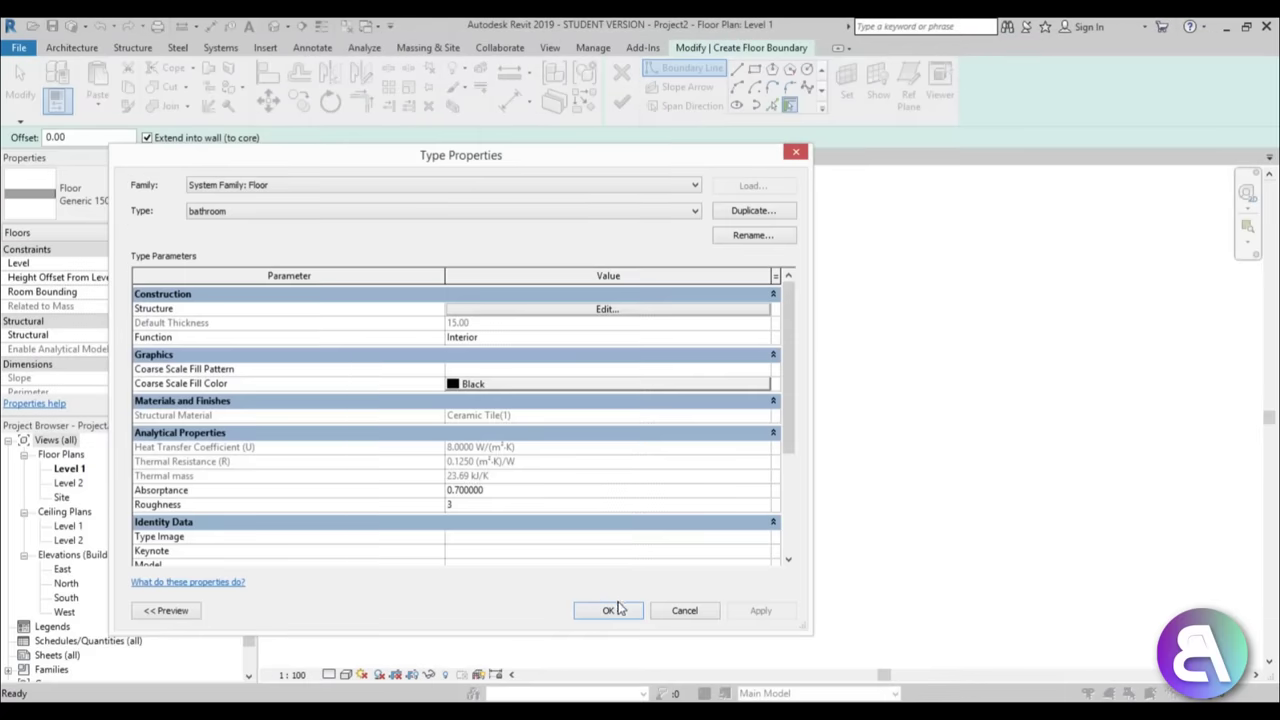
left_click(612, 610)
- Draw a rectangular floor boundary along the bathroom's inner wall faces and finish the floor sketch
scroll(614, 443, "up", 5)
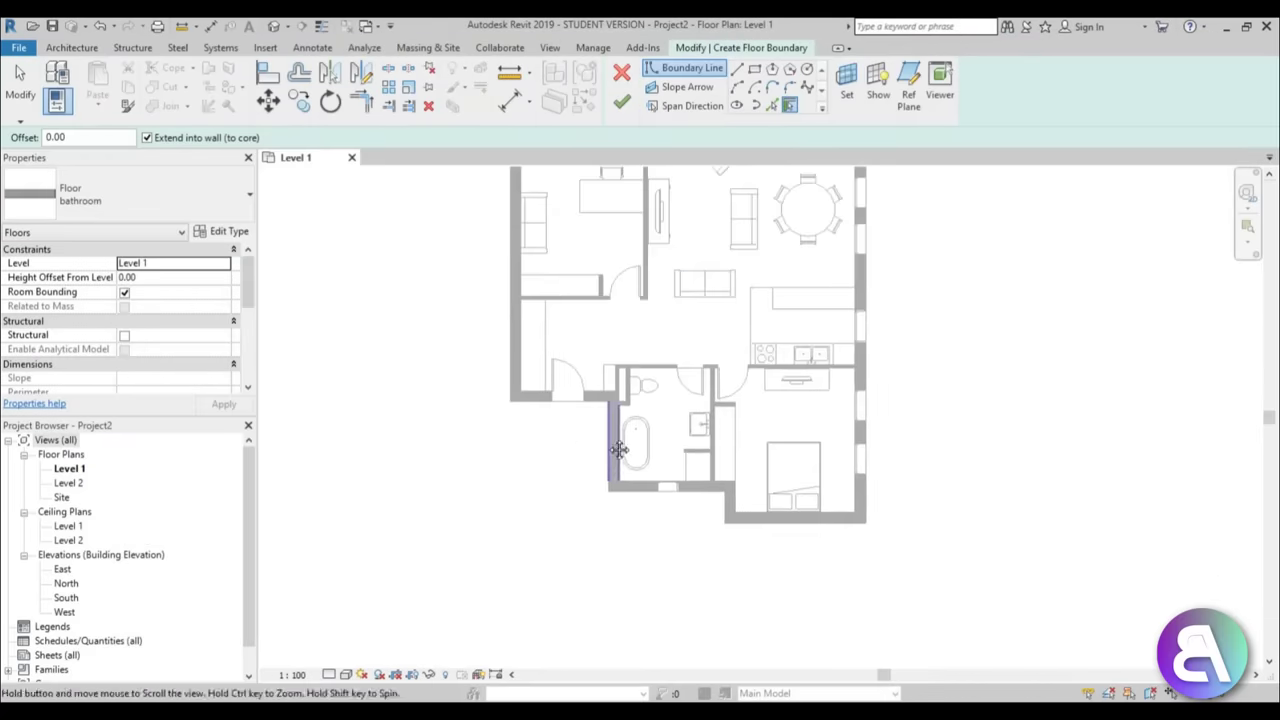
left_click(755, 69)
left_click(643, 331)
left_click(769, 495)
left_click(621, 101)
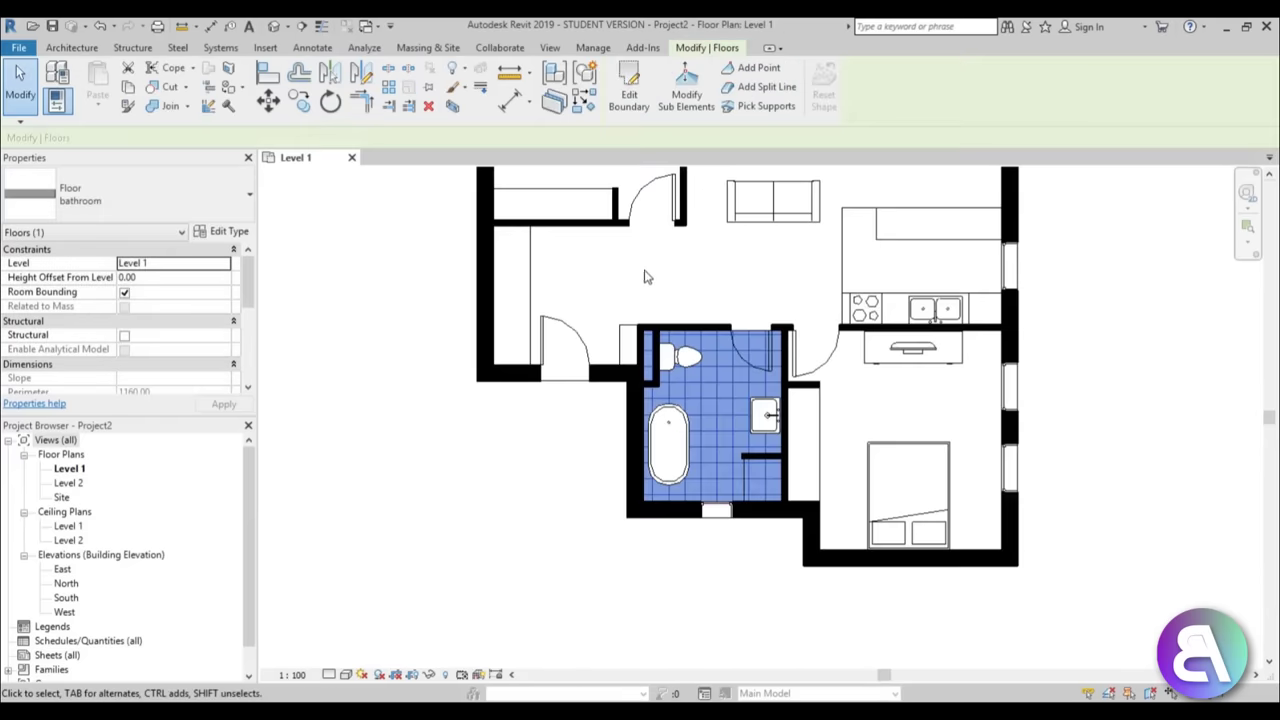
left_click(560, 502)
scroll(720, 430, "up", 4)
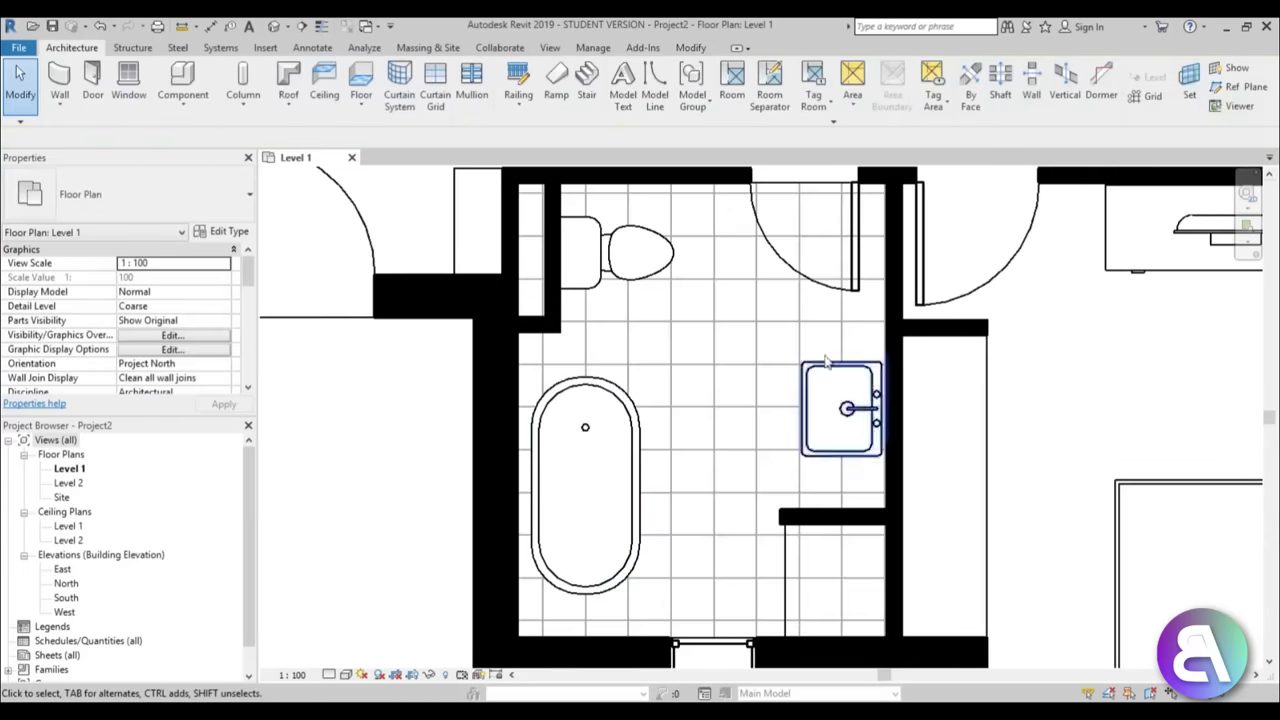
scroll(726, 418, "down", 3)
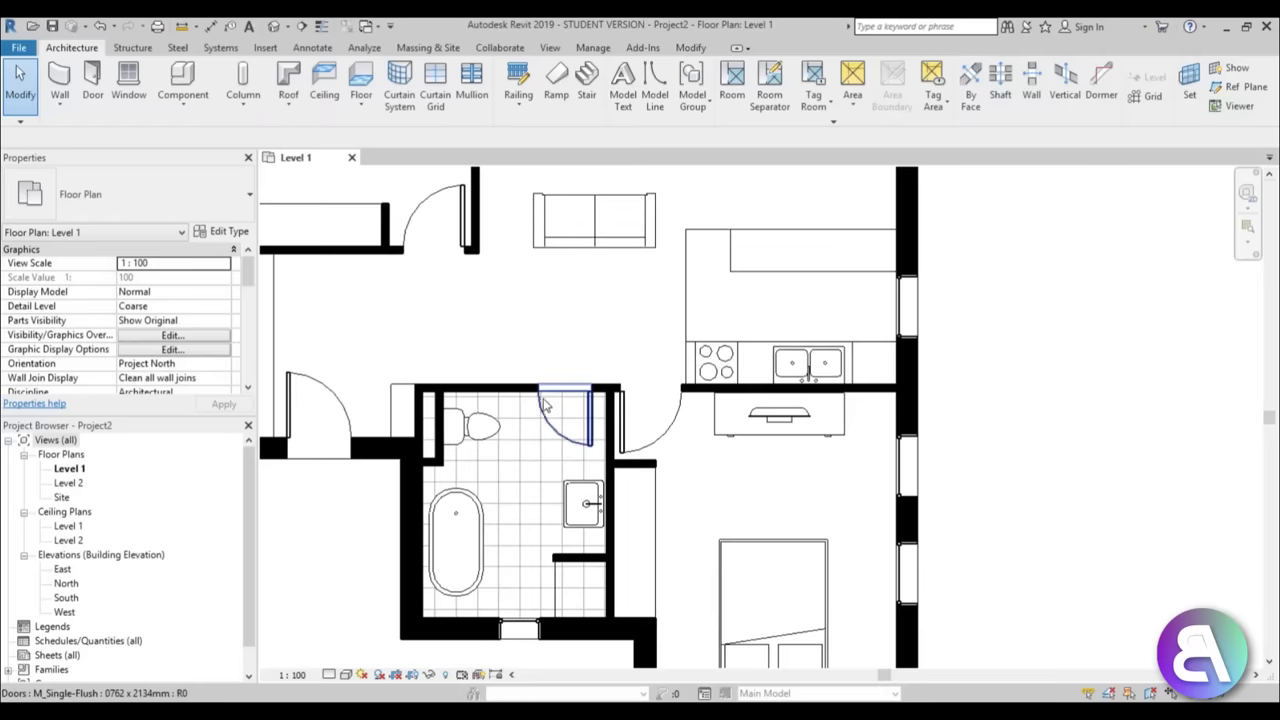
- Edit the bathroom floor's boundary, adding a second rectangle that fills the kitchen cutout up to the exterior wall, and finish the sketch
left_click(558, 408)
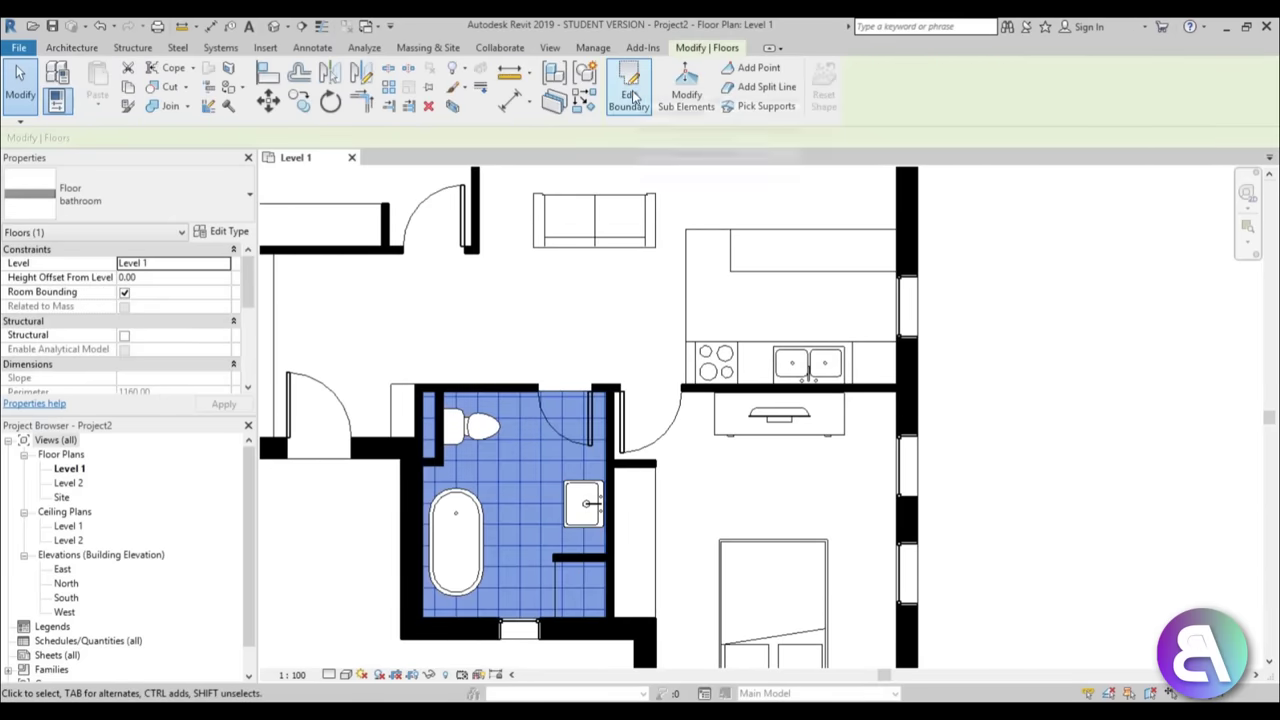
left_click(640, 92)
scroll(644, 336, "up", 2)
left_click(754, 68)
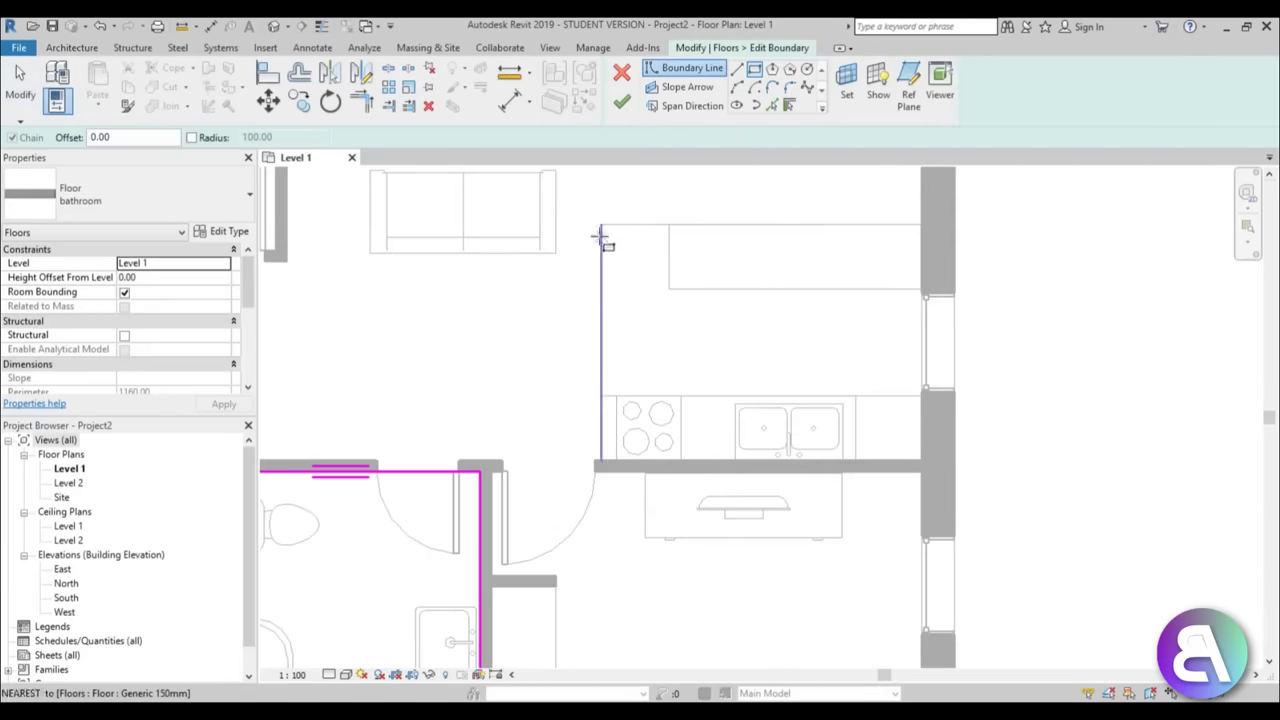
left_click(921, 464)
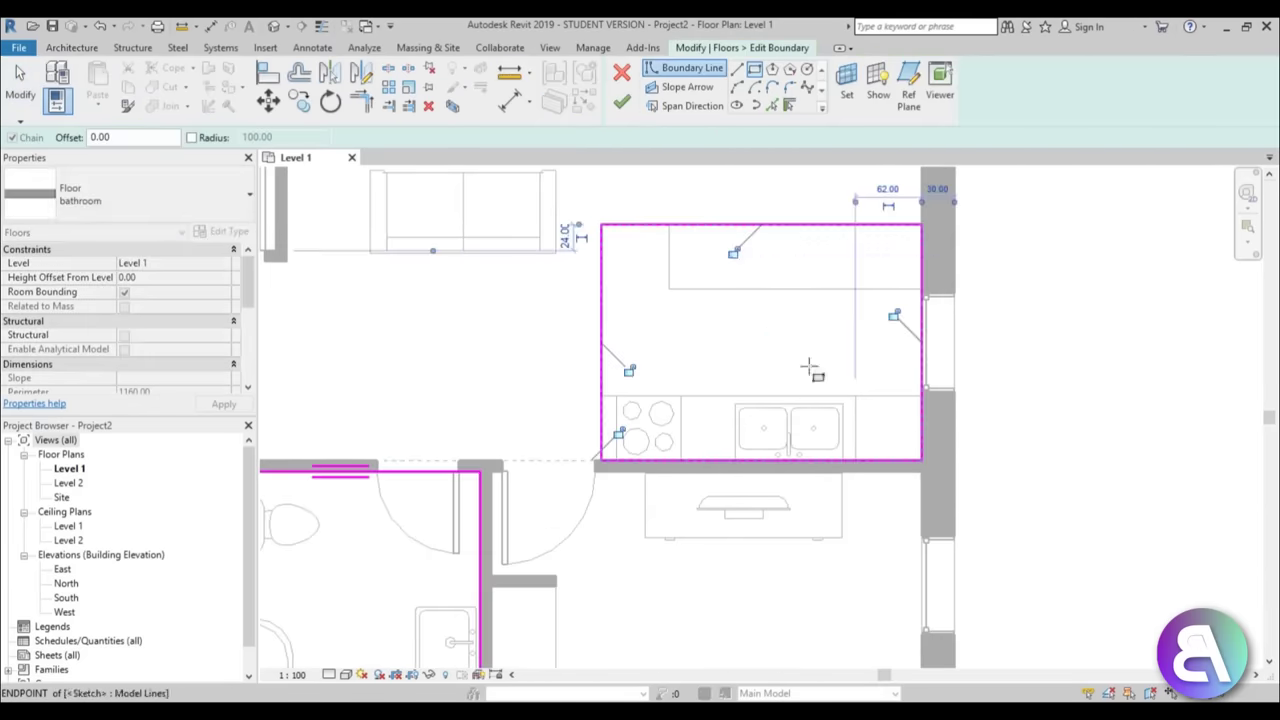
left_click(621, 101)
scroll(677, 290, "down", 3)
left_click(546, 498)
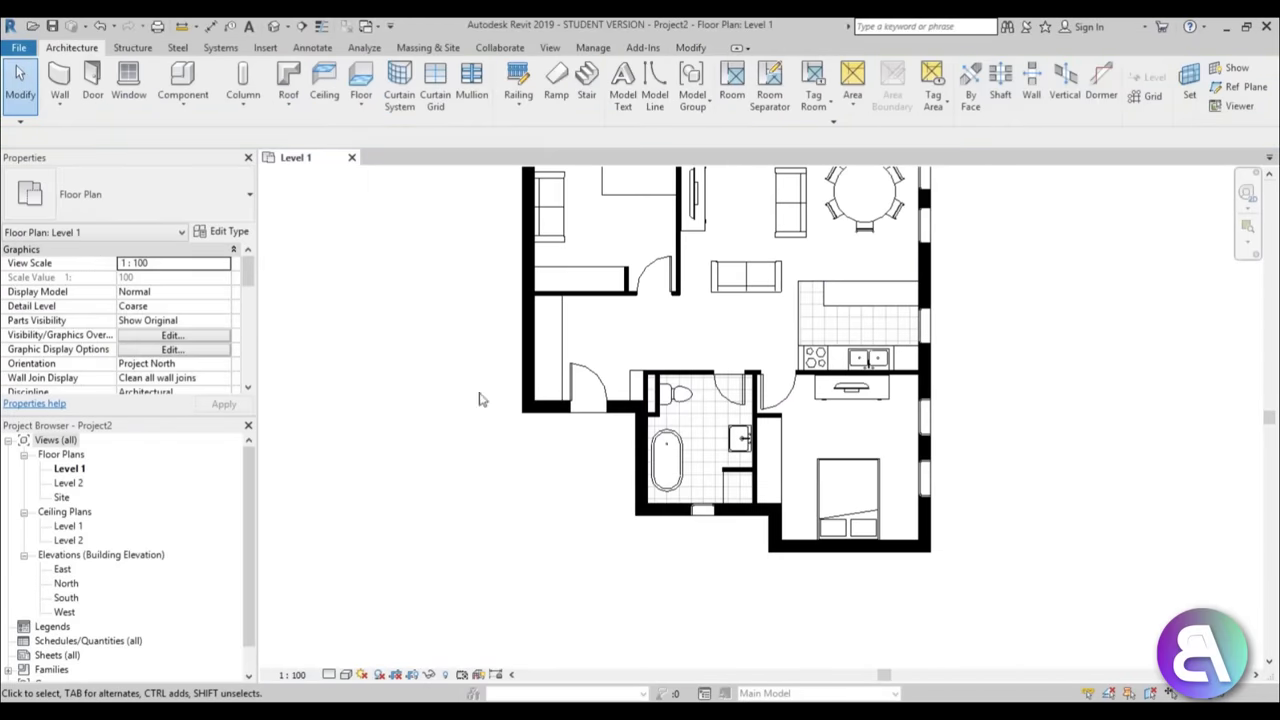
- Start another floor and duplicate the bathroom type as a new type named "bathroom 2"
scroll(585, 485, "up", 2)
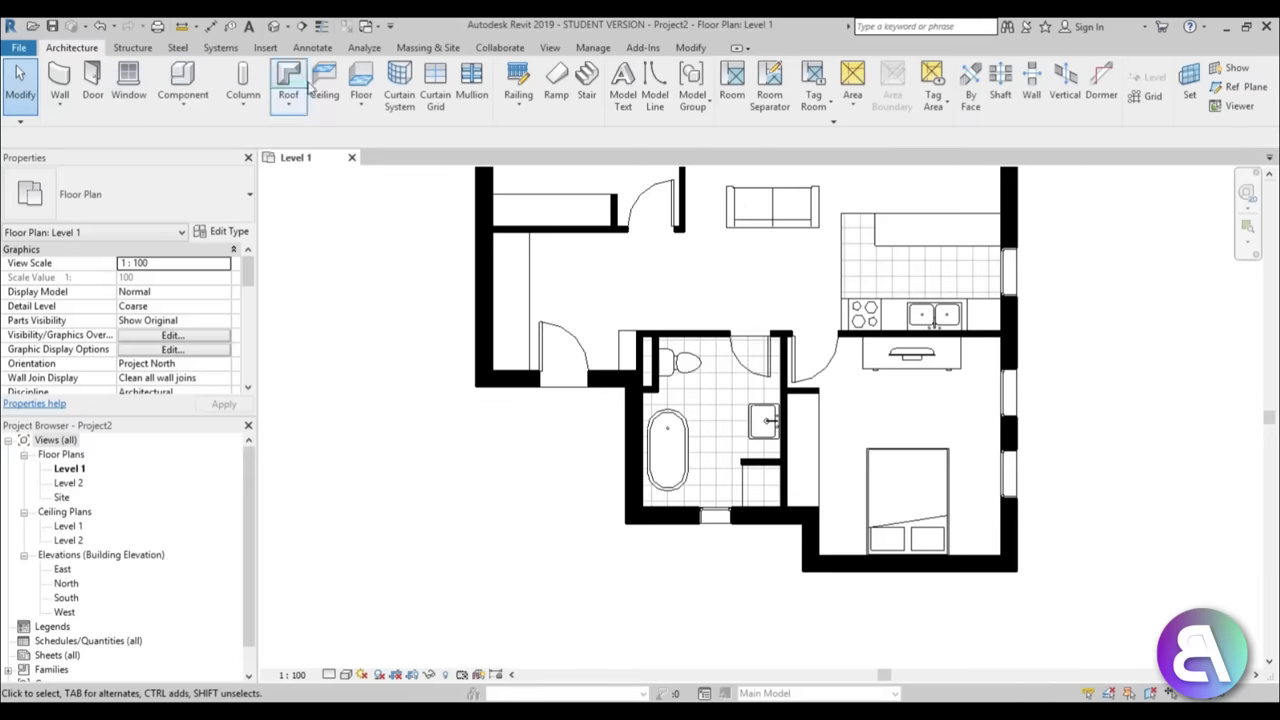
left_click(360, 84)
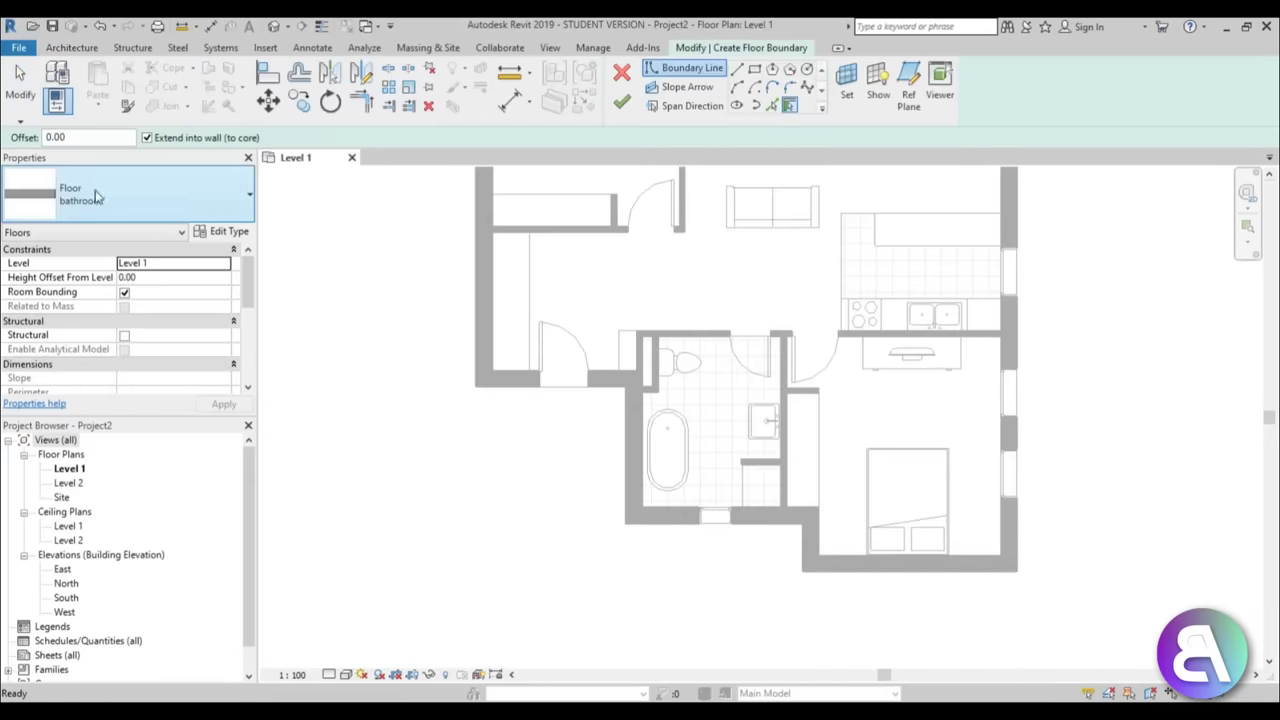
left_click(225, 233)
left_click(750, 210)
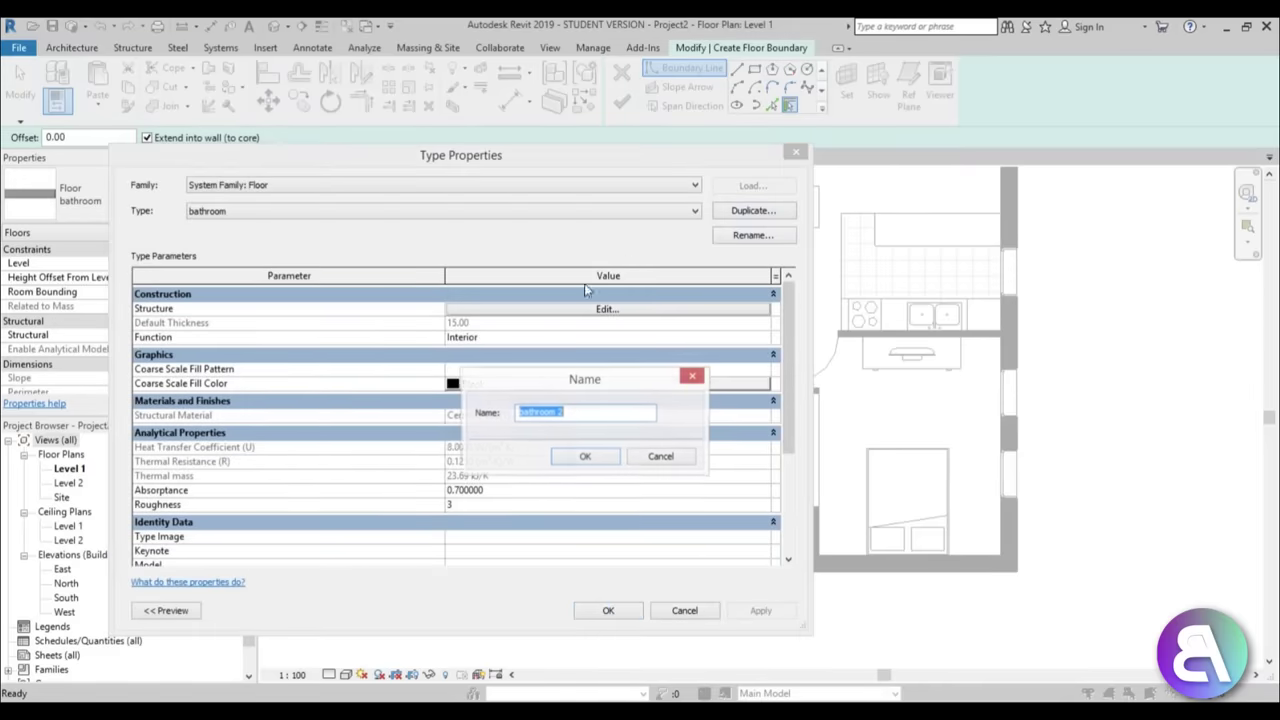
left_click(577, 456)
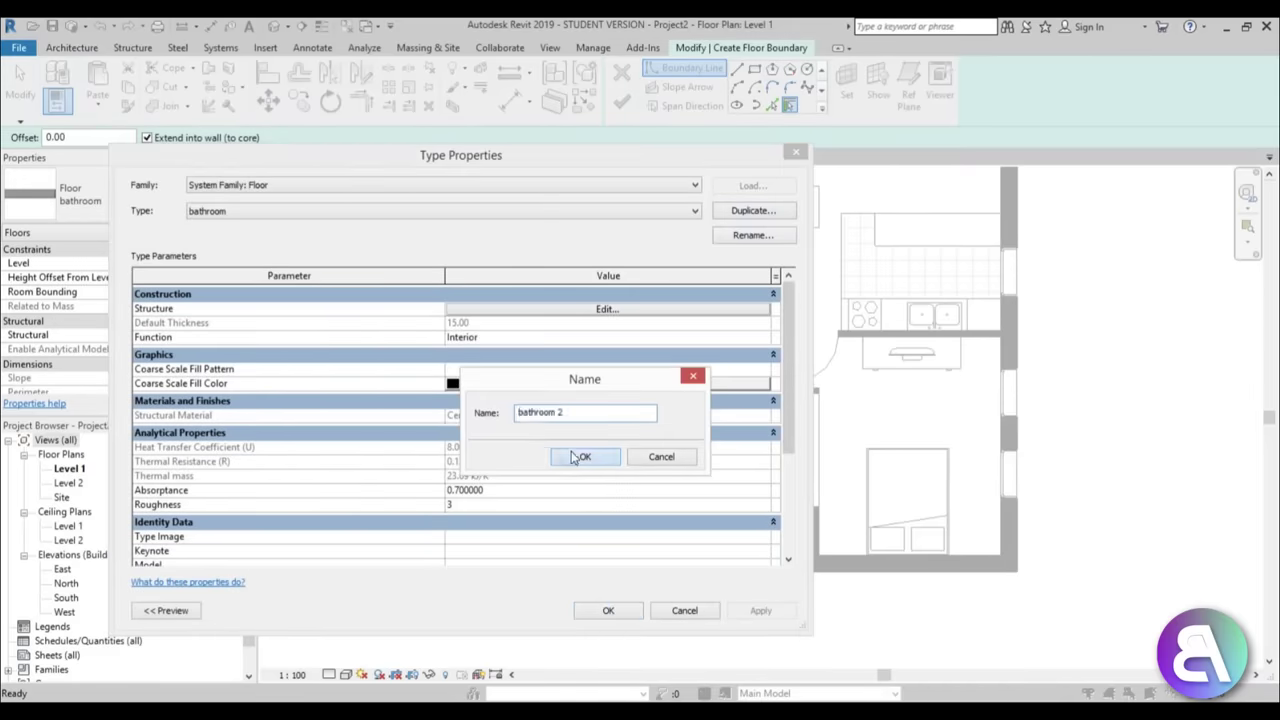
- Add Terrazzo from the AEC flooring library as the material for the new floor type's structure layer
left_click(522, 310)
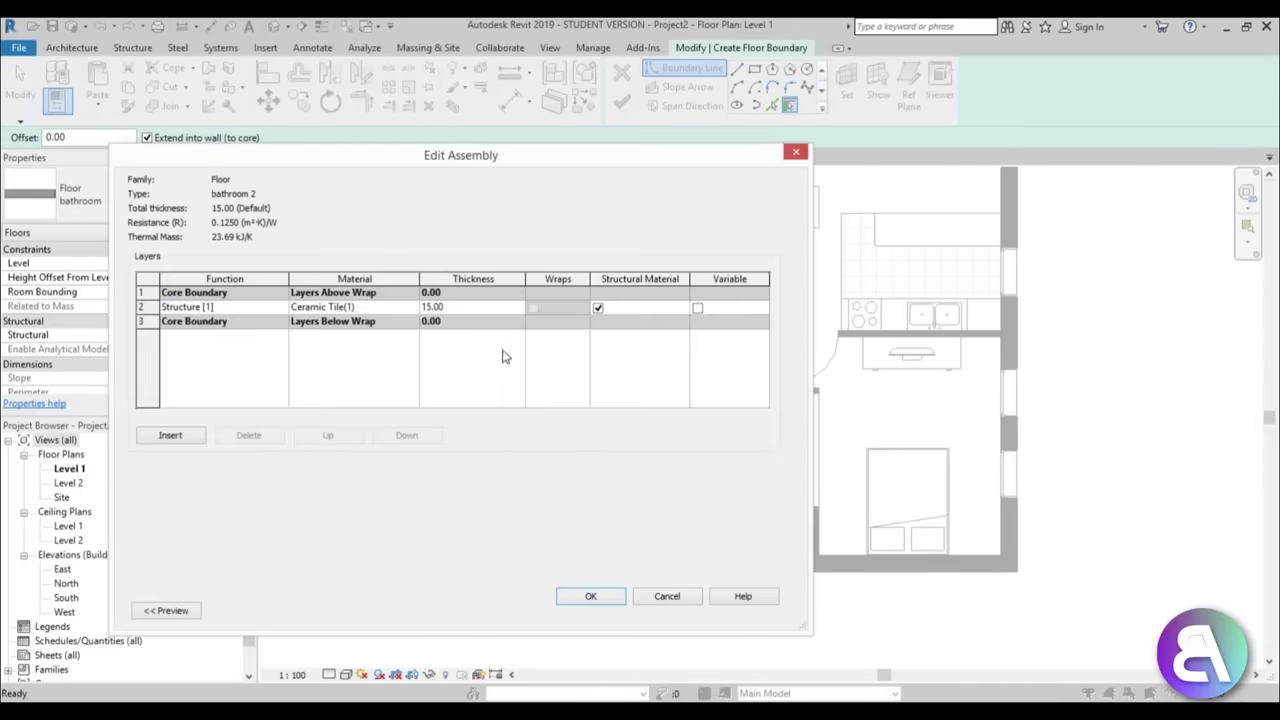
left_click(418, 310)
left_click(414, 307)
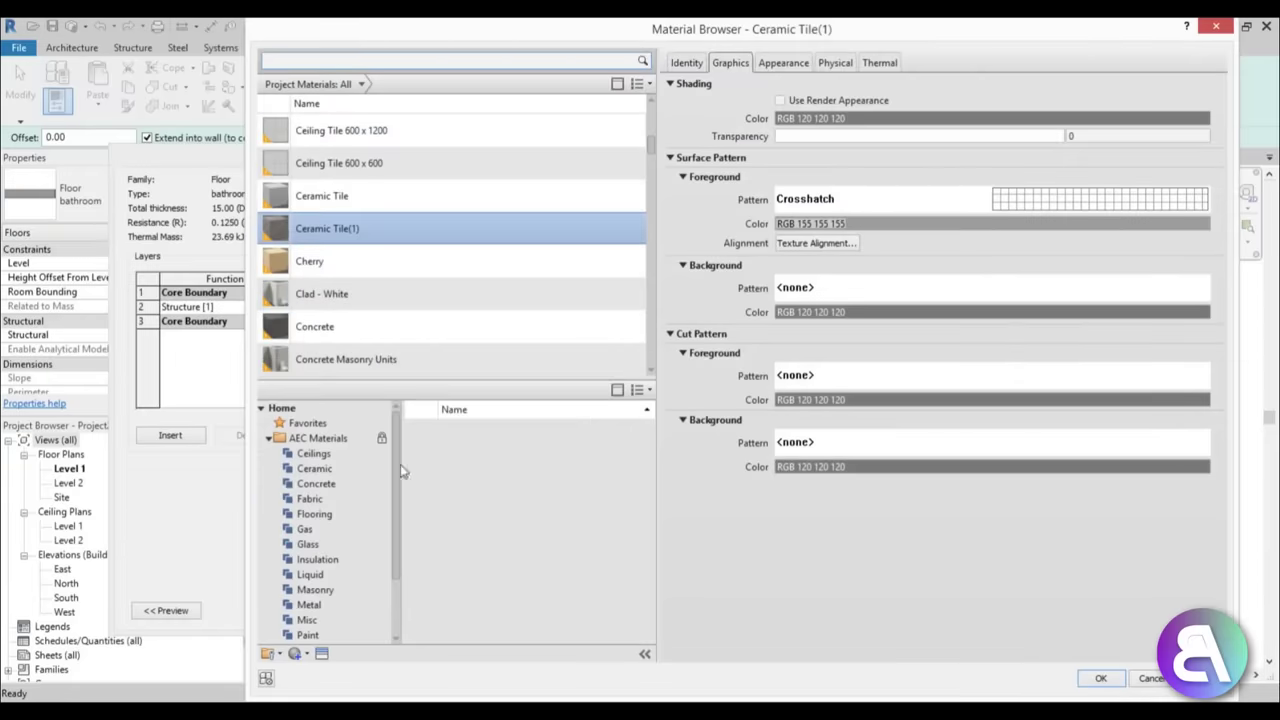
left_click(337, 515)
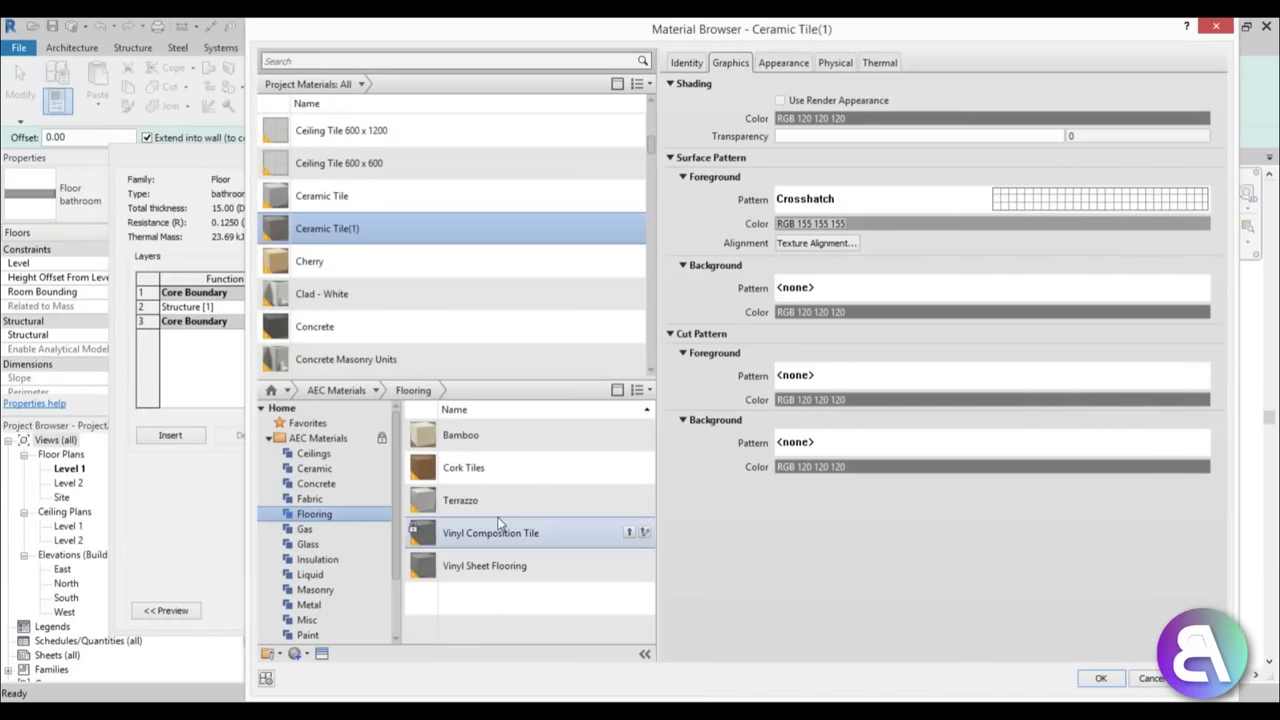
left_click(629, 500)
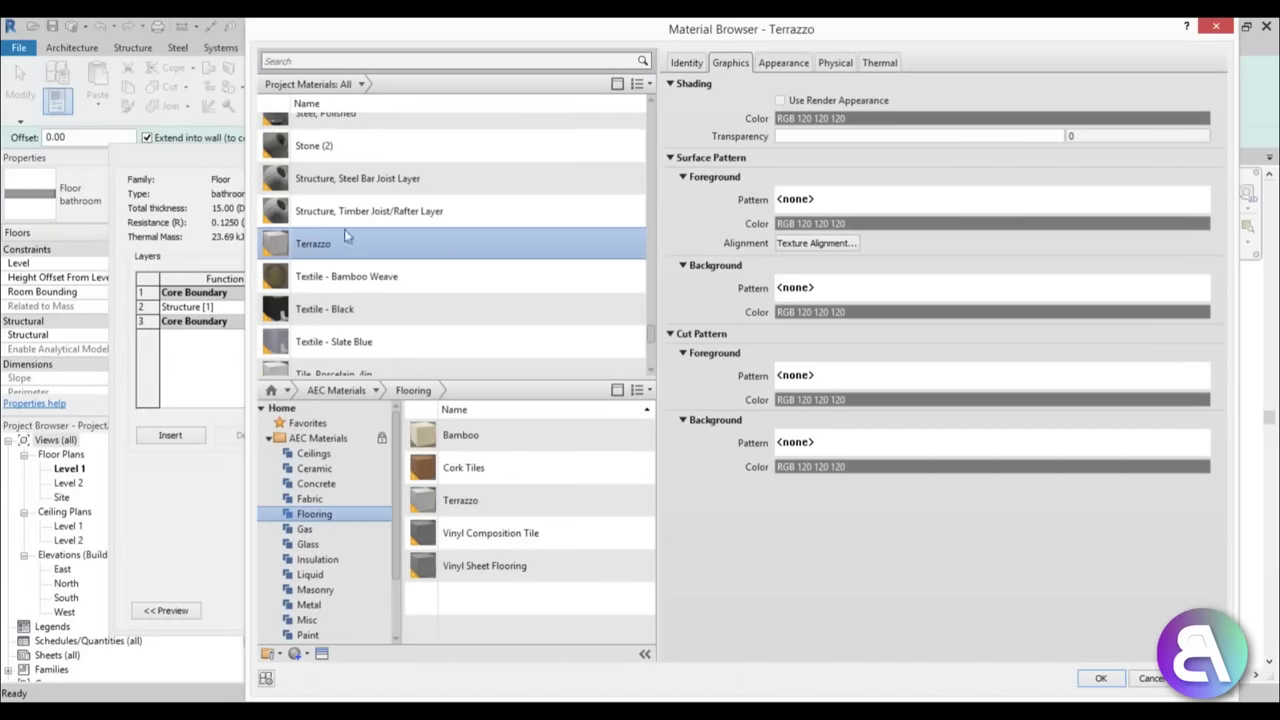
- Set Terrazzo's surface foreground pattern to the Vertical drafting pattern, keeping its pattern properties as they are
left_click(930, 198)
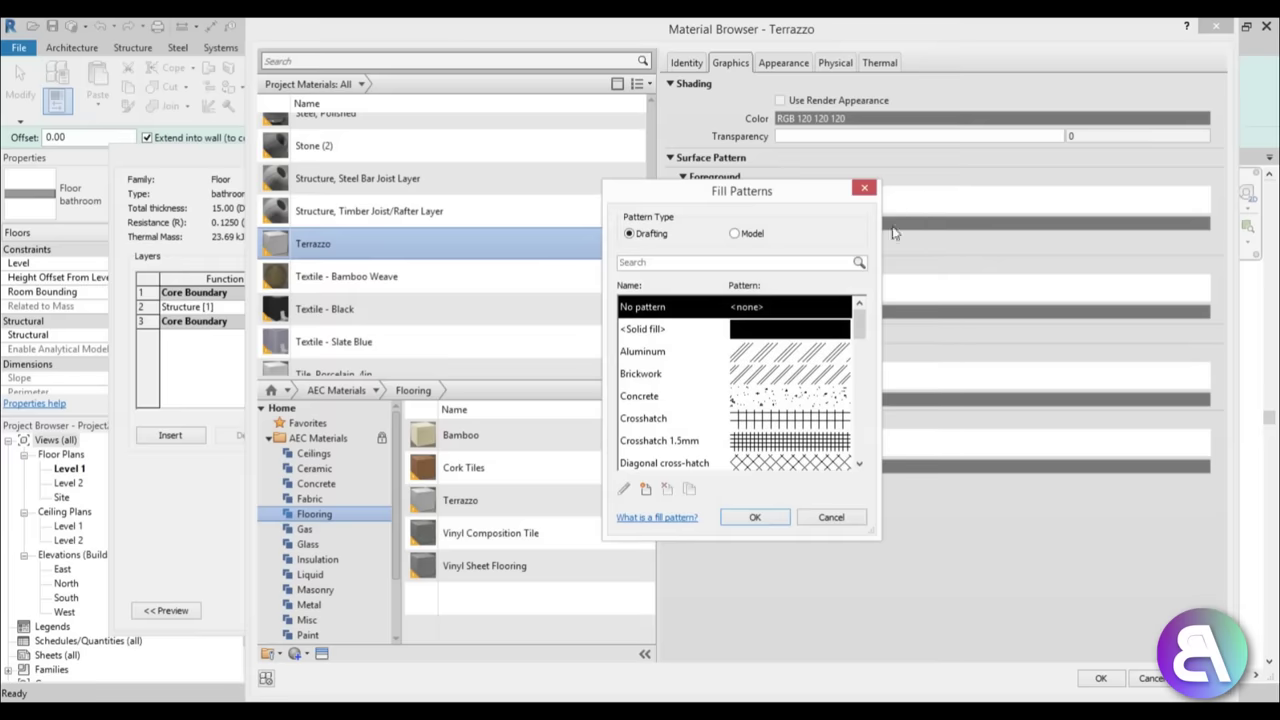
left_click_drag(858, 323, 873, 431)
left_click(771, 423)
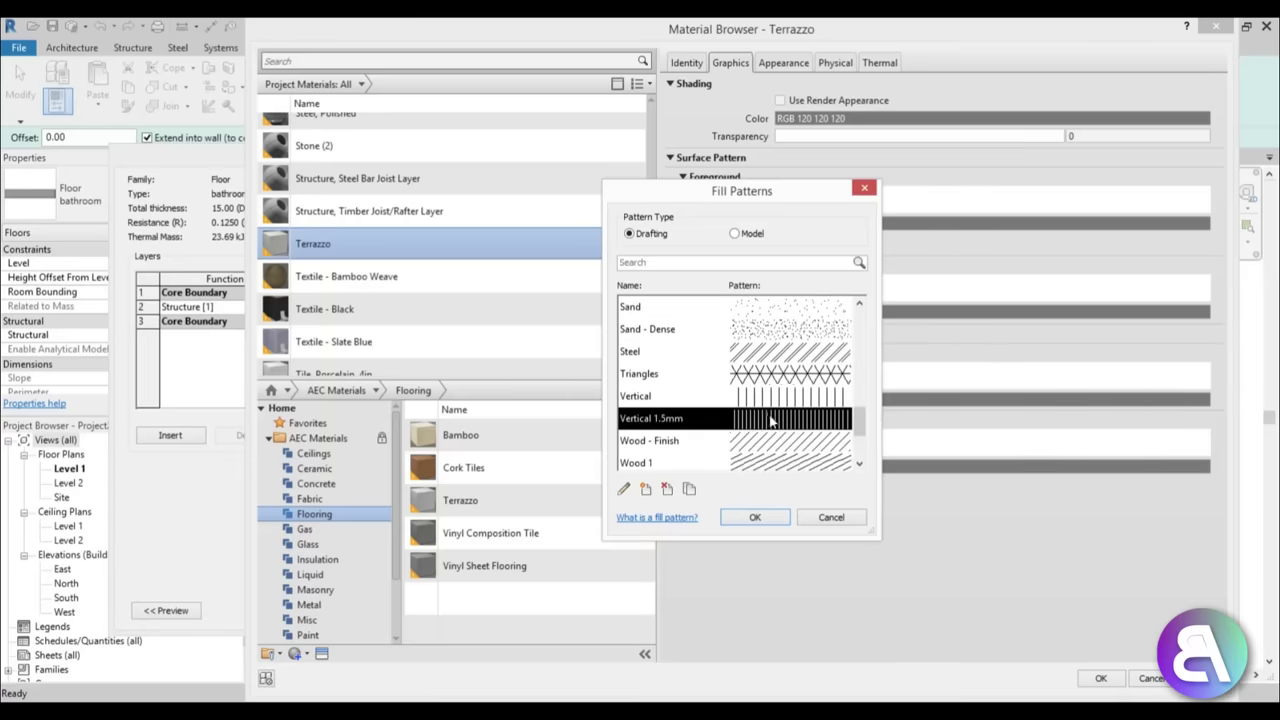
double_click(766, 398)
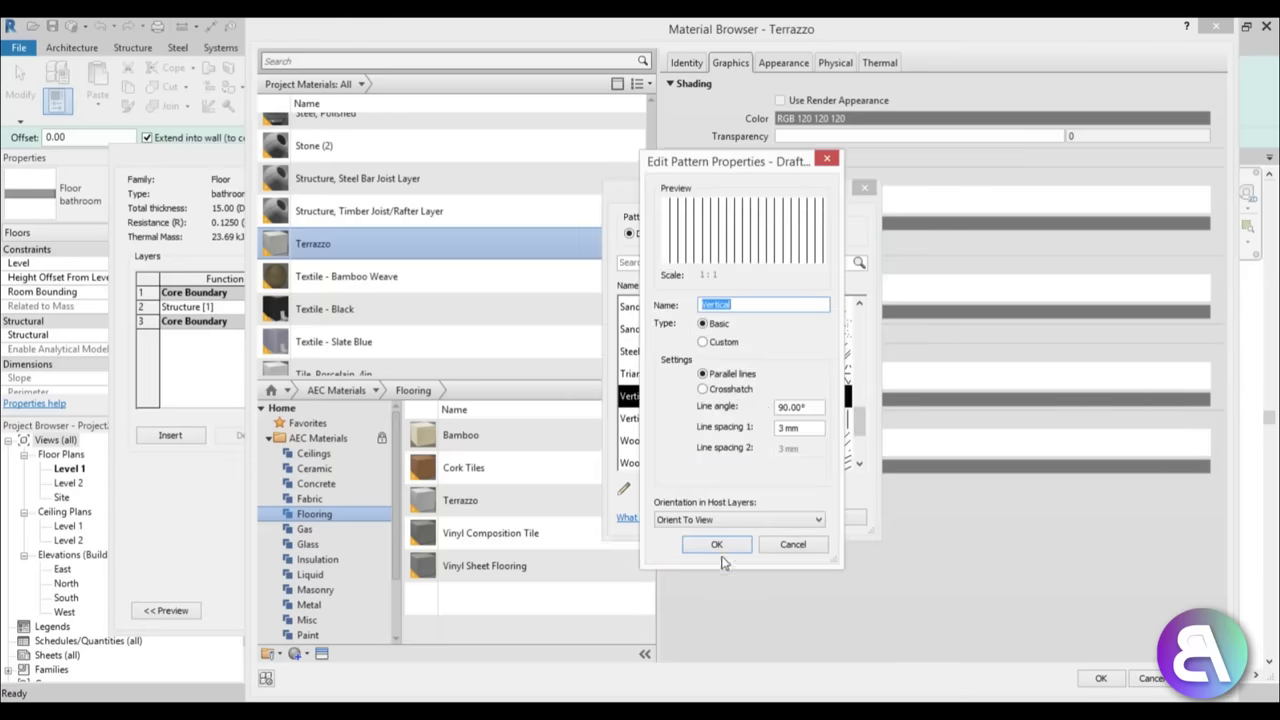
left_click(718, 546)
left_click(763, 522)
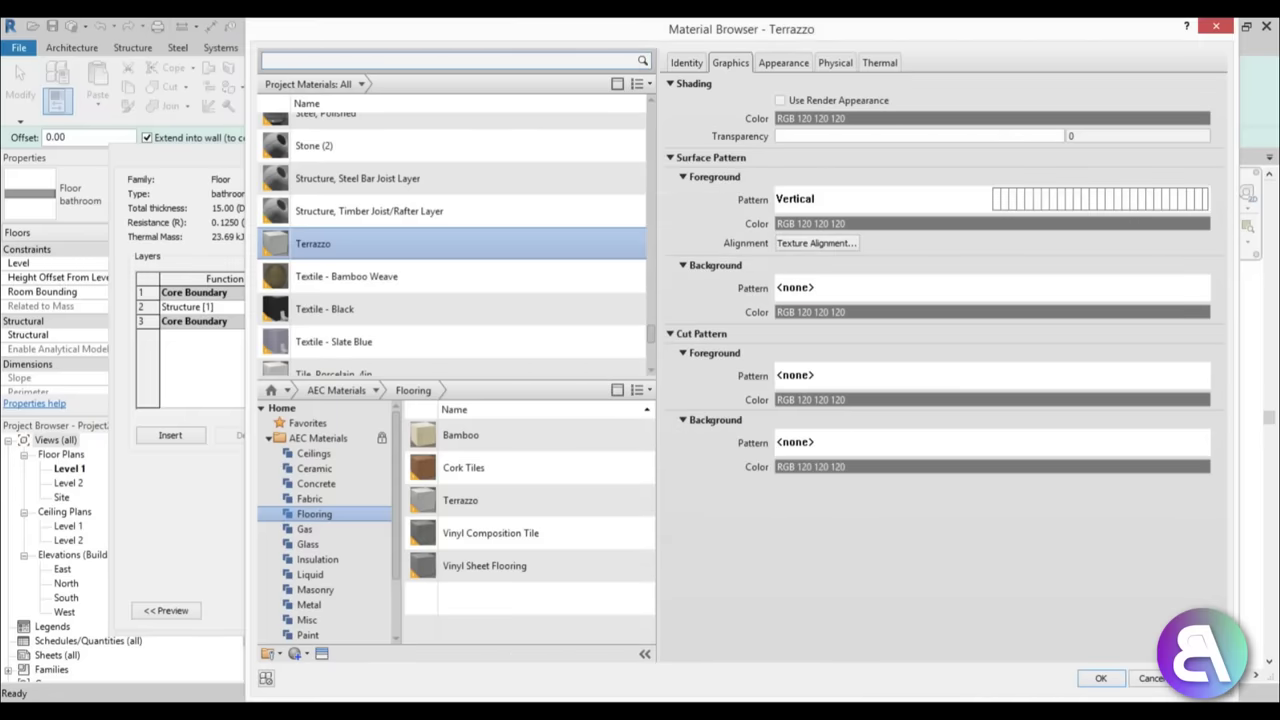
- Lighten Terrazzo's surface foreground pattern color to RGB 141 141 141 and accept the material, structure and floor type settings
left_click(928, 224)
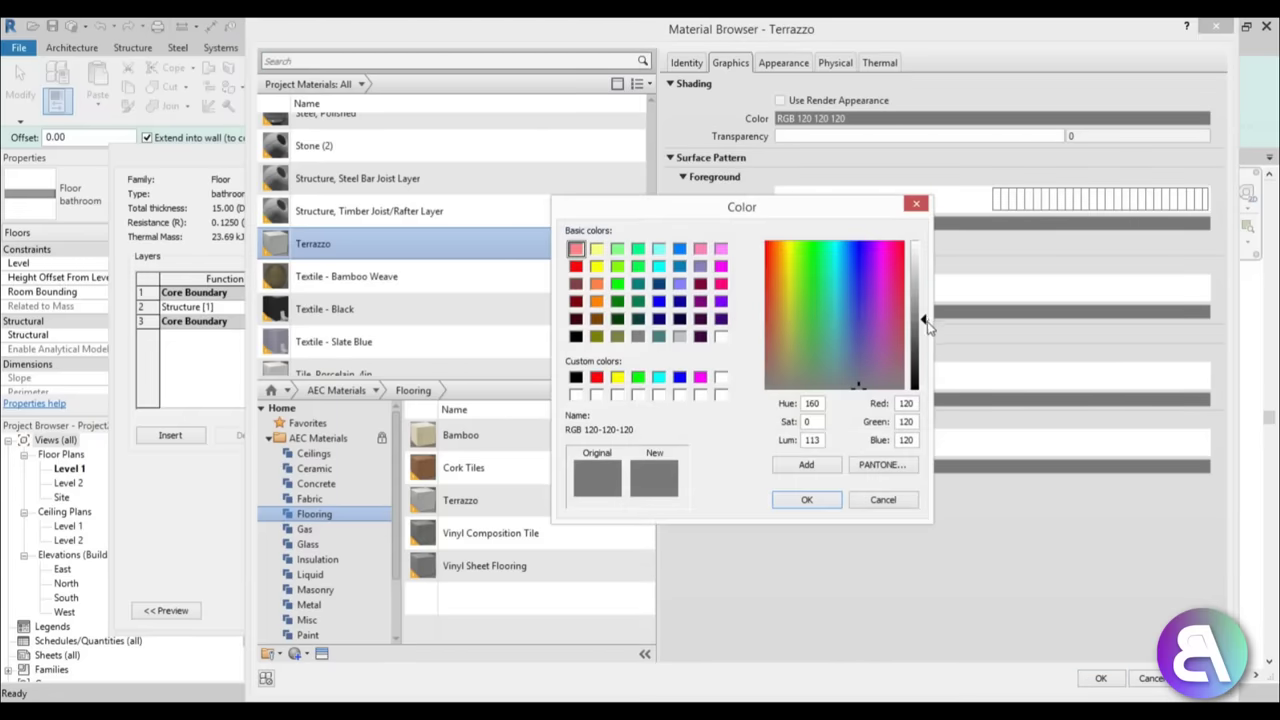
left_click_drag(925, 324, 927, 313)
left_click(807, 500)
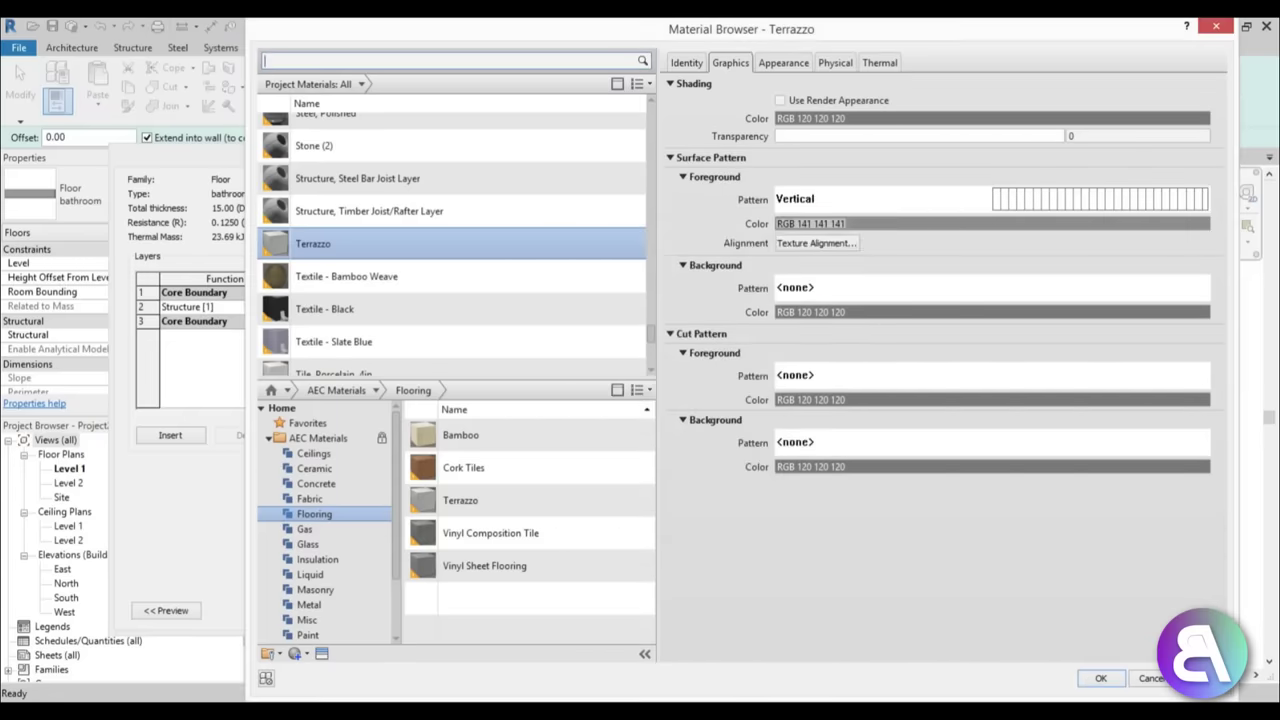
left_click(1097, 679)
left_click(591, 598)
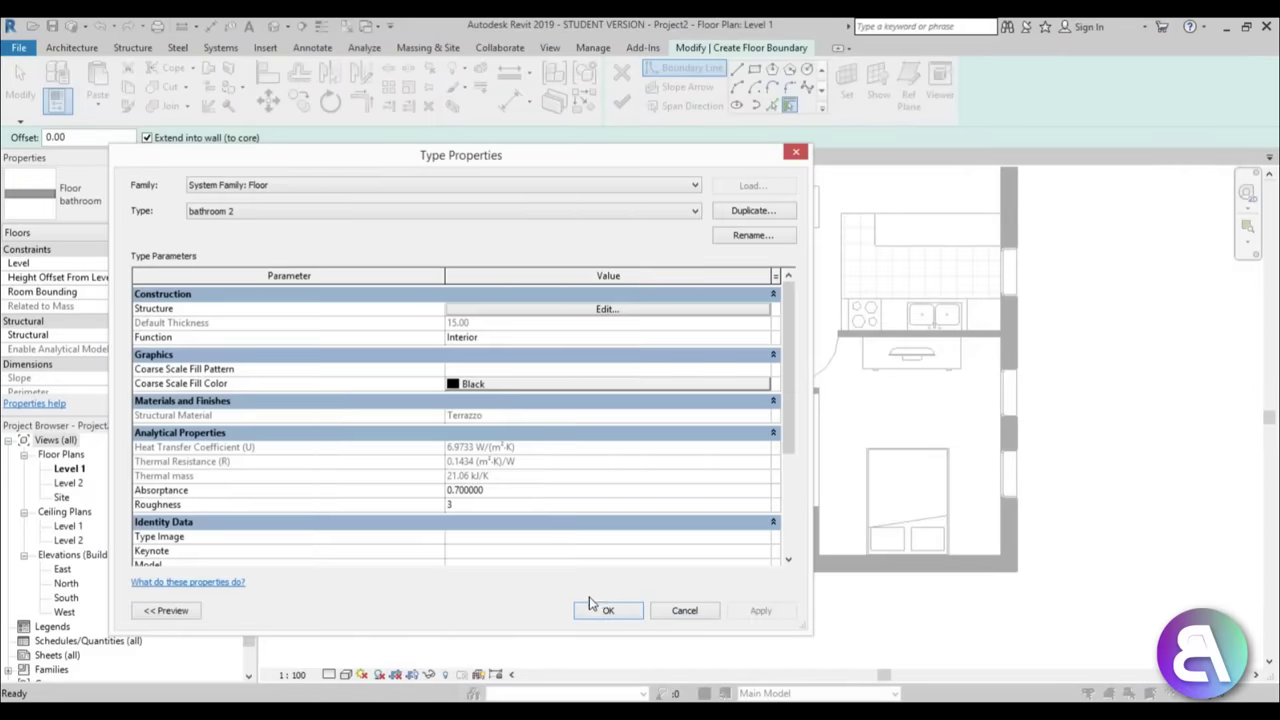
left_click(605, 610)
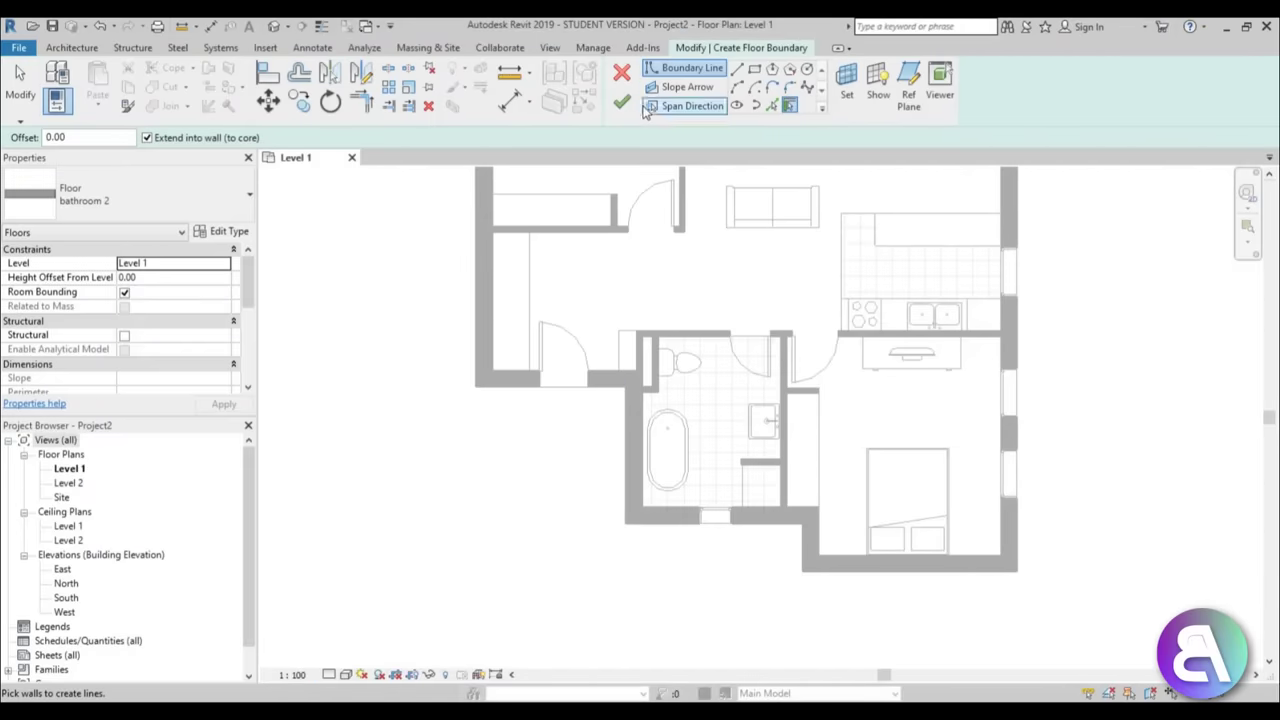
- Draw a rectangular floor boundary in the exterior corner outside the entrance door, flush with the outer wall faces, and finish the sketch
left_click(626, 387)
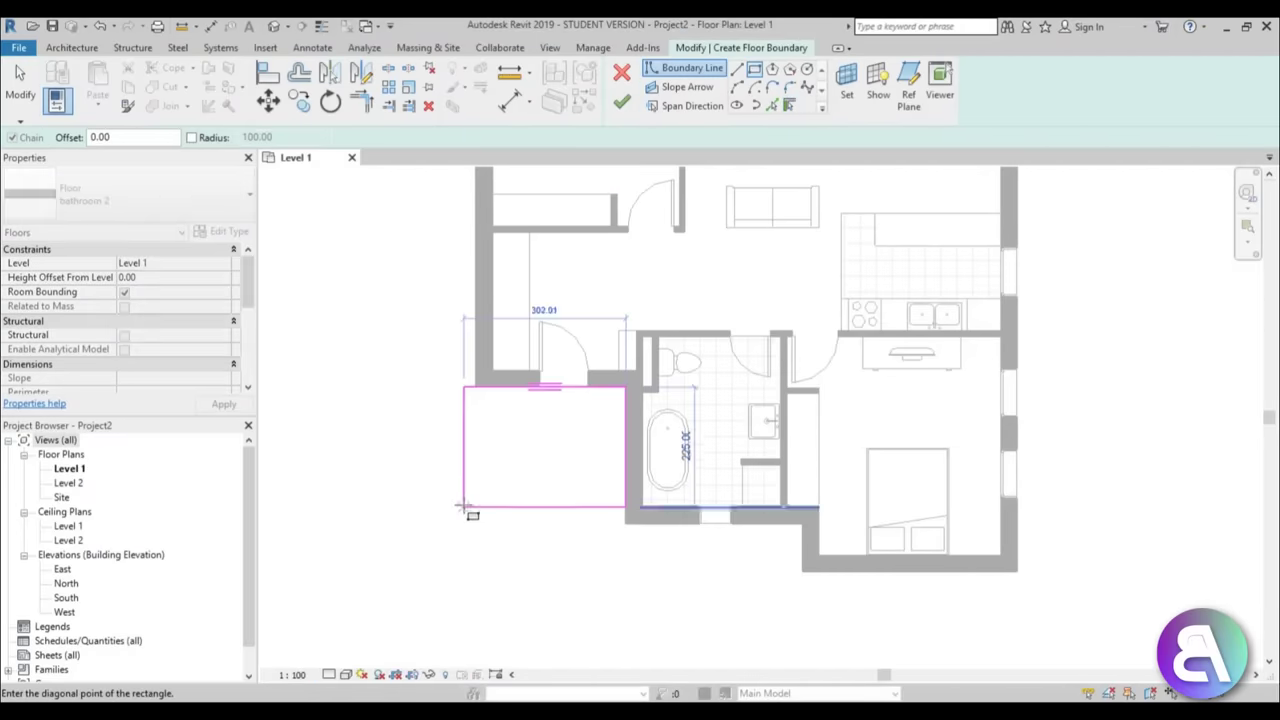
left_click(621, 101)
left_click(414, 557)
scroll(718, 530, "down", 2)
scroll(718, 530, "up", 4)
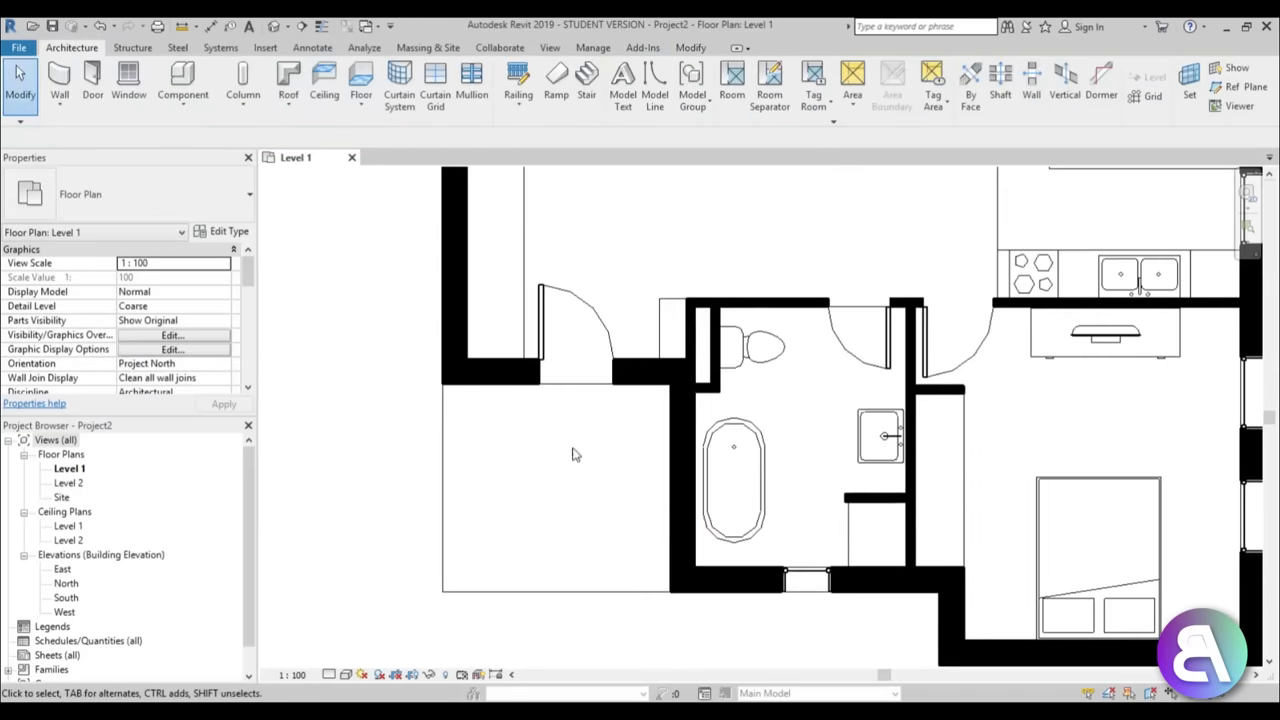
scroll(362, 507, "down", 2)
scroll(362, 507, "down", 3)
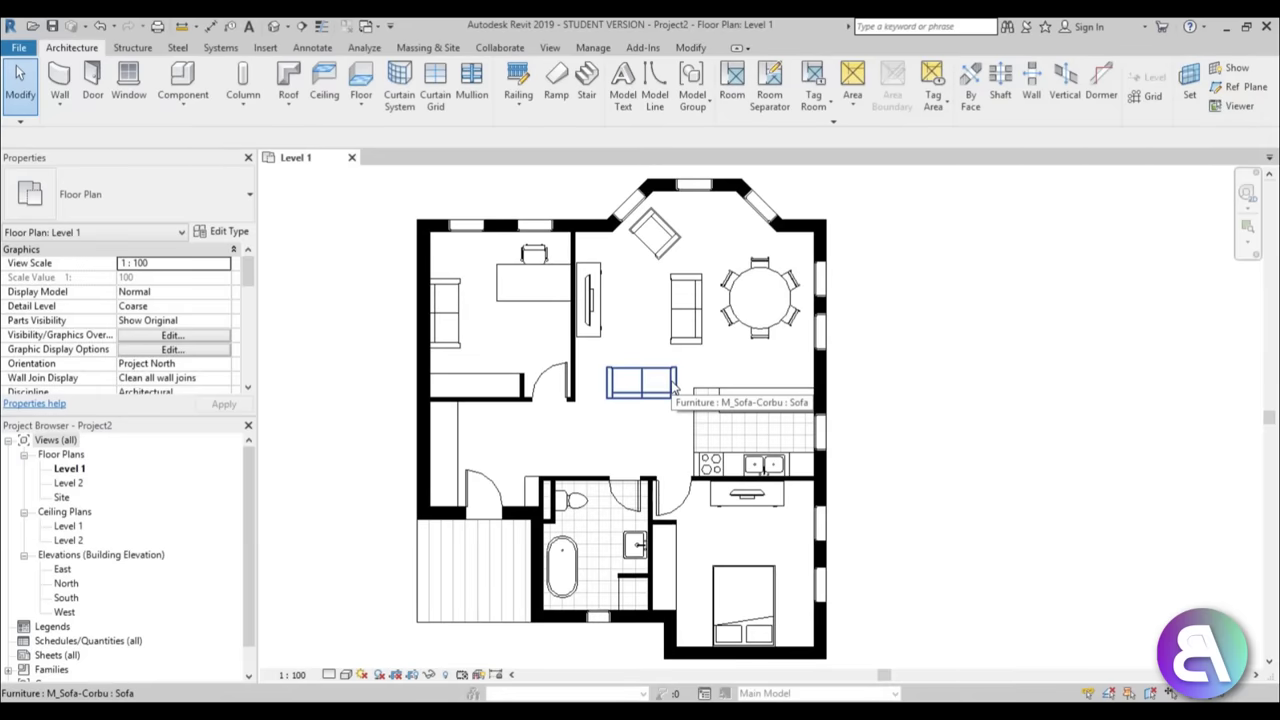
- Turn on halftone for the Furniture category in the Level 1 plan's visibility/graphic overrides and apply it
scroll(650, 446, "up", 1)
scroll(650, 446, "down", 1)
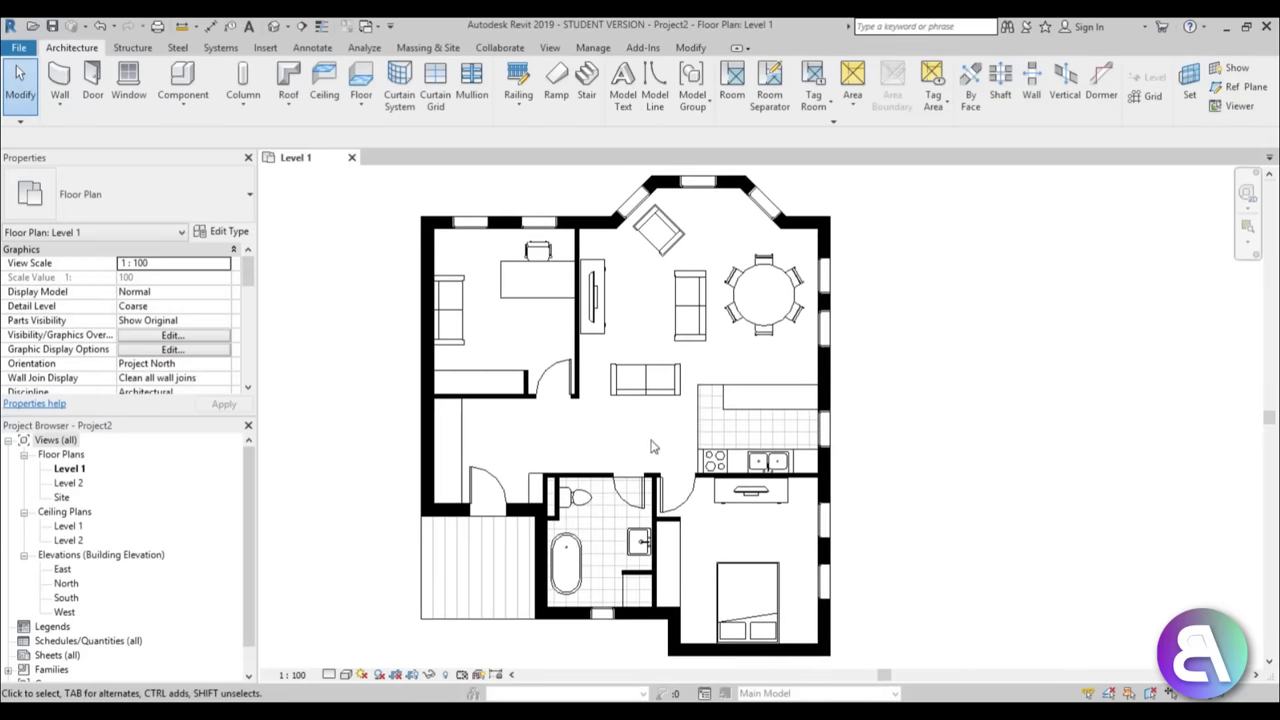
middle_click_drag(679, 445, 672, 450)
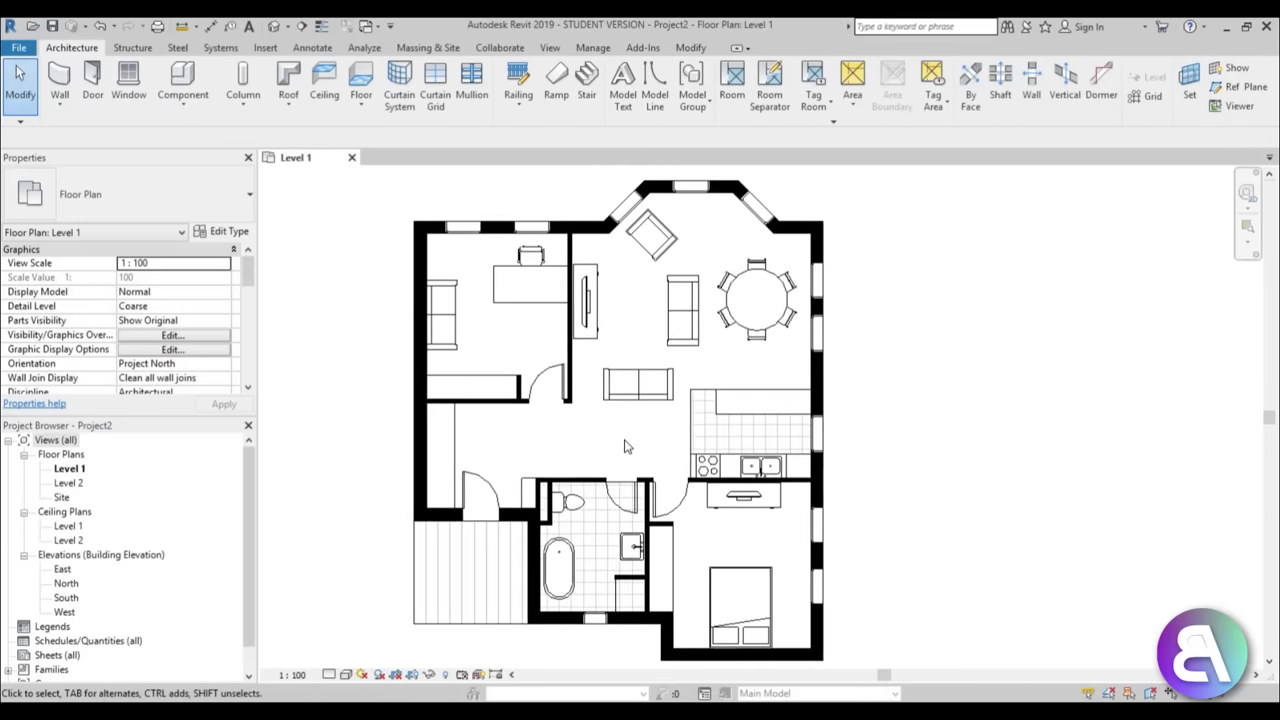
key("v")
key("g")
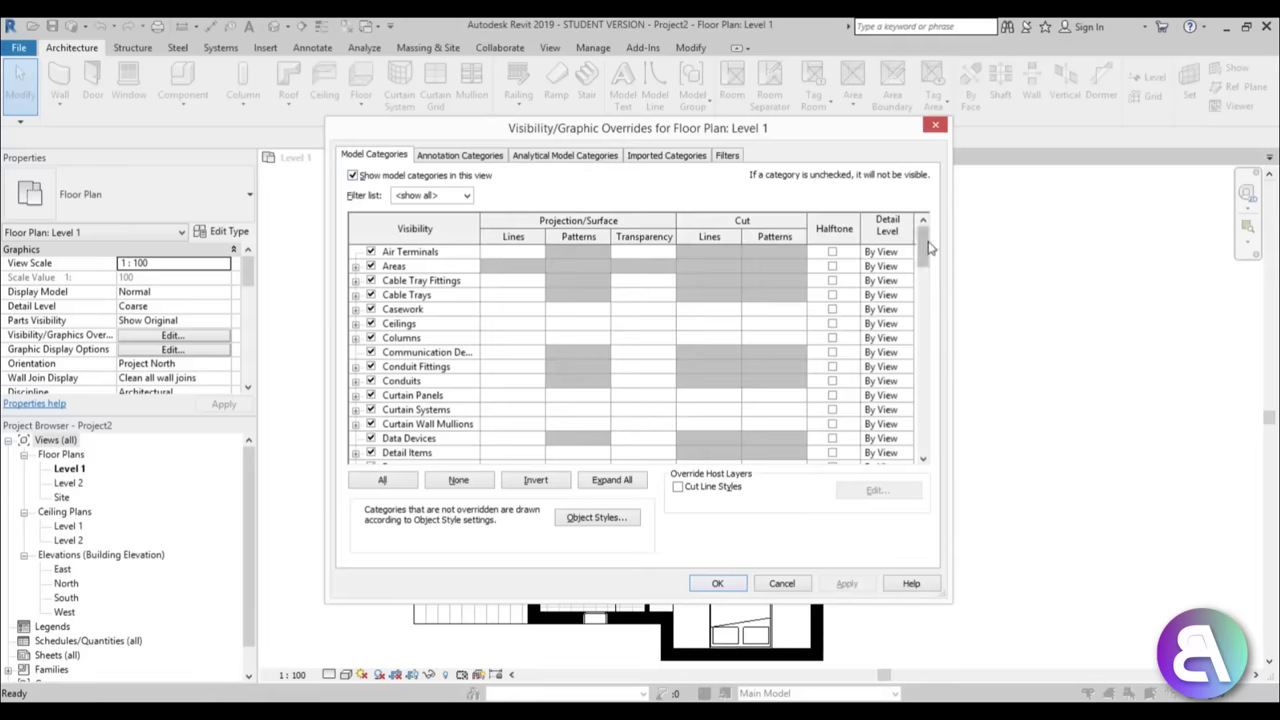
left_click_drag(927, 248, 925, 324)
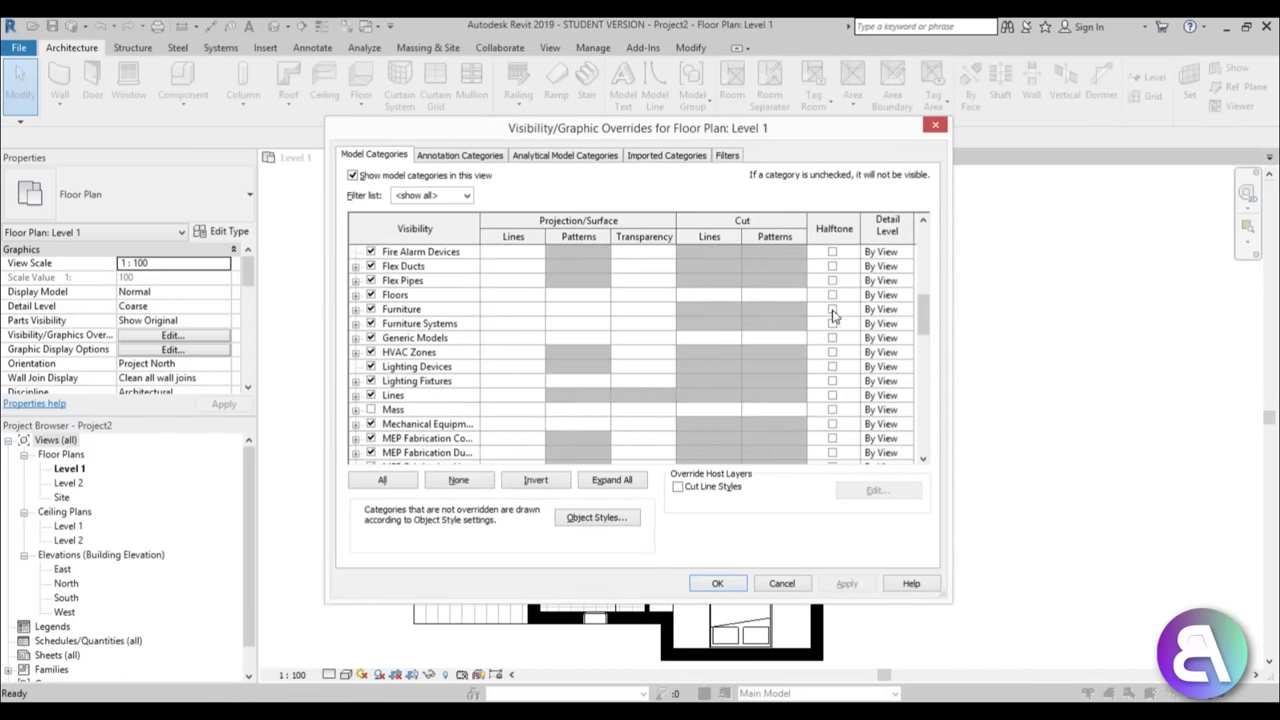
left_click(832, 310)
left_click(847, 583)
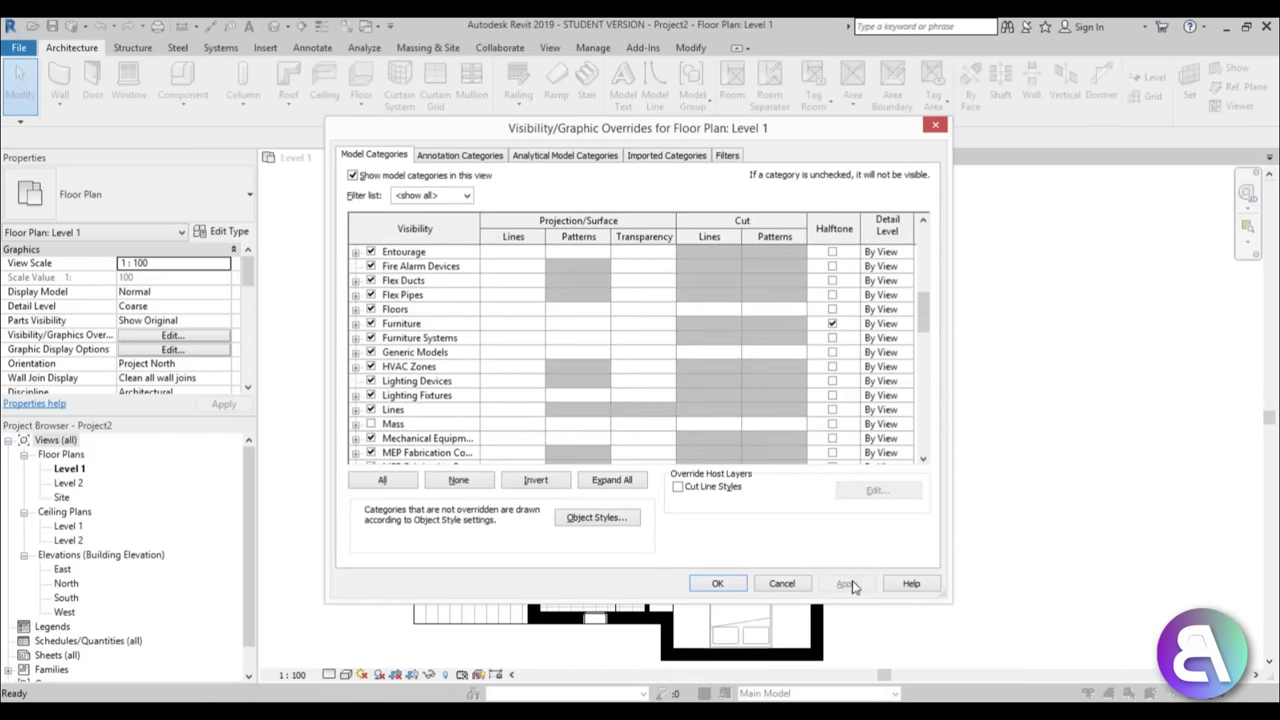
left_click(718, 584)
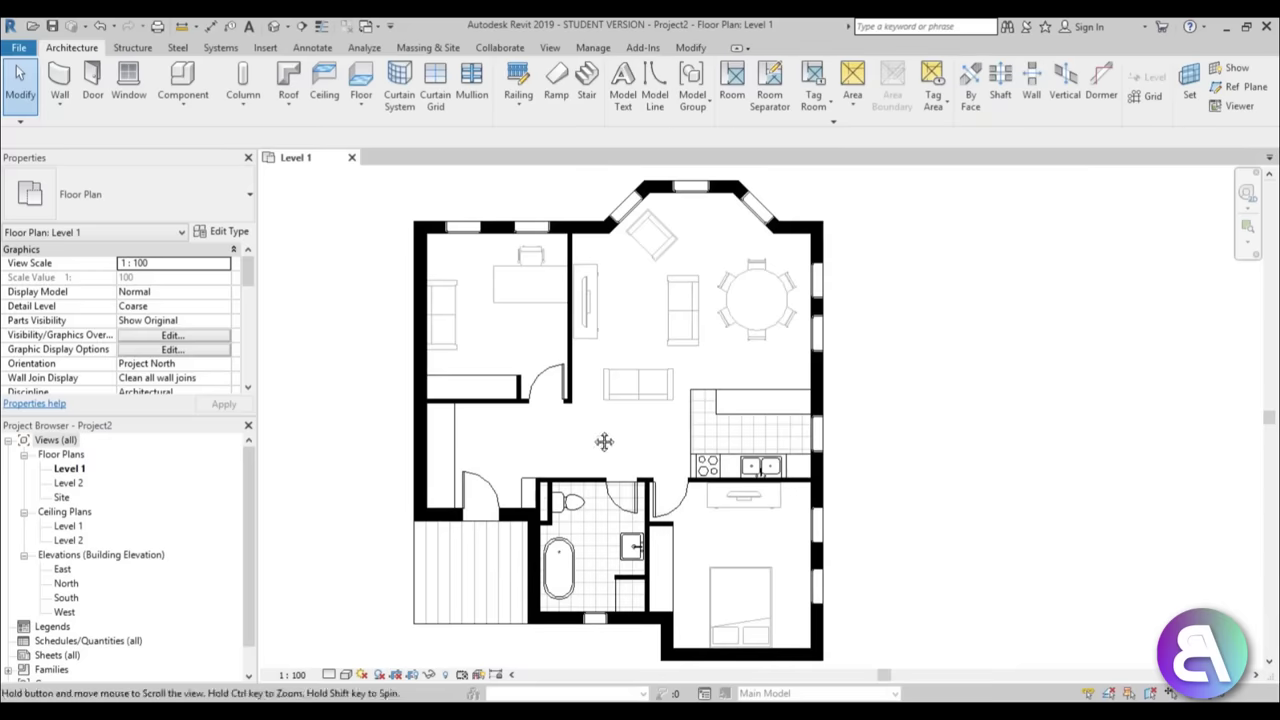
- Examine the halftone furniture and the floor patterns in the bathroom, kitchen and entrance area of the plan
middle_click_drag(604, 441, 606, 424)
scroll(606, 490, "up", 2)
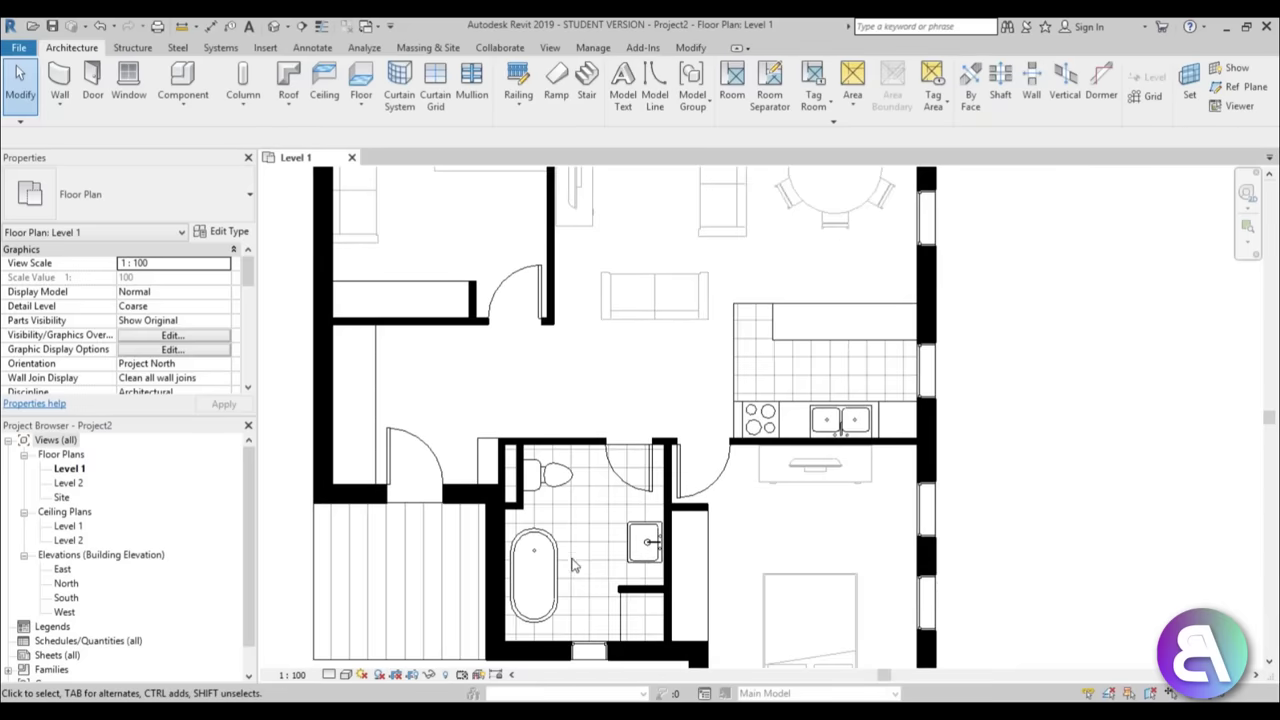
scroll(700, 340, "down", 3)
middle_click_drag(634, 323, 638, 435)
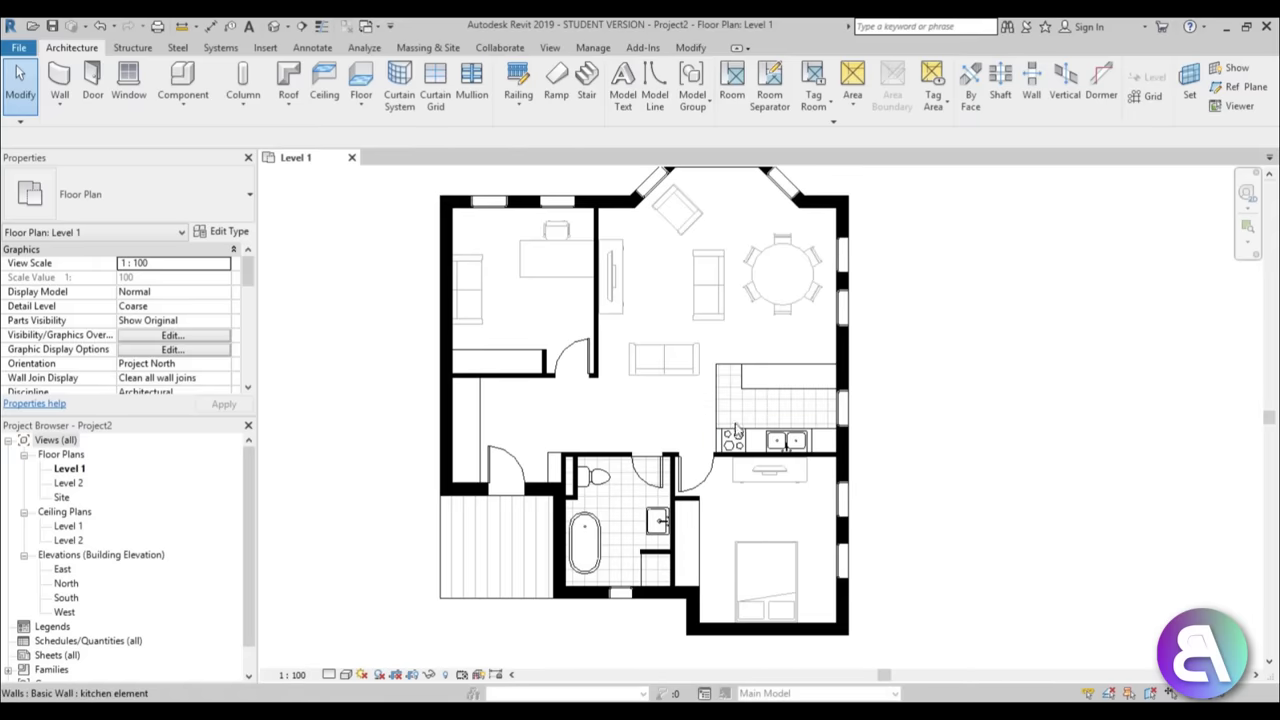
scroll(729, 441, "up", 2)
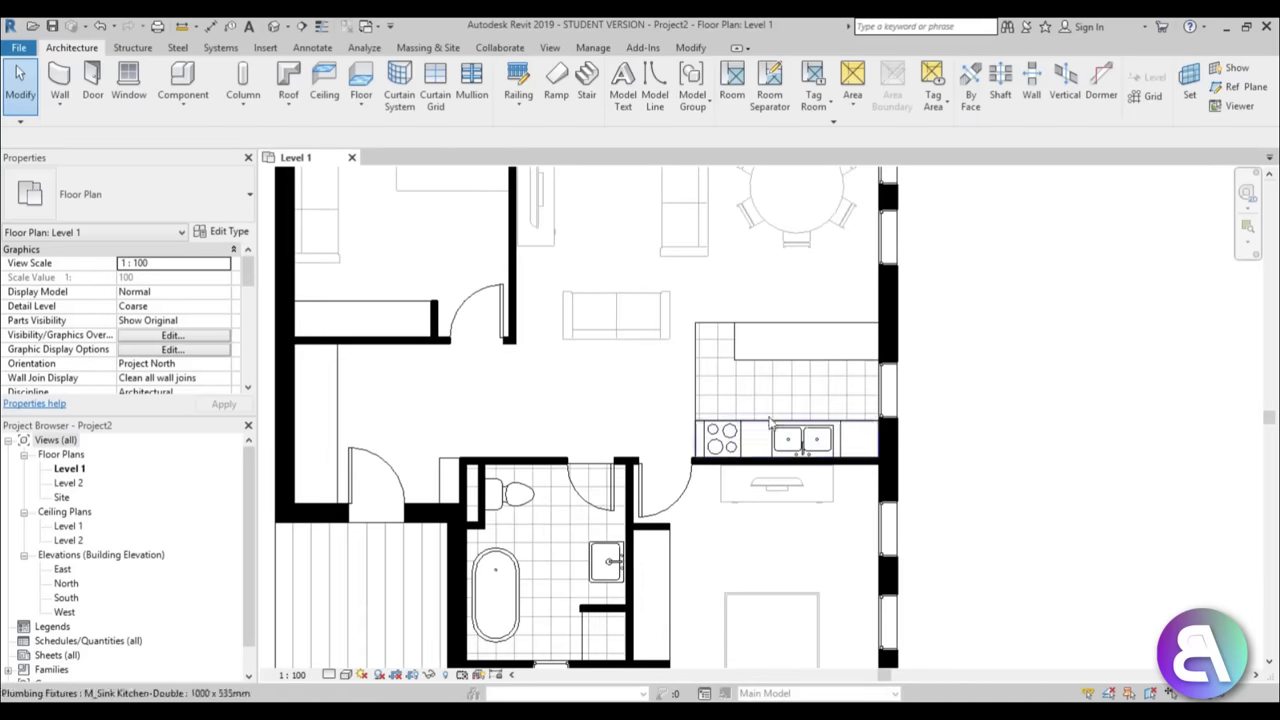
scroll(760, 450, "down", 3)
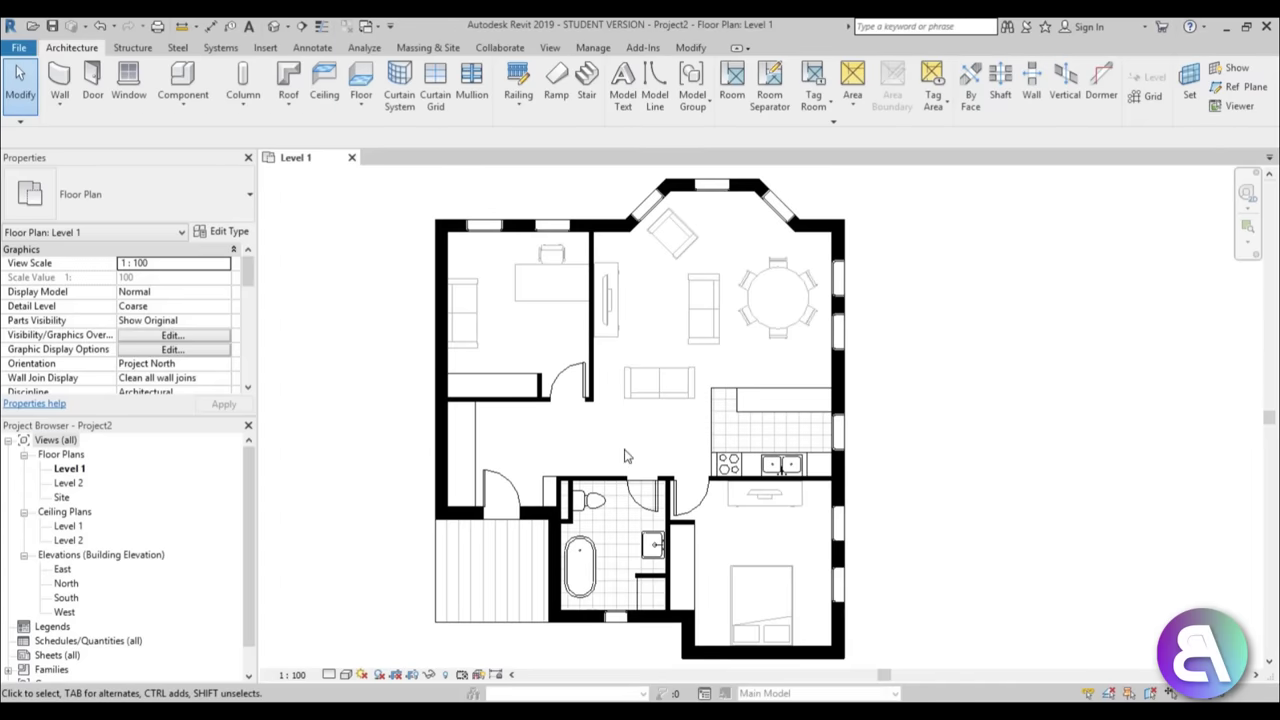
middle_click_drag(624, 456, 634, 457)
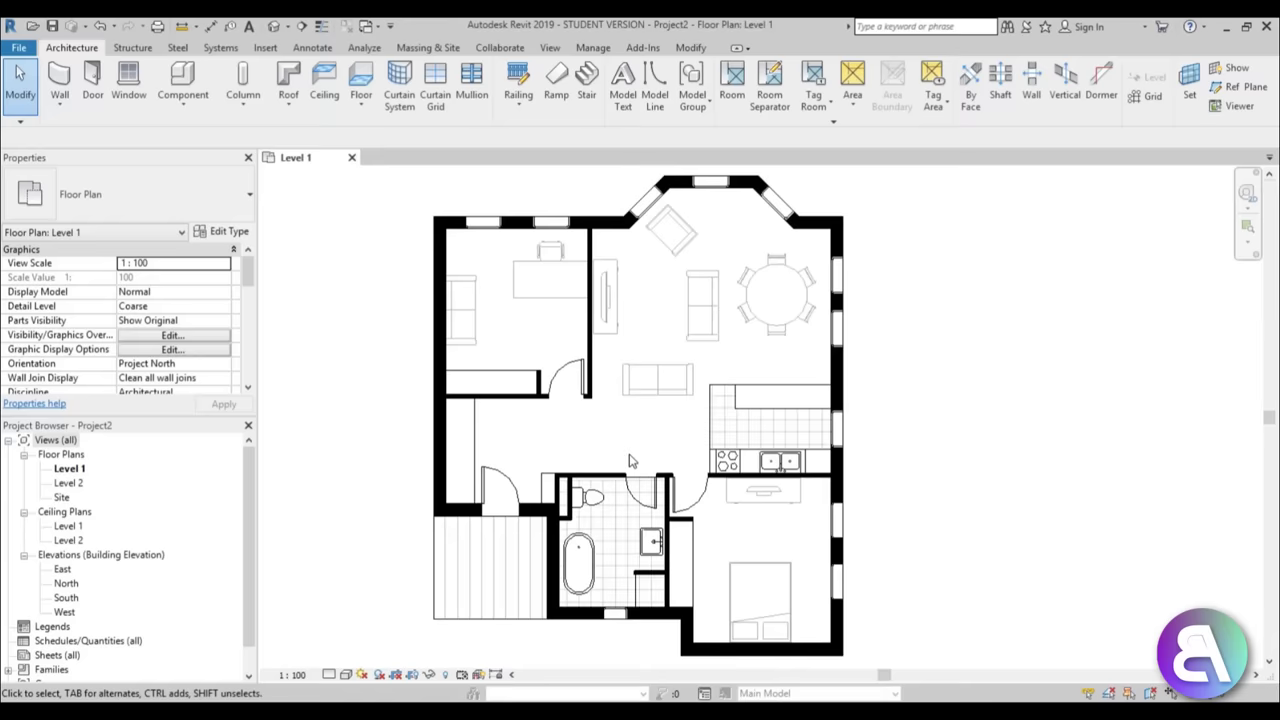